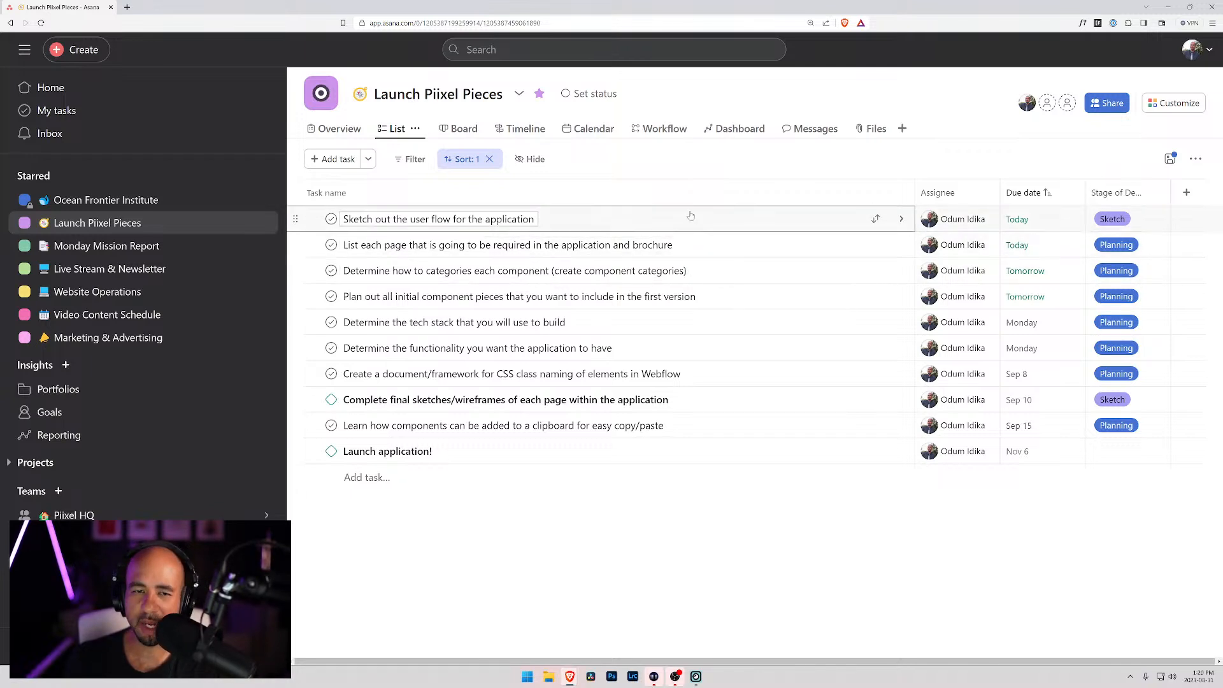
Open Word with a blank document, move its window aside, and enter the title "Piixel Pieces".
{"action": "key", "text": "super"}
{"action": "type", "text": "word"}
{"action": "key", "text": "Return"}
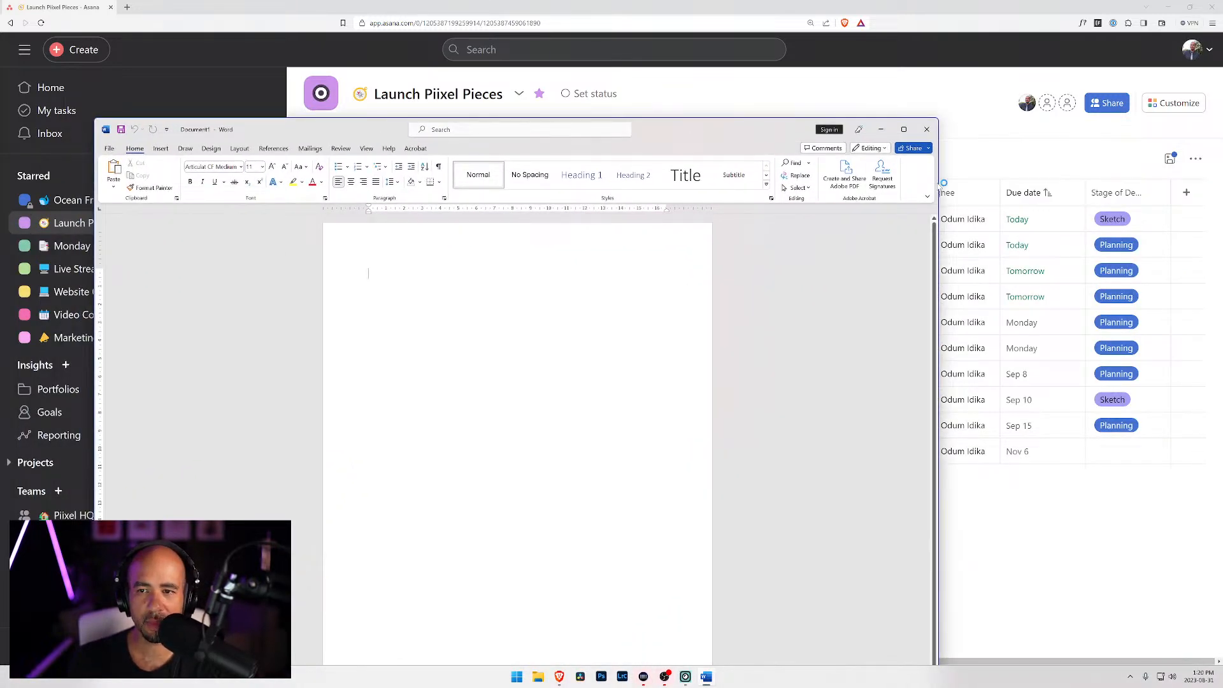
{"action": "left_click_drag", "start_coordinate": [938, 184], "coordinate": [871, 185]}
{"action": "left_click_drag", "start_coordinate": [618, 131], "coordinate": [942, 232]}
{"action": "type", "text": "Pii"}
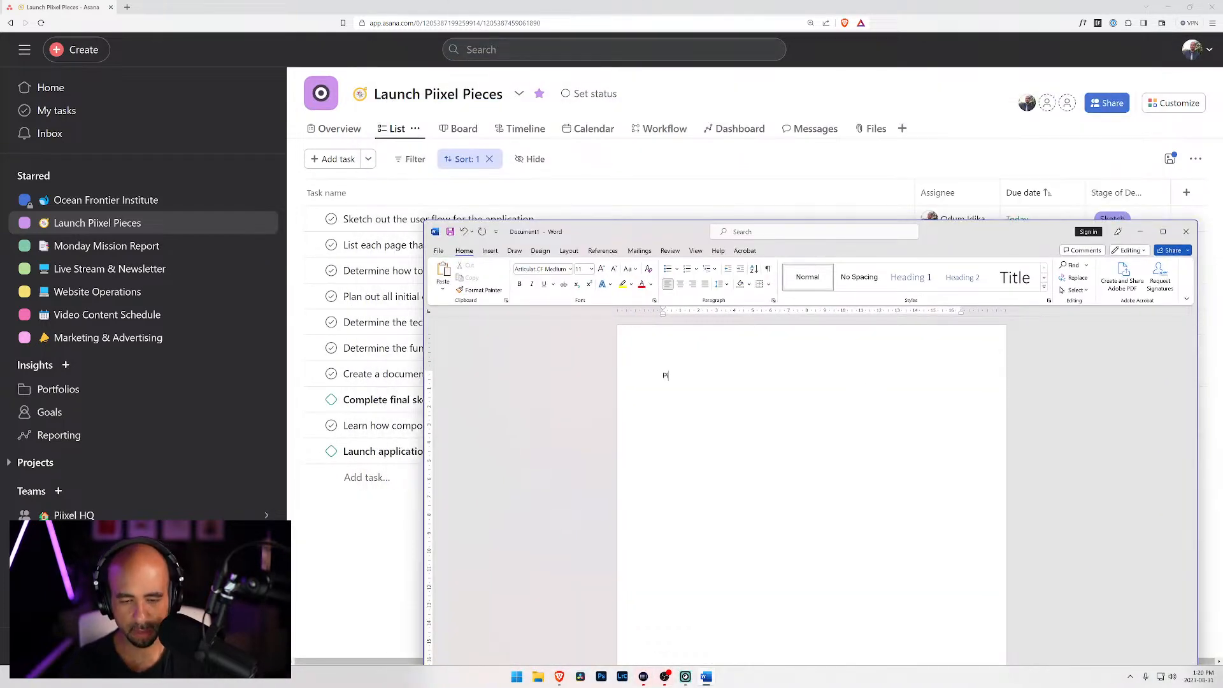
{"action": "type", "text": "xel Pieces"}
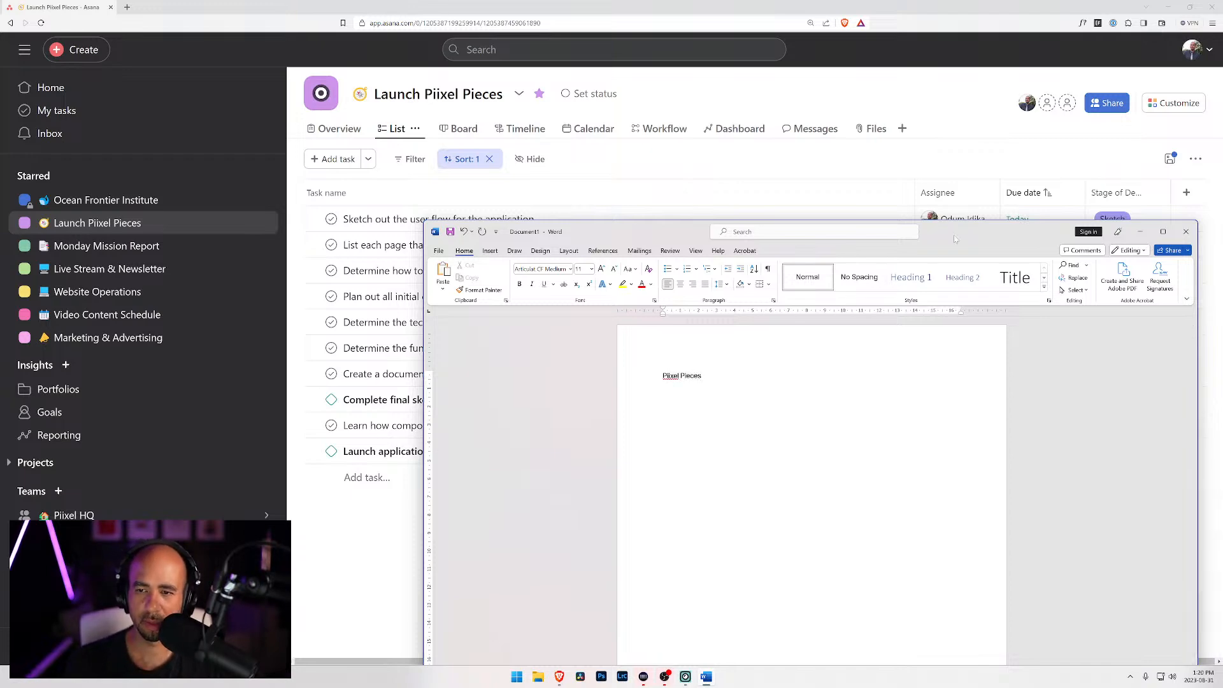
Maximize the document window and add the line "Introduction" below the title.
{"action": "double_click", "coordinate": [659, 231]}
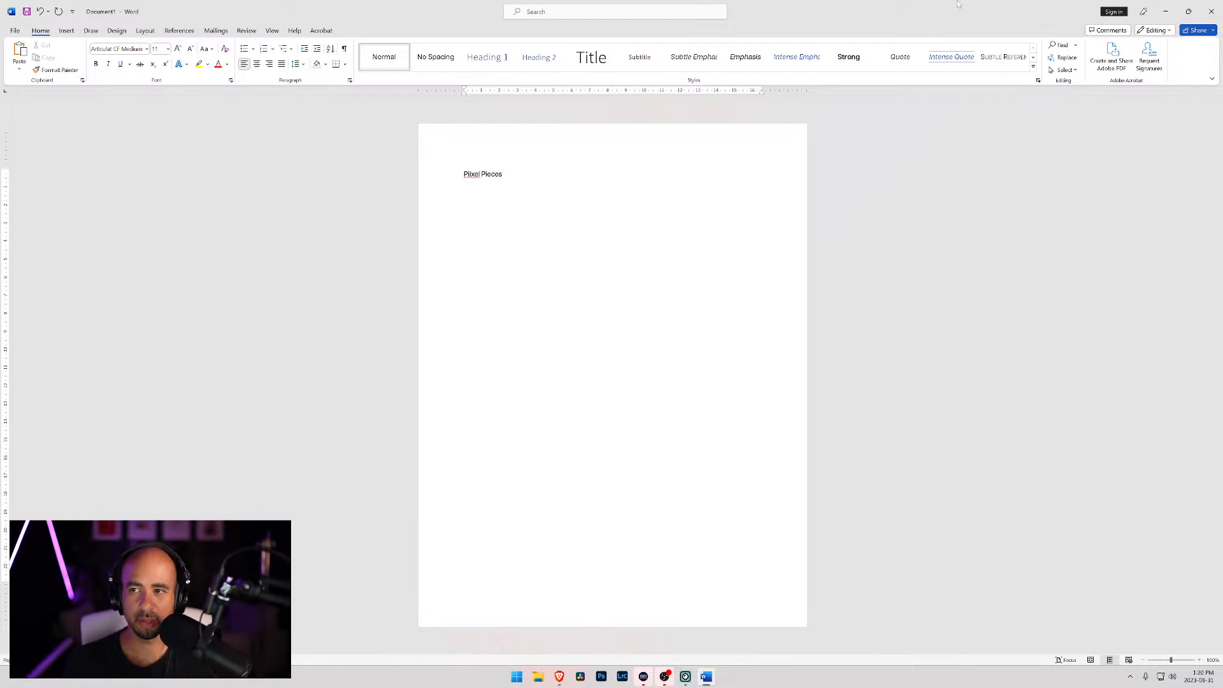
{"action": "left_click", "coordinate": [1199, 660]}
{"action": "left_click", "coordinate": [1199, 659]}
{"action": "left_click", "coordinate": [1199, 660]}
{"action": "left_click", "coordinate": [1198, 660]}
{"action": "left_click", "coordinate": [1199, 660]}
{"action": "left_click", "coordinate": [1198, 660]}
{"action": "left_click", "coordinate": [1198, 660]}
{"action": "left_click", "coordinate": [1199, 660]}
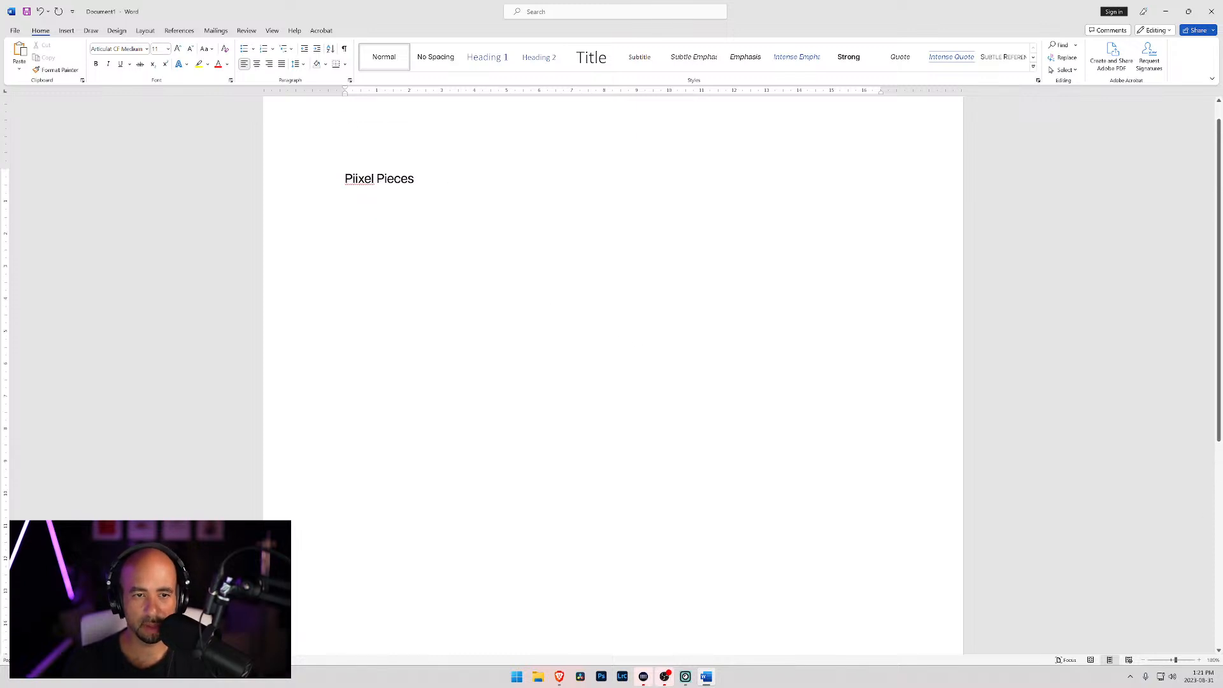
{"action": "key", "text": "Return"}
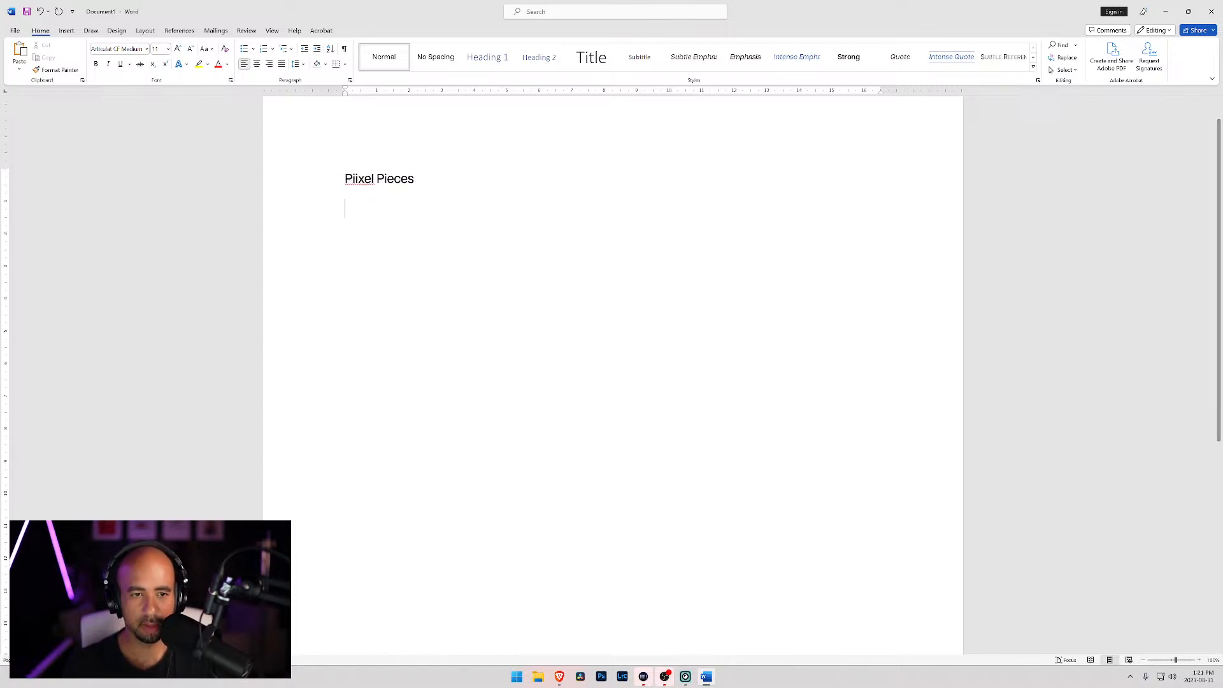
{"action": "type", "text": "Introduction"}
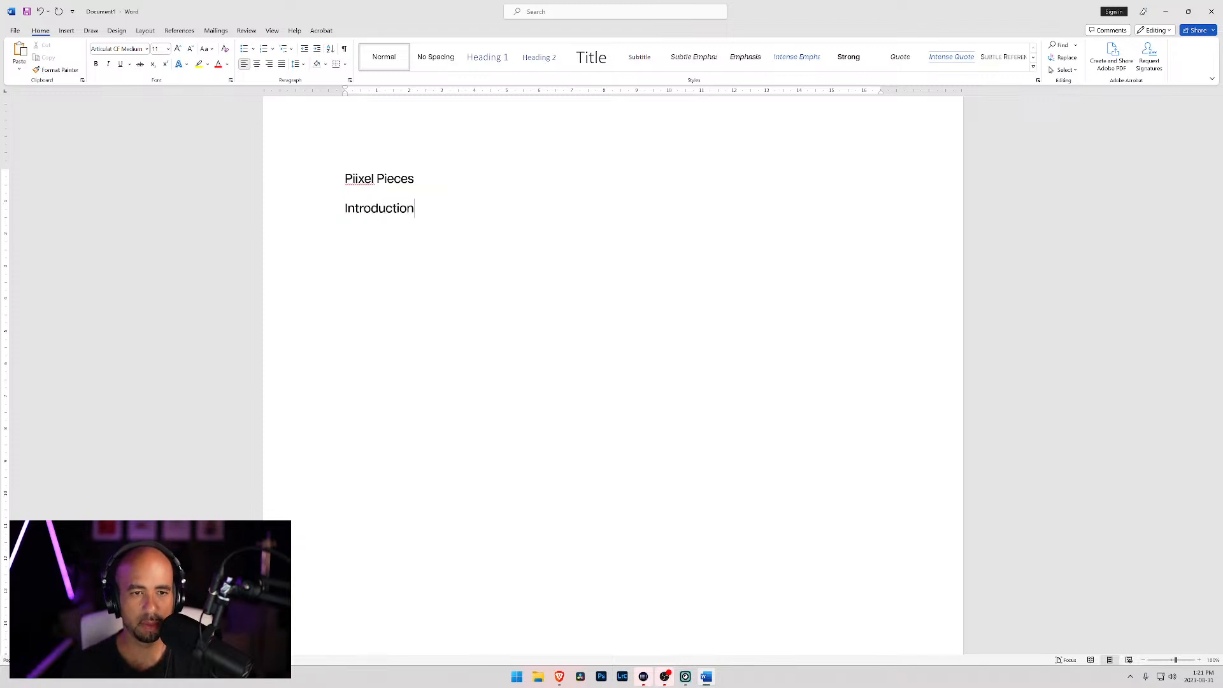
Start a paragraph below "Introduction" with "Piixel Pieces will start out as a repository for downloading".
{"action": "key", "text": "Return"}
{"action": "type", "text": "Piixel Pieces"}
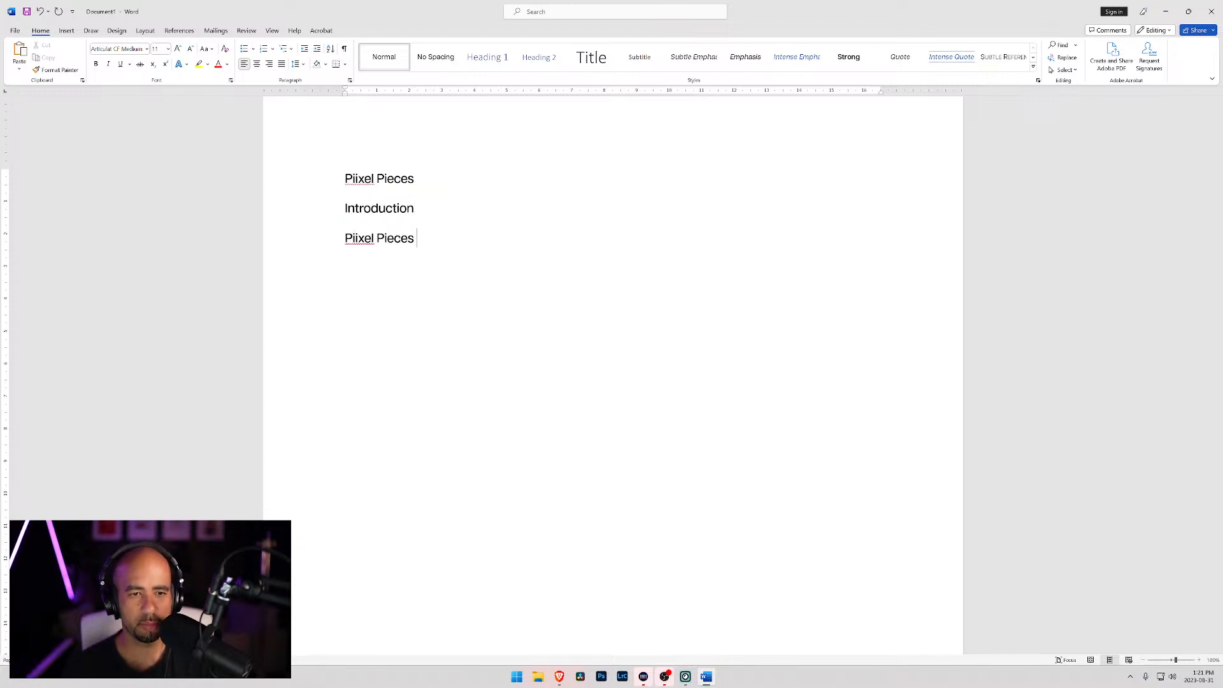
{"action": "type", "text": " will start out as a repository for"}
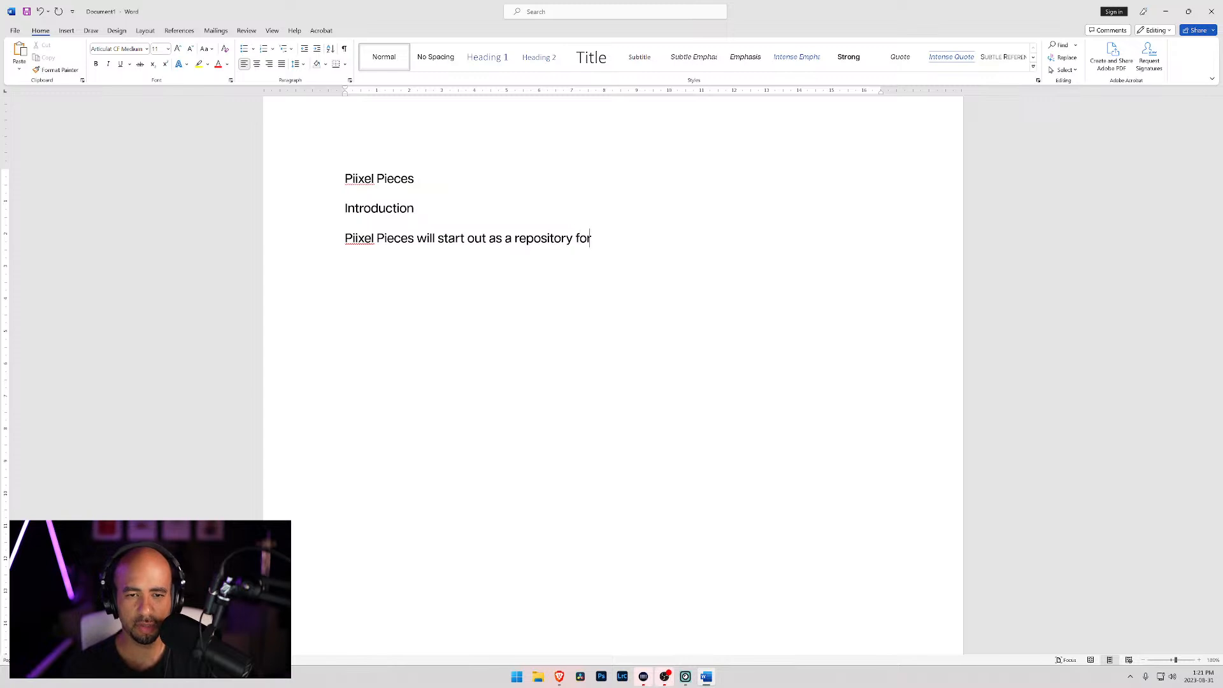
{"action": "type", "text": " downsi"}
{"action": "key", "text": "BackSpace"}
{"action": "key", "text": "BackSpace"}
{"action": "type", "text": "loading and"}
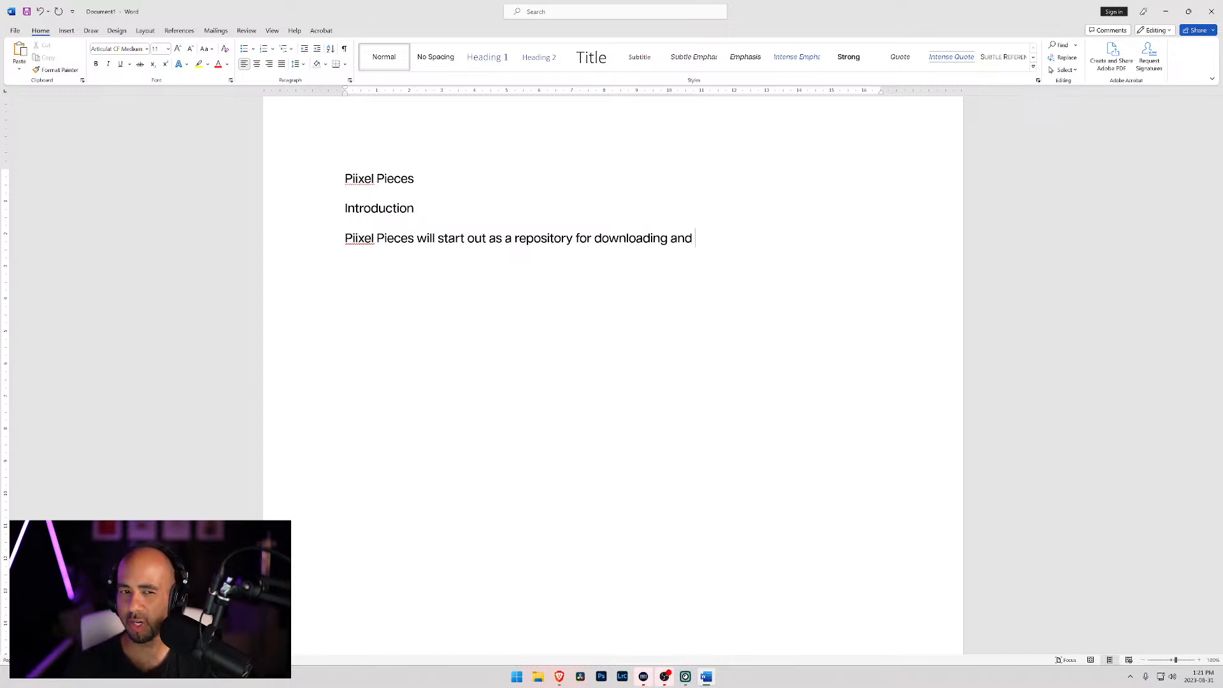
{"action": "key", "text": "BackSpace"}
{"action": "key", "text": "BackSpace"}
{"action": "key", "text": "BackSpace"}
{"action": "key", "text": "BackSpace"}
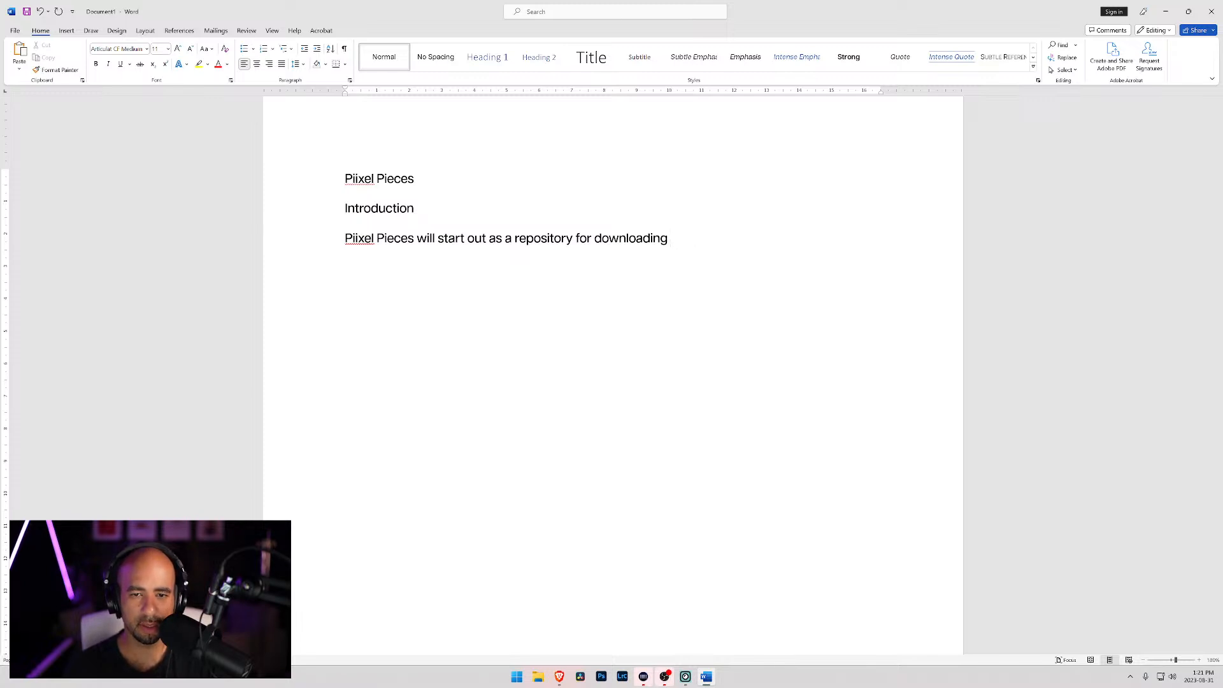
Continue the introduction sentence with "components for people to easily add them to their existing project".
{"action": "type", "text": "components for people to be ab"}
{"action": "key", "text": "BackSpace"}
{"action": "key", "text": "BackSpace"}
{"action": "key", "text": "BackSpace"}
{"action": "key", "text": "BackSpace"}
{"action": "key", "text": "BackSpace"}
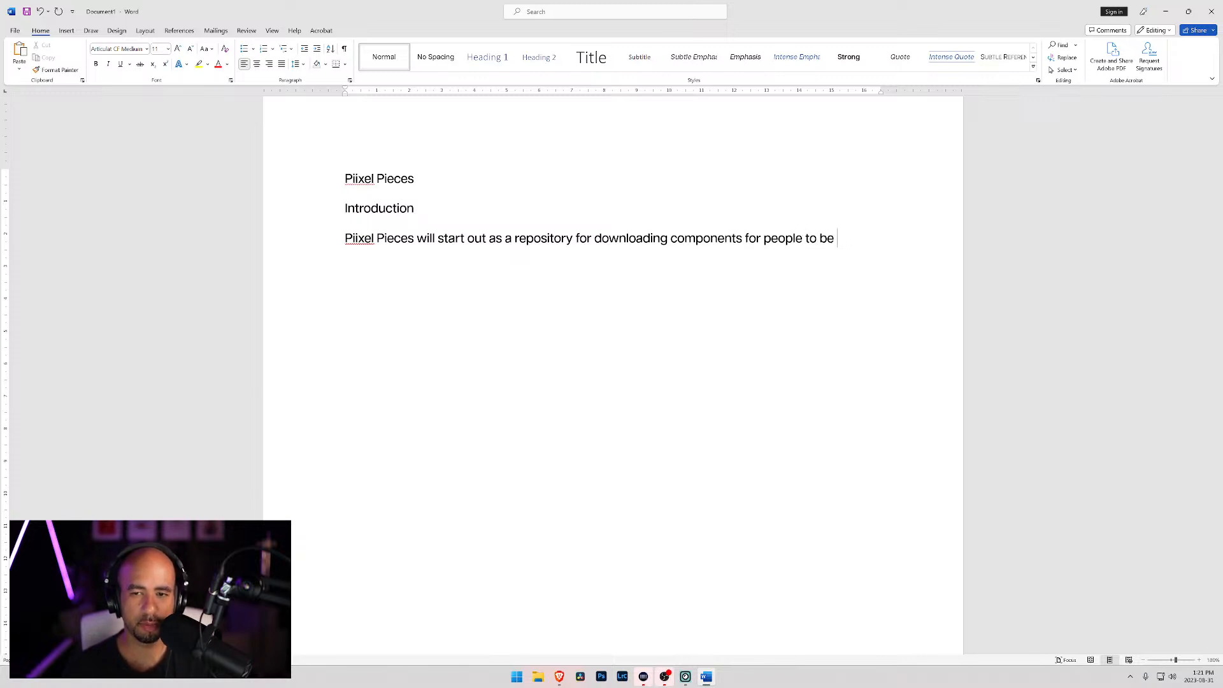
{"action": "type", "text": "easy"}
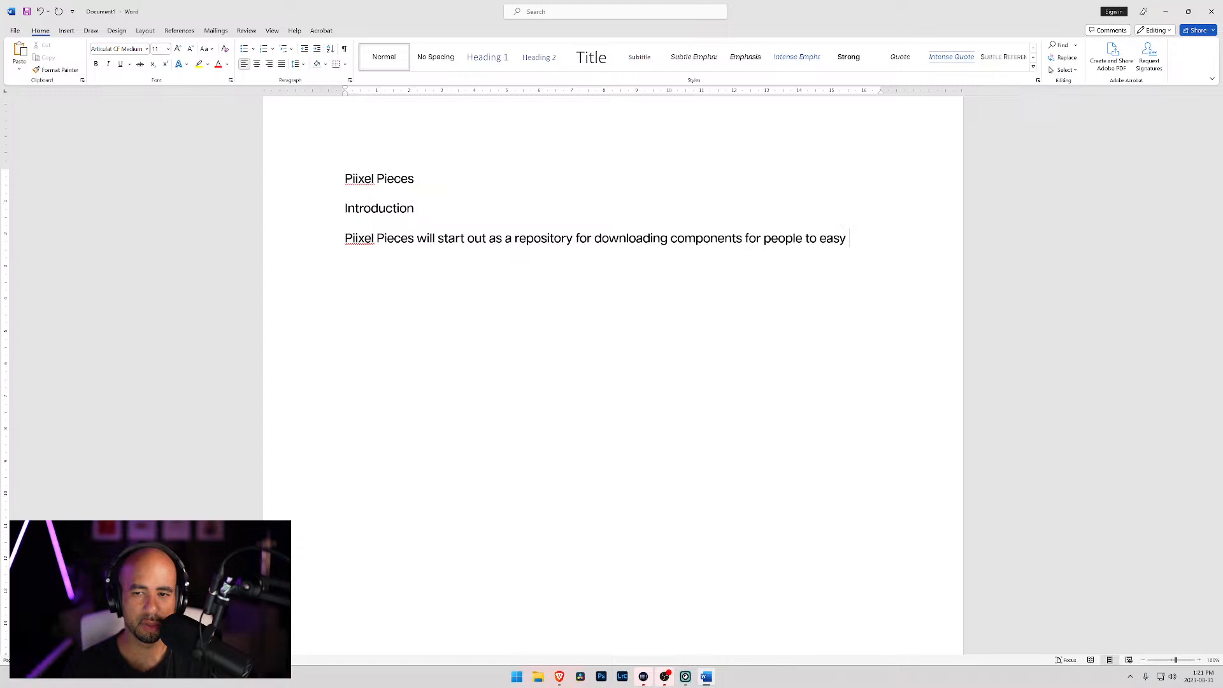
{"action": "key", "text": "BackSpace"}
{"action": "type", "text": "ily "}
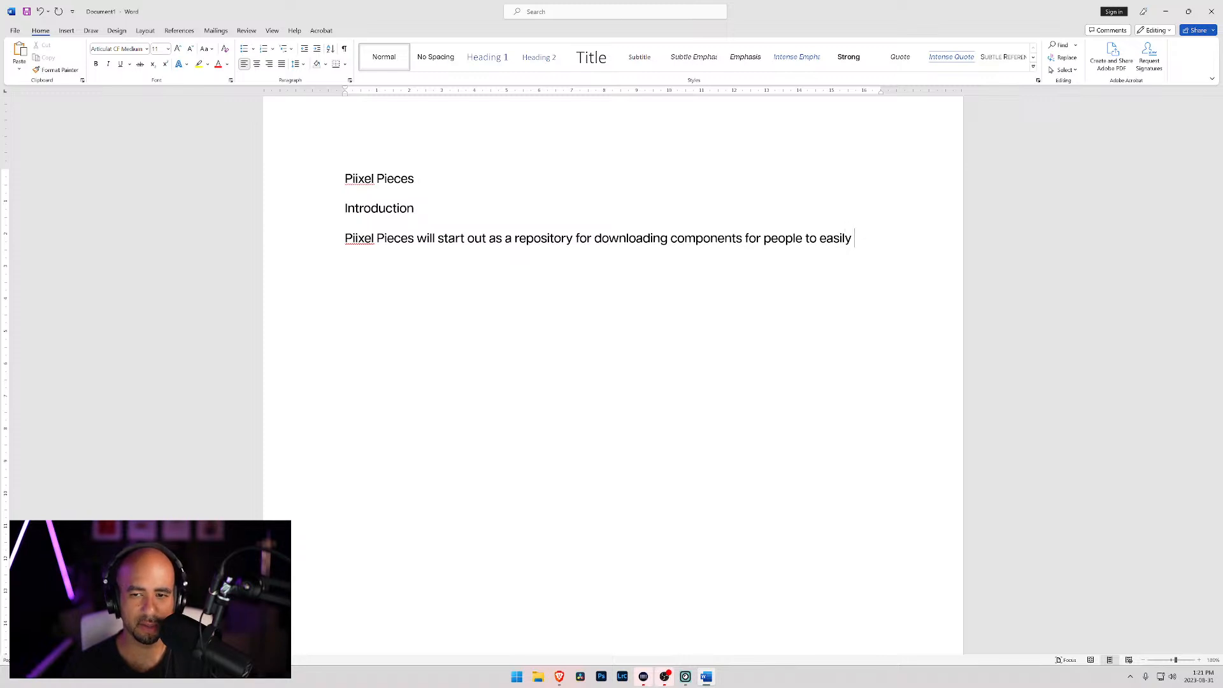
{"action": "type", "text": "add them"}
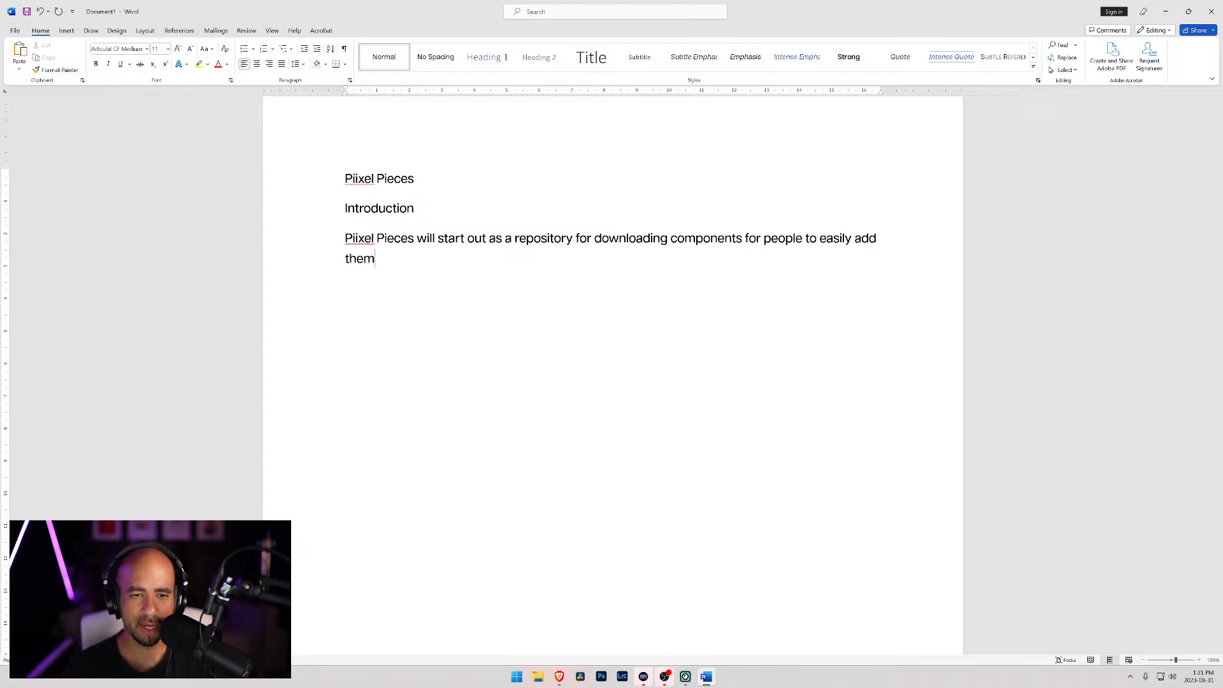
{"action": "type", "text": " to their existing project"}
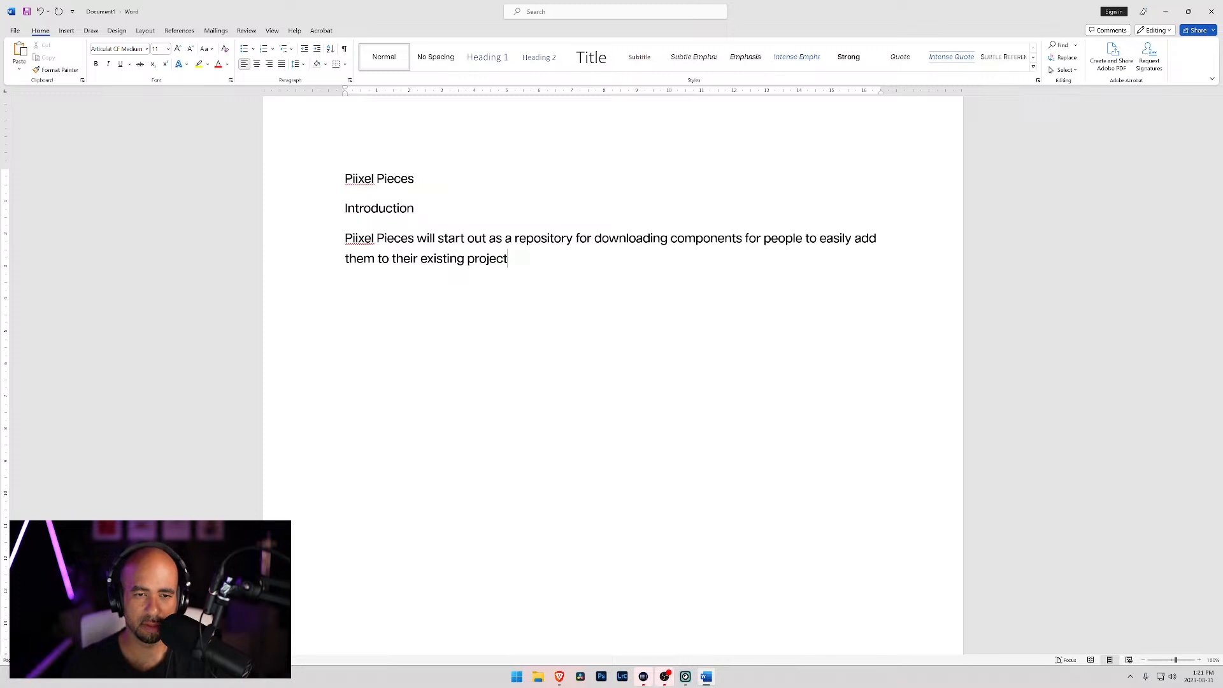
Insert "Webflow" before "components" and word the end of the sentence as "existing project".
{"action": "type", "text": "Webflow "}
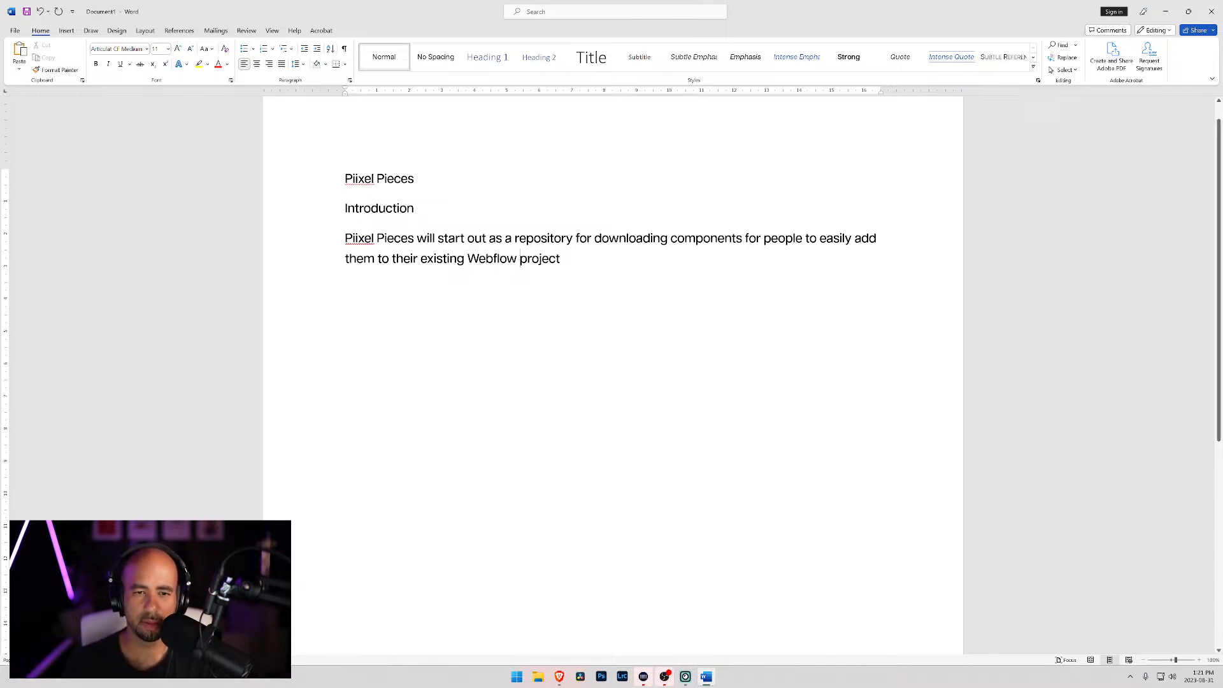
{"action": "type", "text": "Webflow"}
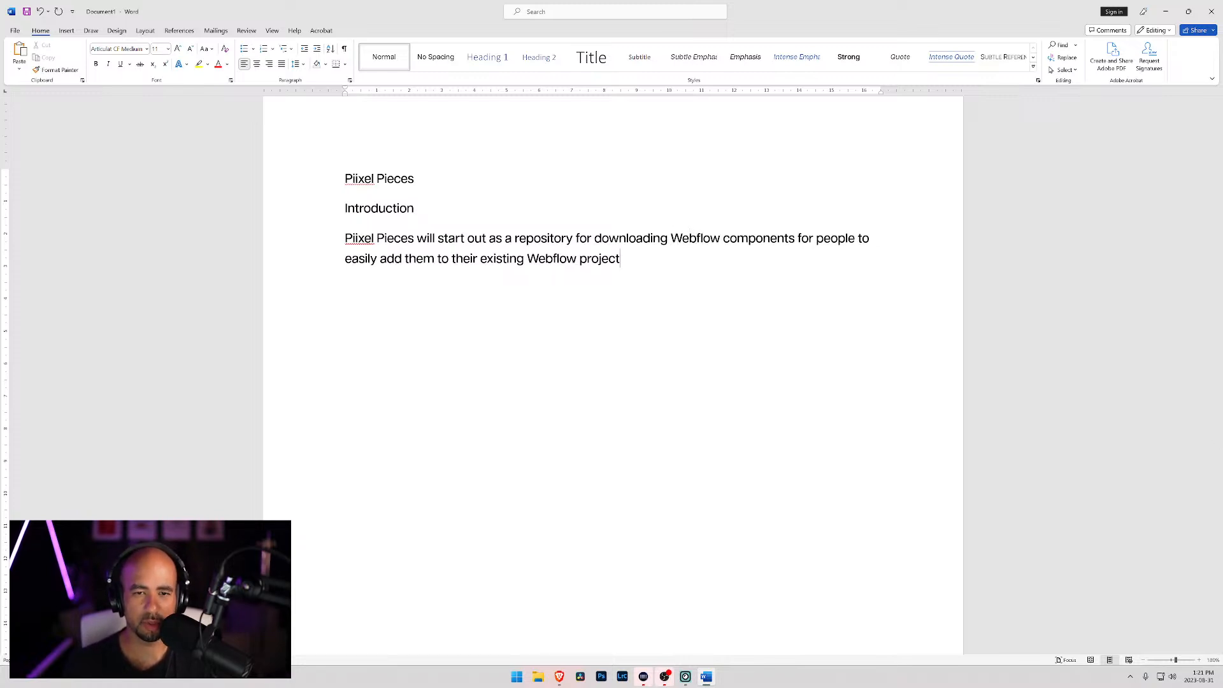
{"action": "key", "text": "ctrl+End"}
{"action": "key", "text": "ctrl+shift+Left"}
{"action": "key", "text": "ctrl+shift+Left"}
{"action": "key", "text": "BackSpace"}
{"action": "type", "text": "proe"}
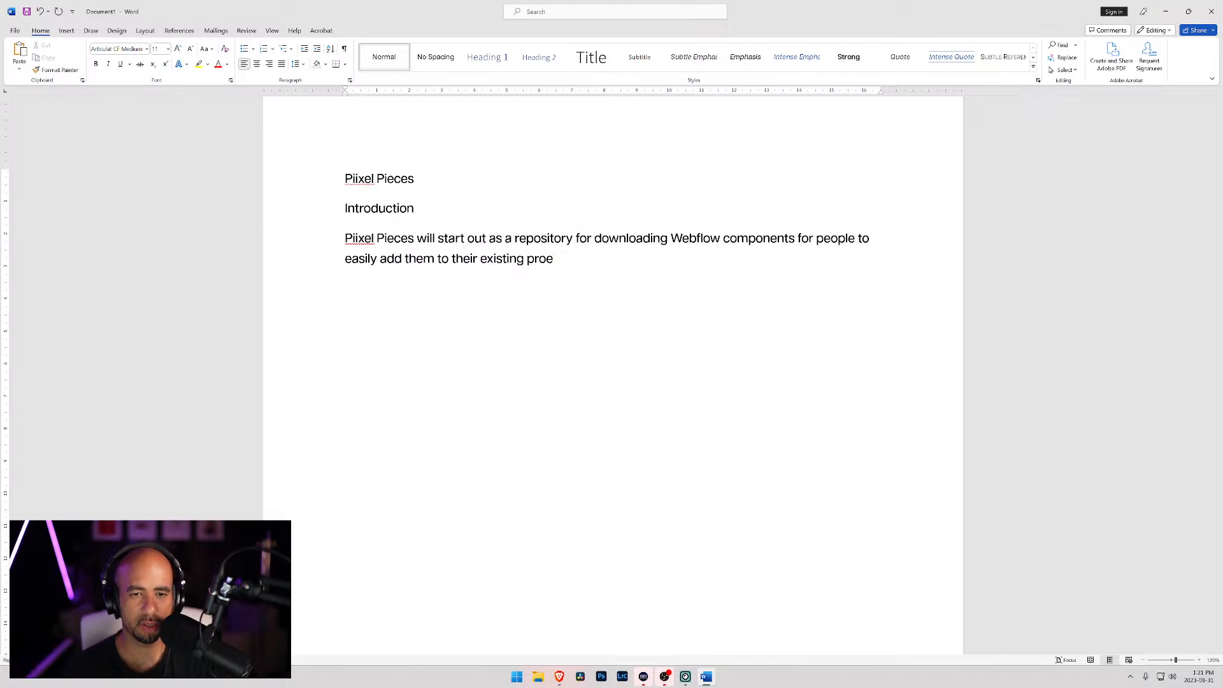
{"action": "key", "text": "BackSpace"}
{"action": "type", "text": "ject"}
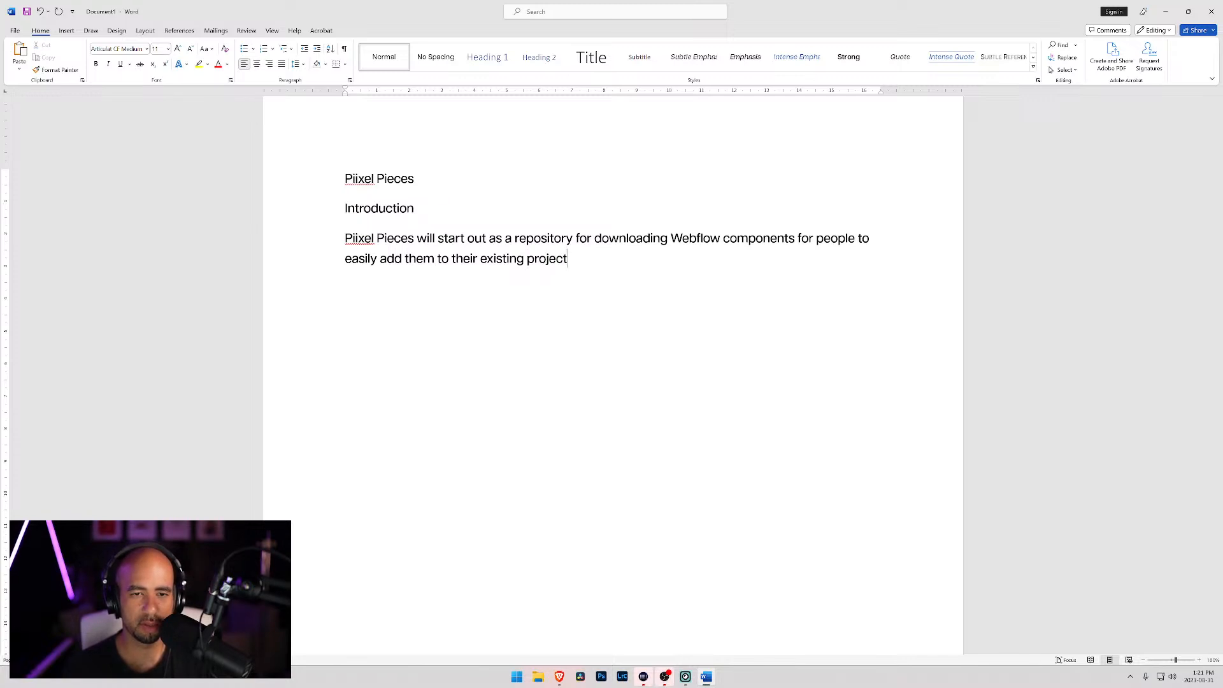
Replace "will start out as a" with "is a" in the introduction sentence.
{"action": "key", "text": "shift+Left"}
{"action": "key", "text": "shift+Left"}
{"action": "key", "text": "shift+Left"}
{"action": "key", "text": "shift+Left"}
{"action": "key", "text": "shift+Left"}
{"action": "key", "text": "shift+Left"}
{"action": "key", "text": "shift+Left"}
{"action": "key", "text": "shift+Left"}
{"action": "key", "text": "shift+Left"}
{"action": "key", "text": "shift+Left"}
{"action": "key", "text": "shift+Left"}
{"action": "key", "text": "shift+Left"}
{"action": "key", "text": "shift+Left"}
{"action": "key", "text": "shift+Left"}
{"action": "key", "text": "shift+Left"}
{"action": "key", "text": "shift+Left"}
{"action": "key", "text": "shift+Left"}
{"action": "key", "text": "shift+Left"}
{"action": "key", "text": "shift+Left"}
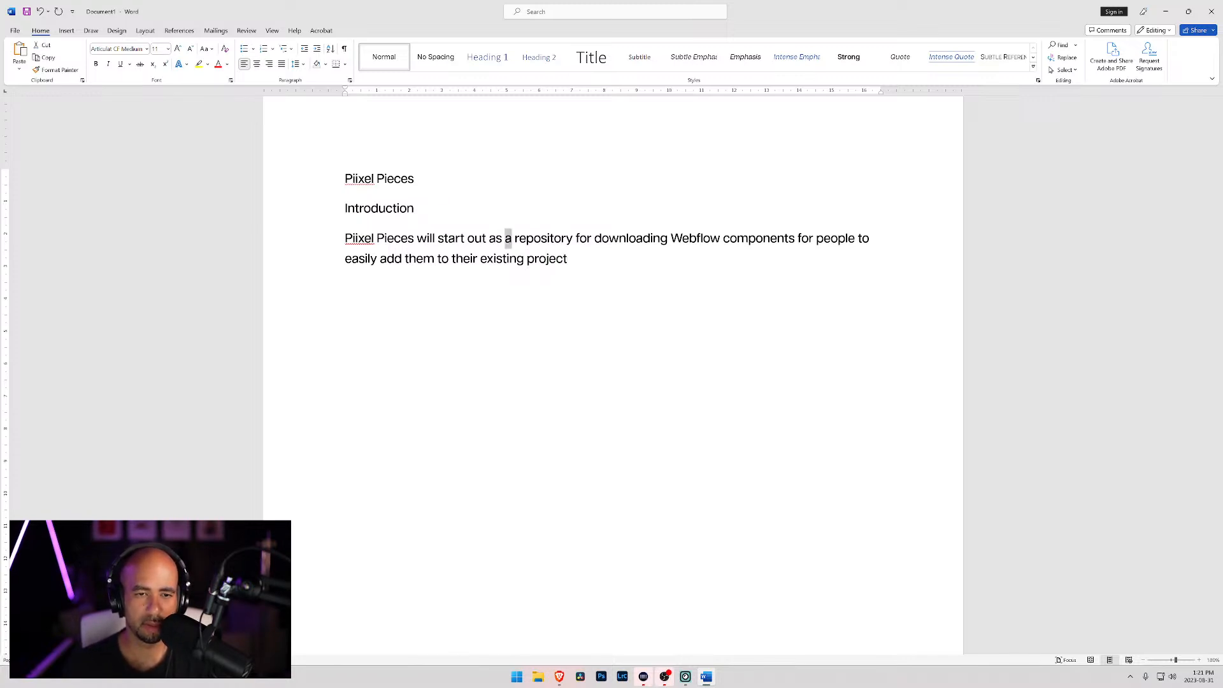
{"action": "type", "text": "is a"}
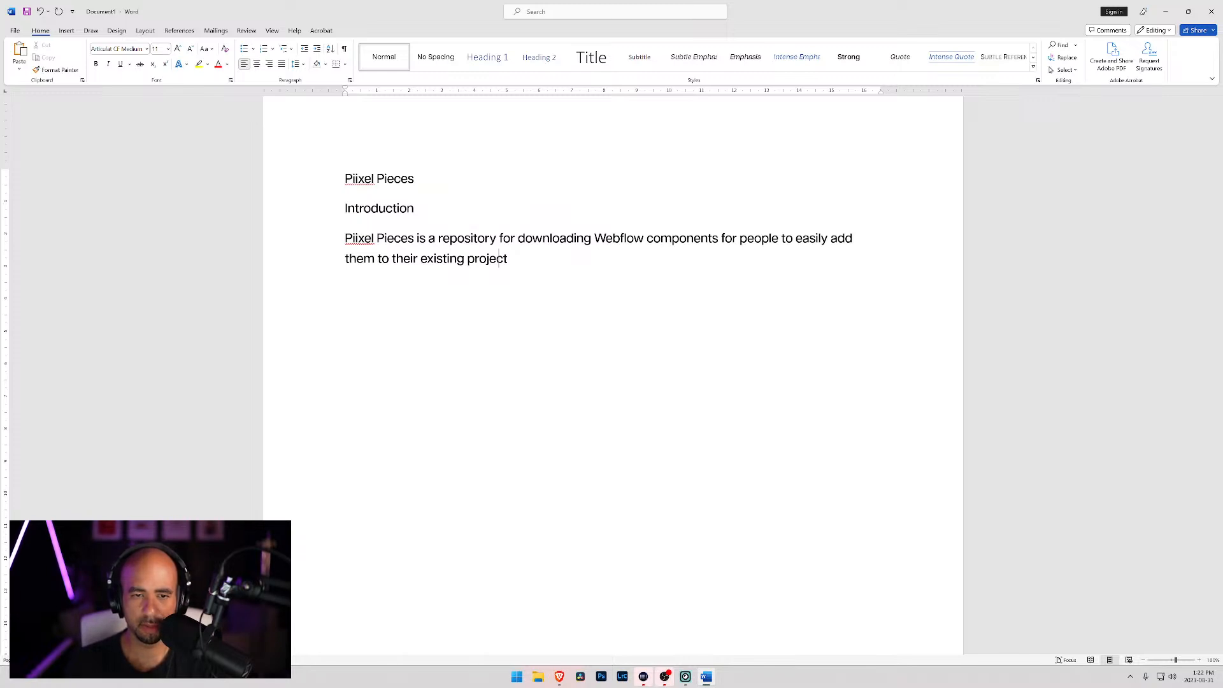
End the first sentence with a period and begin a second one with "The purpose of Piixel Pieces is to".
{"action": "type", "text": "e purpose of "}
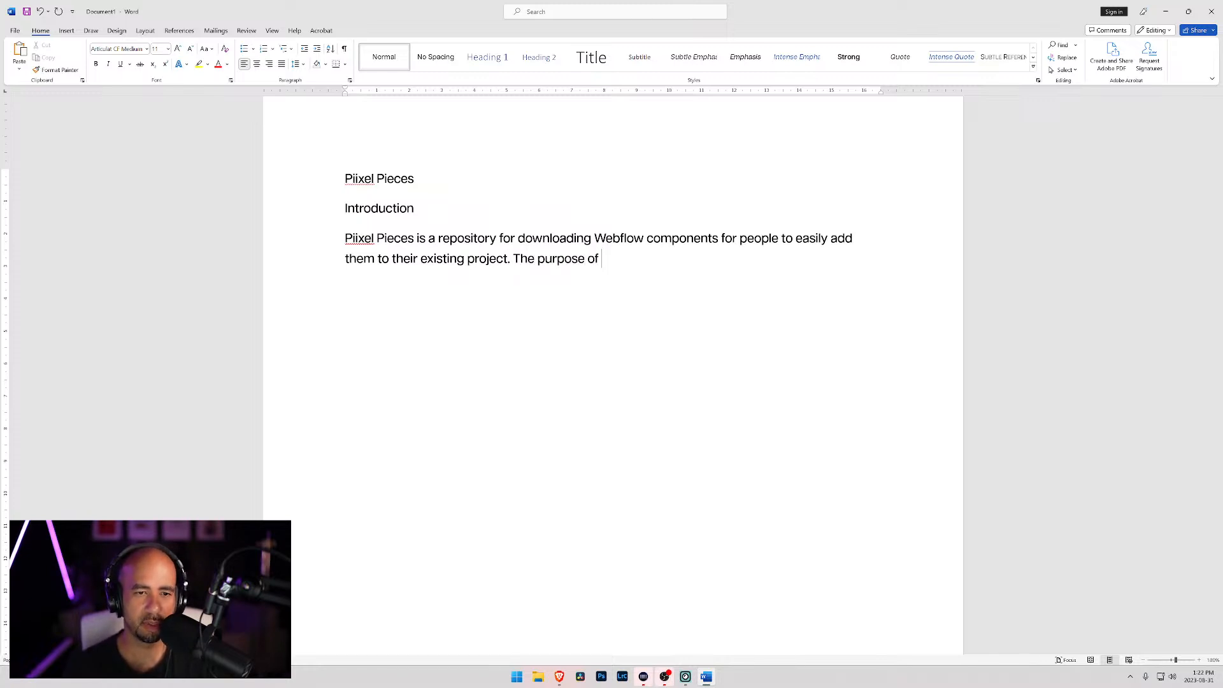
{"action": "type", "text": "this "}
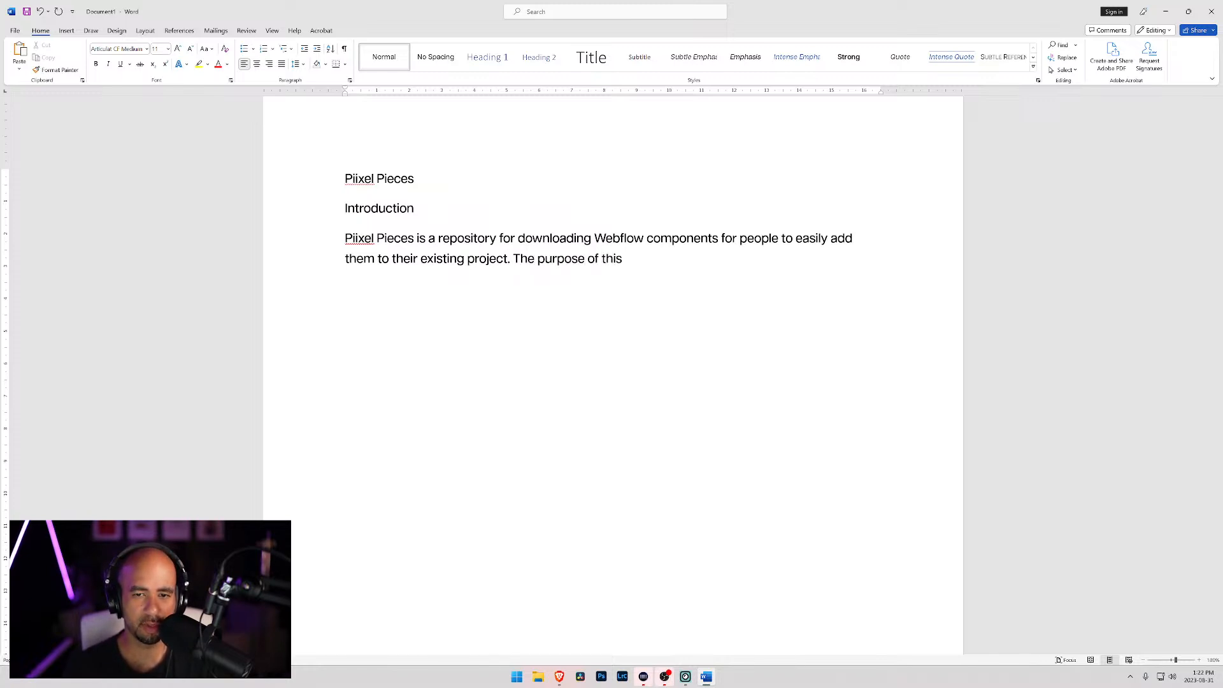
{"action": "type", "text": "application"}
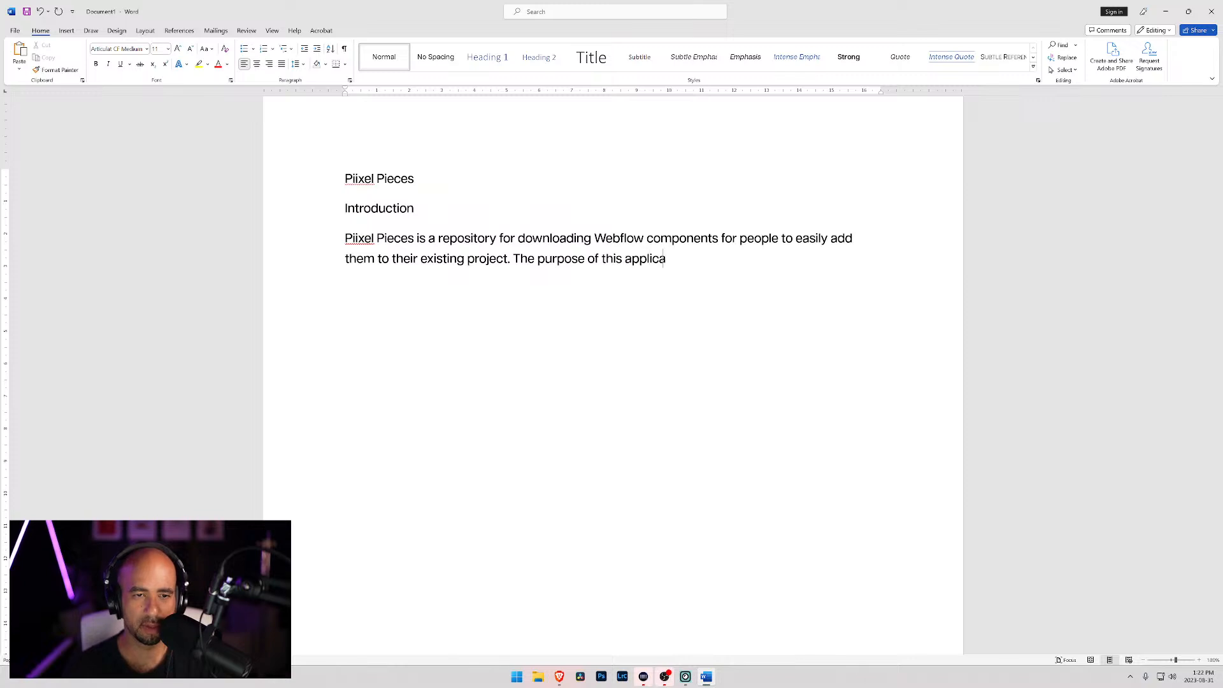
{"action": "key", "text": "BackSpace"}
{"action": "key", "text": "BackSpace"}
{"action": "key", "text": "BackSpace"}
{"action": "key", "text": "BackSpace"}
{"action": "key", "text": "BackSpace"}
{"action": "key", "text": "BackSpace"}
{"action": "key", "text": "BackSpace"}
{"action": "key", "text": "BackSpace"}
{"action": "key", "text": "BackSpace"}
{"action": "key", "text": "BackSpace"}
{"action": "key", "text": "BackSpace"}
{"action": "key", "text": "BackSpace"}
{"action": "key", "text": "BackSpace"}
{"action": "key", "text": "BackSpace"}
{"action": "key", "text": "BackSpace"}
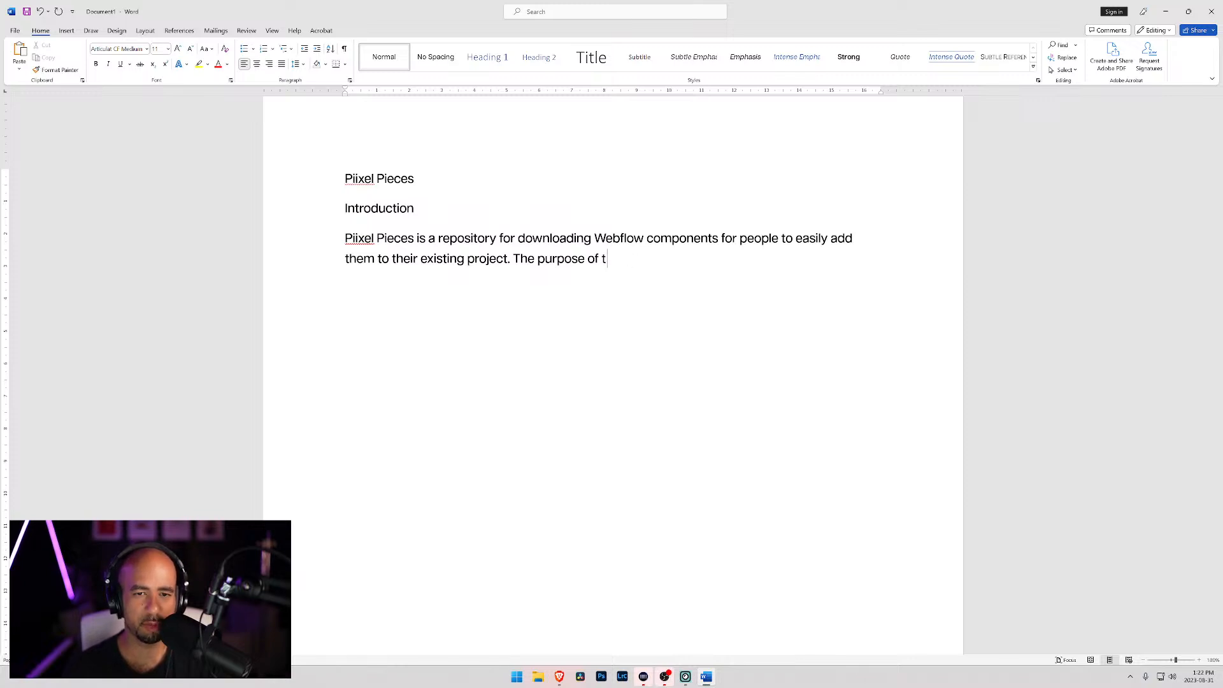
{"action": "type", "text": "Piixel P"}
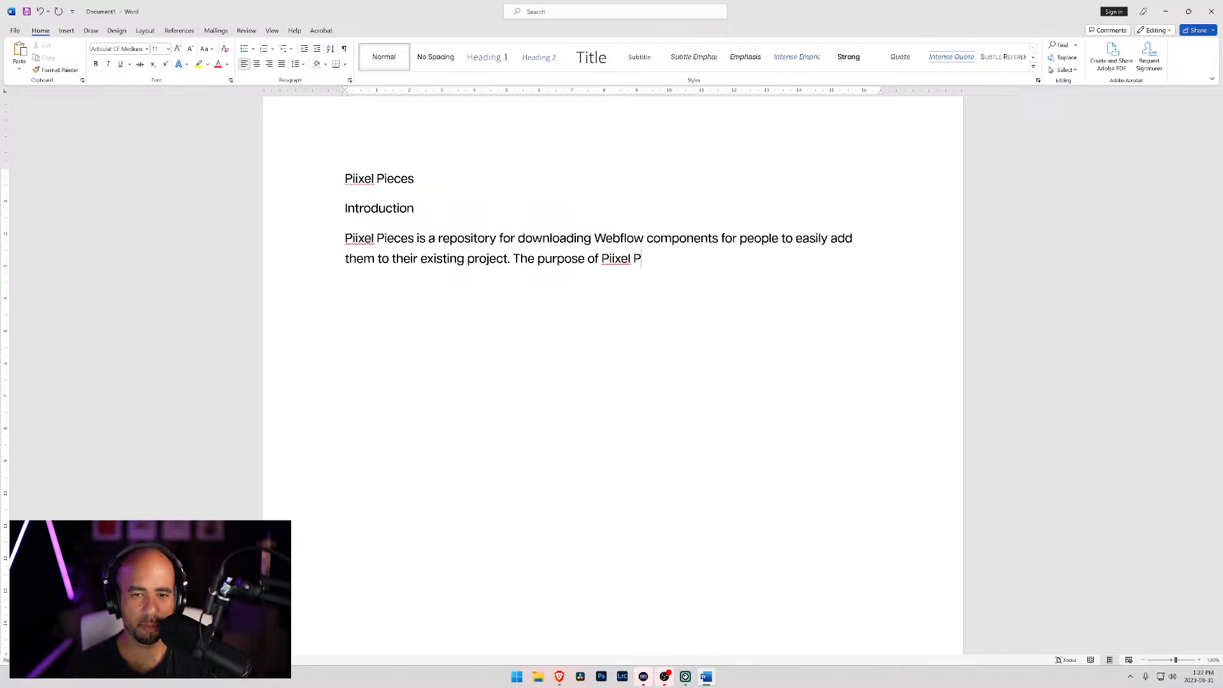
{"action": "type", "text": "ieces is to "}
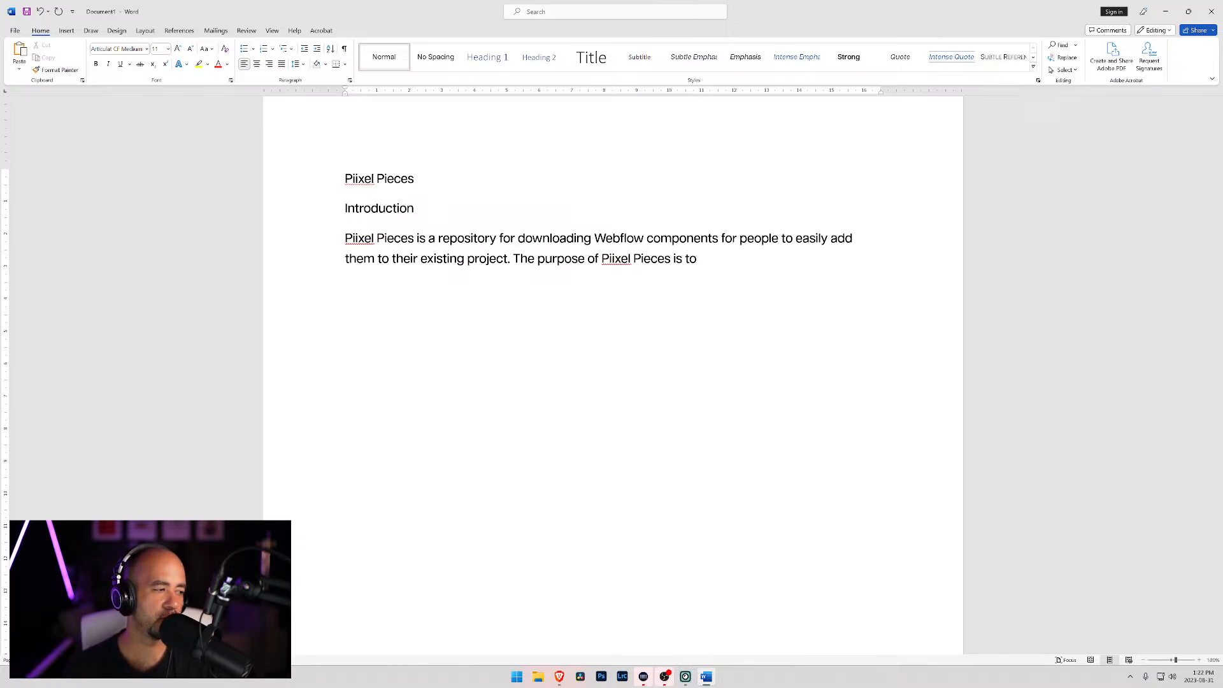
Complete the second sentence with "significantly reduce the development time of a Webflow website.".
{"action": "type", "text": "sig"}
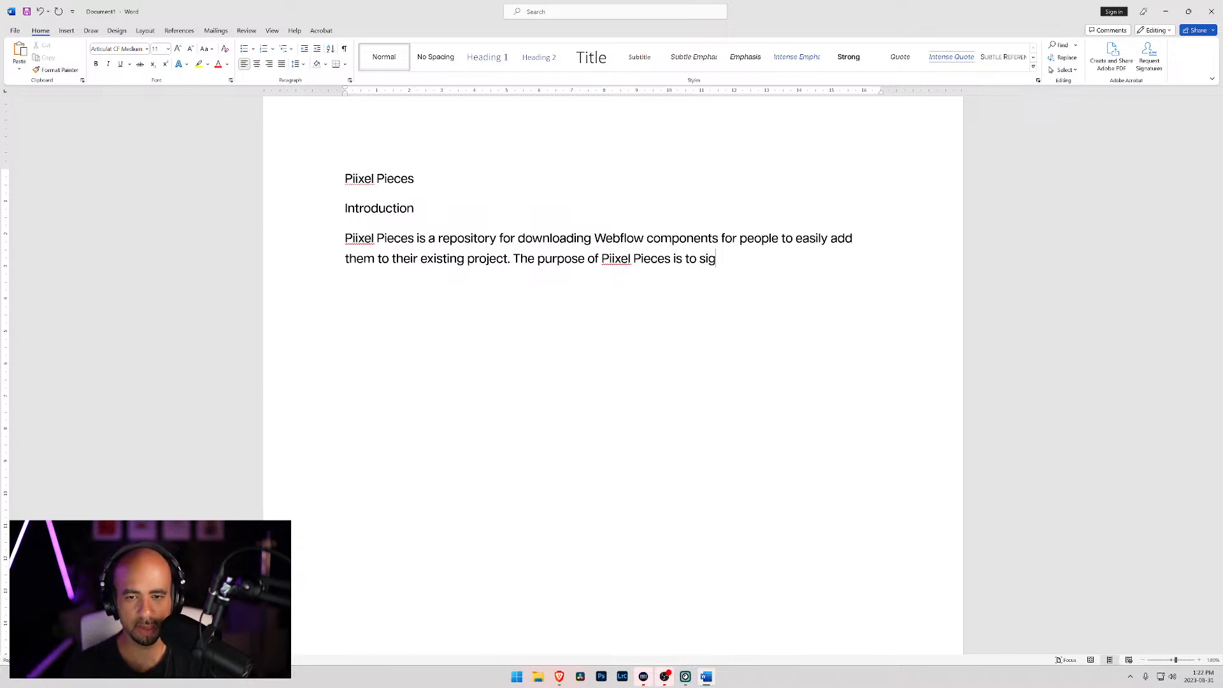
{"action": "type", "text": "nificantly res"}
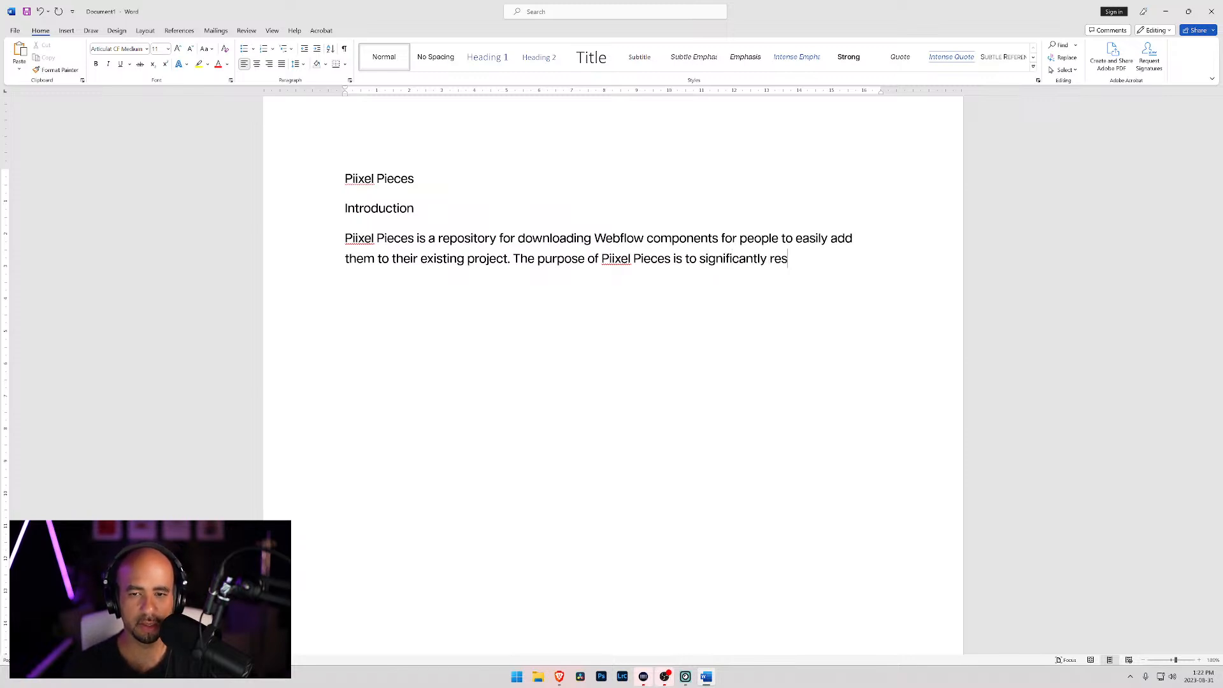
{"action": "key", "text": "BackSpace"}
{"action": "type", "text": "duce "}
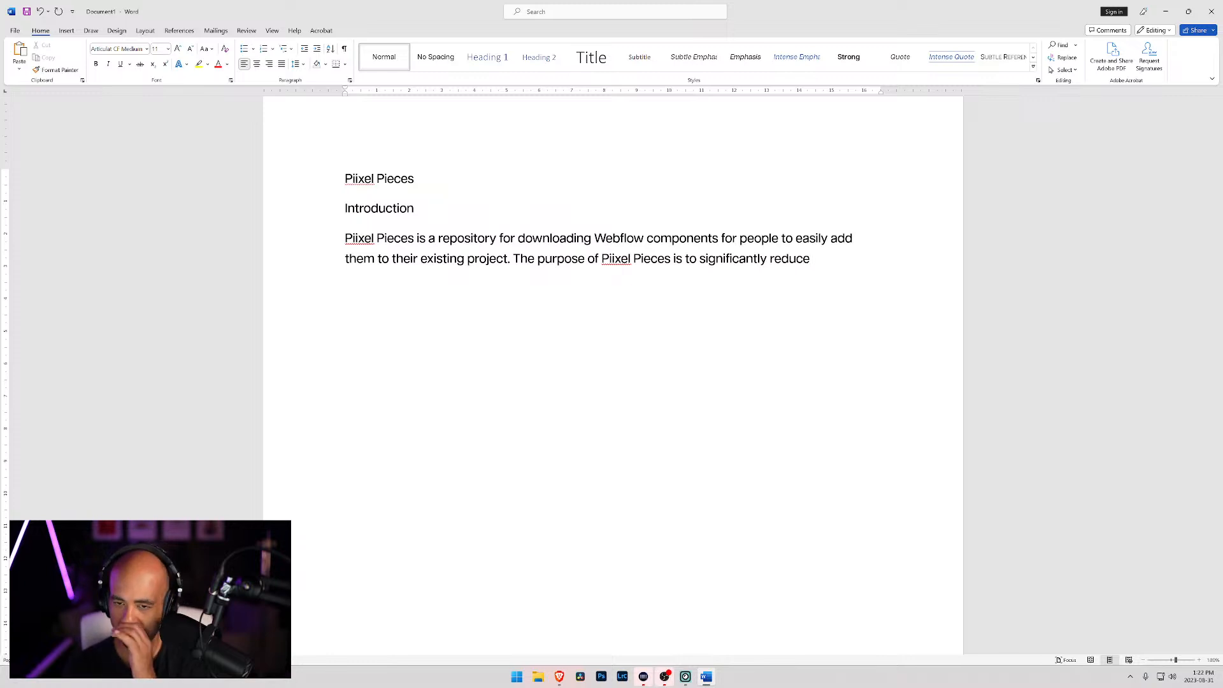
{"action": "type", "text": "the development"}
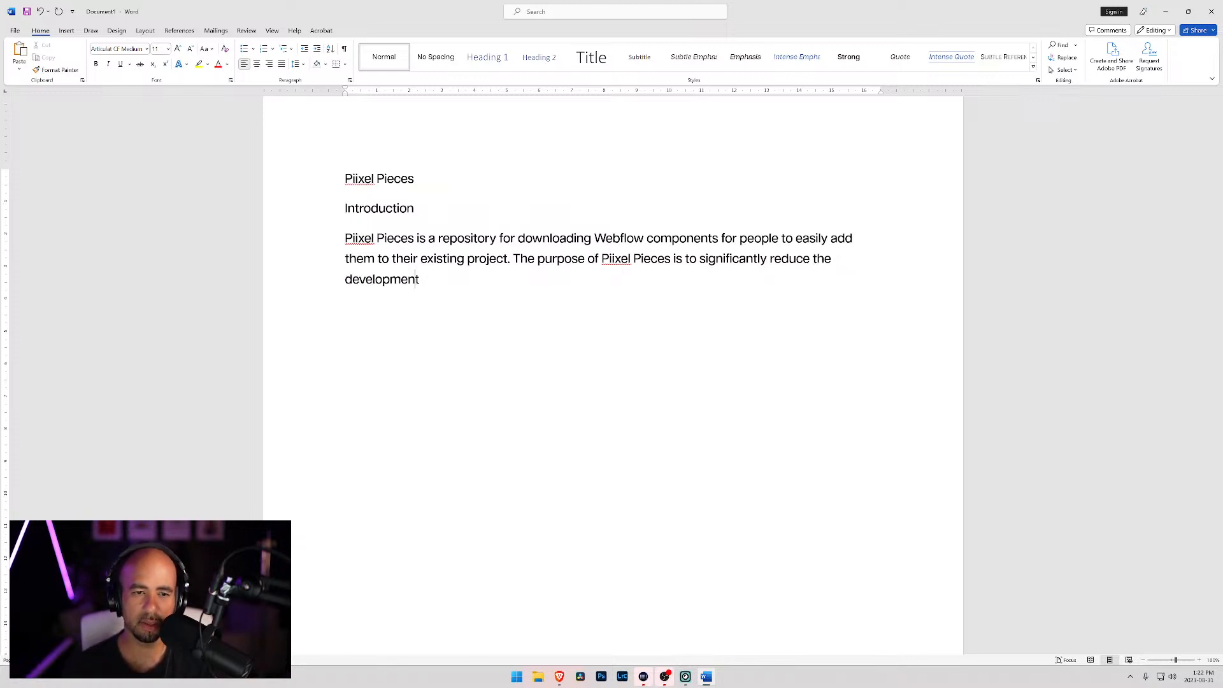
{"action": "type", "text": " time of a"}
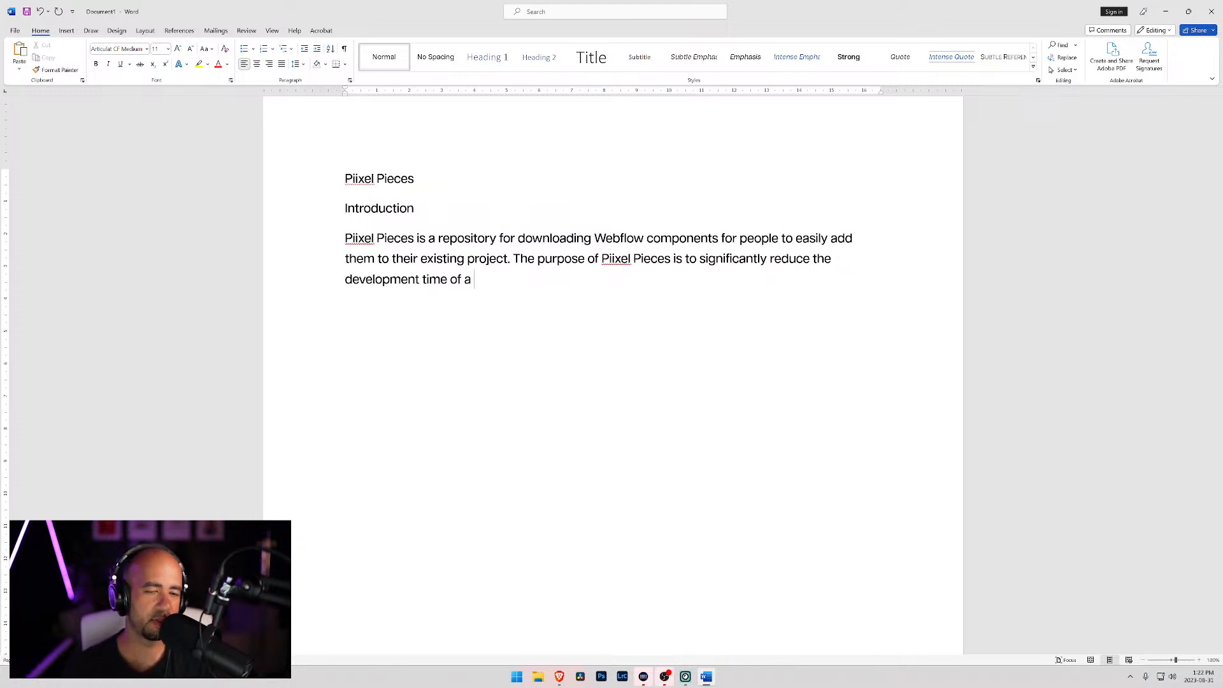
{"action": "type", "text": " Webfl"}
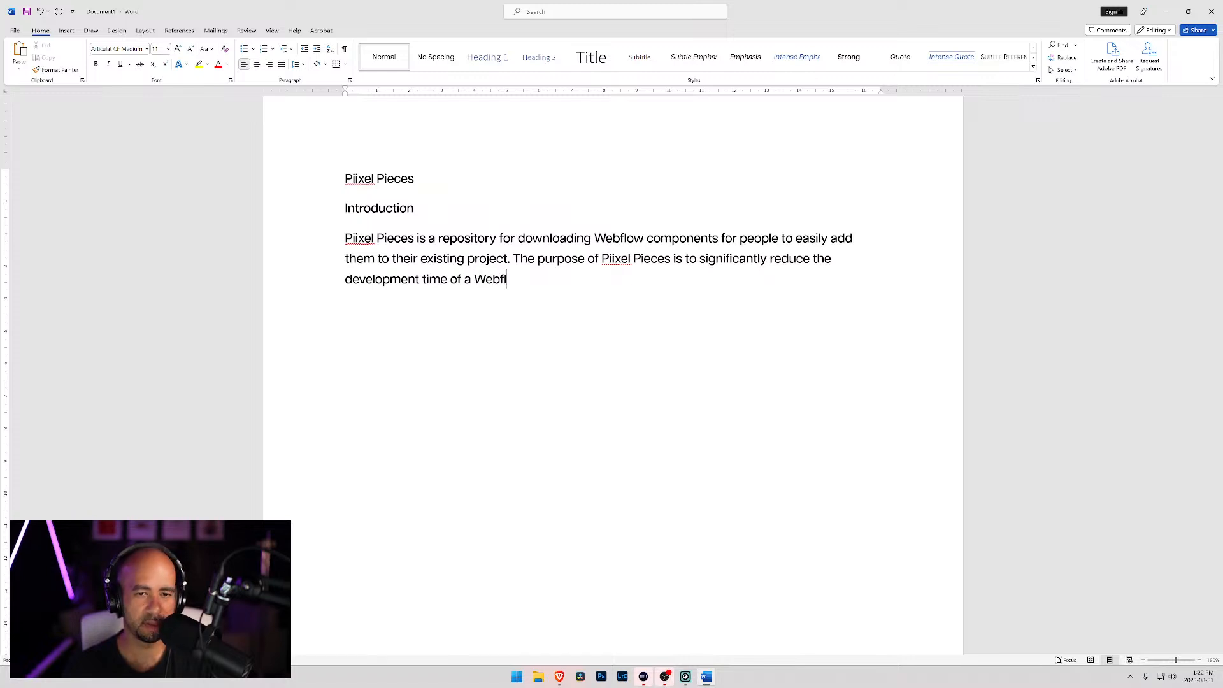
{"action": "type", "text": "ow website."}
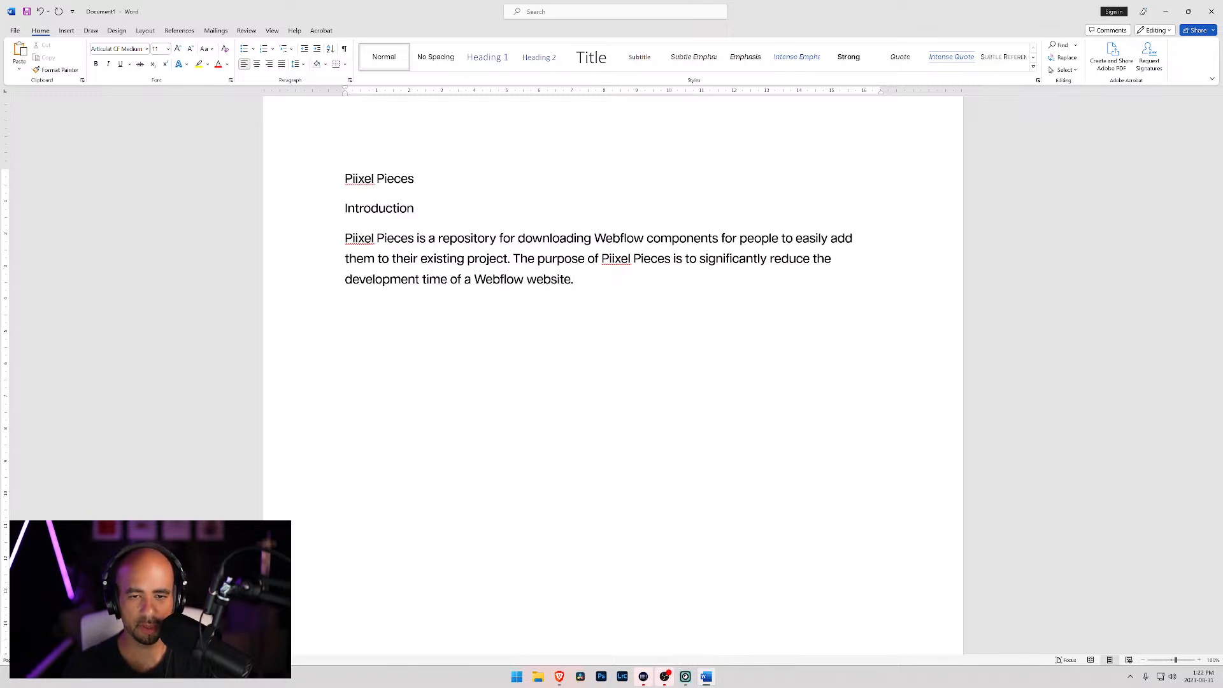
Extend the second introduction sentence with "by providing high quality, well structured website components".
{"action": "type", "text": " by providing high quality"}
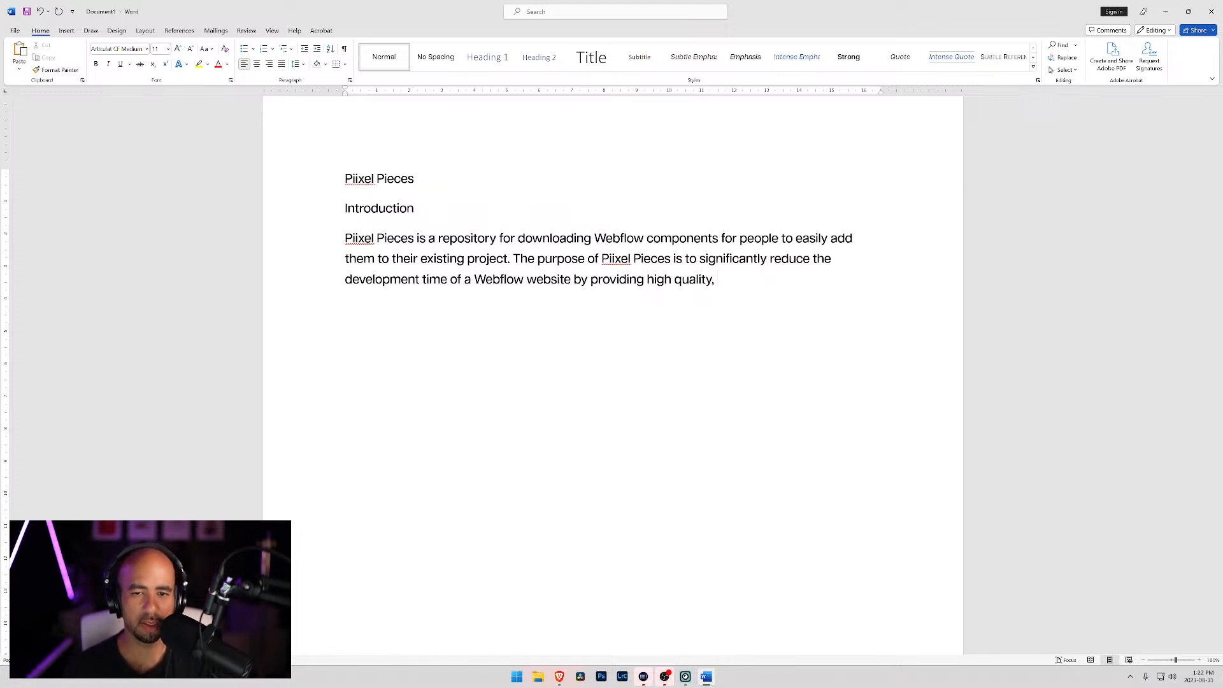
{"action": "type", "text": ", well "}
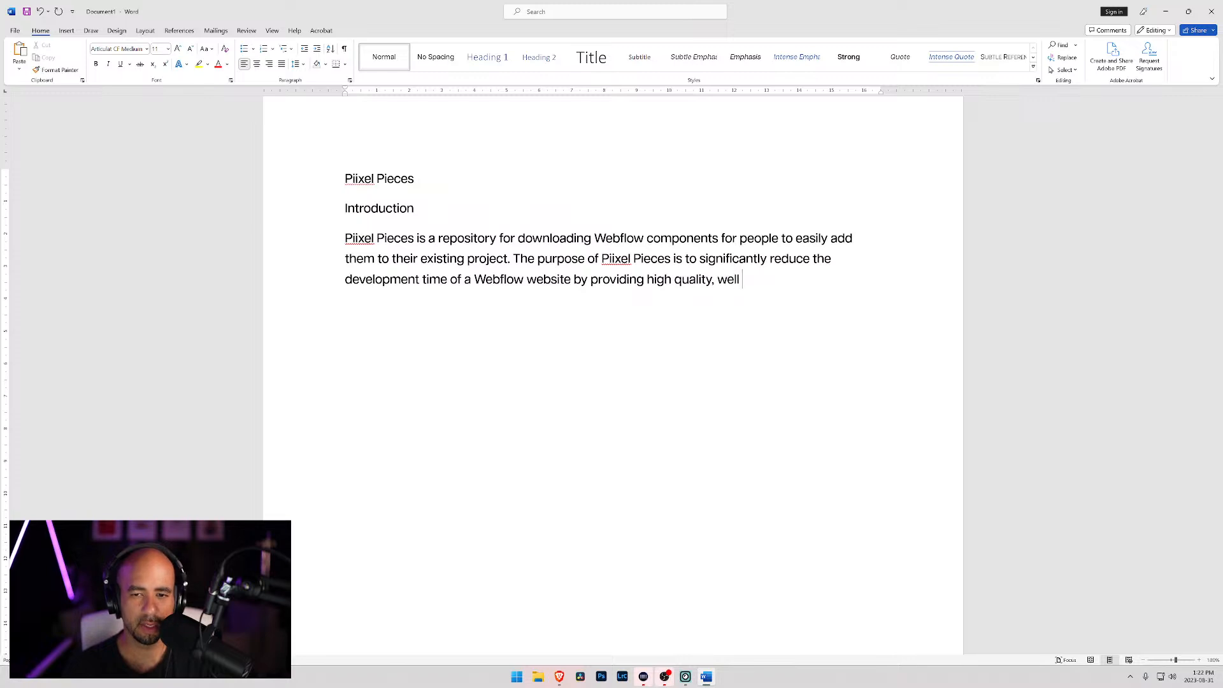
{"action": "type", "text": "structure"}
{"action": "type", "text": "d website con"}
{"action": "type", "text": "ponents"}
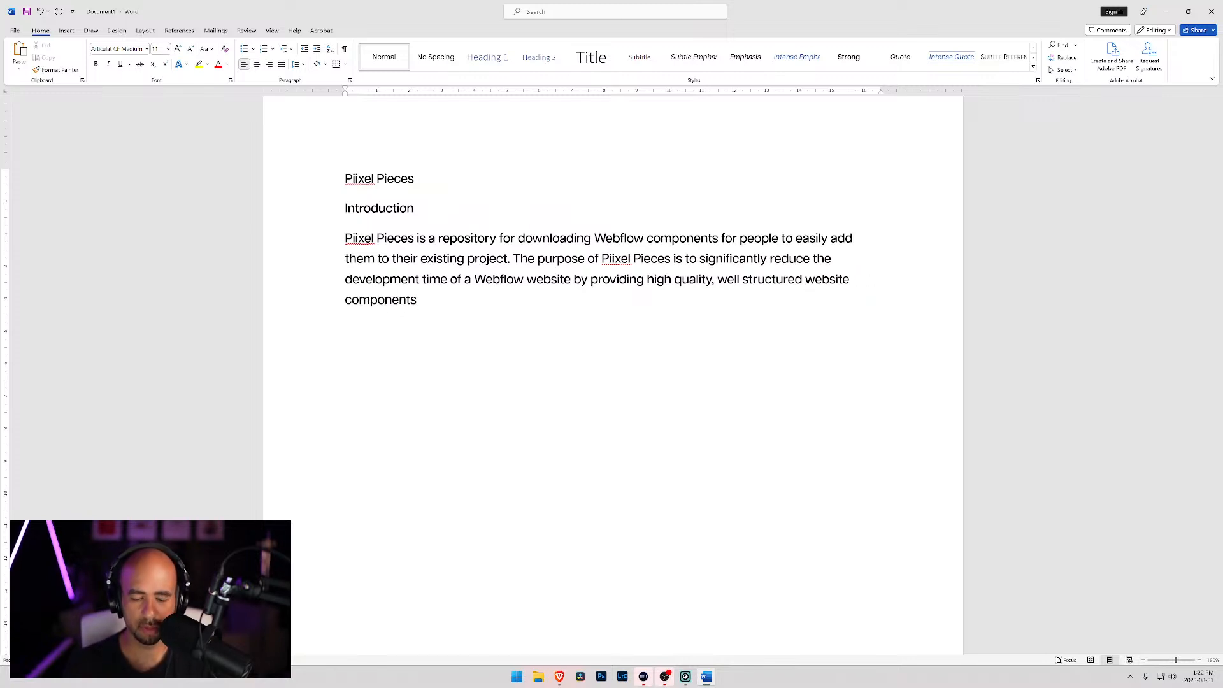
Replace "well structured" with "minimal" in the second introduction sentence and end the sentence with a period.
{"action": "key", "text": "ctrl+Left"}
{"action": "key", "text": "ctrl+Left"}
{"action": "type", "text": "but"}
{"action": "key", "text": "BackSpace"}
{"action": "key", "text": "BackSpace"}
{"action": "key", "text": "BackSpace"}
{"action": "key", "text": "BackSpace"}
{"action": "key", "text": "BackSpace"}
{"action": "key", "text": "BackSpace"}
{"action": "key", "text": "BackSpace"}
{"action": "key", "text": "BackSpace"}
{"action": "key", "text": "BackSpace"}
{"action": "key", "text": "BackSpace"}
{"action": "key", "text": "BackSpace"}
{"action": "key", "text": "BackSpace"}
{"action": "key", "text": "BackSpace"}
{"action": "key", "text": "BackSpace"}
{"action": "key", "text": "BackSpace"}
{"action": "key", "text": "BackSpace"}
{"action": "key", "text": "BackSpace"}
{"action": "key", "text": "BackSpace"}
{"action": "key", "text": "BackSpace"}
{"action": "key", "text": "BackSpace"}
{"action": "type", "text": "minimal"}
{"action": "key", "text": "BackSpace"}
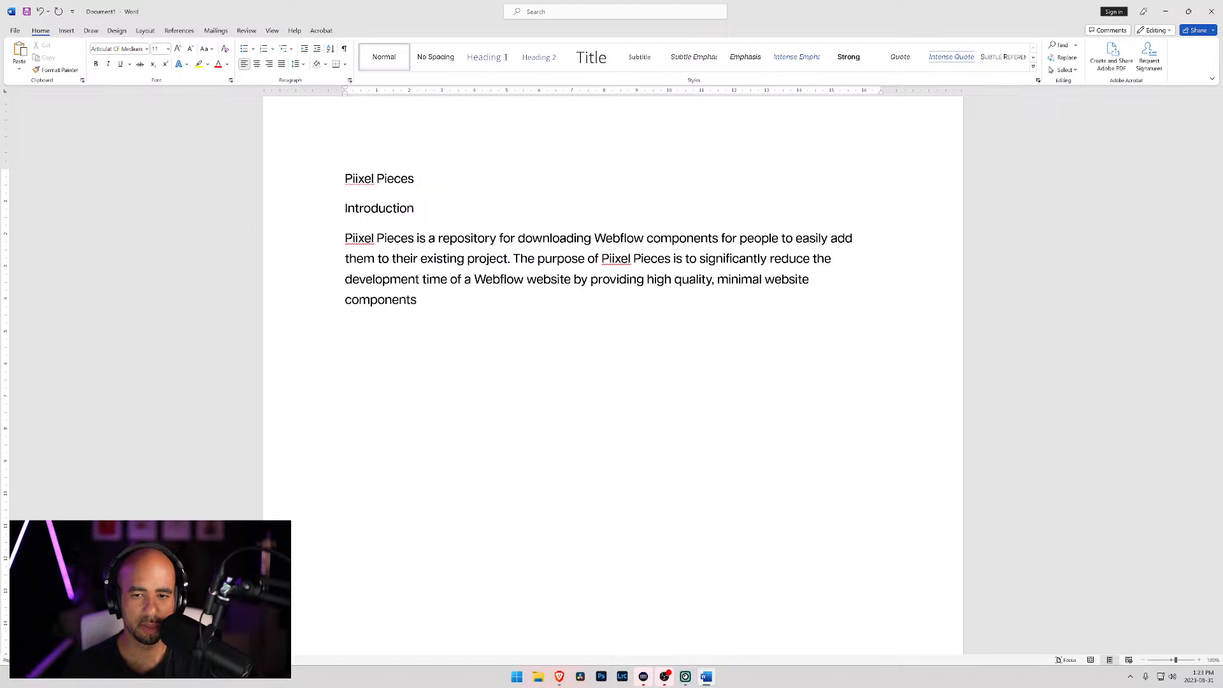
{"action": "key", "text": "ctrl+Right"}
{"action": "key", "text": "ctrl+Right"}
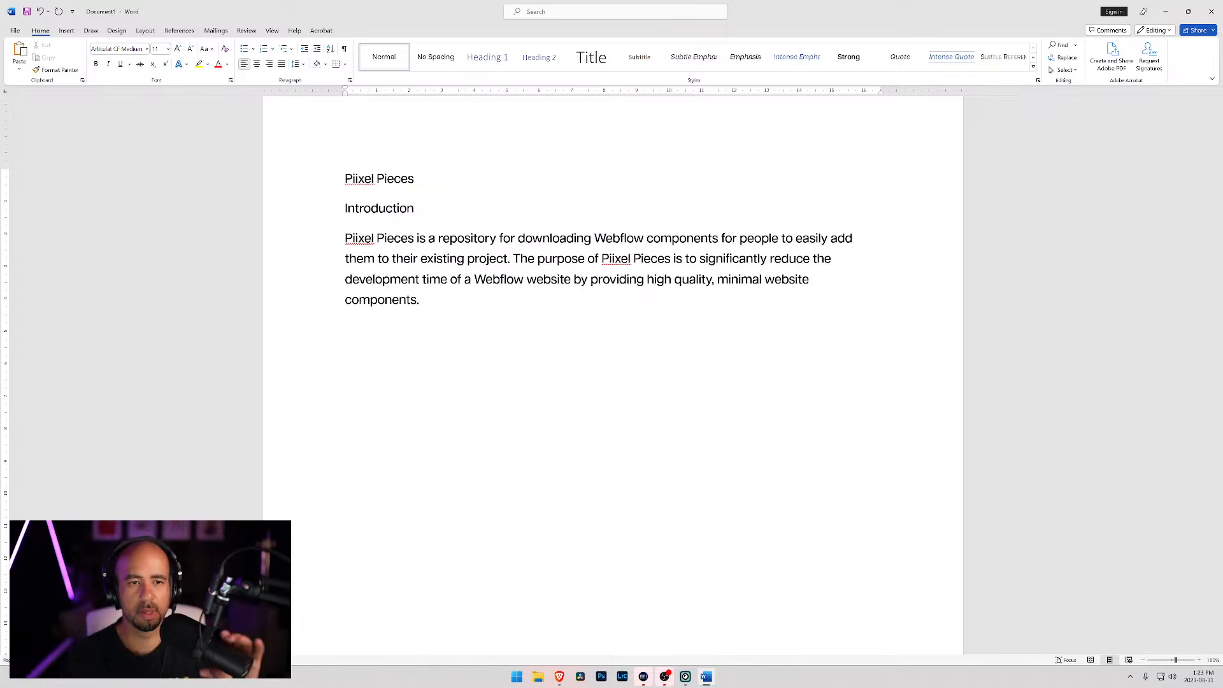
Add a new paragraph below the introduction reading "What does the brochure look like?".
{"action": "key", "text": "Return"}
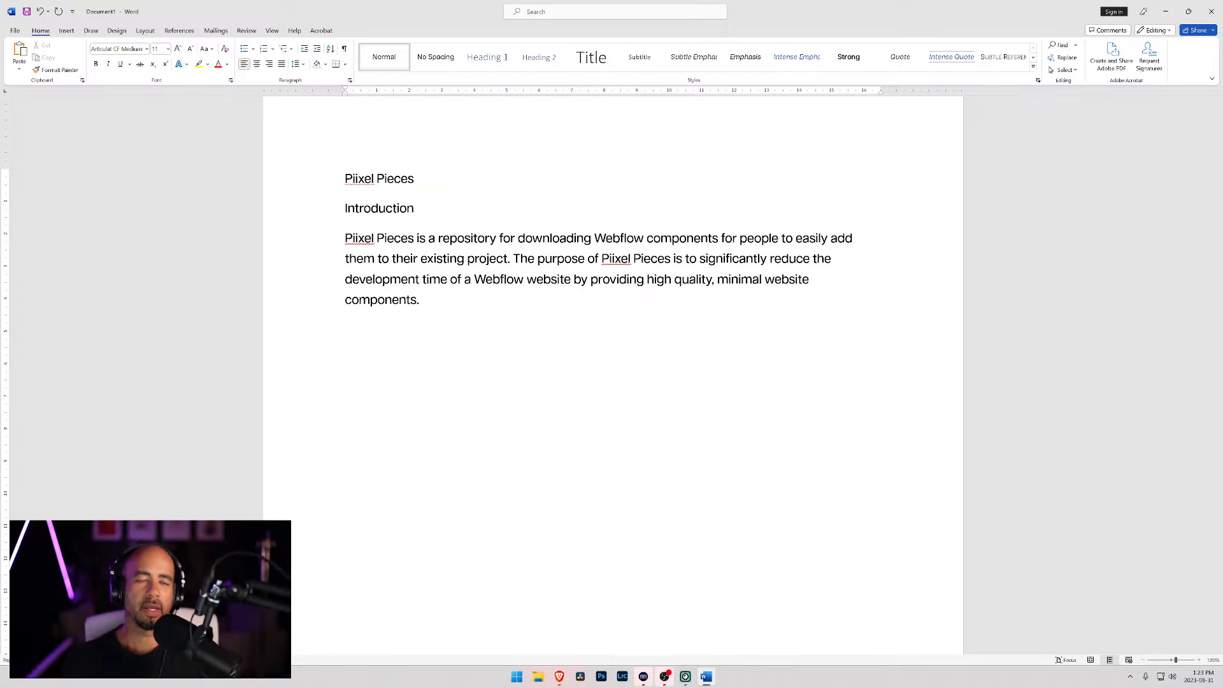
{"action": "type", "text": "What does"}
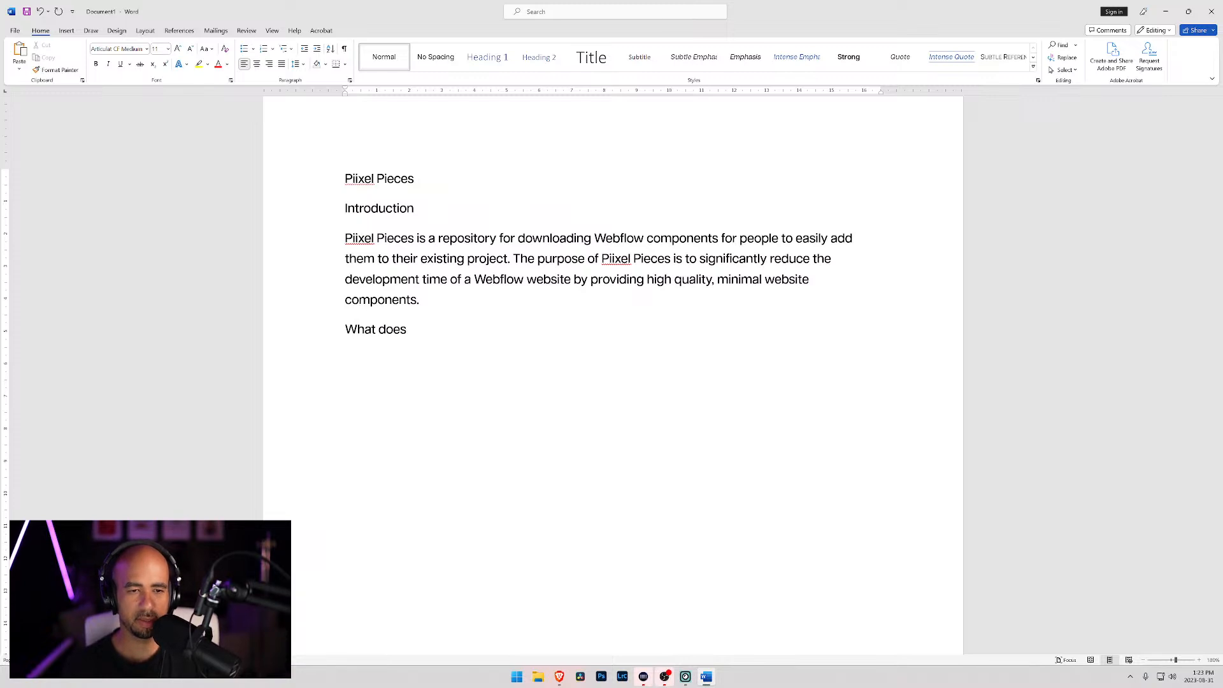
{"action": "key", "text": "BackSpace"}
{"action": "type", "text": "the brosh"}
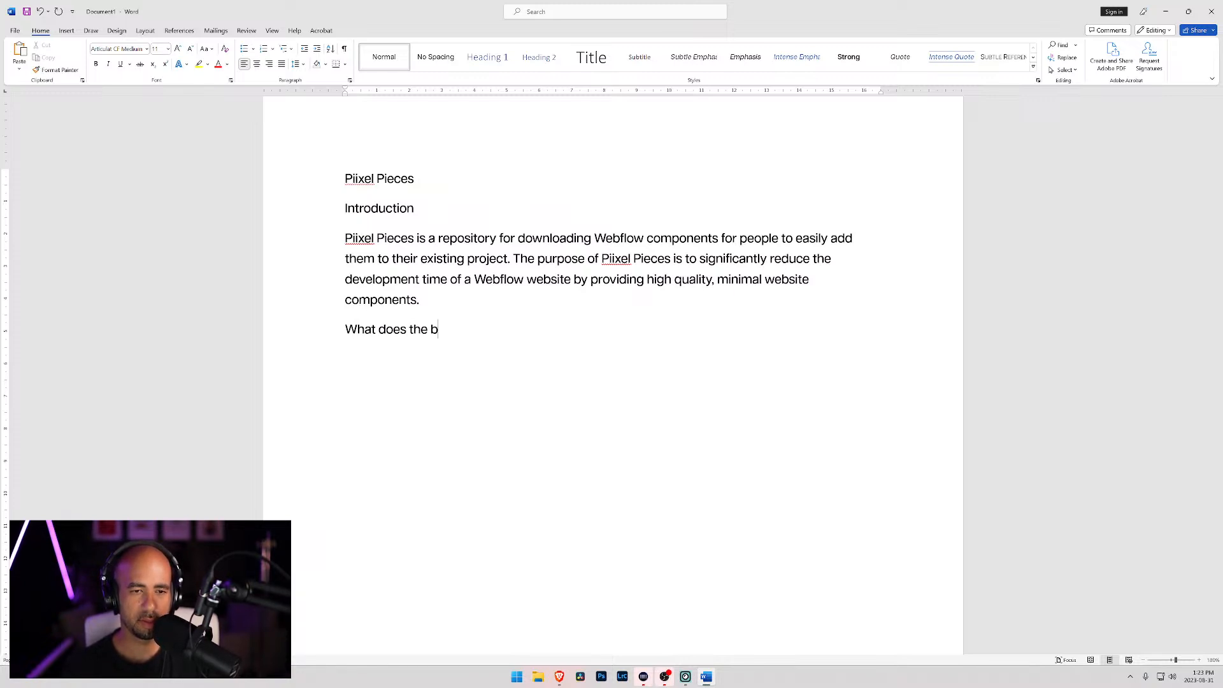
{"action": "key", "text": "BackSpace"}
{"action": "key", "text": "BackSpace"}
{"action": "type", "text": "chureslook like?"}
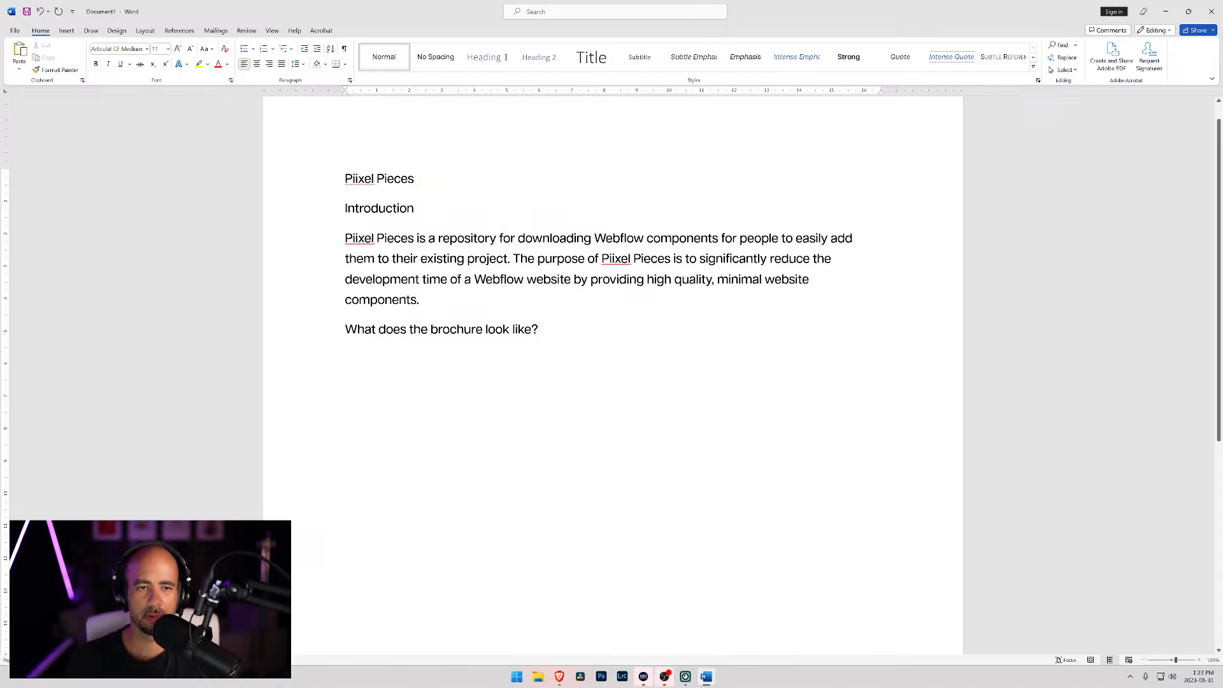
Set the font of the "Introduction" heading to Articulat CF Extra Bold.
{"action": "left_click", "coordinate": [332, 212]}
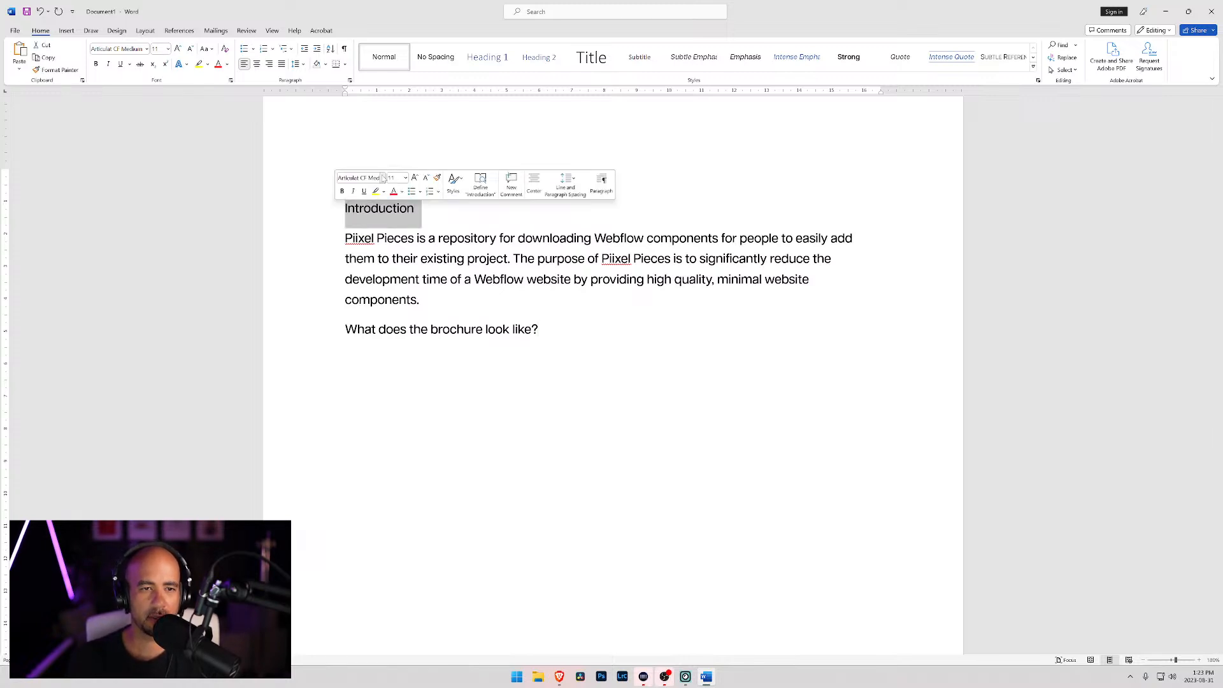
{"action": "left_click", "coordinate": [383, 177]}
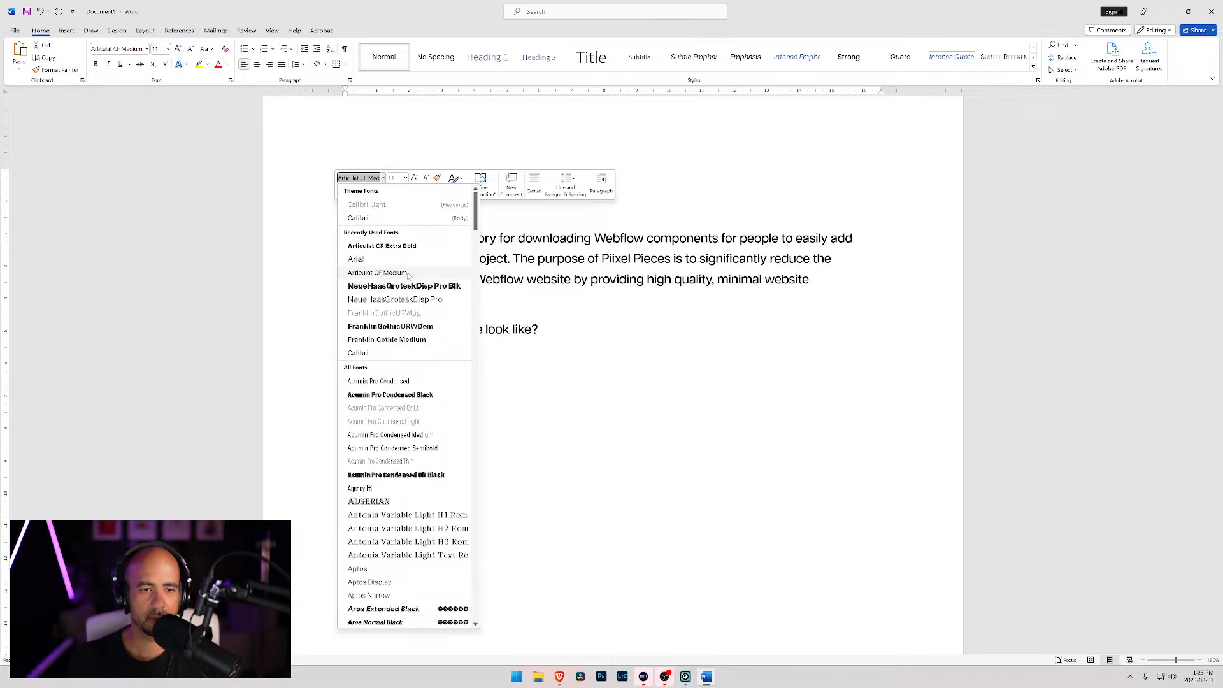
{"action": "left_click", "coordinate": [410, 246]}
{"action": "left_click", "coordinate": [499, 238]}
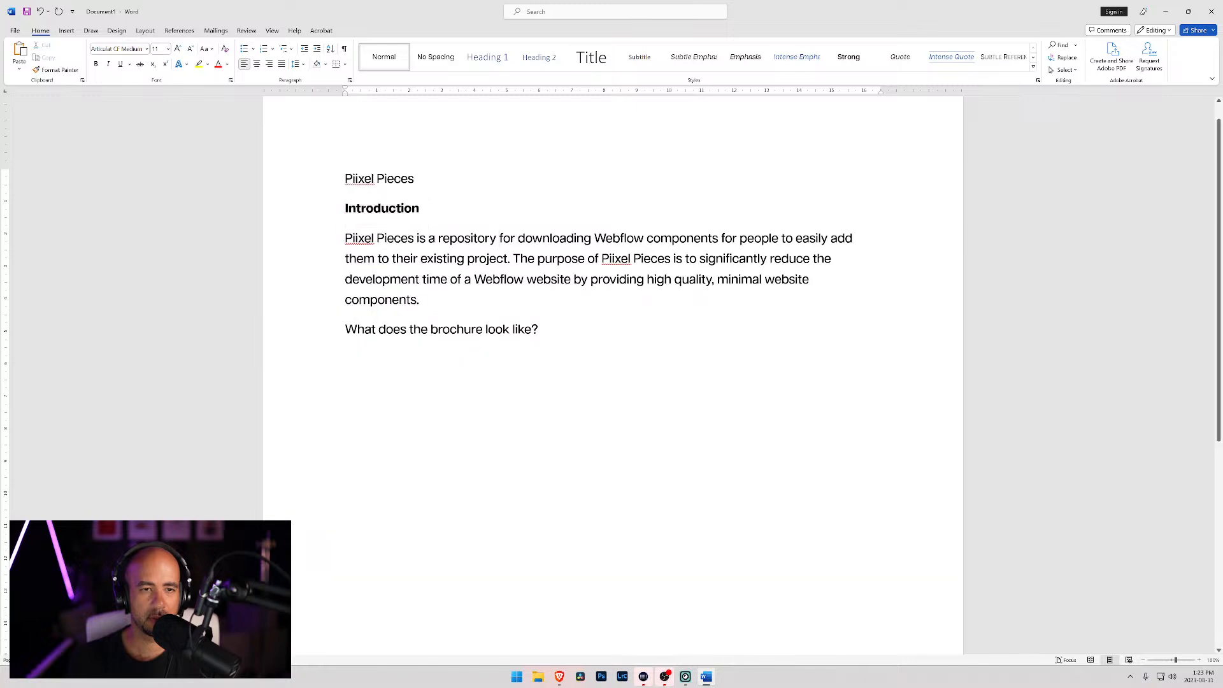
Set the font of the "Piixel Pieces" title to Articulat CF Extra Bold.
{"action": "left_click", "coordinate": [298, 179]}
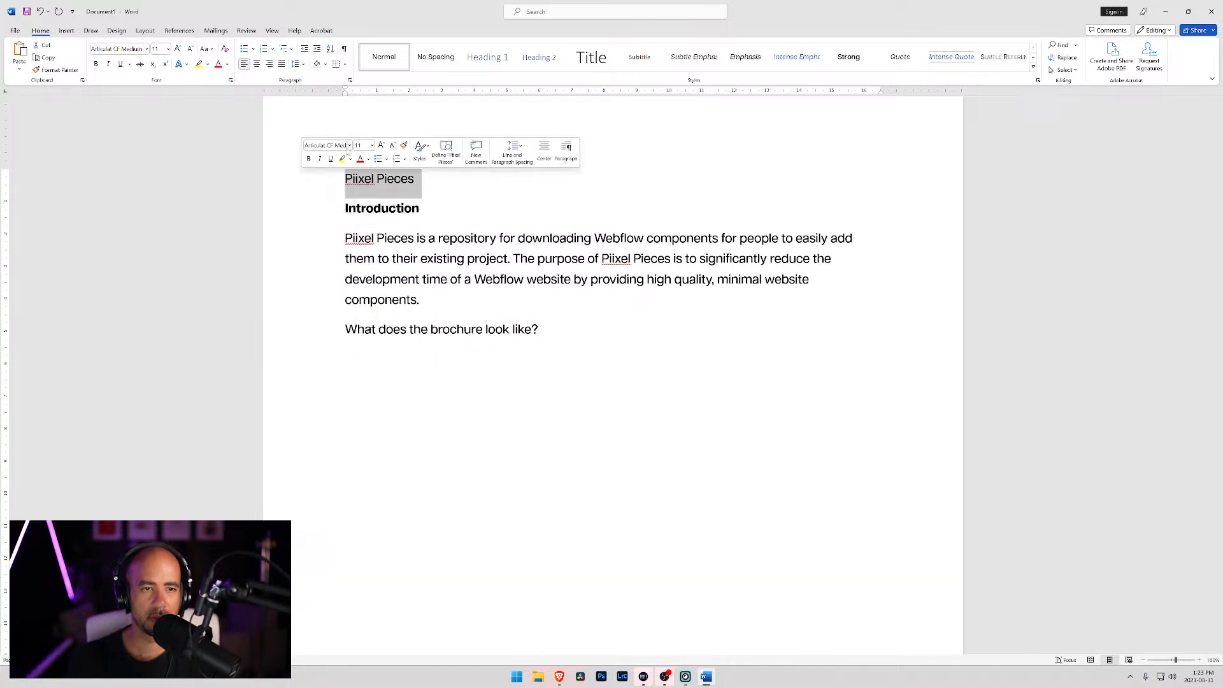
{"action": "left_click", "coordinate": [350, 146]}
{"action": "left_click", "coordinate": [357, 214]}
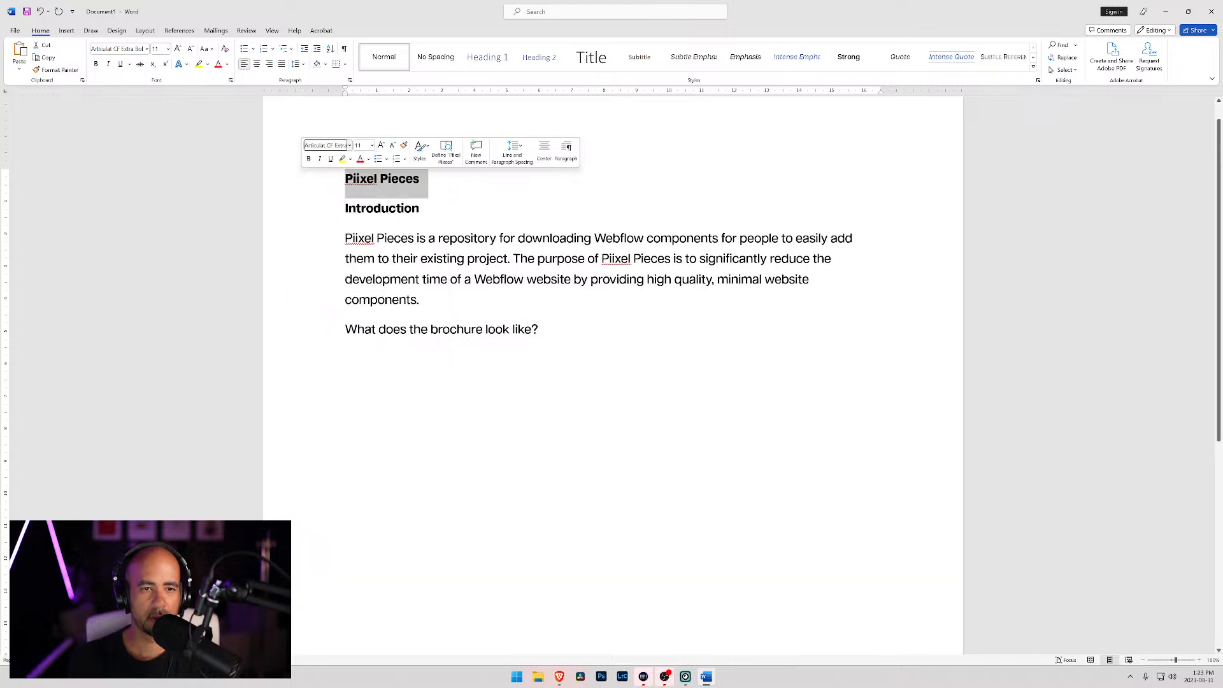
{"action": "left_click", "coordinate": [433, 185]}
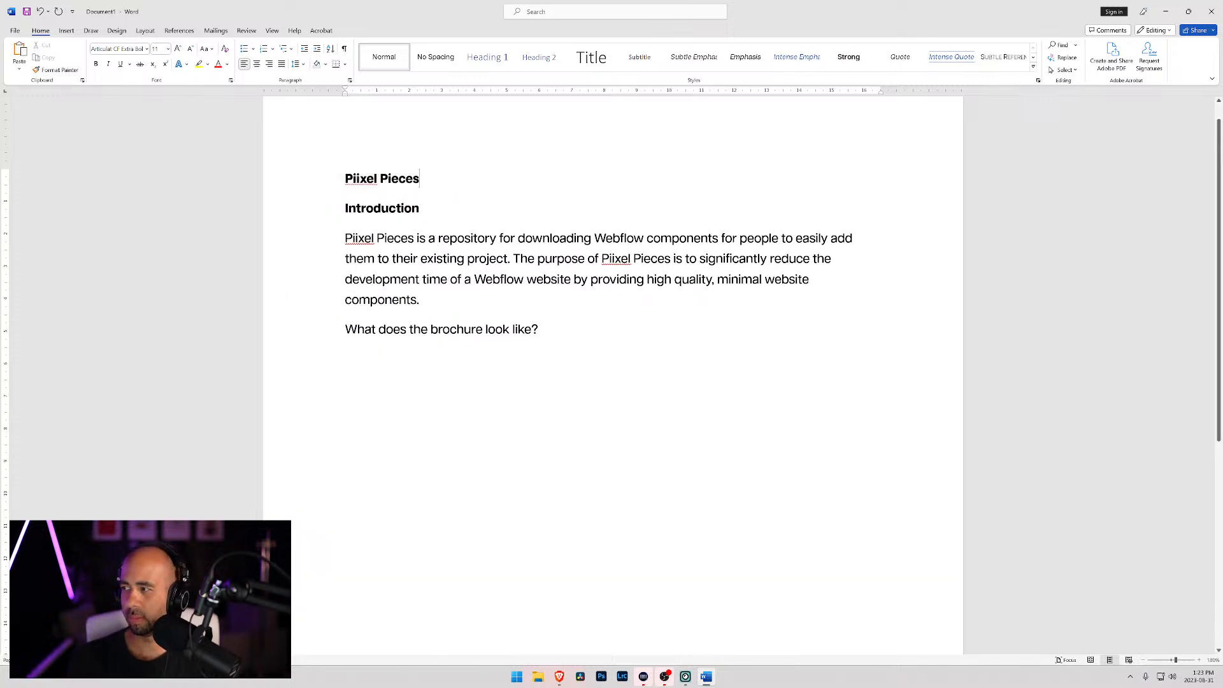
Increase the font size of the "Piixel Pieces" title to 14.
{"action": "left_click", "coordinate": [333, 181]}
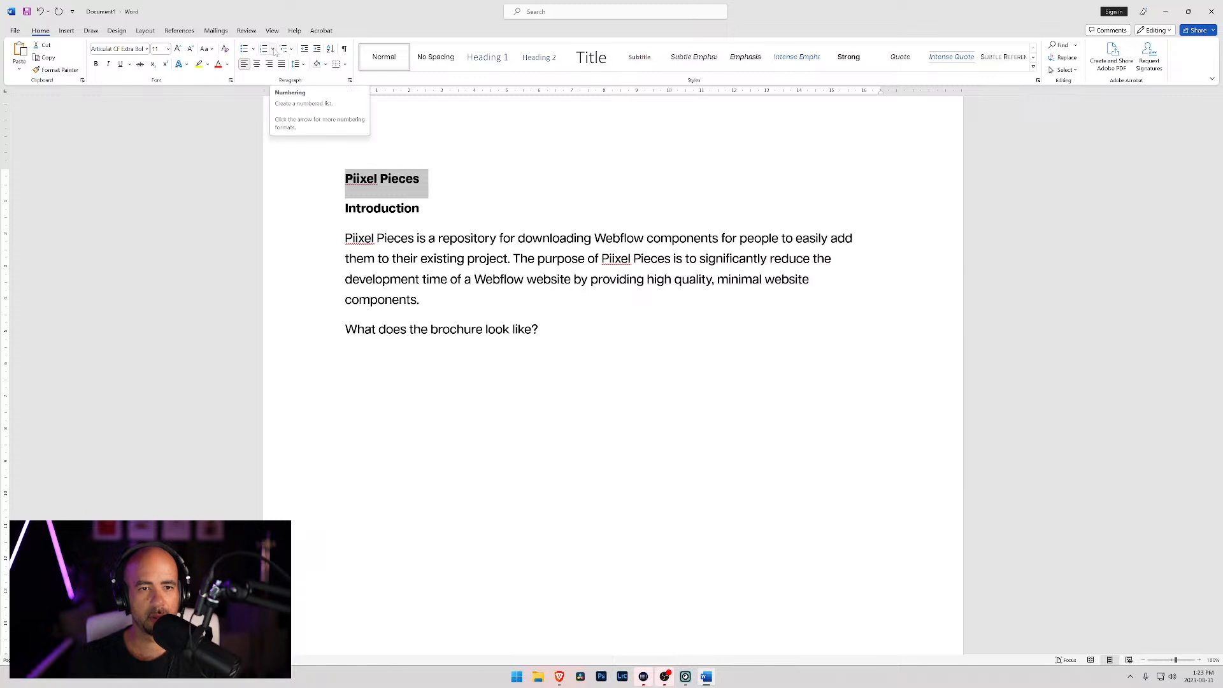
{"action": "left_click", "coordinate": [273, 49]}
{"action": "left_click", "coordinate": [274, 51]}
{"action": "left_click", "coordinate": [179, 49]}
{"action": "left_click", "coordinate": [178, 49]}
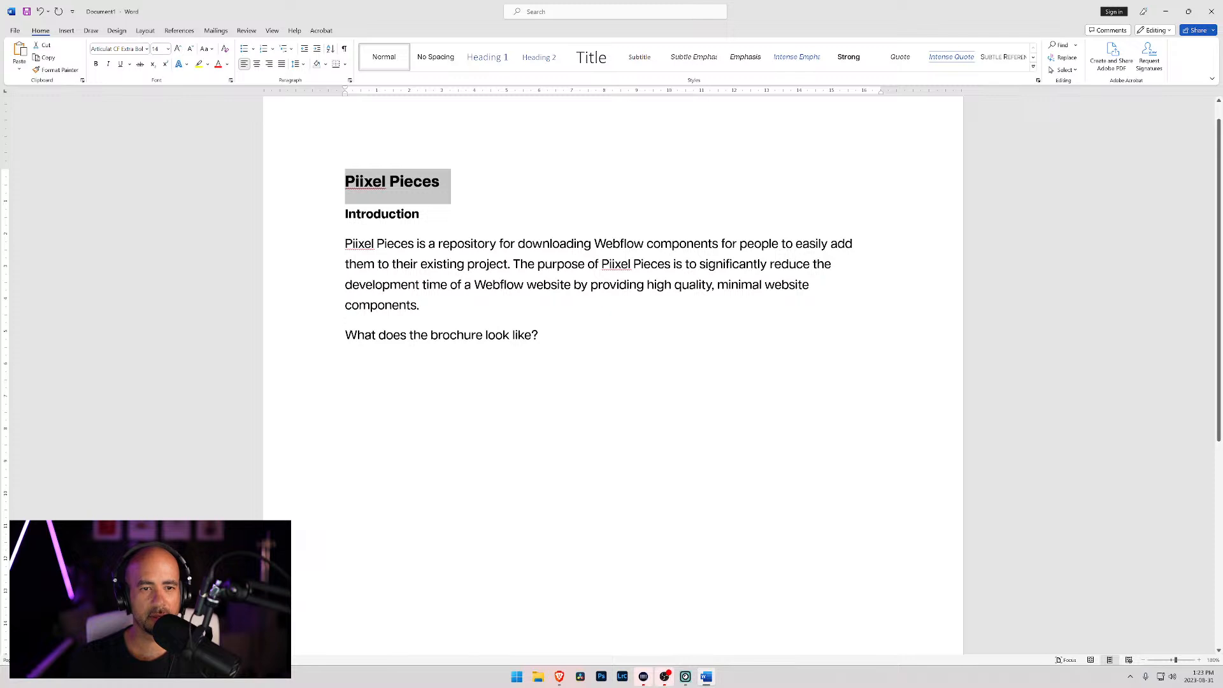
Change the font color of the "Introduction" heading to the standard purple.
{"action": "left_click", "coordinate": [297, 217]}
{"action": "left_click", "coordinate": [362, 201]}
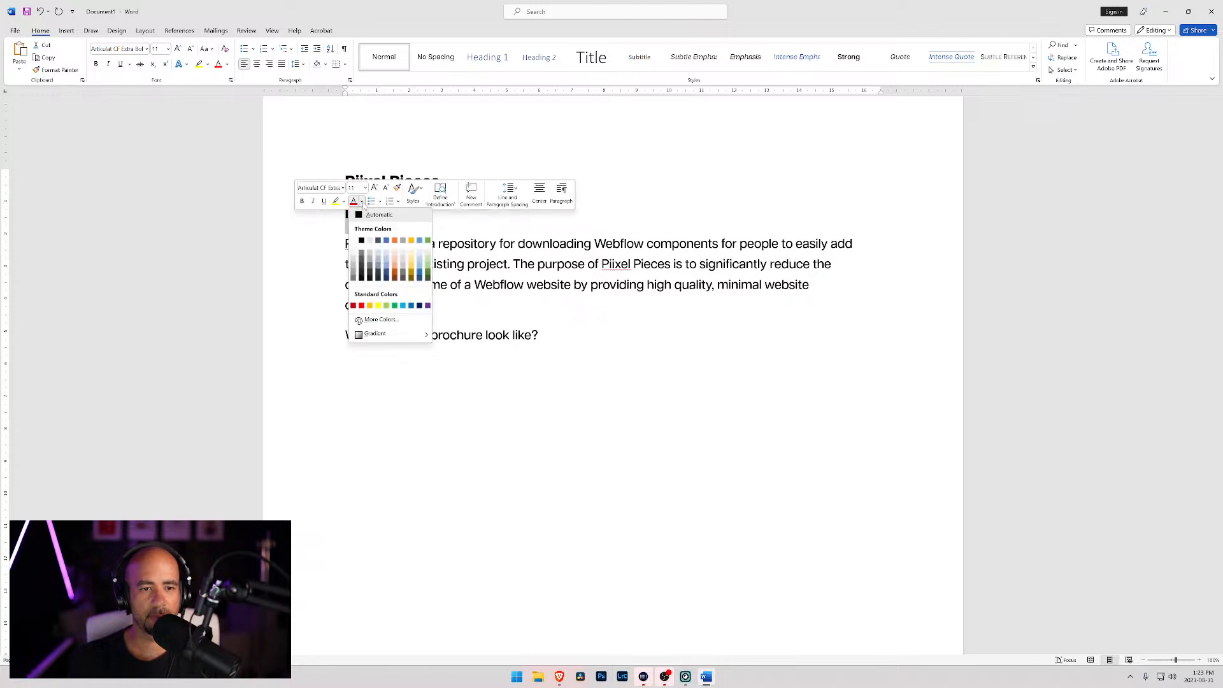
{"action": "left_click", "coordinate": [428, 305]}
{"action": "left_click", "coordinate": [479, 264]}
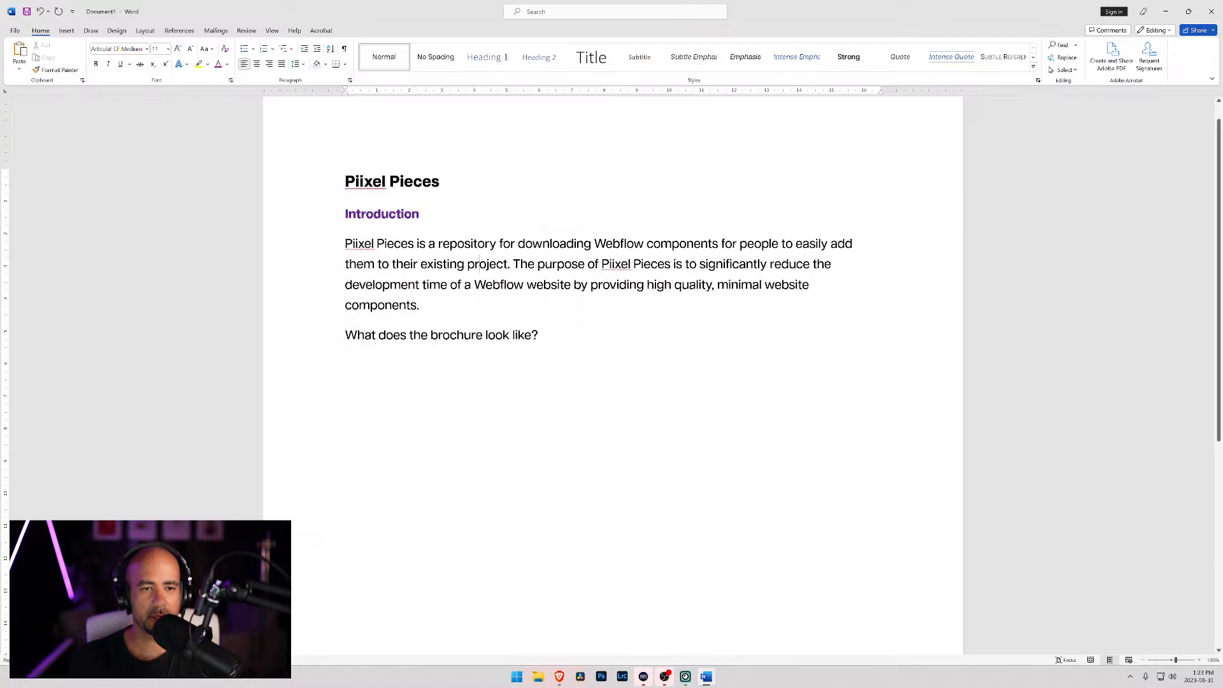
Add a line reading "Home" below the question about the brochure.
{"action": "left_click", "coordinate": [578, 335]}
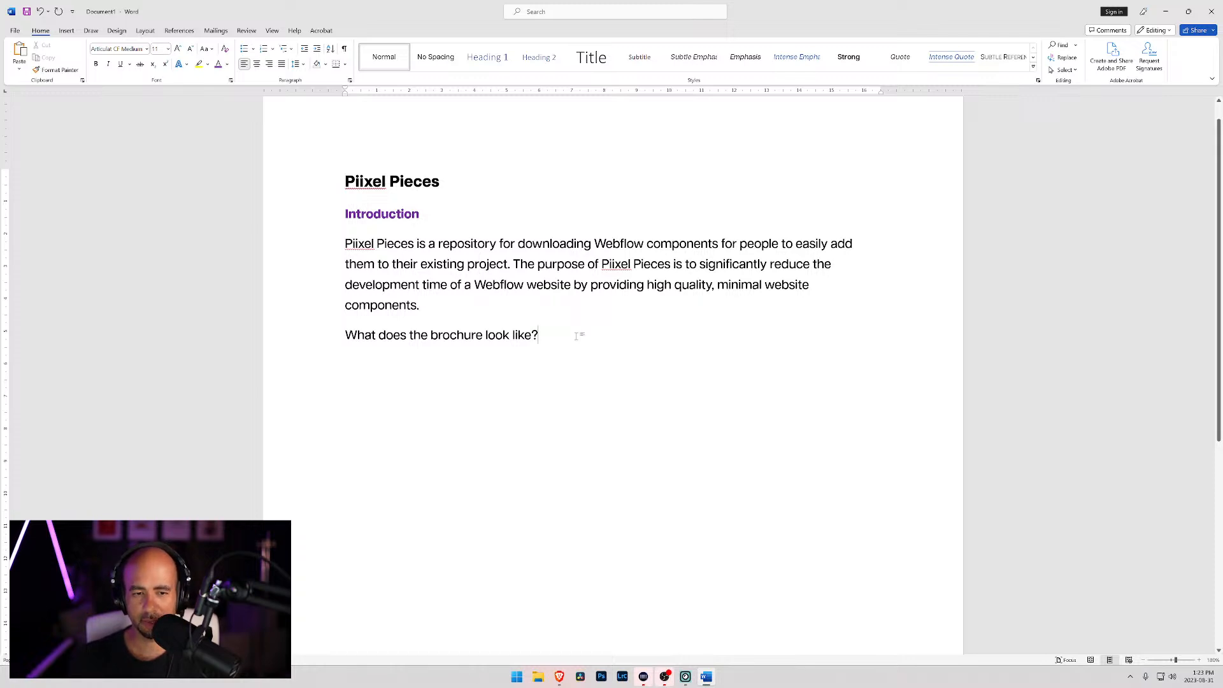
{"action": "key", "text": "Return"}
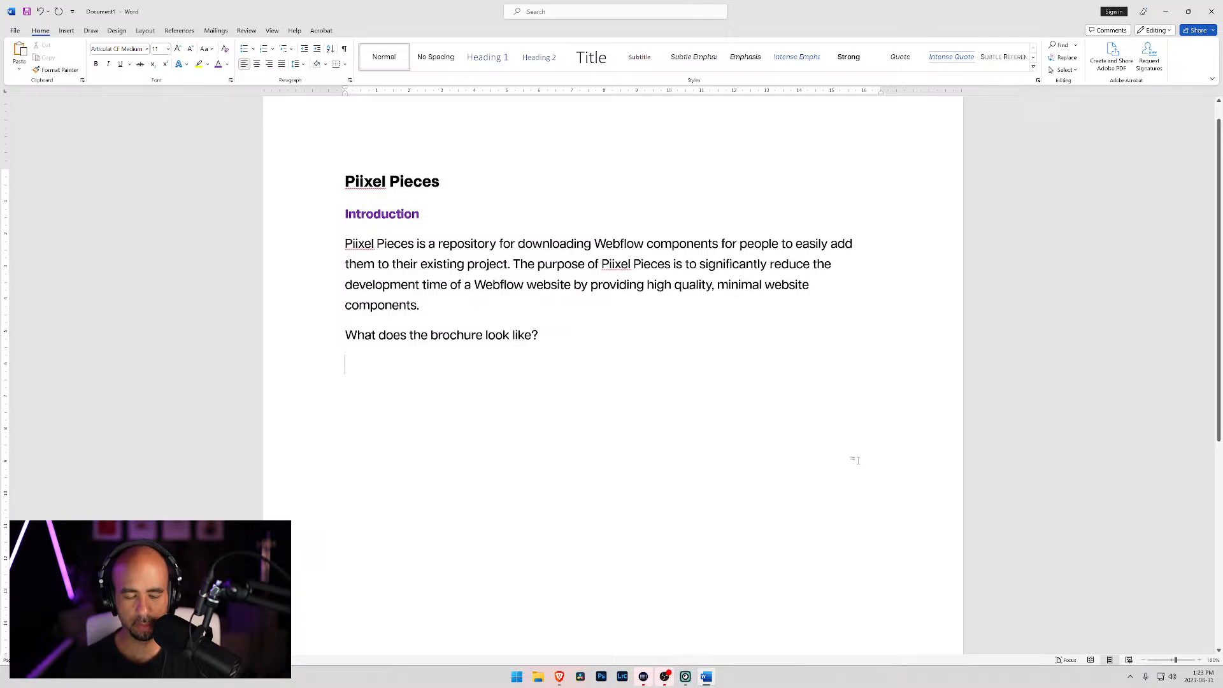
{"action": "type", "text": "Home"}
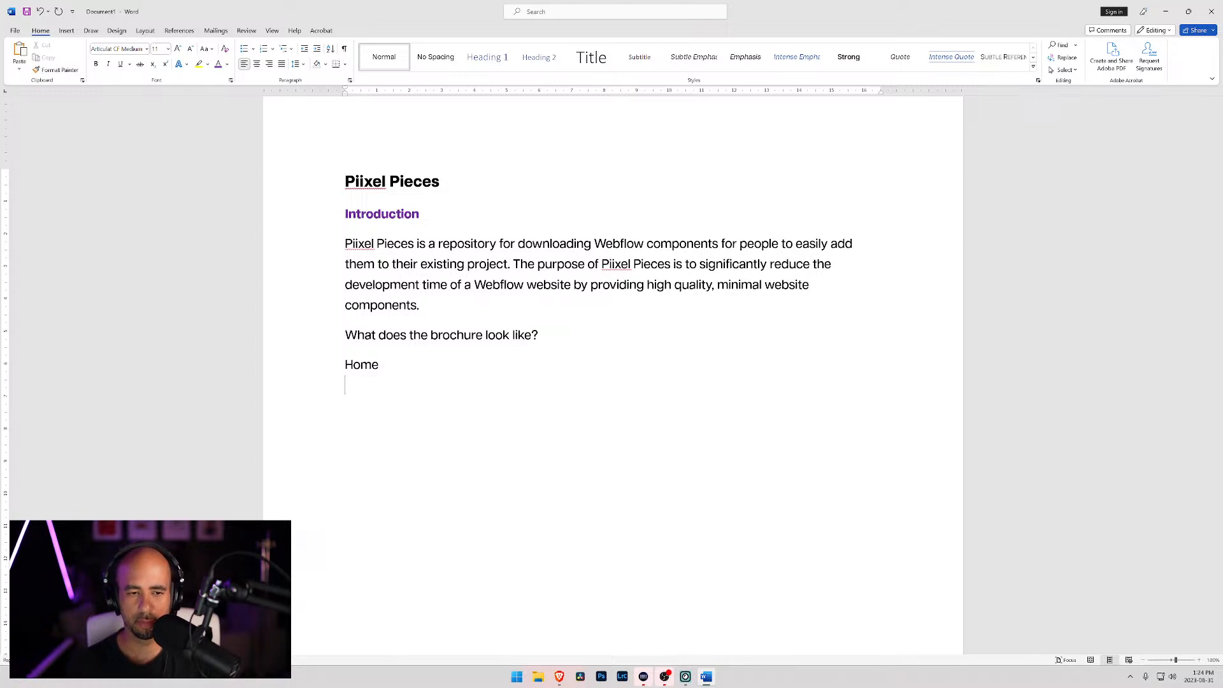
{"action": "type", "text": "f"}
{"action": "key", "text": "BackSpace"}
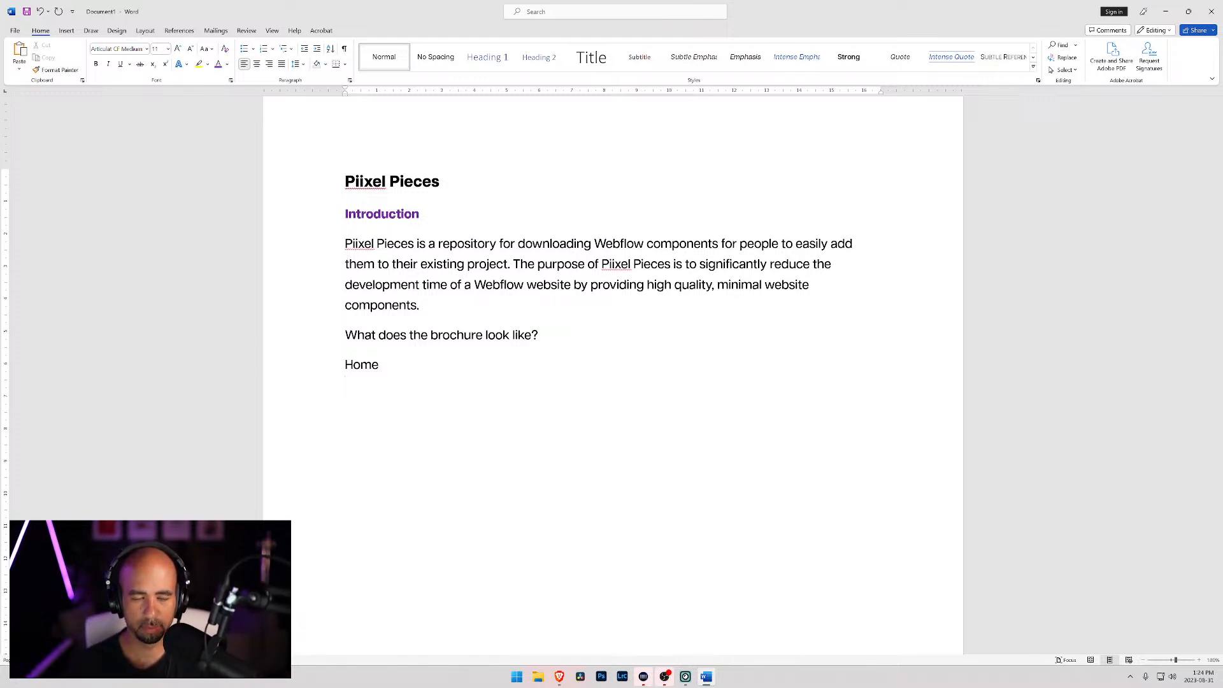
{"action": "type", "text": "-"}
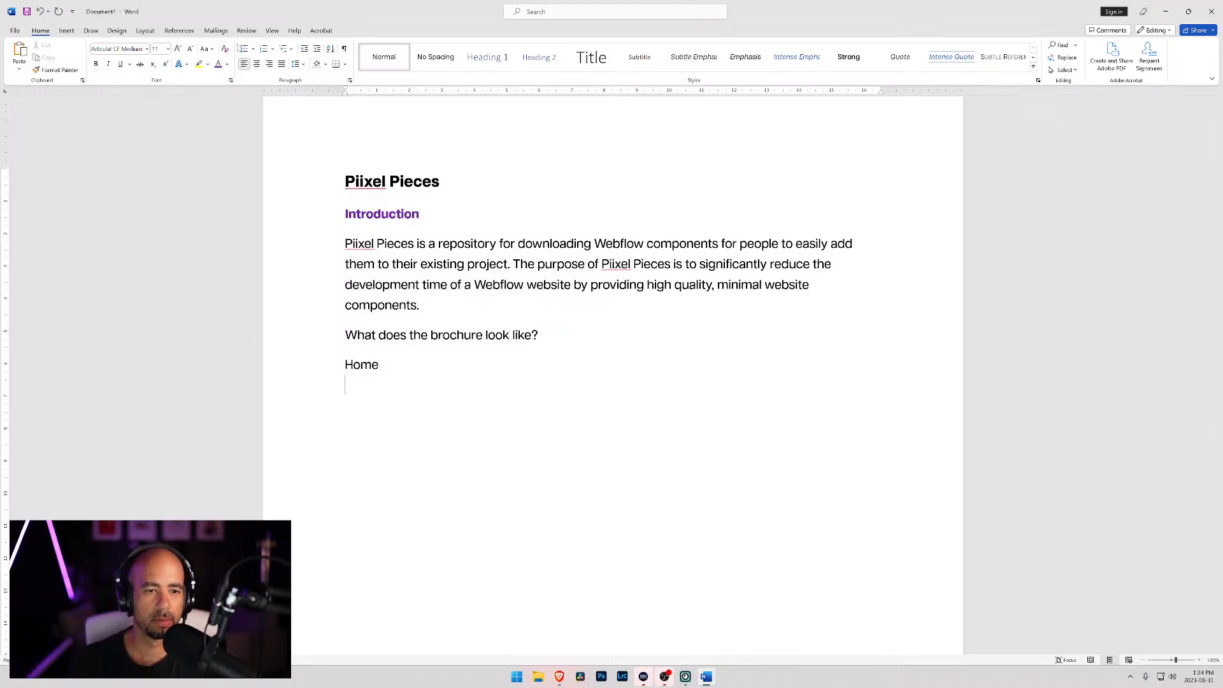
{"action": "left_click", "coordinate": [243, 49]}
{"action": "left_click", "coordinate": [243, 49]}
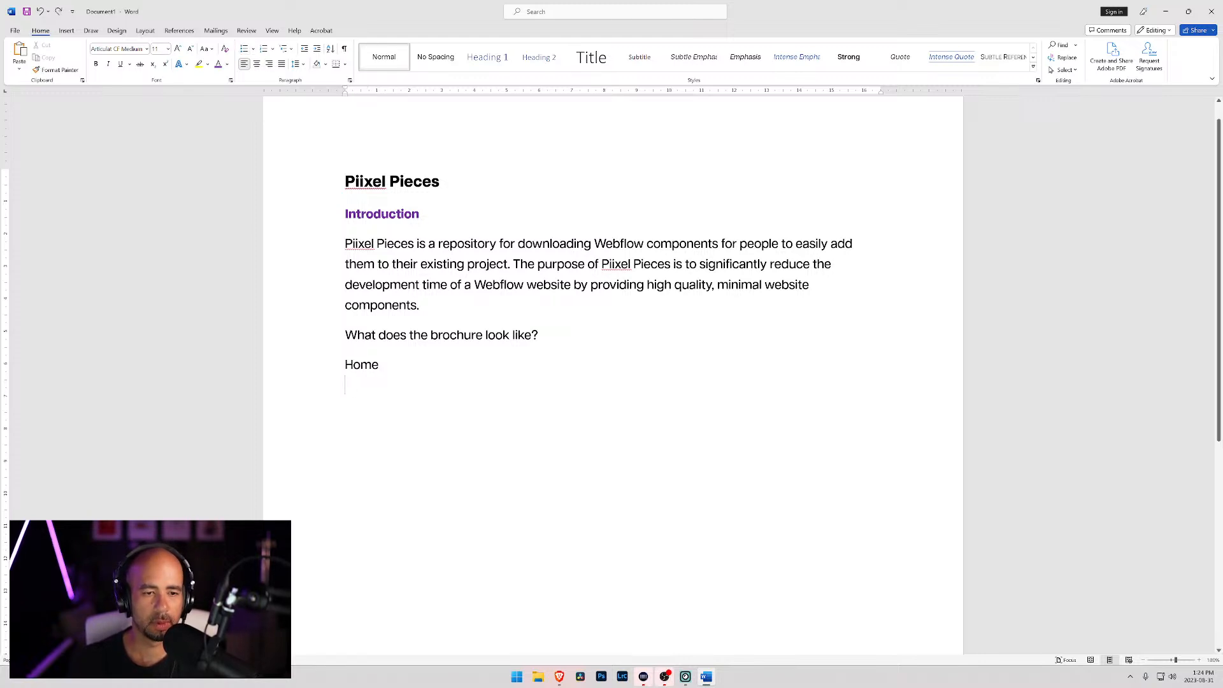
{"action": "key", "text": "BackSpace"}
Start a bulleted list with hollow circle bullets in a new paragraph under "Home".
{"action": "key", "text": "Return"}
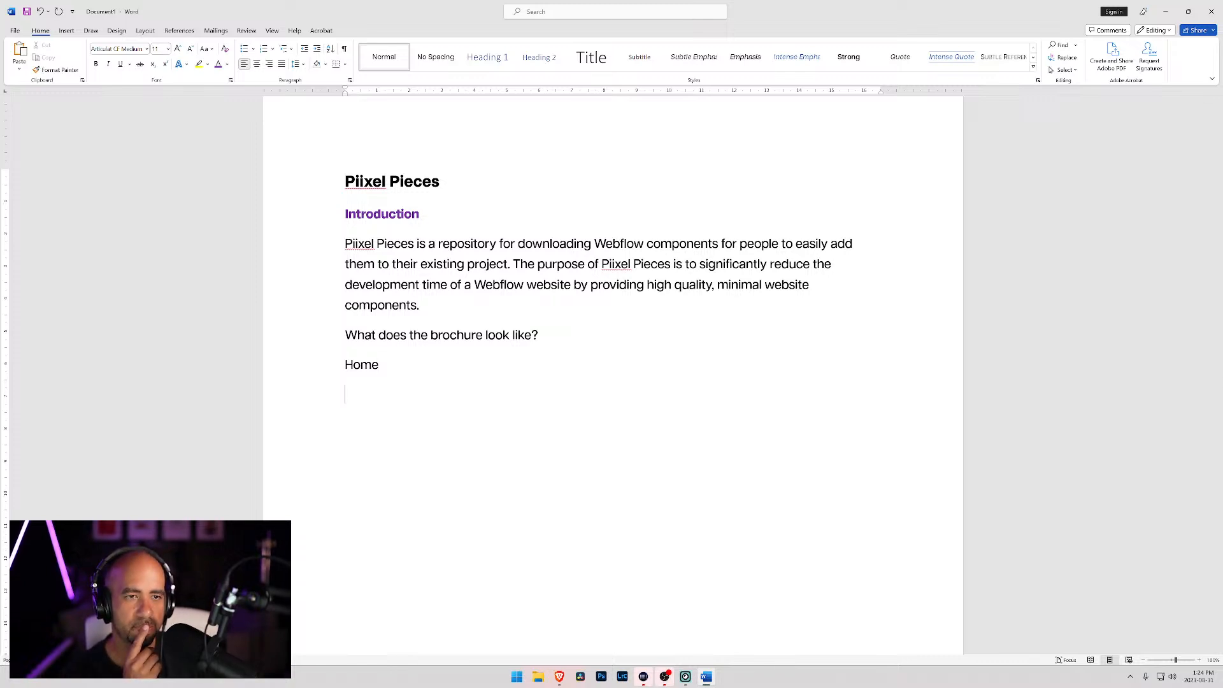
{"action": "left_click", "coordinate": [245, 50]}
{"action": "left_click", "coordinate": [254, 51]}
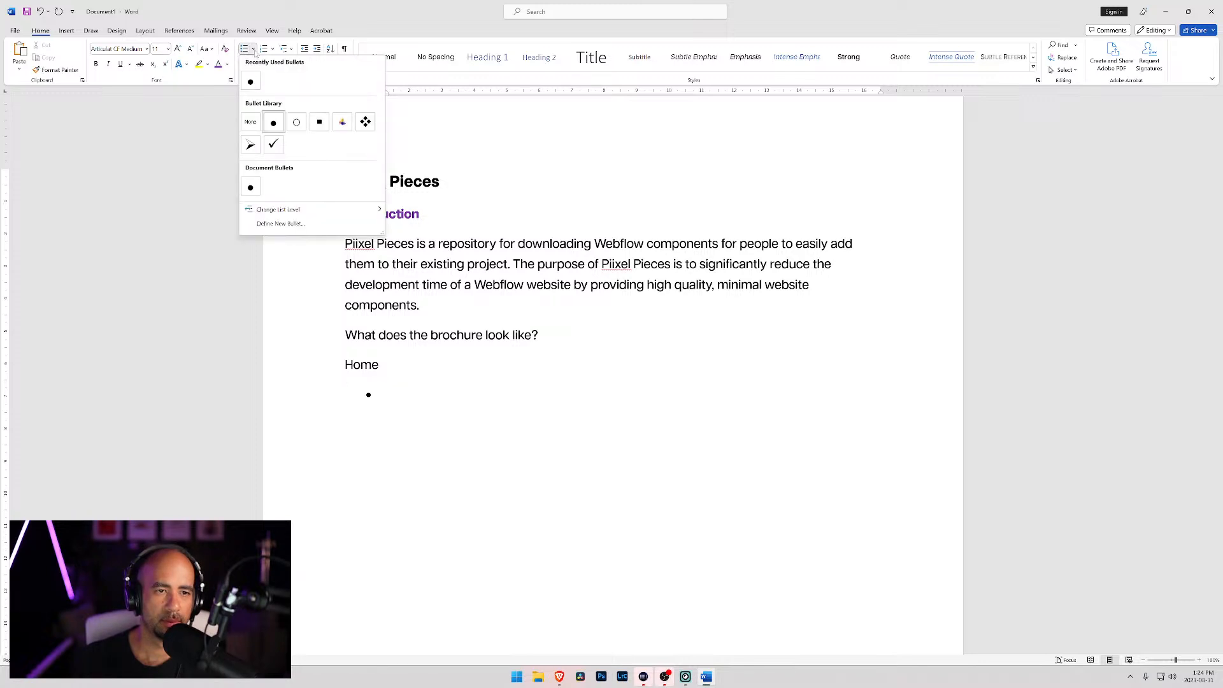
{"action": "left_click", "coordinate": [296, 122]}
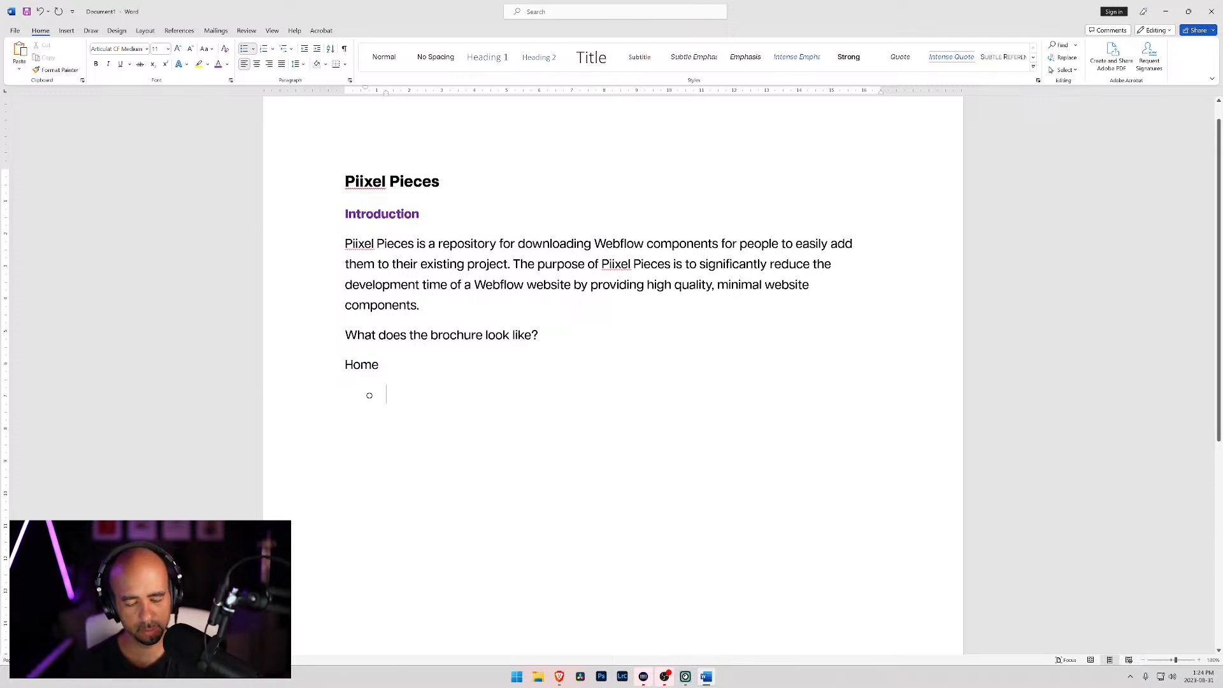
Write the first bullet under "Home" as "Tell the user what the site does".
{"action": "type", "text": "T"}
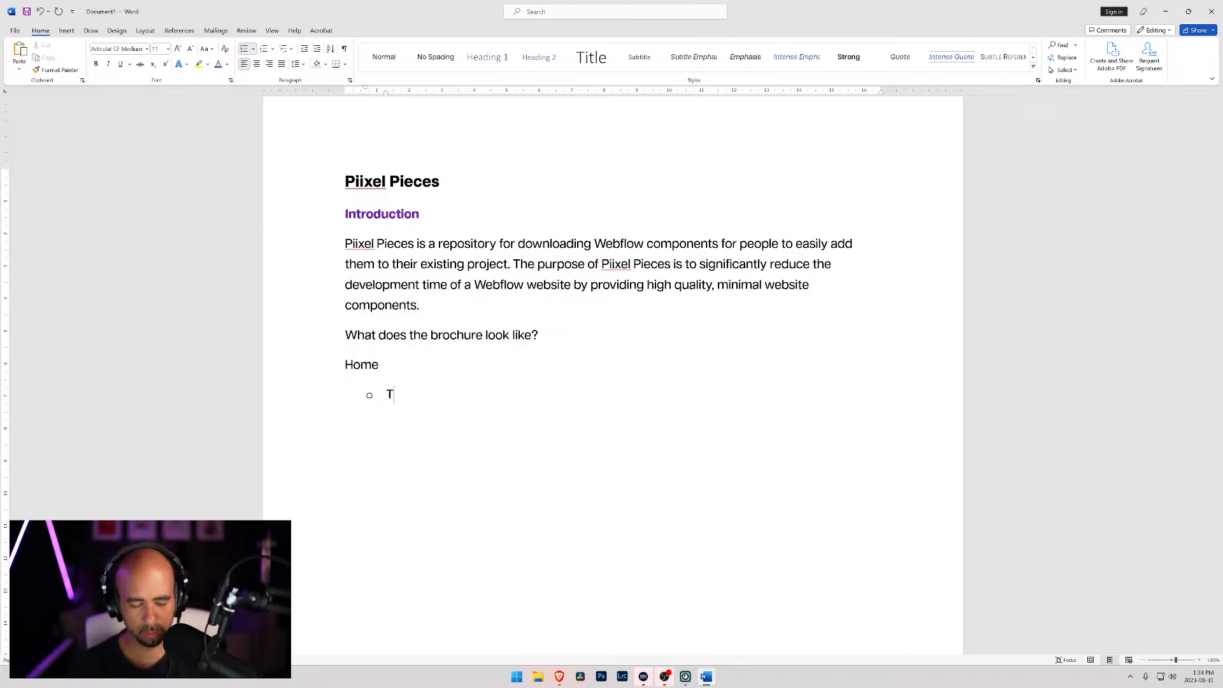
{"action": "type", "text": "ell the user what the site does,"}
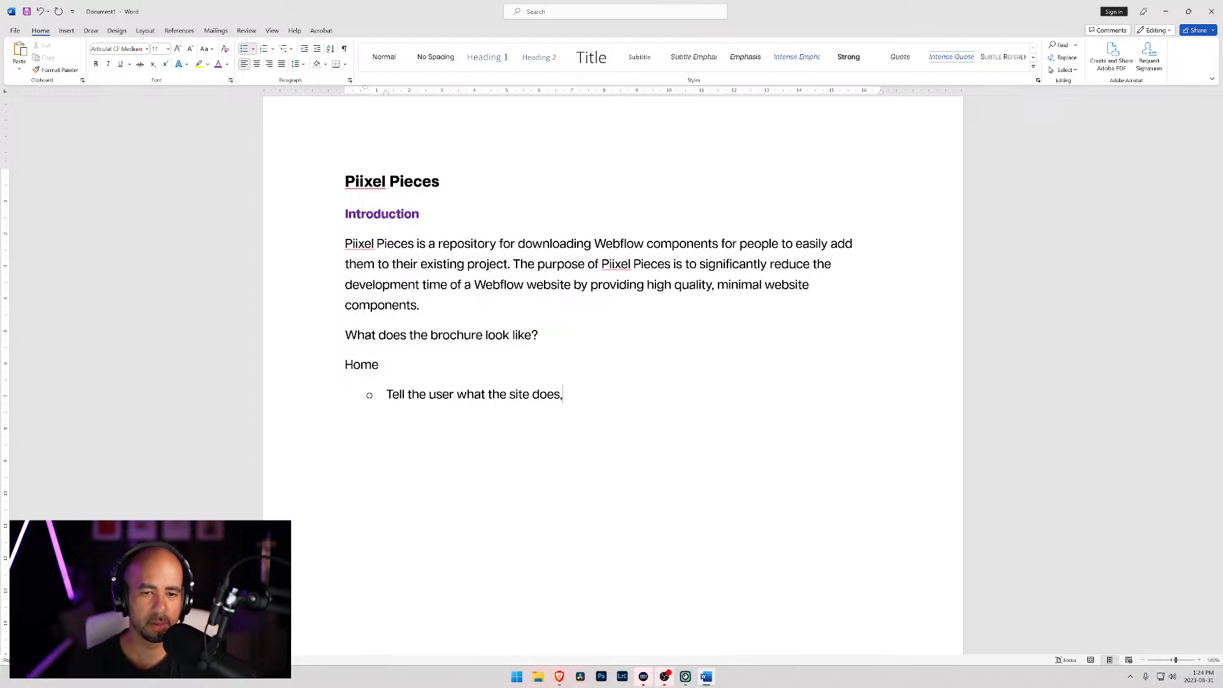
{"action": "key", "text": "BackSpace"}
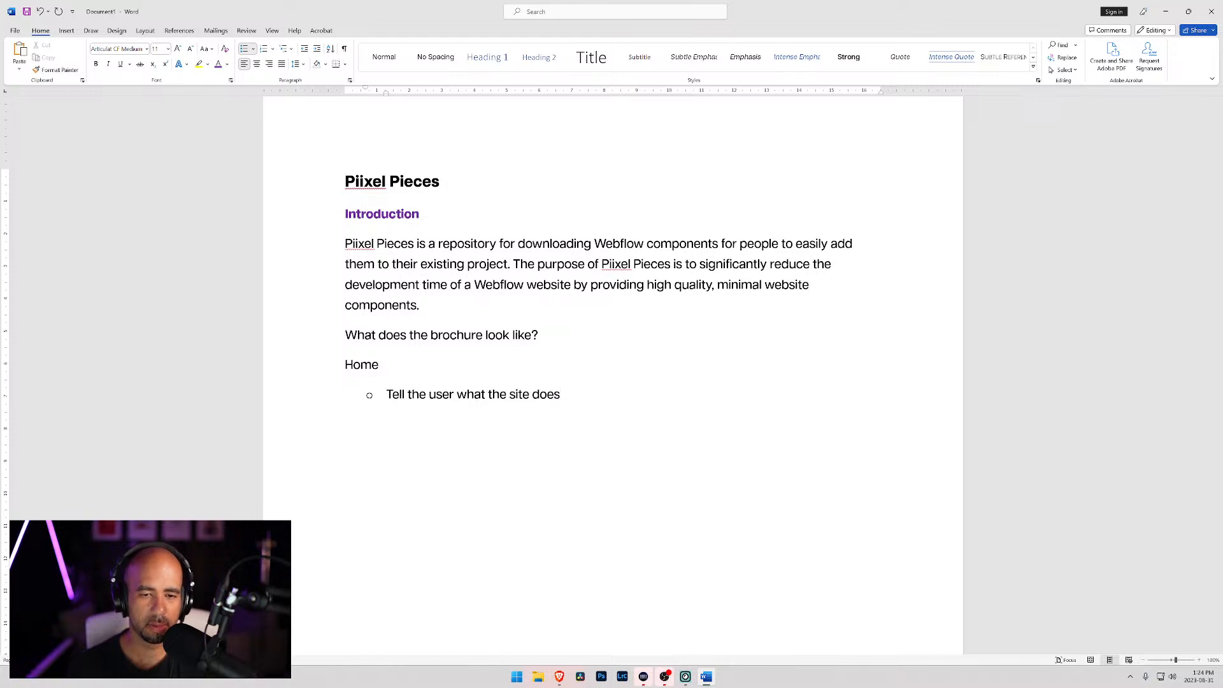
{"action": "key", "text": "ctrl+shift+Left"}
{"action": "key", "text": "ctrl+shift+Left"}
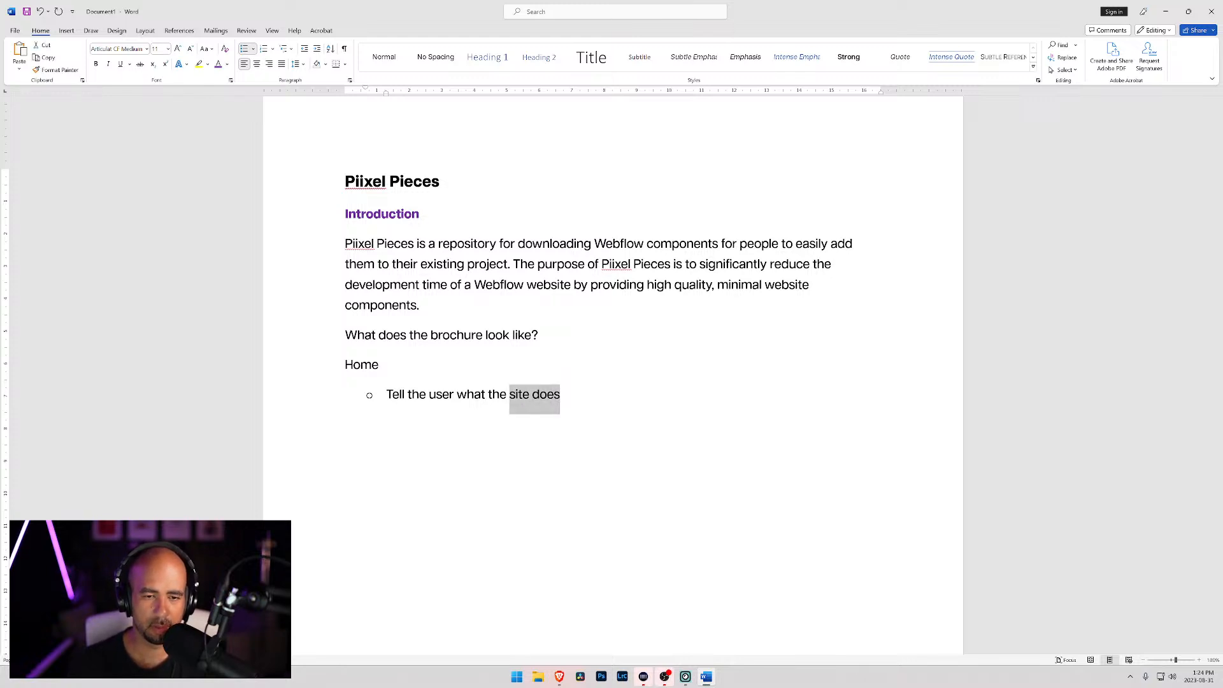
{"action": "key", "text": "ctrl+shift+Left"}
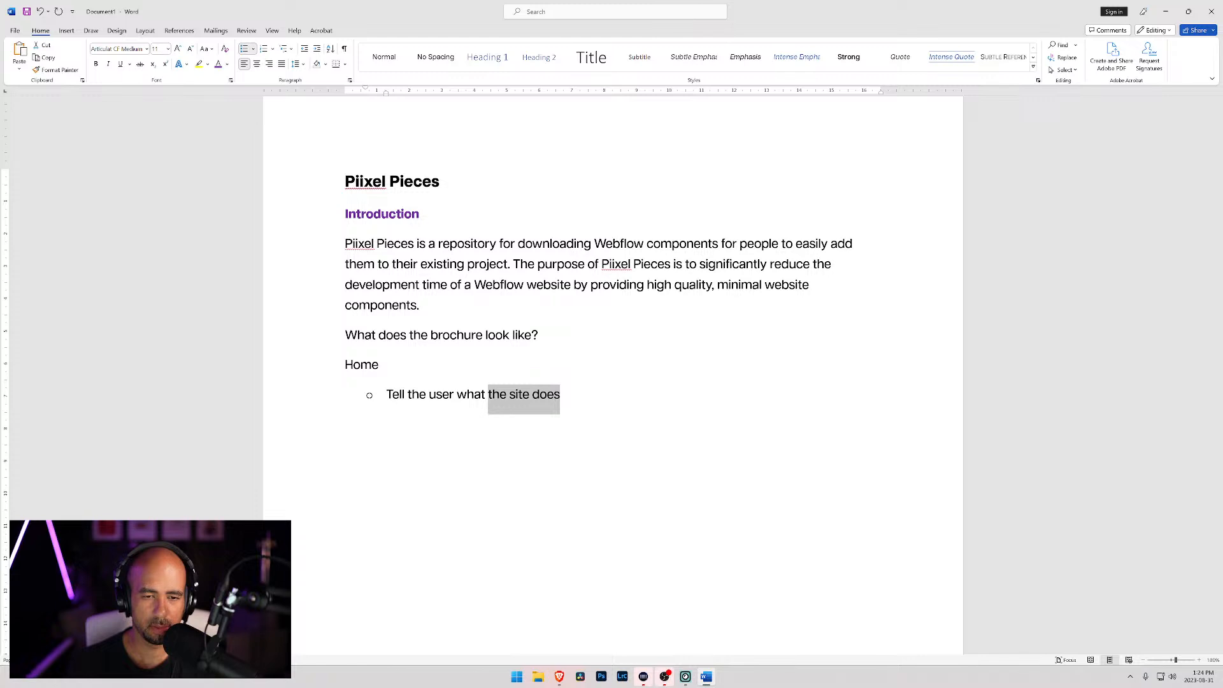
{"action": "type", "text": "service the"}
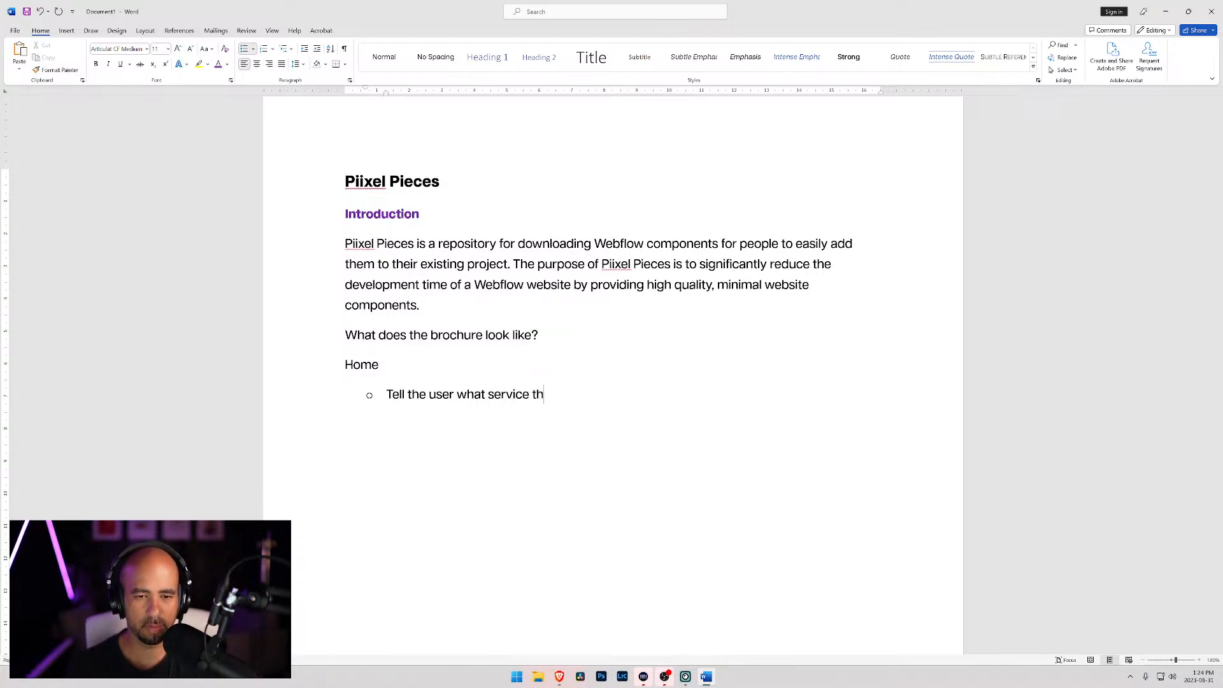
Replace the text of the first bullet under "Home" with "Conveys value (save time building Webflow websites)".
{"action": "key", "text": "BackSpace"}
{"action": "key", "text": "BackSpace"}
{"action": "key", "text": "BackSpace"}
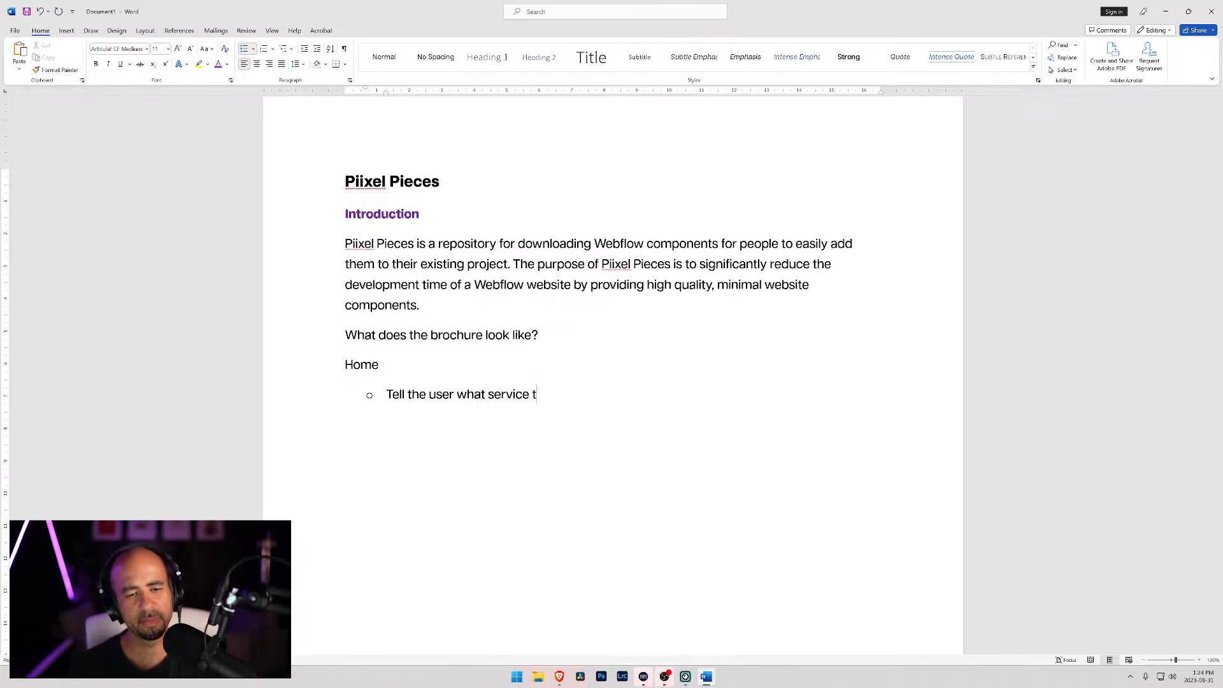
{"action": "key", "text": "BackSpace"}
{"action": "key", "text": "BackSpace"}
{"action": "key", "text": "BackSpace"}
{"action": "key", "text": "BackSpace"}
{"action": "key", "text": "BackSpace"}
{"action": "key", "text": "BackSpace"}
{"action": "key", "text": "BackSpace"}
{"action": "key", "text": "BackSpace"}
{"action": "key", "text": "BackSpace"}
{"action": "key", "text": "BackSpace"}
{"action": "key", "text": "BackSpace"}
{"action": "key", "text": "BackSpace"}
{"action": "key", "text": "BackSpace"}
{"action": "key", "text": "BackSpace"}
{"action": "key", "text": "BackSpace"}
{"action": "key", "text": "BackSpace"}
{"action": "key", "text": "BackSpace"}
{"action": "key", "text": "BackSpace"}
{"action": "key", "text": "BackSpace"}
{"action": "key", "text": "BackSpace"}
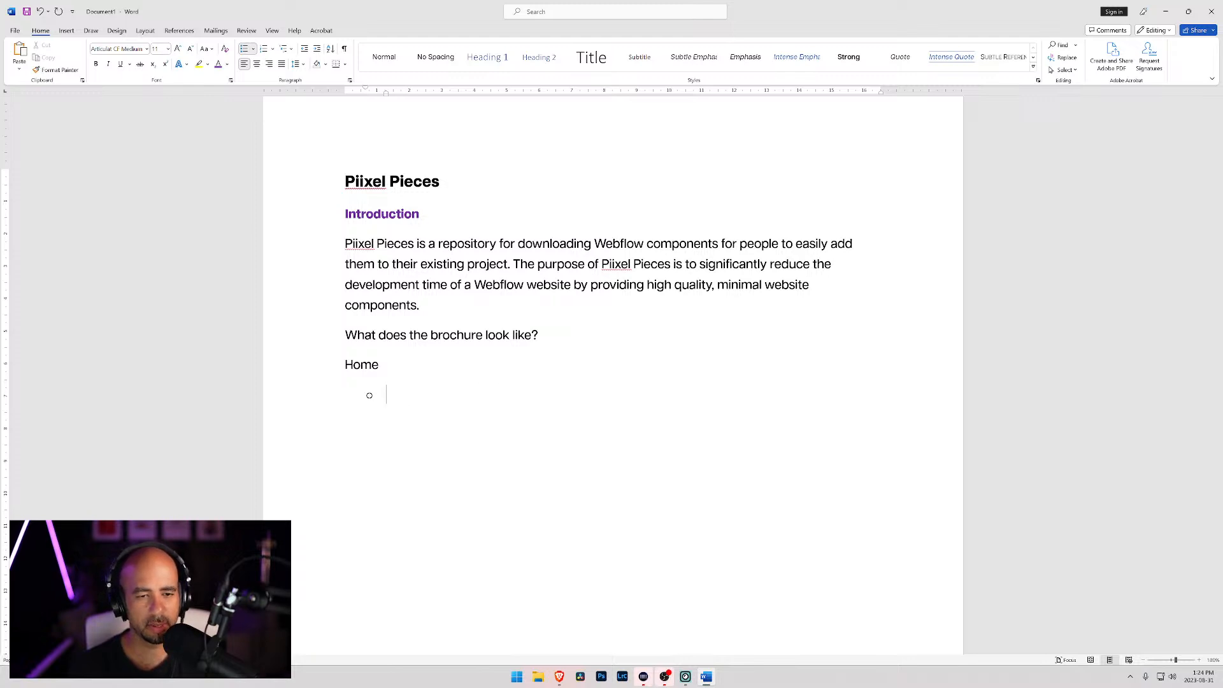
{"action": "type", "text": "Convey value (save time building Webflow websites)"}
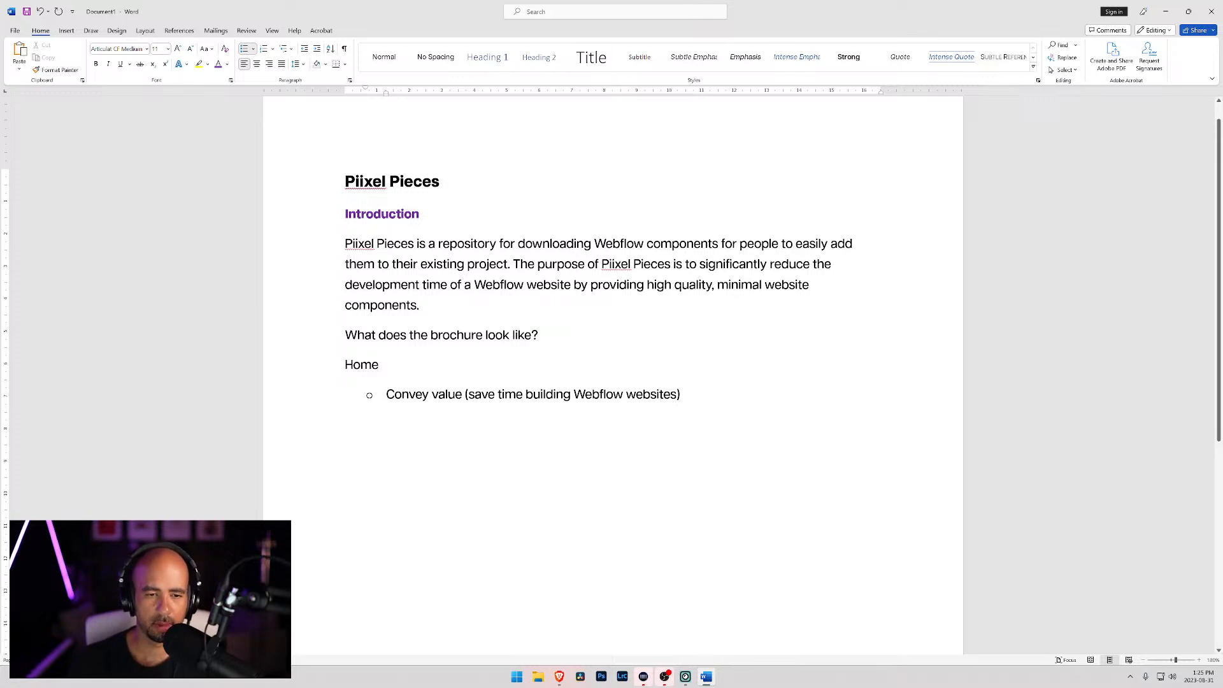
{"action": "left_click", "coordinate": [429, 394]}
{"action": "type", "text": "s"}
{"action": "left_click", "coordinate": [687, 394]}
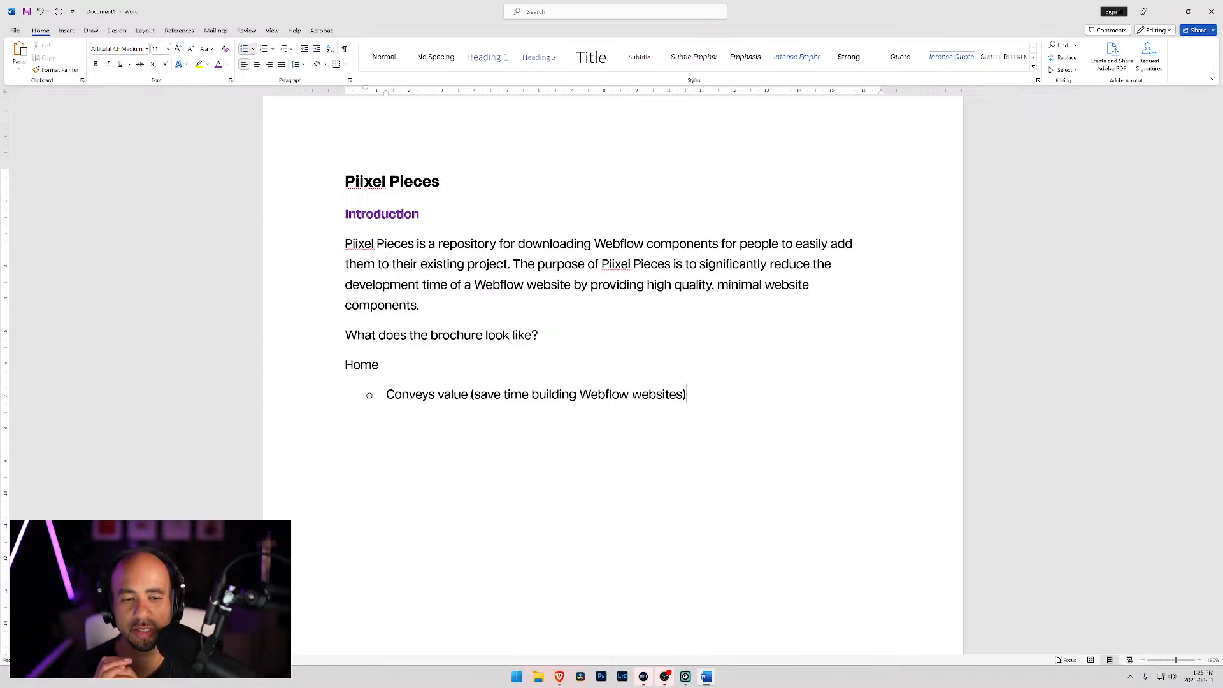
Add a second bullet under "Home" reading "Testimonials".
{"action": "key", "text": "shift+Return"}
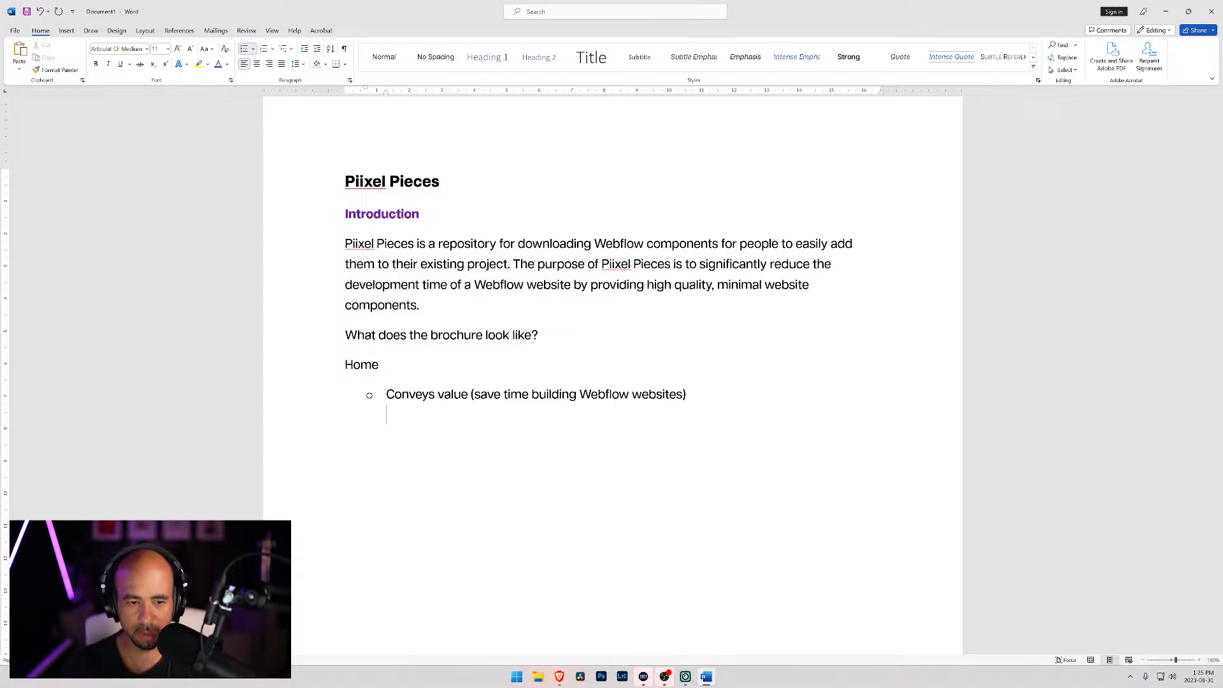
{"action": "key", "text": "Return"}
{"action": "type", "text": "Testimonials"}
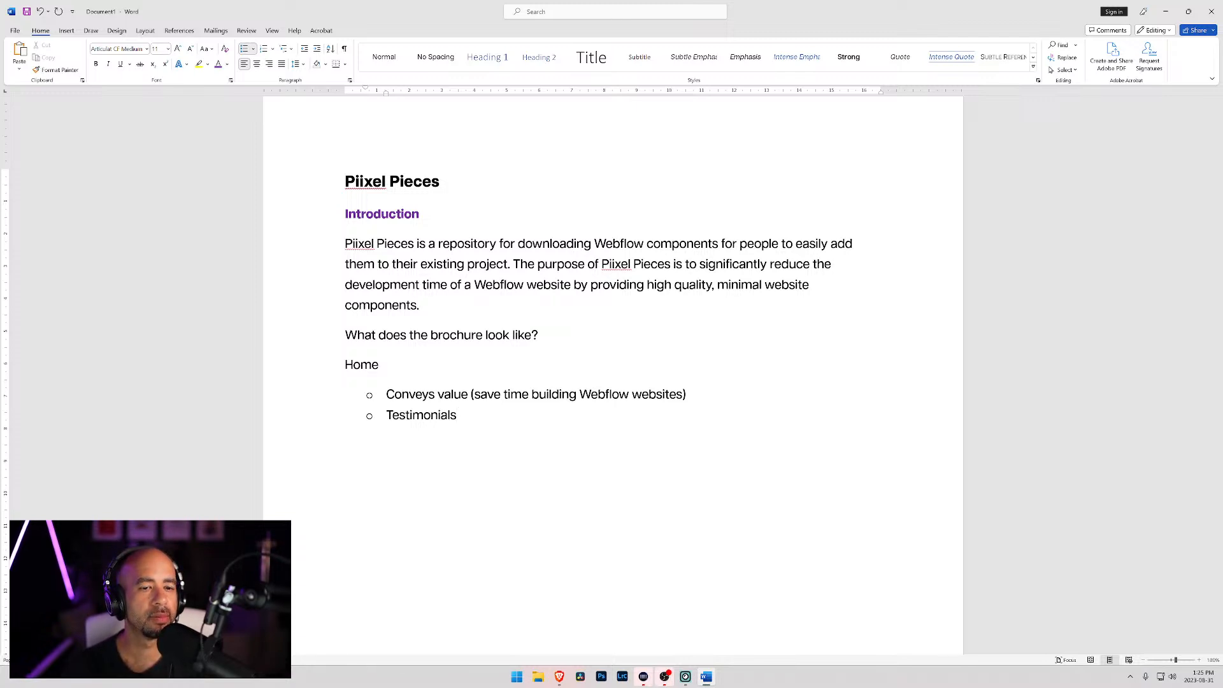
End the bulleted list and add an unbulleted line reading "Pricing" below "Testimonials".
{"action": "key", "text": "Return"}
{"action": "key", "text": "BackSpace"}
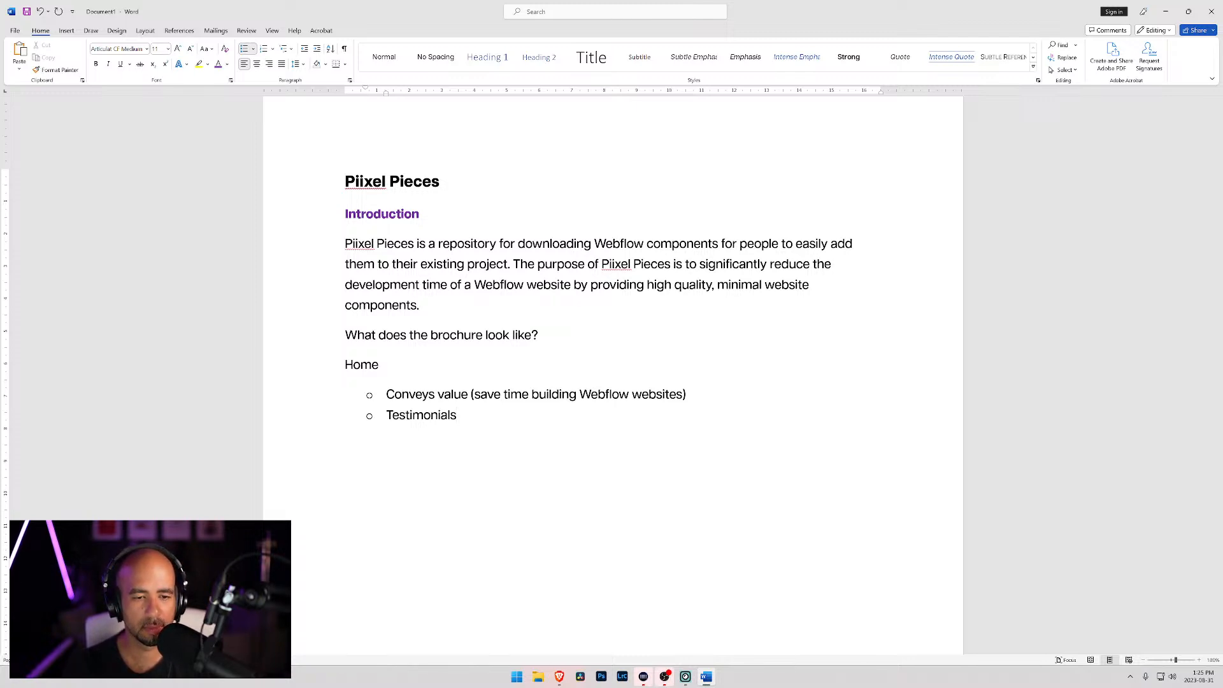
{"action": "key", "text": "Return"}
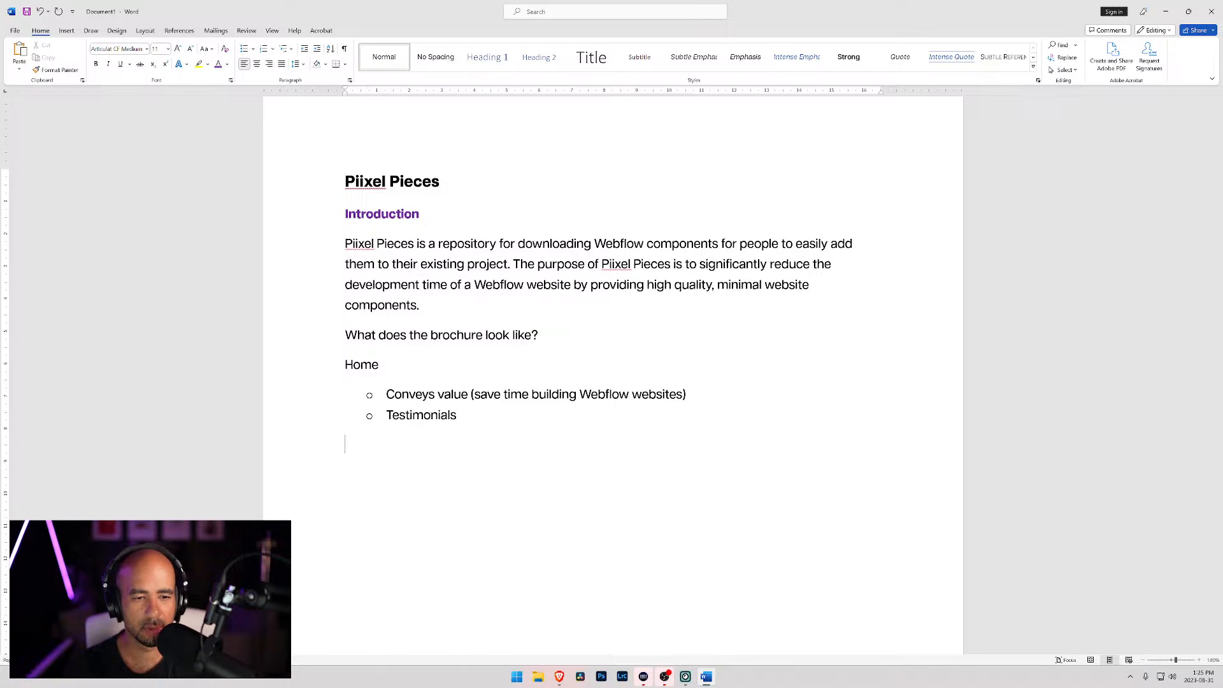
{"action": "type", "text": "Pricing"}
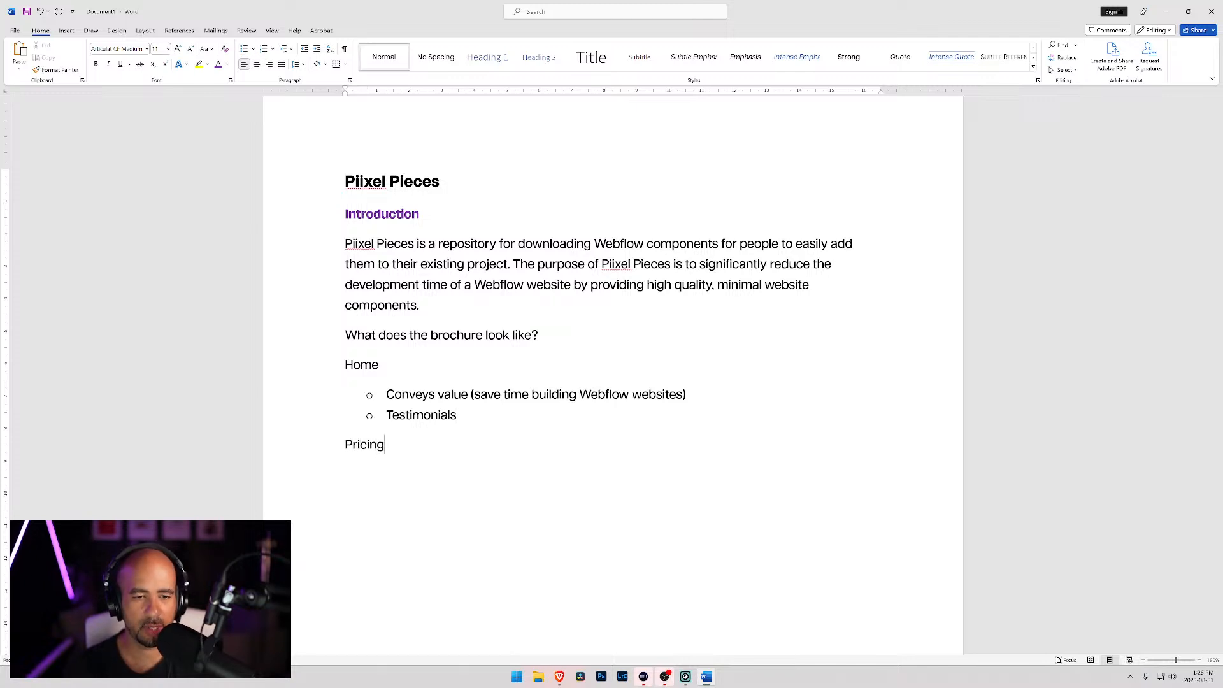
Create a hollow-circle bulleted list under "Pricing" with the items "Monthly plan" and "Lifetime plan".
{"action": "left_click", "coordinate": [244, 49]}
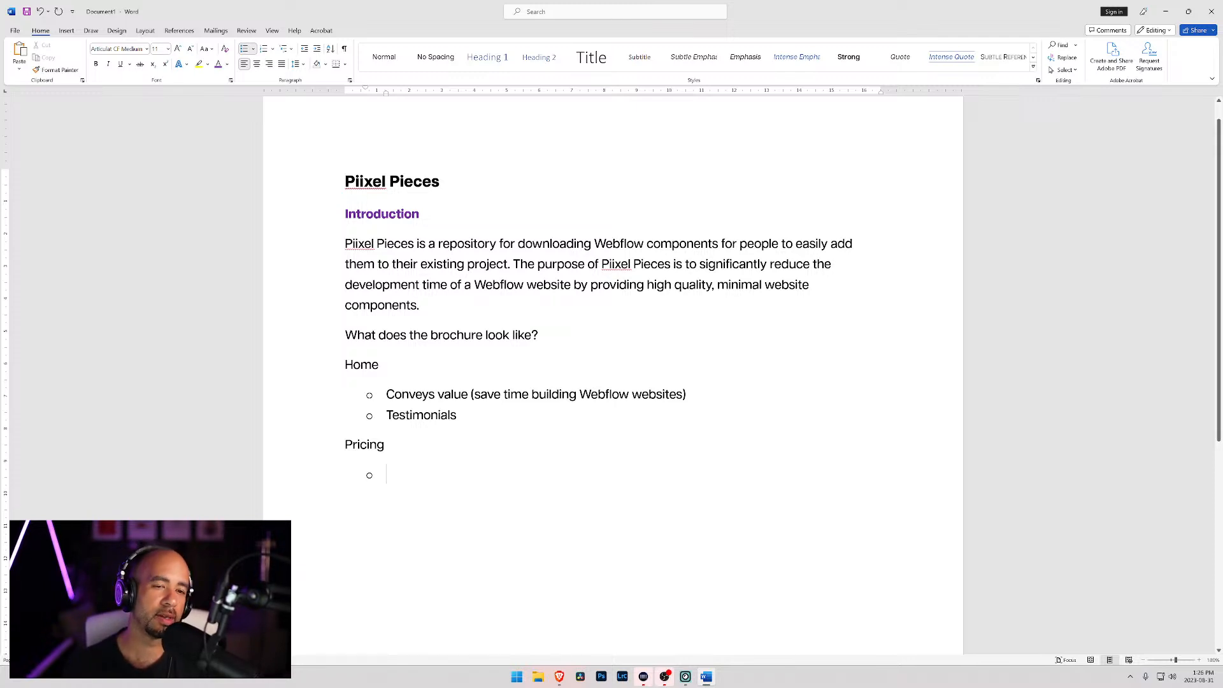
{"action": "type", "text": "Mon"}
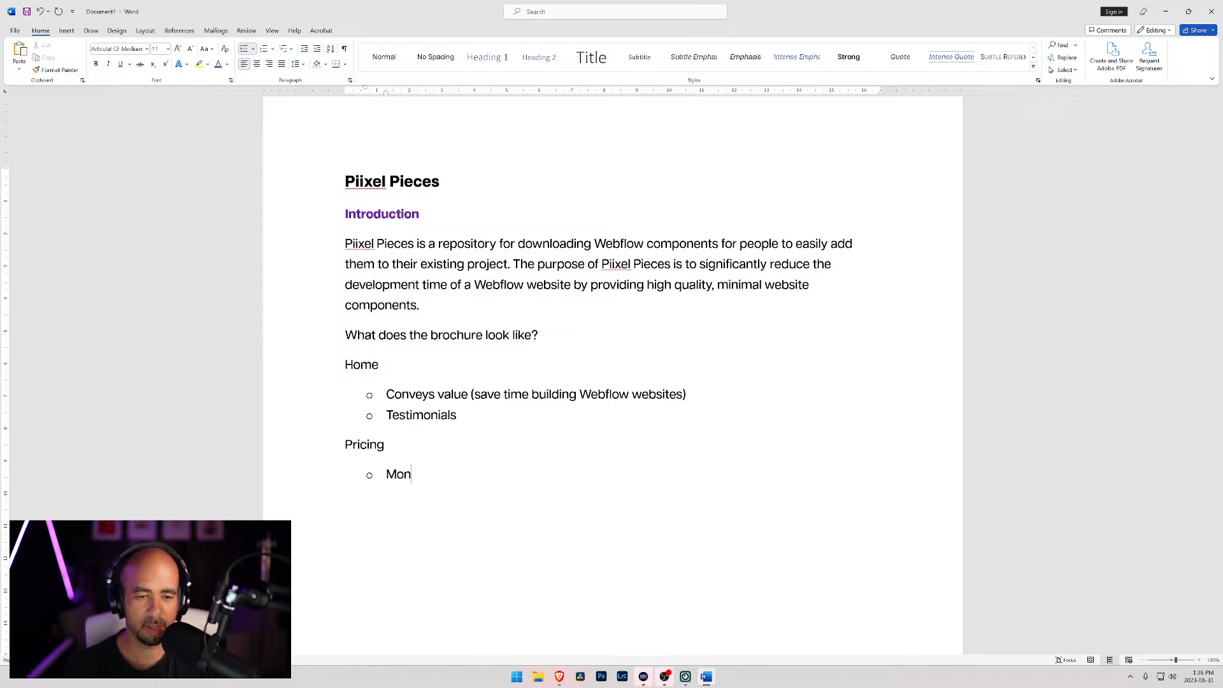
{"action": "type", "text": "thly plan"}
{"action": "key", "text": "Return"}
{"action": "type", "text": "L"}
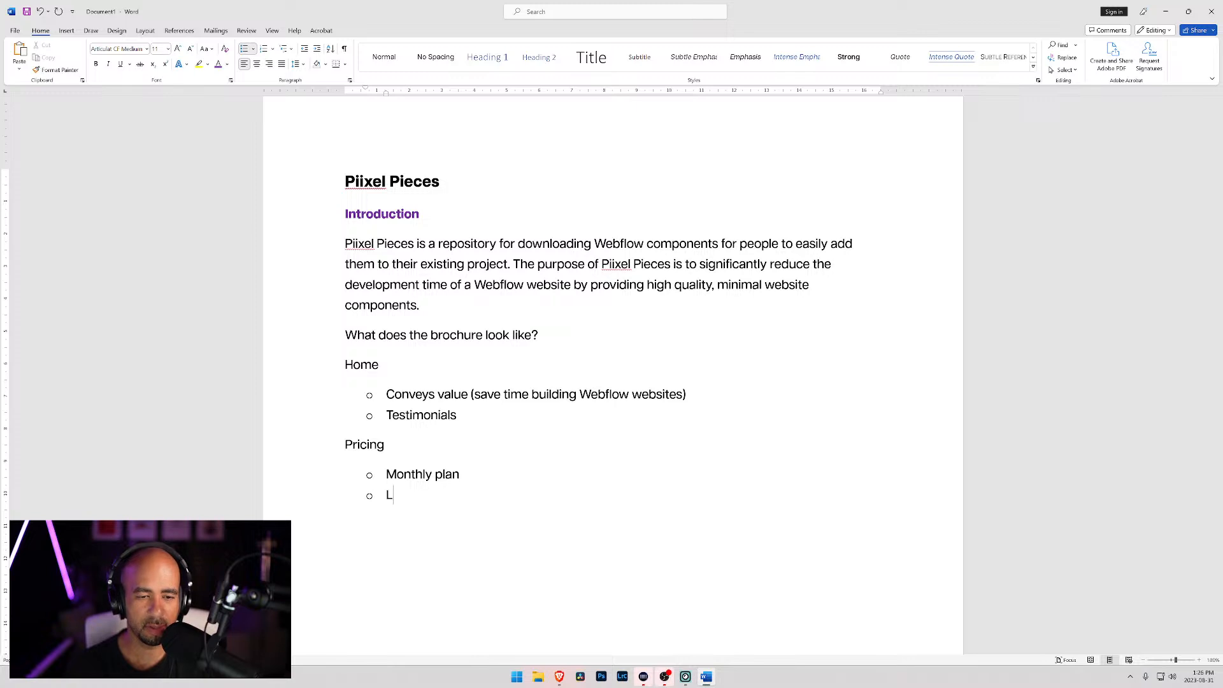
{"action": "type", "text": "ifetime plan"}
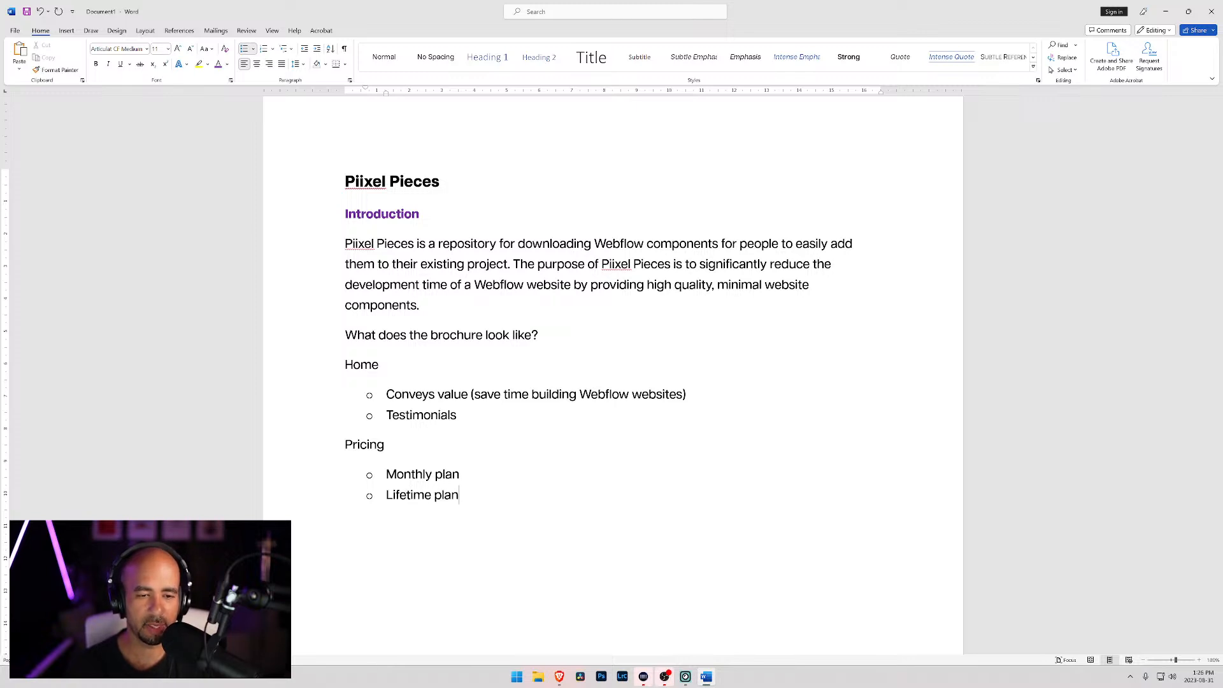
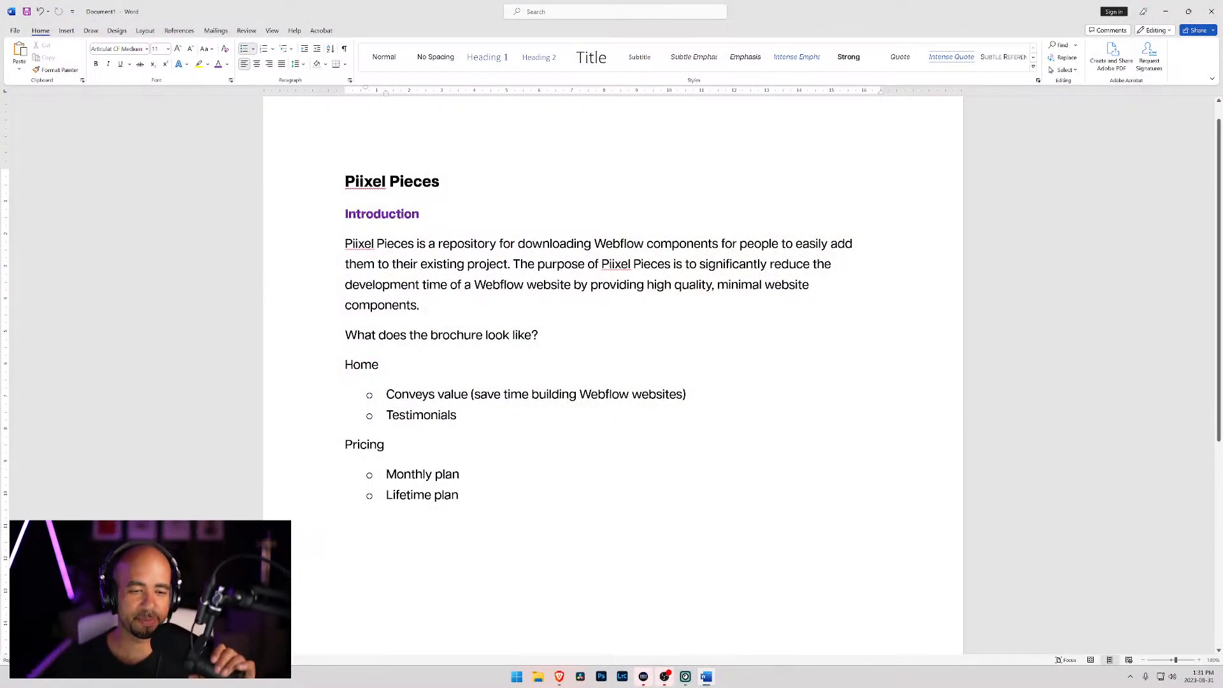
Insert a bullet reading "Yearly plan?" between the monthly and lifetime plans.
{"action": "scroll", "coordinate": [612, 375], "scroll_direction": "down", "scroll_amount": 1}
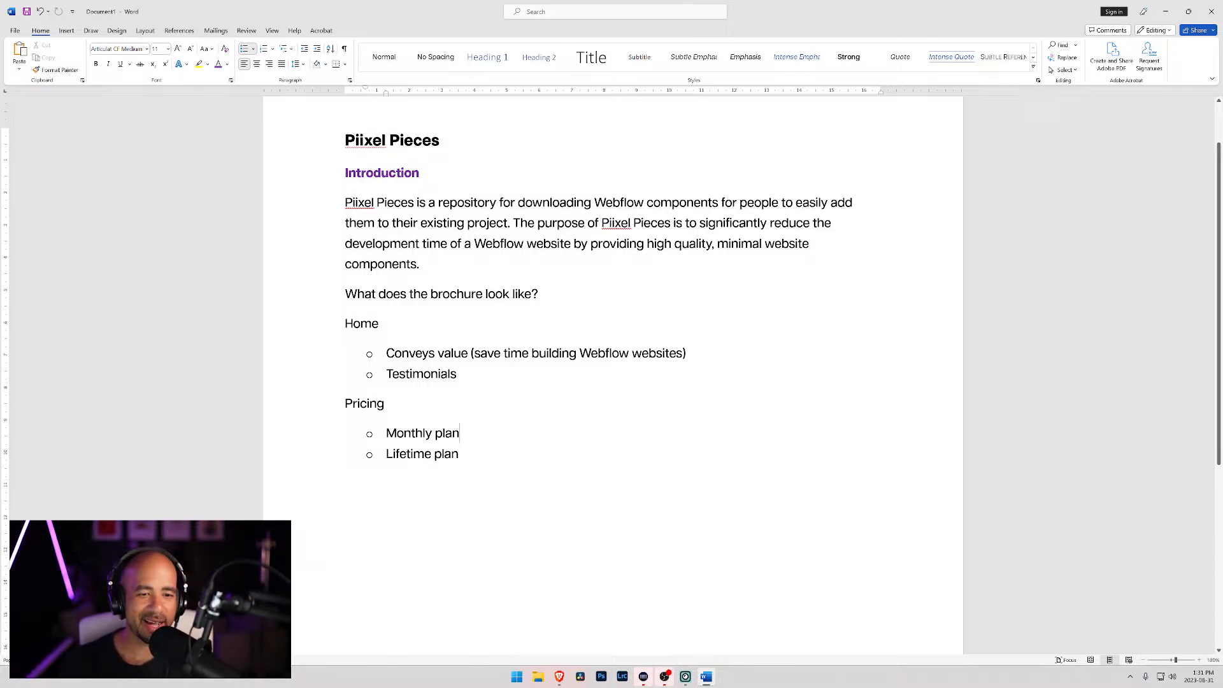
{"action": "key", "text": "Return"}
{"action": "type", "text": "Yearly plan?"}
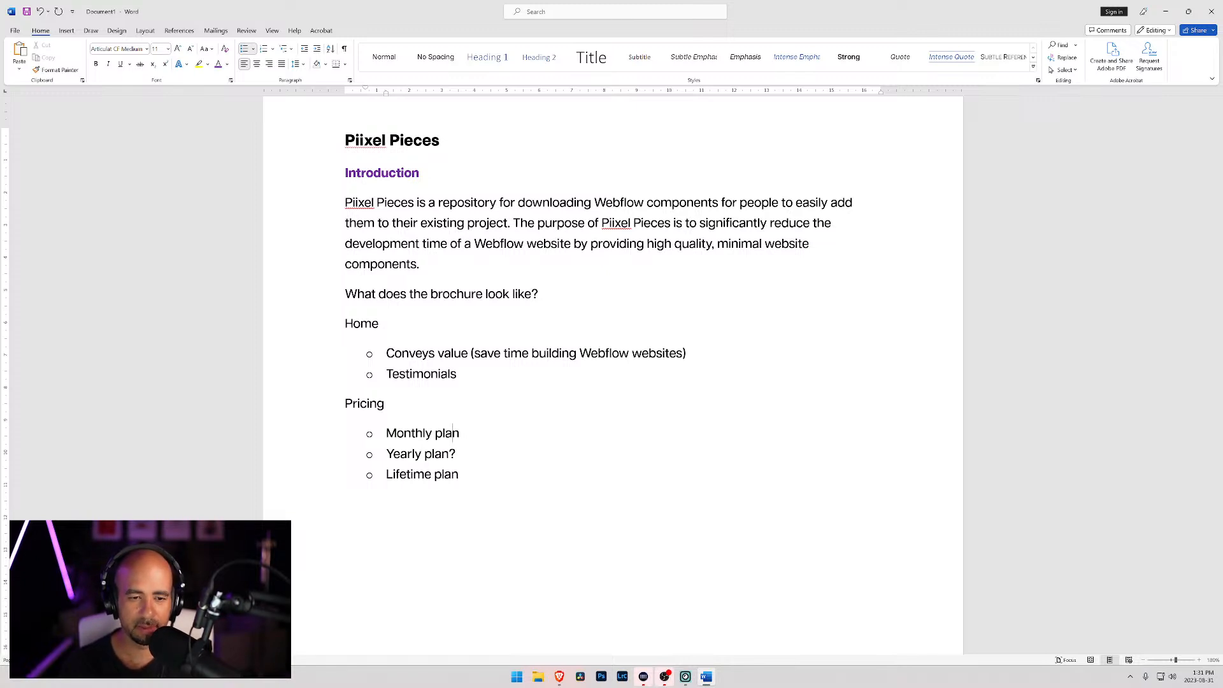
Append prices to the plan bullets: $50 for monthly, $500 for yearly and $750 for lifetime.
{"action": "key", "text": "Right"}
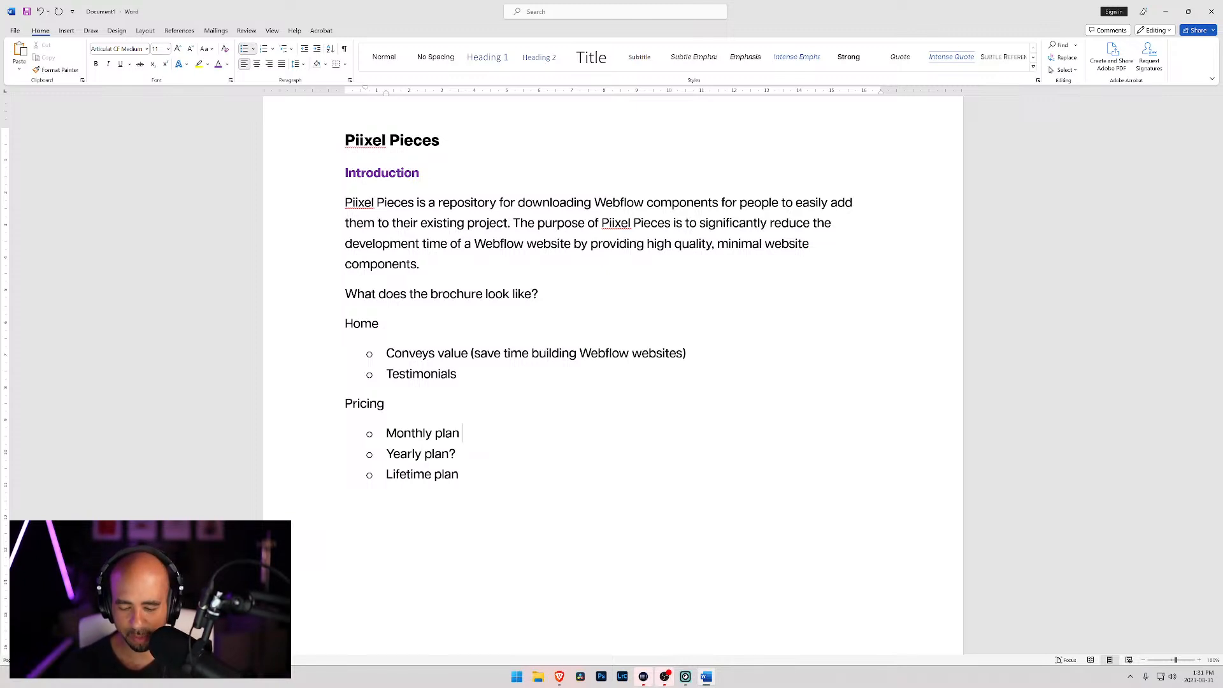
{"action": "type", "text": "%"}
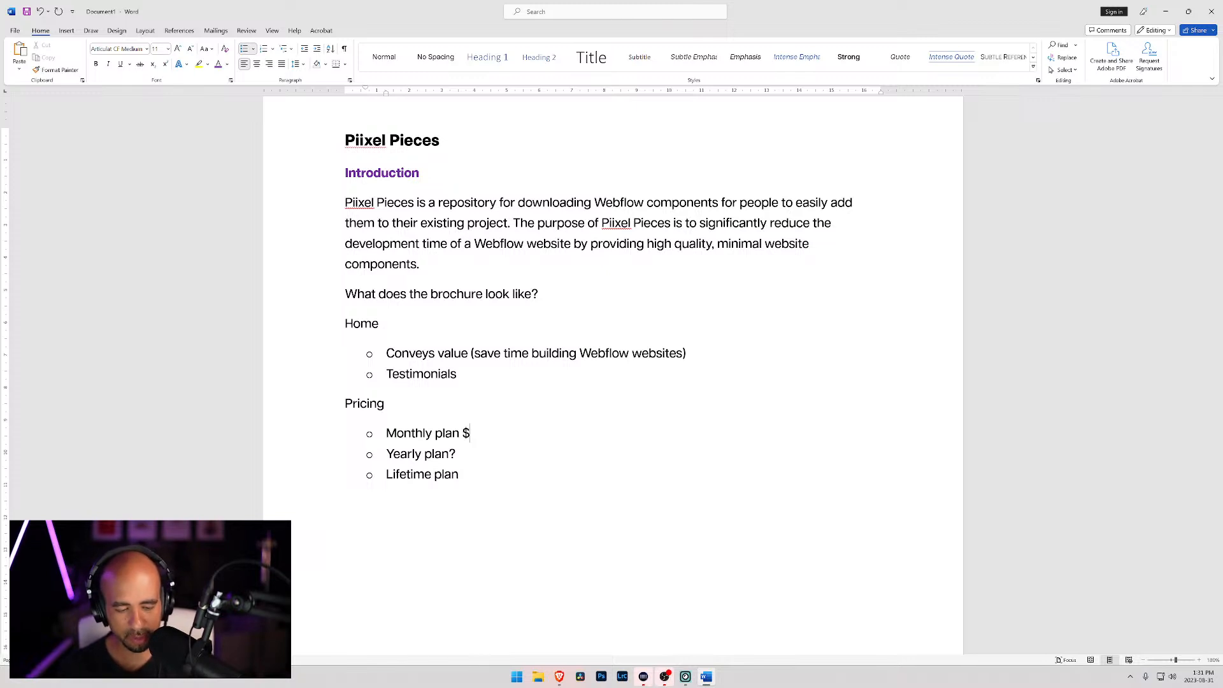
{"action": "type", "text": "500"}
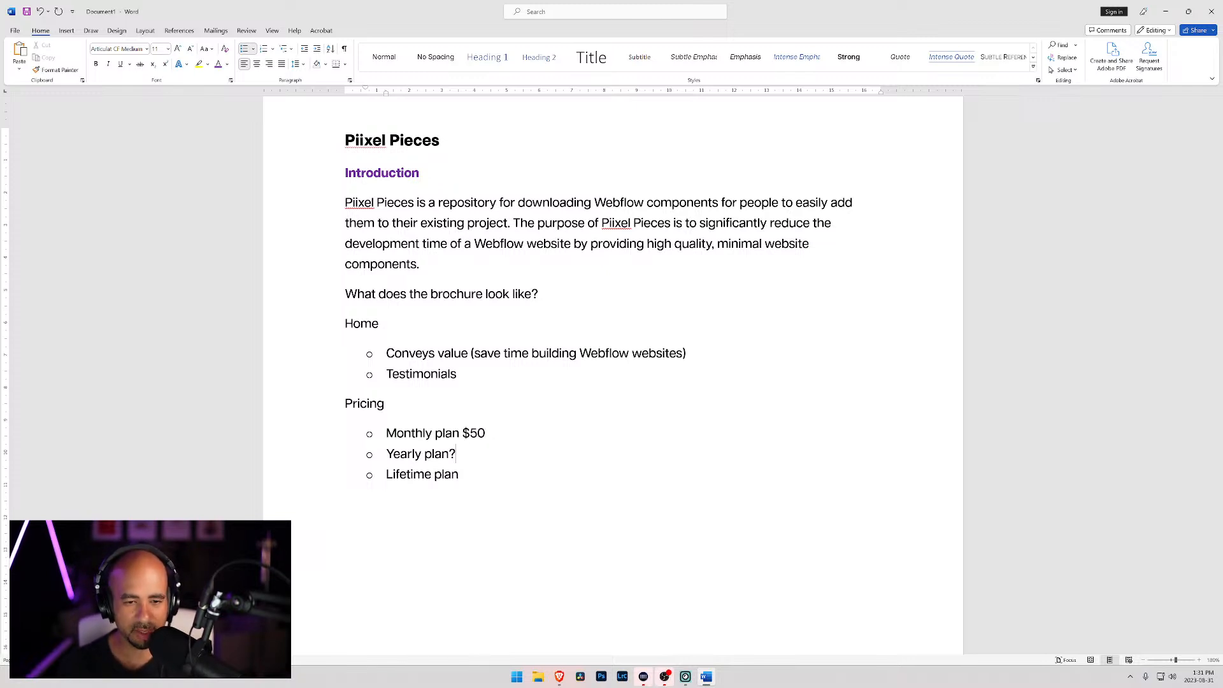
{"action": "type", "text": "$500"}
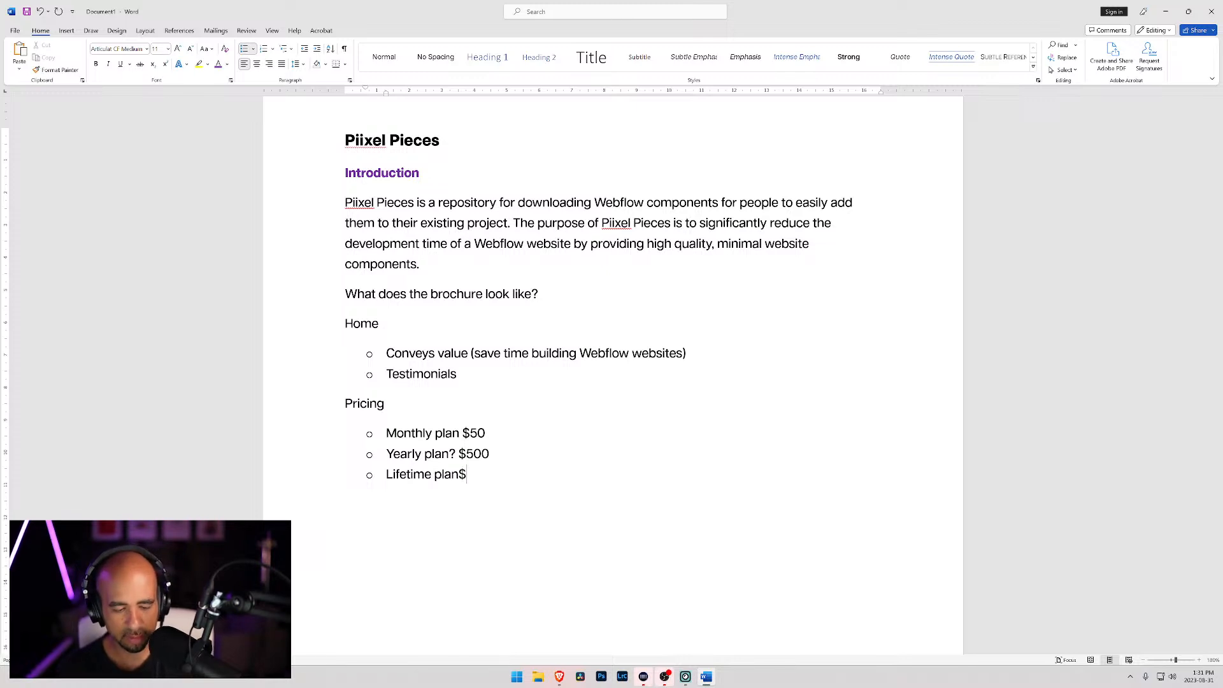
{"action": "type", "text": "750"}
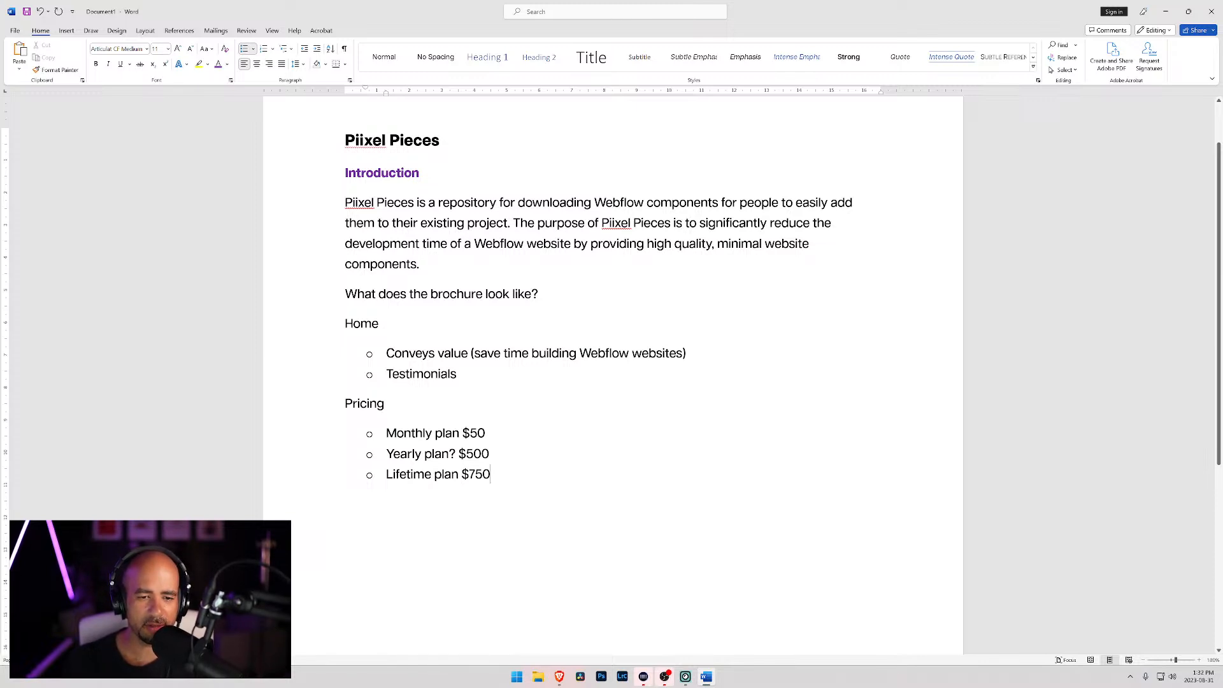
Add a "Blog" line below the pricing list, with a hollow-circle bullet under it reading "Tutorials on Webflow specifically".
{"action": "key", "text": "Return"}
{"action": "key", "text": "Return"}
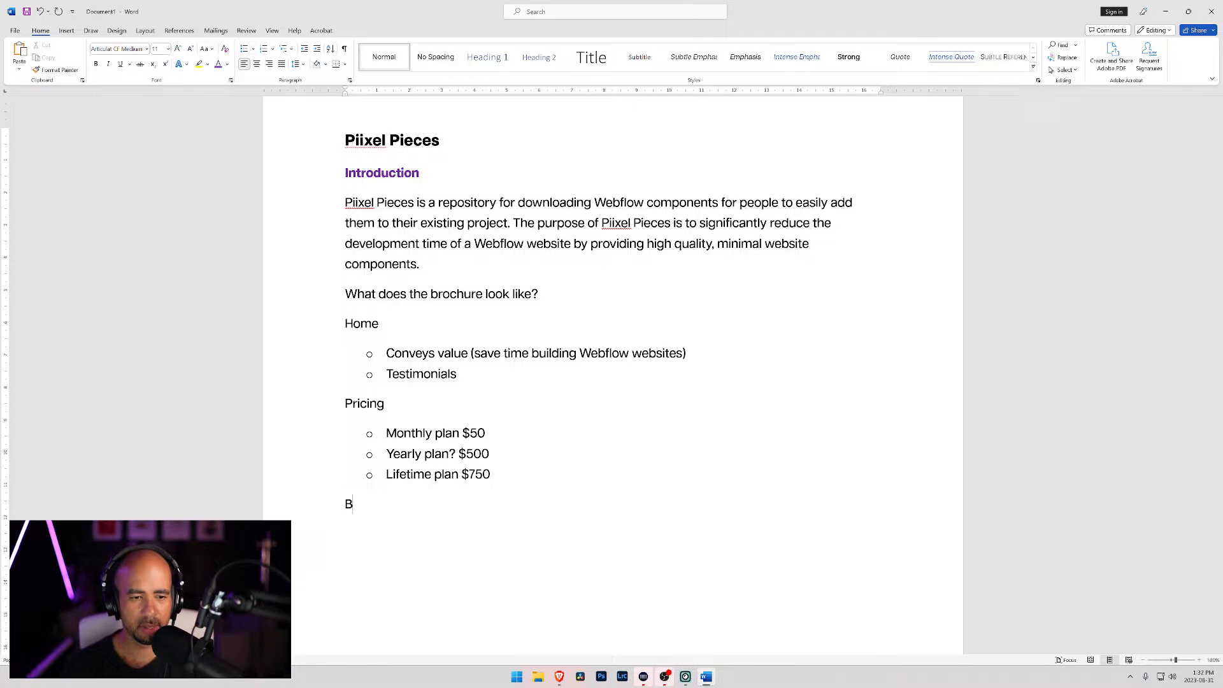
{"action": "type", "text": "Blog"}
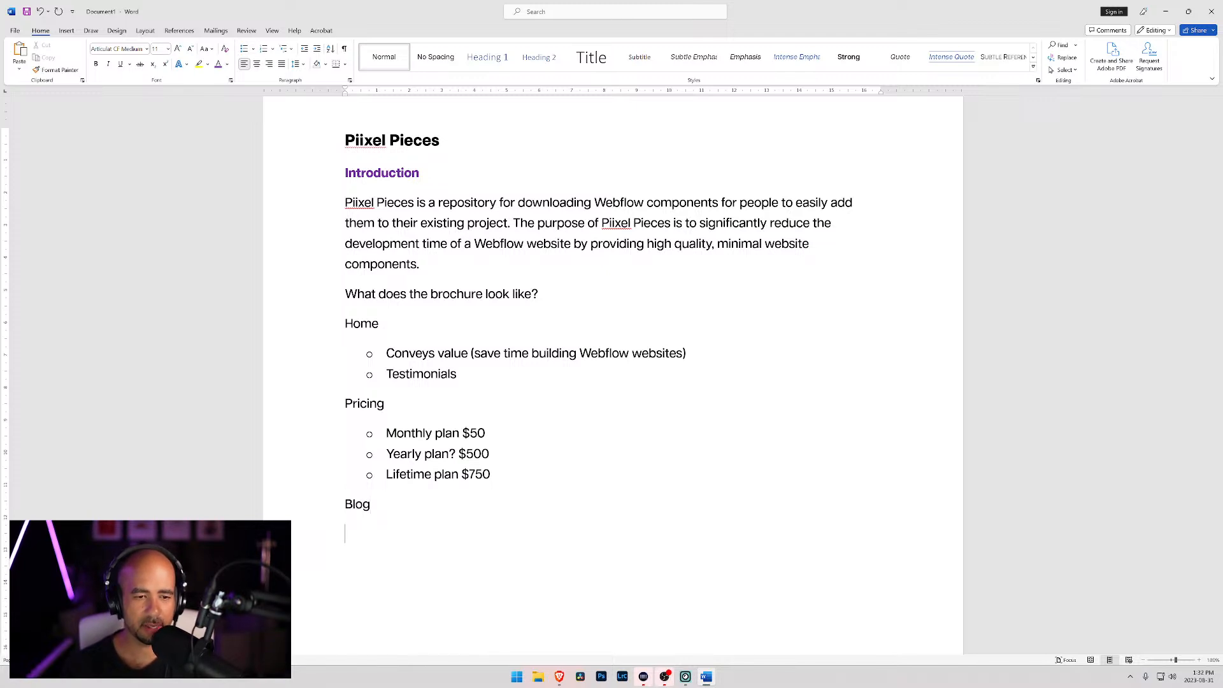
{"action": "left_click", "coordinate": [244, 49]}
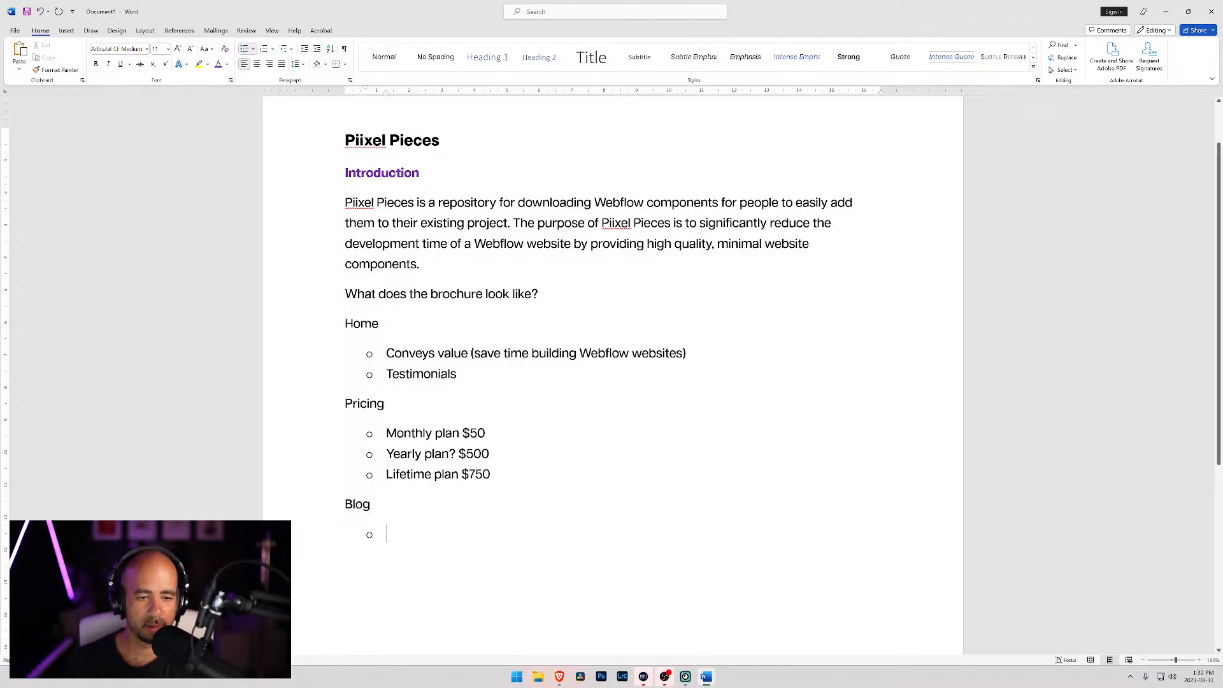
{"action": "type", "text": "Tutor"}
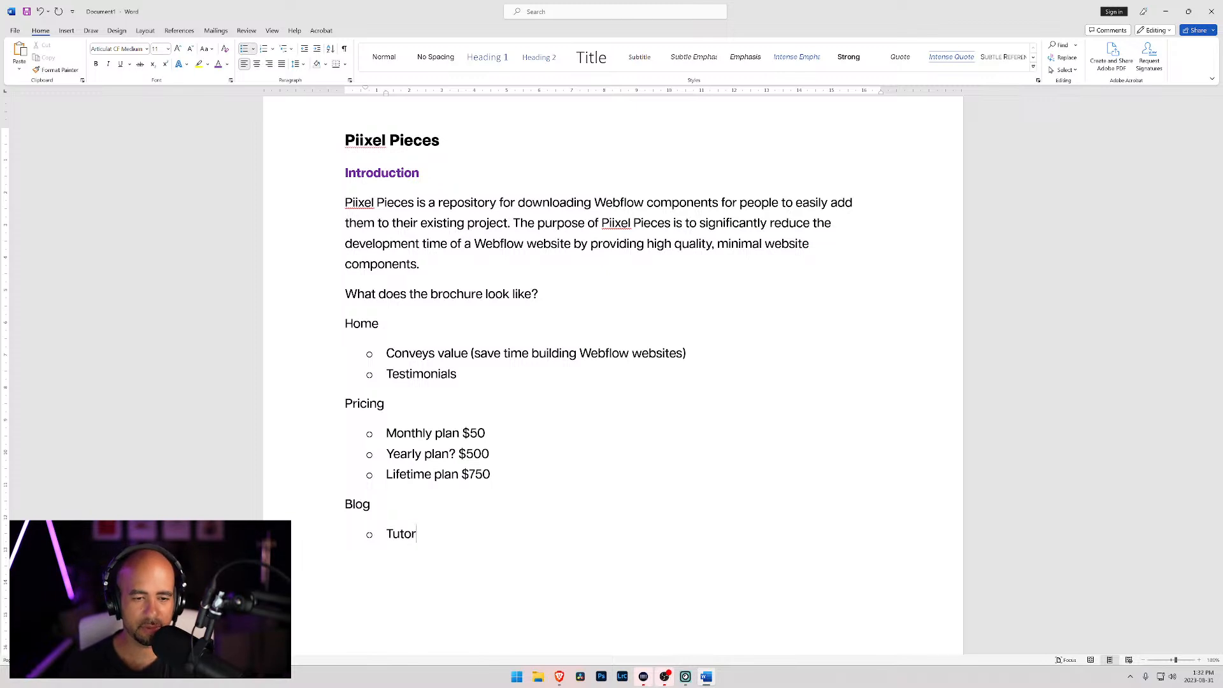
{"action": "type", "text": "ials on Web"}
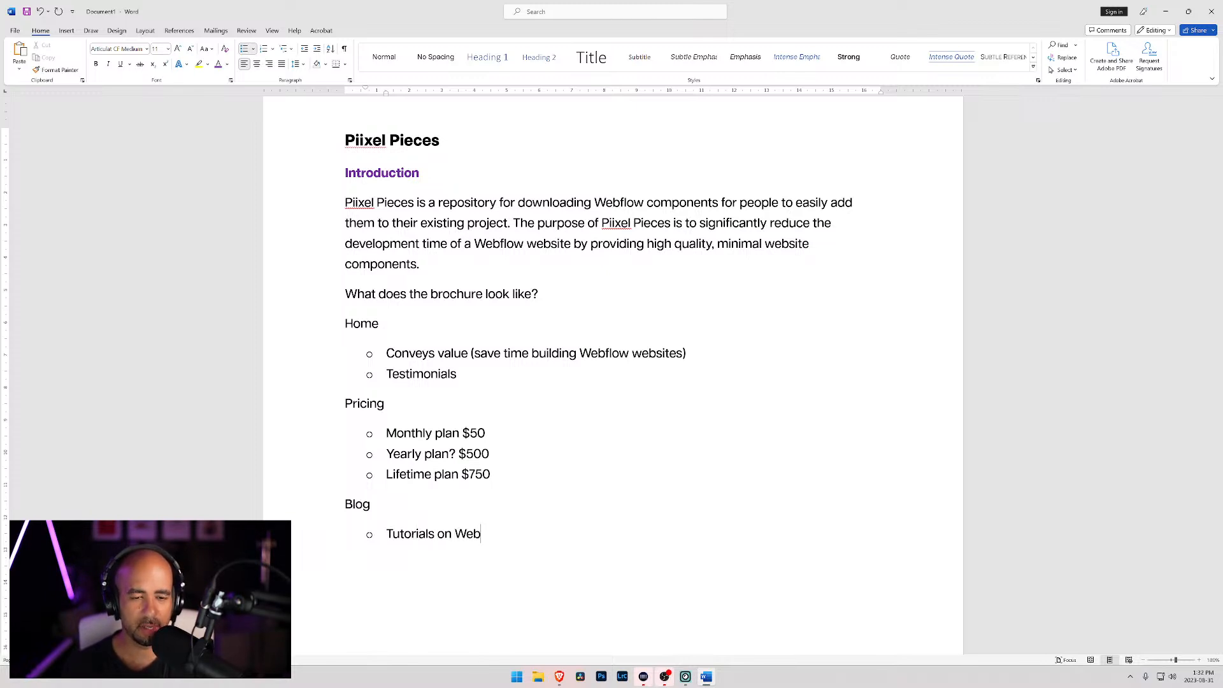
{"action": "type", "text": "flow spec"}
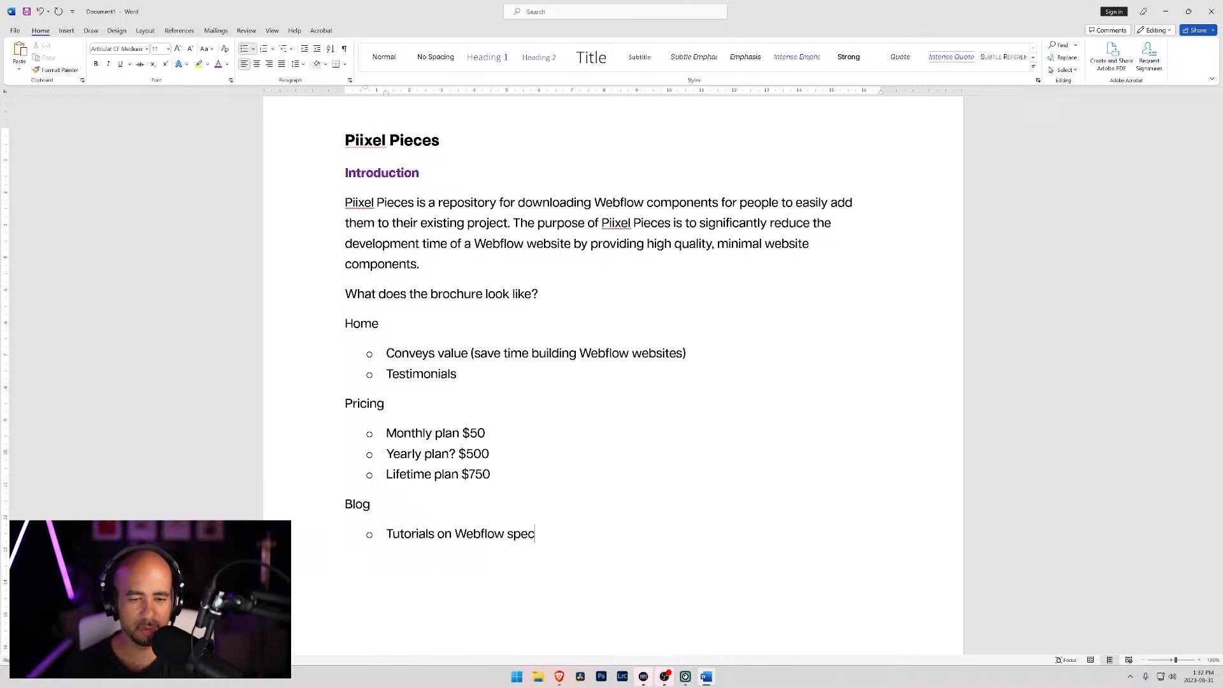
{"action": "type", "text": "ifically"}
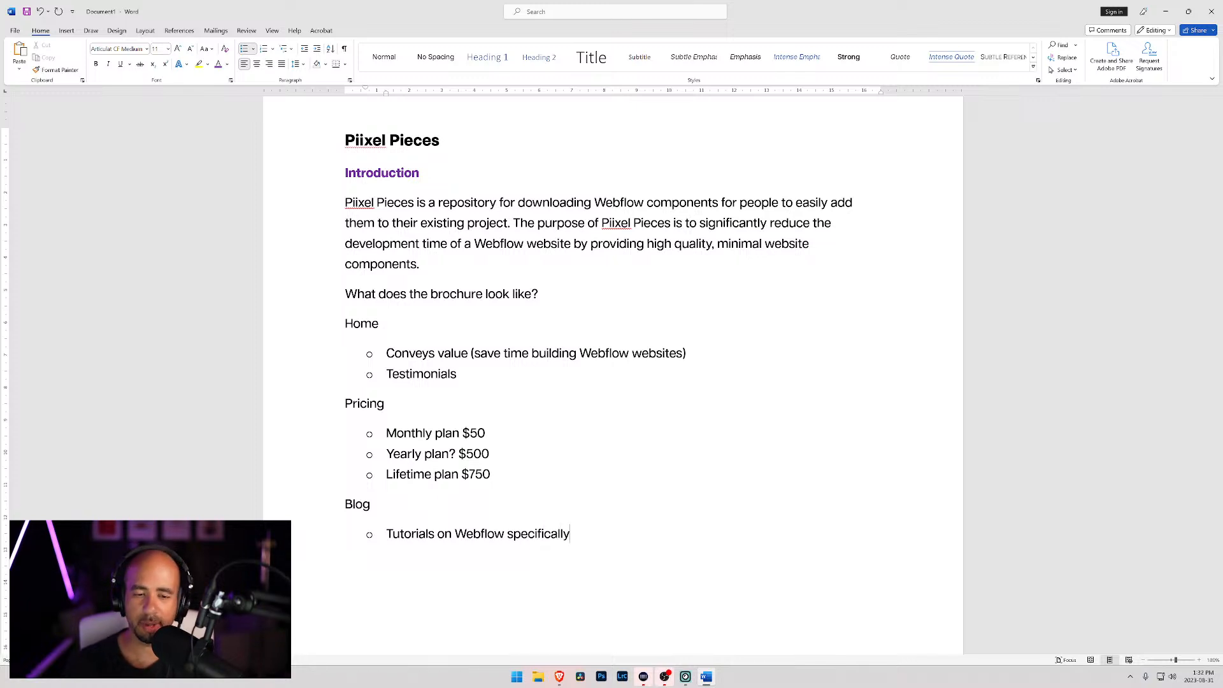
Add an unbulleted "Login" line below the Blog list and replace its text with "Portal", ending with a new paragraph.
{"action": "key", "text": "BackSpace"}
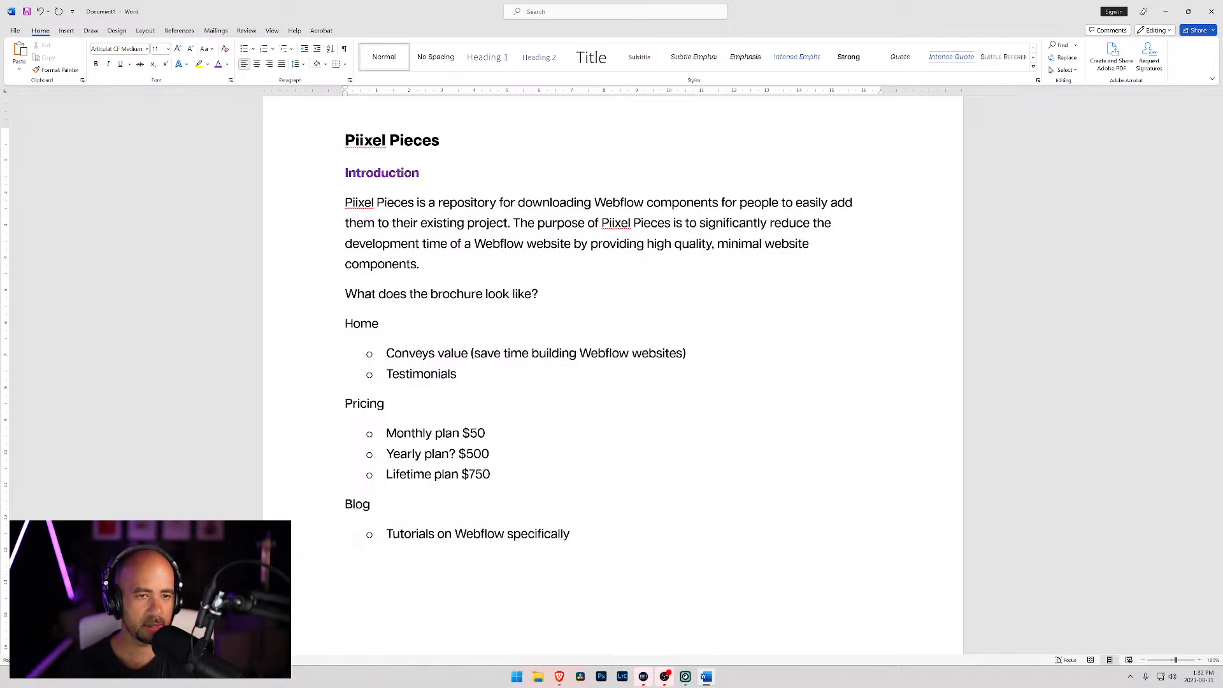
{"action": "type", "text": "Login"}
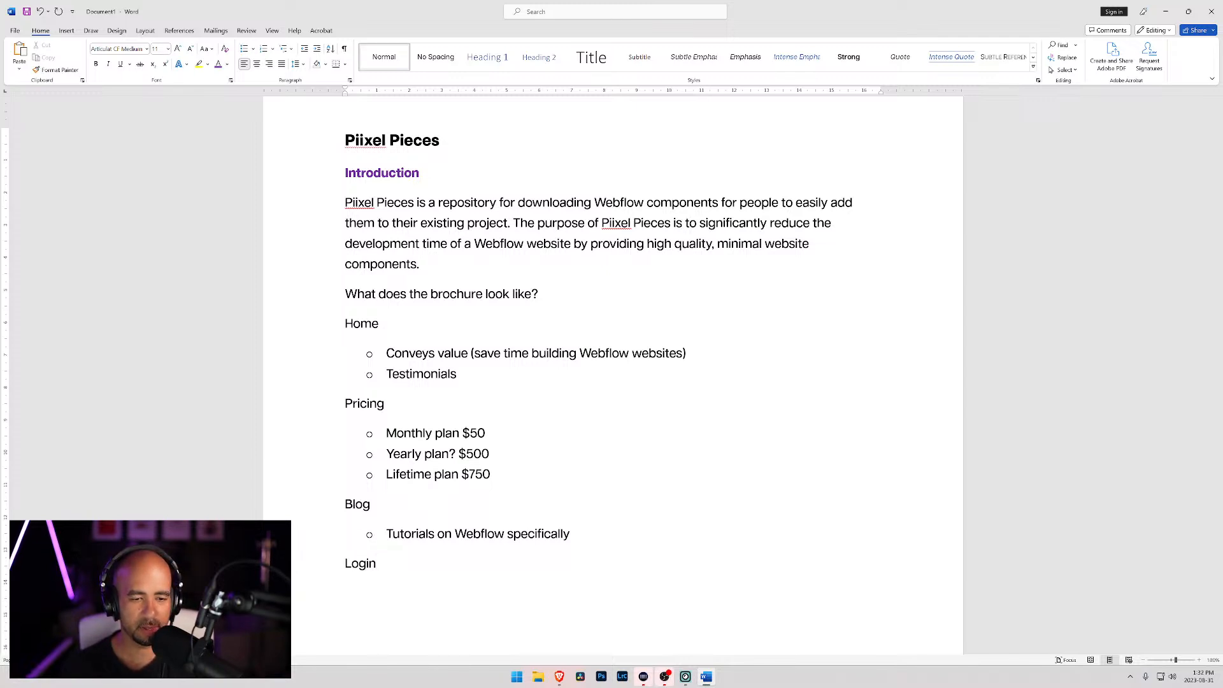
{"action": "key", "text": "BackSpace"}
{"action": "key", "text": "BackSpace"}
{"action": "key", "text": "BackSpace"}
{"action": "key", "text": "BackSpace"}
{"action": "key", "text": "BackSpace"}
{"action": "type", "text": "Portal"}
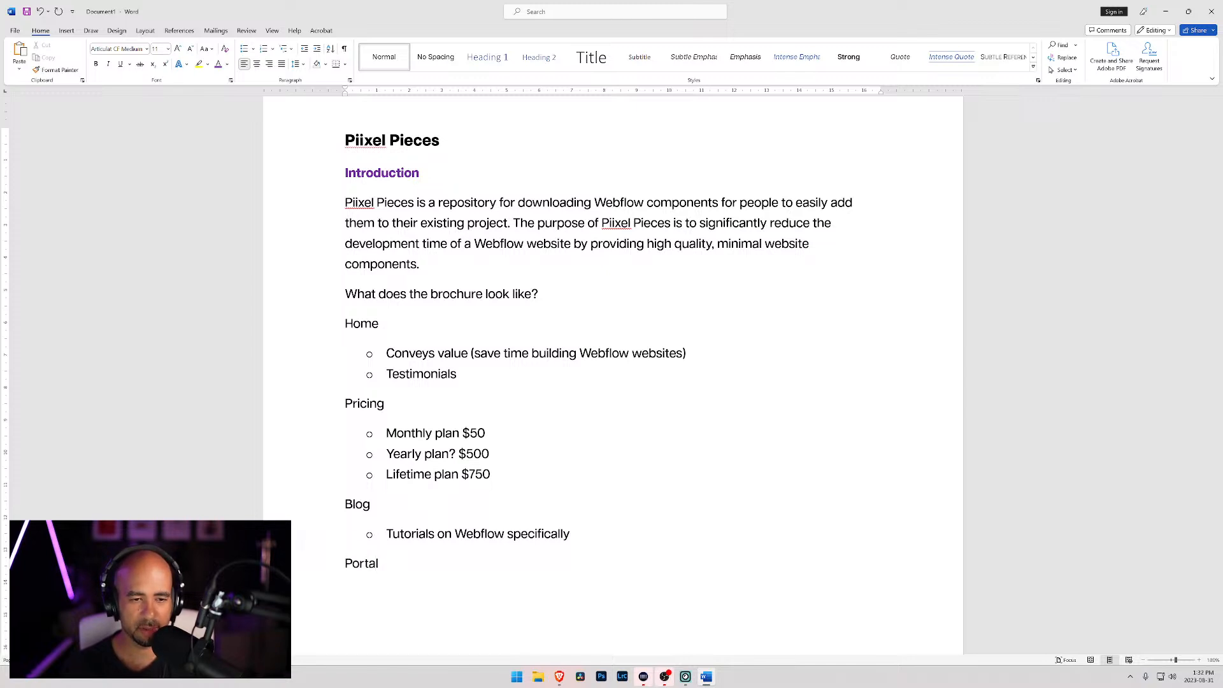
{"action": "key", "text": "Return"}
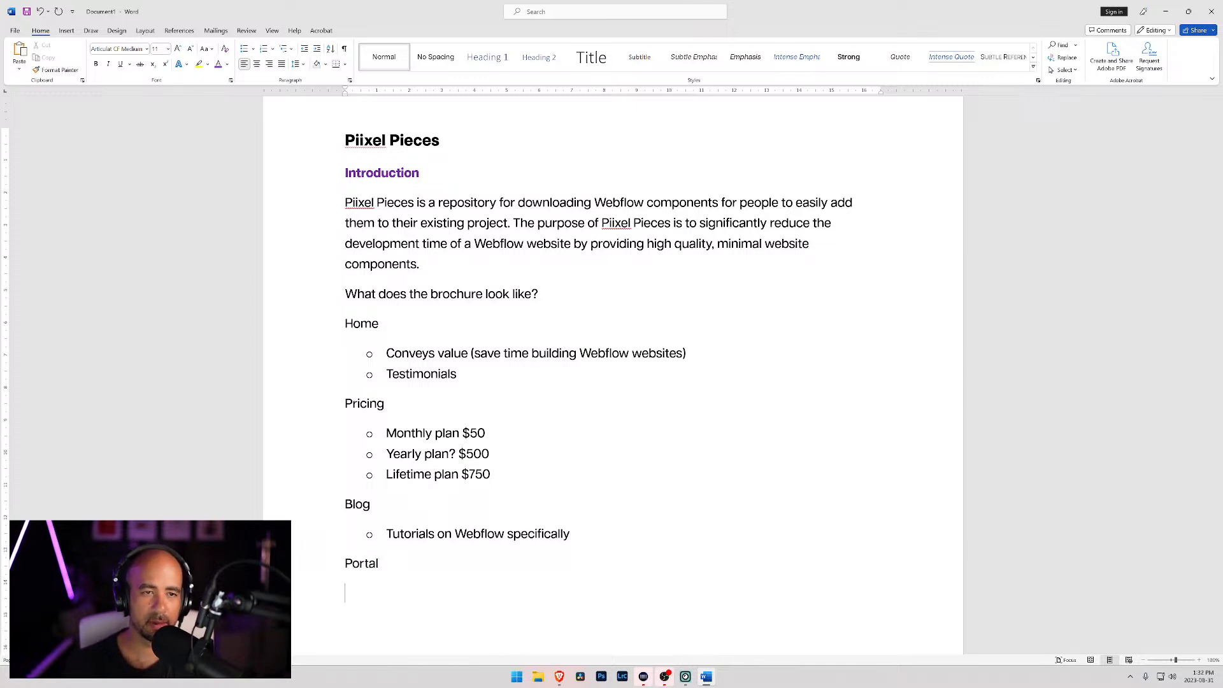
Add three bullets under "Portal" reading "Log in", "Password reset" and "Join", ending the list with an unbulleted line.
{"action": "left_click", "coordinate": [244, 49]}
{"action": "type", "text": "Log in"}
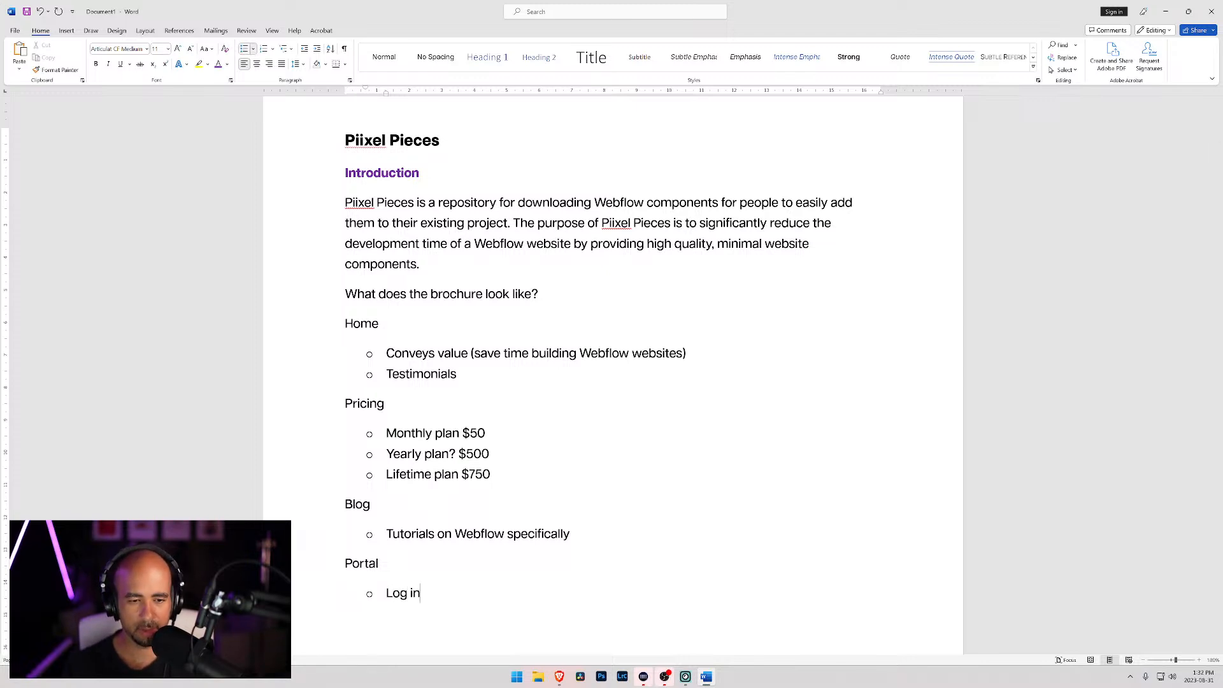
{"action": "key", "text": "Return"}
{"action": "type", "text": "Passwo"}
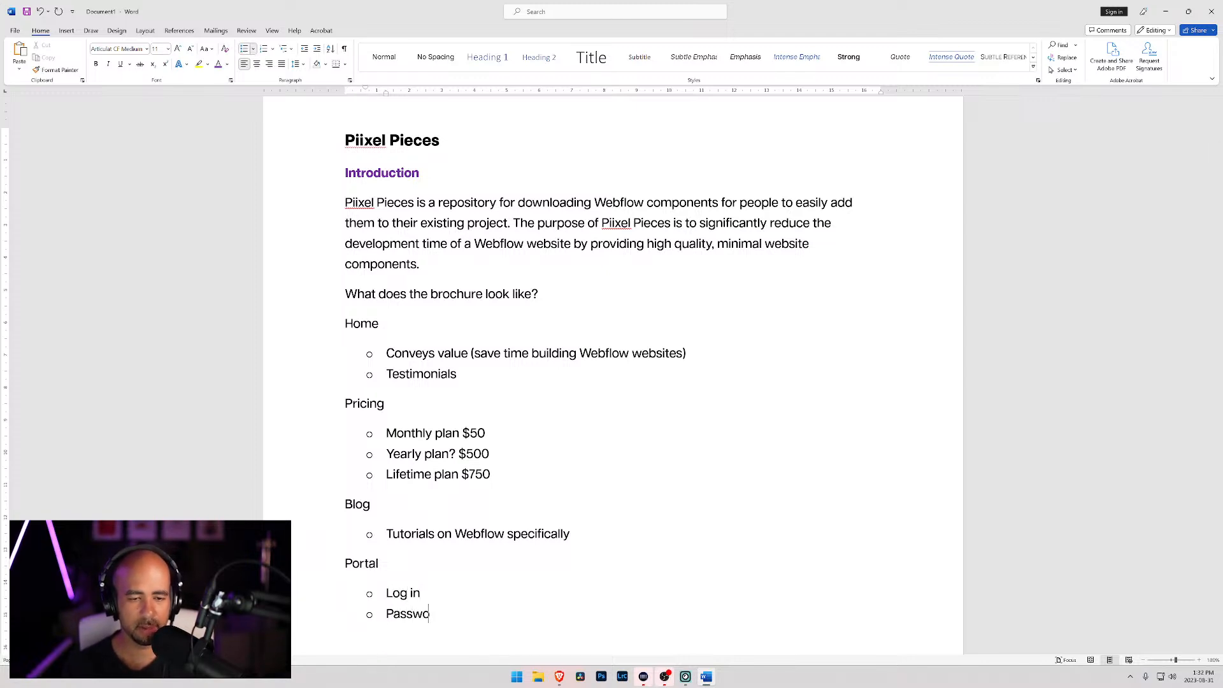
{"action": "type", "text": "rd reset "}
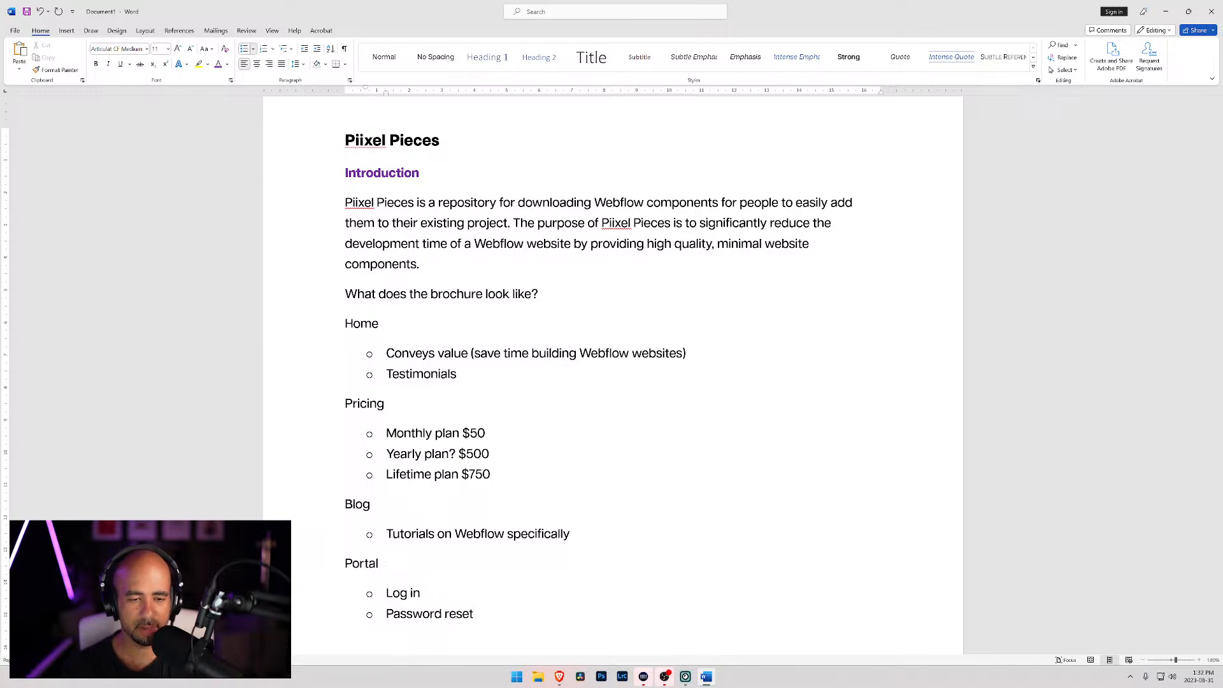
{"action": "type", "text": "Join"}
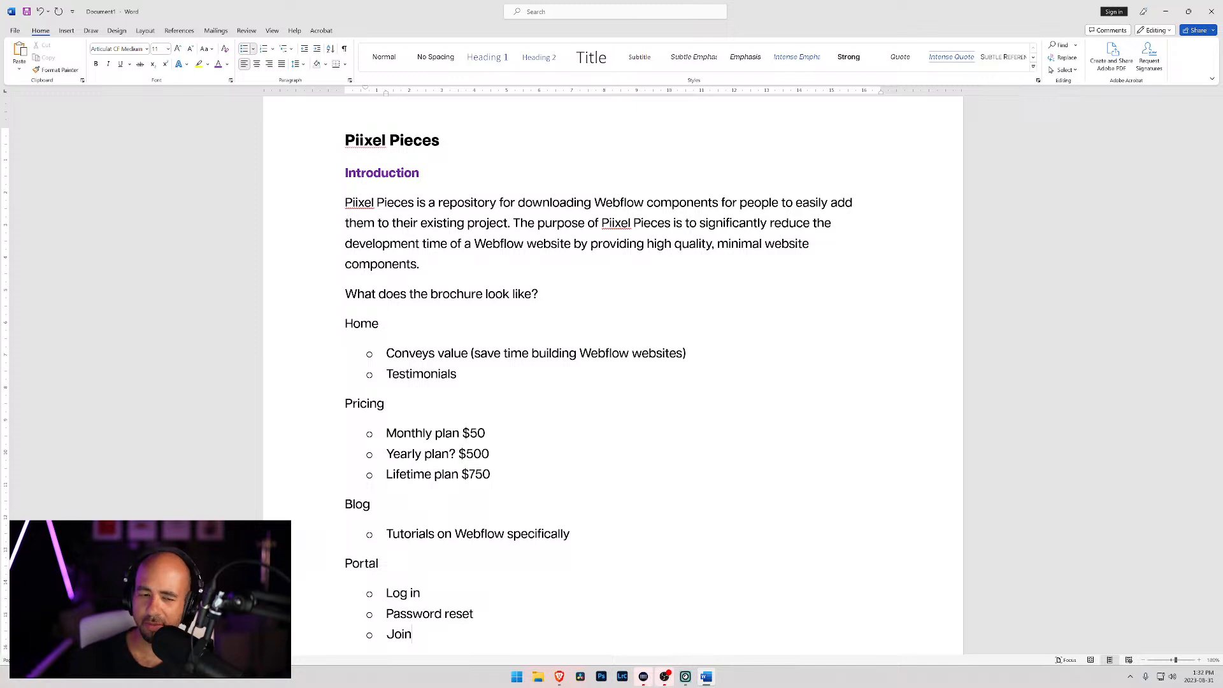
{"action": "key", "text": "Return"}
{"action": "key", "text": "Return"}
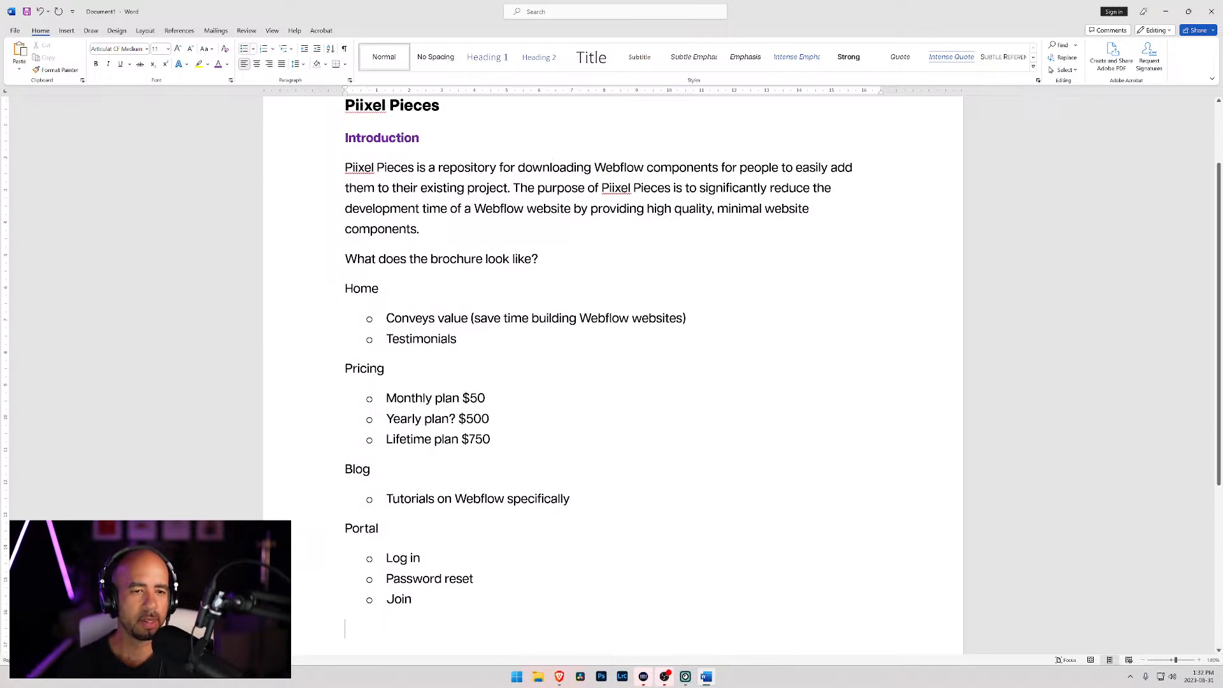
Add an "About" line below the Portal list with a bullet reading "Information on Piixel", and end that list.
{"action": "type", "text": "Abouty"}
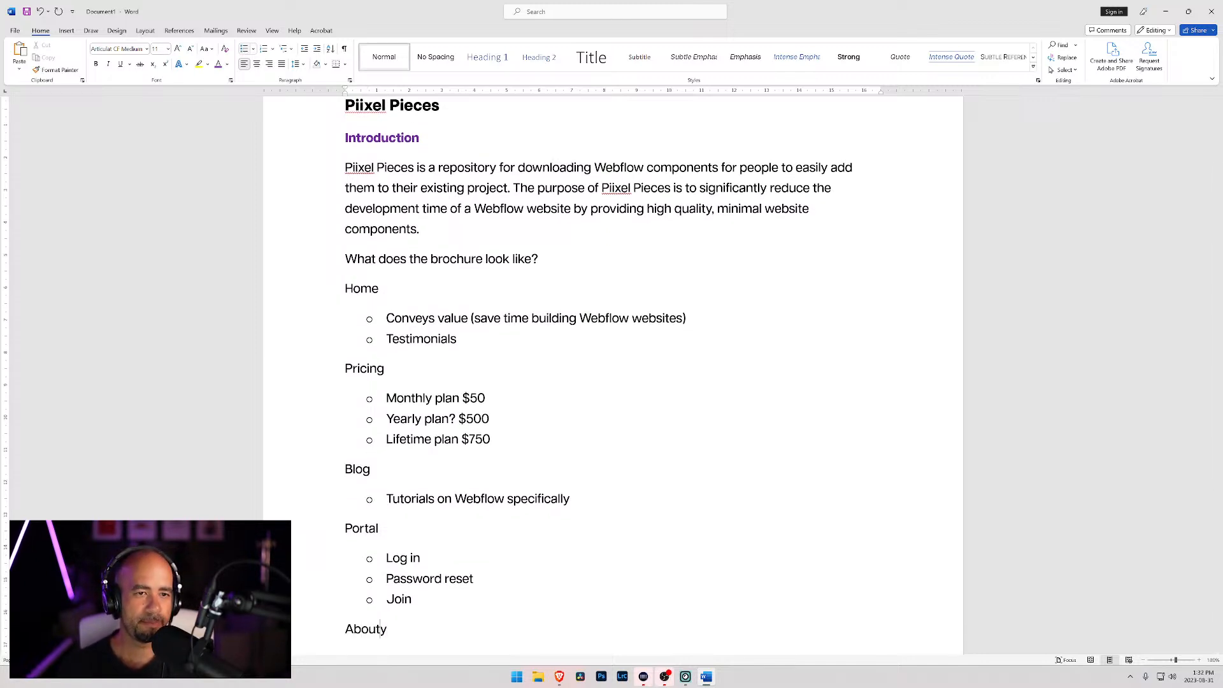
{"action": "key", "text": "BackSpace"}
{"action": "key", "text": "Return"}
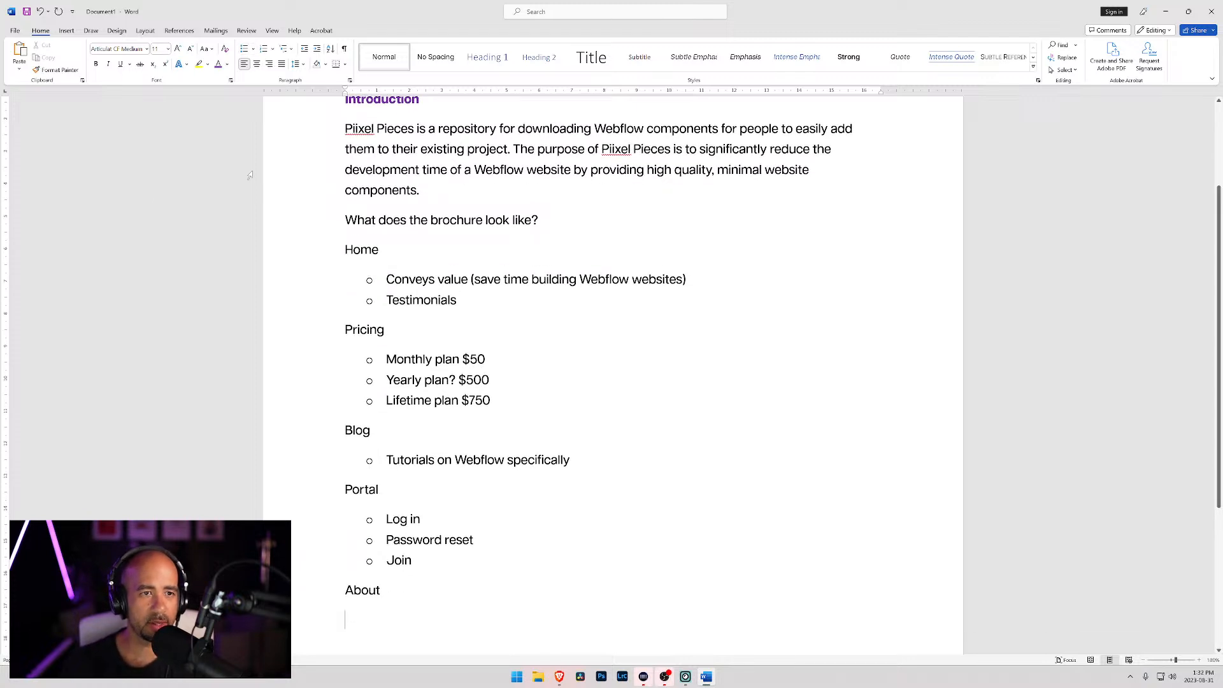
{"action": "left_click", "coordinate": [244, 48]}
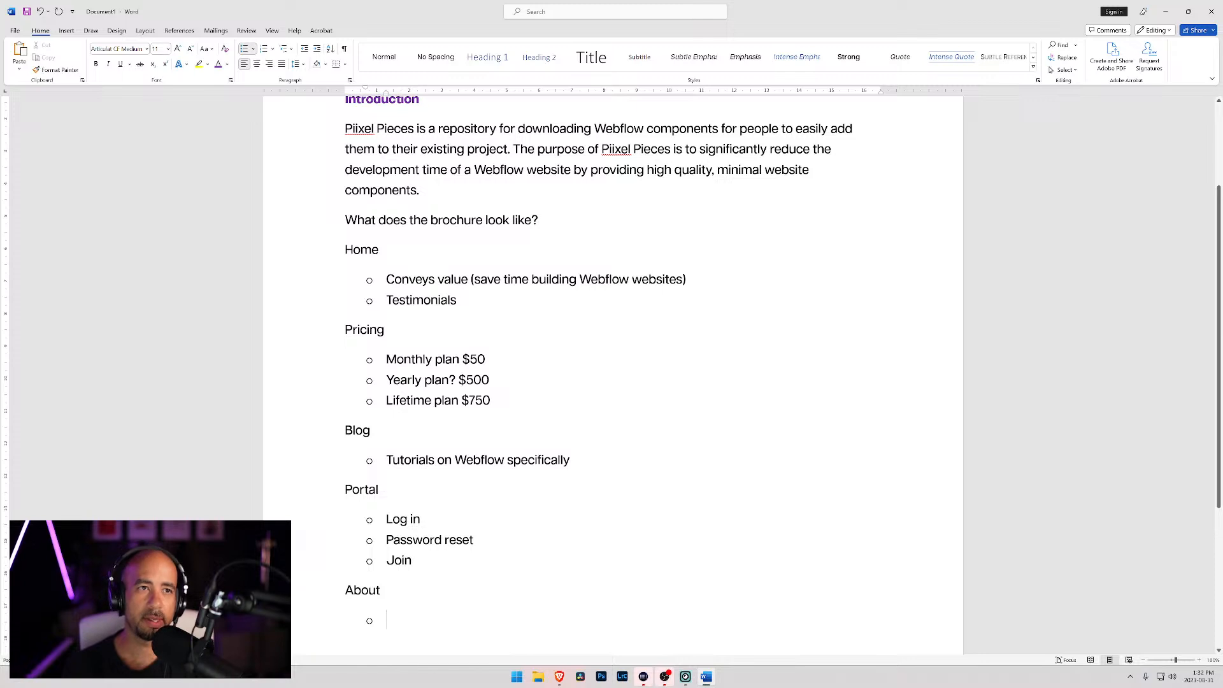
{"action": "type", "text": "I"}
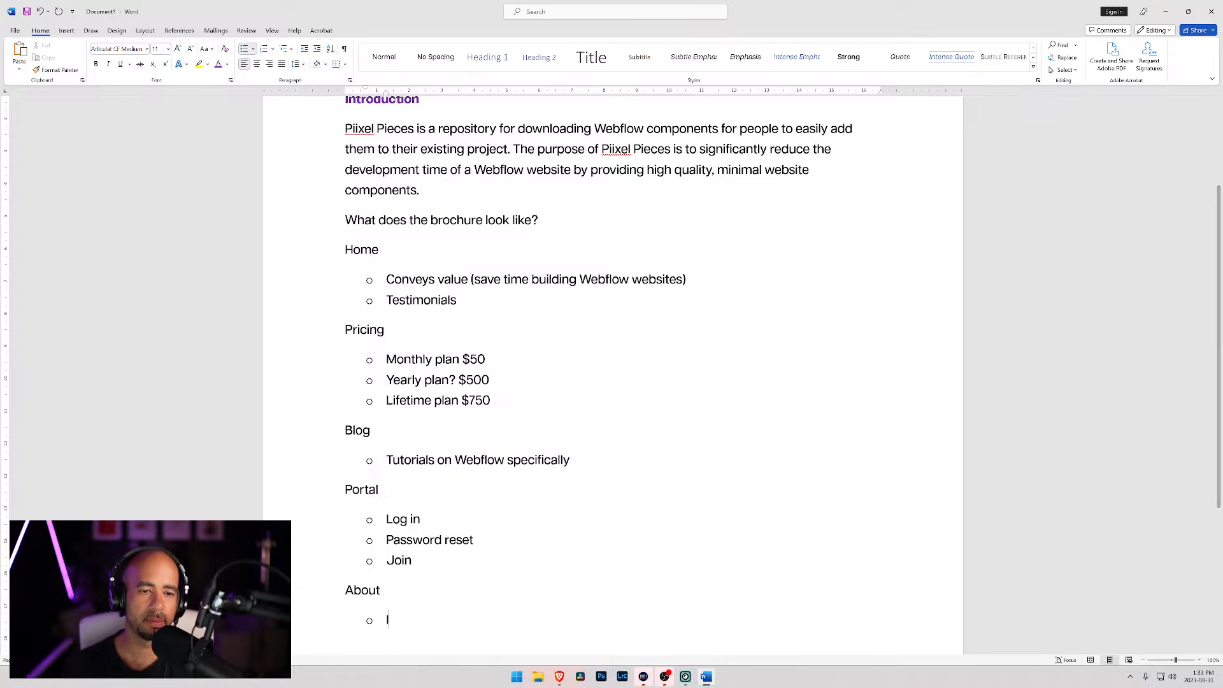
{"action": "type", "text": "nformation on Piixel"}
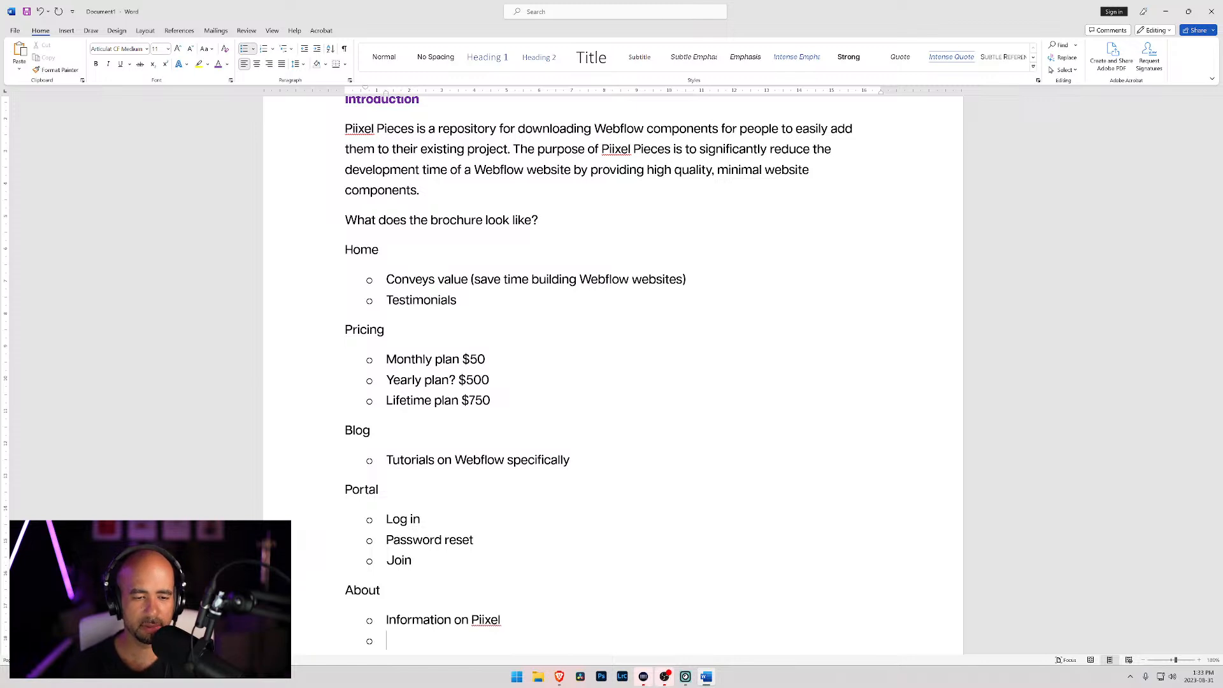
{"action": "key", "text": "Return"}
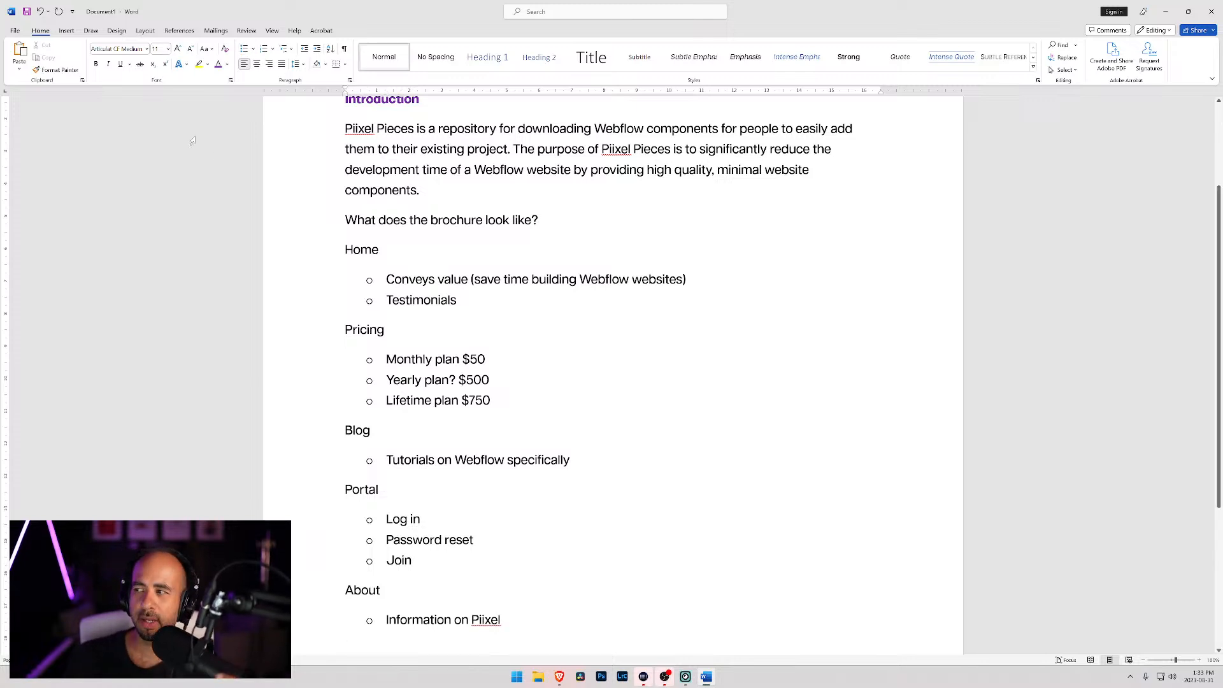
Add a "Features" line below the About list, with a bullet under it reading "Number of components".
{"action": "scroll", "coordinate": [193, 153], "scroll_direction": "up", "scroll_amount": 1}
{"action": "scroll", "coordinate": [194, 169], "scroll_direction": "down", "scroll_amount": 1}
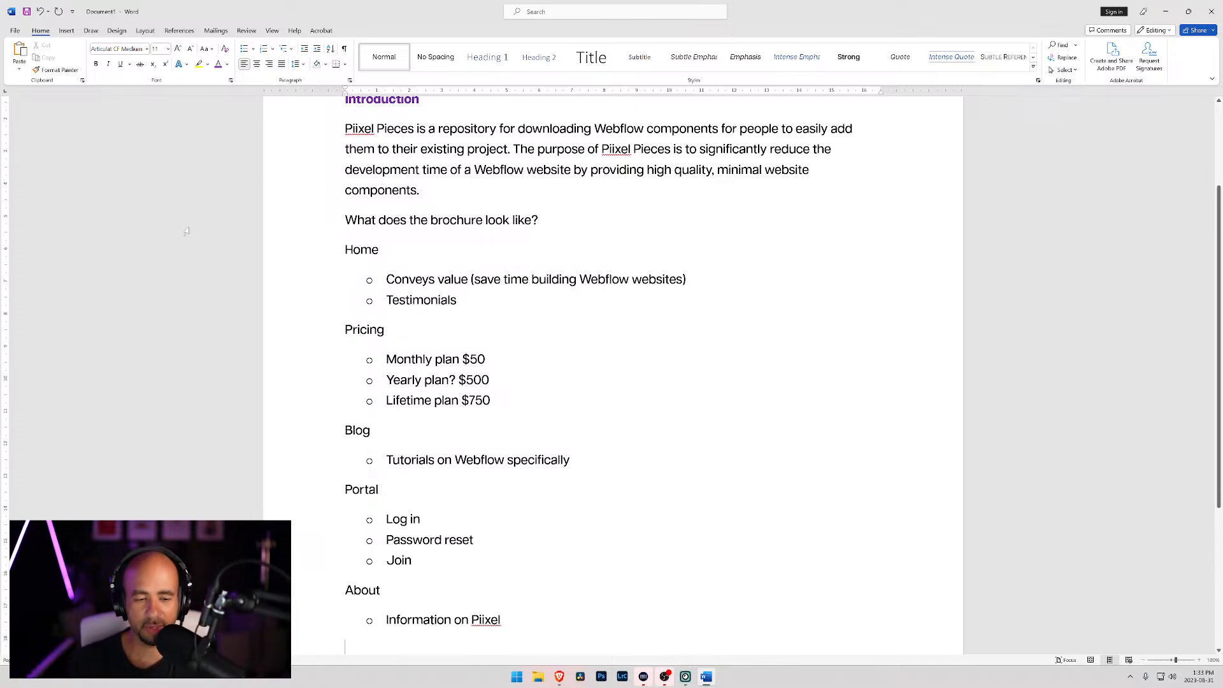
{"action": "type", "text": "Features"}
{"action": "key", "text": "Return"}
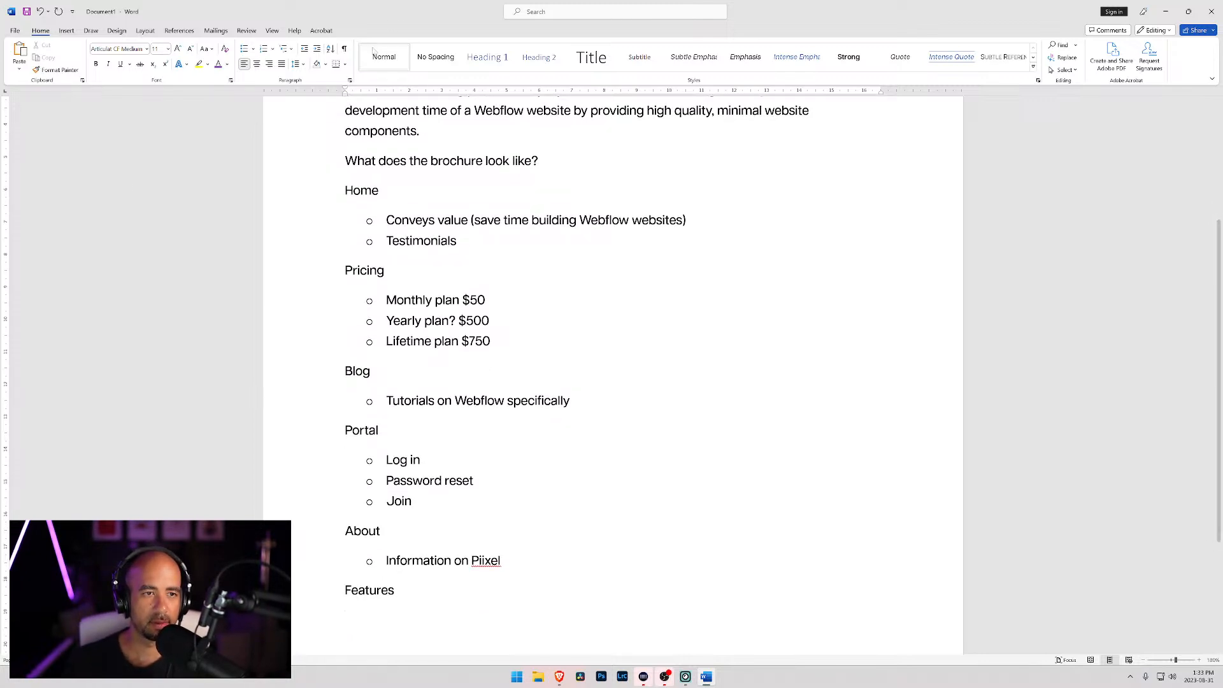
{"action": "left_click", "coordinate": [244, 49]}
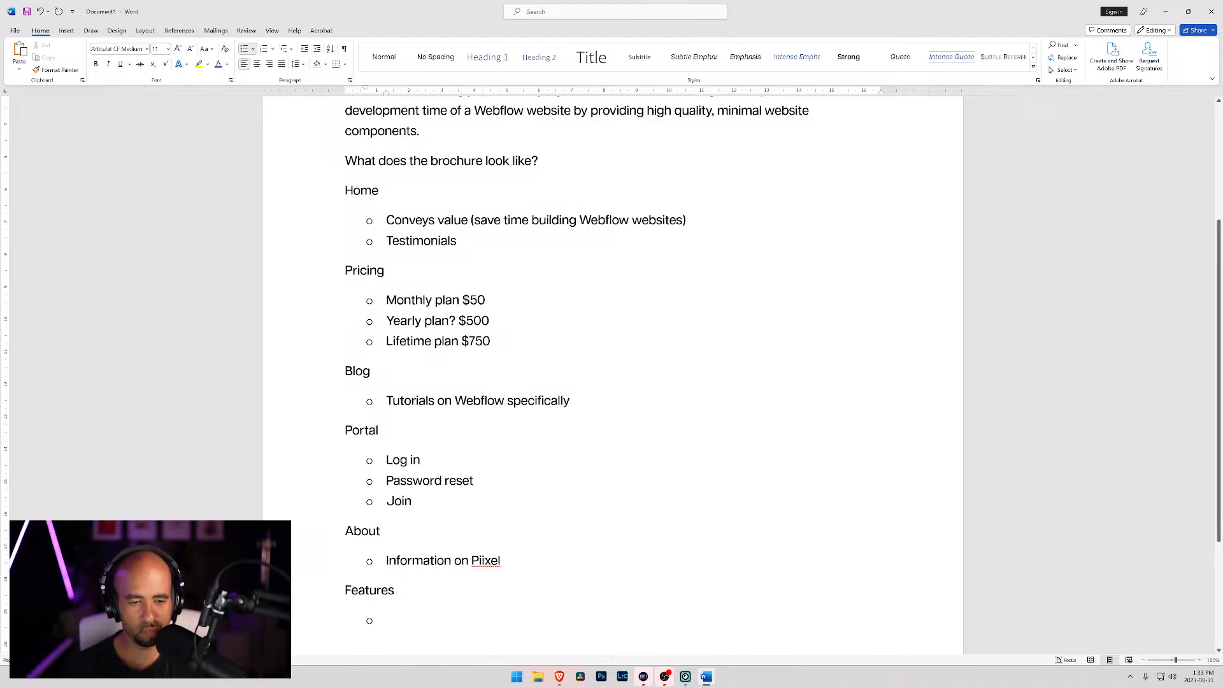
{"action": "type", "text": "Number of "}
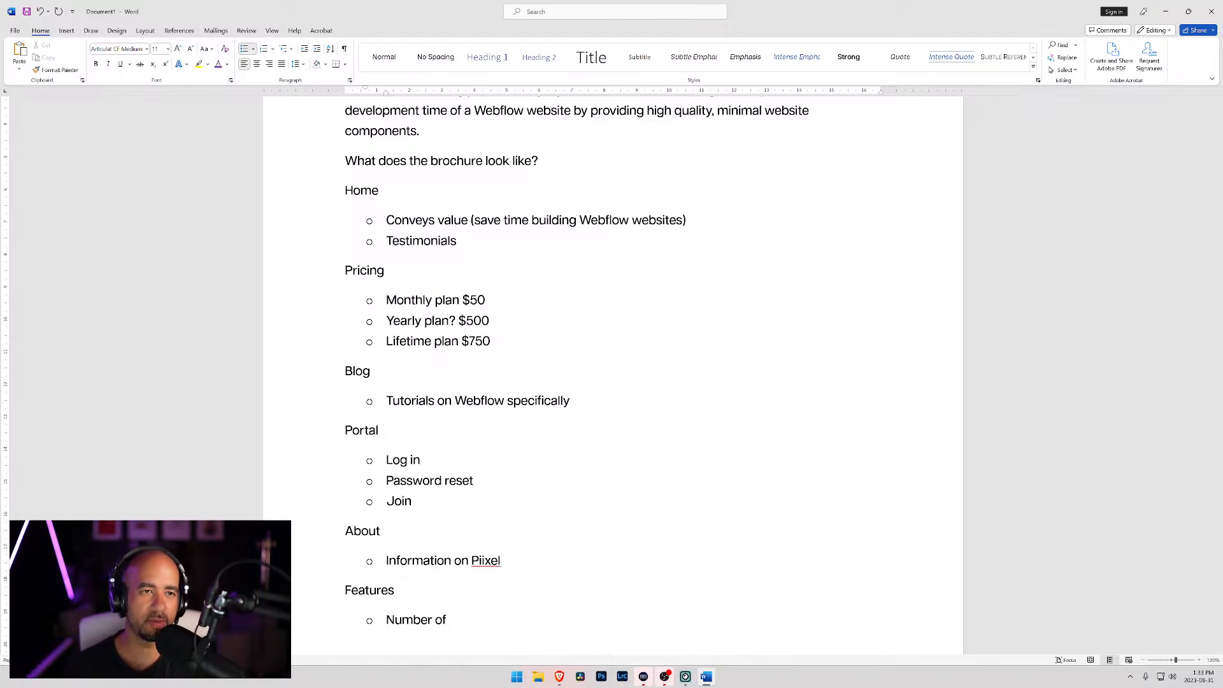
{"action": "type", "text": "components"}
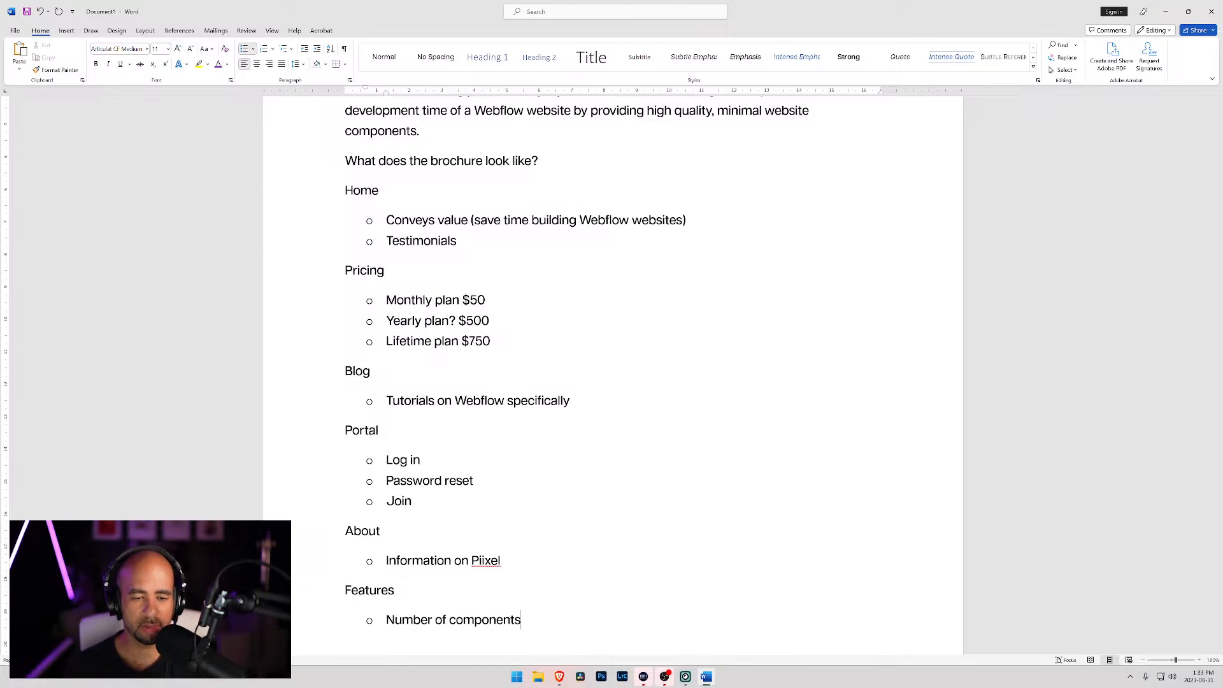
Add two more bullets under "Features" reading "Ease of use / intergration" and "Consistent library updates".
{"action": "key", "text": "Return"}
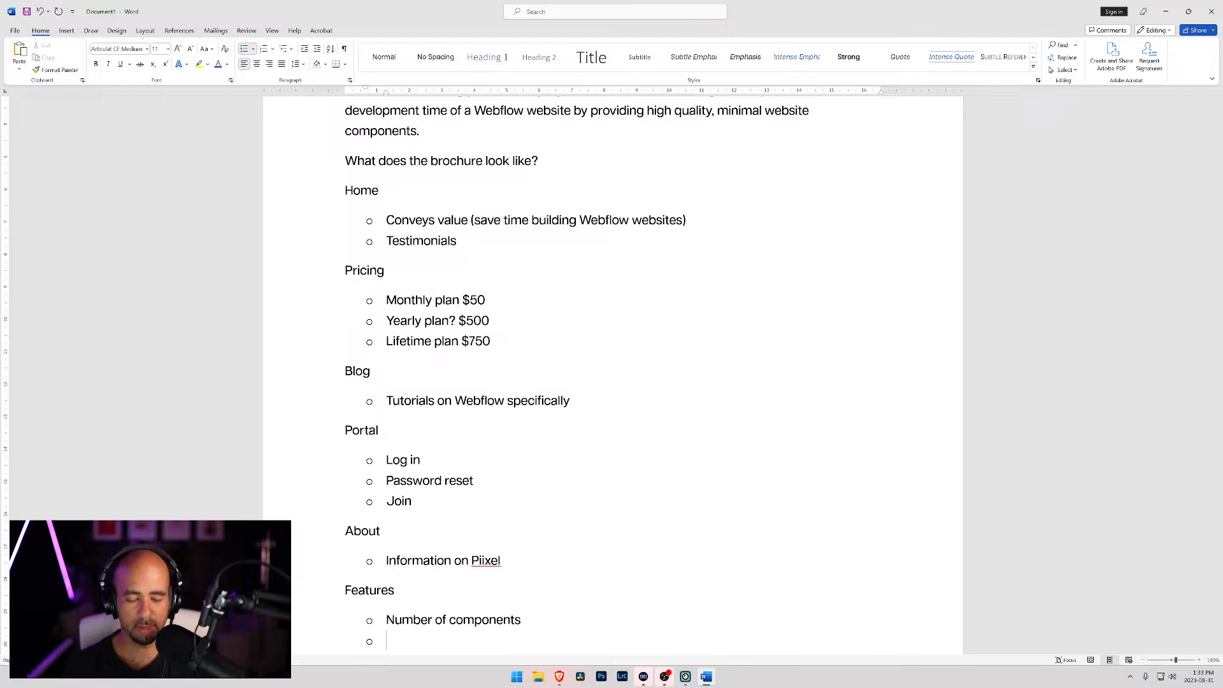
{"action": "type", "text": "Ease of us"}
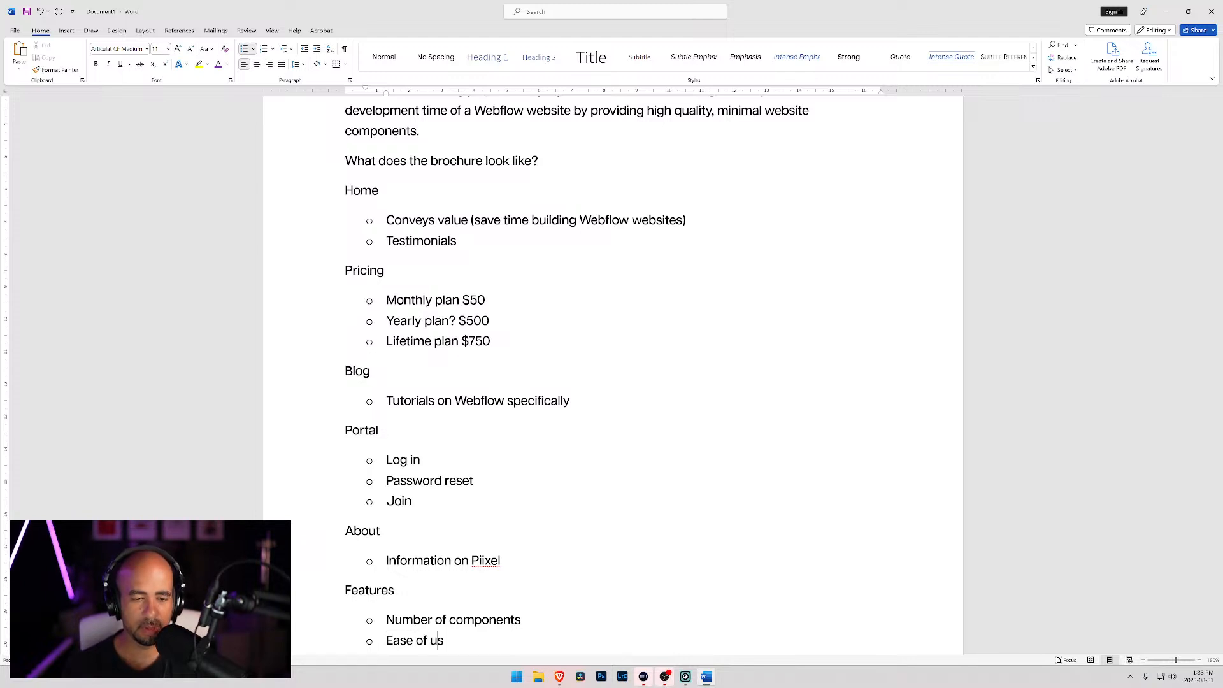
{"action": "type", "text": "e / interg"}
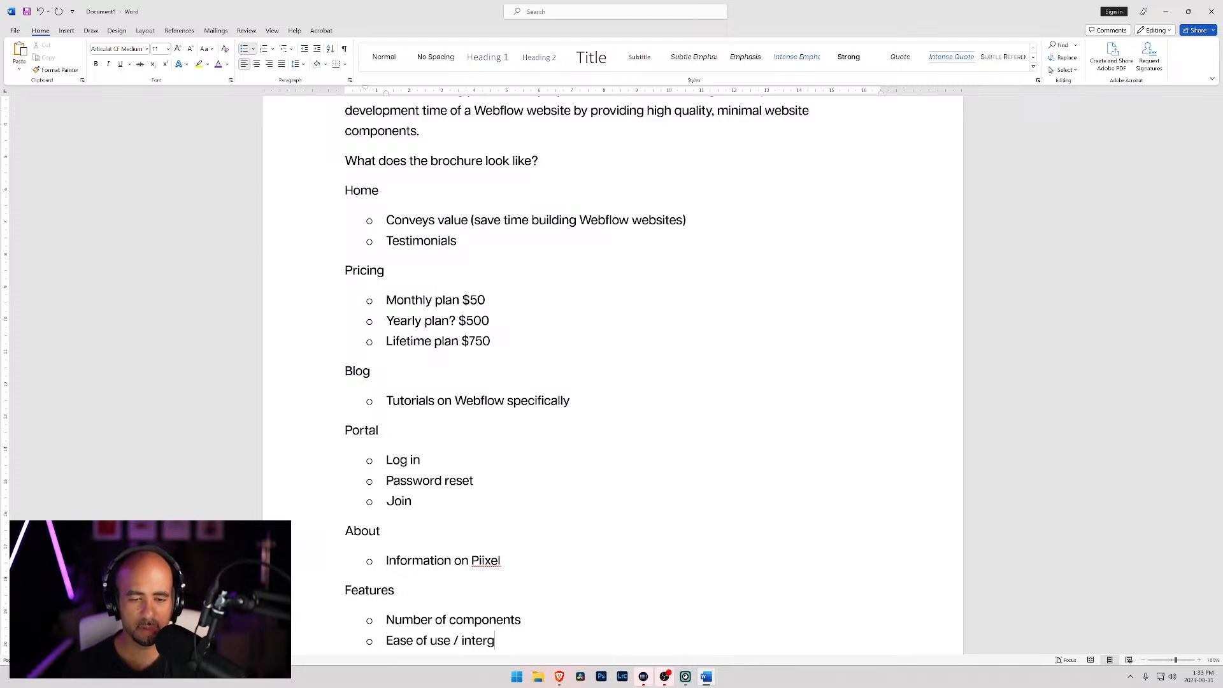
{"action": "type", "text": "ration"}
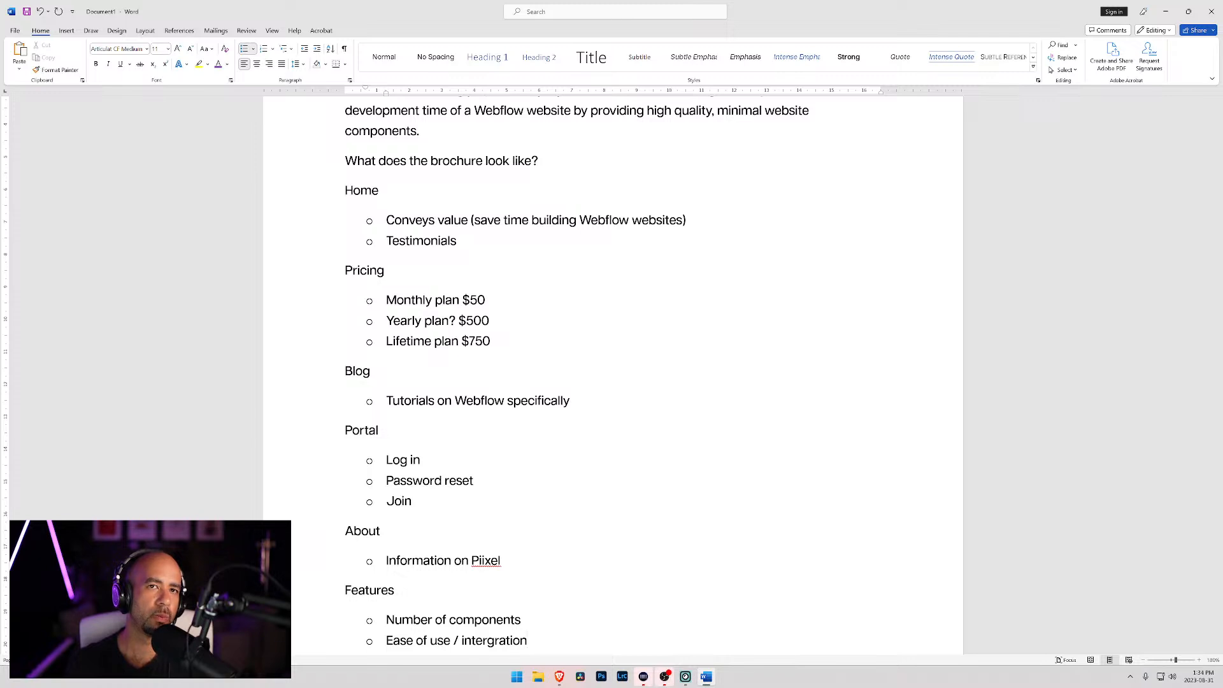
{"action": "key", "text": "Return"}
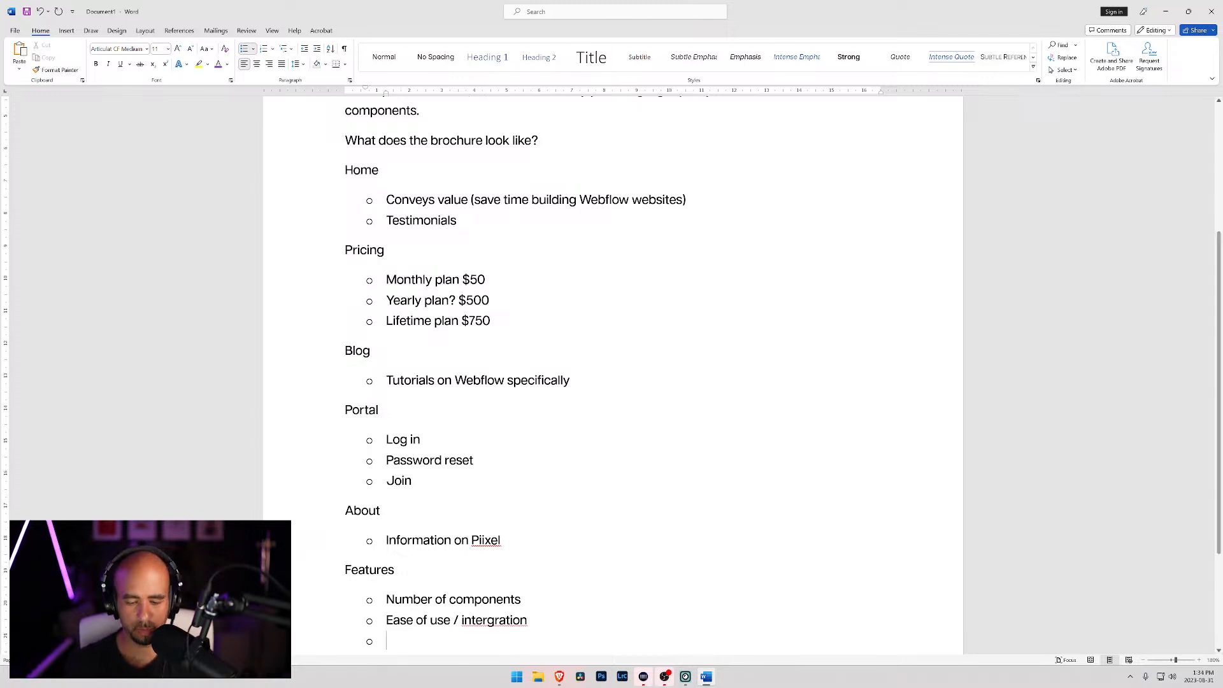
{"action": "type", "text": "Consisten"}
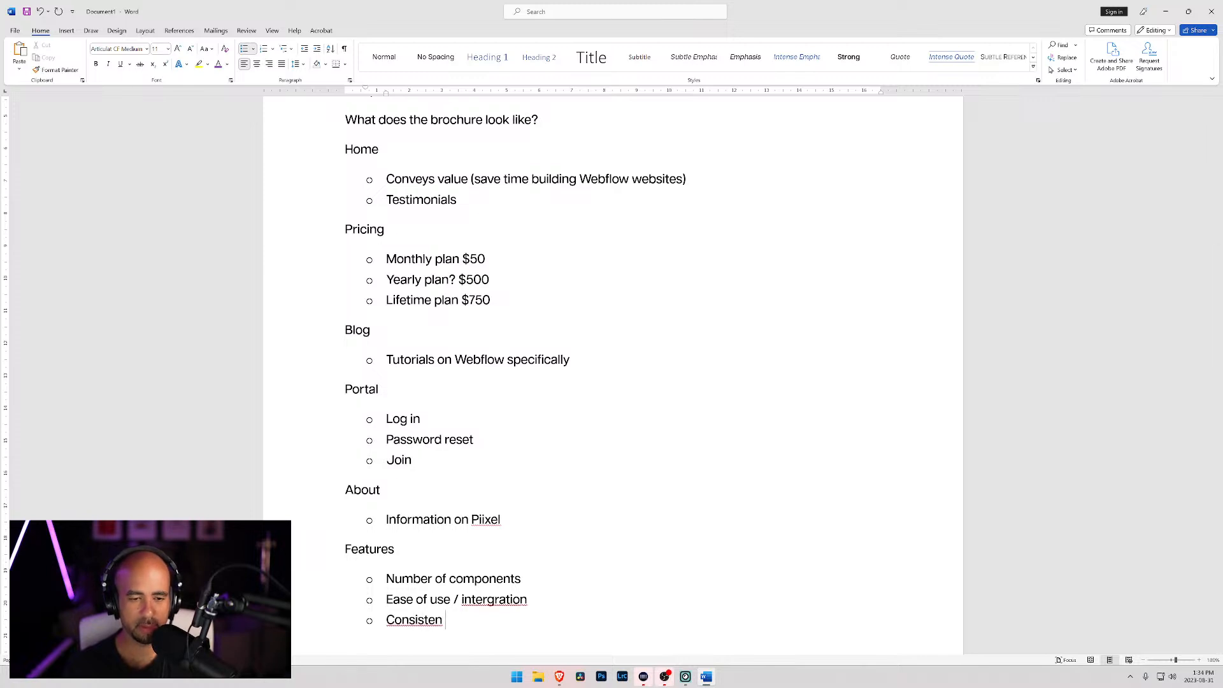
{"action": "key", "text": "BackSpace"}
{"action": "type", "text": "t libra"}
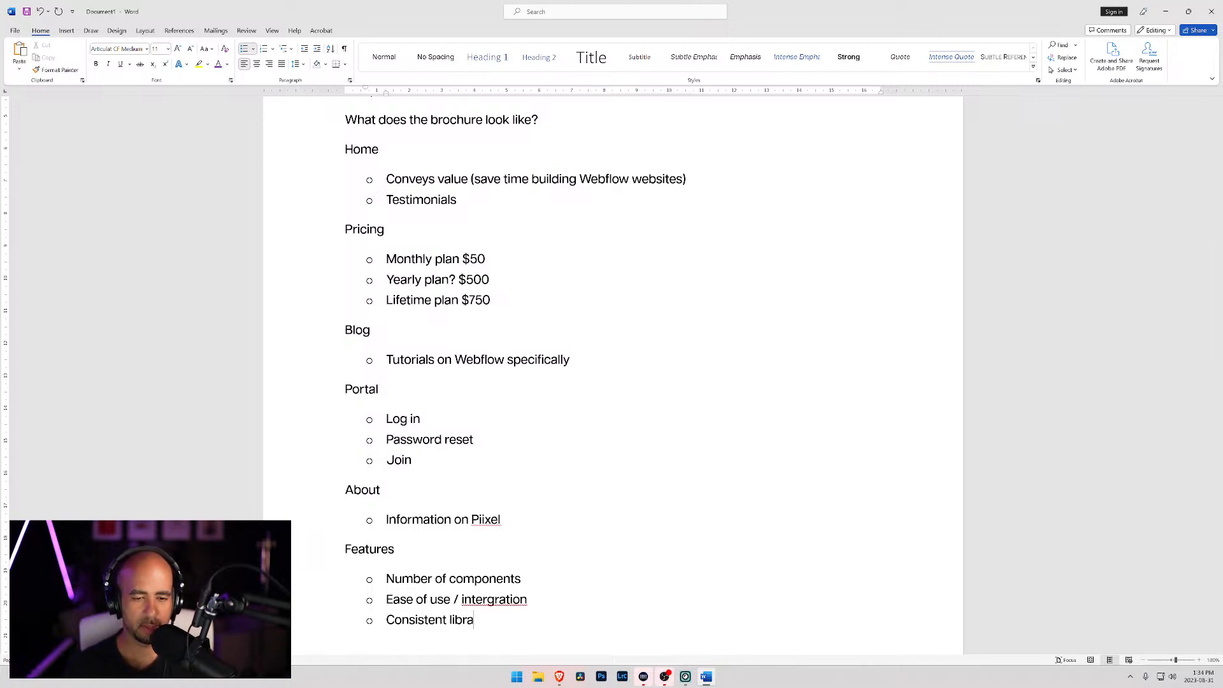
{"action": "type", "text": "ry updates"}
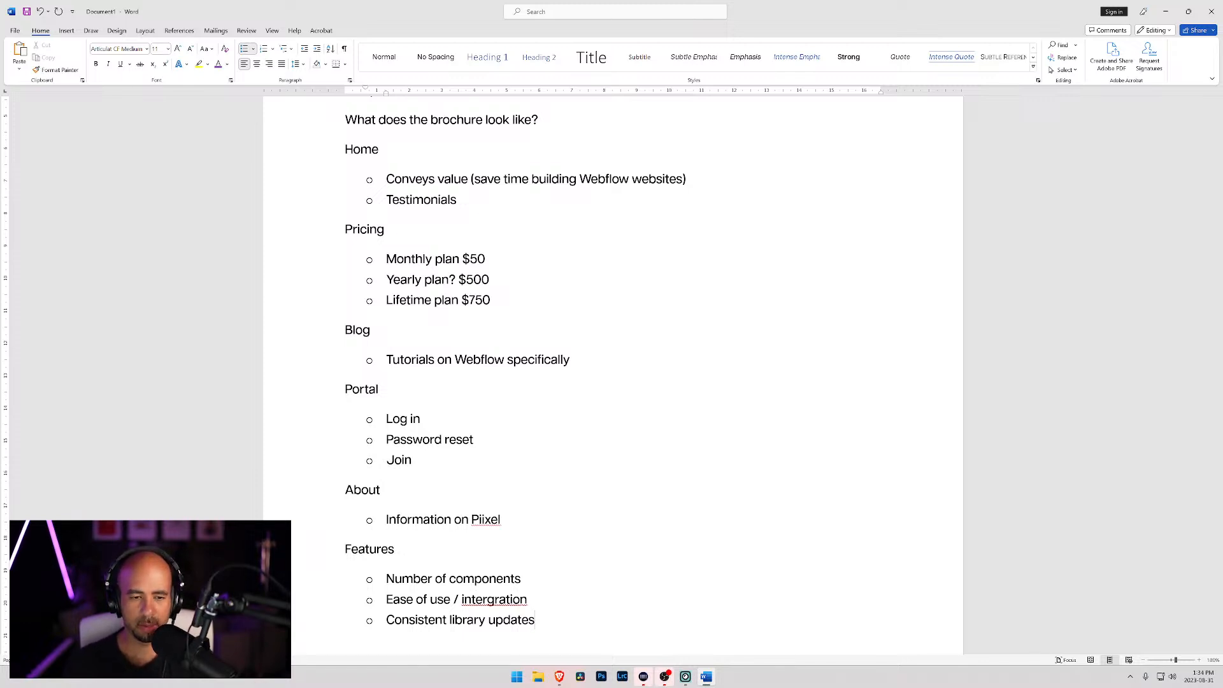
Add an unbulleted "Changelog / Status" line below the Features list, with a bullet under it reading "Updates on nitty-gritty".
{"action": "key", "text": "Return"}
{"action": "type", "text": "Chan"}
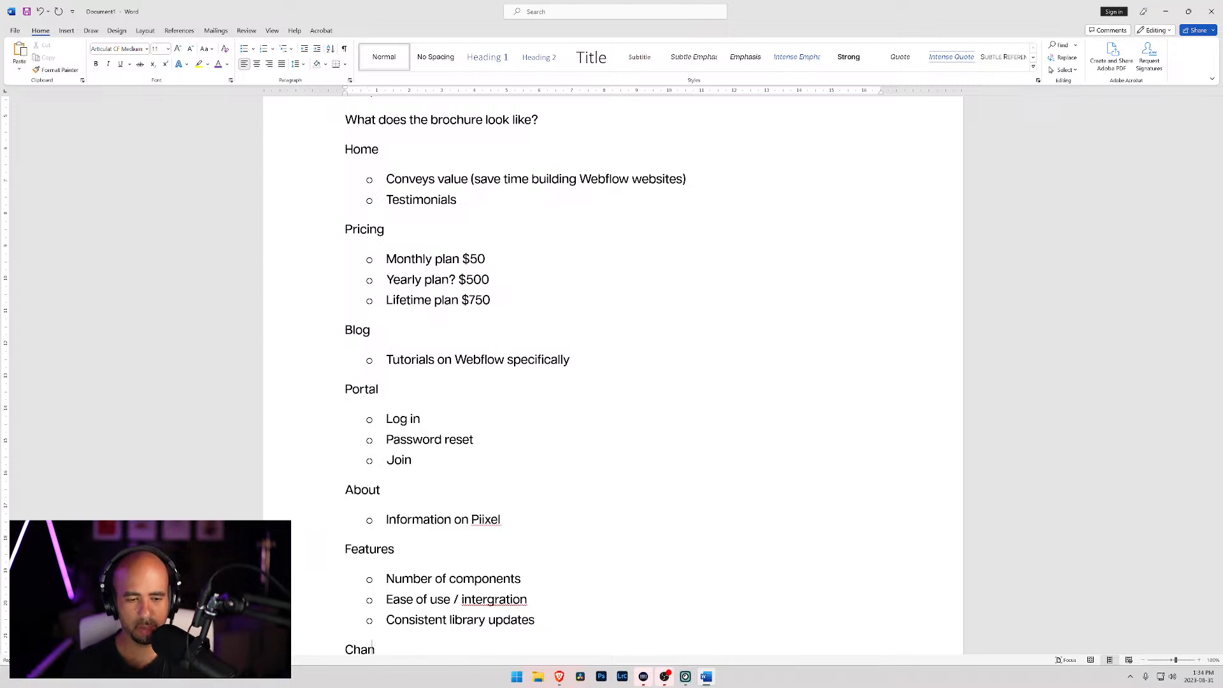
{"action": "type", "text": "gelog"}
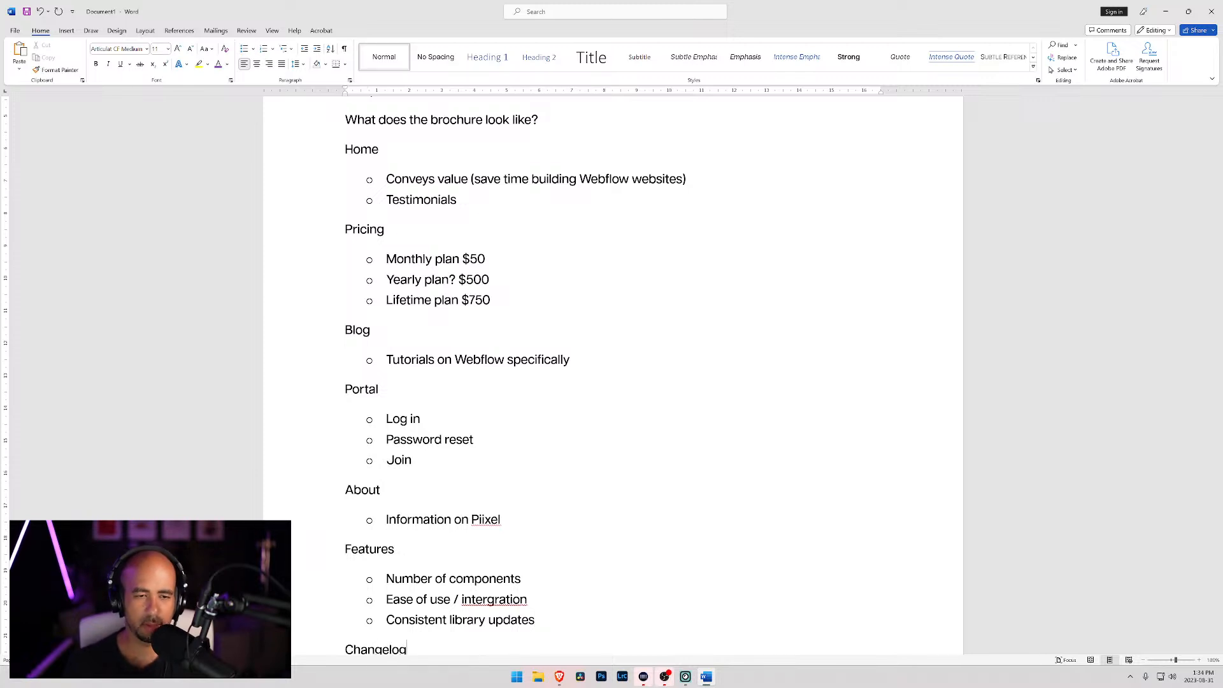
{"action": "type", "text": " / Statu"}
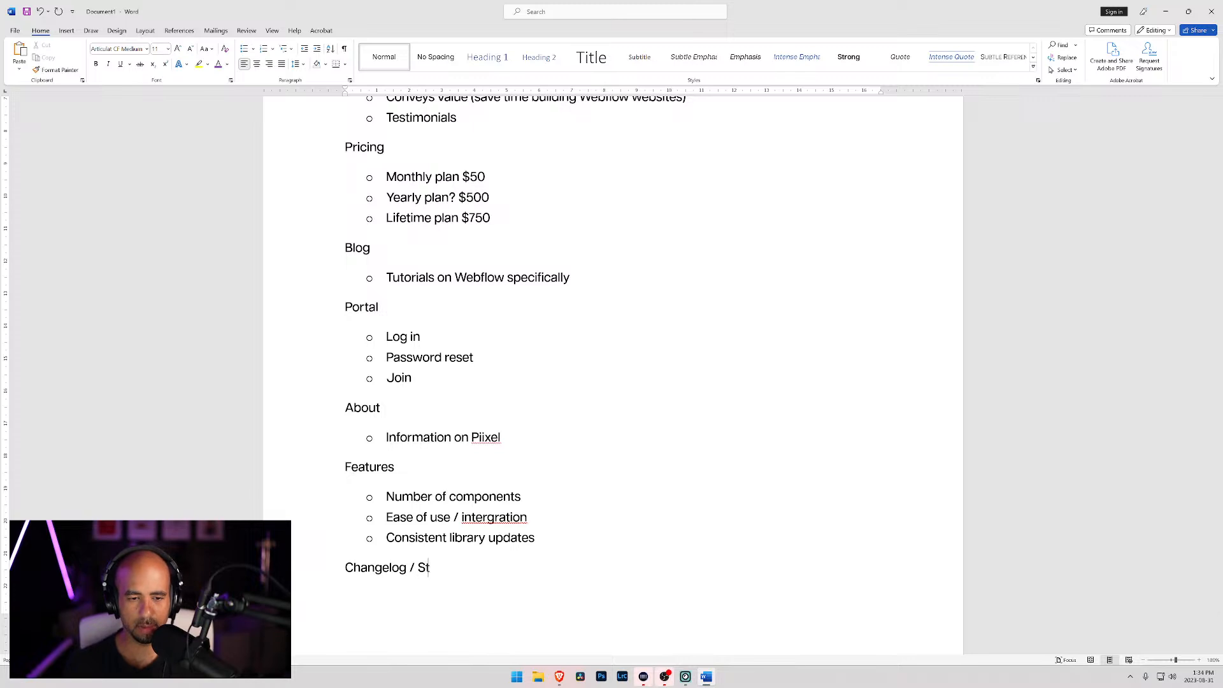
{"action": "key", "text": "BackSpace"}
{"action": "type", "text": "tus"}
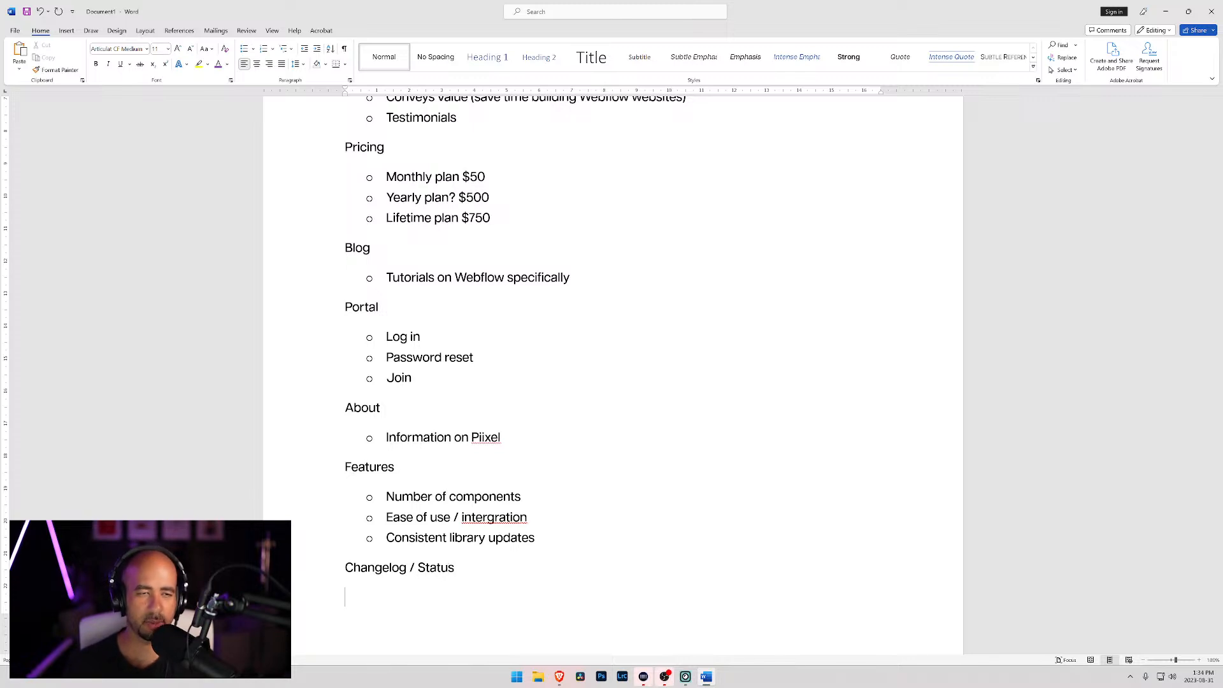
{"action": "left_click", "coordinate": [245, 49]}
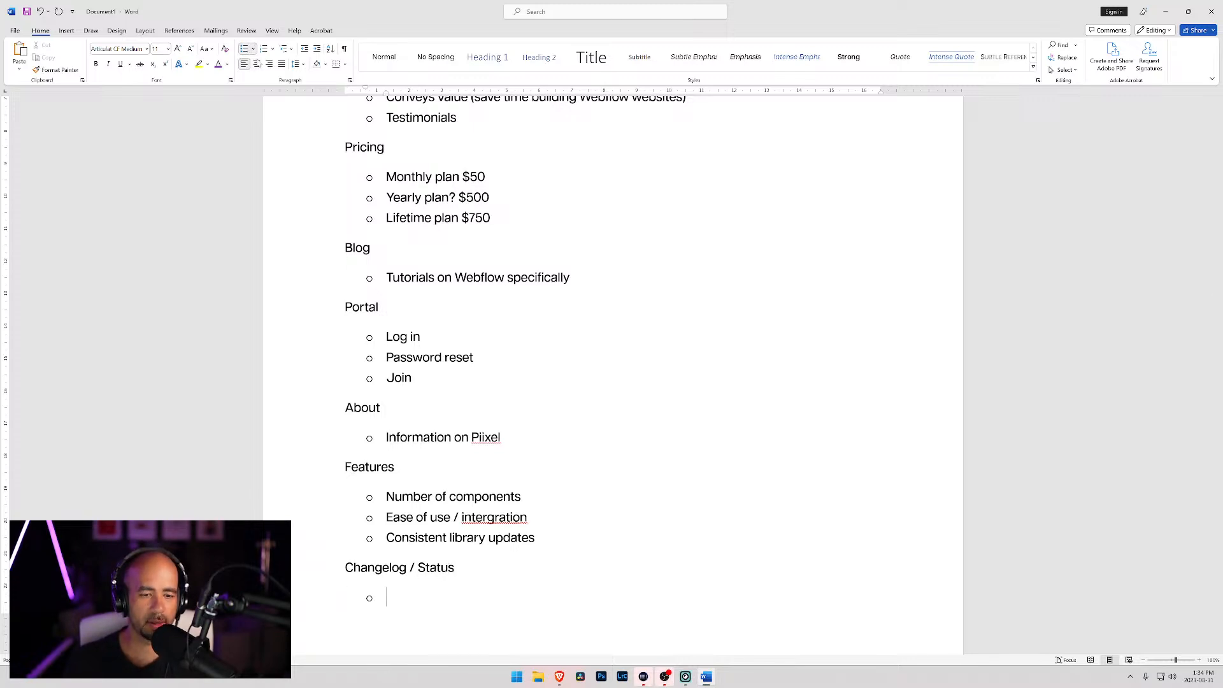
{"action": "type", "text": "Updates on"}
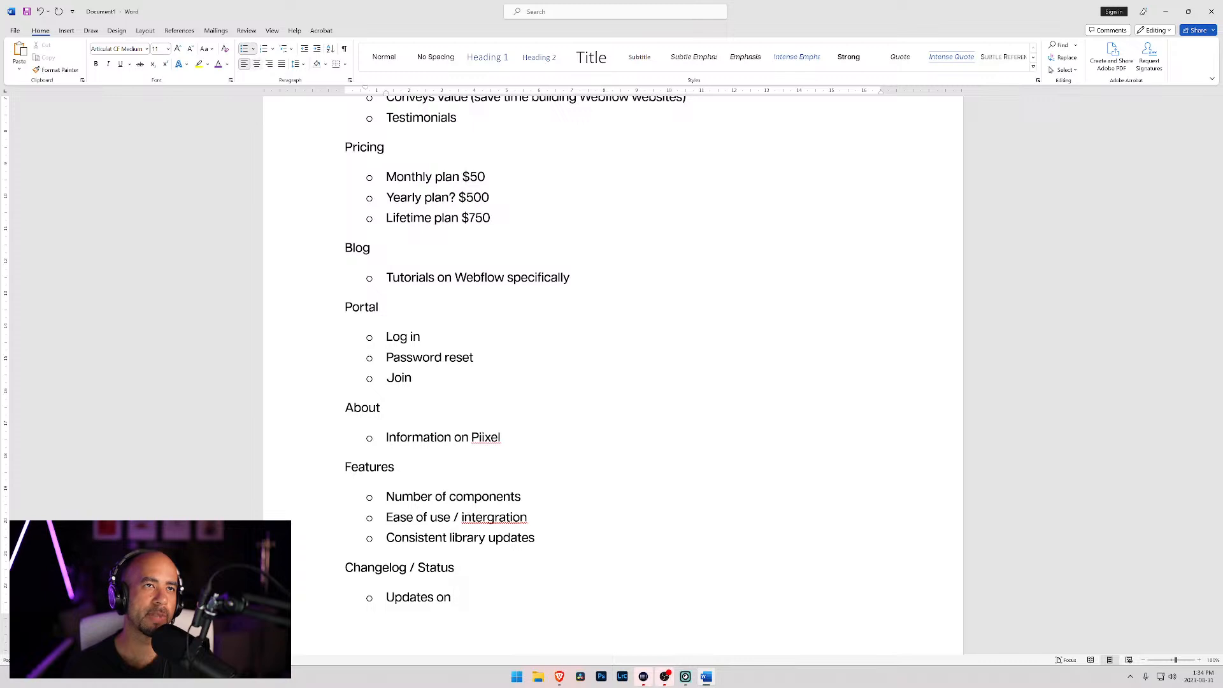
{"action": "type", "text": "nitty-gritty"}
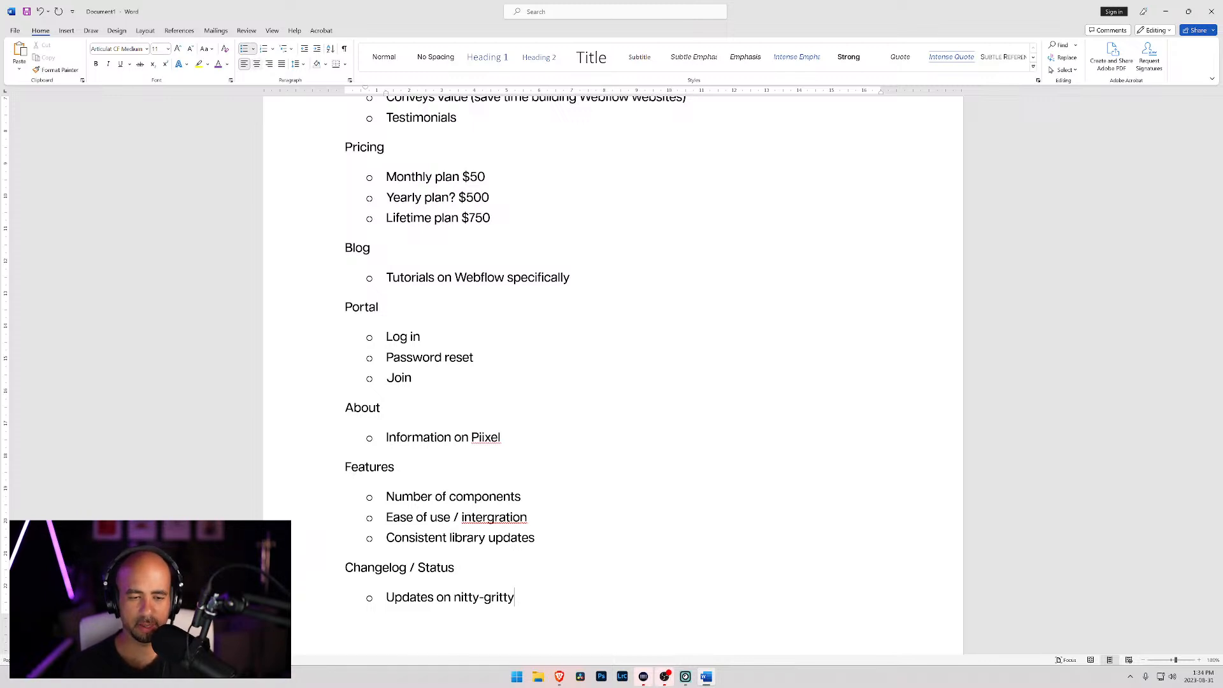
Add an indented sub-bullet under "Updates on nitty-gritty" reading "Class structure / nomenclature".
{"action": "key", "text": "Return"}
{"action": "key", "text": "Tab"}
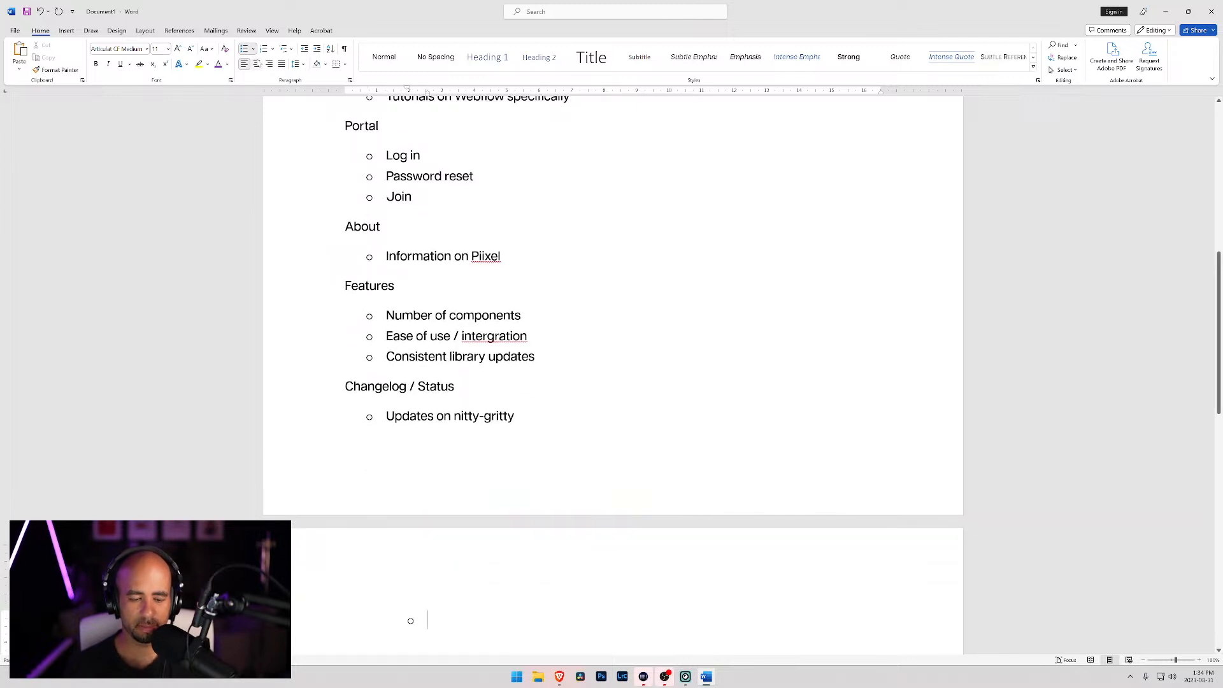
{"action": "type", "text": "Class struc"}
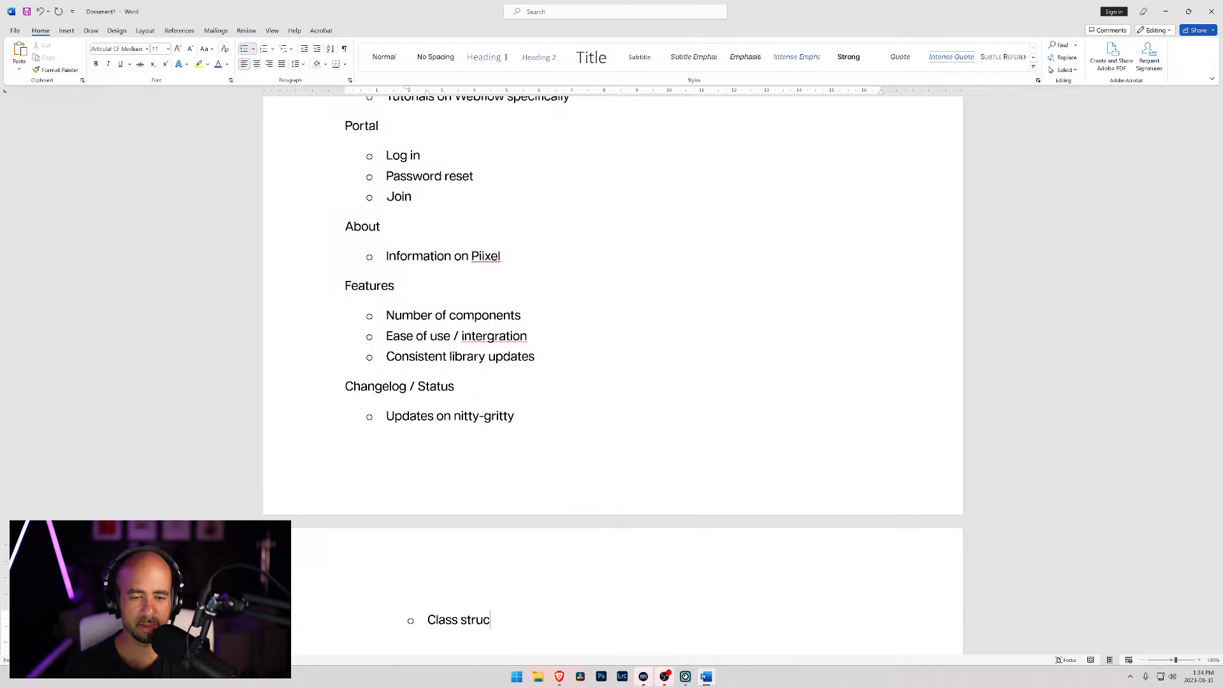
{"action": "type", "text": "ture"}
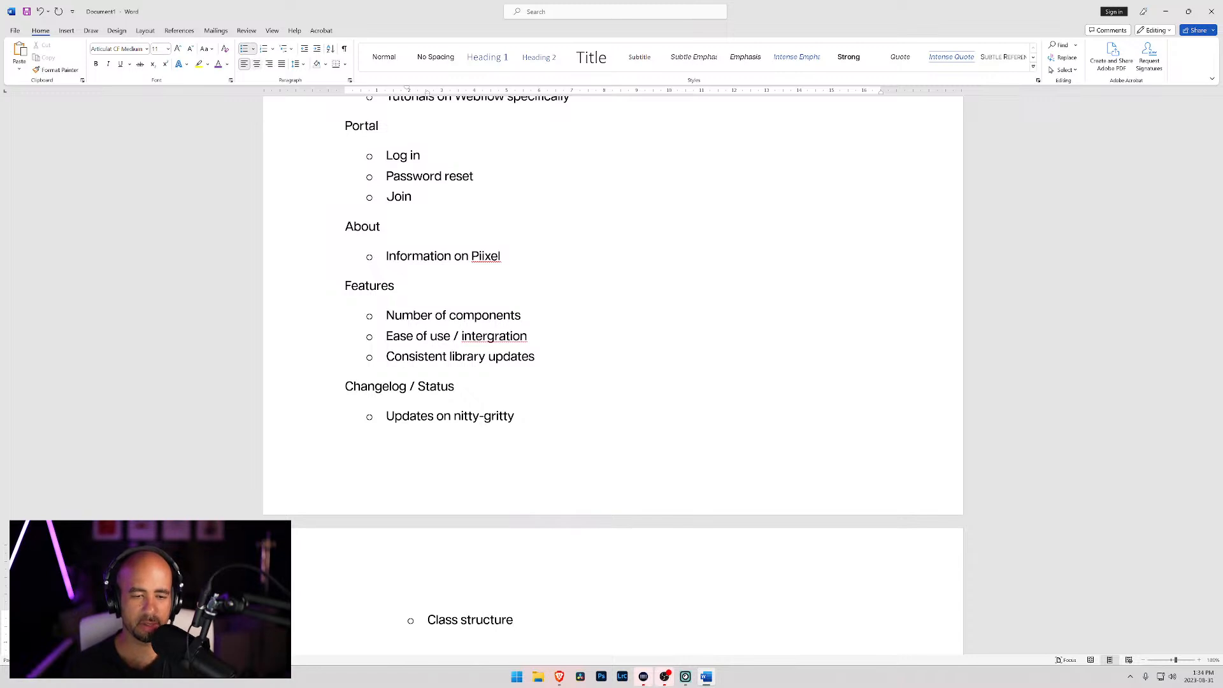
{"action": "type", "text": " / nomenclature"}
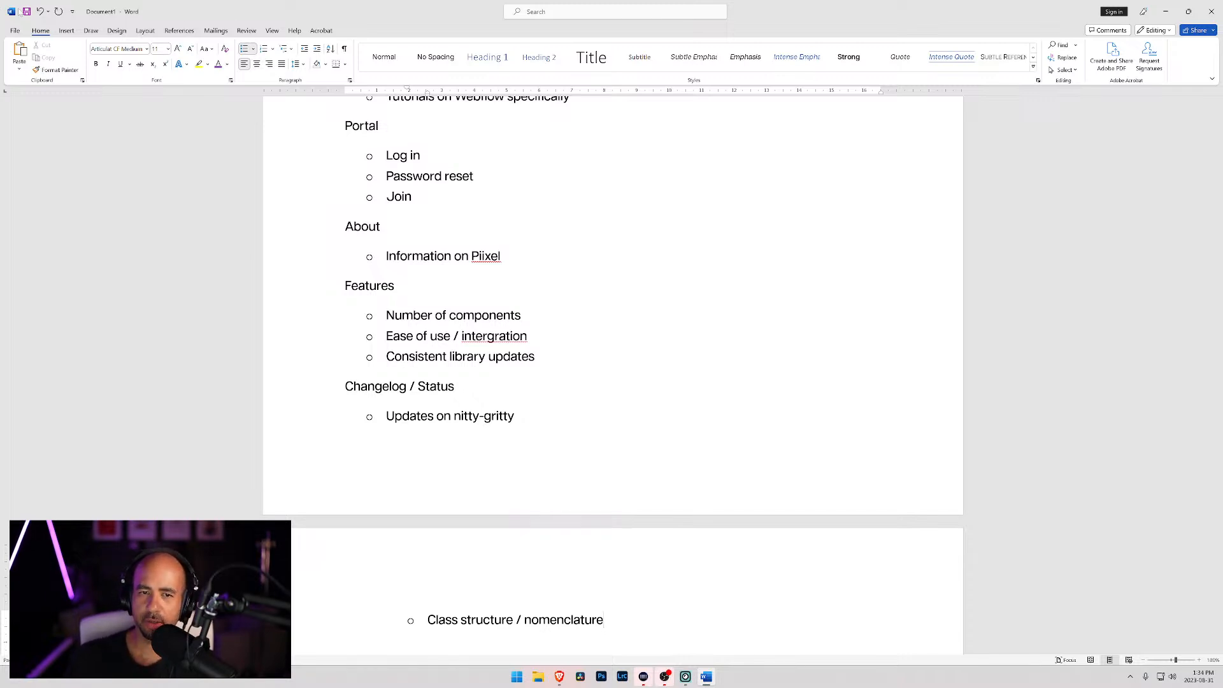
Review the brochure page outline, from the introduction and Home list down to the Changelog / Status list.
{"action": "scroll", "coordinate": [611, 375], "scroll_direction": "up", "scroll_amount": 7}
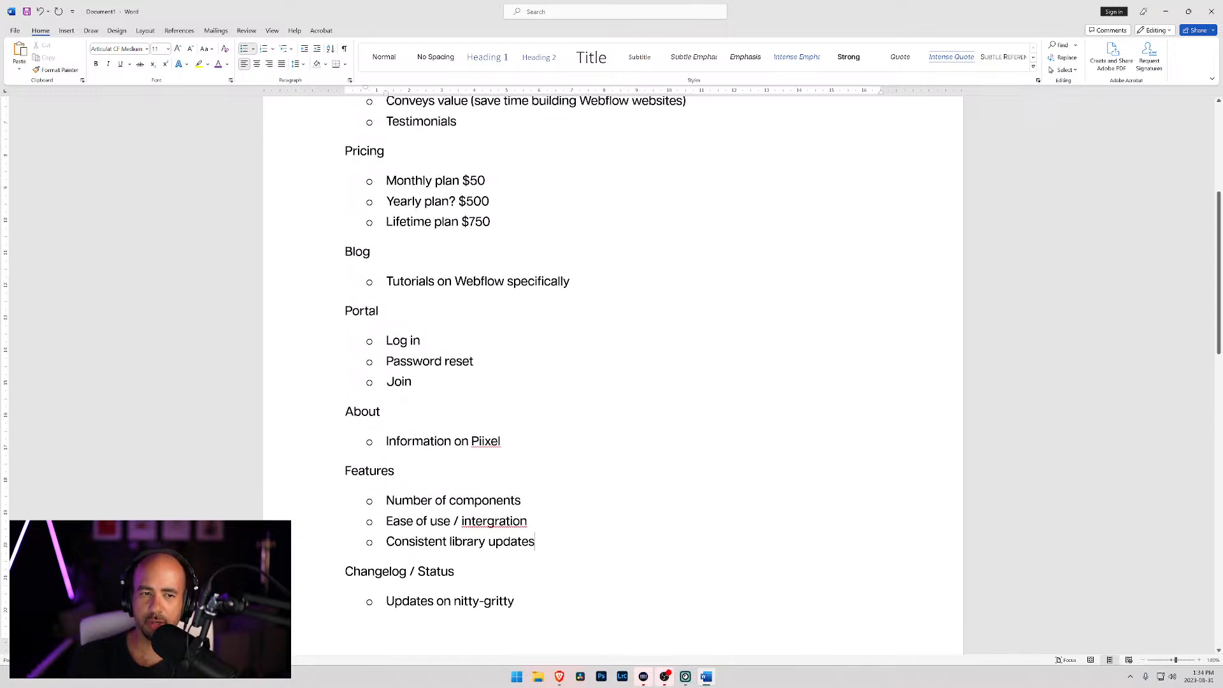
{"action": "scroll", "coordinate": [611, 376], "scroll_direction": "down", "scroll_amount": 1}
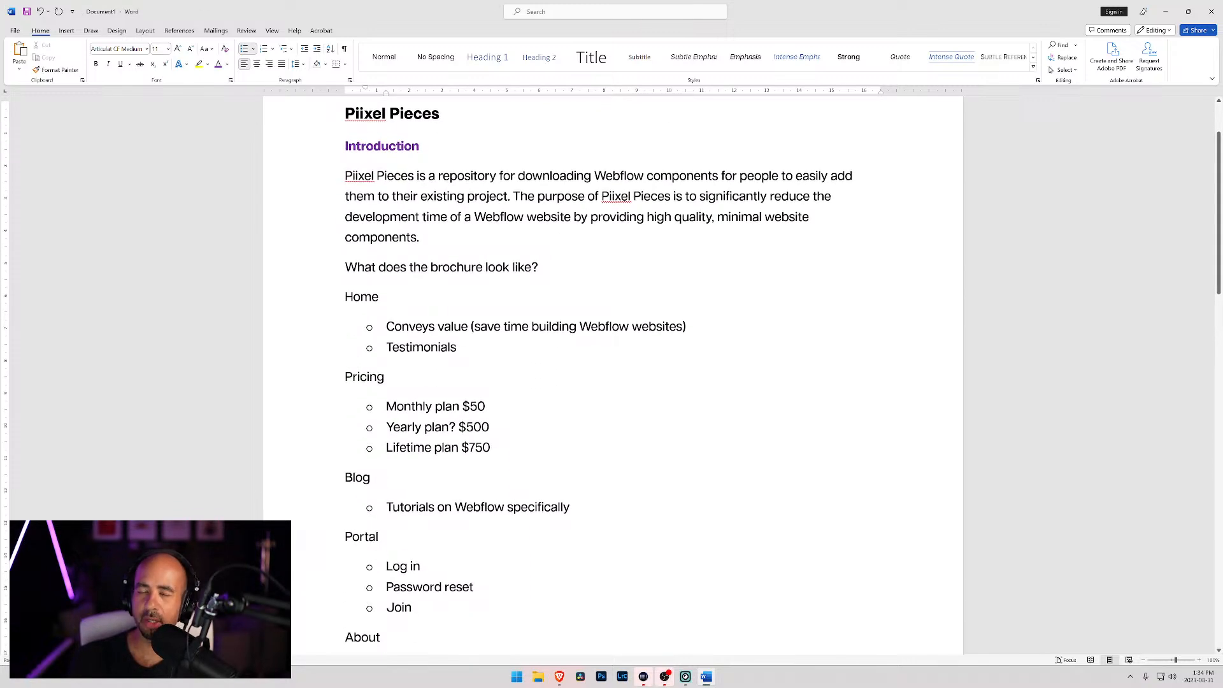
{"action": "scroll", "coordinate": [612, 376], "scroll_direction": "down", "scroll_amount": 1}
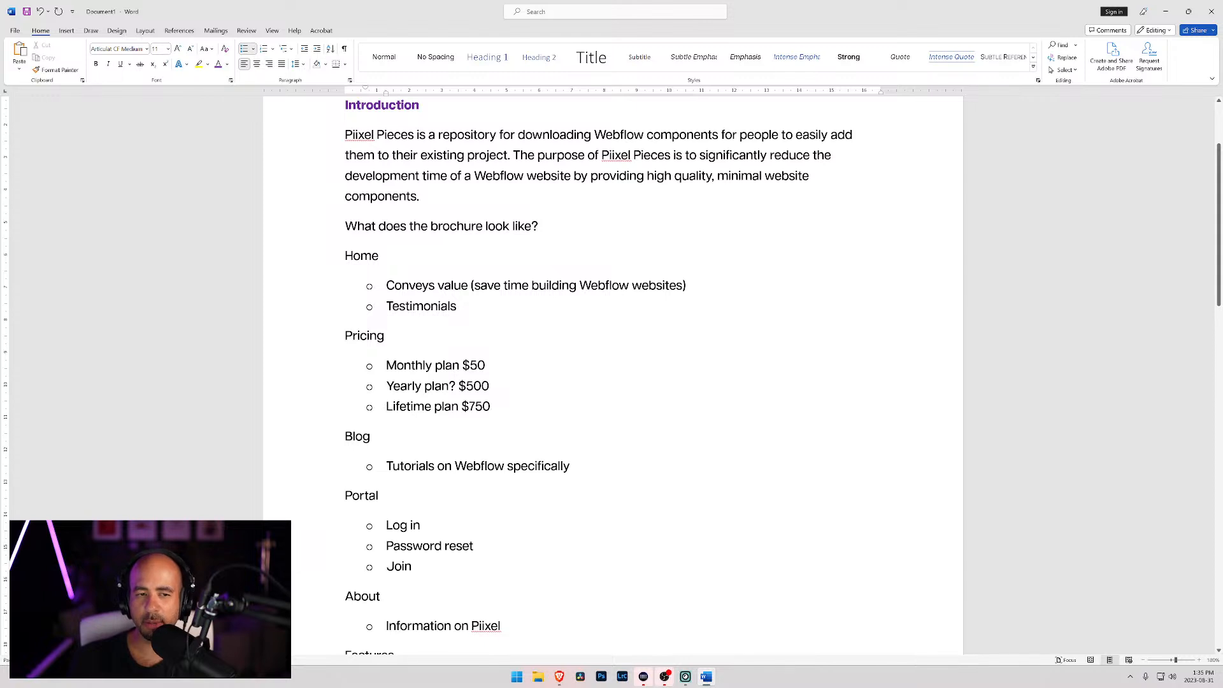
{"action": "scroll", "coordinate": [611, 375], "scroll_direction": "down", "scroll_amount": 2}
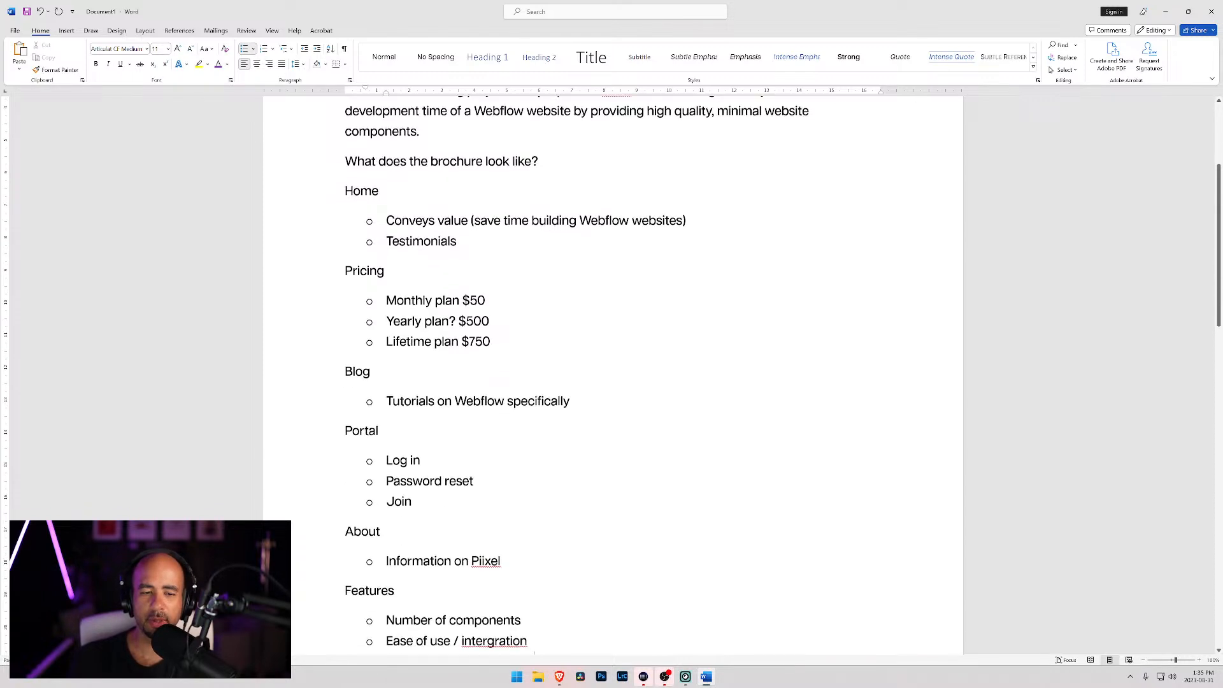
{"action": "scroll", "coordinate": [612, 376], "scroll_direction": "up", "scroll_amount": 2}
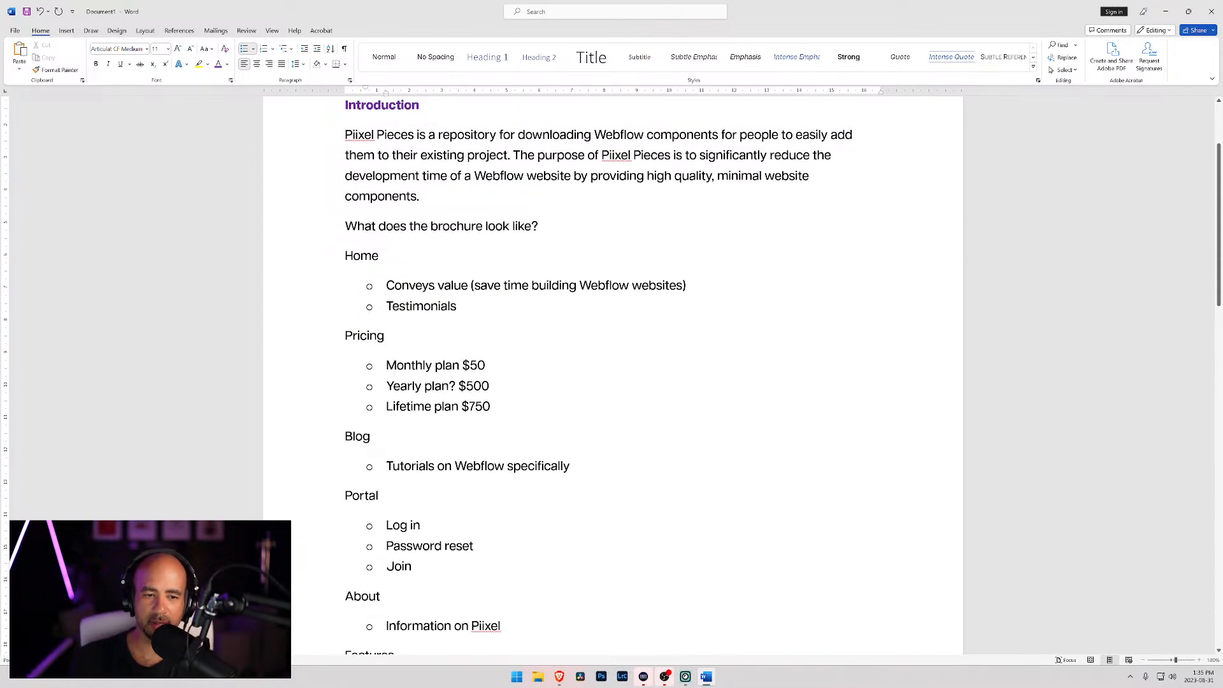
{"action": "scroll", "coordinate": [611, 375], "scroll_direction": "down", "scroll_amount": 2}
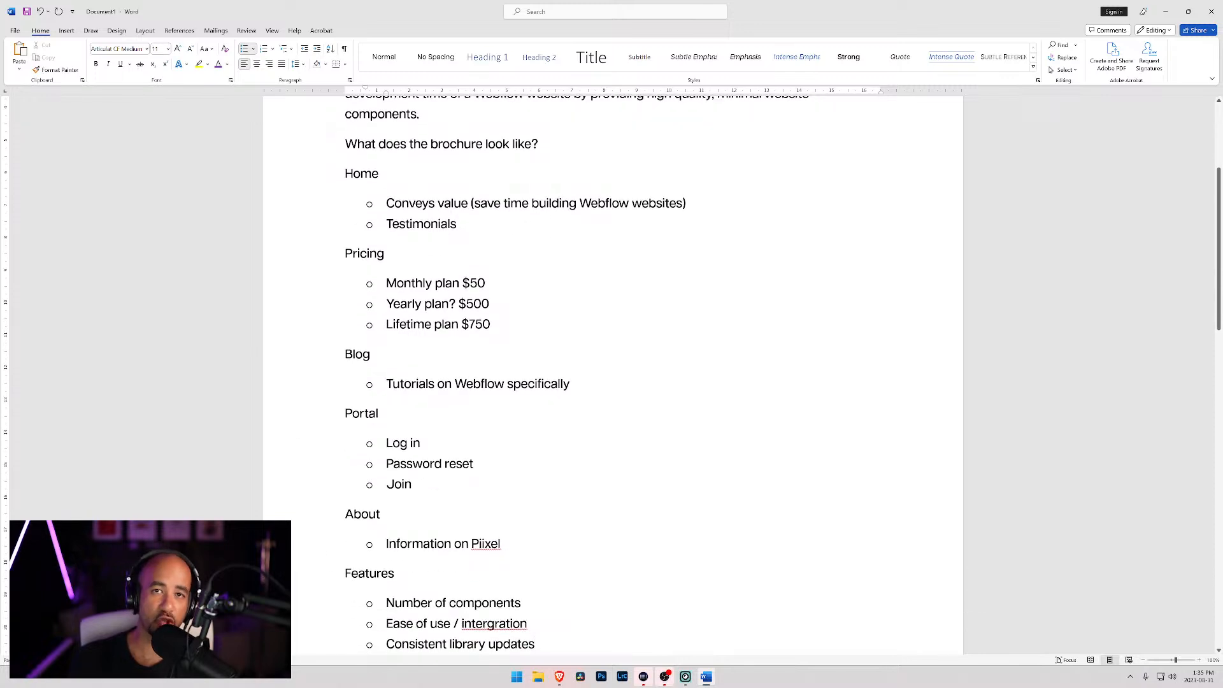
{"action": "scroll", "coordinate": [612, 376], "scroll_direction": "down", "scroll_amount": 10}
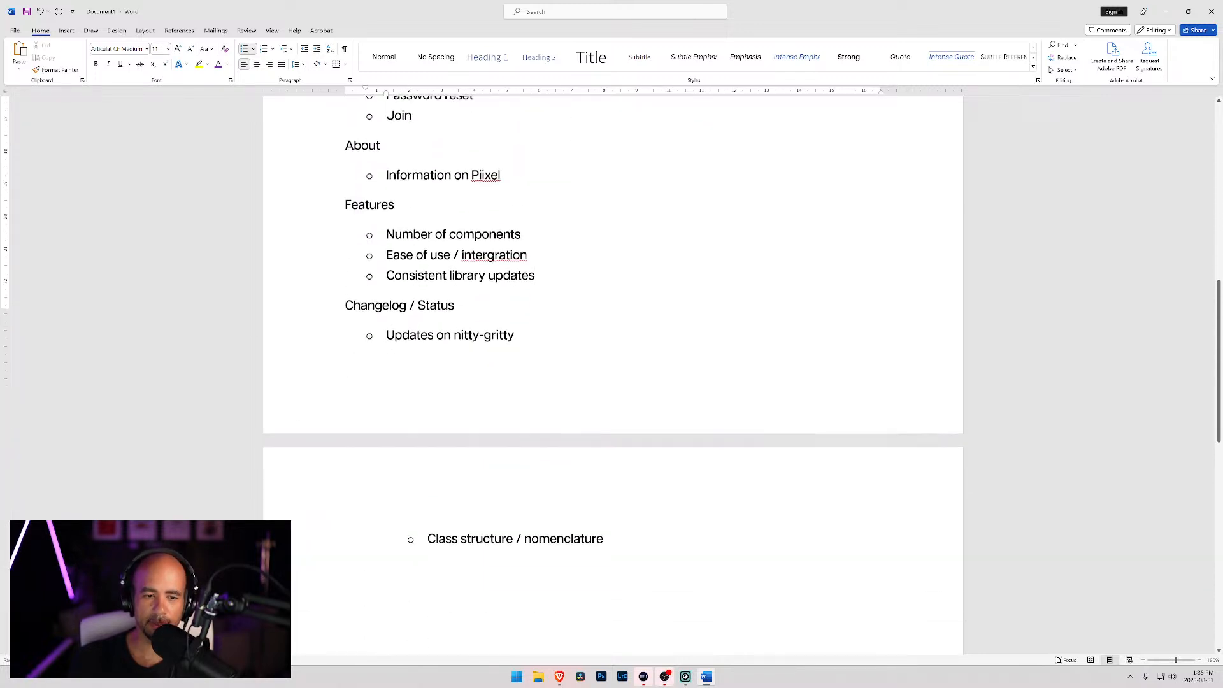
{"action": "scroll", "coordinate": [612, 376], "scroll_direction": "up", "scroll_amount": 7}
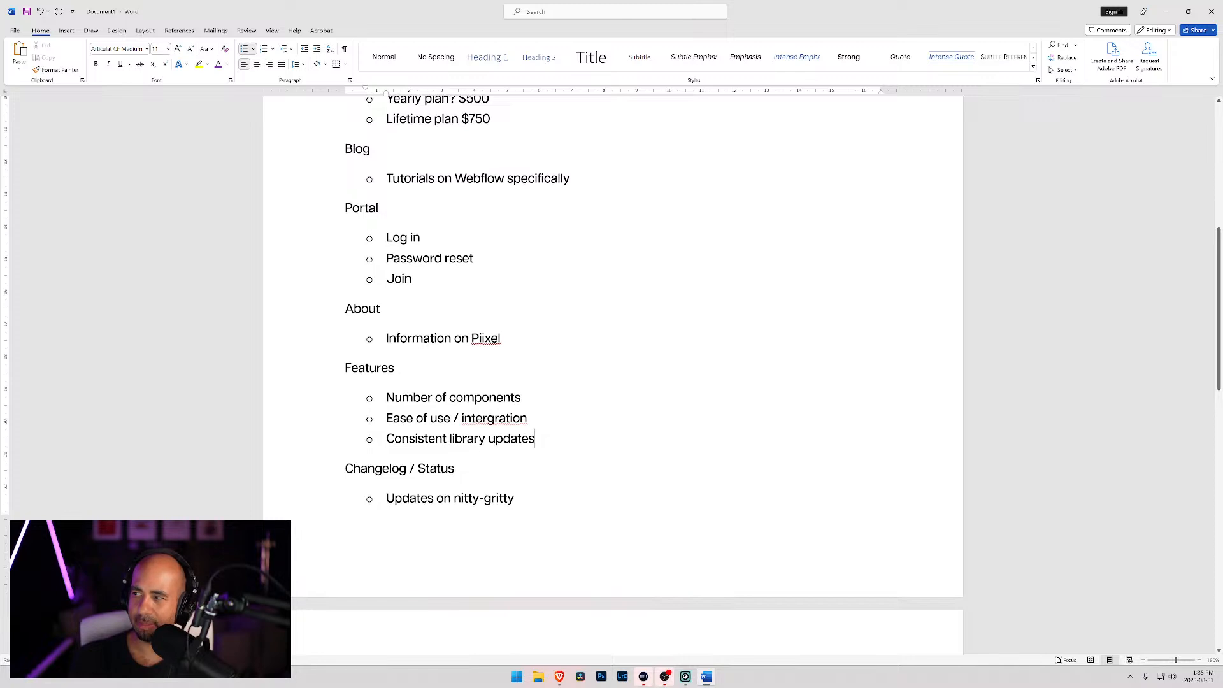
Format the line "What does the brochure look like?" in purple with the Articulat CF Extra Bold font, like the Introduction heading.
{"action": "scroll", "coordinate": [611, 375], "scroll_direction": "up", "scroll_amount": 9}
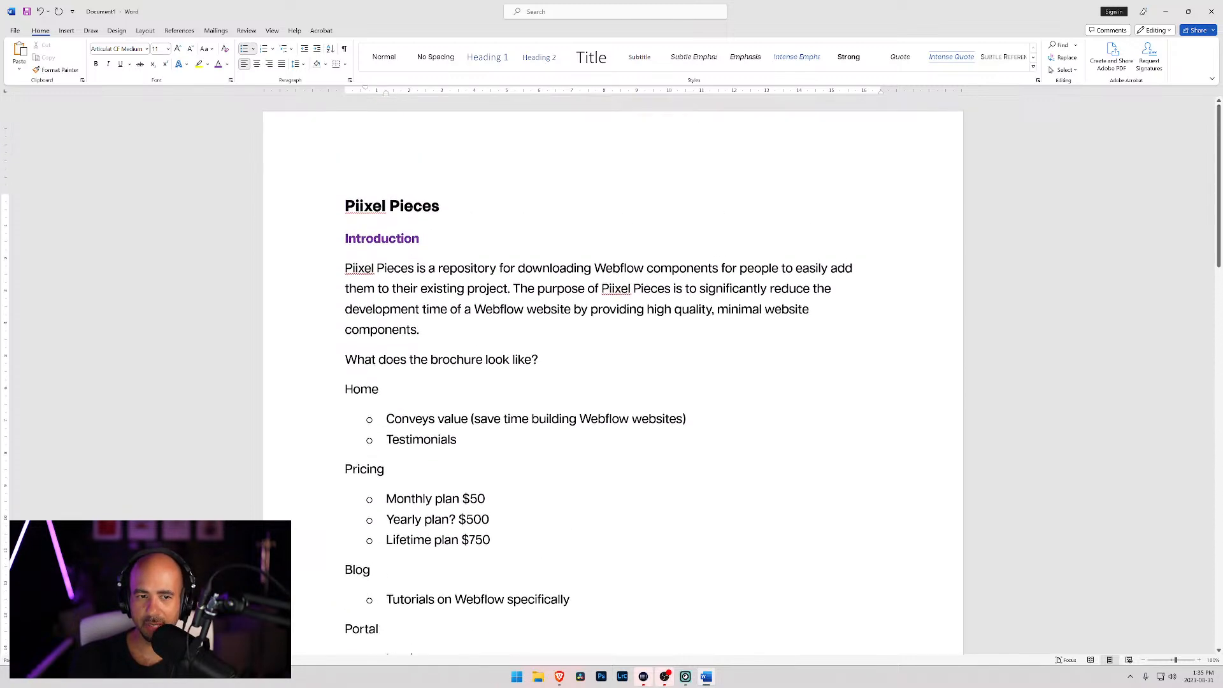
{"action": "left_click_drag", "start_coordinate": [541, 360], "coordinate": [345, 361]}
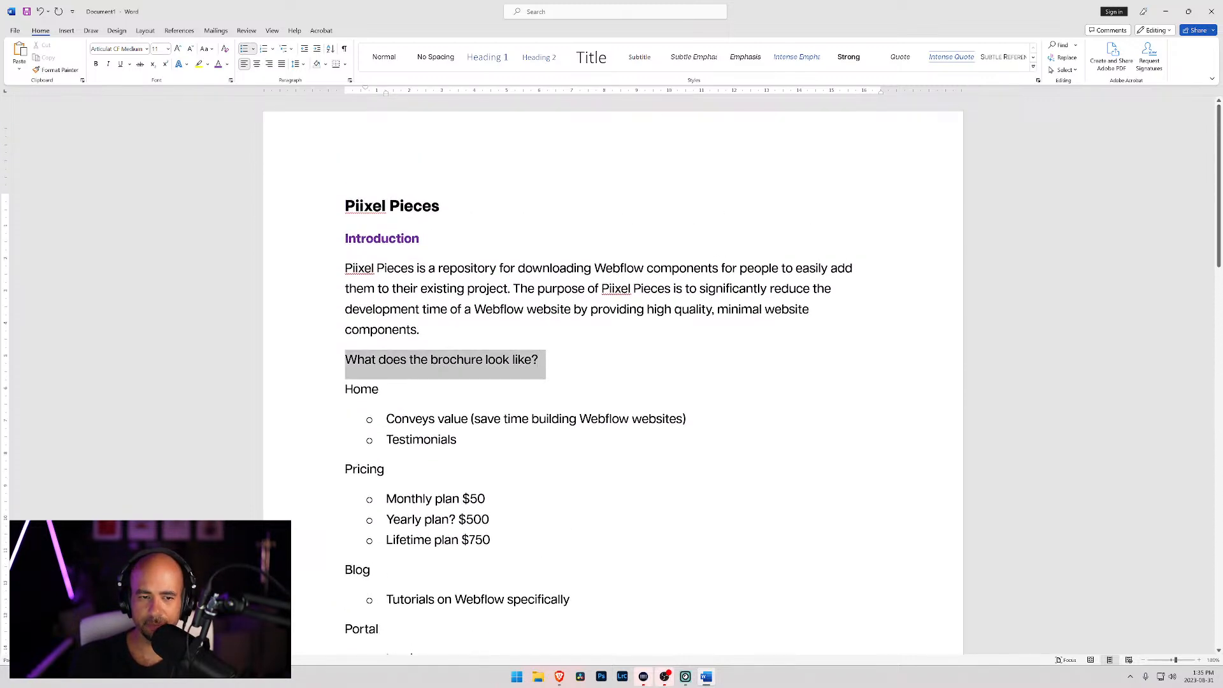
{"action": "left_click", "coordinate": [396, 340]}
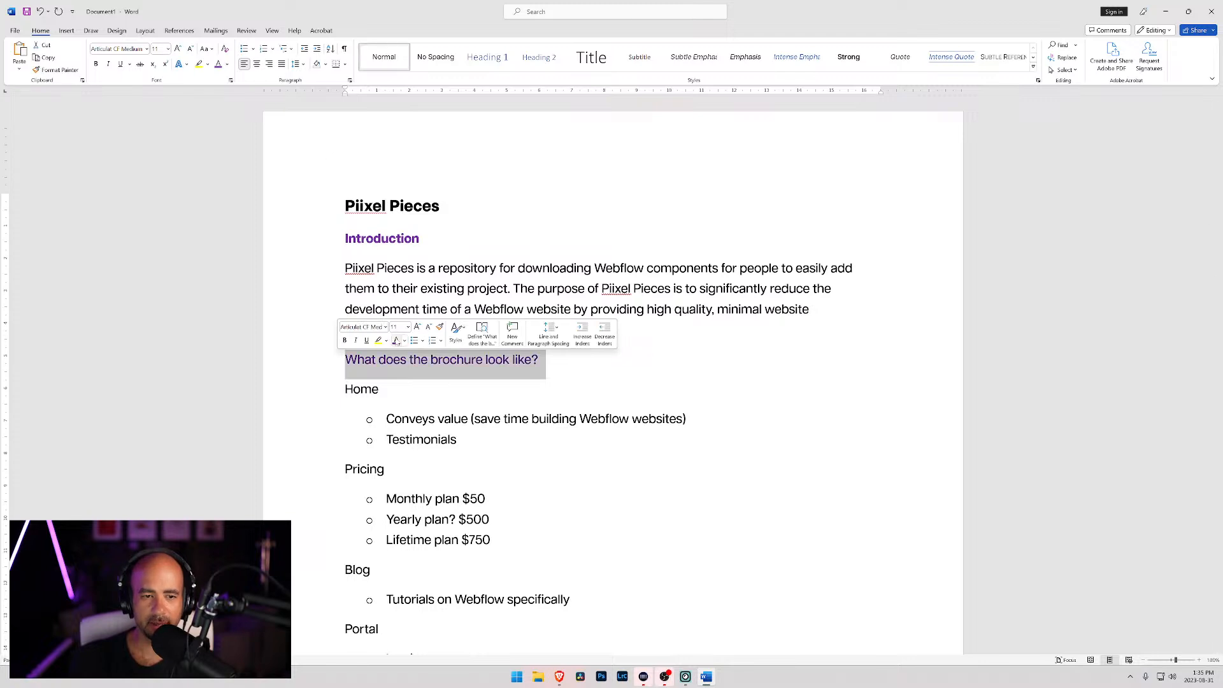
{"action": "left_click", "coordinate": [386, 326]}
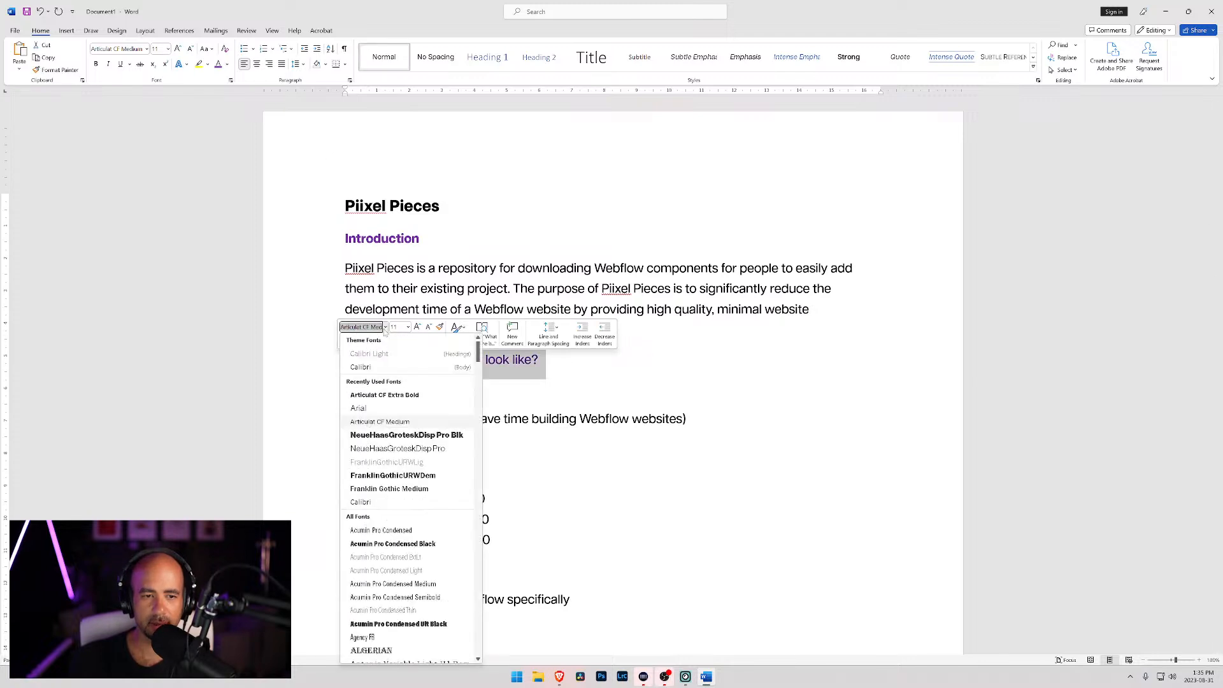
{"action": "left_click", "coordinate": [391, 395]}
Add an unbulleted line reading "What does the application look like?" below the "Class structure / nomenclature" sub-bullet.
{"action": "scroll", "coordinate": [392, 396], "scroll_direction": "down", "scroll_amount": 9}
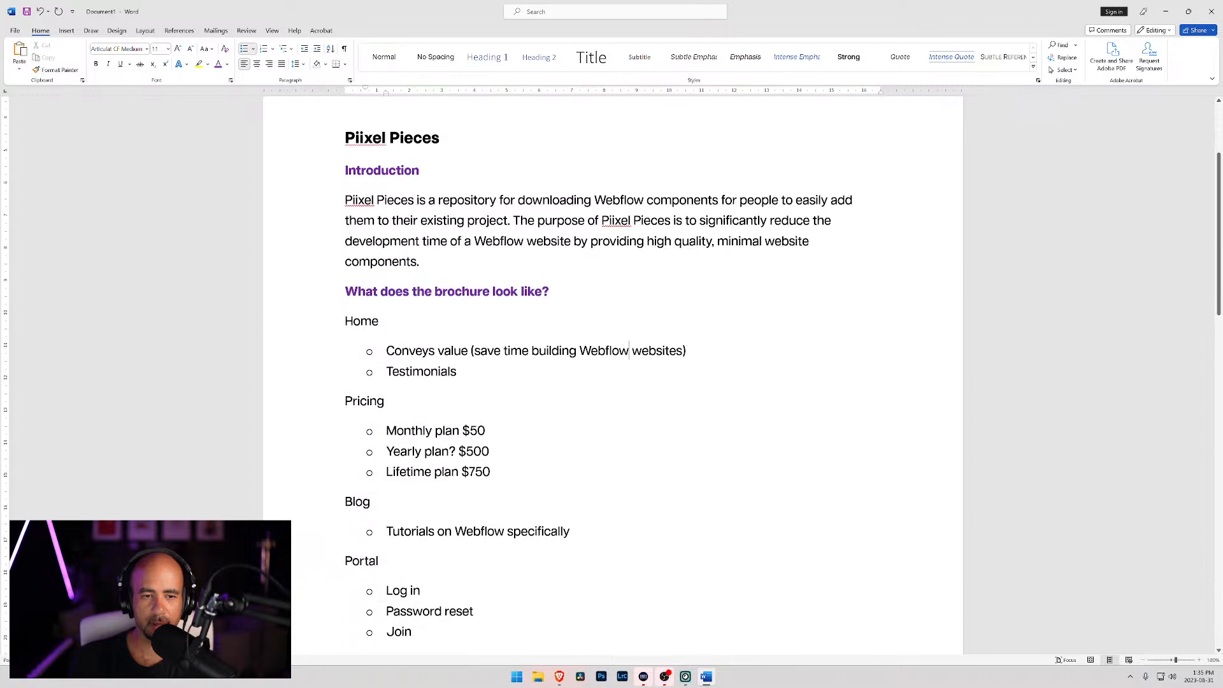
{"action": "scroll", "coordinate": [486, 467], "scroll_direction": "down", "scroll_amount": 1}
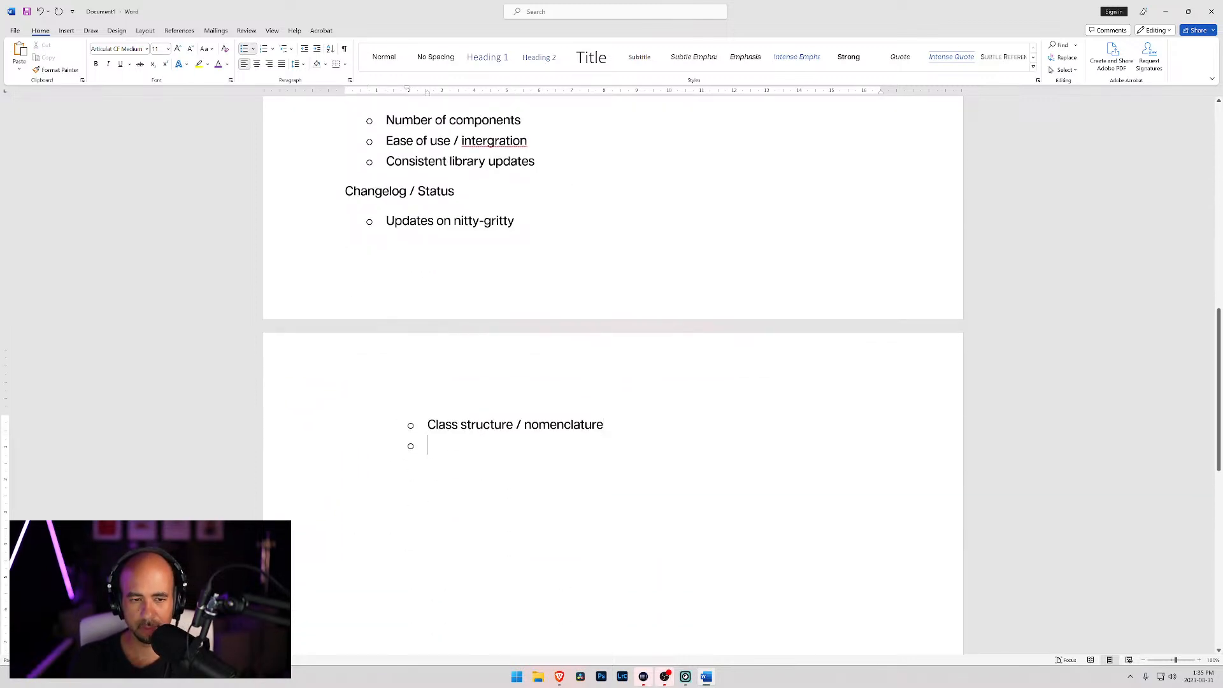
{"action": "key", "text": "Return"}
{"action": "type", "text": "What"}
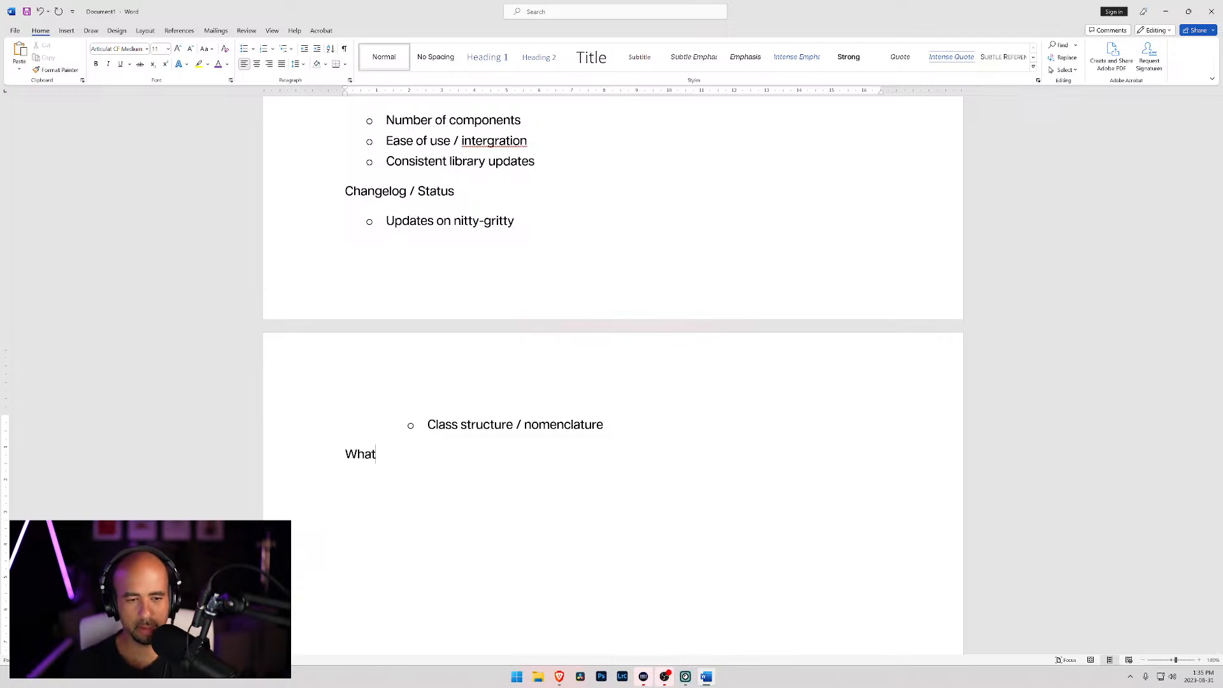
{"action": "type", "text": " does the app"}
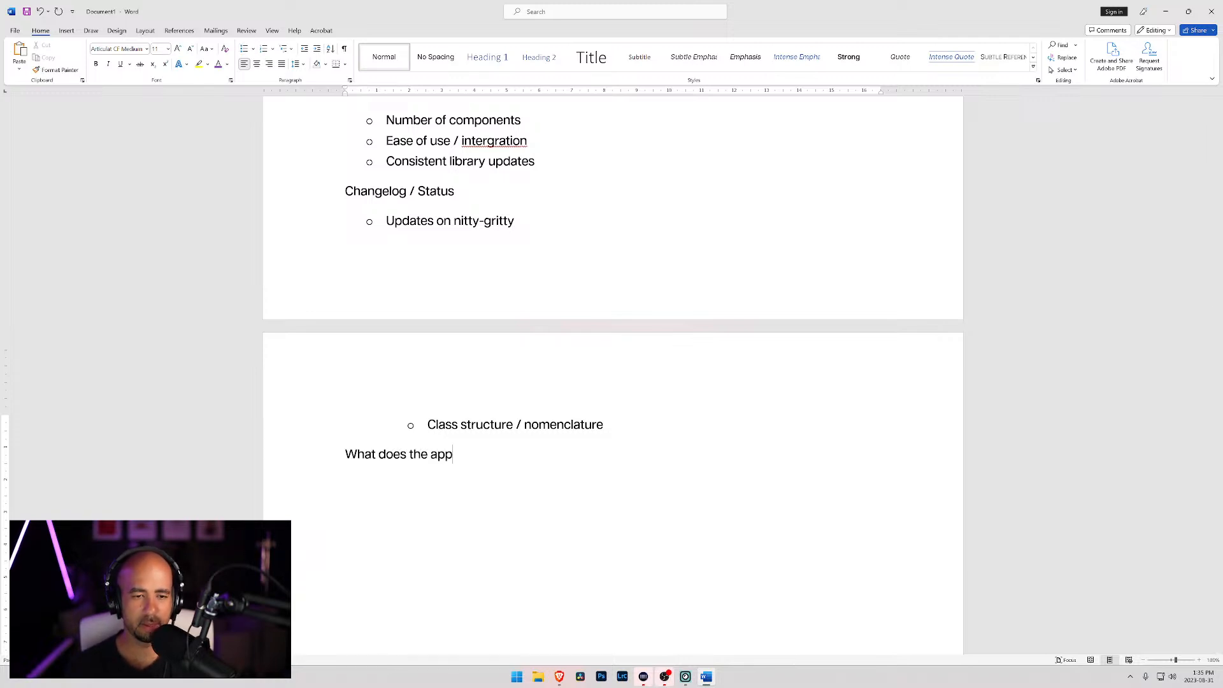
{"action": "type", "text": "lication look like? "}
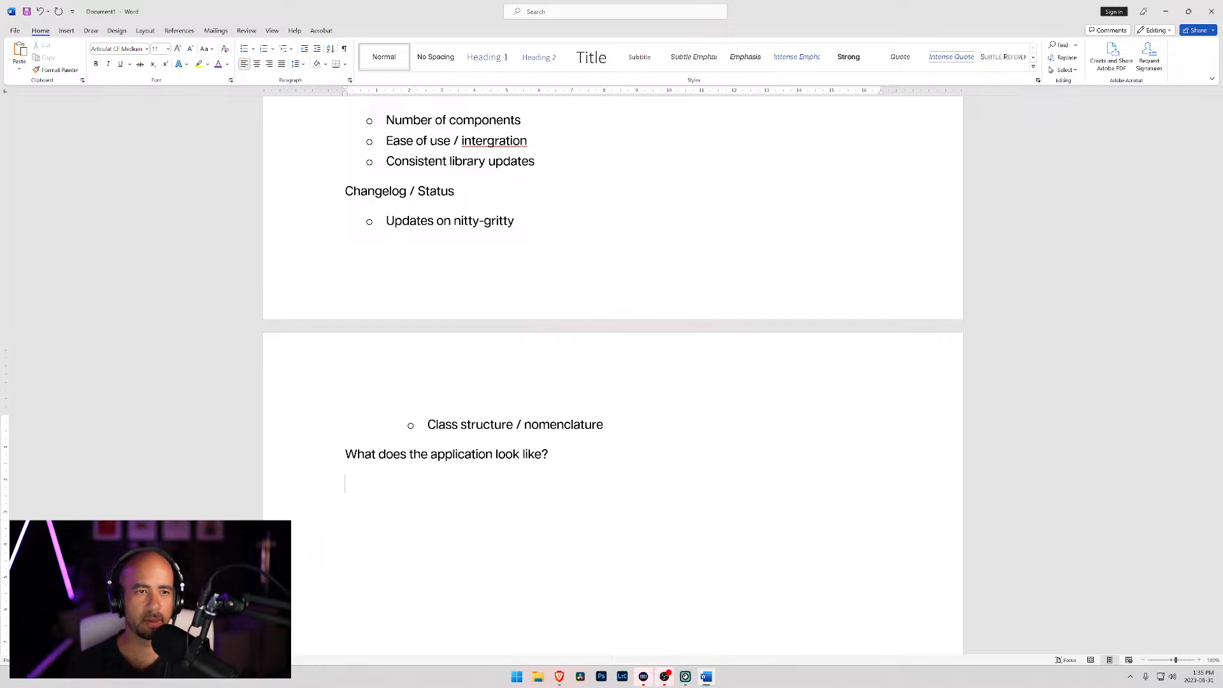
Add a "Dashboard" line below the application question, with a bullet under it reading "Navigation panel to select component".
{"action": "type", "text": "Dashboard"}
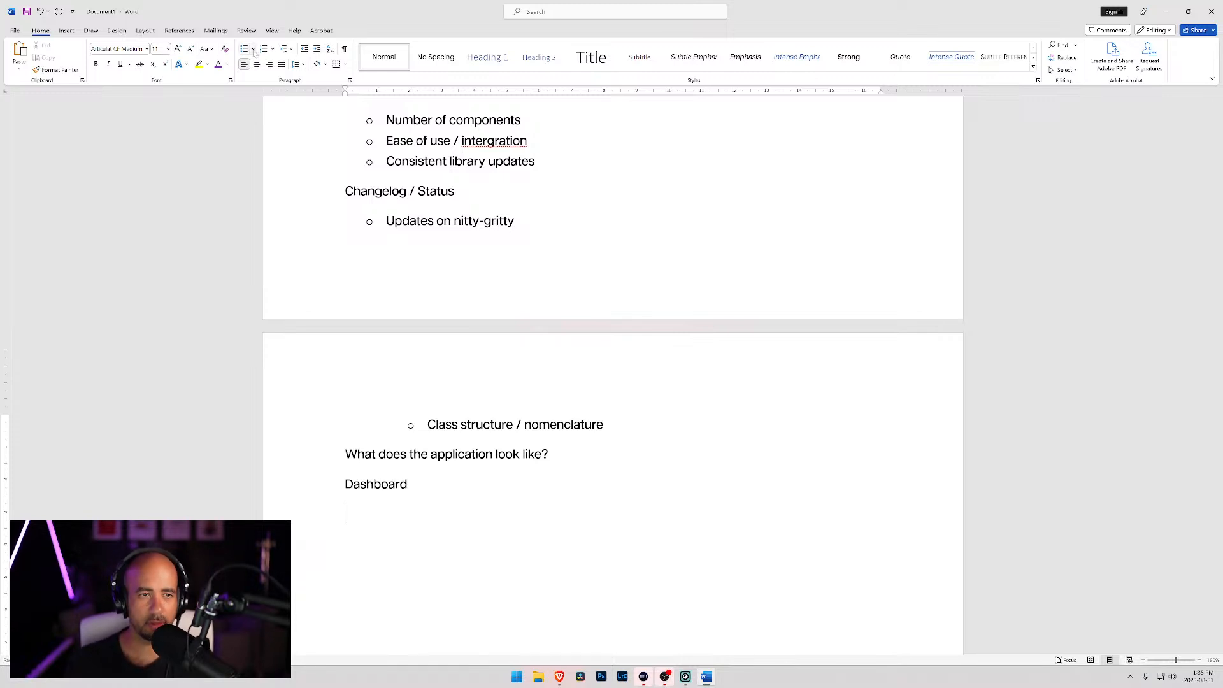
{"action": "left_click", "coordinate": [244, 49]}
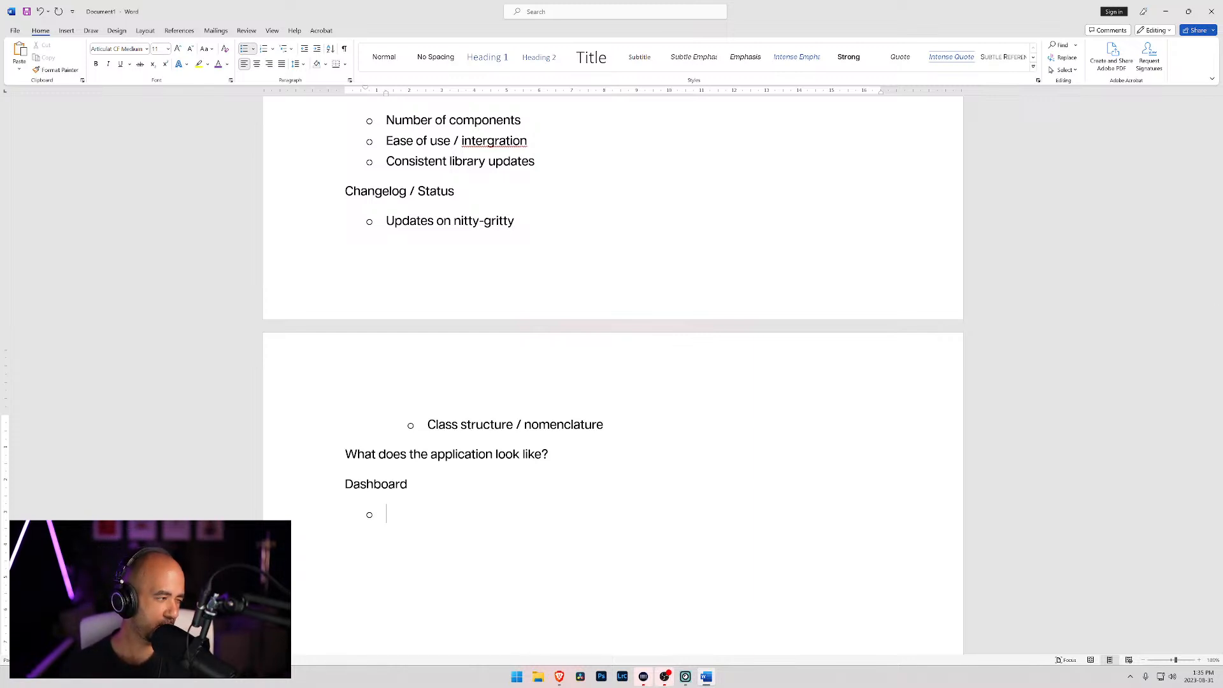
{"action": "type", "text": "igatio"}
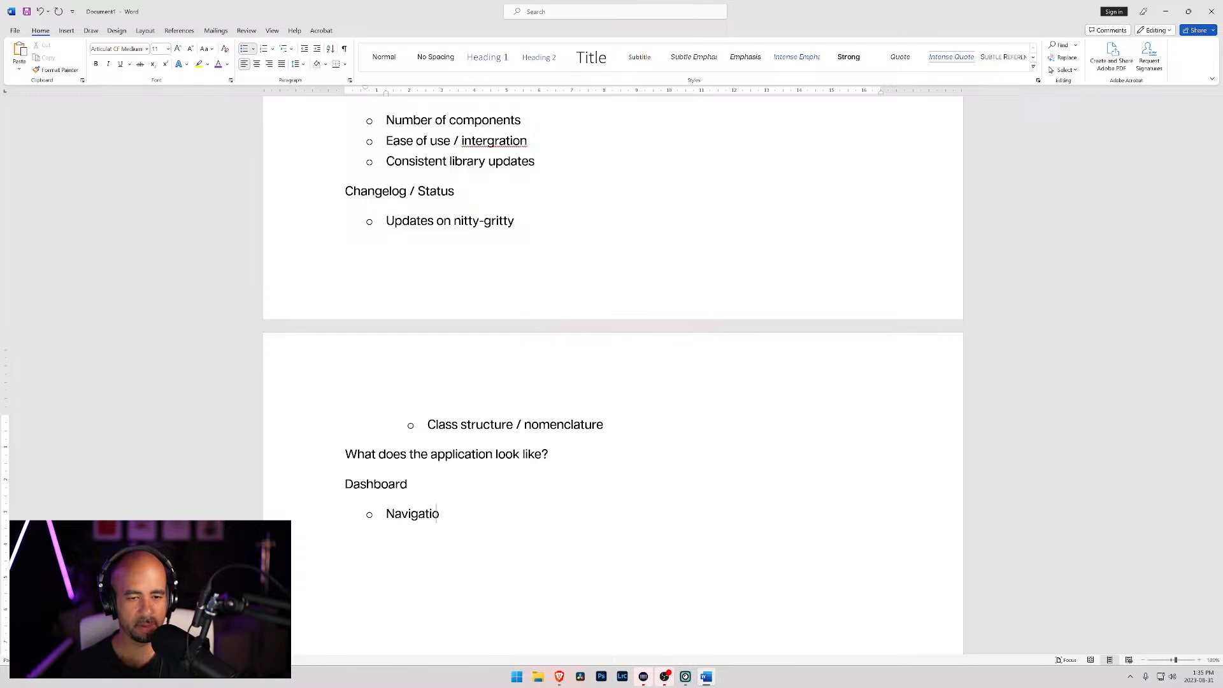
{"action": "type", "text": "n panel to s"}
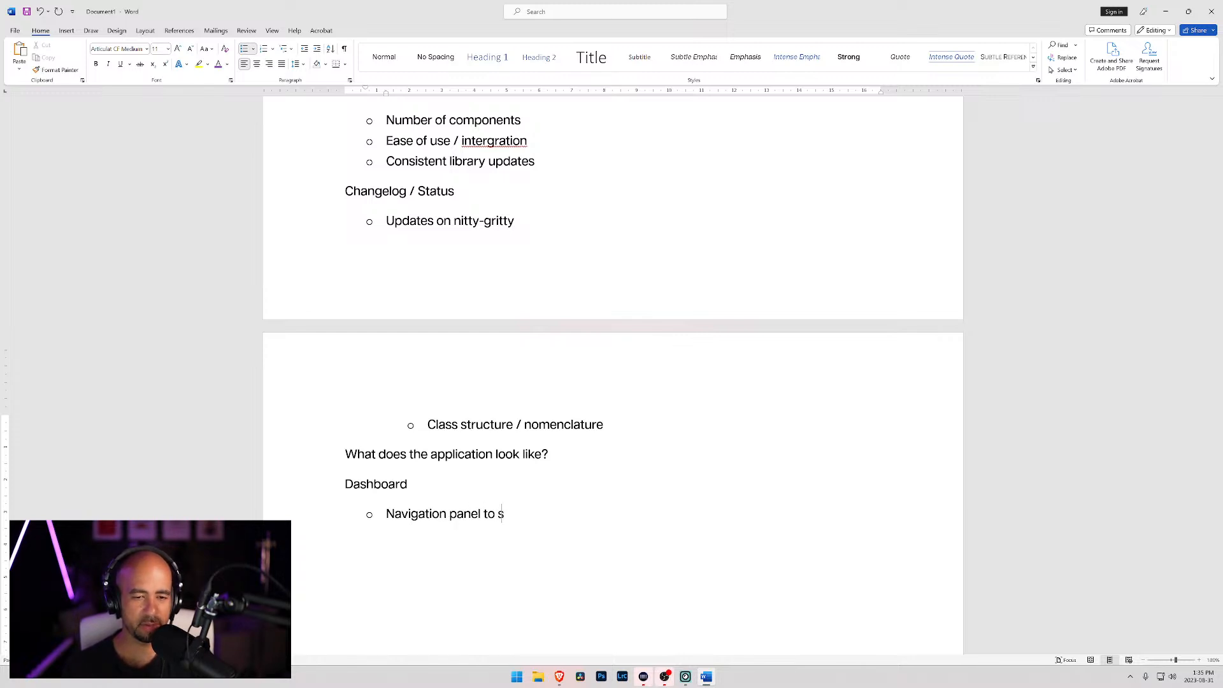
{"action": "type", "text": "elect "}
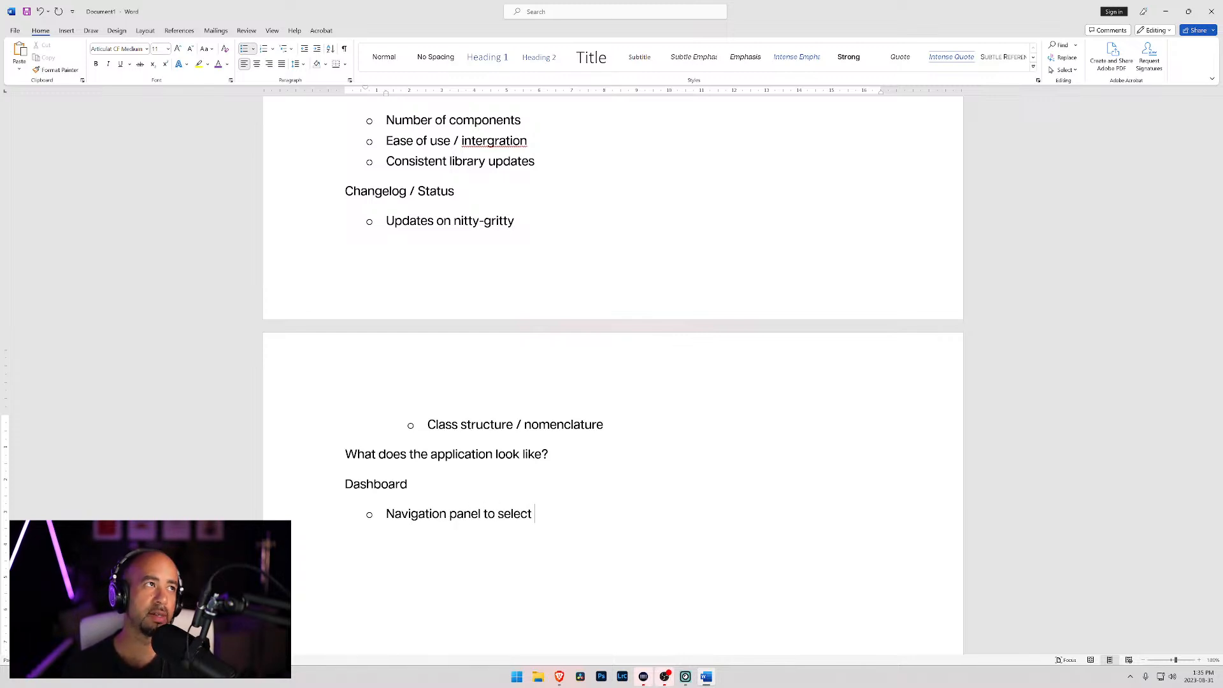
{"action": "type", "text": "component"}
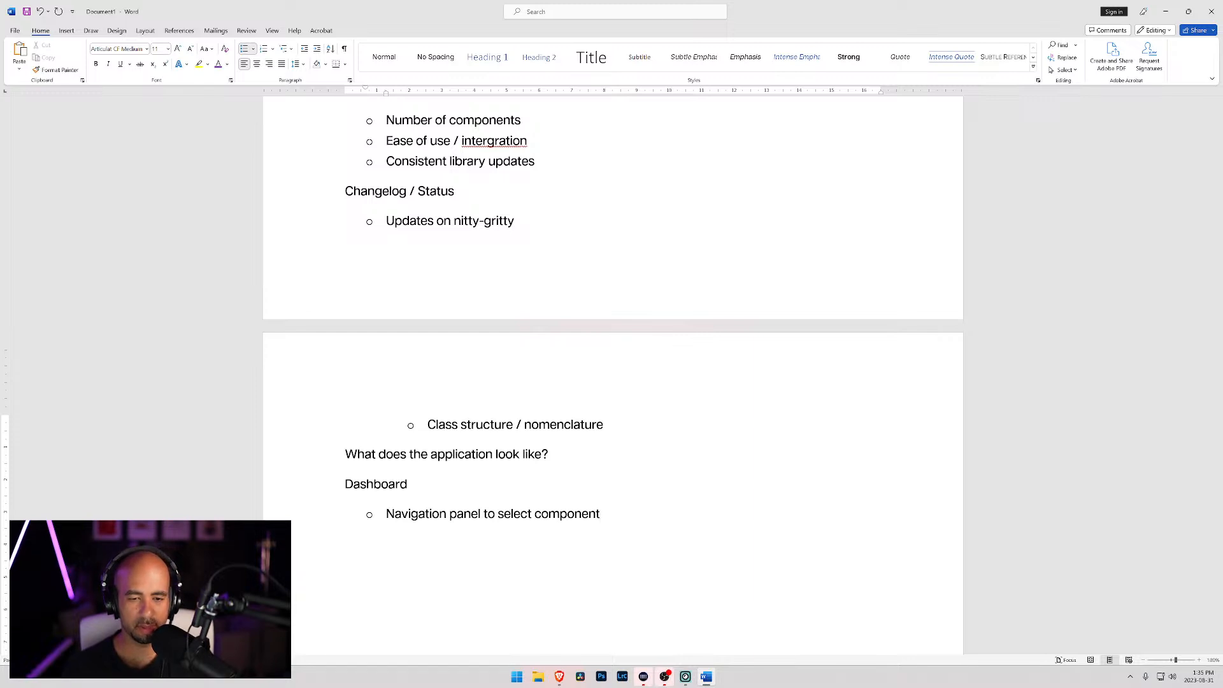
Reword the Dashboard bullet to "Navigation panel to select/navigate through components".
{"action": "type", "text": "/navi"}
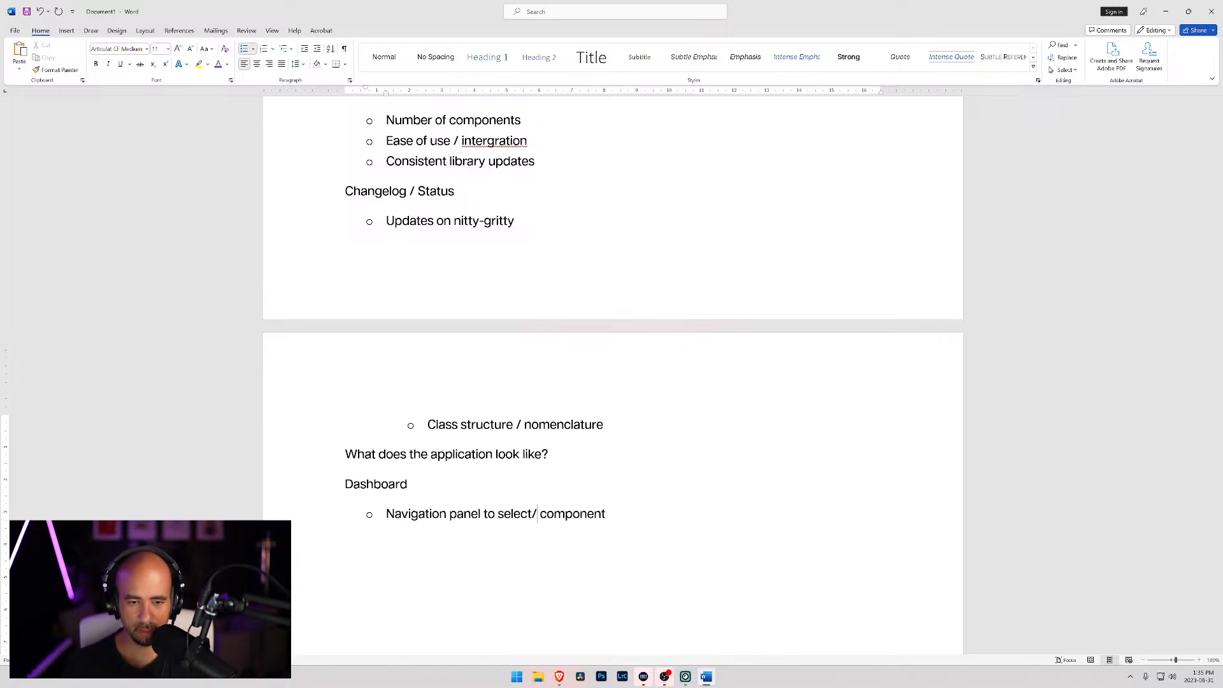
{"action": "type", "text": "gate through"}
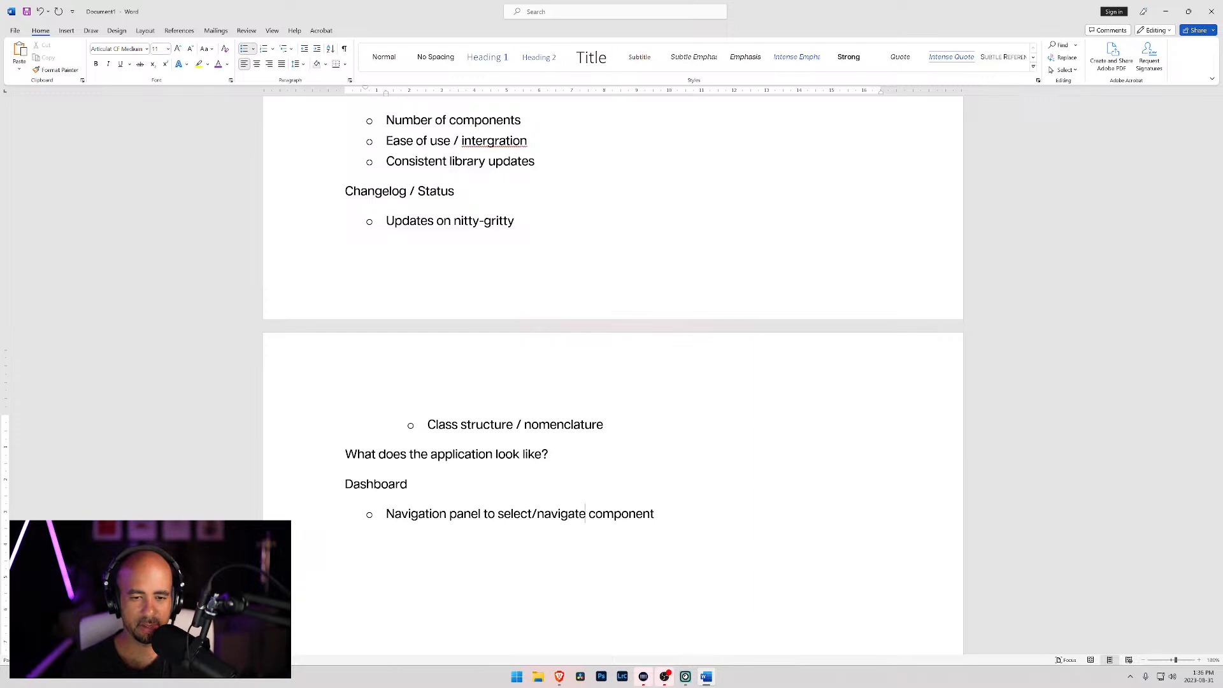
{"action": "key", "text": "ctrl+Right"}
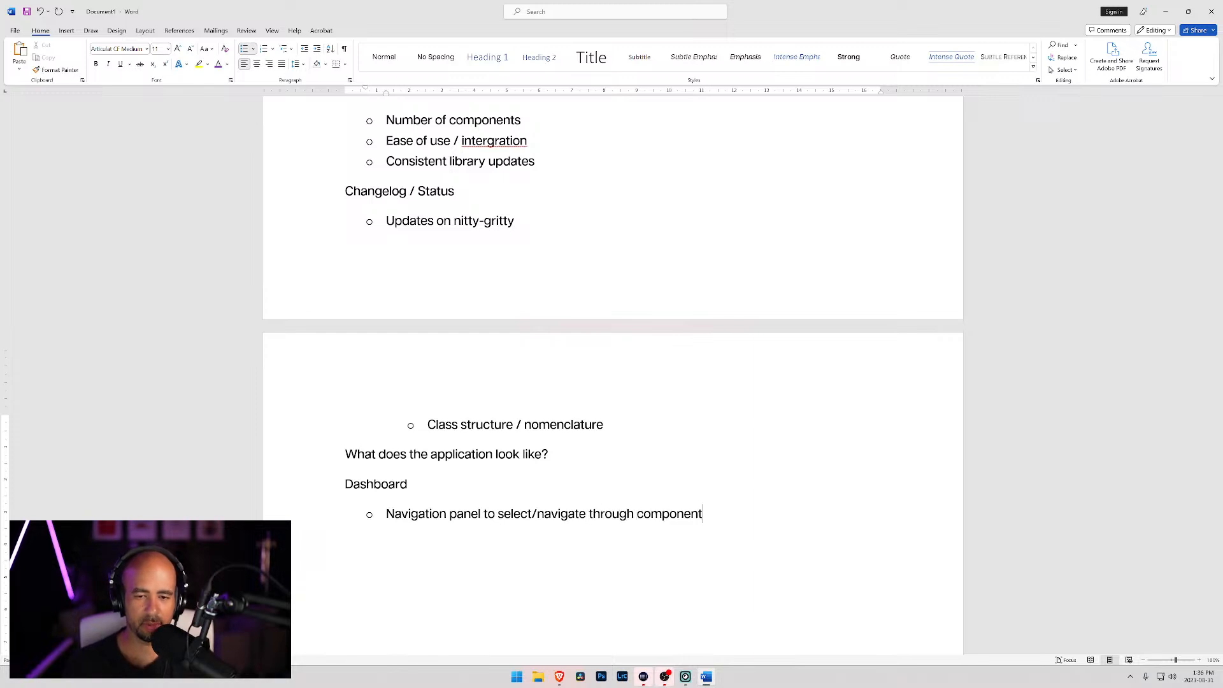
{"action": "type", "text": "s"}
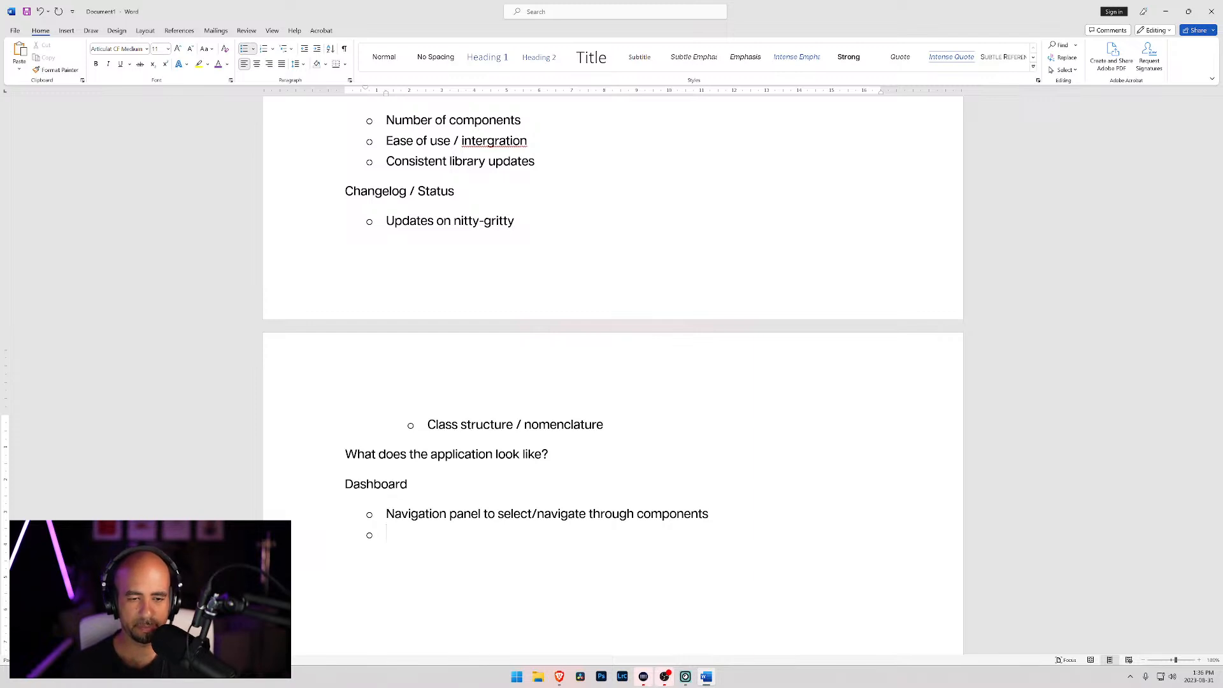
Add a second bullet under "Dashboard" reading "Main panel will have components".
{"action": "type", "text": "Main p"}
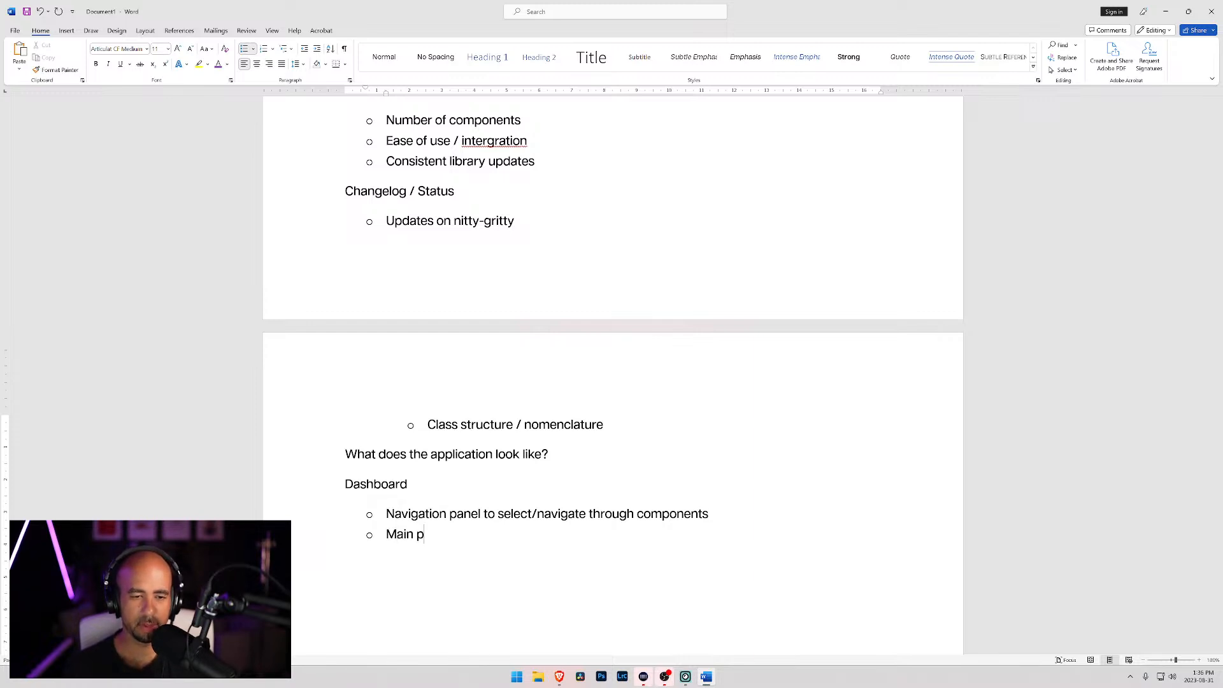
{"action": "type", "text": "anel will "}
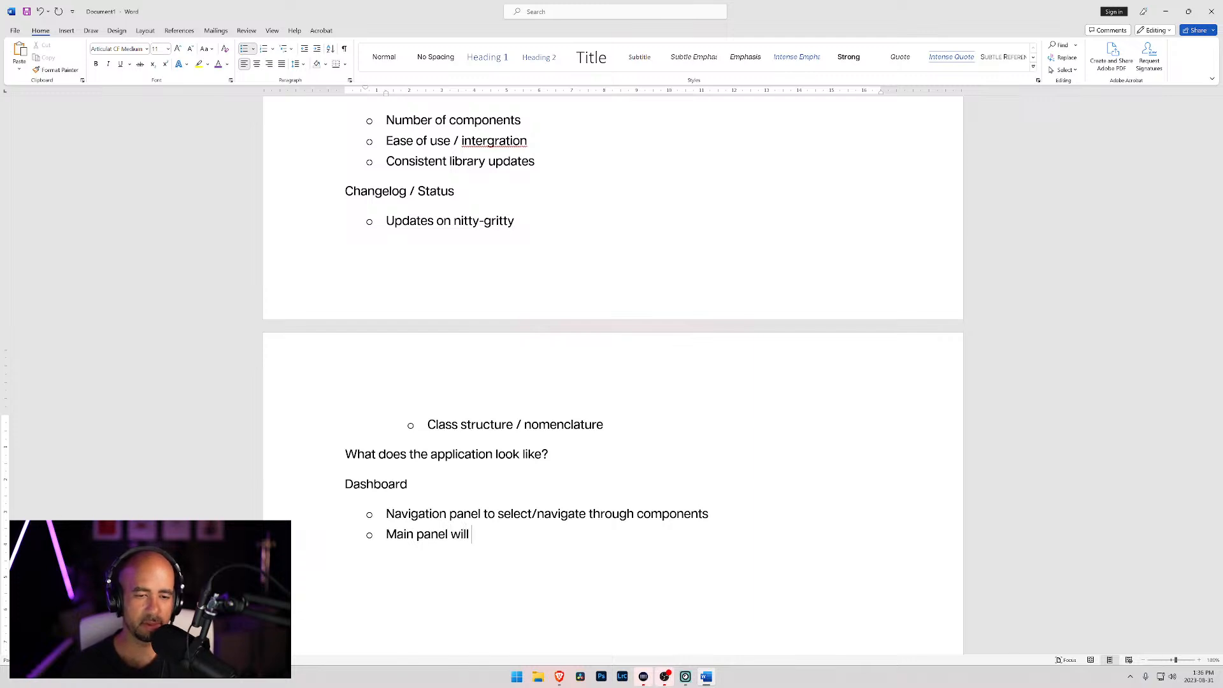
{"action": "type", "text": "have cop"}
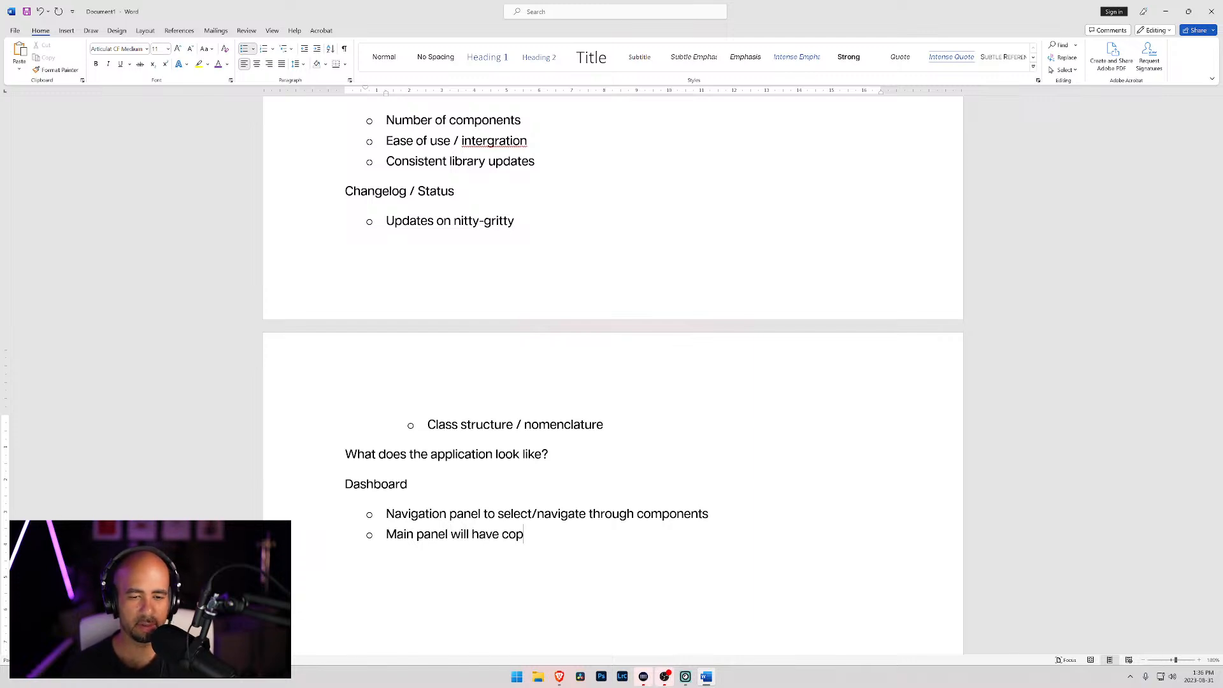
{"action": "key", "text": "BackSpace"}
{"action": "type", "text": "mponents"}
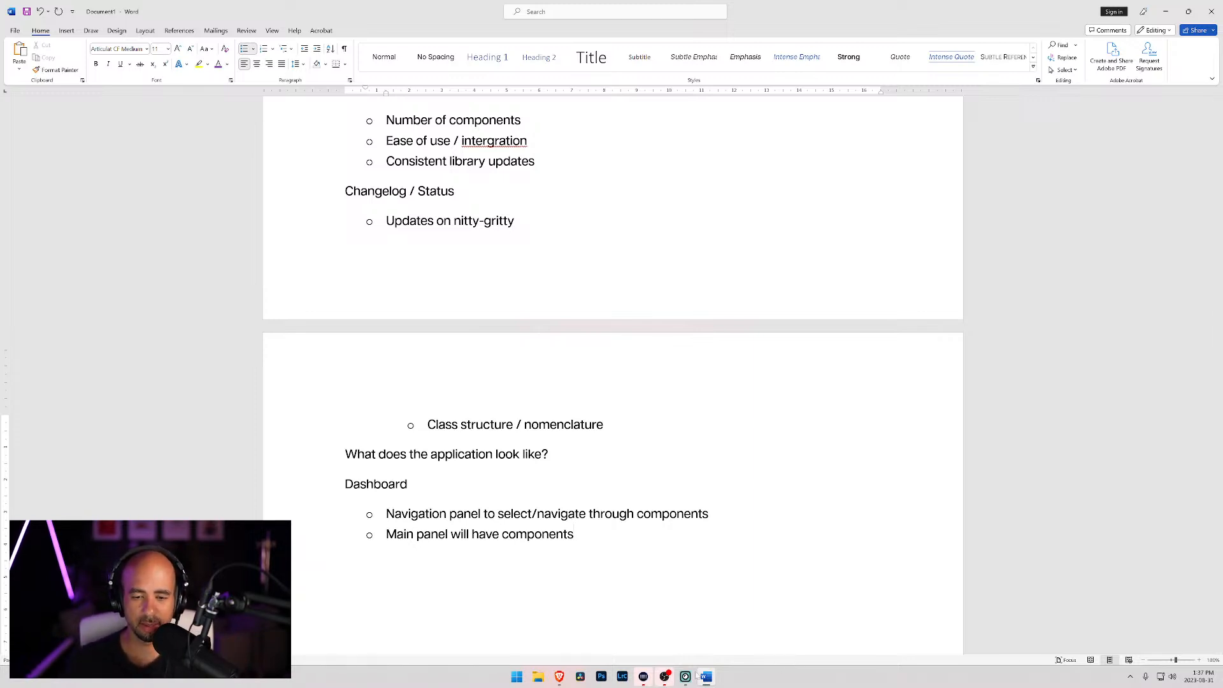
Switch to the Launch Piixel Pieces project in Asana and remove the sort from its task list.
{"action": "mouse_move", "coordinate": [565, 683]}
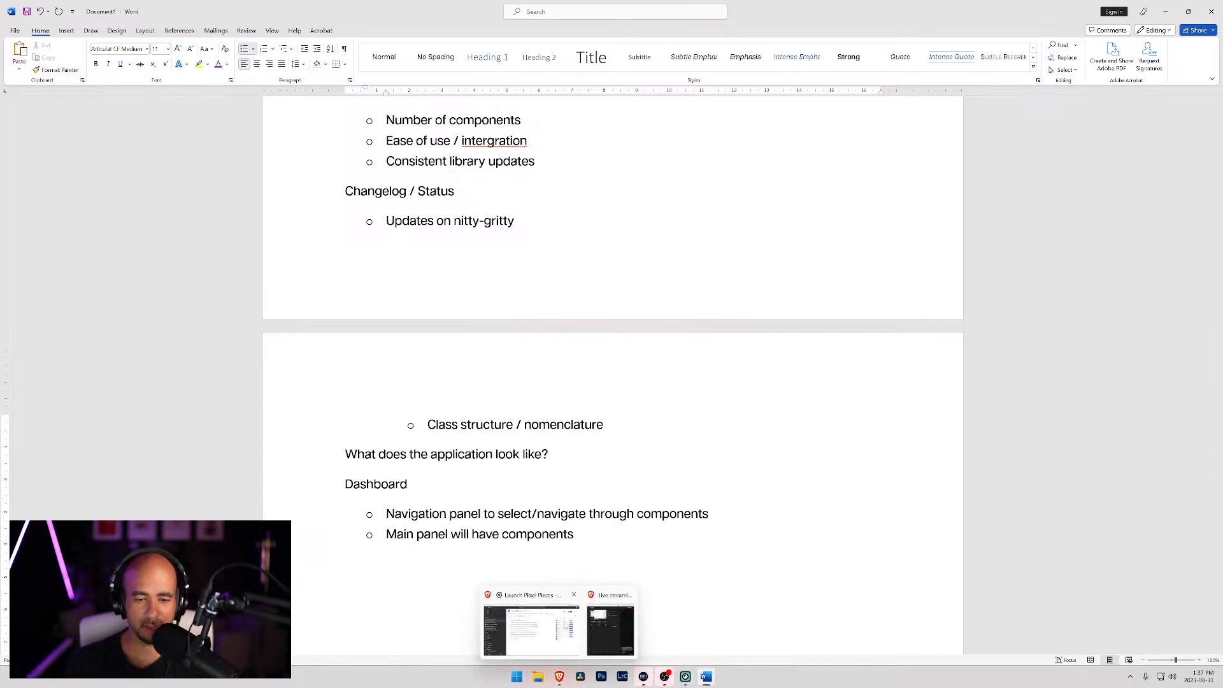
{"action": "left_click", "coordinate": [532, 630]}
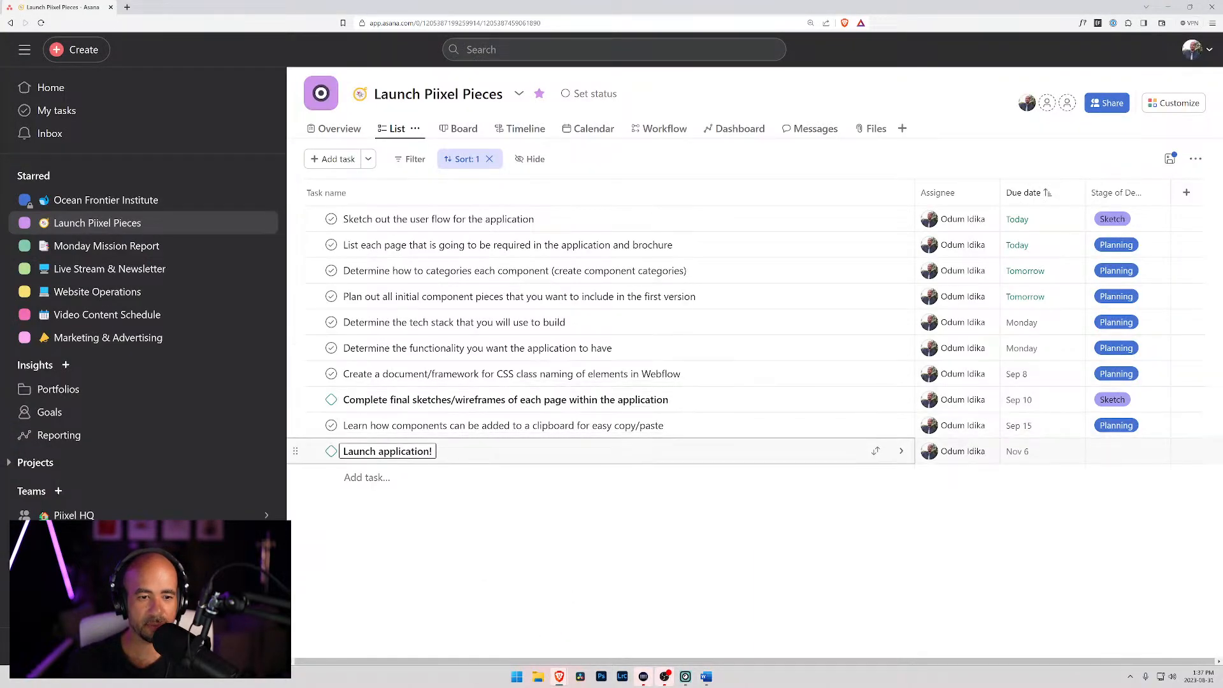
{"action": "left_click", "coordinate": [489, 158]}
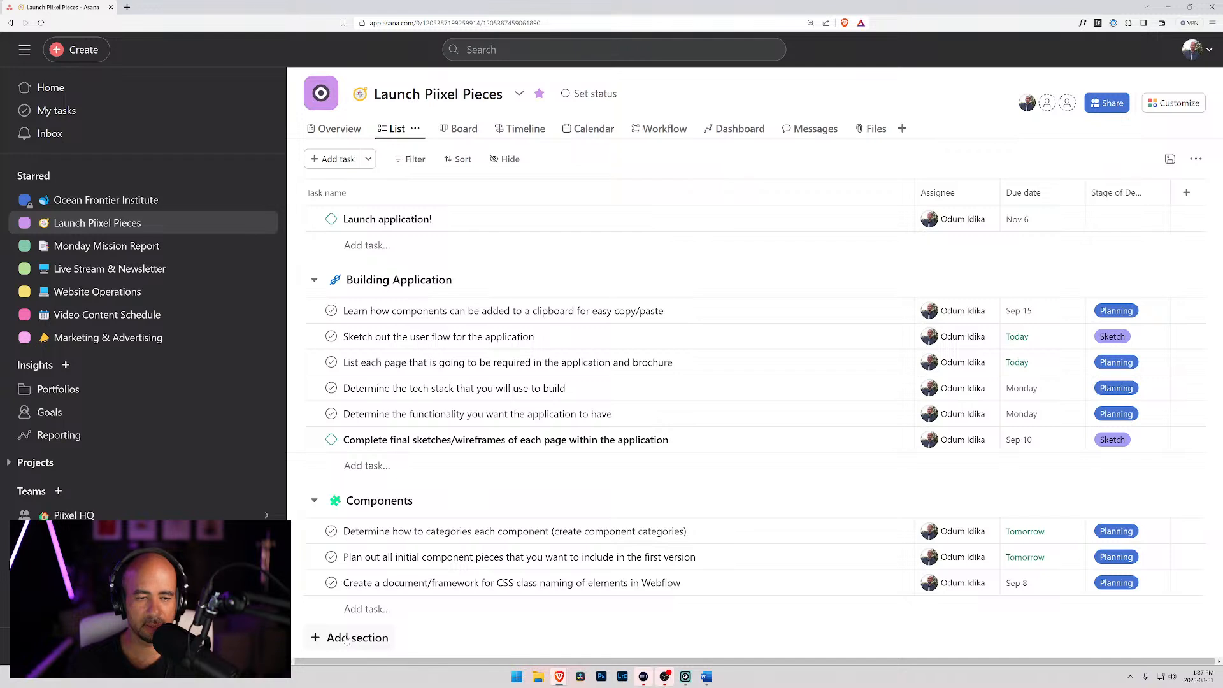
Add a task to the Components section named "How do we handle annimations, can they be separate components or part of main components?".
{"action": "left_click", "coordinate": [367, 609]}
{"action": "type", "text": "How"}
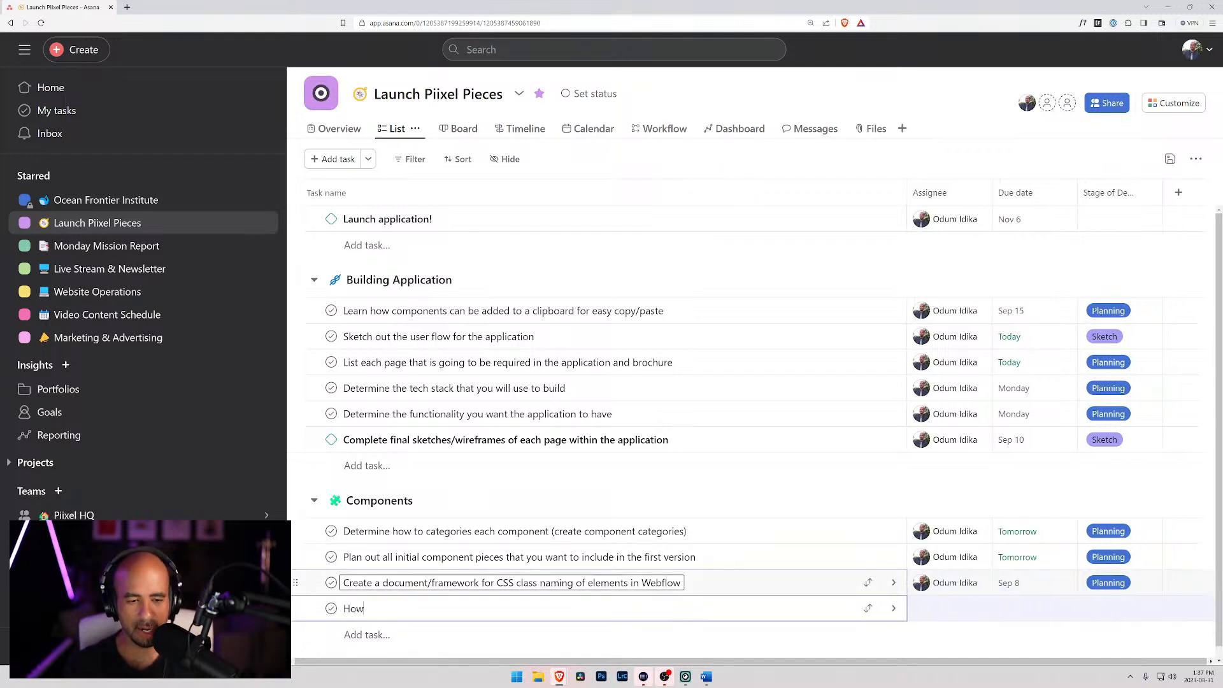
{"action": "type", "text": " do we ha"}
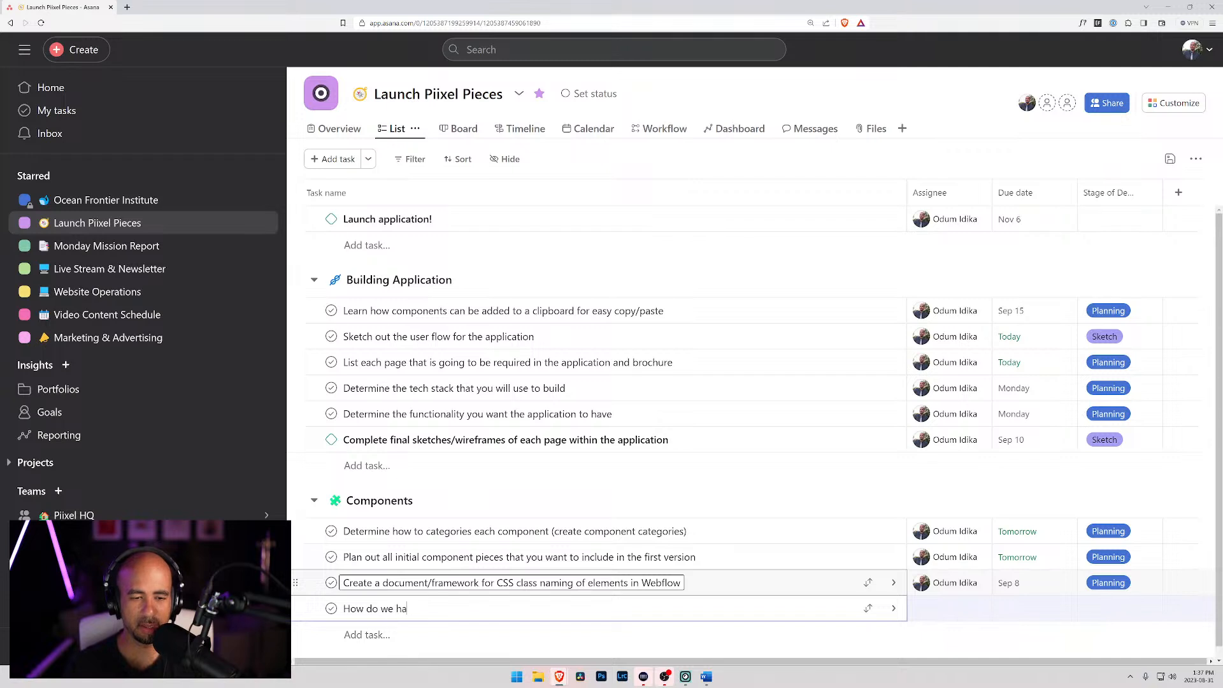
{"action": "type", "text": "ndle annimation"}
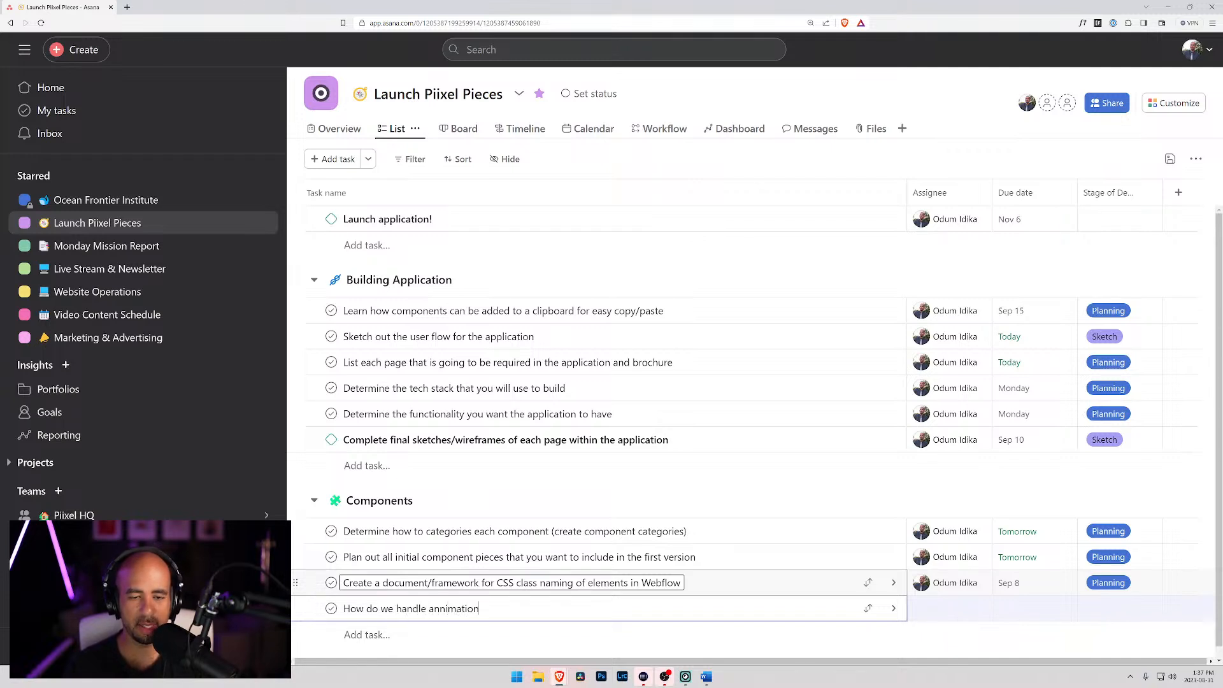
{"action": "type", "text": "s, "}
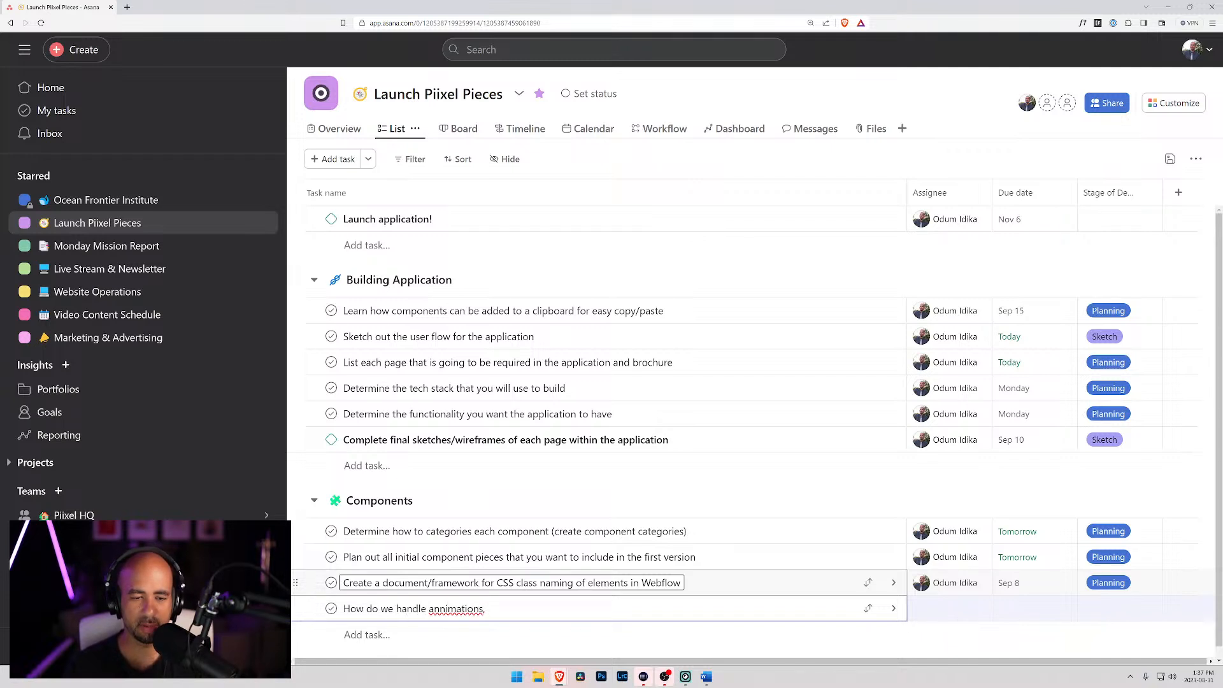
{"action": "type", "text": "are"}
{"action": "key", "text": "BackSpace"}
{"action": "key", "text": "BackSpace"}
{"action": "key", "text": "BackSpace"}
{"action": "type", "text": "can"}
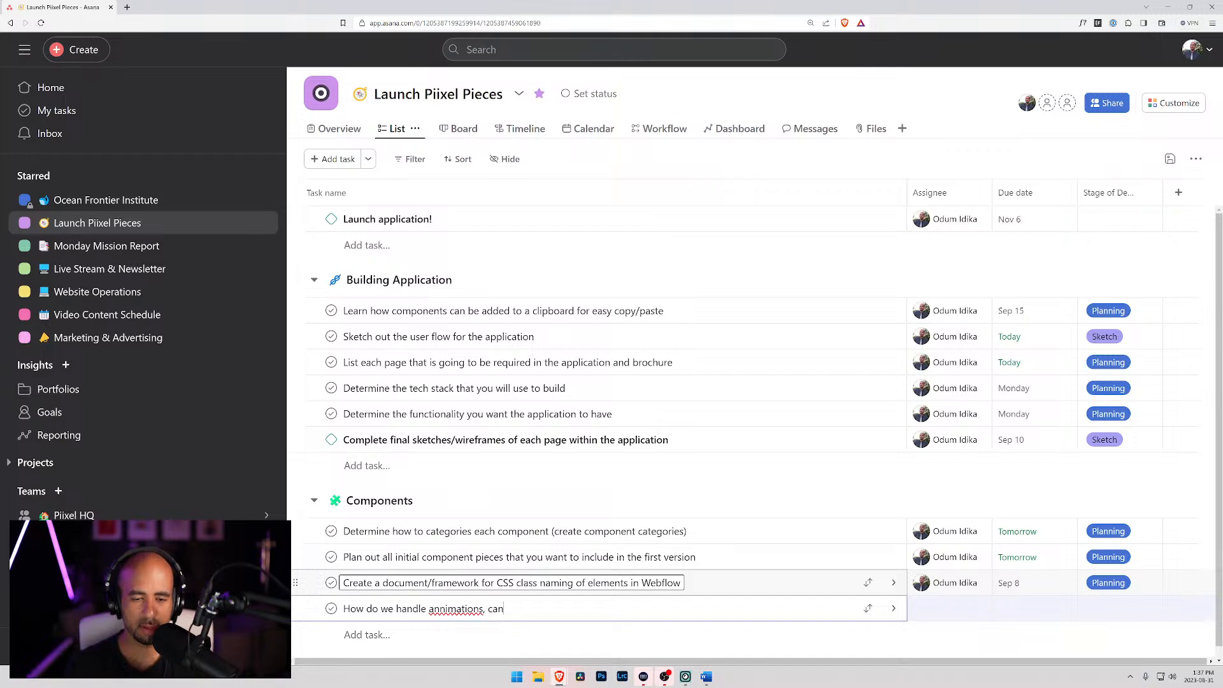
{"action": "type", "text": " they be seperate"}
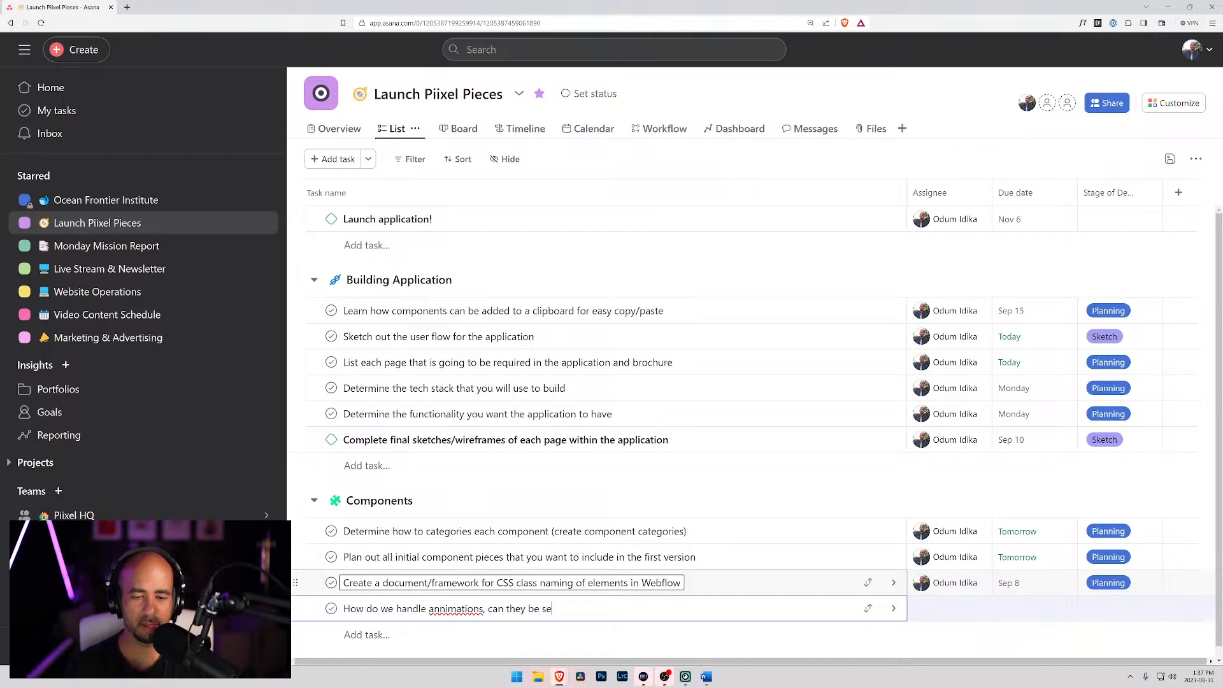
{"action": "key", "text": "BackSpace"}
{"action": "key", "text": "BackSpace"}
{"action": "key", "text": "BackSpace"}
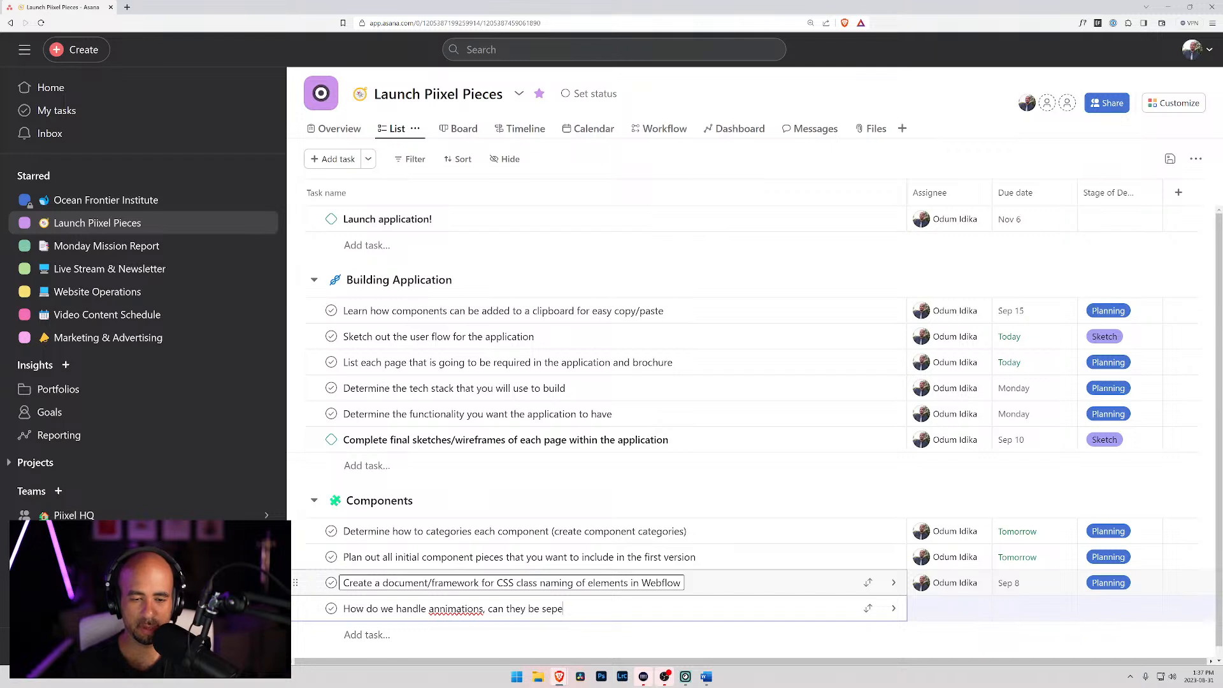
{"action": "type", "text": "rate components or"}
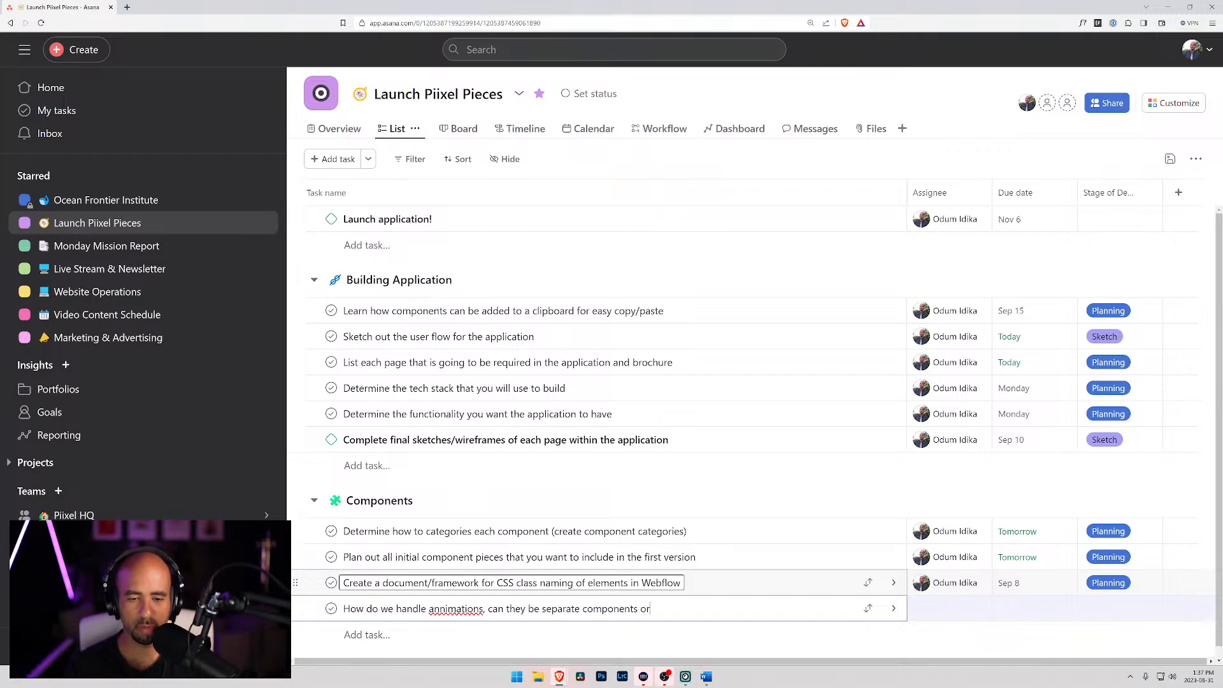
{"action": "type", "text": " part of "}
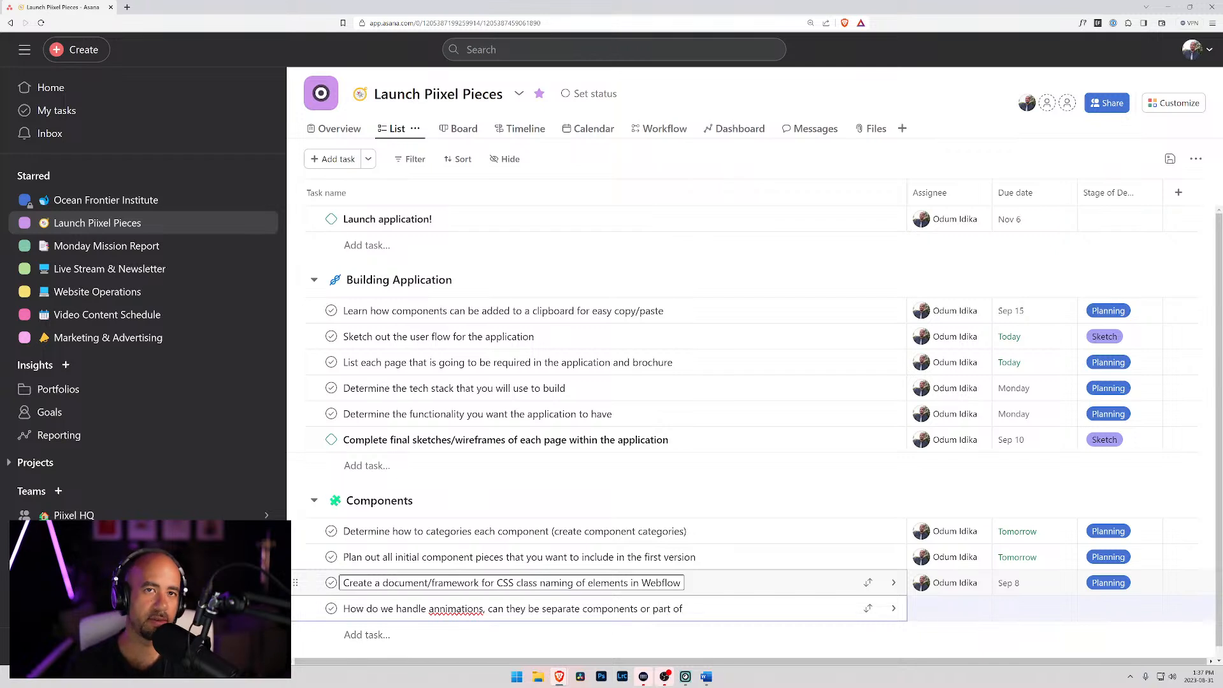
{"action": "type", "text": "main comp"}
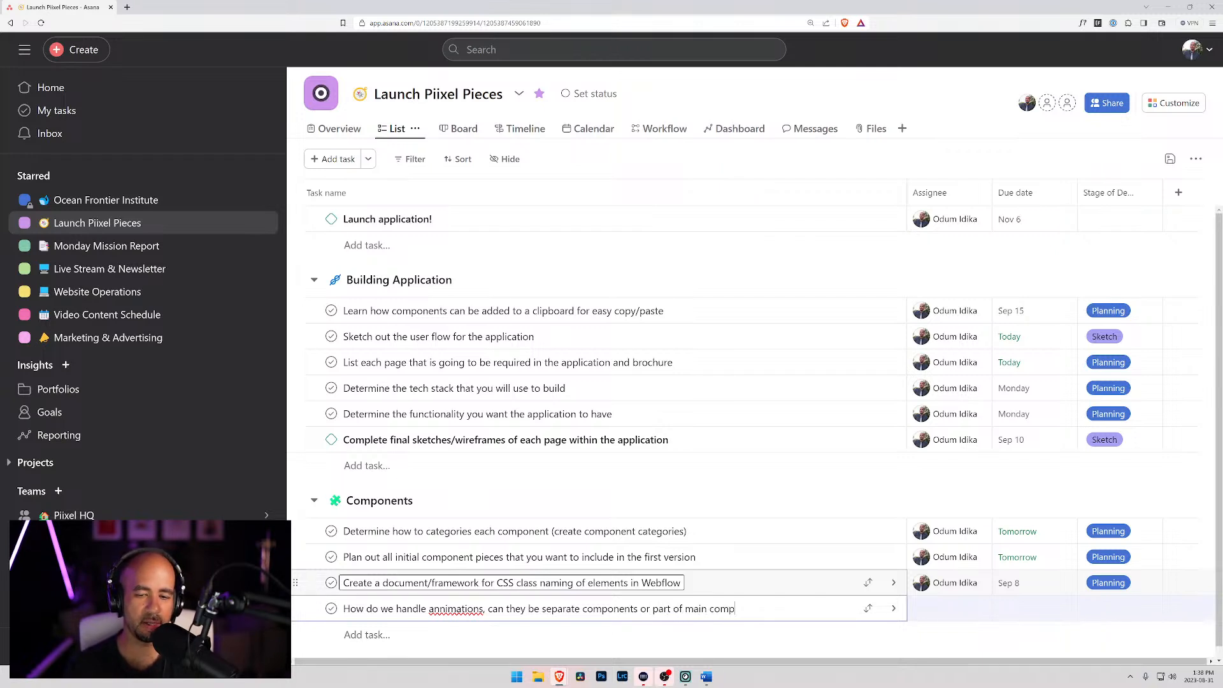
{"action": "type", "text": "onents"}
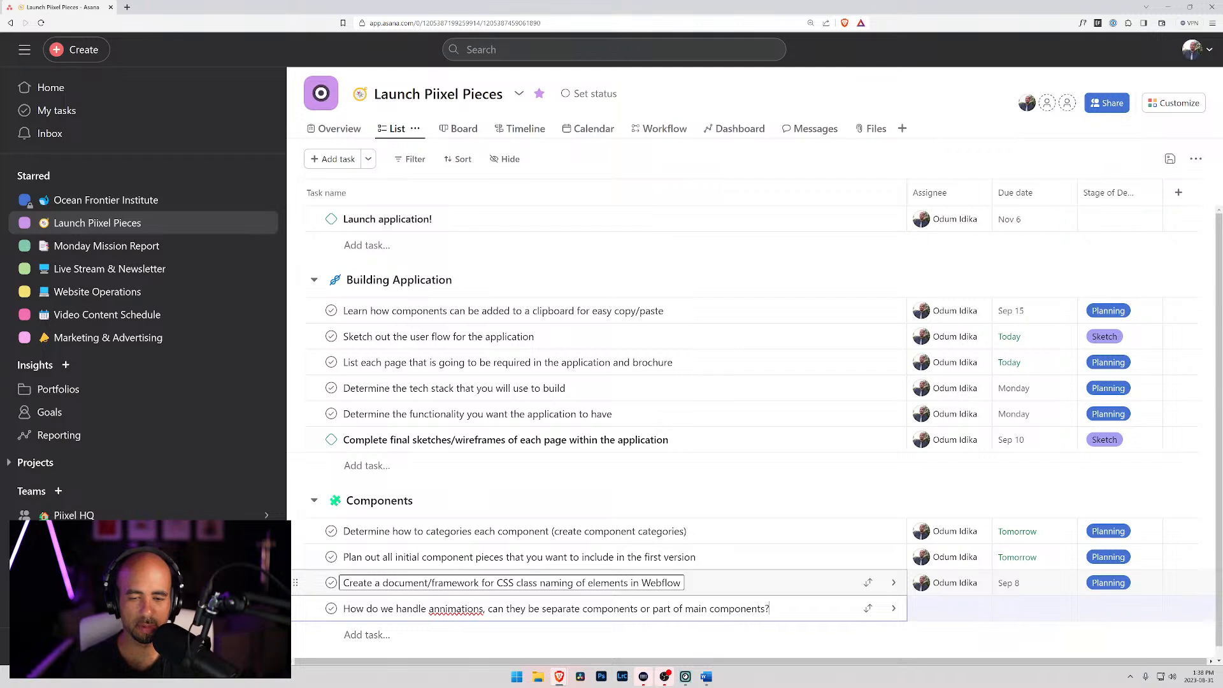
{"action": "type", "text": "?"}
Correct the misspelled word in the new task's name to "animations" and assign the task to yourself.
{"action": "right_click", "coordinate": [471, 608]}
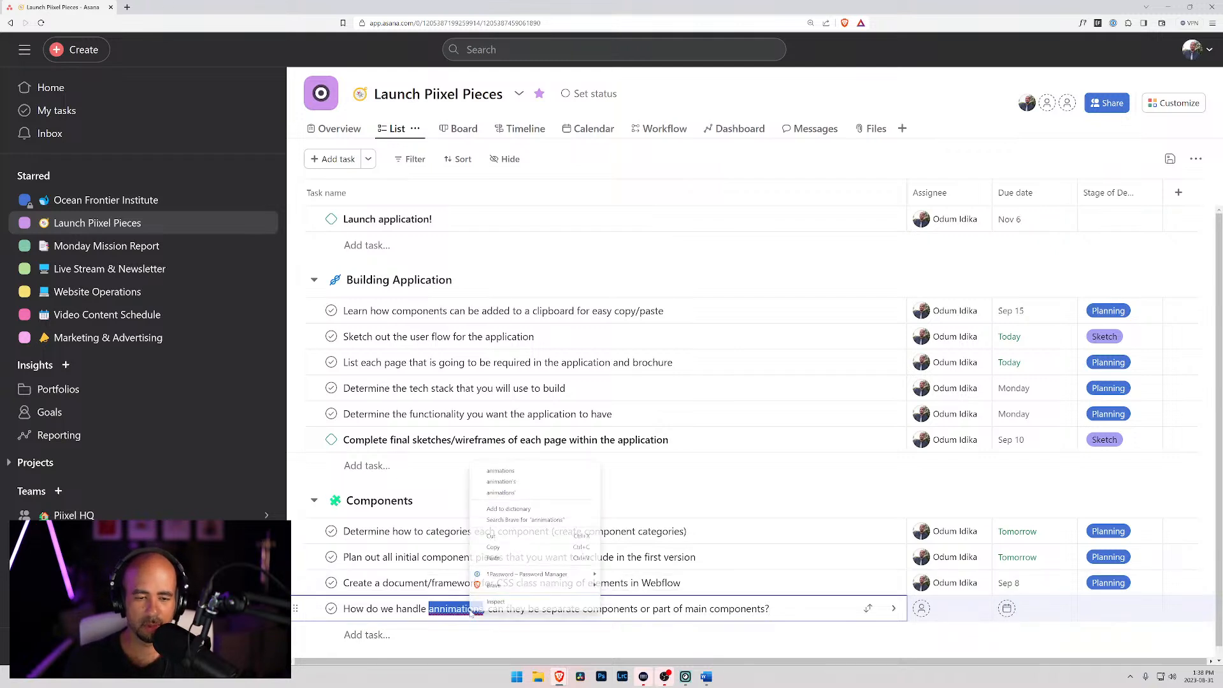
{"action": "left_click", "coordinate": [523, 471]}
{"action": "key", "text": "Tab+m"}
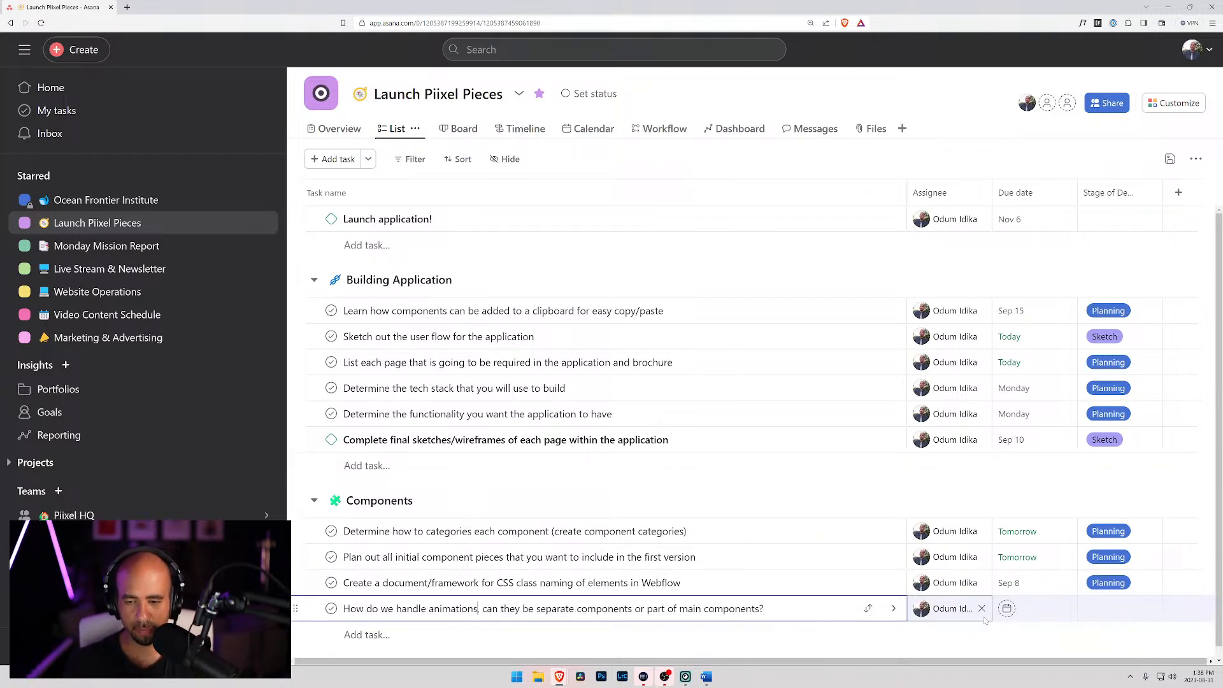
Open the details of the new animations task and its description for editing.
{"action": "left_click", "coordinate": [895, 608]}
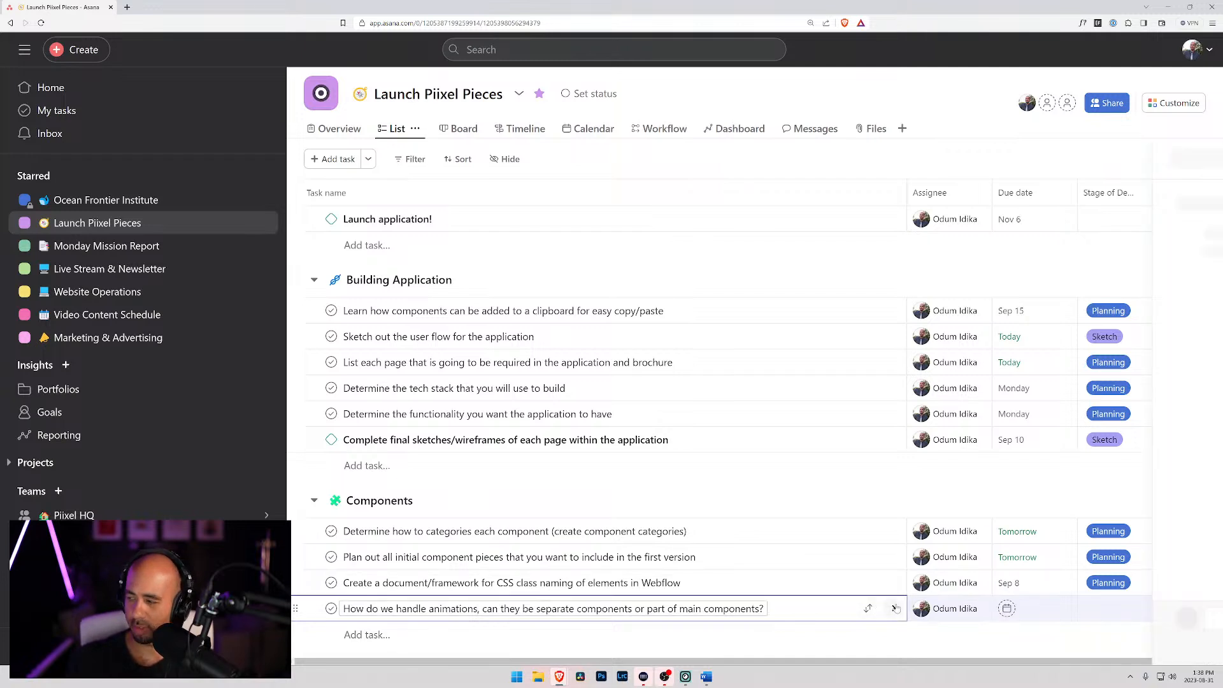
{"action": "left_click", "coordinate": [879, 583]}
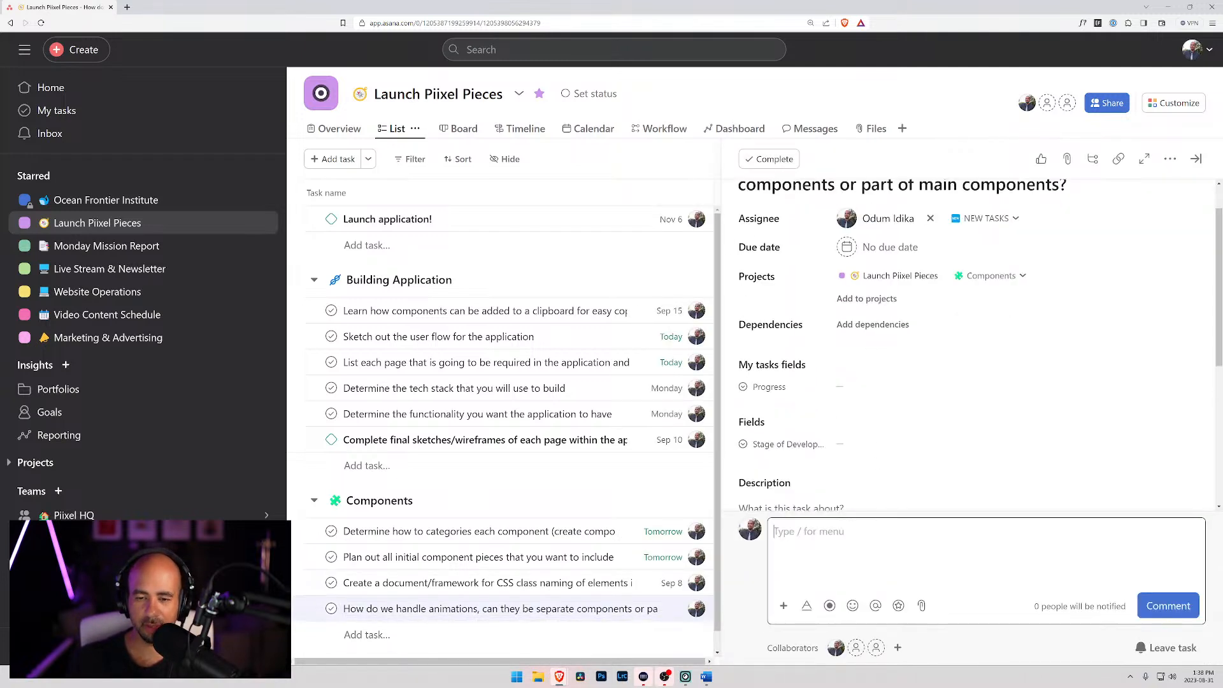
{"action": "scroll", "coordinate": [814, 461], "scroll_direction": "down", "scroll_amount": 2}
{"action": "left_click", "coordinate": [814, 445]}
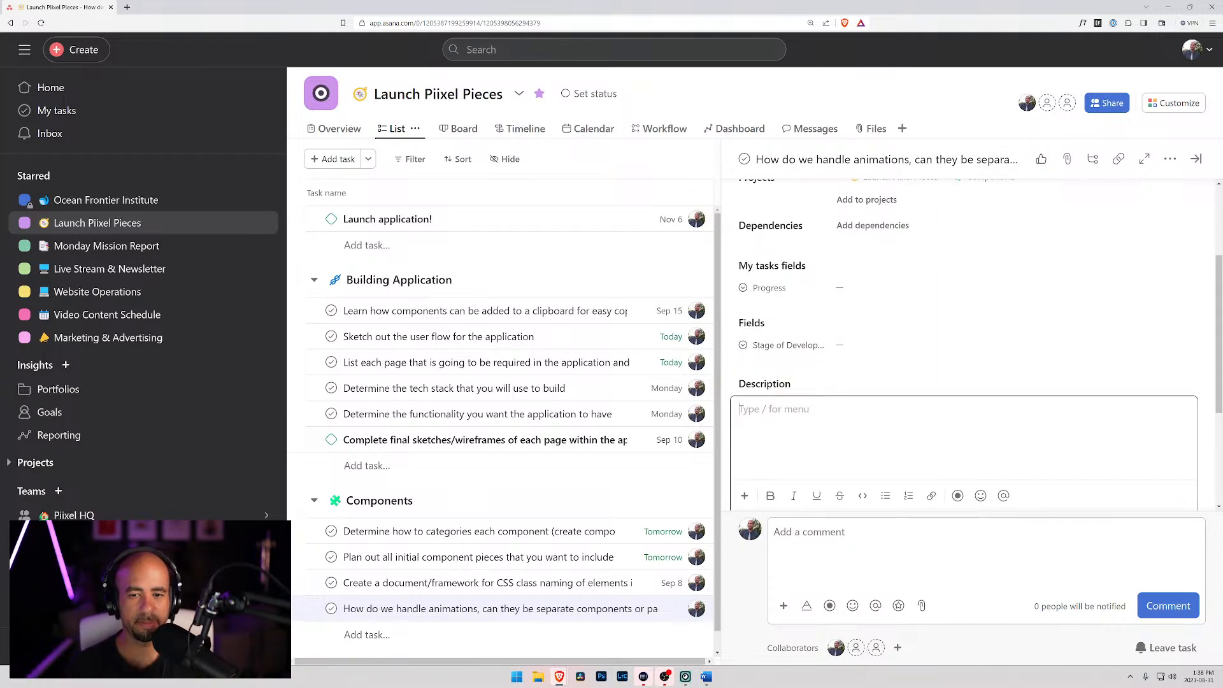
{"action": "type", "text": "Do we create"}
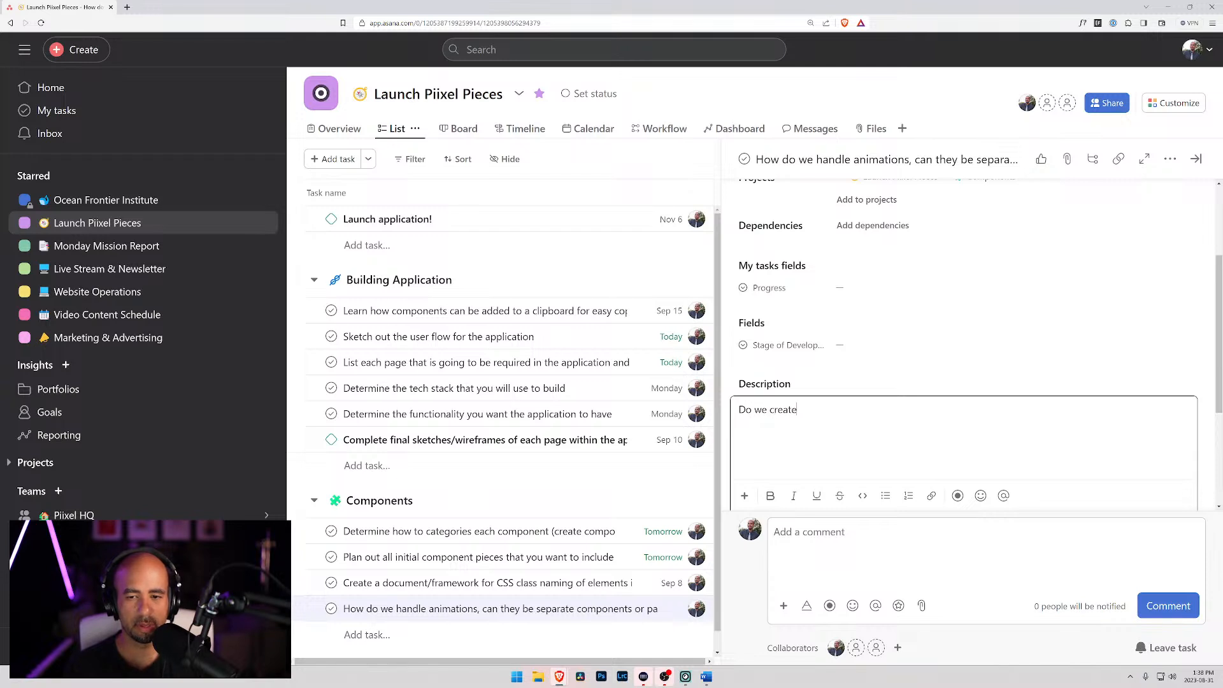
{"action": "key", "text": "BackSpace"}
{"action": "key", "text": "BackSpace"}
{"action": "key", "text": "BackSpace"}
{"action": "key", "text": "BackSpace"}
{"action": "key", "text": "BackSpace"}
{"action": "key", "text": "BackSpace"}
{"action": "key", "text": "BackSpace"}
{"action": "key", "text": "BackSpace"}
{"action": "key", "text": "BackSpace"}
{"action": "key", "text": "BackSpace"}
{"action": "key", "text": "BackSpace"}
Start the task description with "We can create animations that are generic that can be applied to any element".
{"action": "type", "text": "We "}
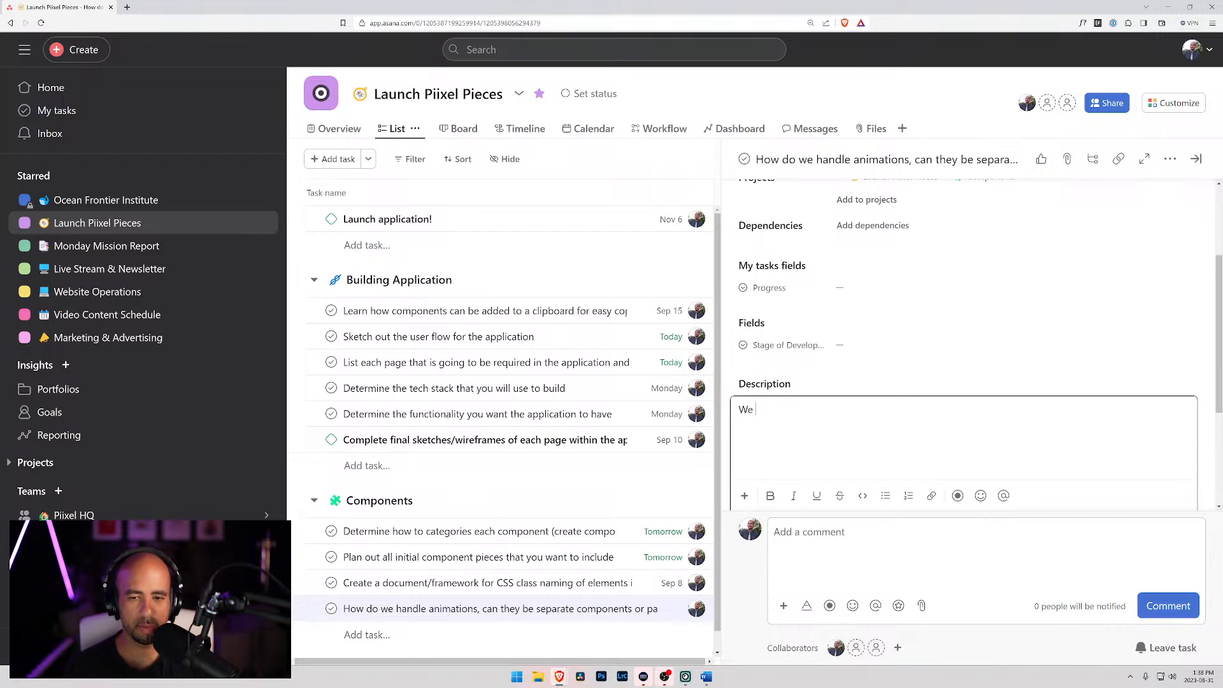
{"action": "type", "text": "can create annimations"}
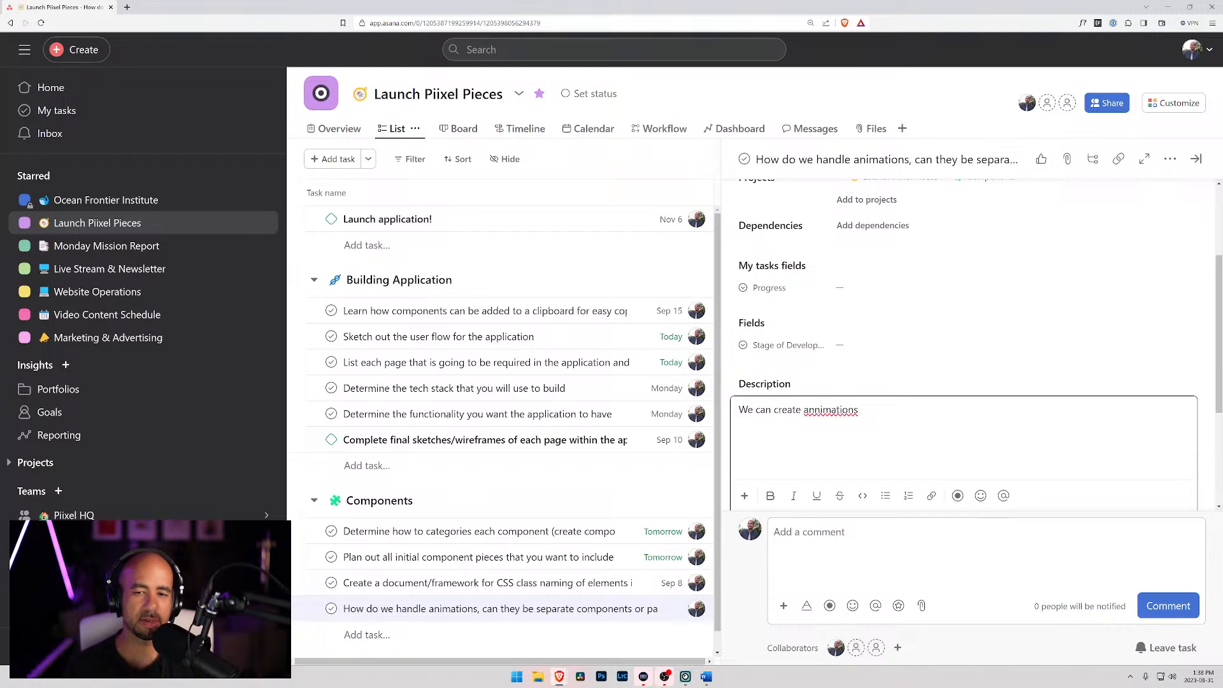
{"action": "key", "text": "BackSpace"}
{"action": "key", "text": "BackSpace"}
{"action": "key", "text": "BackSpace"}
{"action": "key", "text": "BackSpace"}
{"action": "key", "text": "BackSpace"}
{"action": "key", "text": "BackSpace"}
{"action": "key", "text": "BackSpace"}
{"action": "key", "text": "BackSpace"}
{"action": "key", "text": "BackSpace"}
{"action": "key", "text": "BackSpace"}
{"action": "type", "text": "i"}
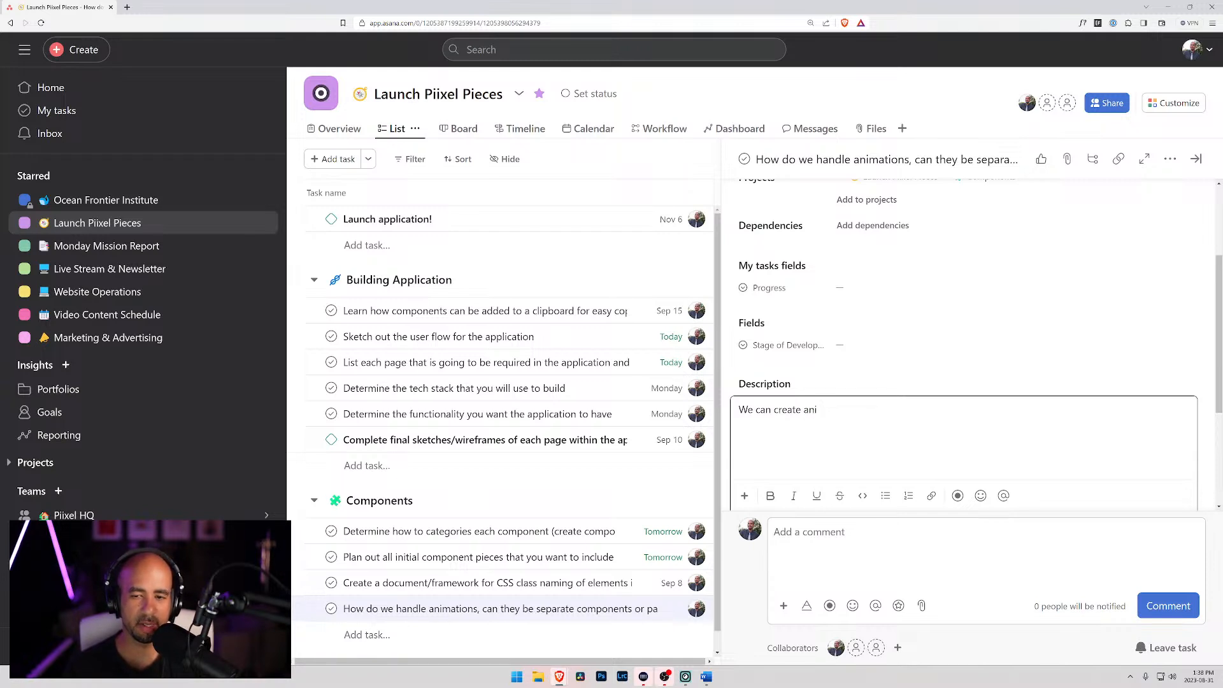
{"action": "type", "text": "mations that are gener"}
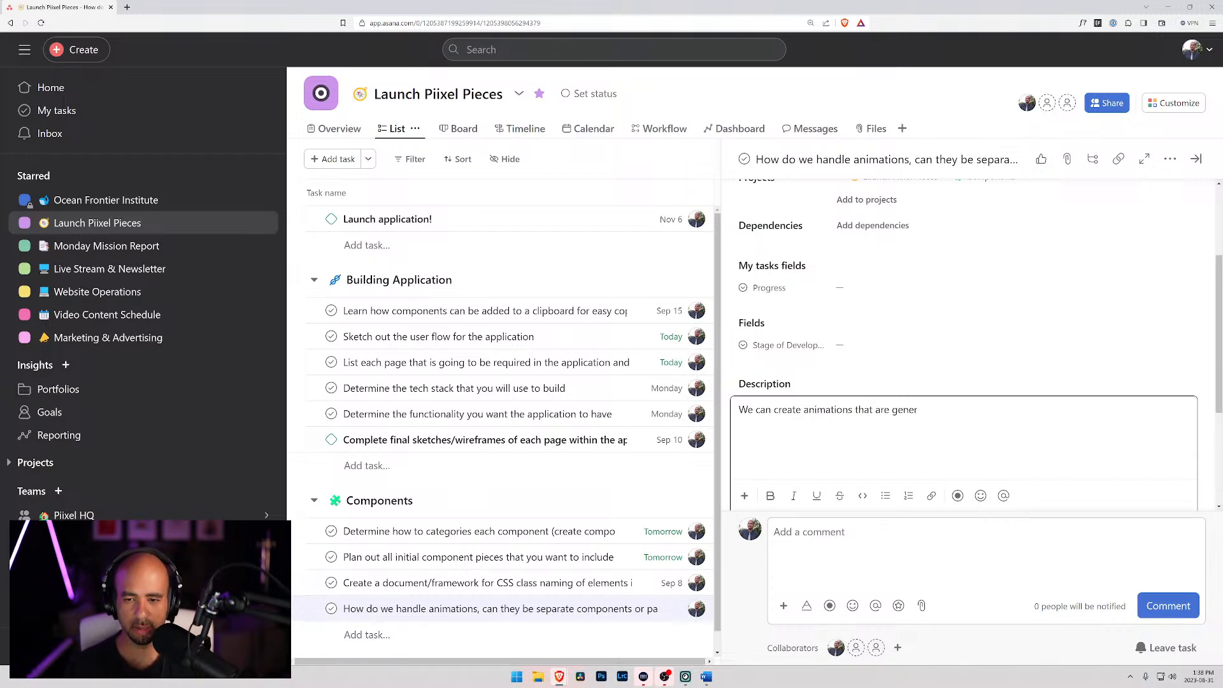
{"action": "type", "text": "aricic that can be "}
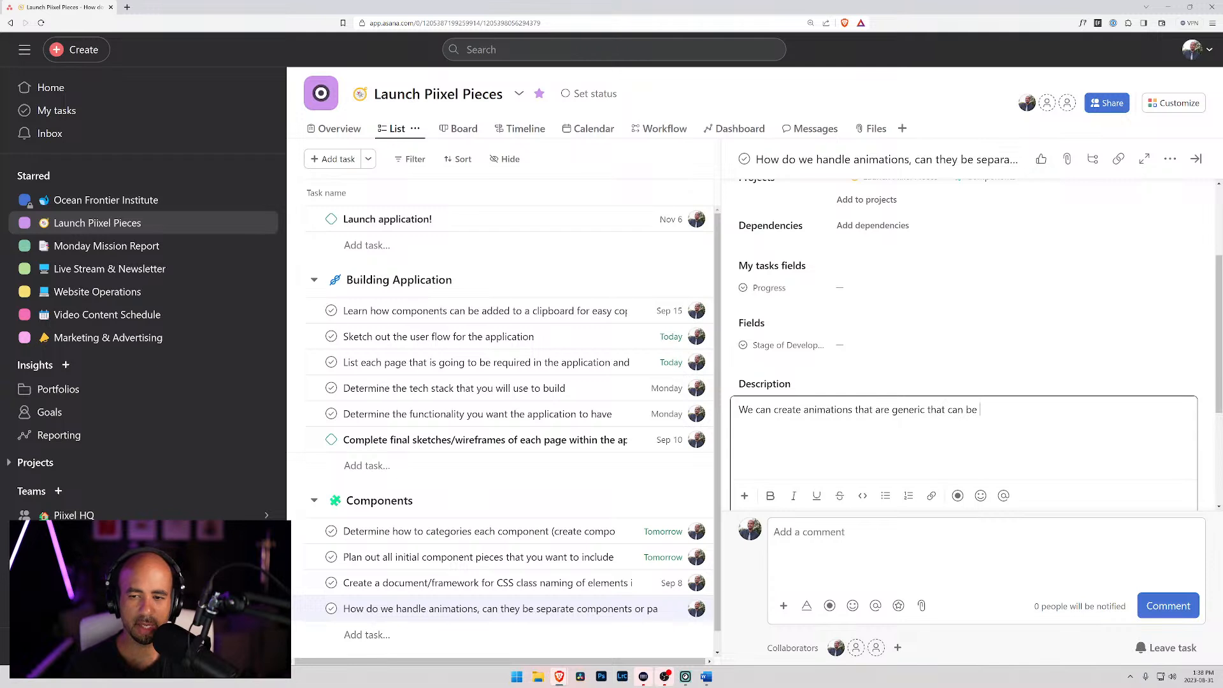
{"action": "type", "text": "appliced to"}
{"action": "key", "text": "BackSpace"}
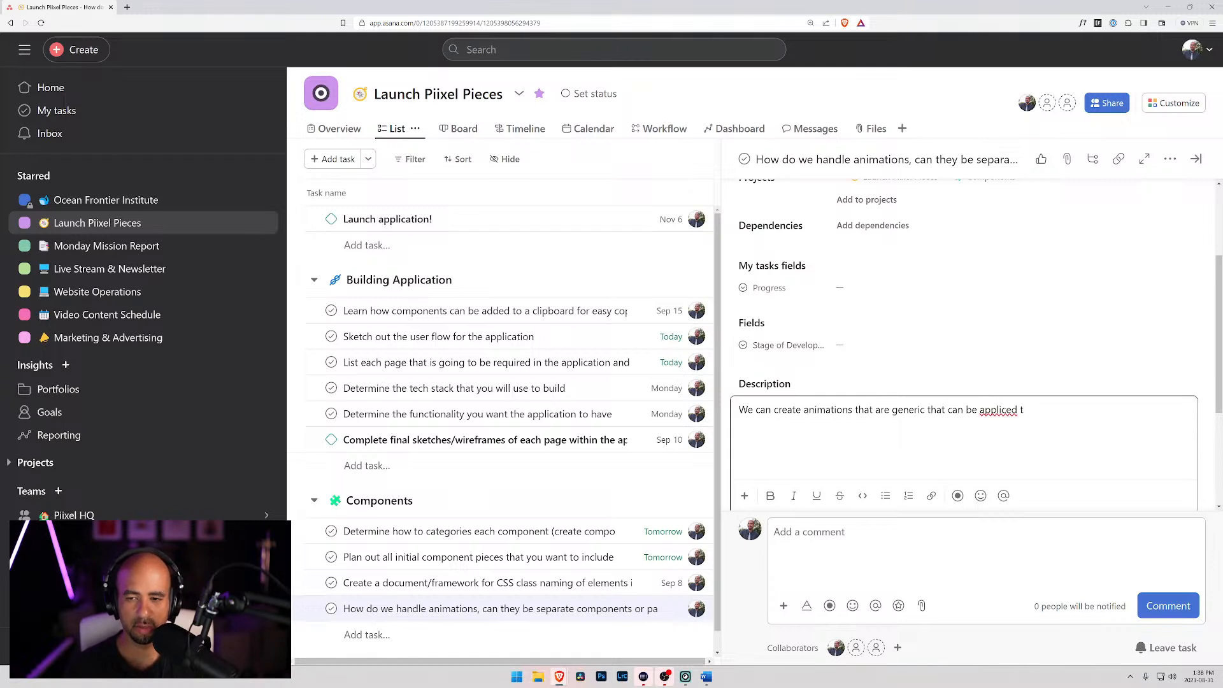
{"action": "key", "text": "BackSpace"}
{"action": "key", "text": "BackSpace"}
{"action": "key", "text": "BackSpace"}
{"action": "key", "text": "BackSpace"}
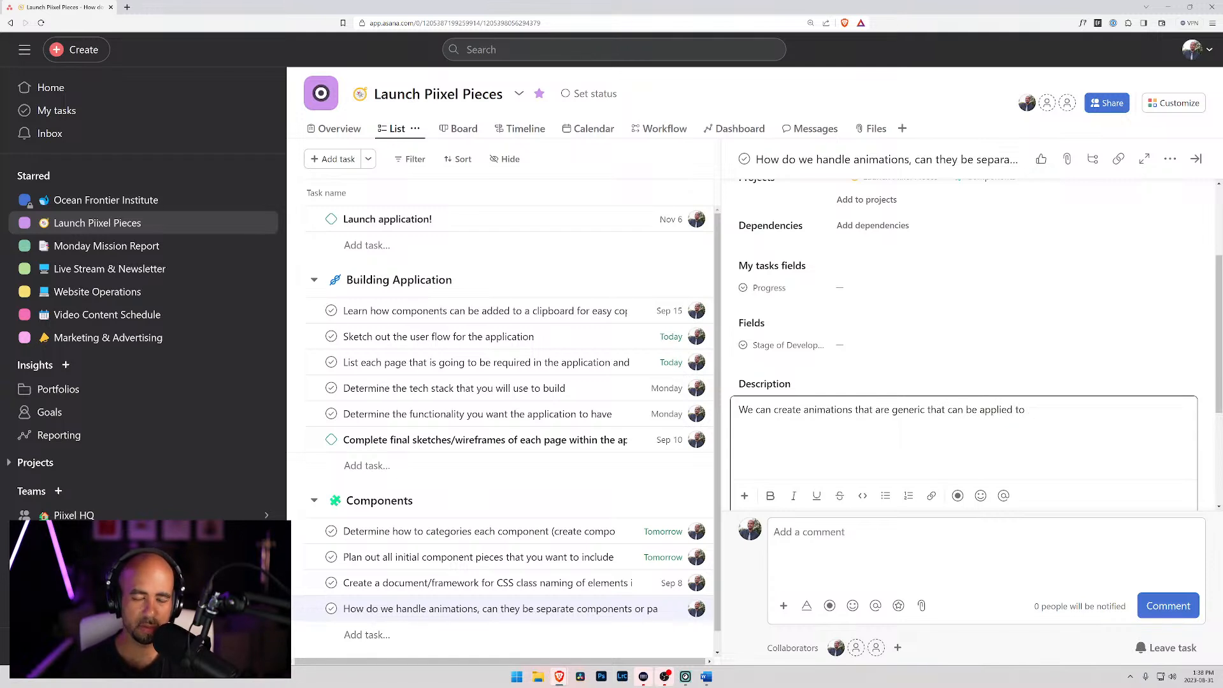
{"action": "type", "text": "ed to any elemen"}
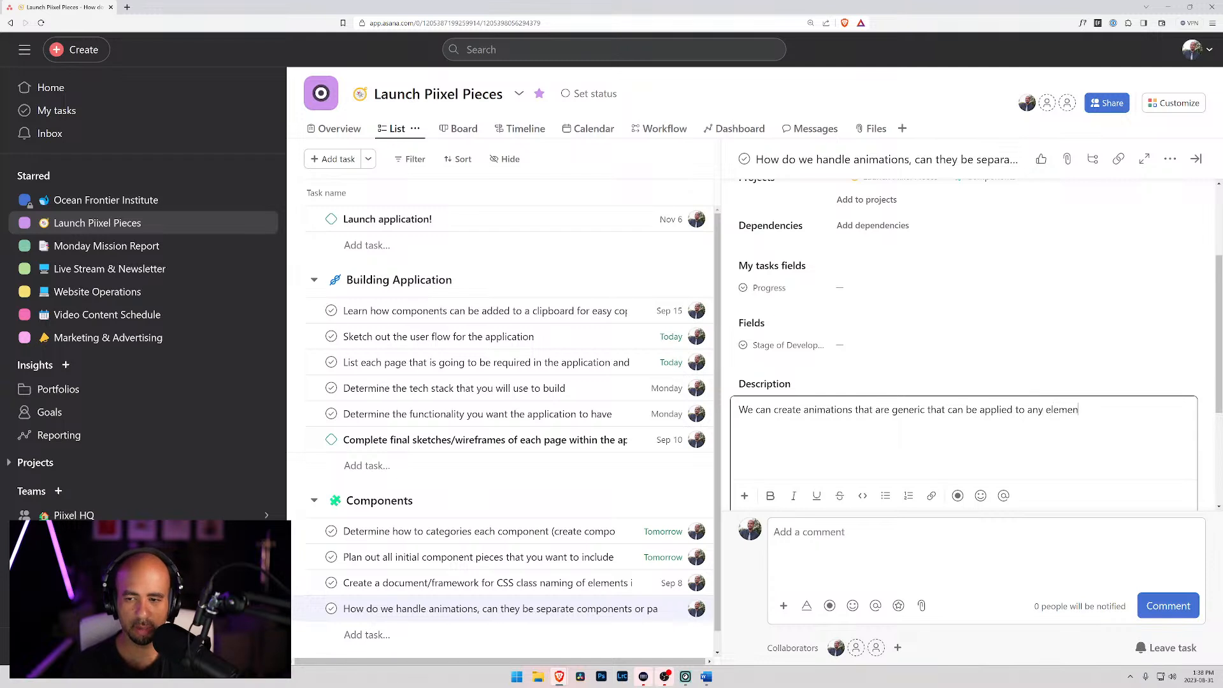
Continue the description with "but we can also do animations for general components like a image gallery,".
{"action": "type", "text": "t but we ca"}
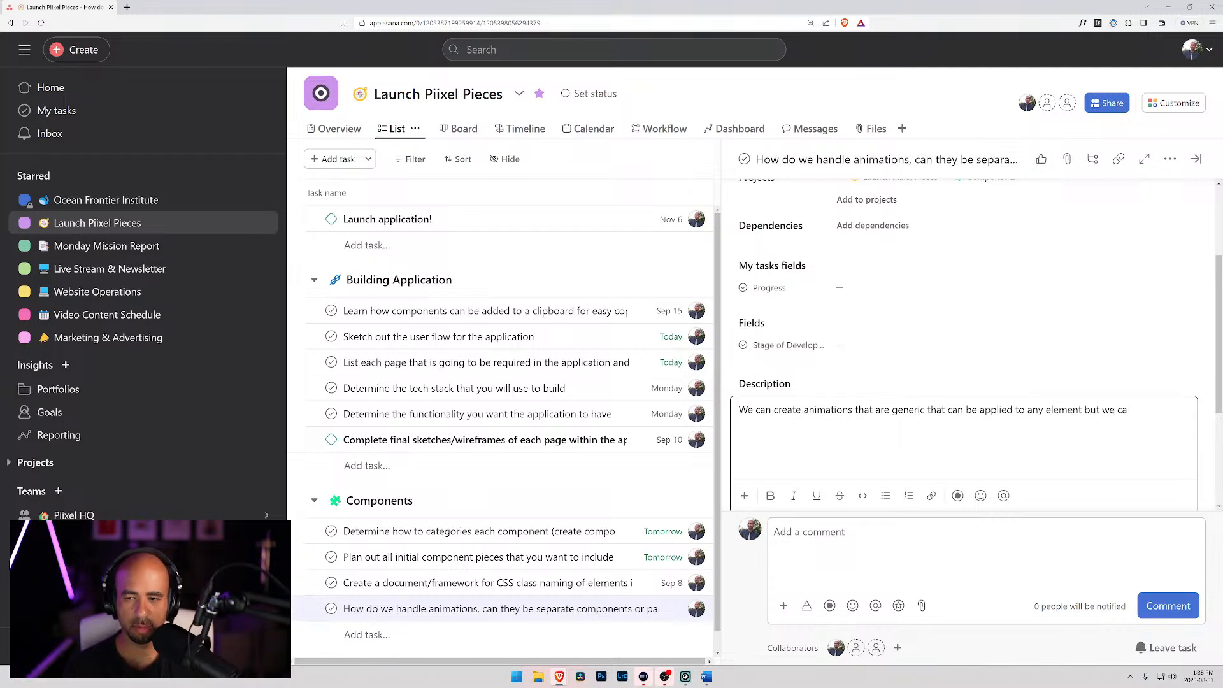
{"action": "type", "text": "n also d"}
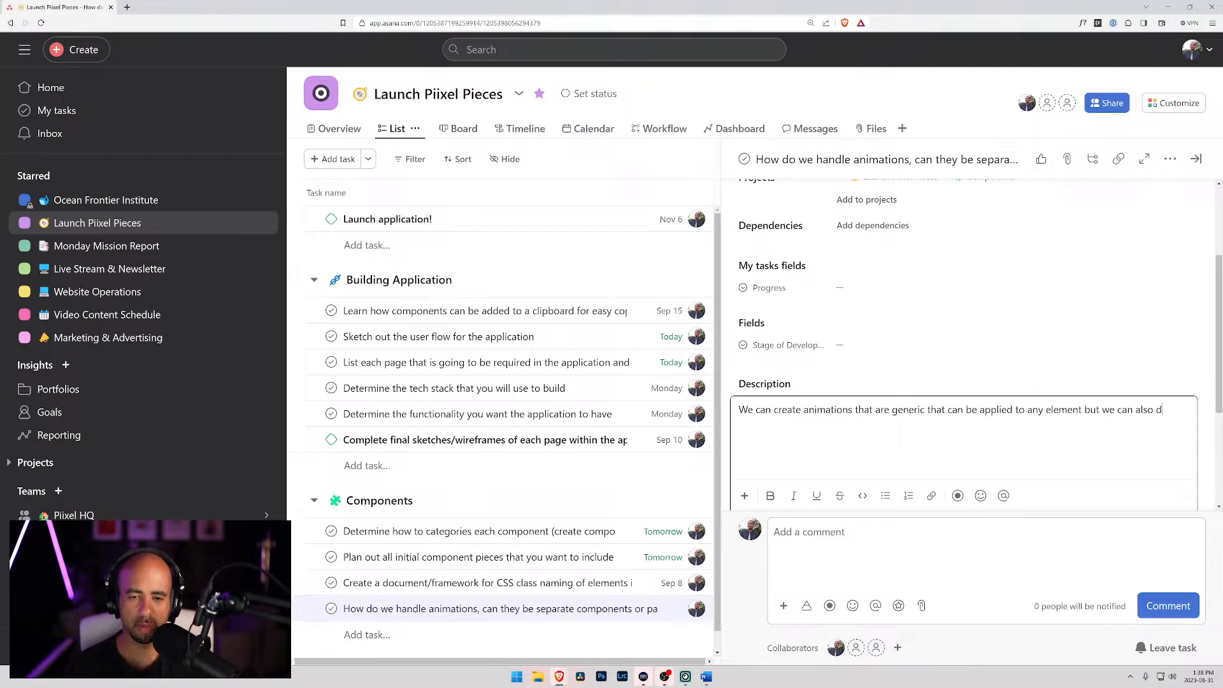
{"action": "type", "text": "o animations for"}
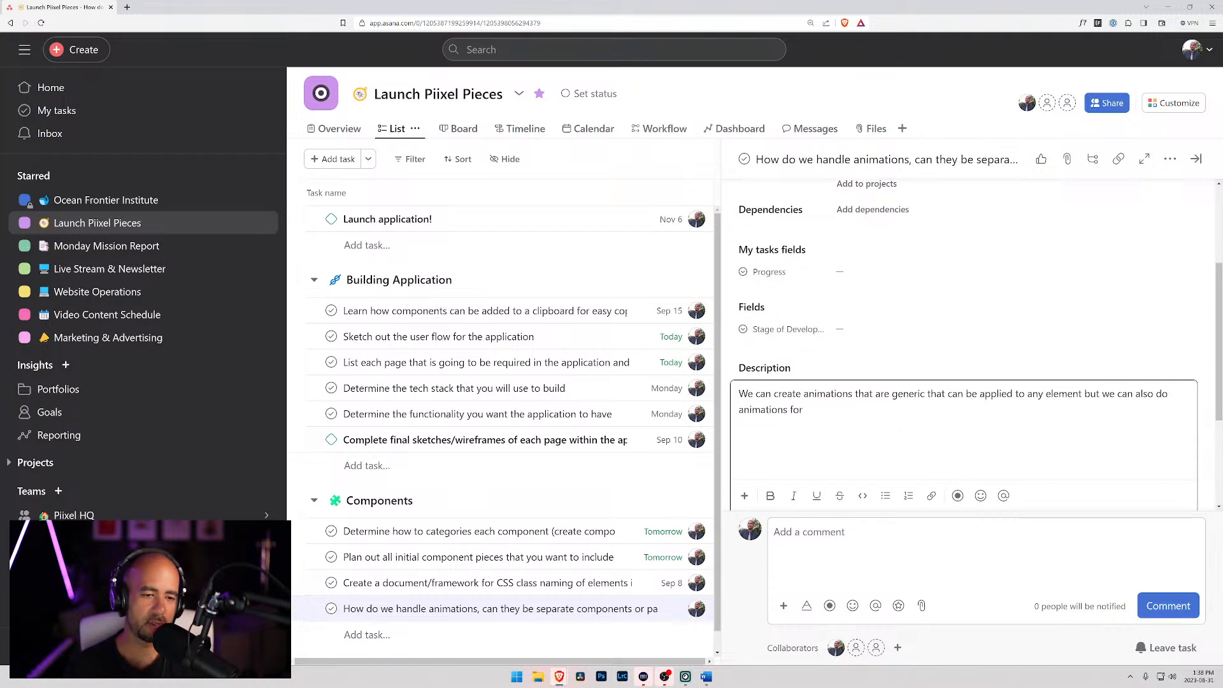
{"action": "type", "text": " gene"}
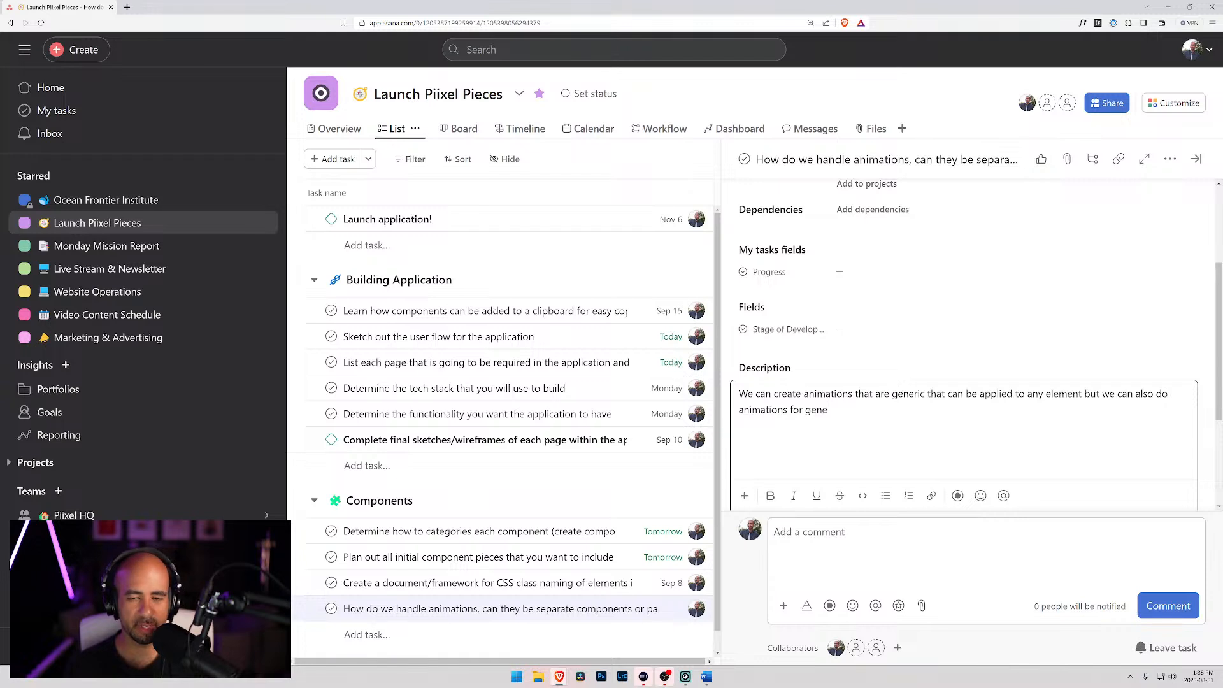
{"action": "type", "text": "ral c"}
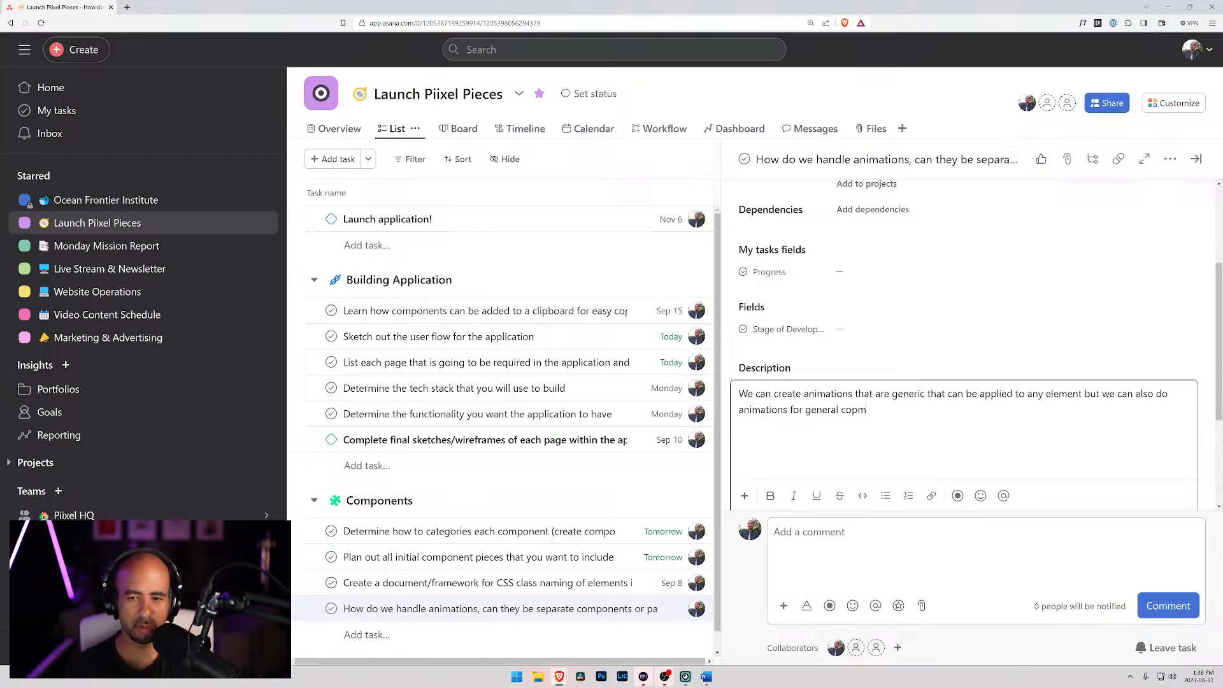
{"action": "type", "text": "omponents like a imag"}
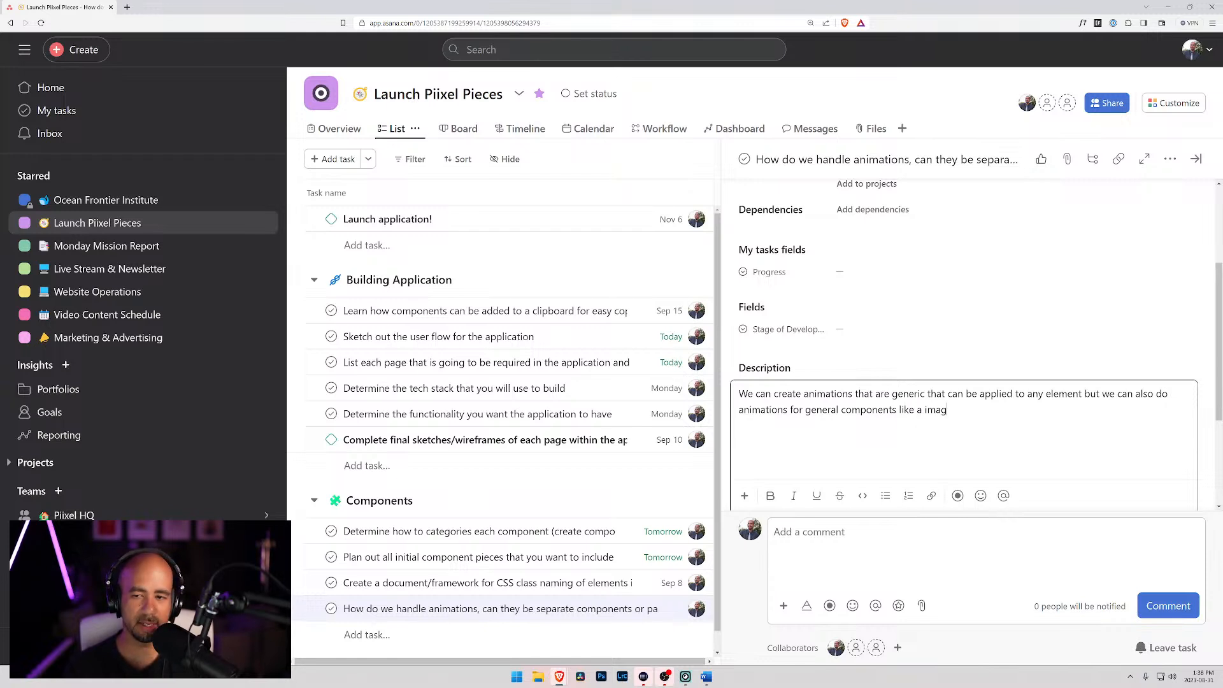
{"action": "type", "text": "e gallery,"}
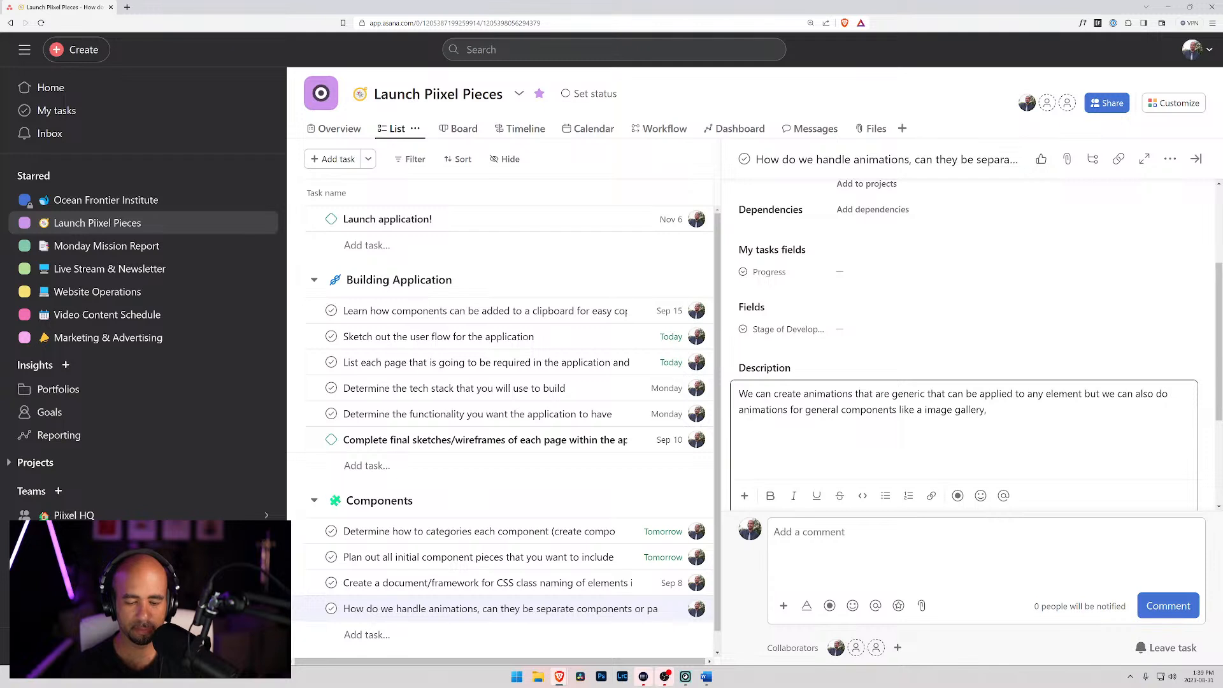
{"action": "type", "text": "lax"}
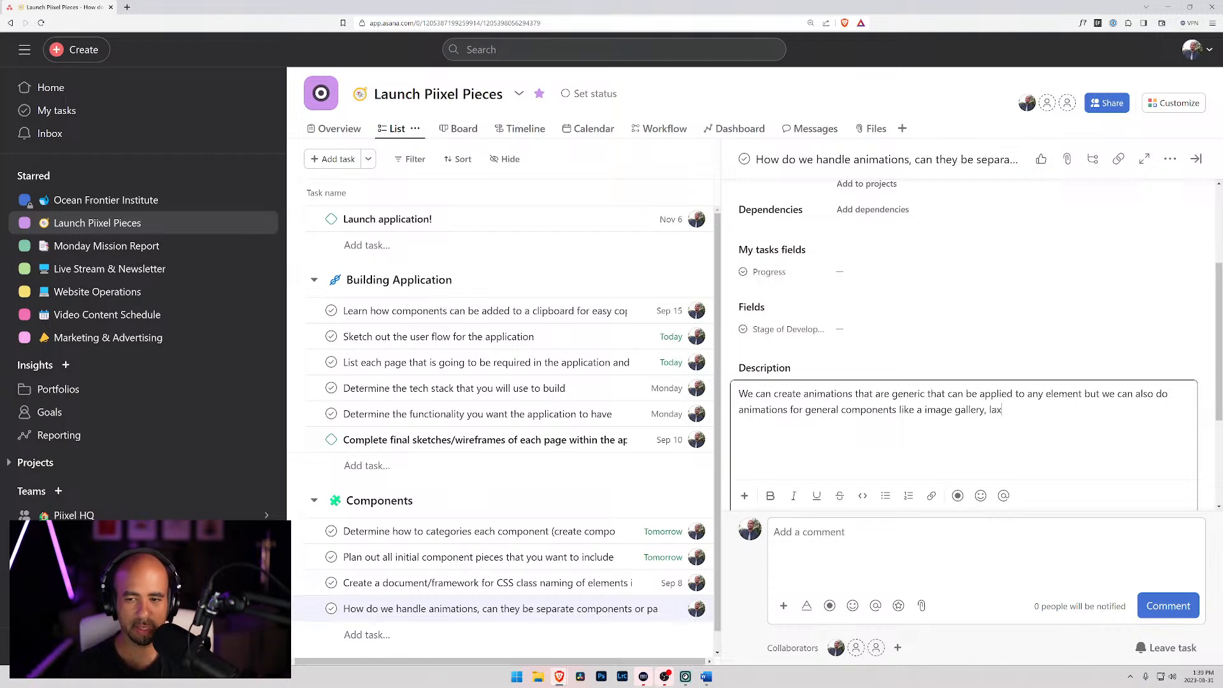
{"action": "key", "text": "BackSpace"}
{"action": "type", "text": "zy loads"}
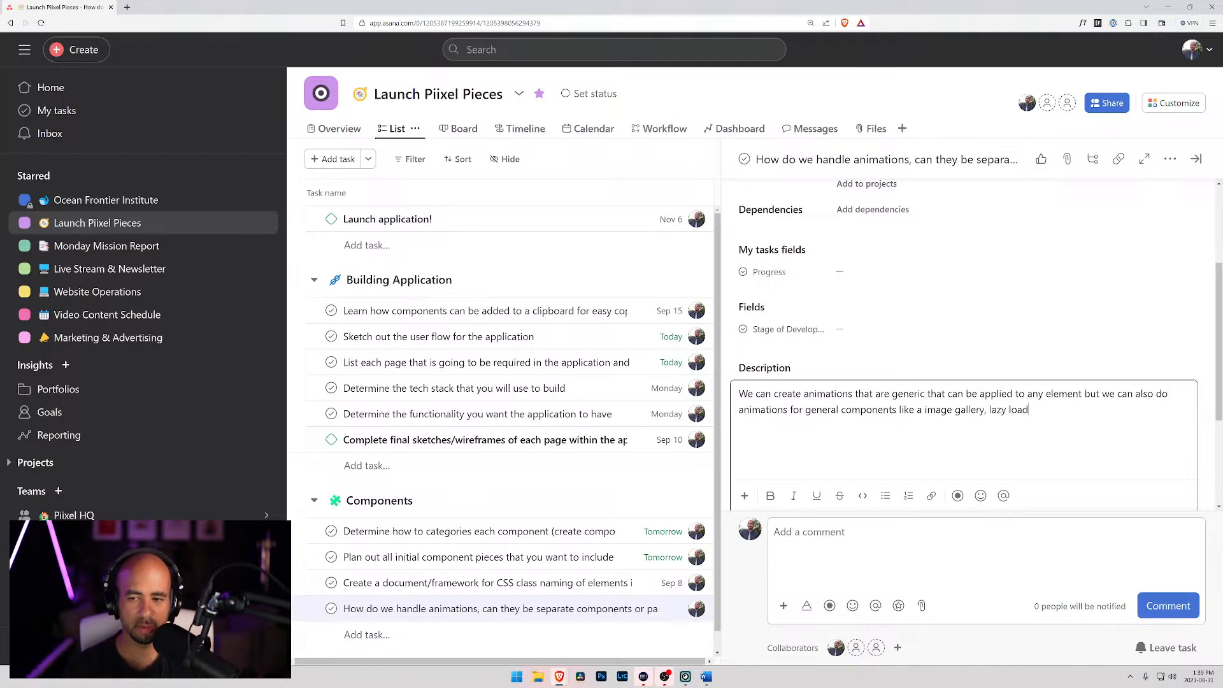
{"action": "key", "text": "BackSpace"}
{"action": "key", "text": "BackSpace"}
{"action": "key", "text": "BackSpace"}
{"action": "key", "text": "BackSpace"}
{"action": "key", "text": "BackSpace"}
{"action": "key", "text": "BackSpace"}
{"action": "key", "text": "BackSpace"}
{"action": "key", "text": "BackSpace"}
{"action": "key", "text": "BackSpace"}
{"action": "key", "text": "BackSpace"}
{"action": "key", "text": "BackSpace"}
{"action": "key", "text": "BackSpace"}
{"action": "key", "text": "BackSpace"}
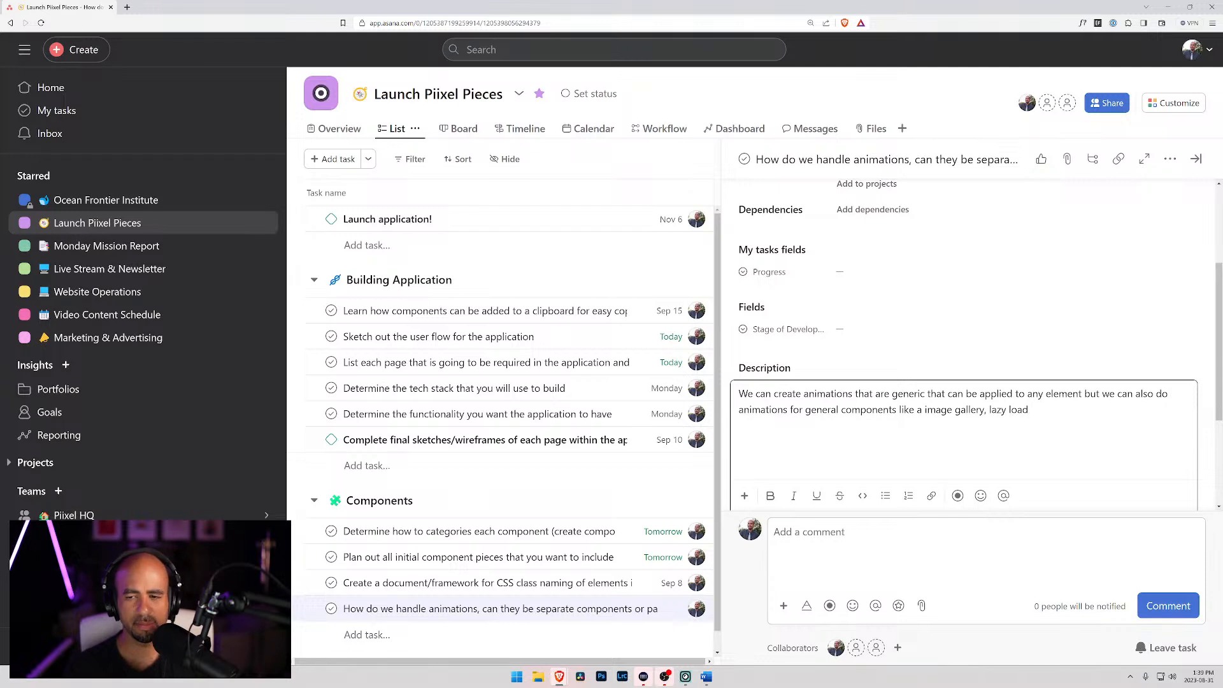
{"action": "type", "text": "y"}
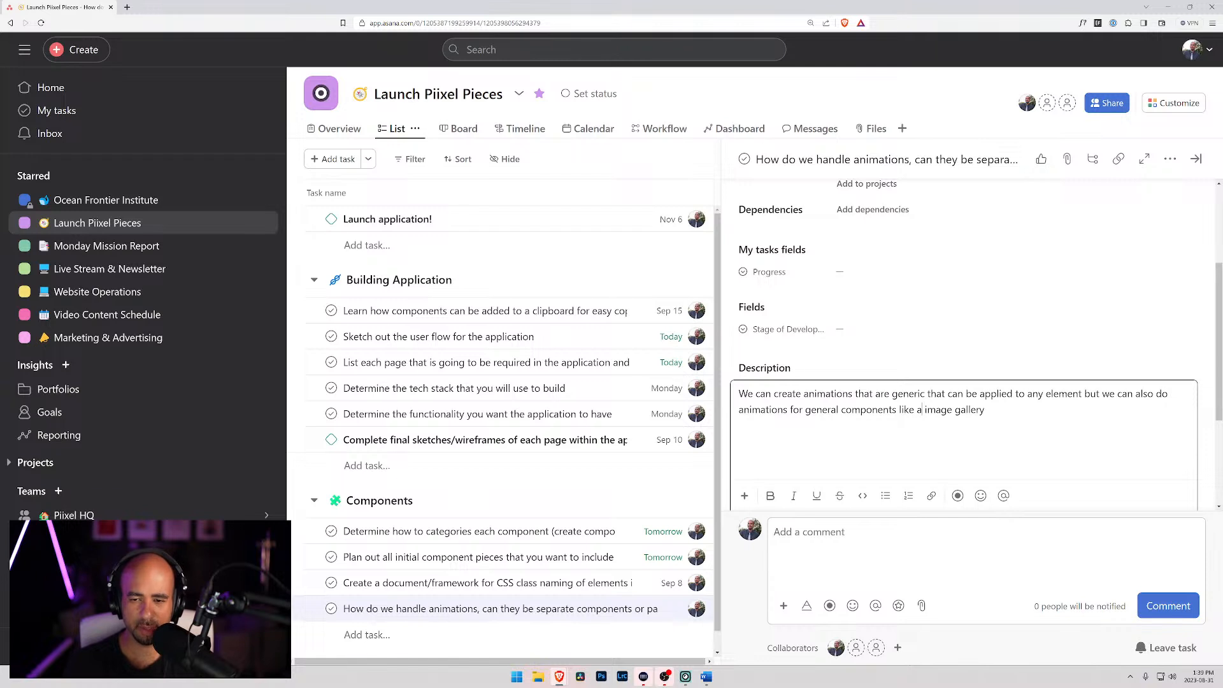
Reword the end of the animations task's description to read "like an image or post gallery.".
{"action": "left_click", "coordinate": [923, 410]}
{"action": "type", "text": "ns for"}
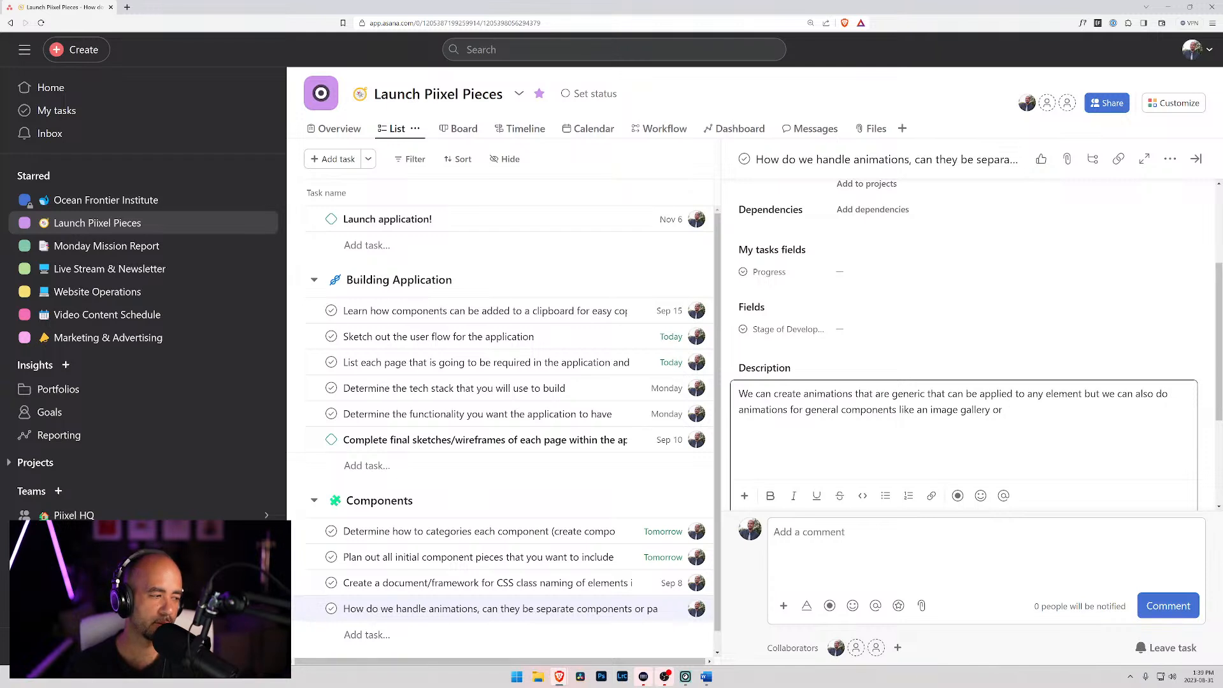
{"action": "key", "text": "BackSpace"}
{"action": "key", "text": "BackSpace"}
{"action": "key", "text": "BackSpace"}
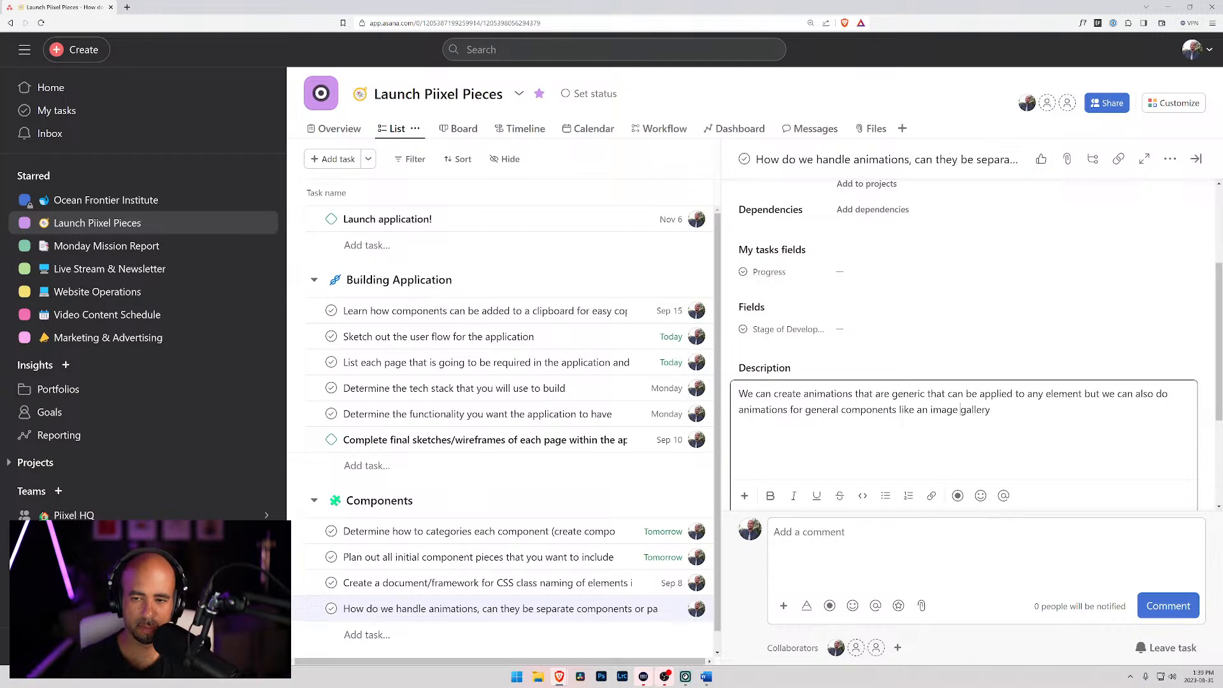
{"action": "type", "text": "or post"}
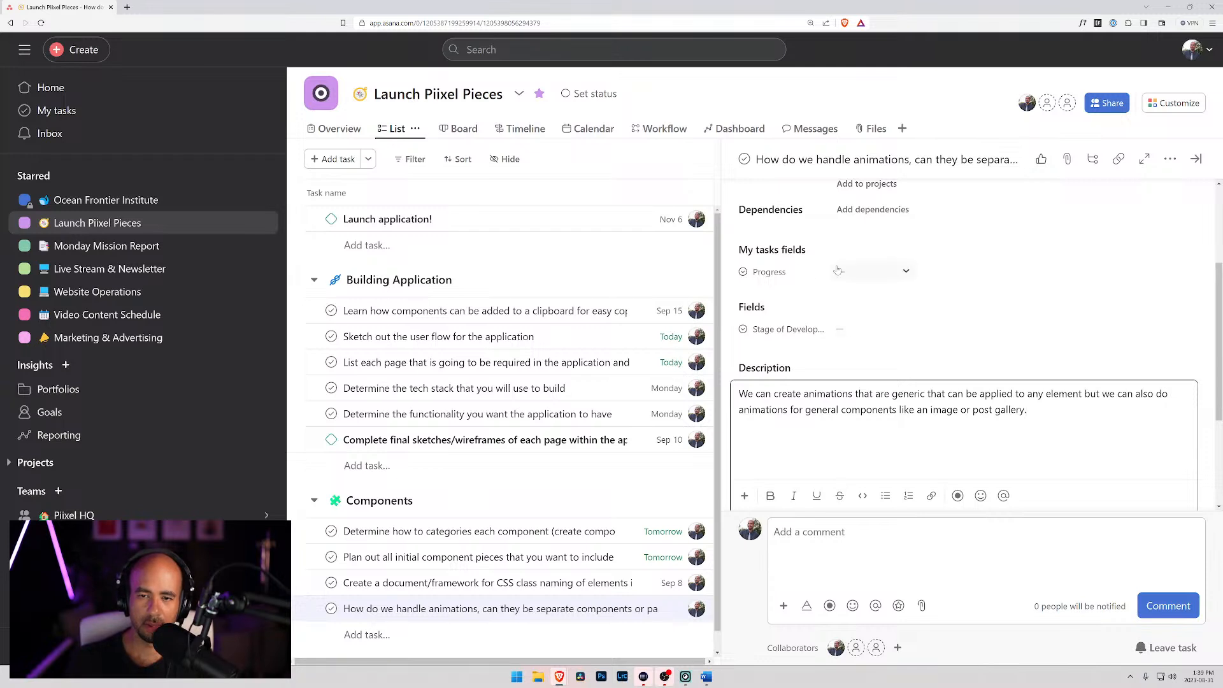
Set the due date of the task on handling animations to September 10, 2023.
{"action": "left_click", "coordinate": [497, 582]}
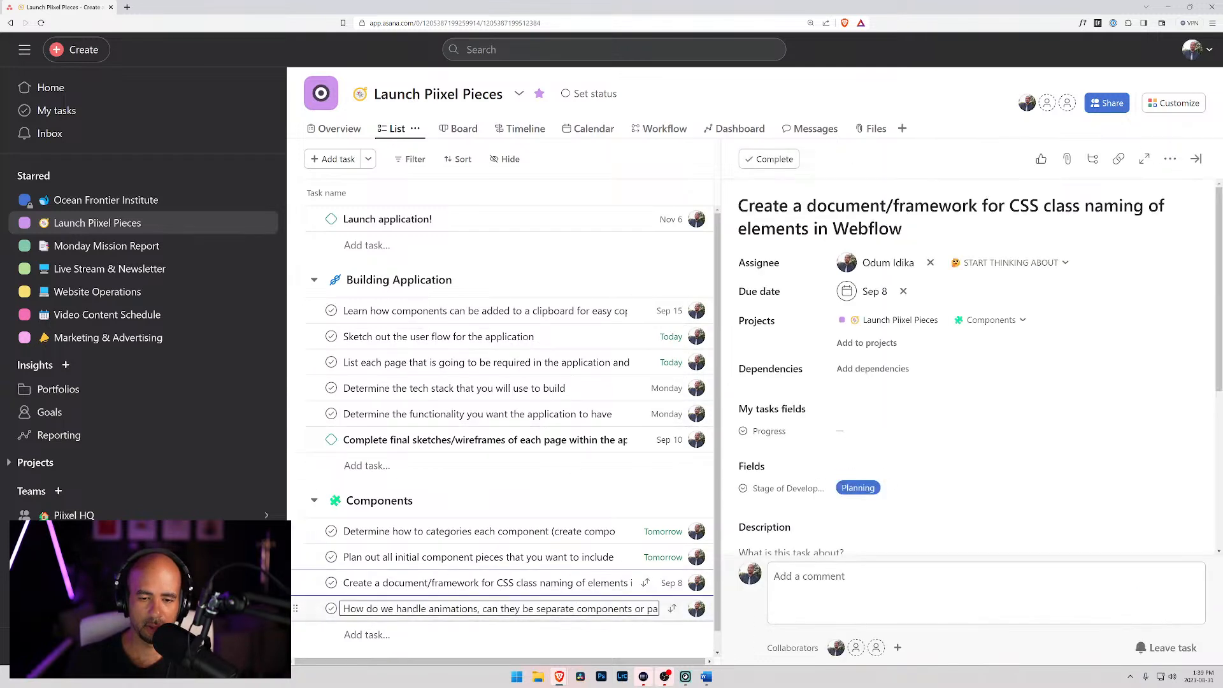
{"action": "left_click", "coordinate": [556, 608]}
{"action": "left_click", "coordinate": [882, 292]}
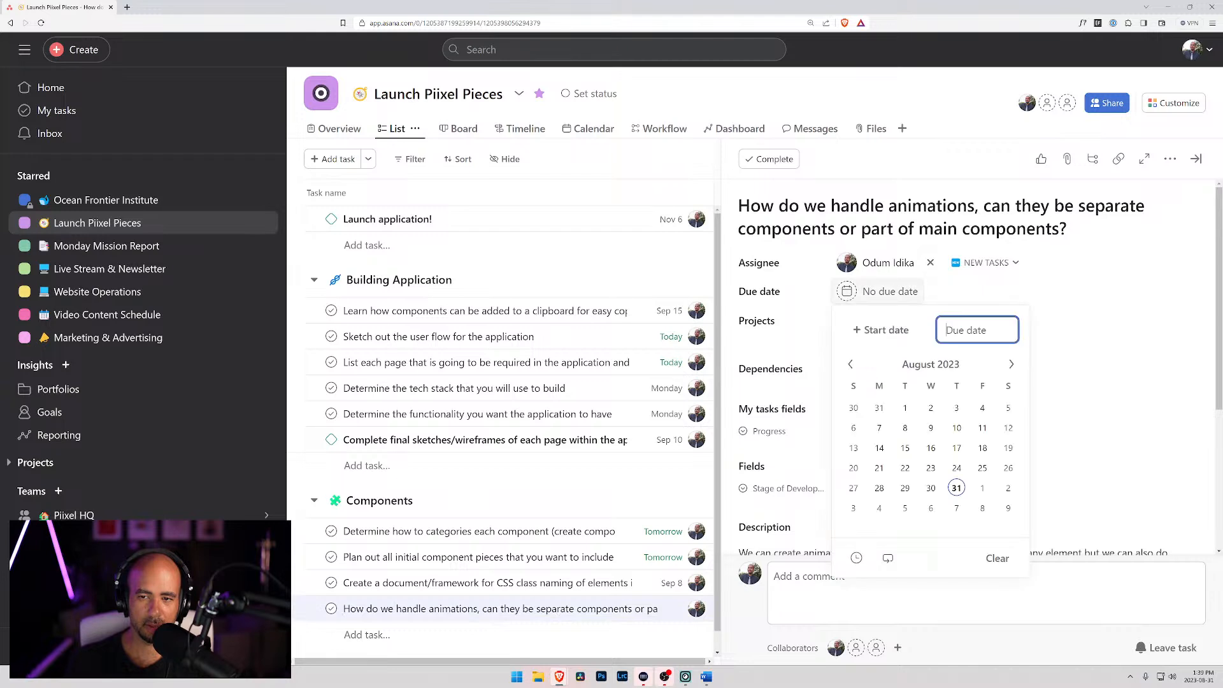
{"action": "left_click", "coordinate": [1010, 363]}
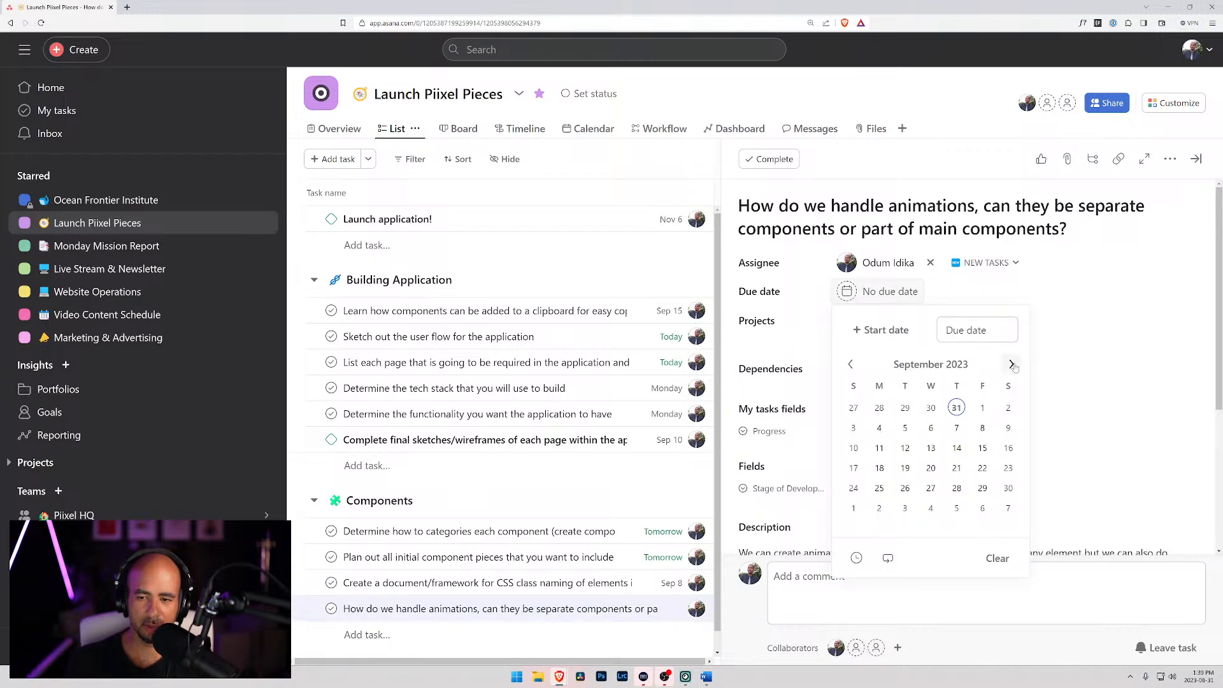
{"action": "left_click", "coordinate": [854, 448]}
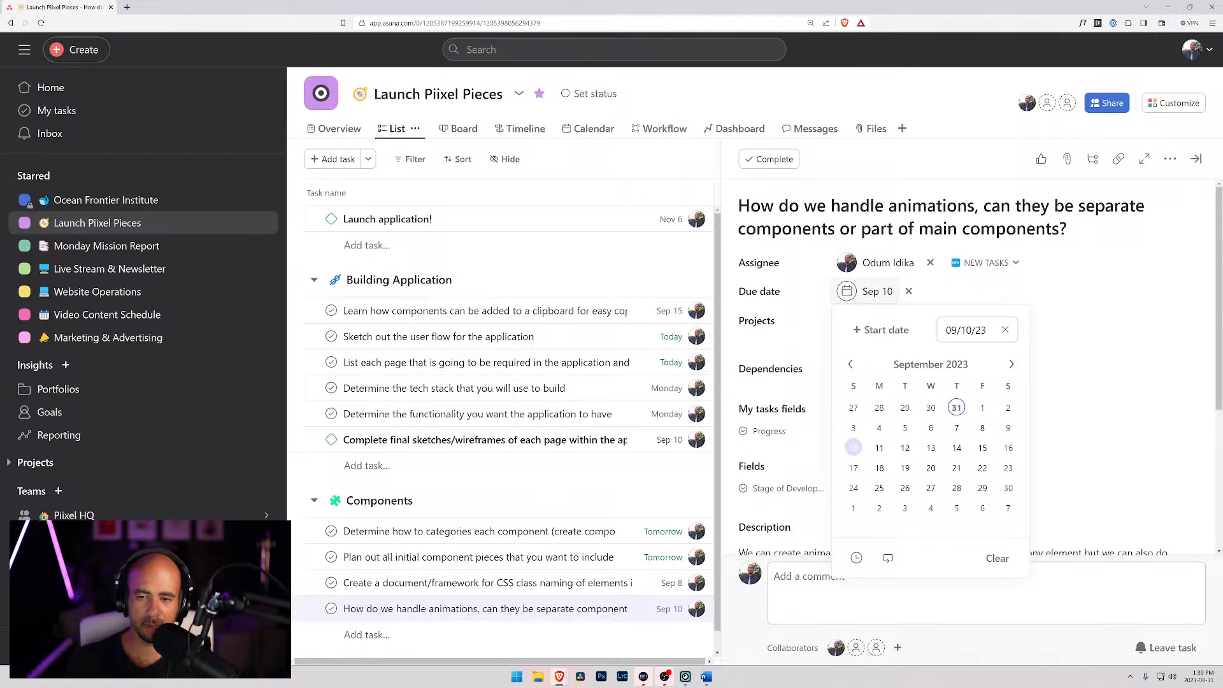
{"action": "left_click", "coordinate": [684, 98]}
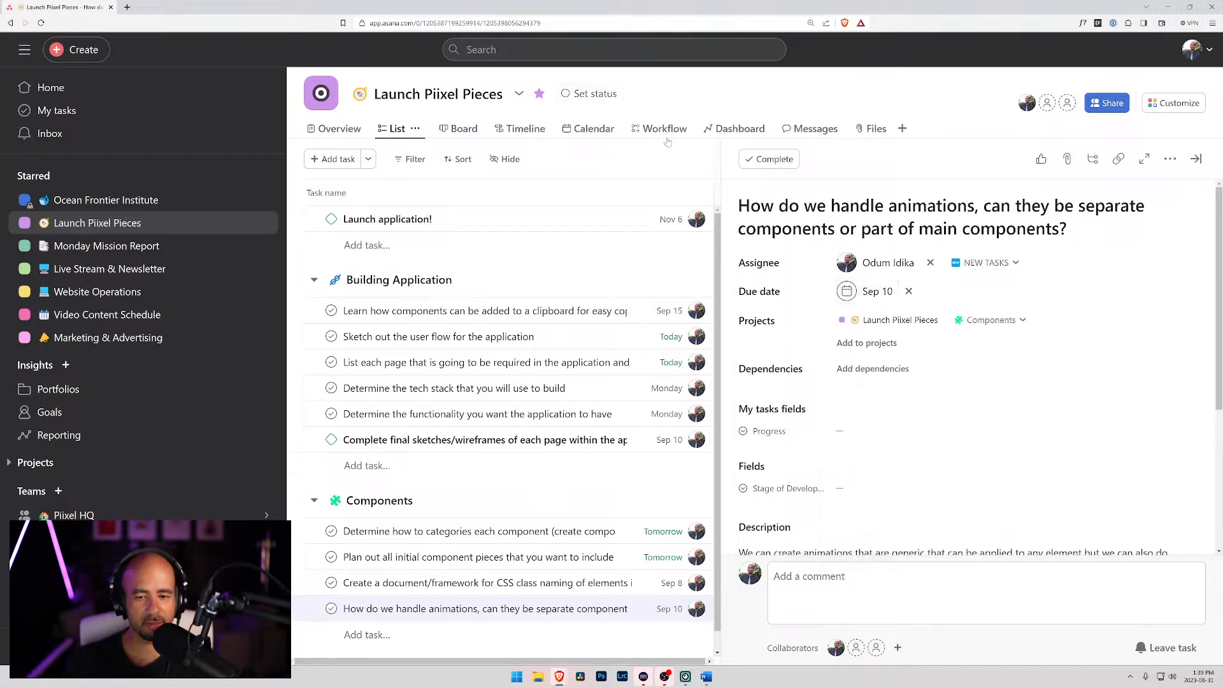
Close the task details and set the animations task's stage of development to Planning.
{"action": "left_click", "coordinate": [1197, 159]}
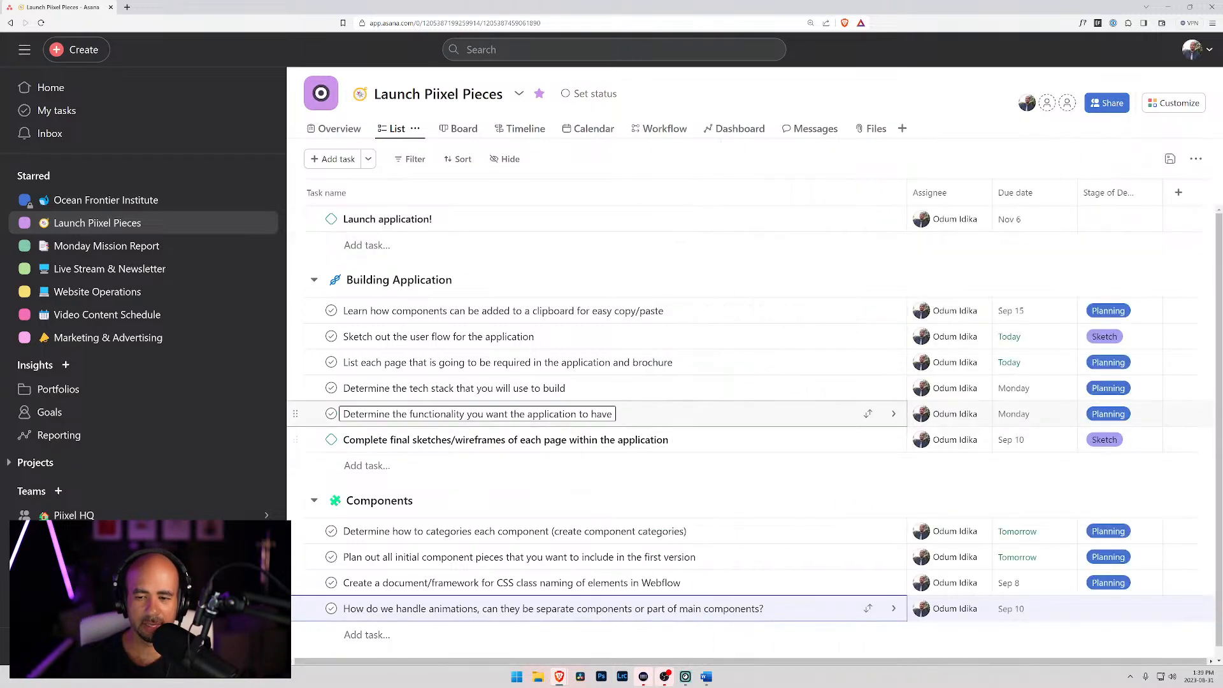
{"action": "left_click", "coordinate": [1090, 609]}
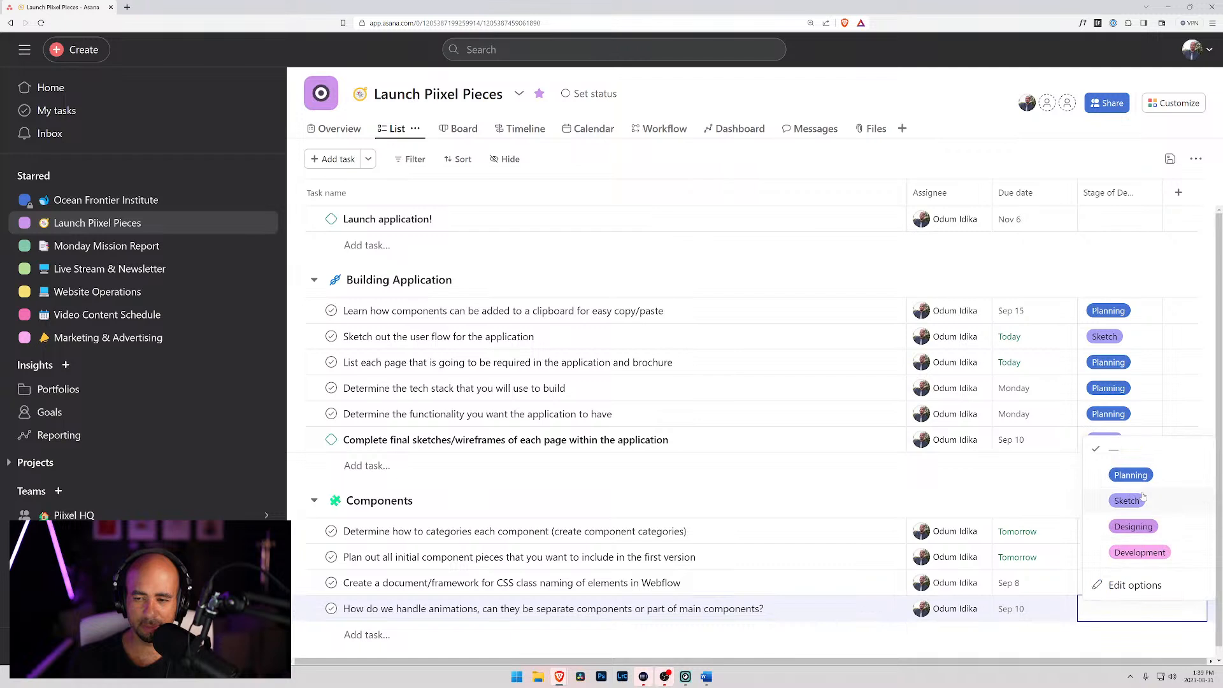
{"action": "left_click", "coordinate": [1145, 471]}
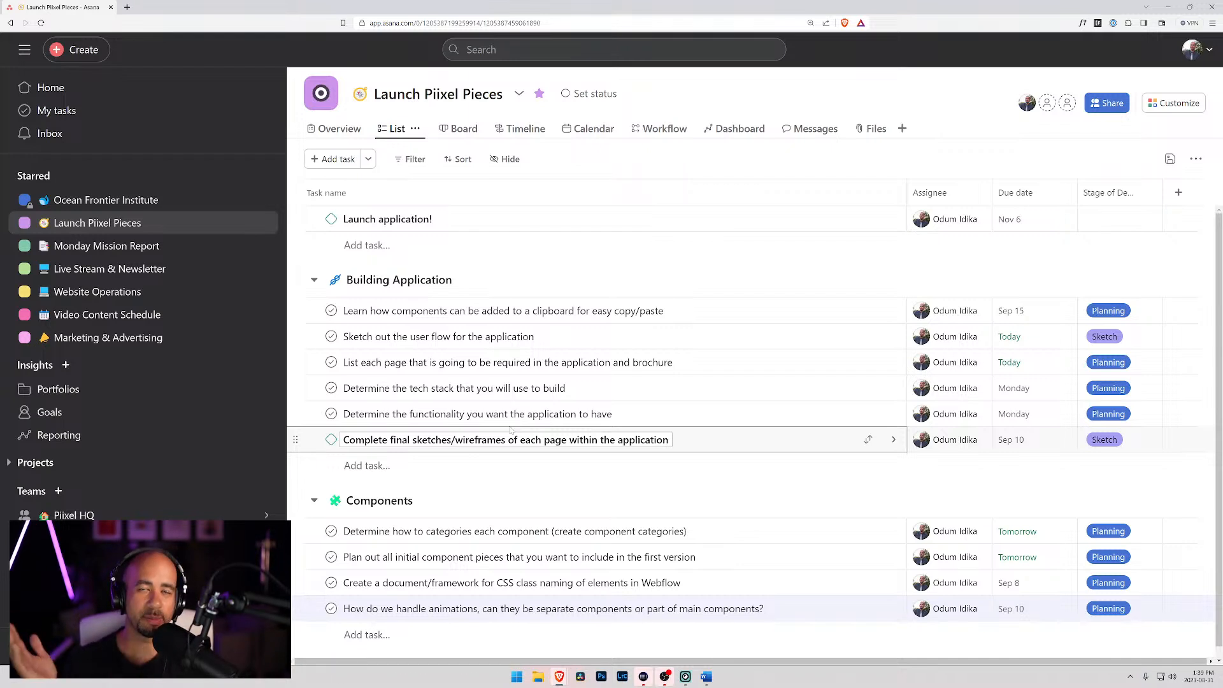
Switch to the Word document and format the heading "What does the application look like?" in bold purple.
{"action": "left_click", "coordinate": [707, 677]}
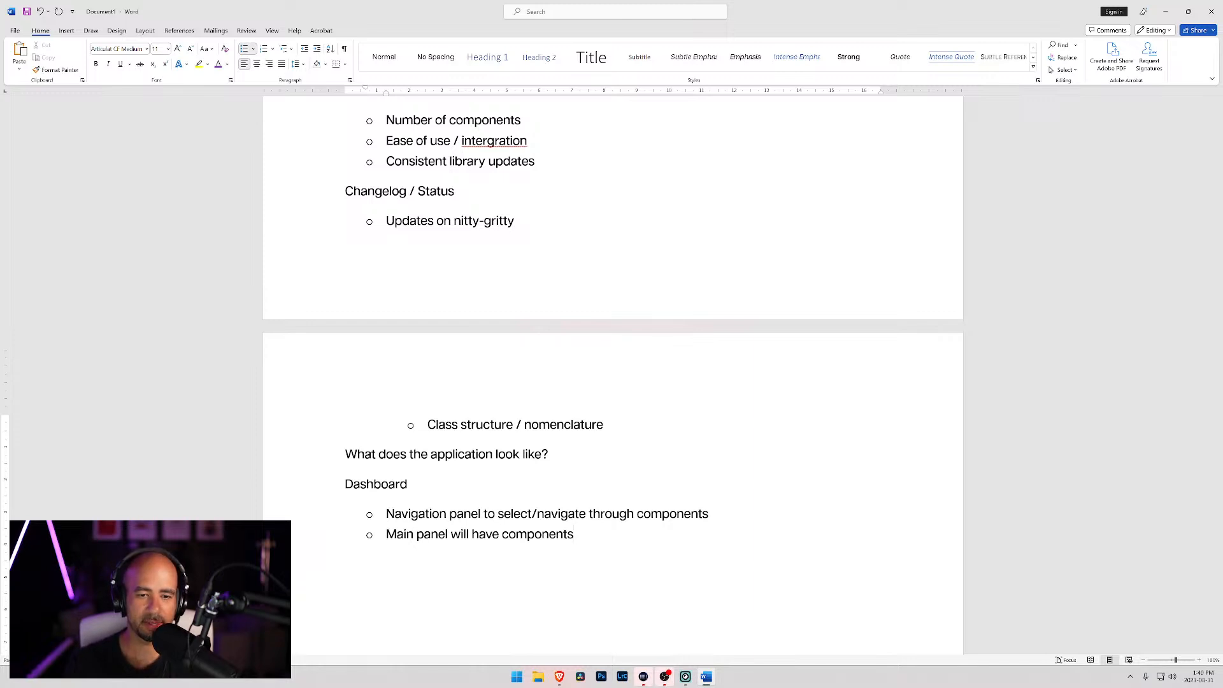
{"action": "left_click", "coordinate": [338, 462]}
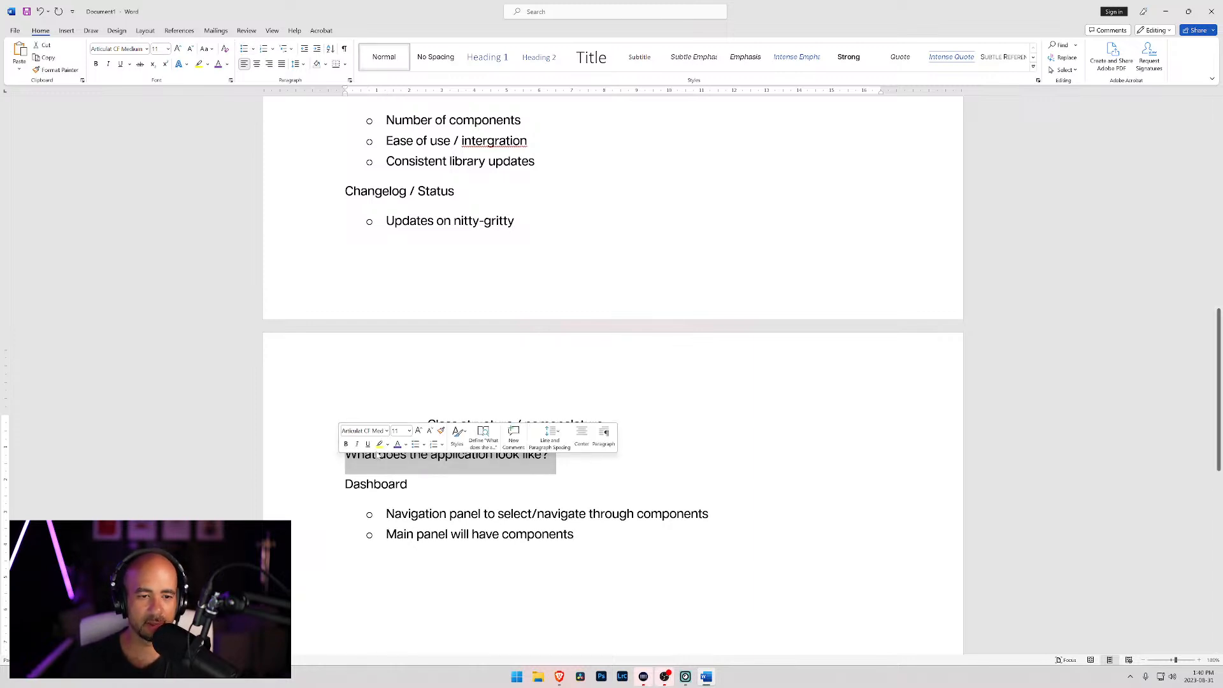
{"action": "left_click", "coordinate": [397, 445]}
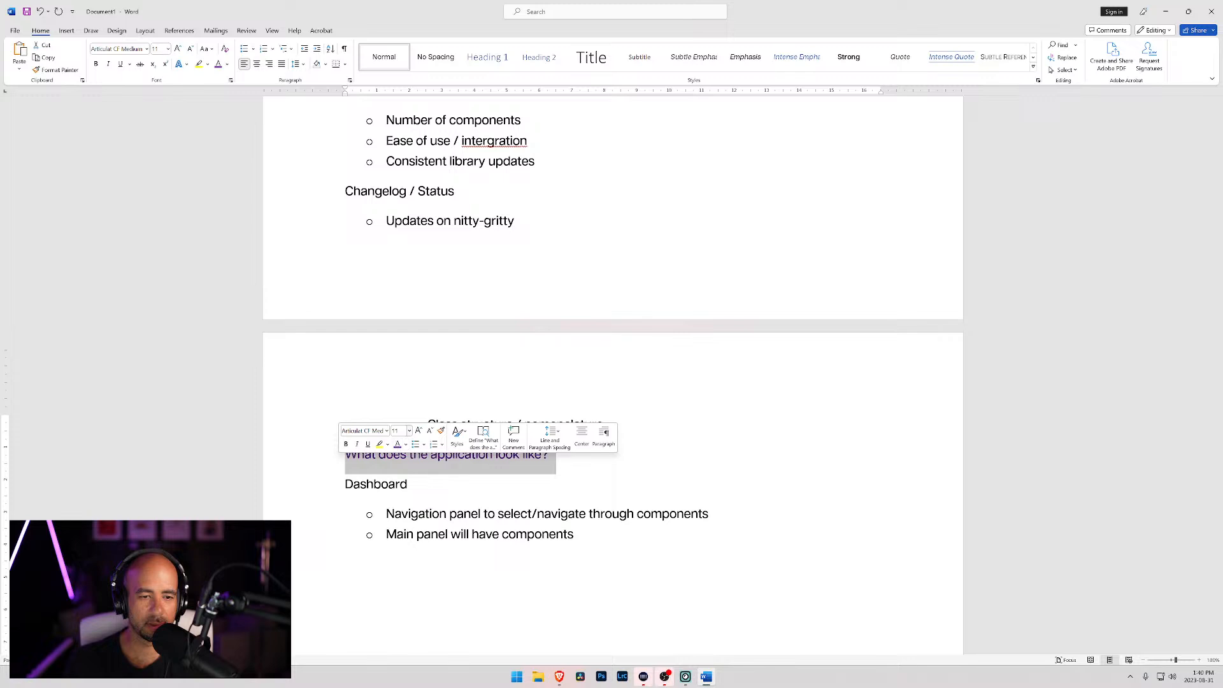
{"action": "left_click", "coordinate": [388, 432]}
{"action": "left_click", "coordinate": [409, 77]}
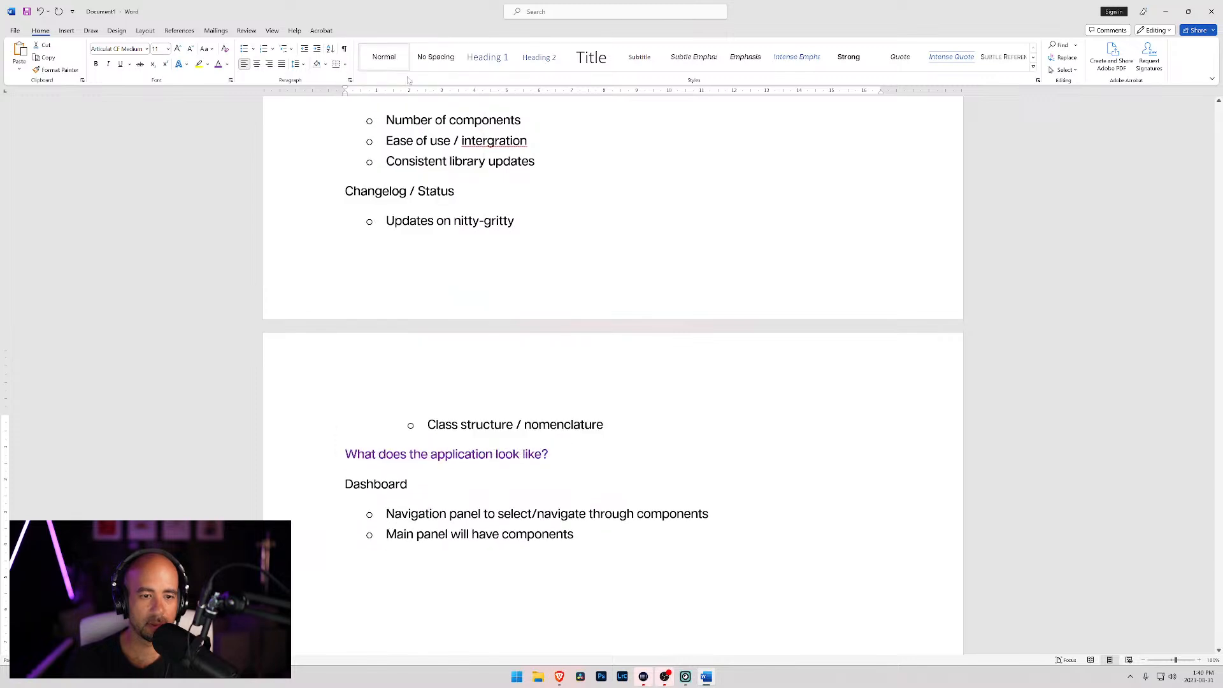
Add the bullet "Example two navigation items: Components, Animations" below the navigation panel bullet under Dashboard.
{"action": "left_click", "coordinate": [574, 534]}
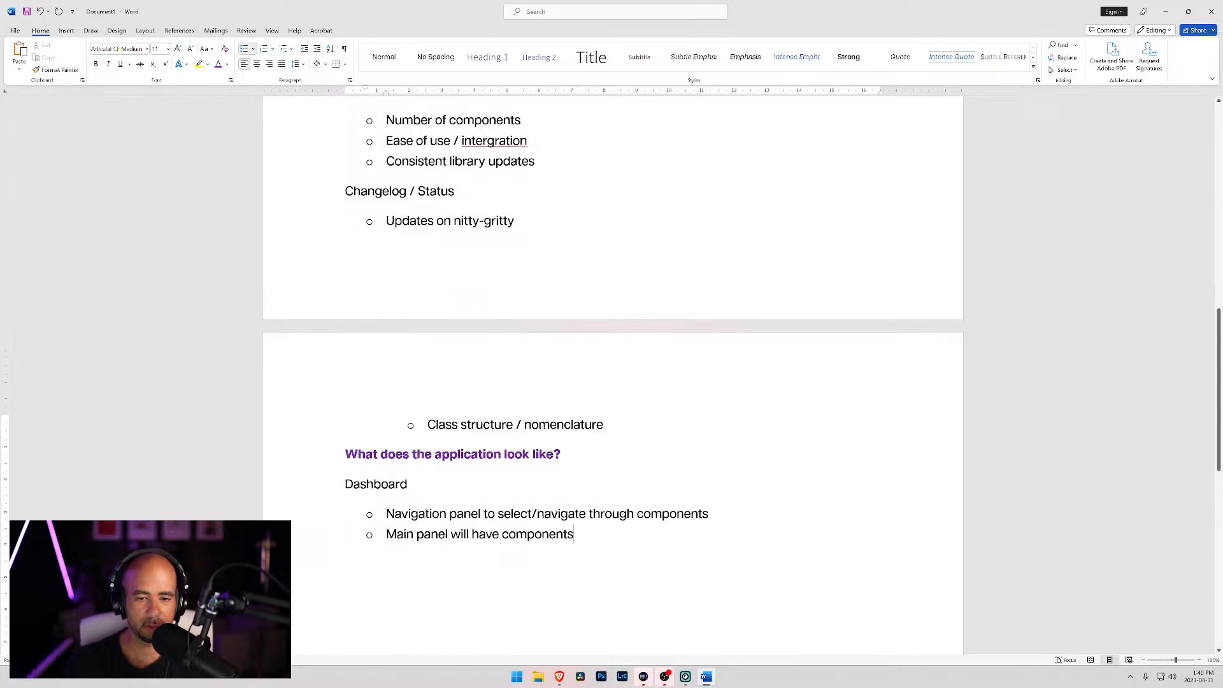
{"action": "key", "text": "Return"}
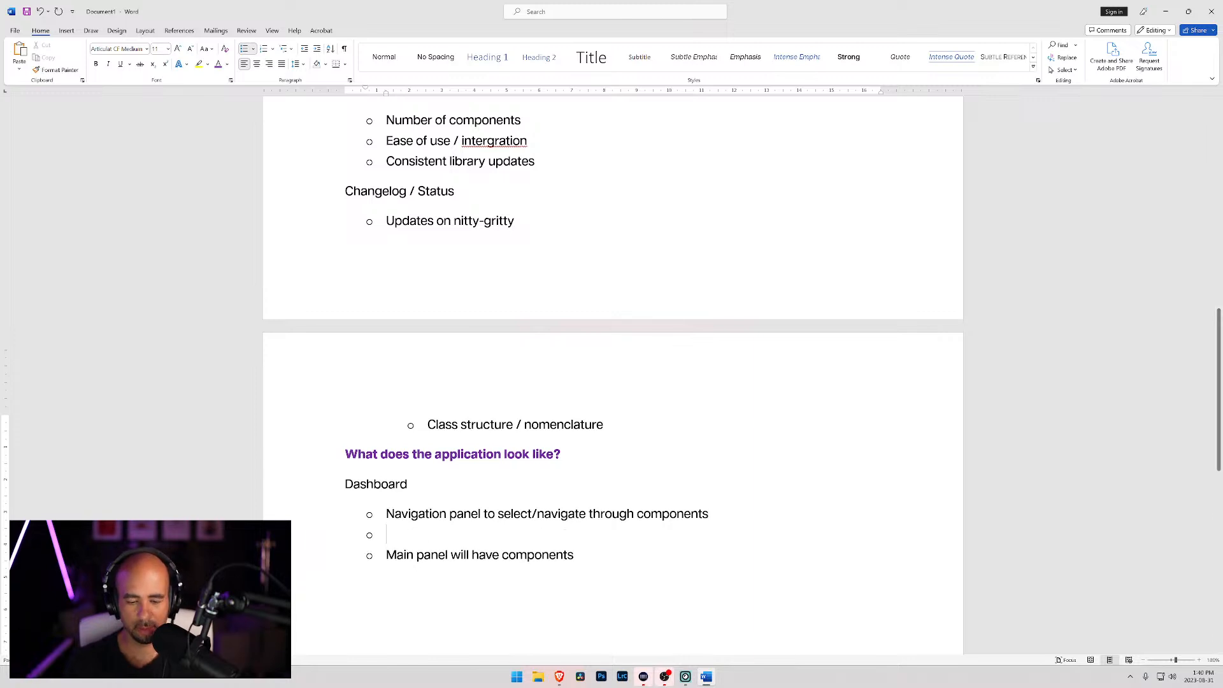
{"action": "type", "text": "Example two na"}
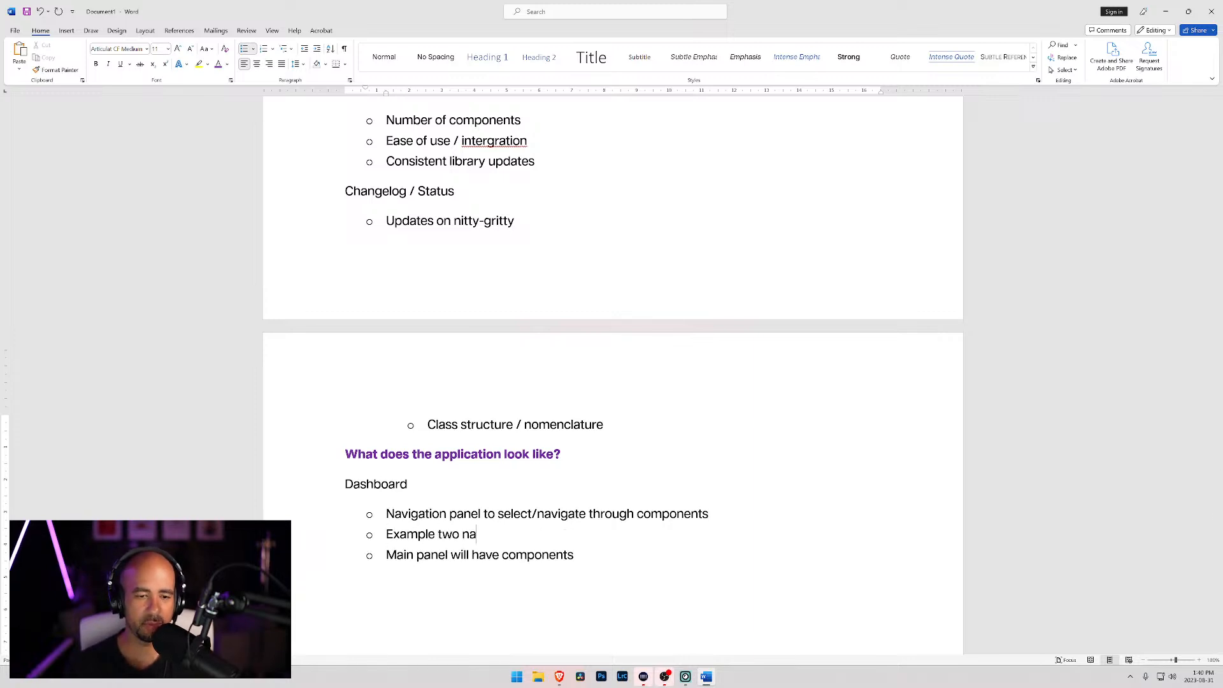
{"action": "type", "text": "vigation items"}
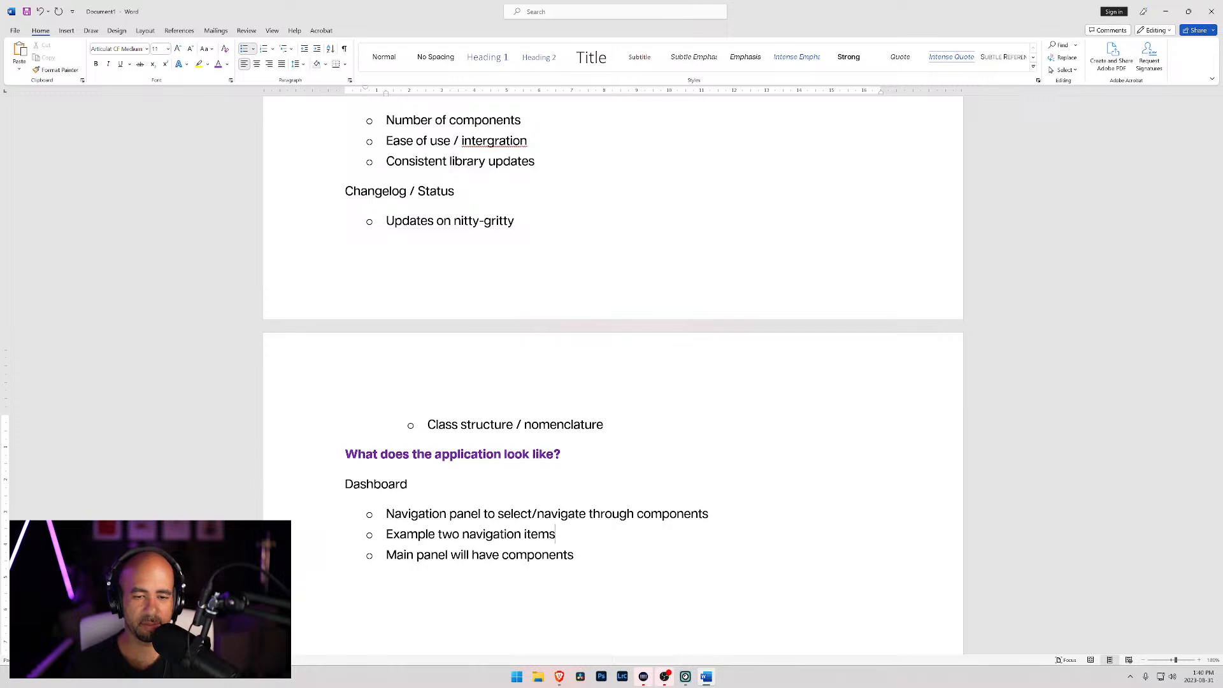
{"action": "type", "text": ": Compone"}
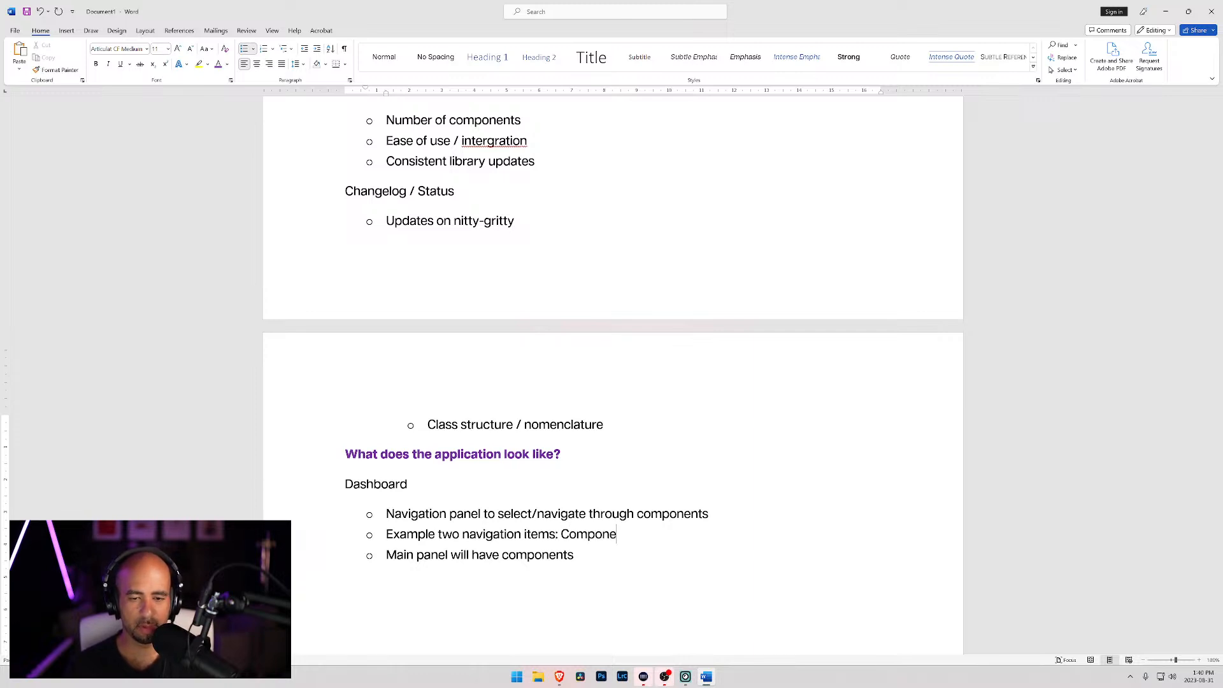
{"action": "type", "text": "nts, Na"}
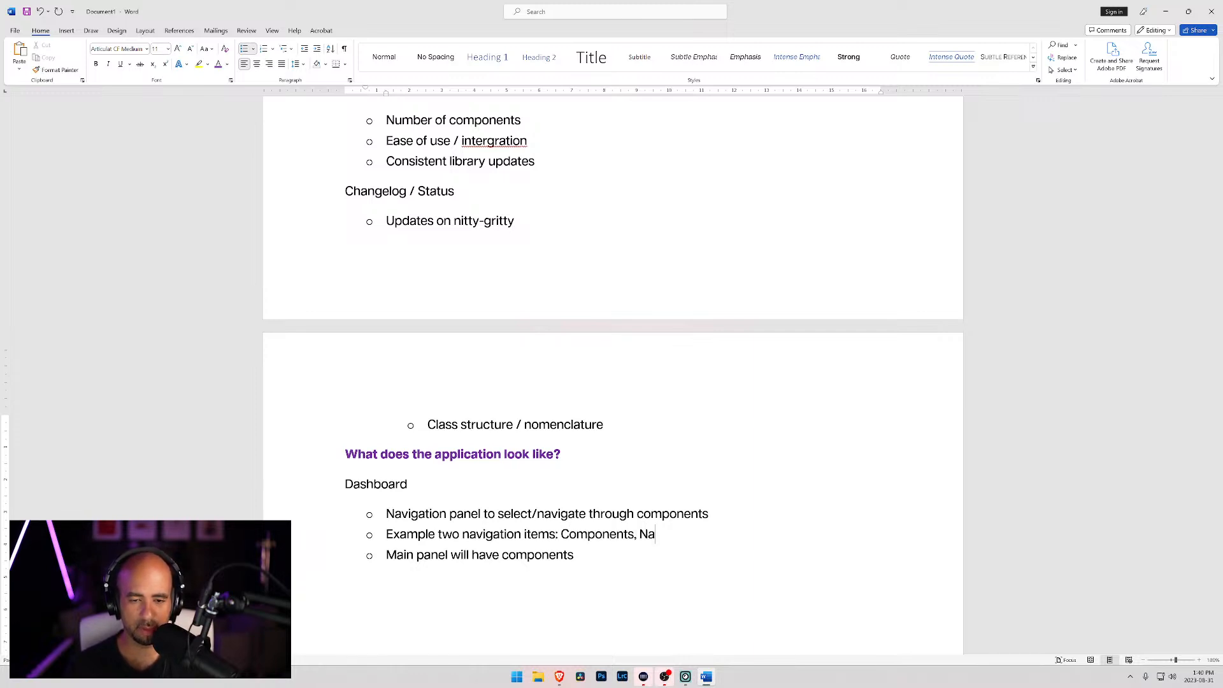
{"action": "key", "text": "BackSpace"}
{"action": "key", "text": "BackSpace"}
{"action": "type", "text": "Animations"}
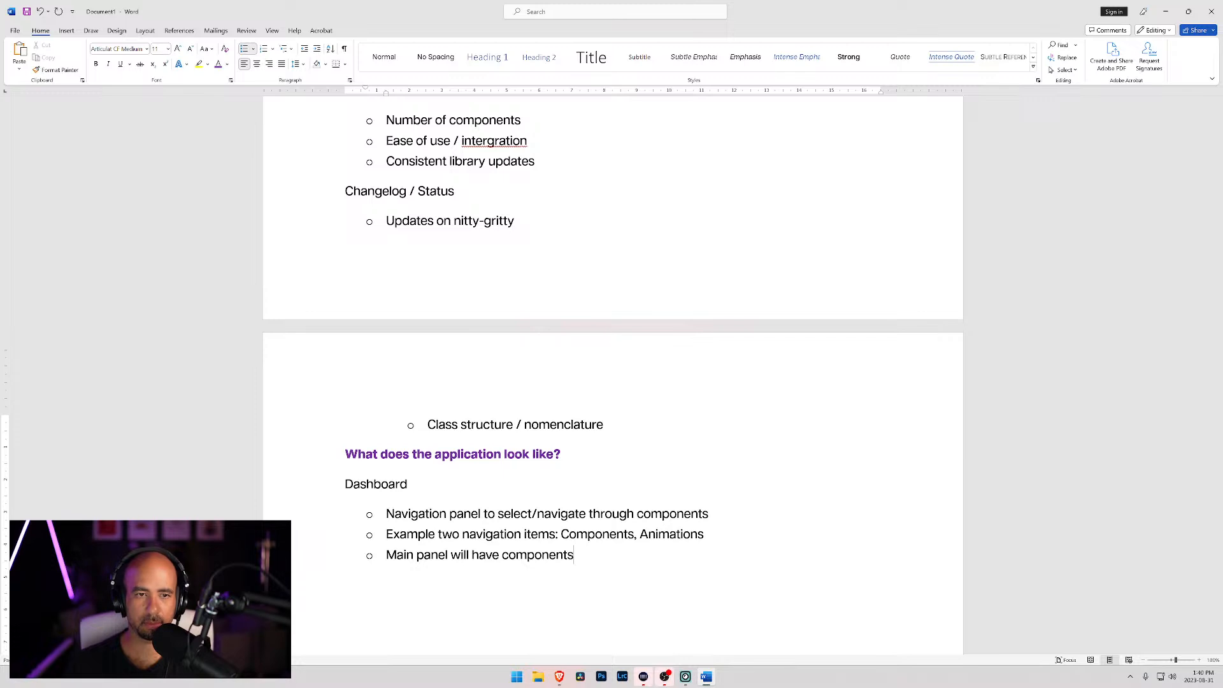
Set the font color of the brochure's "Home" heading to the standard blue.
{"action": "scroll", "coordinate": [612, 375], "scroll_direction": "up", "scroll_amount": 8}
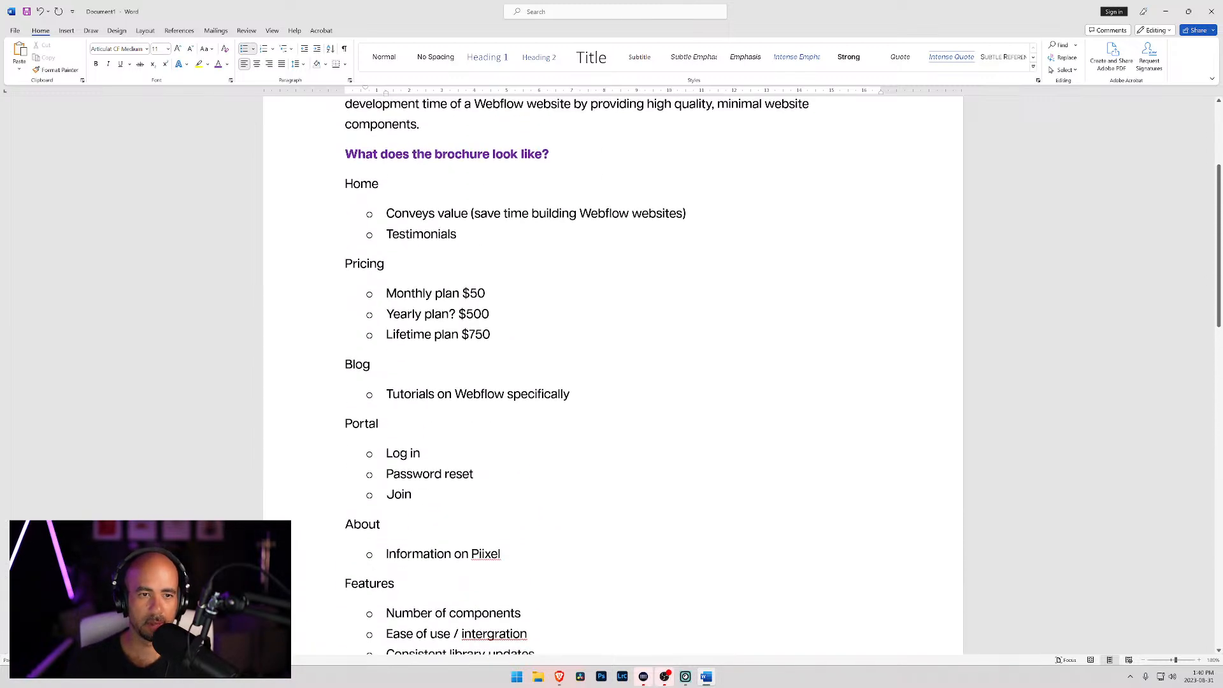
{"action": "left_click_drag", "start_coordinate": [379, 184], "coordinate": [344, 185]}
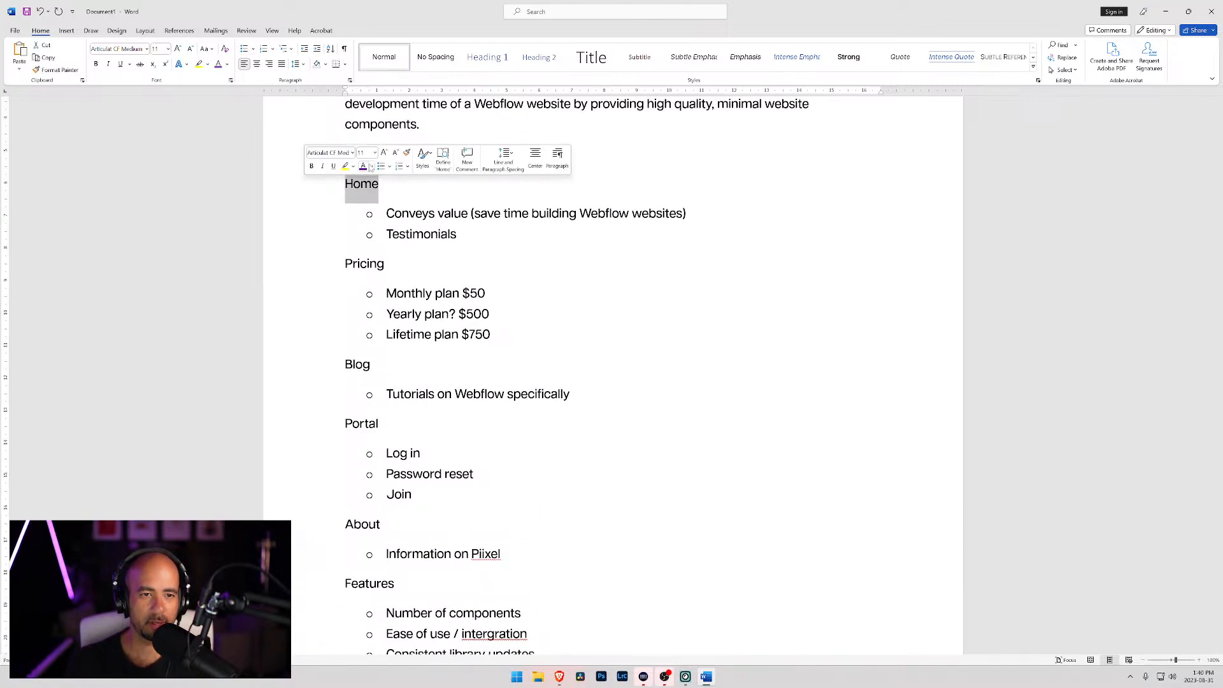
{"action": "left_click", "coordinate": [370, 166]}
{"action": "left_click", "coordinate": [413, 270]}
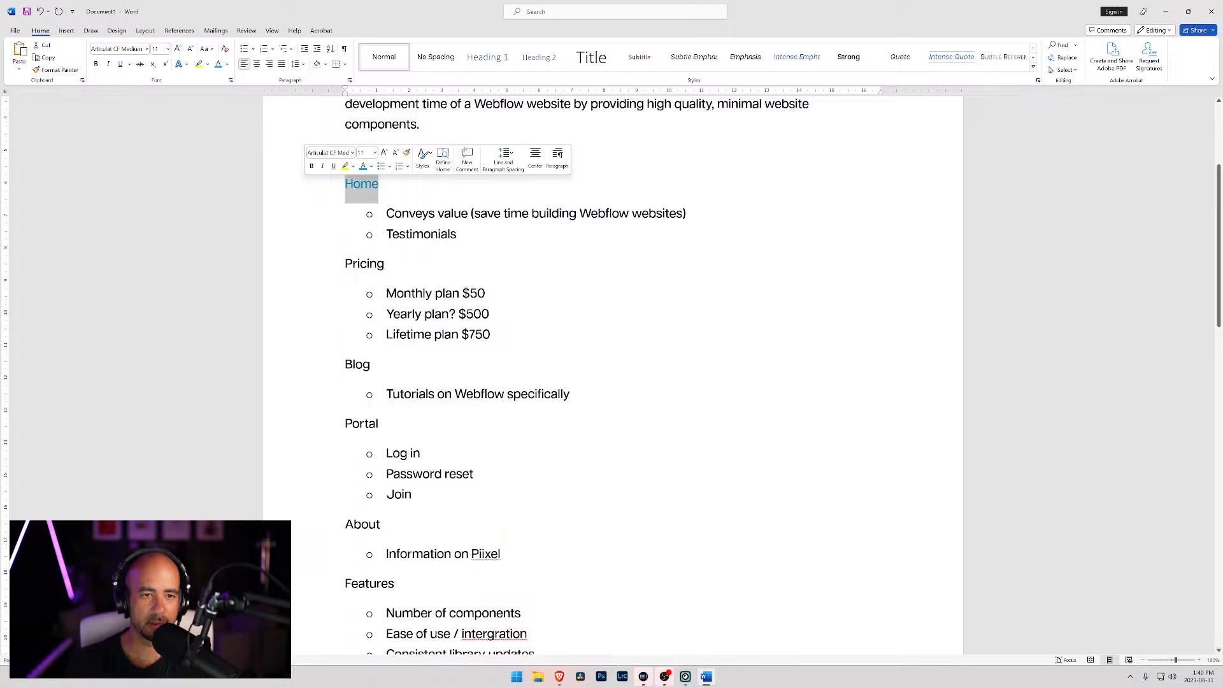
{"action": "left_click", "coordinate": [371, 167]}
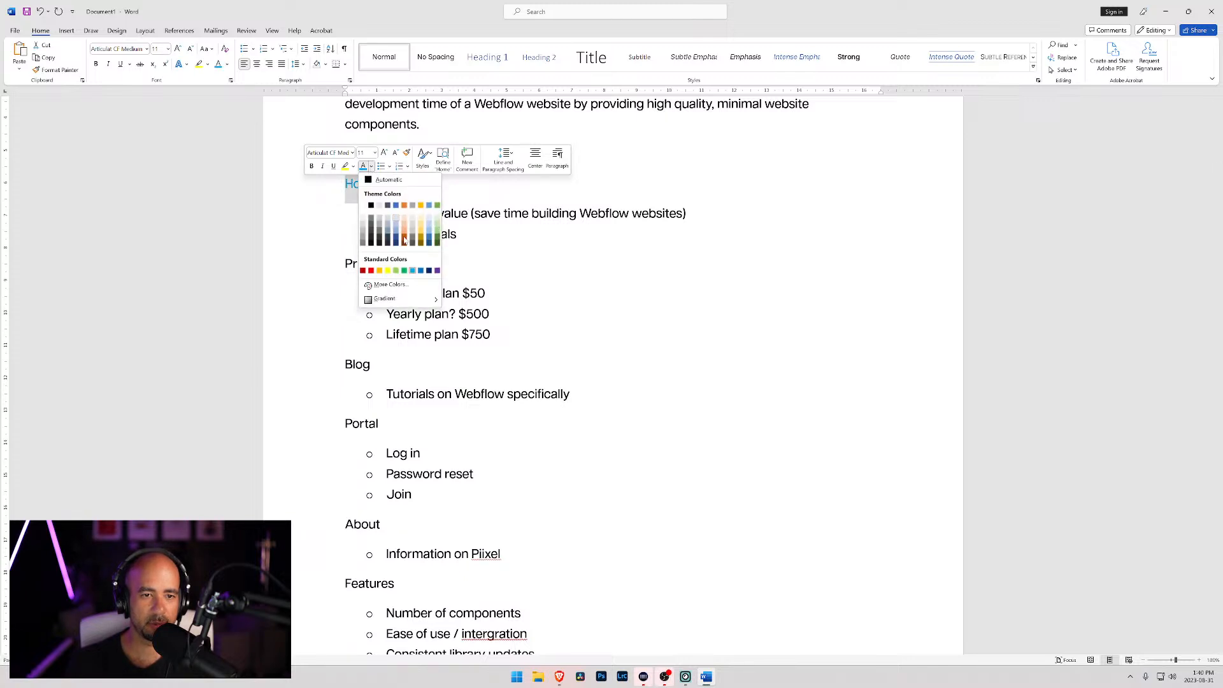
{"action": "left_click", "coordinate": [420, 270]}
Apply the same blue font color to the "Pricing", "Blog", "Portal" and "About" headings.
{"action": "double_click", "coordinate": [364, 264]}
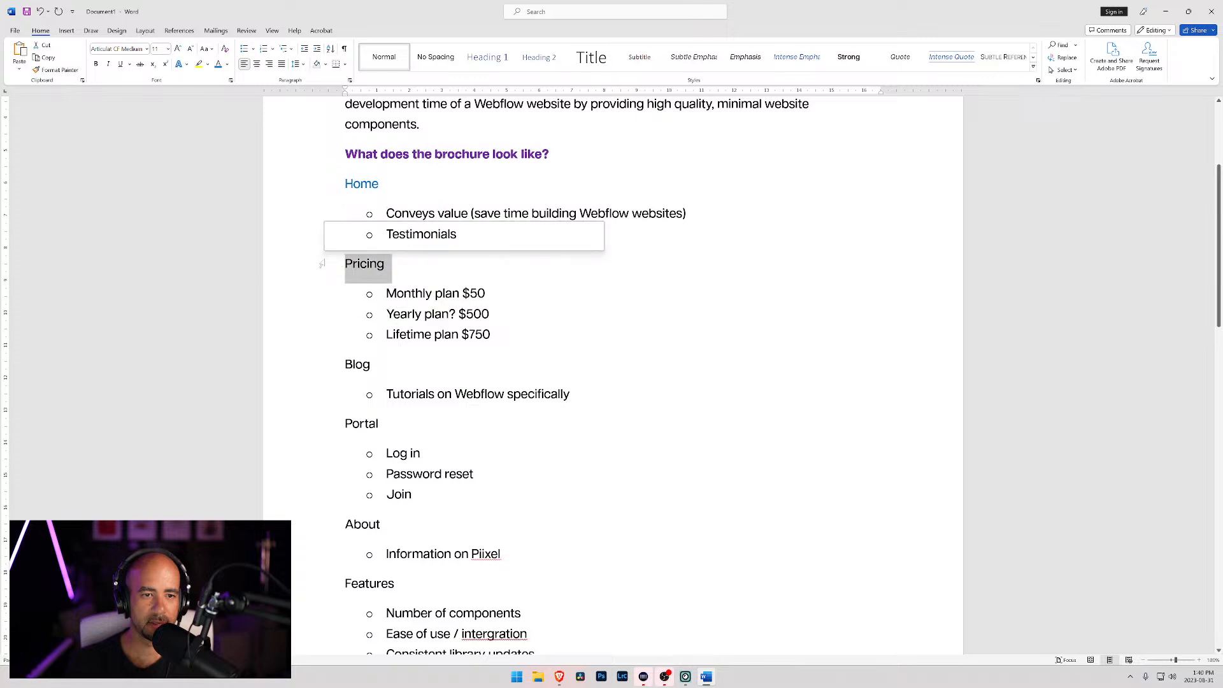
{"action": "left_click", "coordinate": [383, 242]}
{"action": "double_click", "coordinate": [358, 365]}
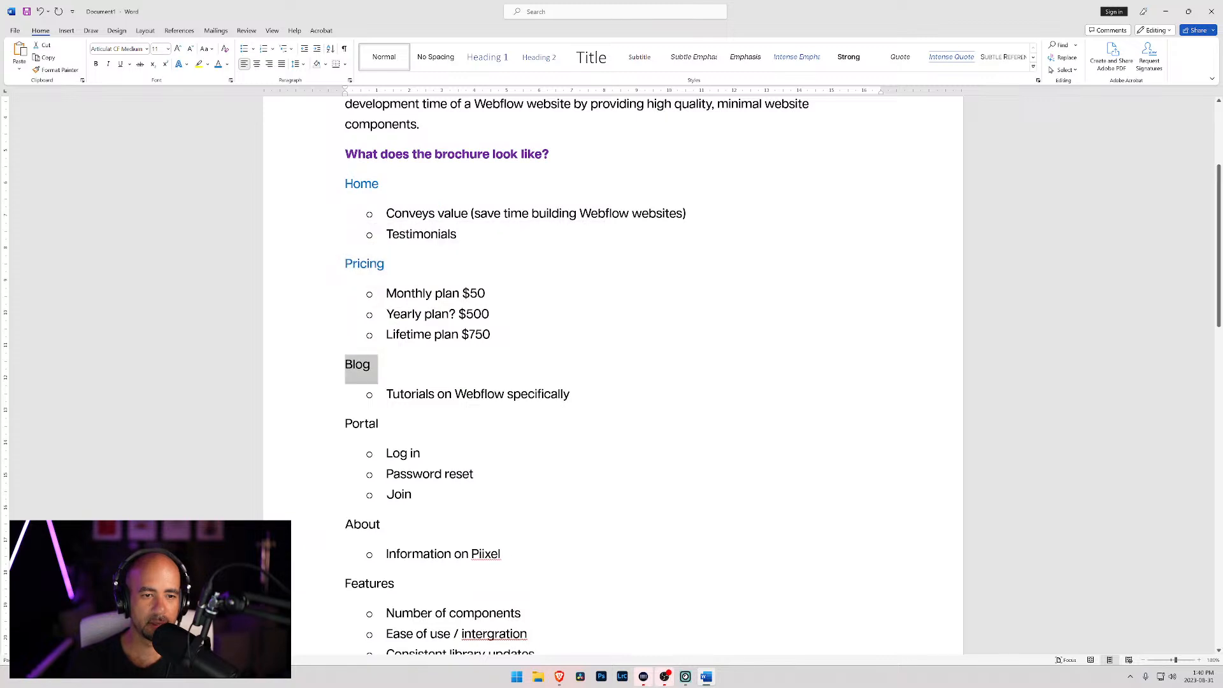
{"action": "double_click", "coordinate": [361, 424]}
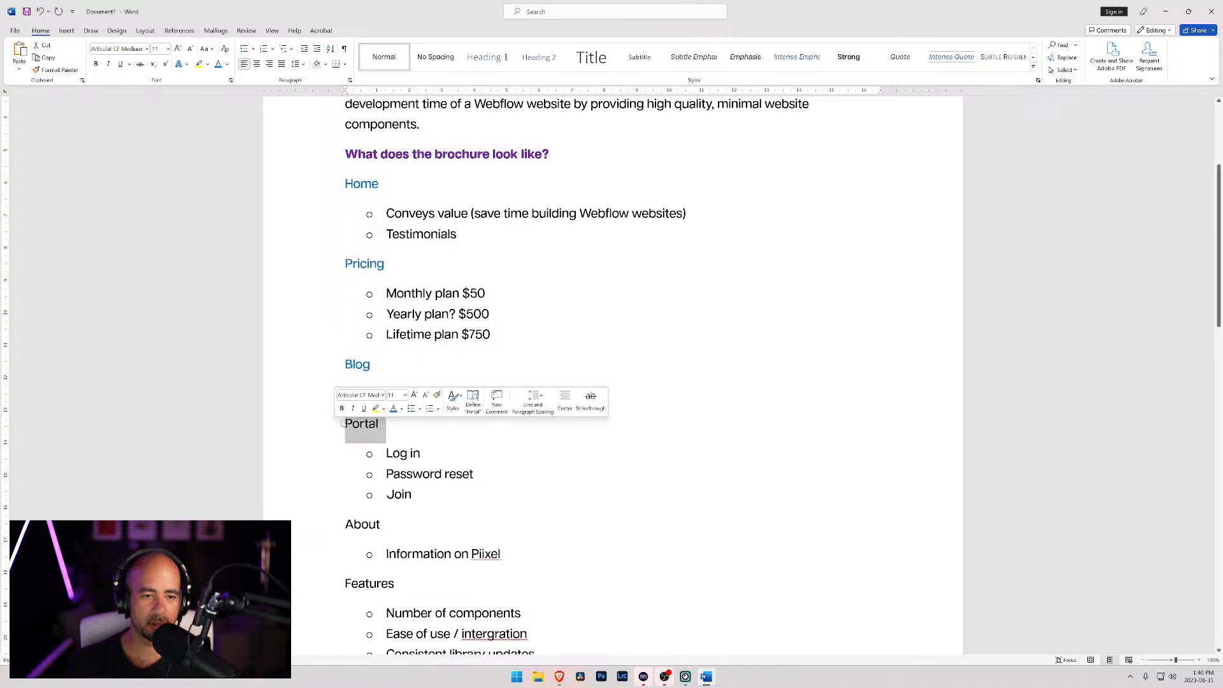
{"action": "double_click", "coordinate": [362, 524]}
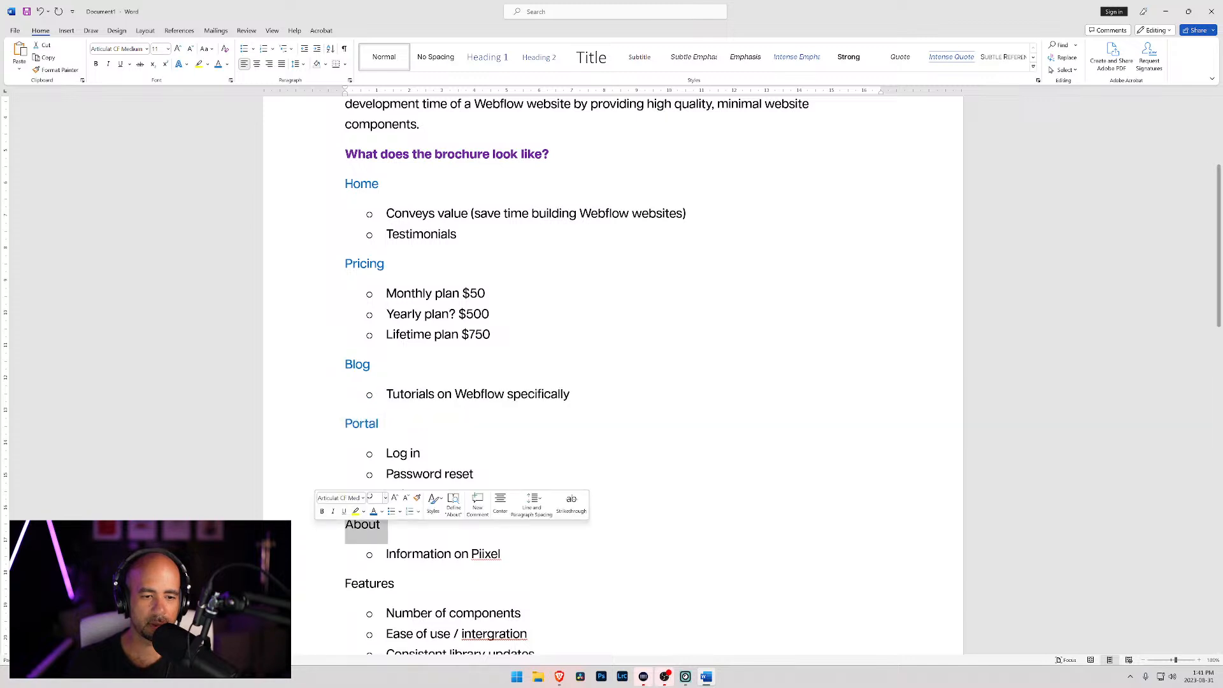
{"action": "left_click", "coordinate": [375, 512]}
{"action": "scroll", "coordinate": [376, 446], "scroll_direction": "down", "scroll_amount": 3}
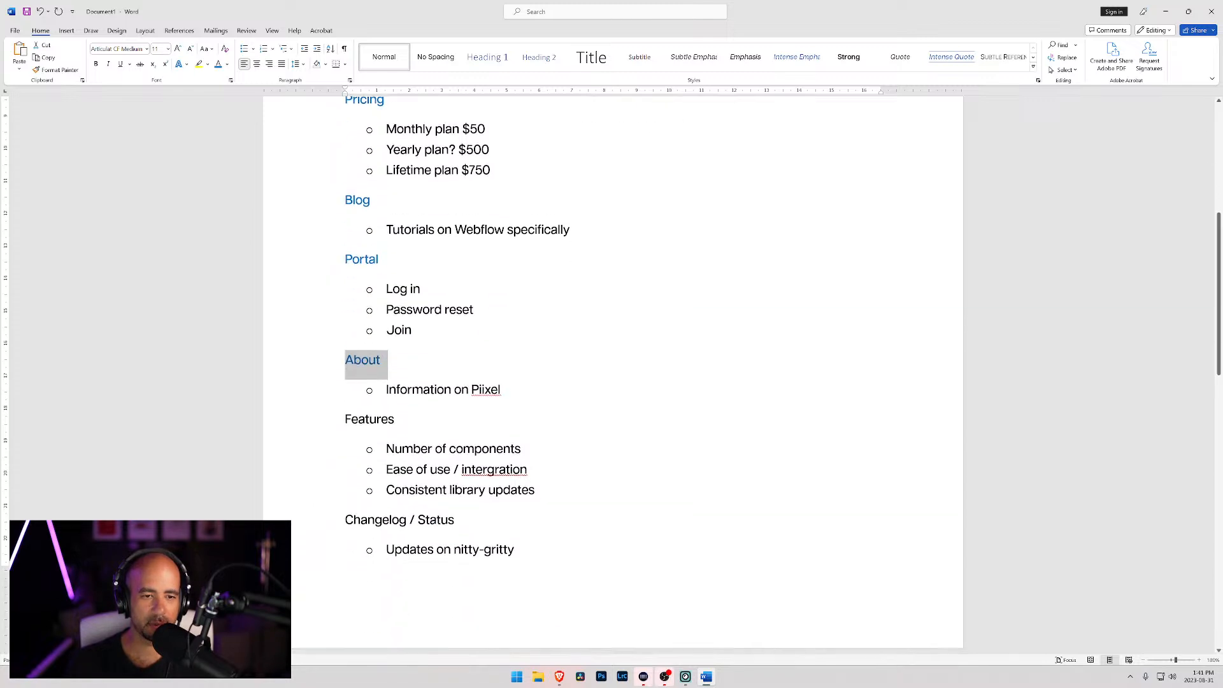
Apply the standard blue font color to the "Features", "Changelog / Status" and "Dashboard" headings.
{"action": "double_click", "coordinate": [366, 421]}
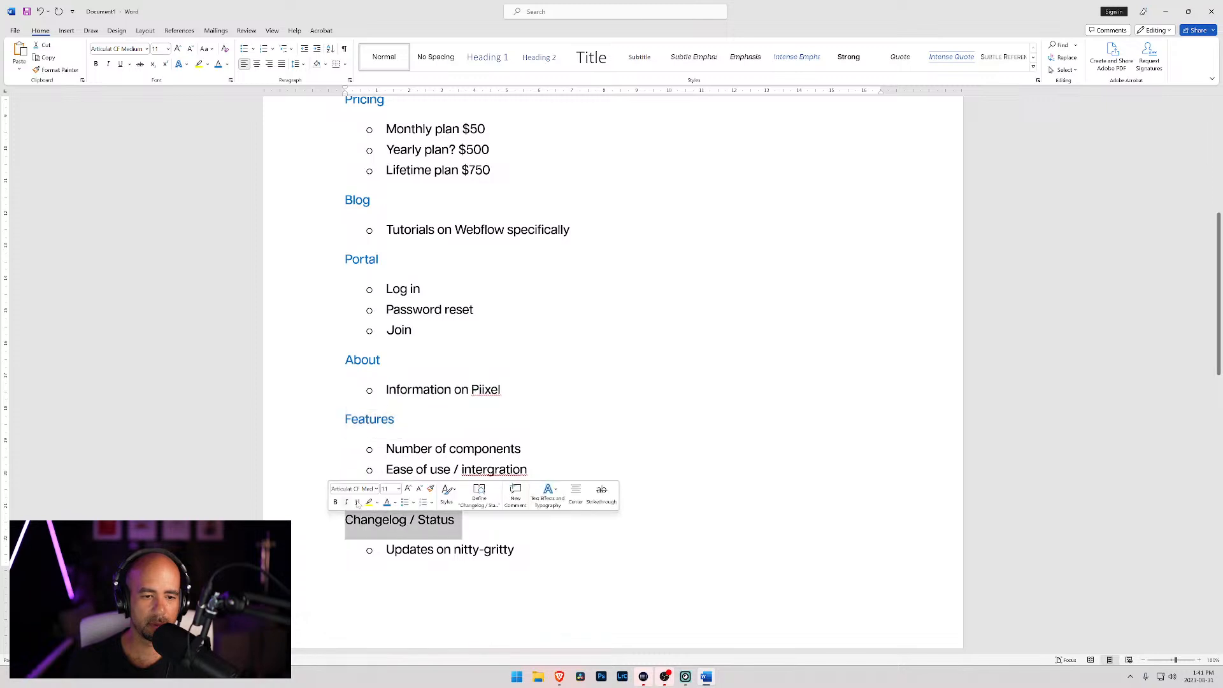
{"action": "left_click", "coordinate": [387, 503]}
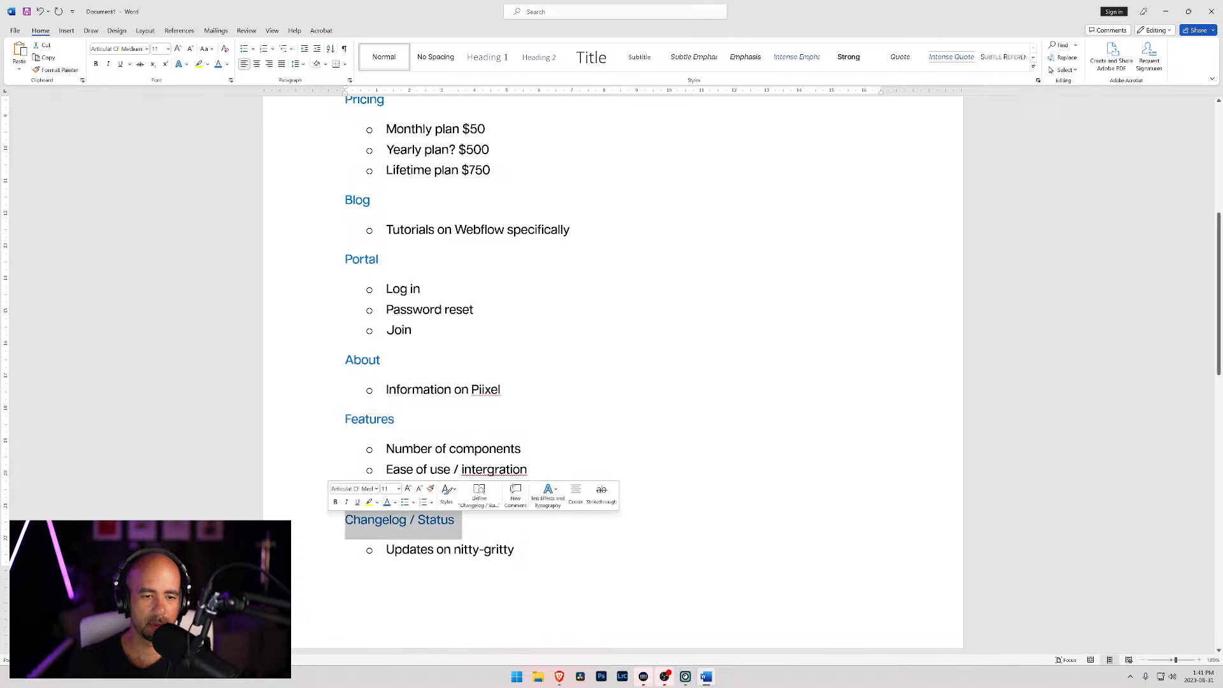
{"action": "scroll", "coordinate": [387, 502], "scroll_direction": "down", "scroll_amount": 7}
{"action": "double_click", "coordinate": [376, 360]}
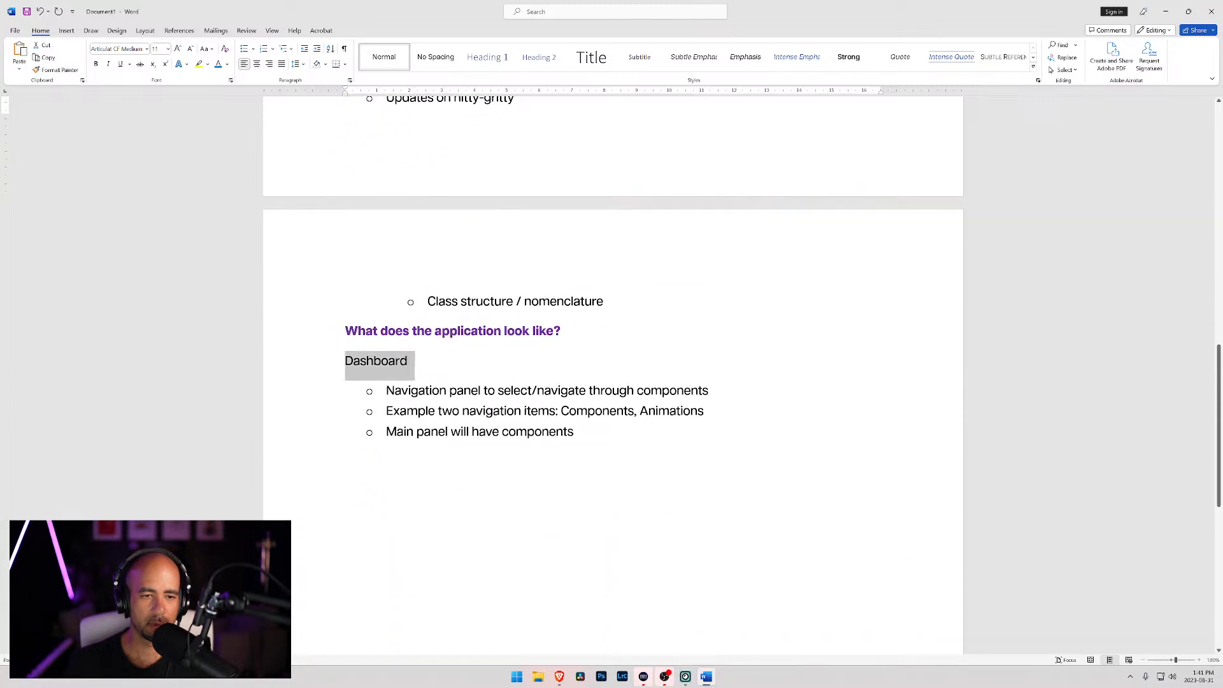
{"action": "left_click", "coordinate": [399, 346]}
Add an unbulleted "Account" heading line below the "Main panel will have components" bullet.
{"action": "left_click", "coordinate": [574, 432]}
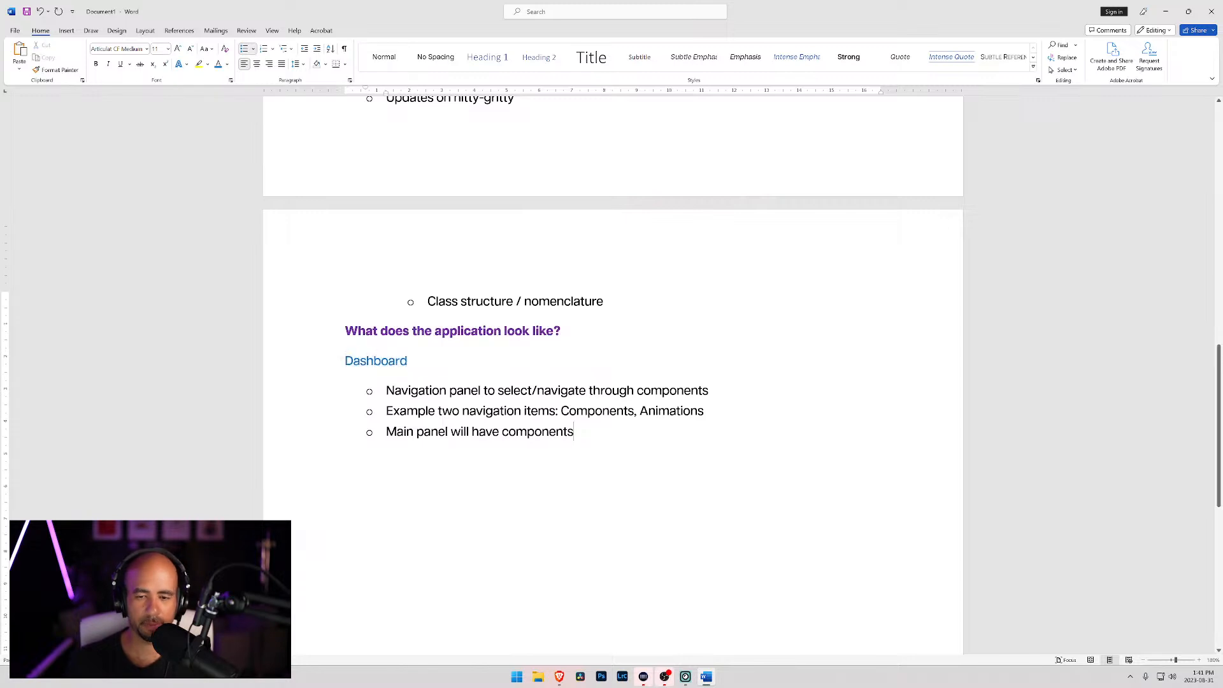
{"action": "key", "text": "Return"}
{"action": "key", "text": "Return"}
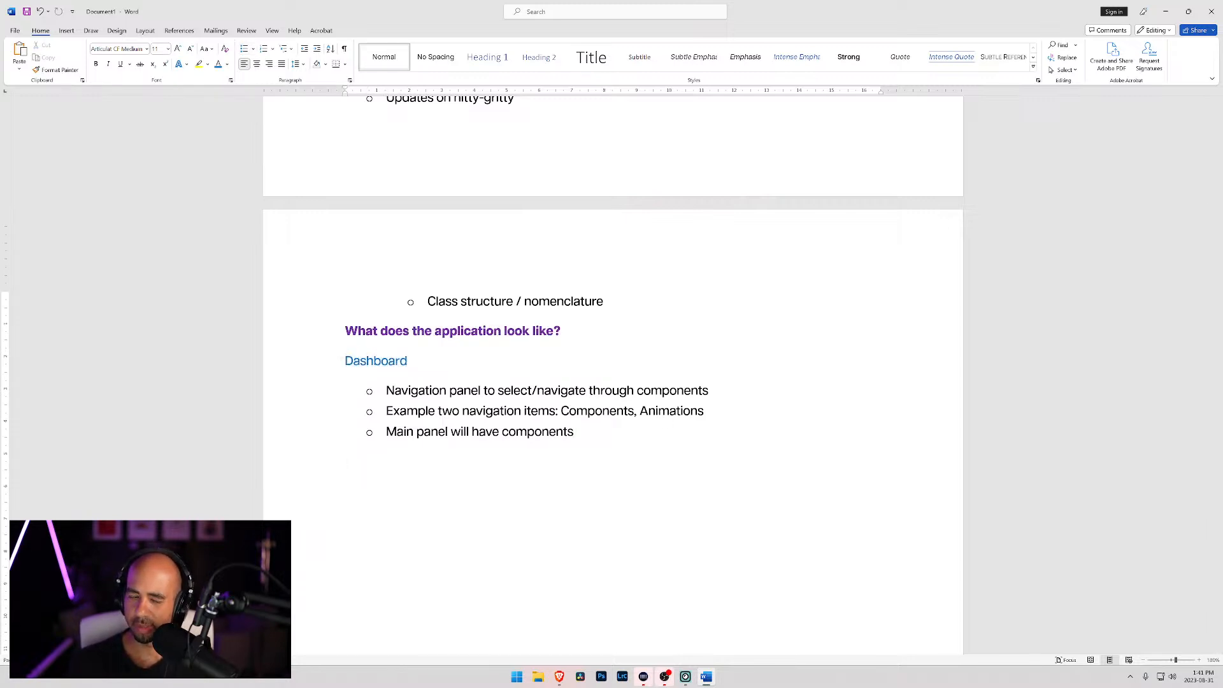
{"action": "type", "text": "Account"}
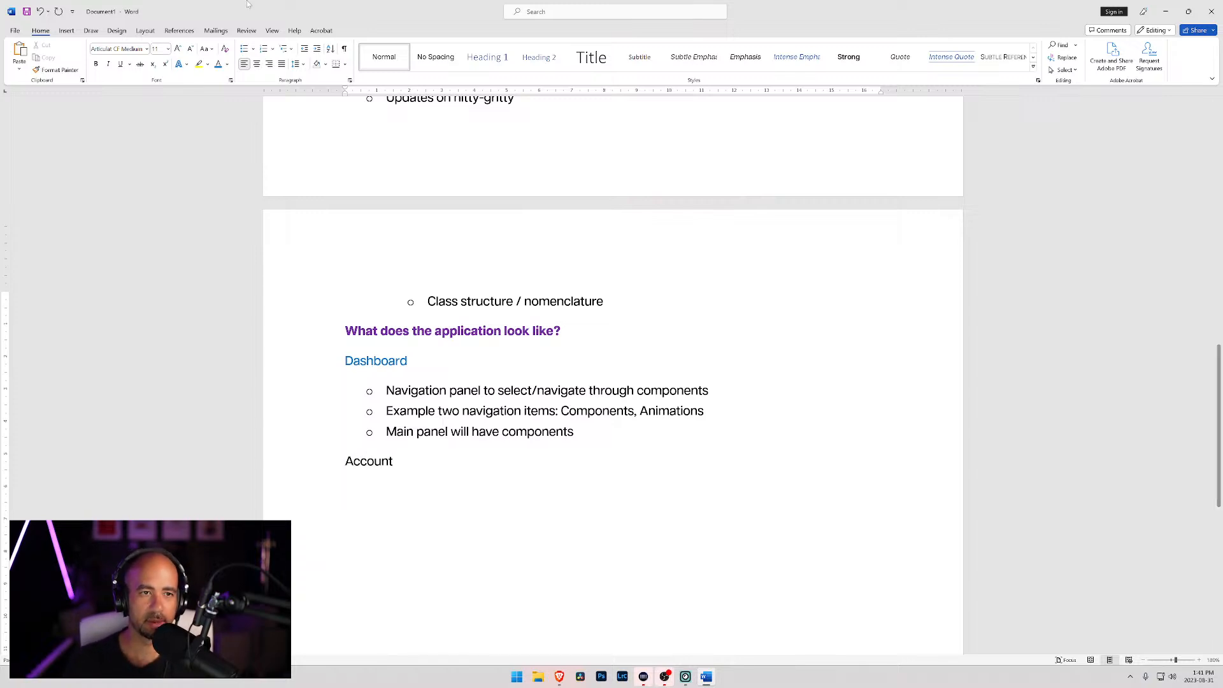
Start a bulleted list under "Account" with the items "Email address" and "Name".
{"action": "left_click", "coordinate": [244, 49]}
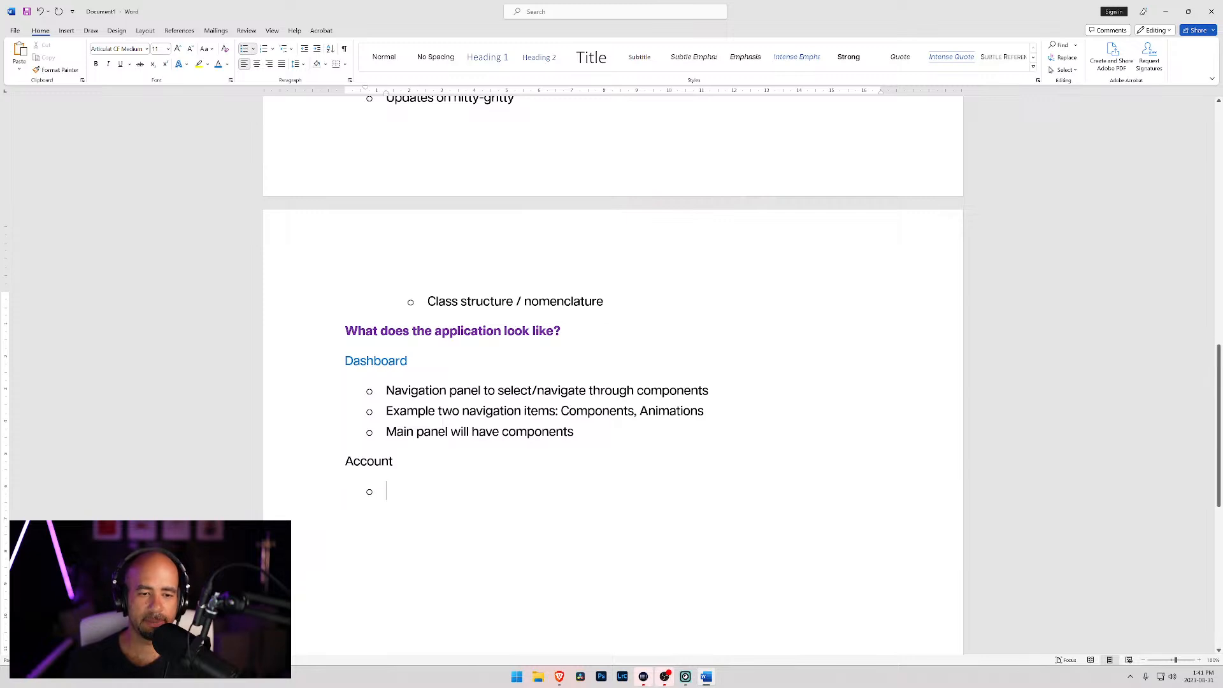
{"action": "type", "text": "Email"}
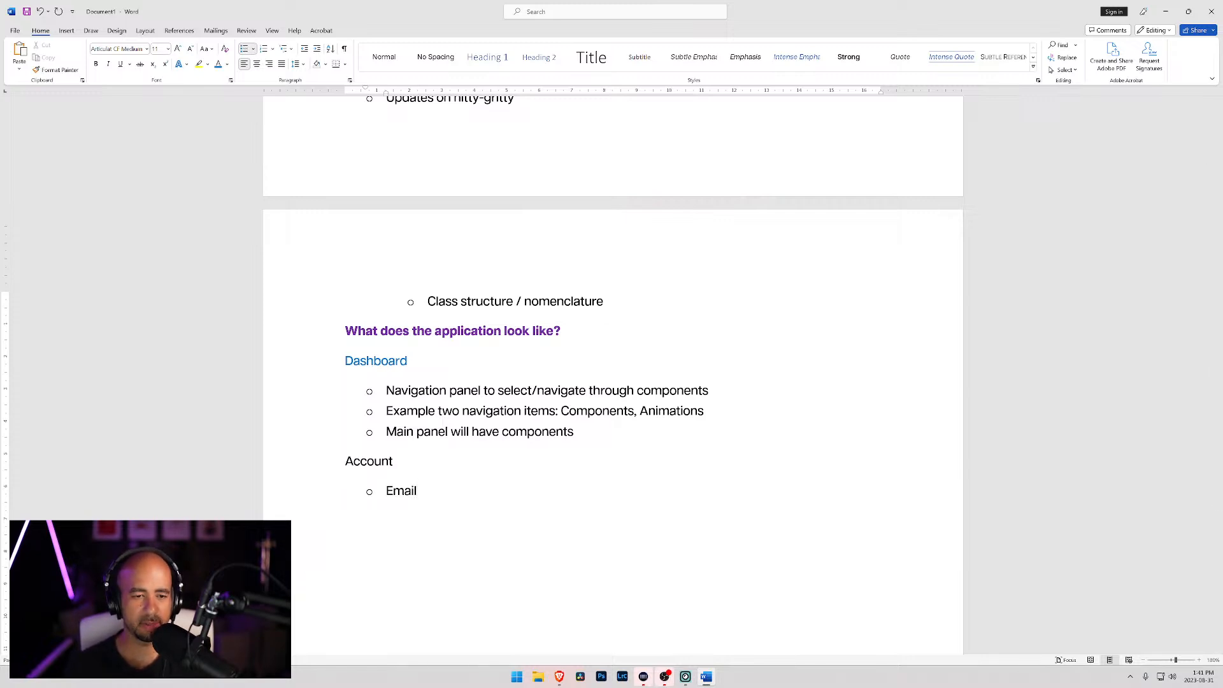
{"action": "type", "text": " address"}
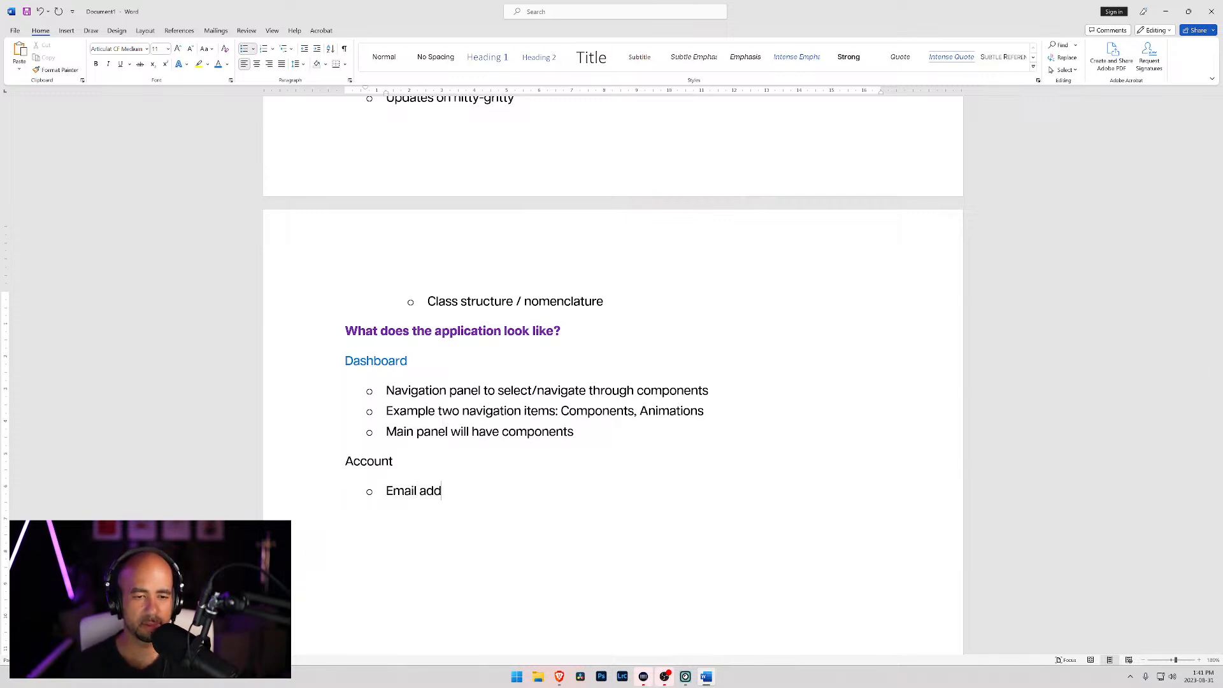
{"action": "key", "text": "Return"}
{"action": "type", "text": "Name"}
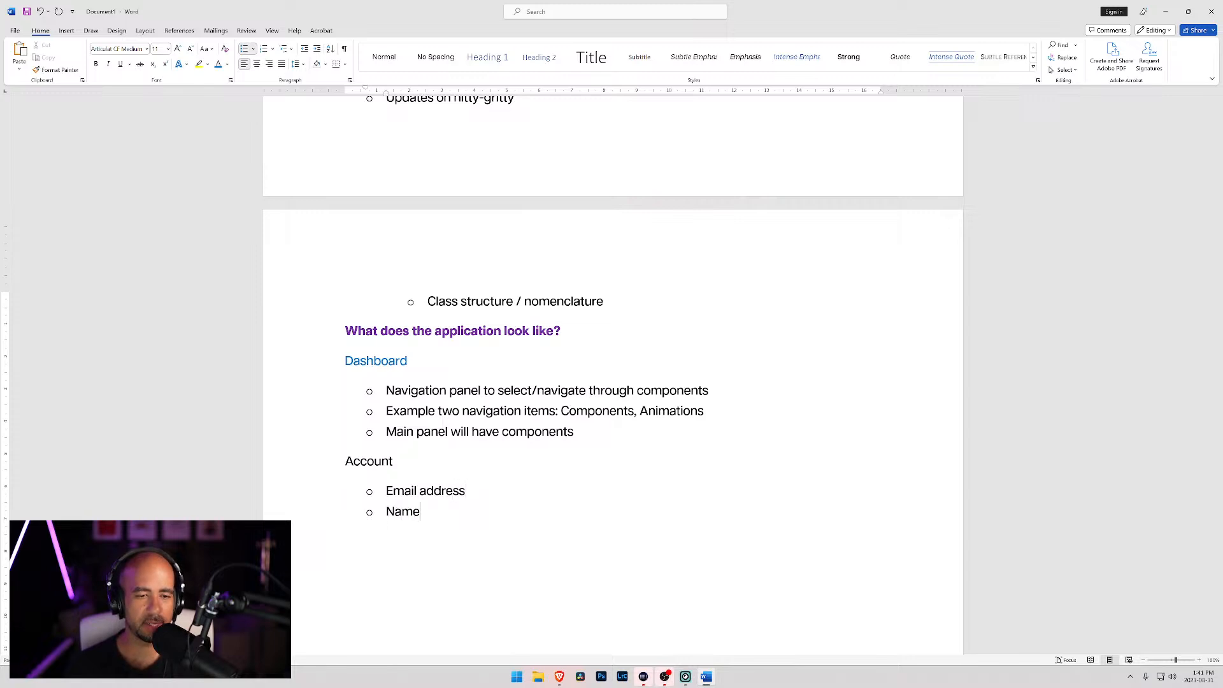
Add the bullet "Billing details (cancel, upgrade)" to the Account list.
{"action": "key", "text": "Return"}
{"action": "type", "text": "Billing "}
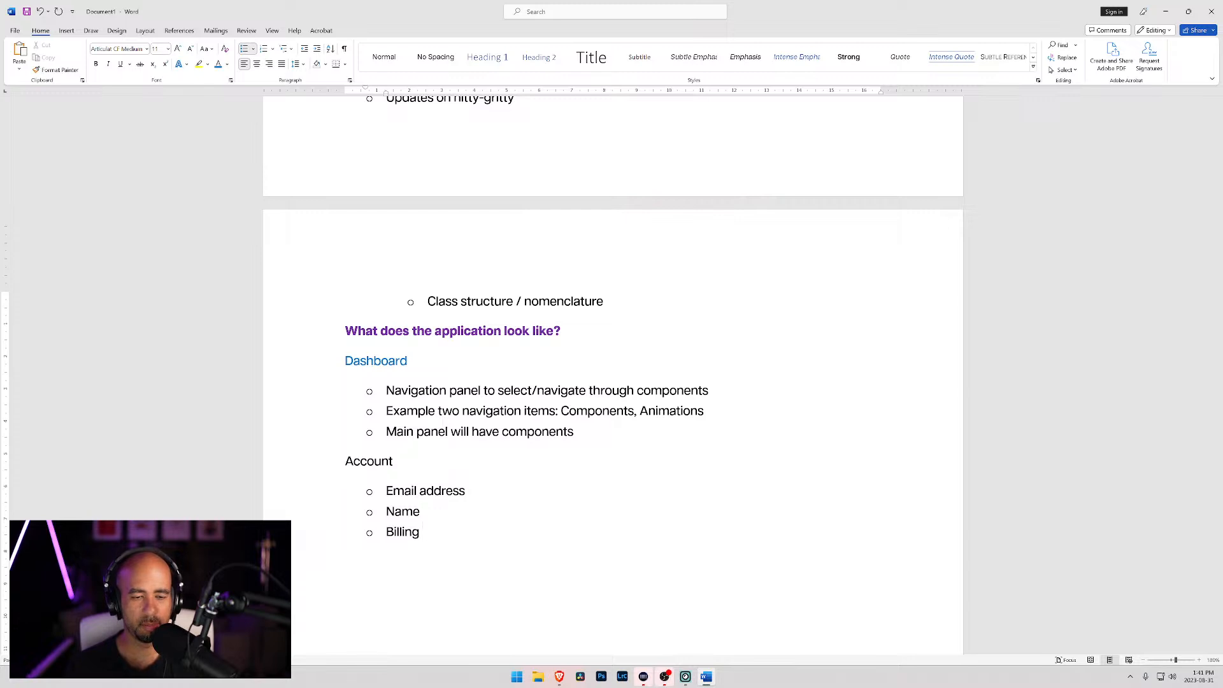
{"action": "type", "text": "details(Card"}
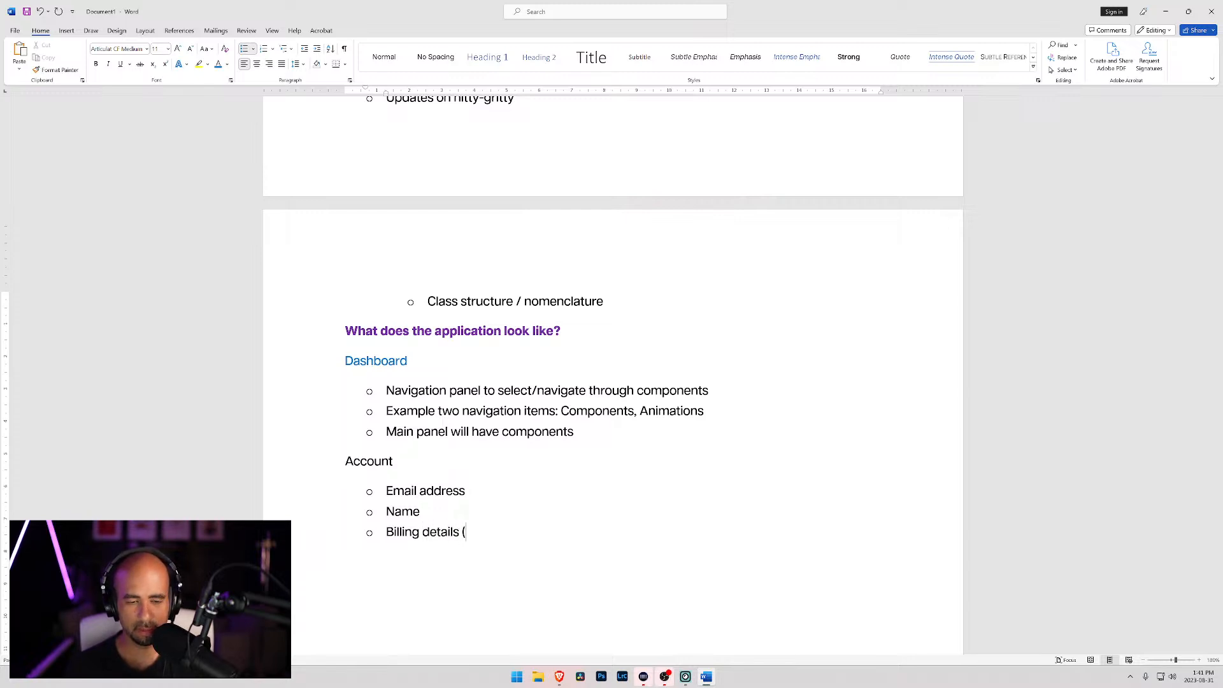
{"action": "key", "text": "BackSpace"}
{"action": "key", "text": "BackSpace"}
{"action": "key", "text": "BackSpace"}
{"action": "key", "text": "BackSpace"}
{"action": "type", "text": "cancel, upd"}
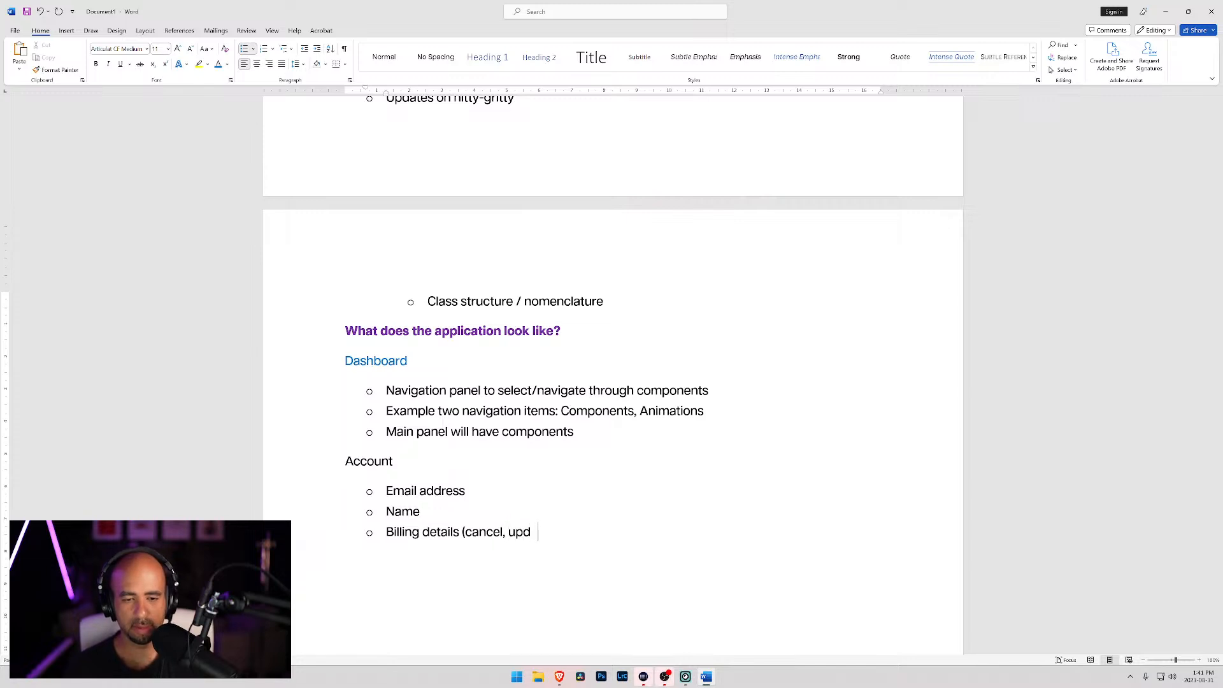
{"action": "key", "text": "BackSpace"}
{"action": "type", "text": "grade)"}
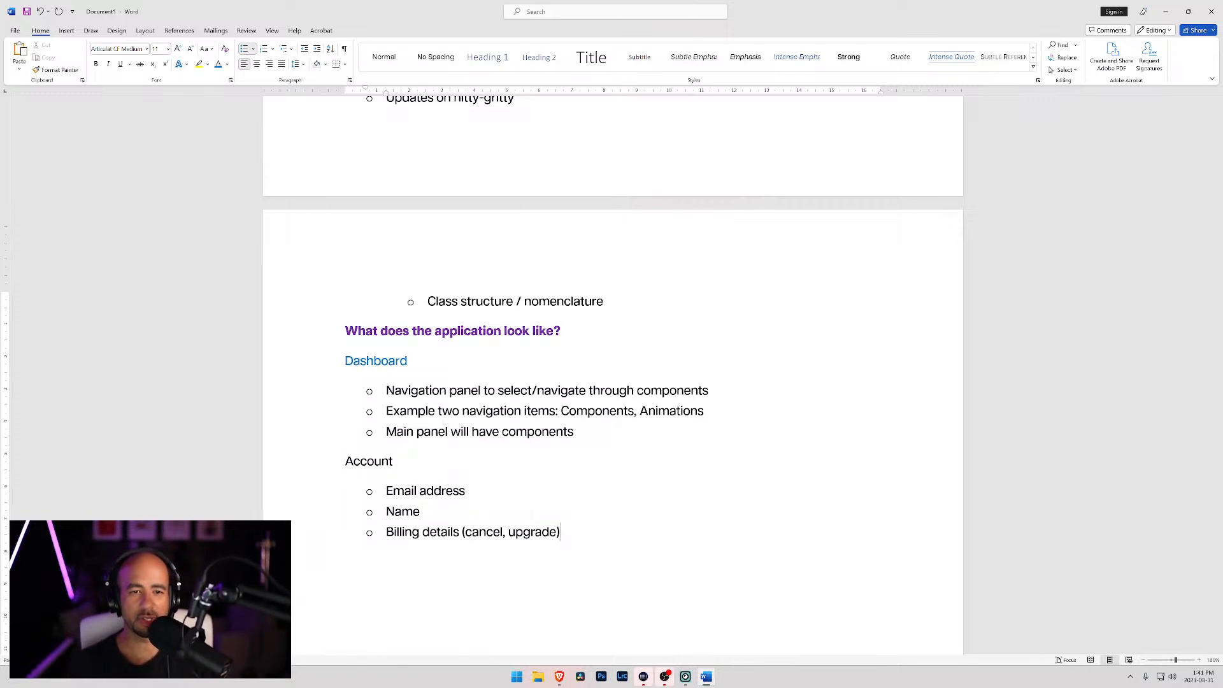
Add the bullet "Time savings tracker (gimmicky but cool!)" to the Account list.
{"action": "key", "text": "Return"}
{"action": "type", "text": "Ti"}
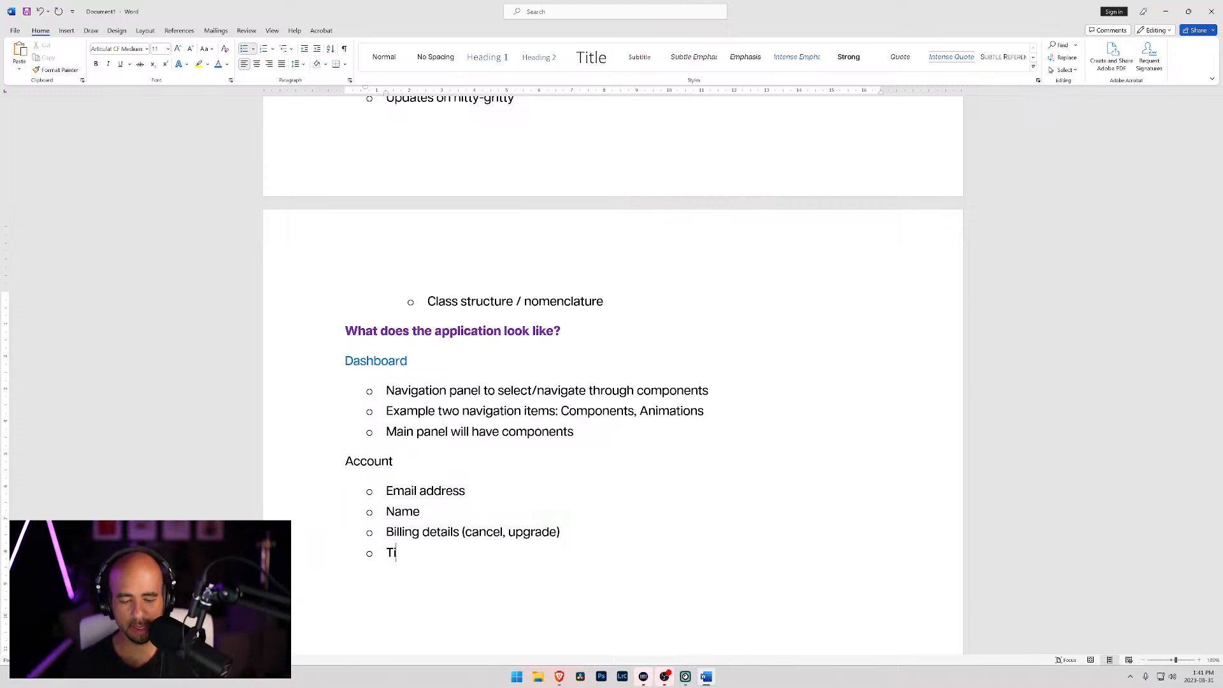
{"action": "type", "text": "me savings "}
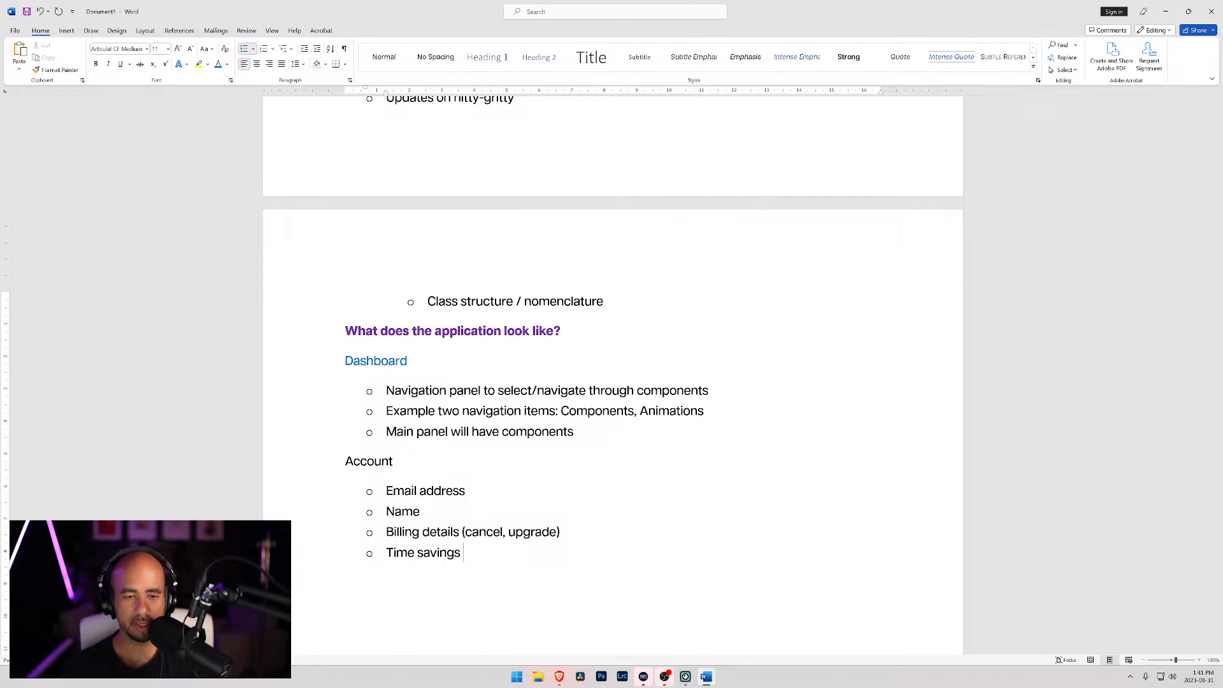
{"action": "type", "text": "tracker"}
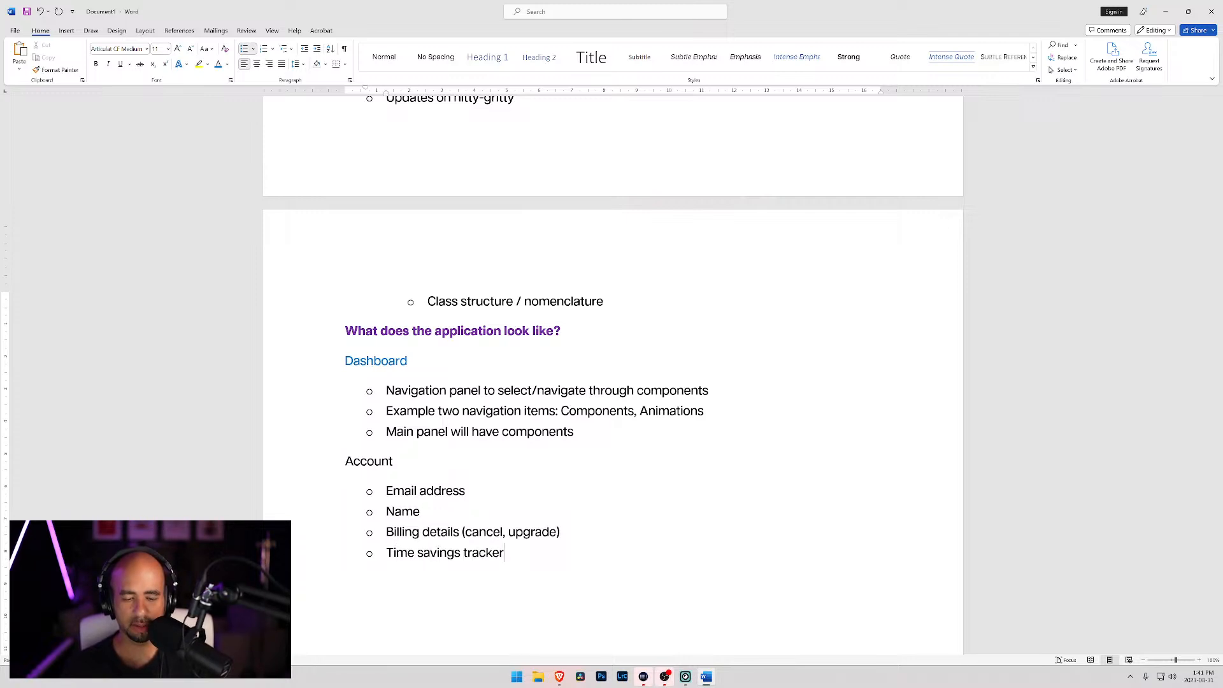
{"action": "type", "text": " (gimmy"}
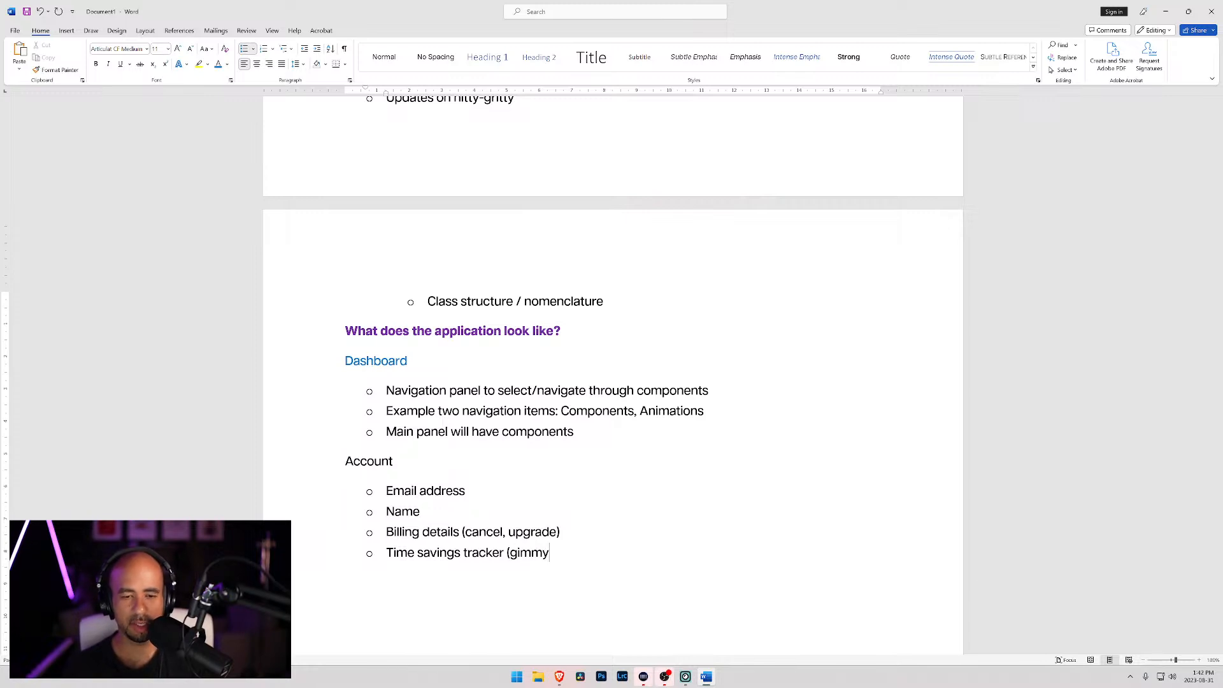
{"action": "key", "text": "BackSpace"}
{"action": "type", "text": "ic"}
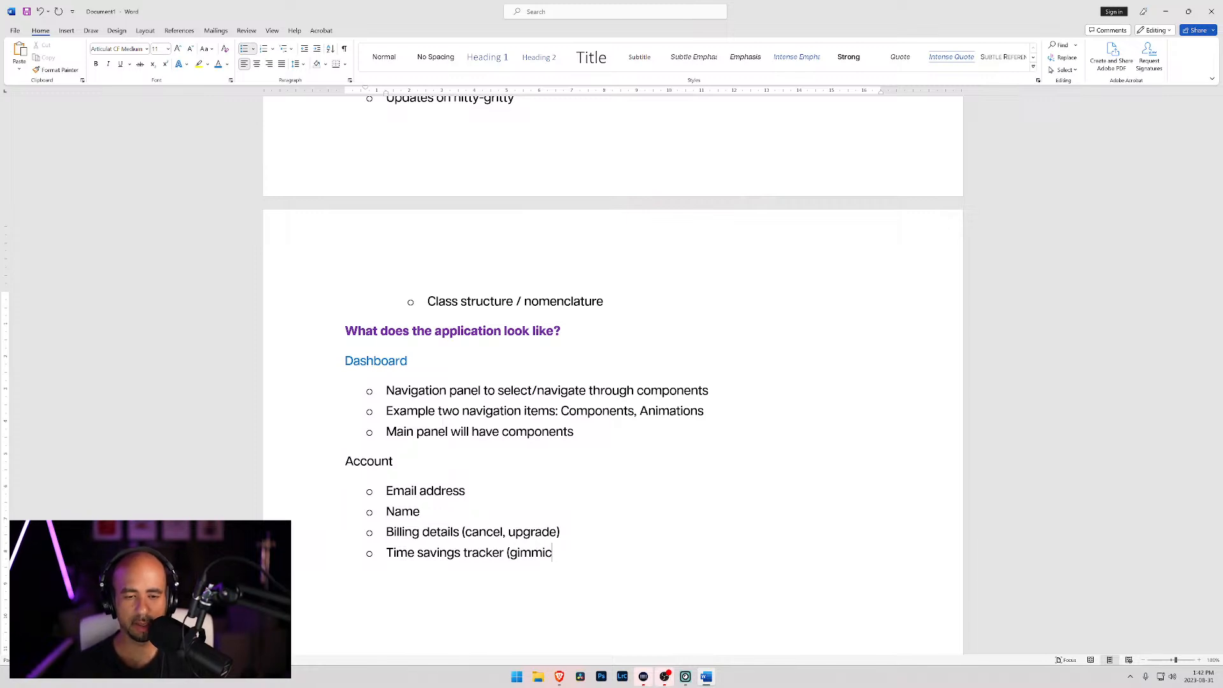
{"action": "type", "text": "ky but cool!)"}
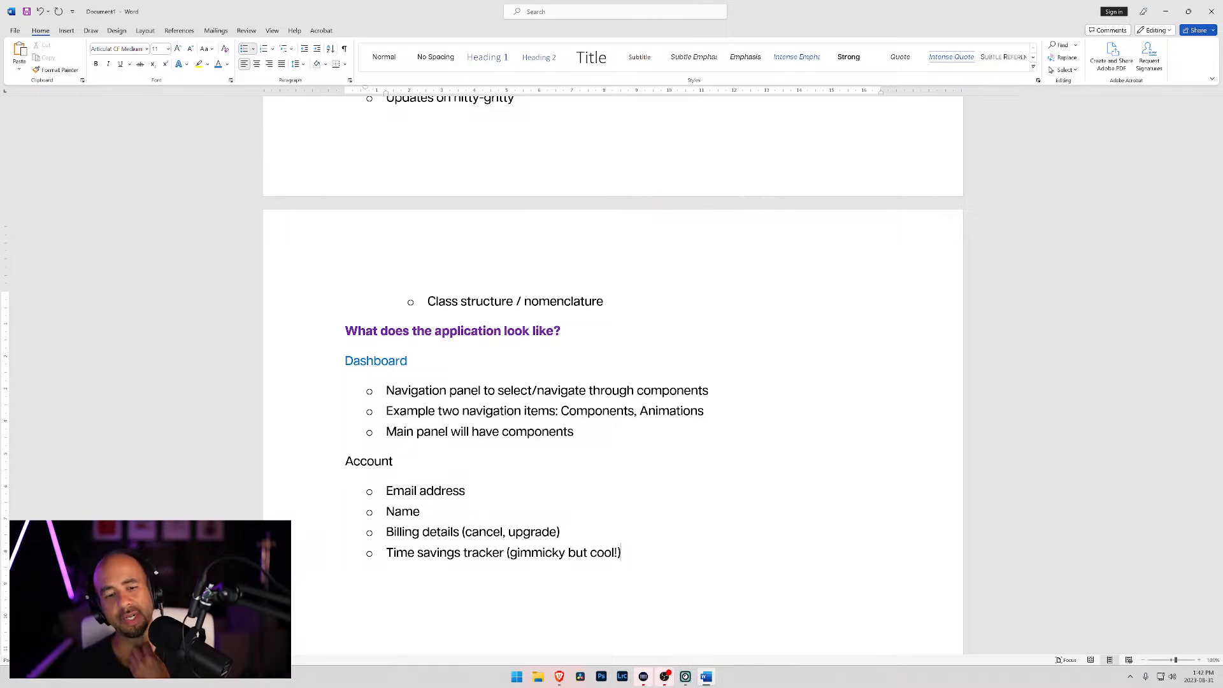
Add the bullet "Newsletter subscription (yes/no)" at the end of the Account list.
{"action": "key", "text": "Return"}
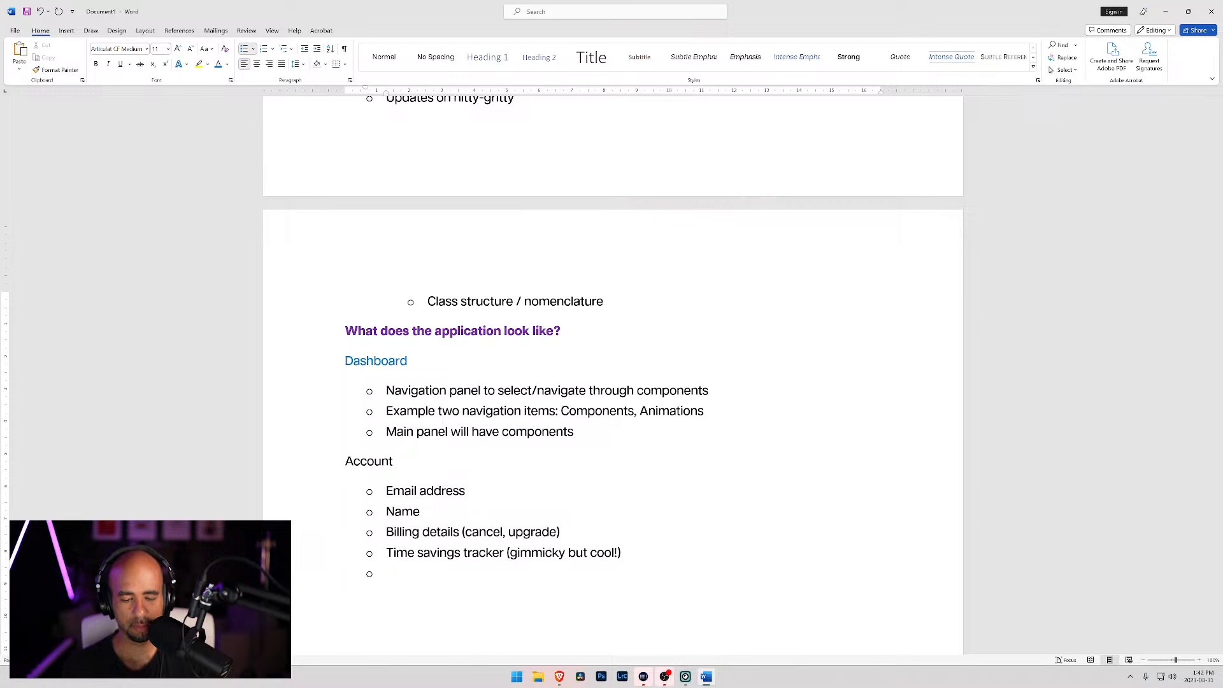
{"action": "type", "text": "Newslette"}
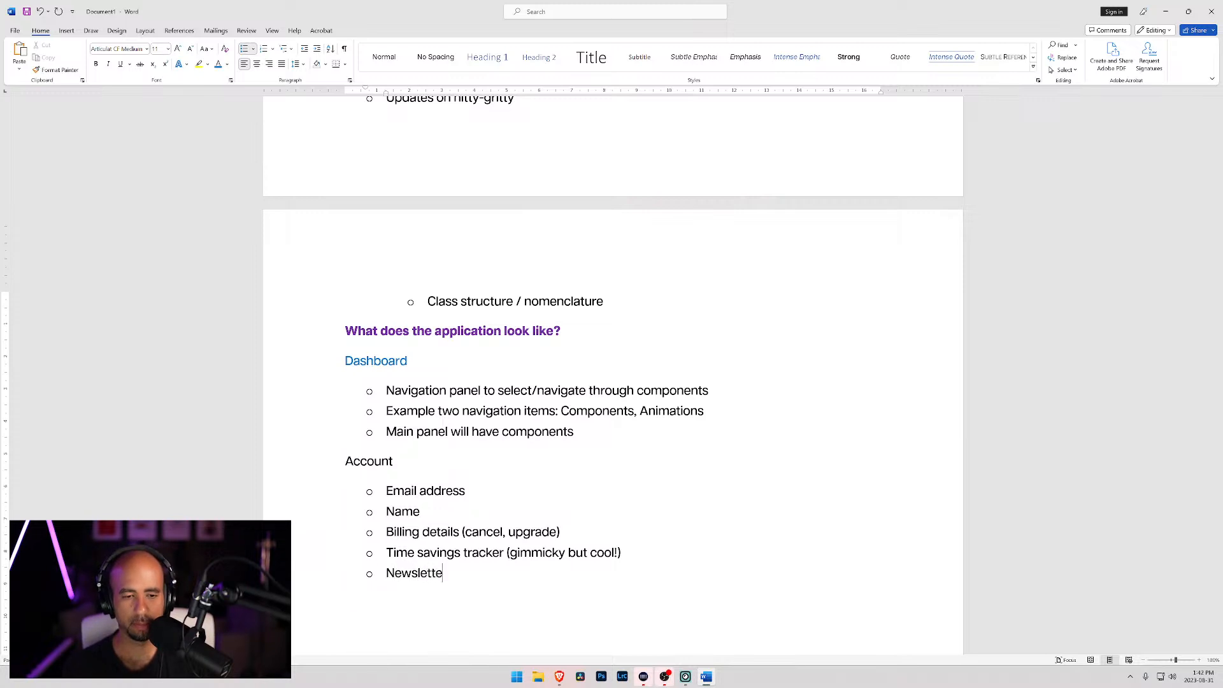
{"action": "type", "text": "r subsc"}
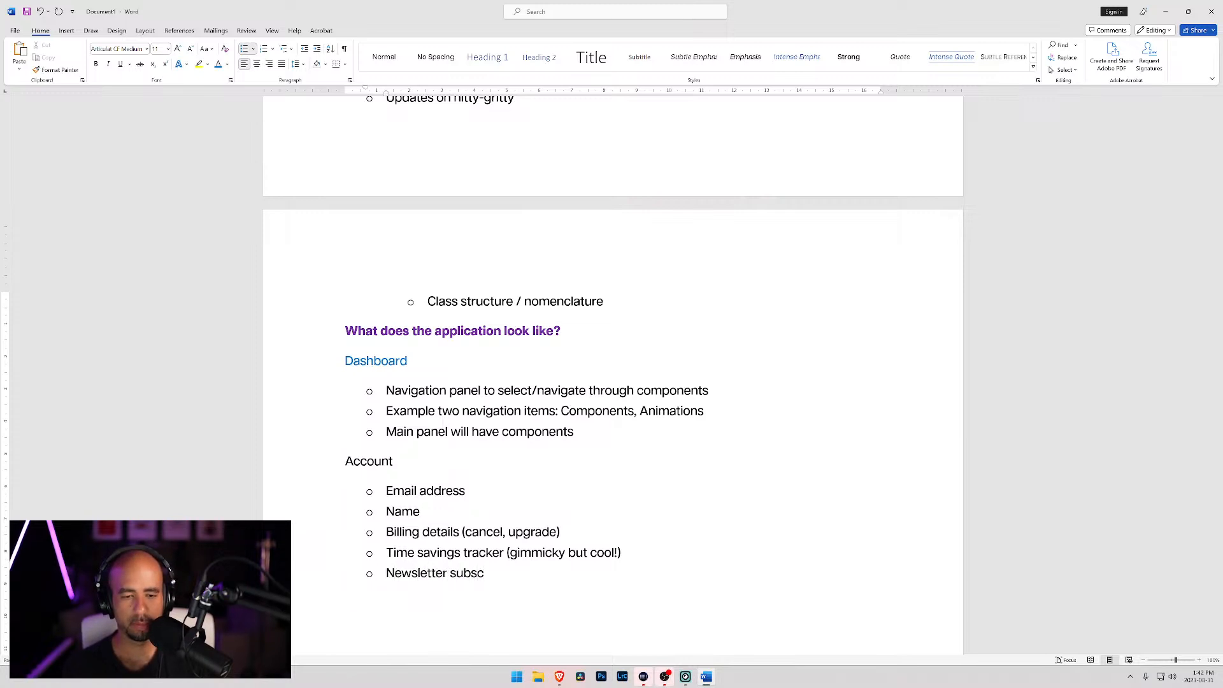
{"action": "type", "text": "ription"}
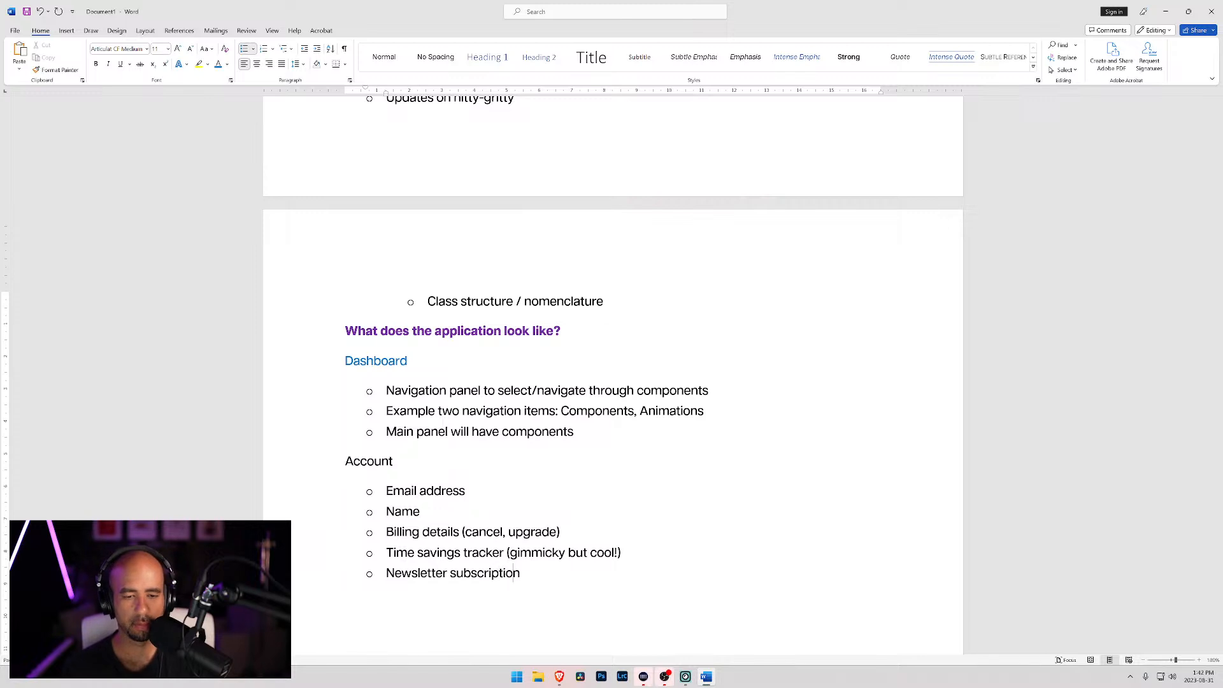
{"action": "type", "text": " (yes/"}
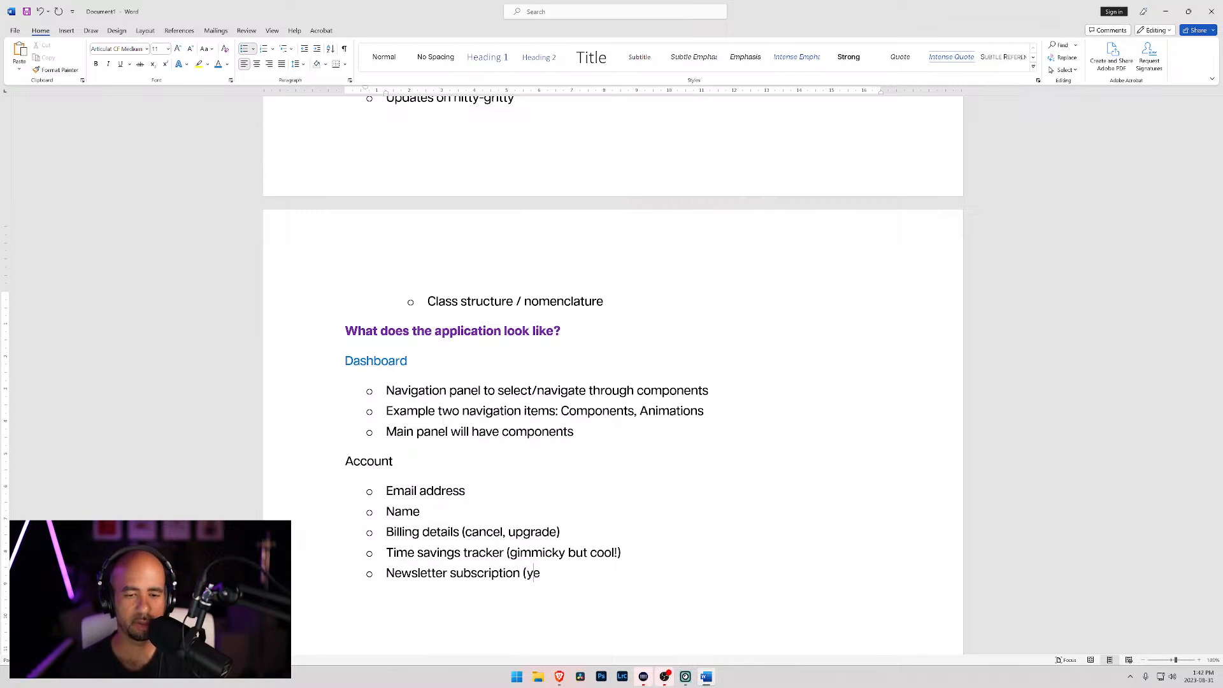
{"action": "key", "text": "BackSpace"}
{"action": "type", "text": ")"}
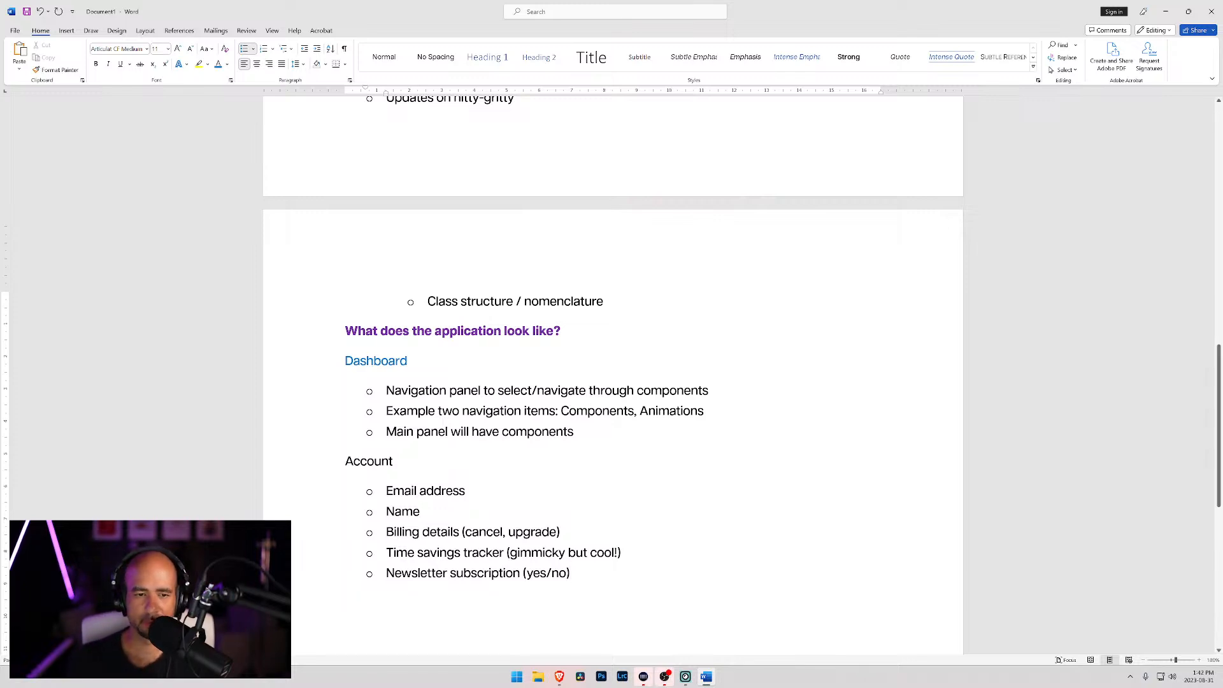
Set the "Account" heading's font color to the same blue as "Dashboard".
{"action": "left_click_drag", "start_coordinate": [395, 461], "coordinate": [365, 465]}
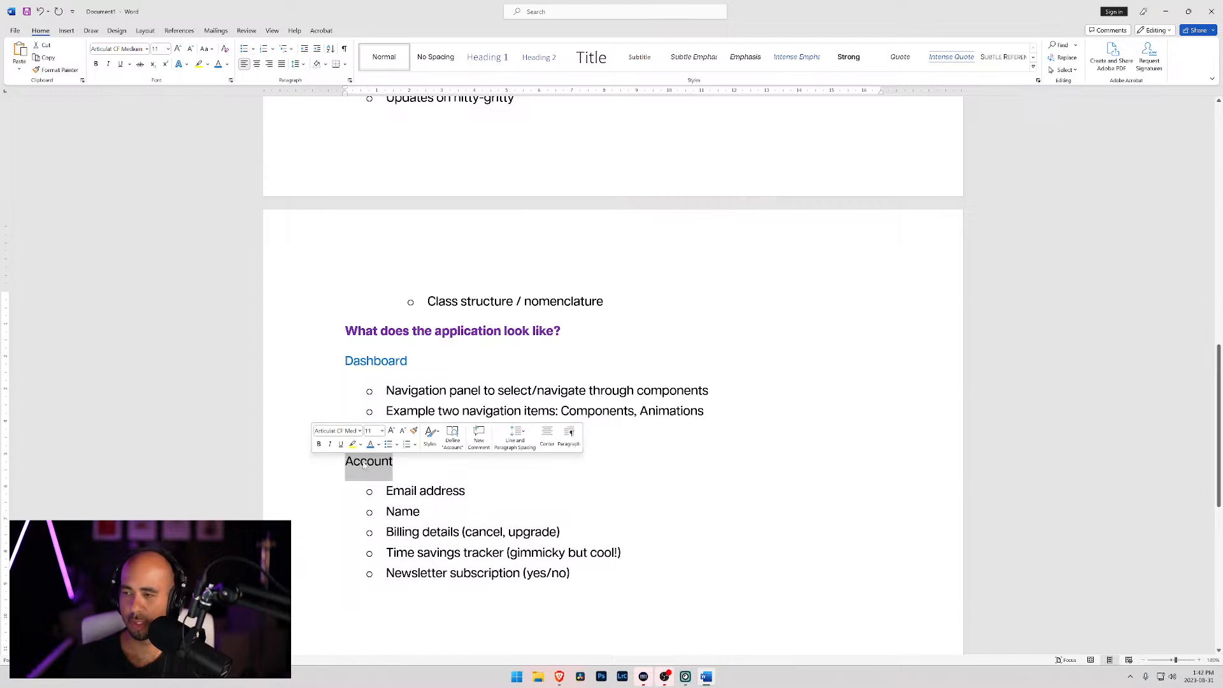
{"action": "key", "text": "ctrl+alt+2"}
{"action": "left_click", "coordinate": [524, 531]}
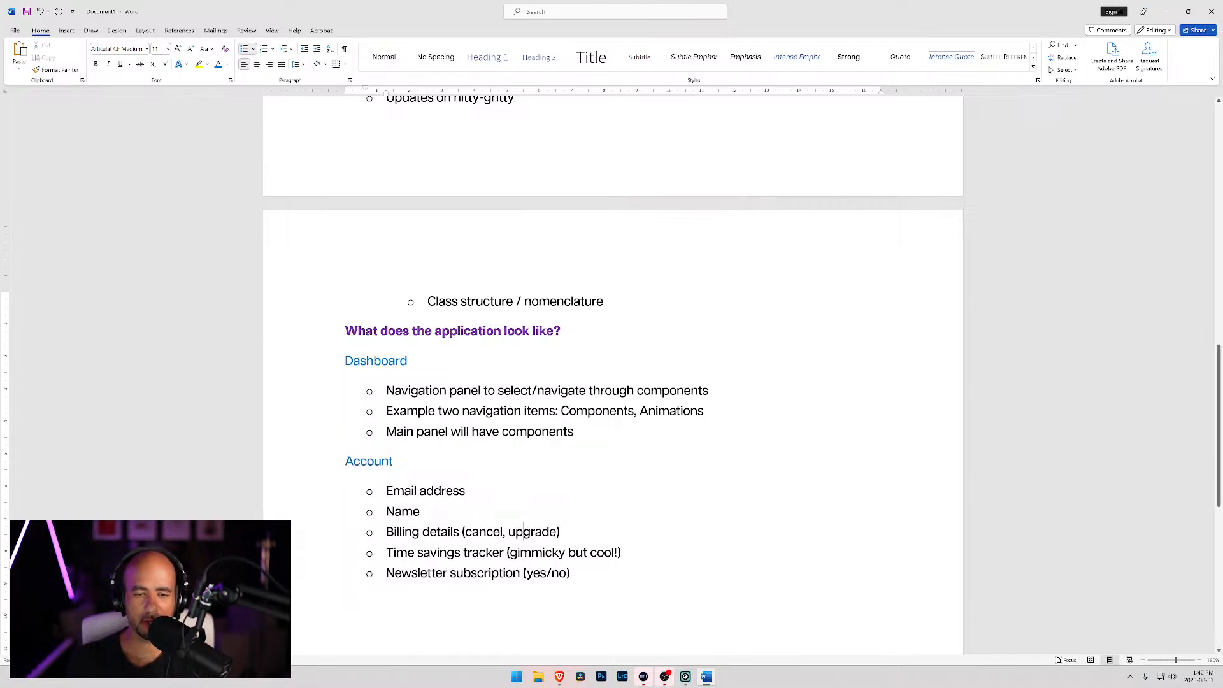
Add an unbulleted "Admin Dashboard" heading line below the Account list.
{"action": "key", "text": "Return"}
{"action": "key", "text": "ctrl+shift+n"}
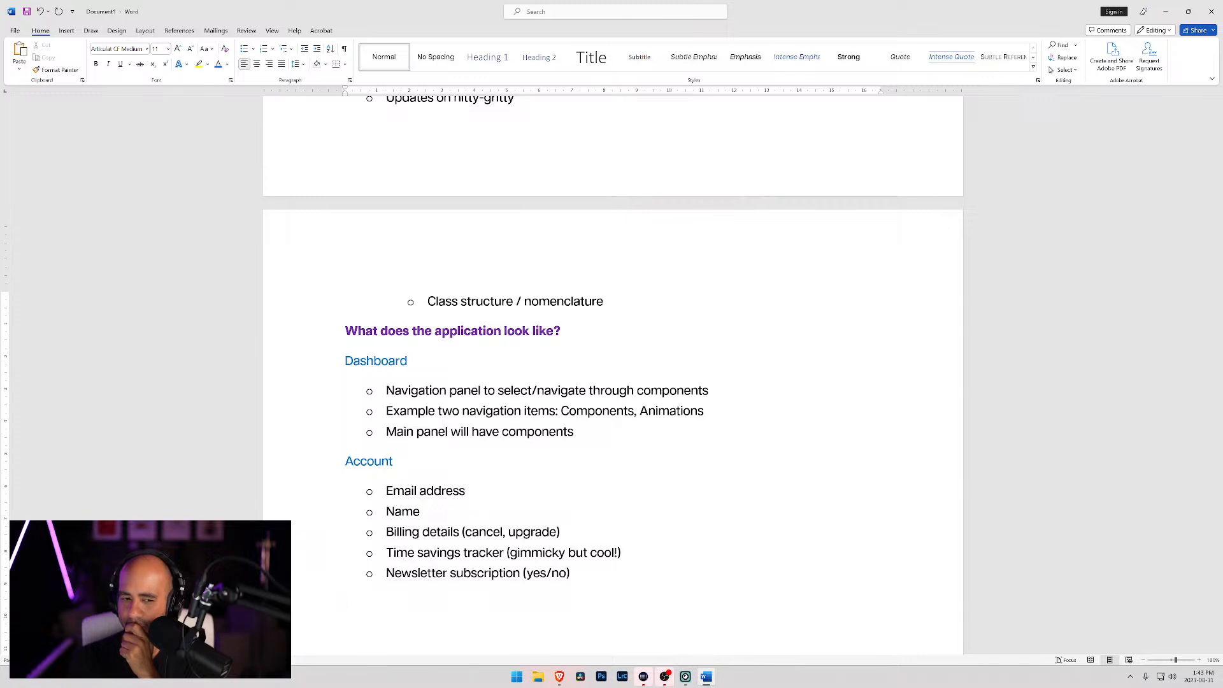
{"action": "type", "text": "Admin"}
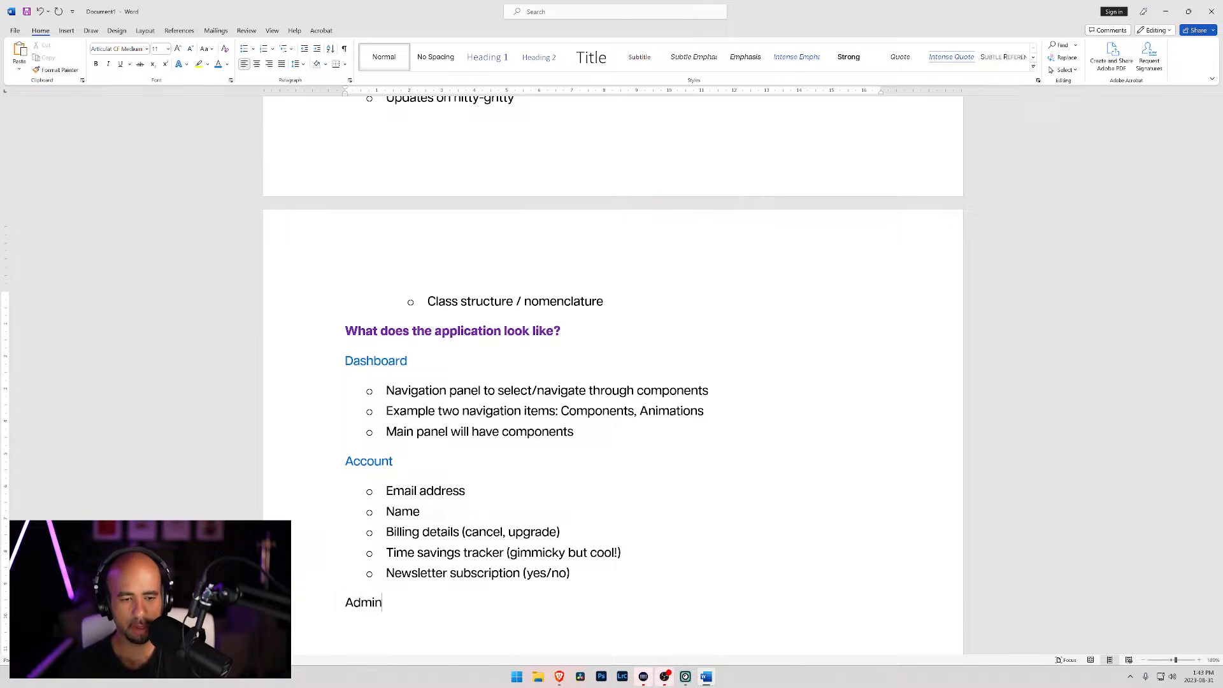
{"action": "type", "text": " Dashboard"}
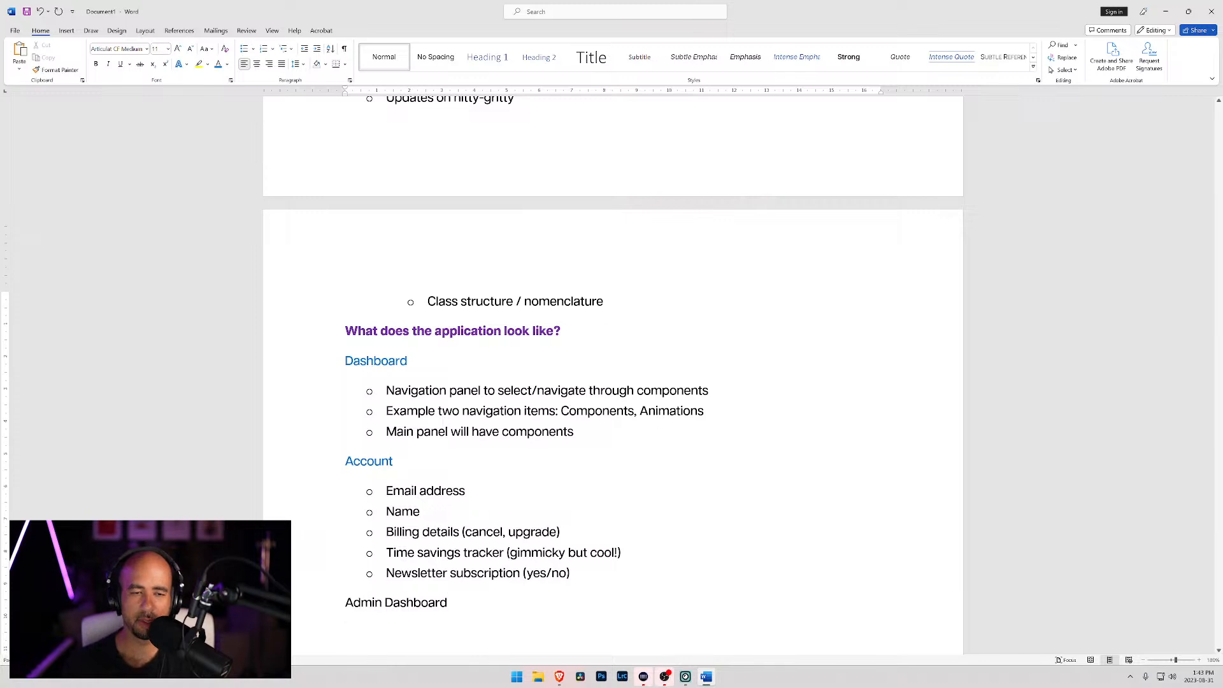
Add bullets "Users" and "Statistics" beneath Admin Dashboard, with an empty sub-bullet under Statistics.
{"action": "scroll", "coordinate": [316, 179], "scroll_direction": "down", "scroll_amount": 1}
{"action": "key", "text": "Return"}
{"action": "left_click", "coordinate": [245, 50]}
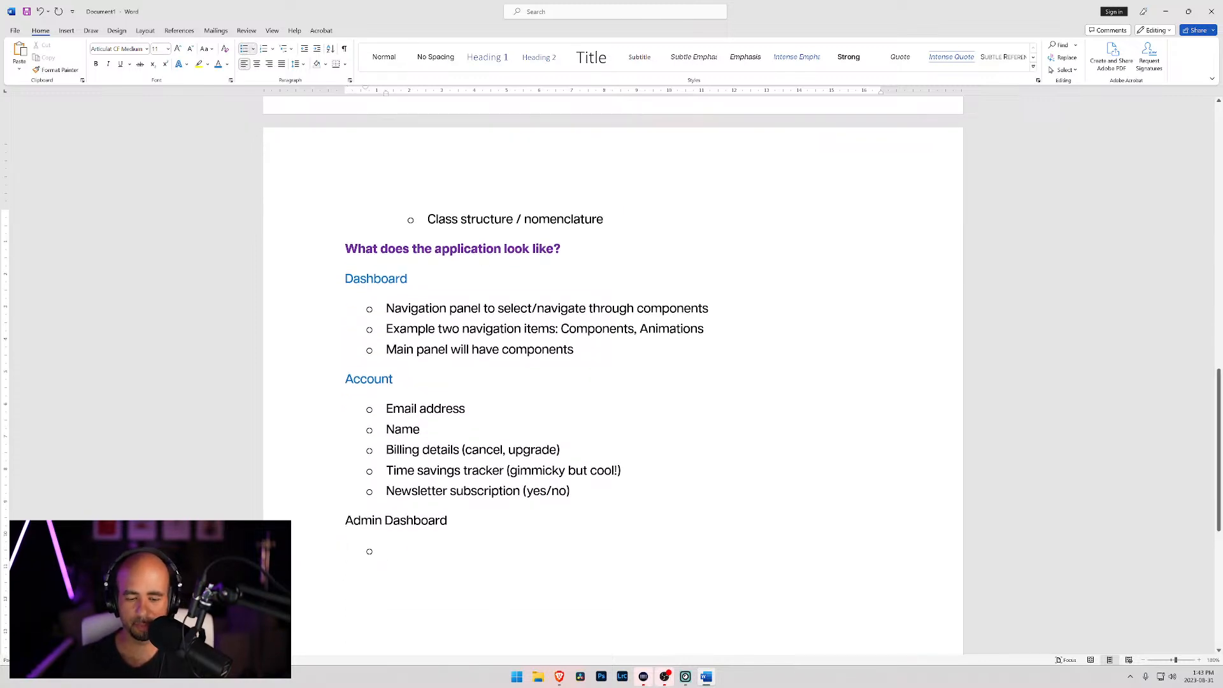
{"action": "type", "text": "Users"}
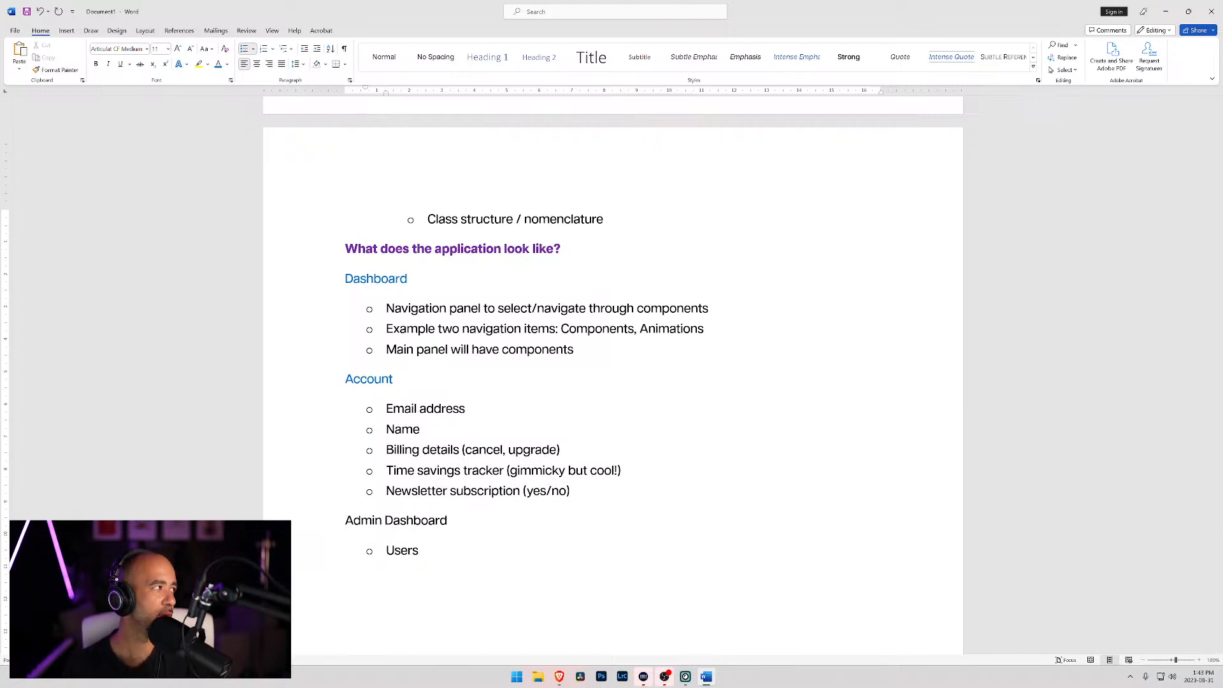
{"action": "key", "text": "Return"}
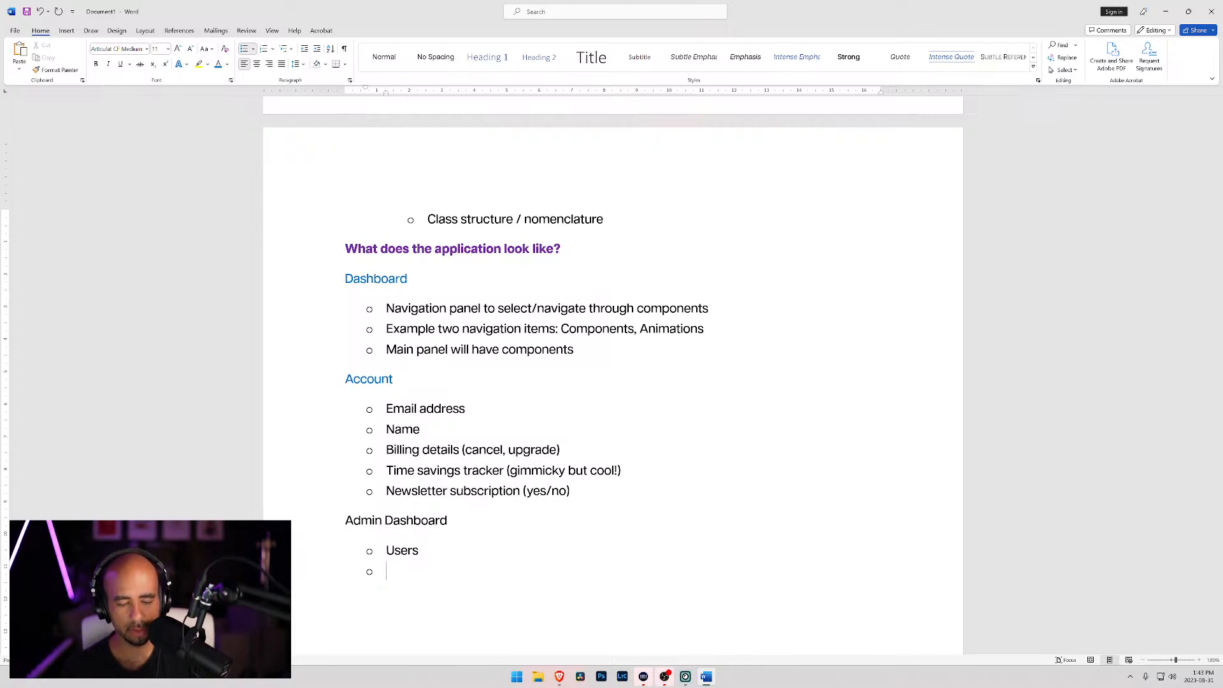
{"action": "type", "text": "Stati"}
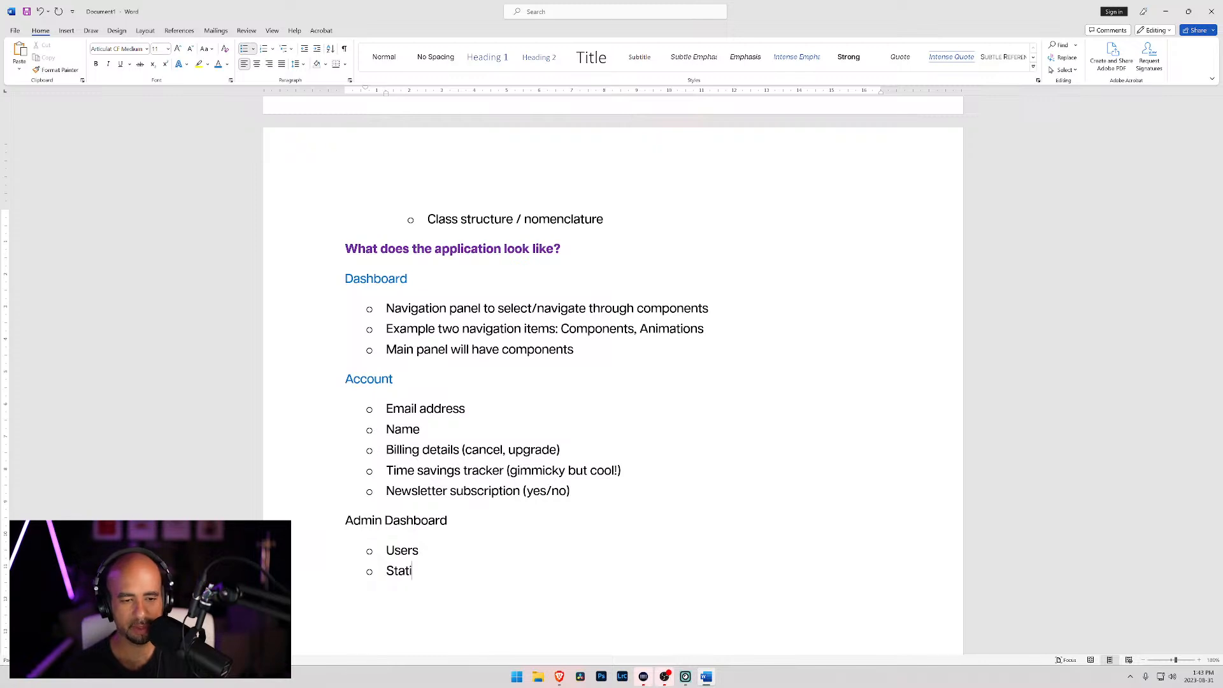
{"action": "type", "text": "stic"}
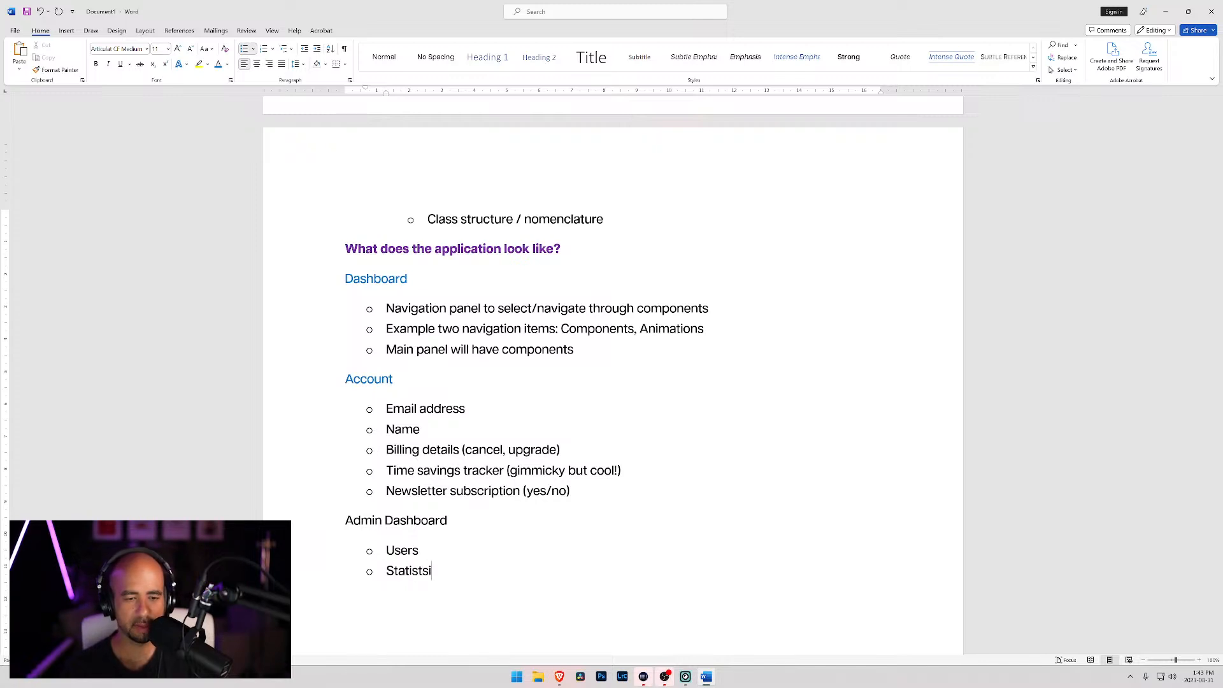
{"action": "key", "text": "BackSpace"}
{"action": "key", "text": "BackSpace"}
{"action": "type", "text": "tics"}
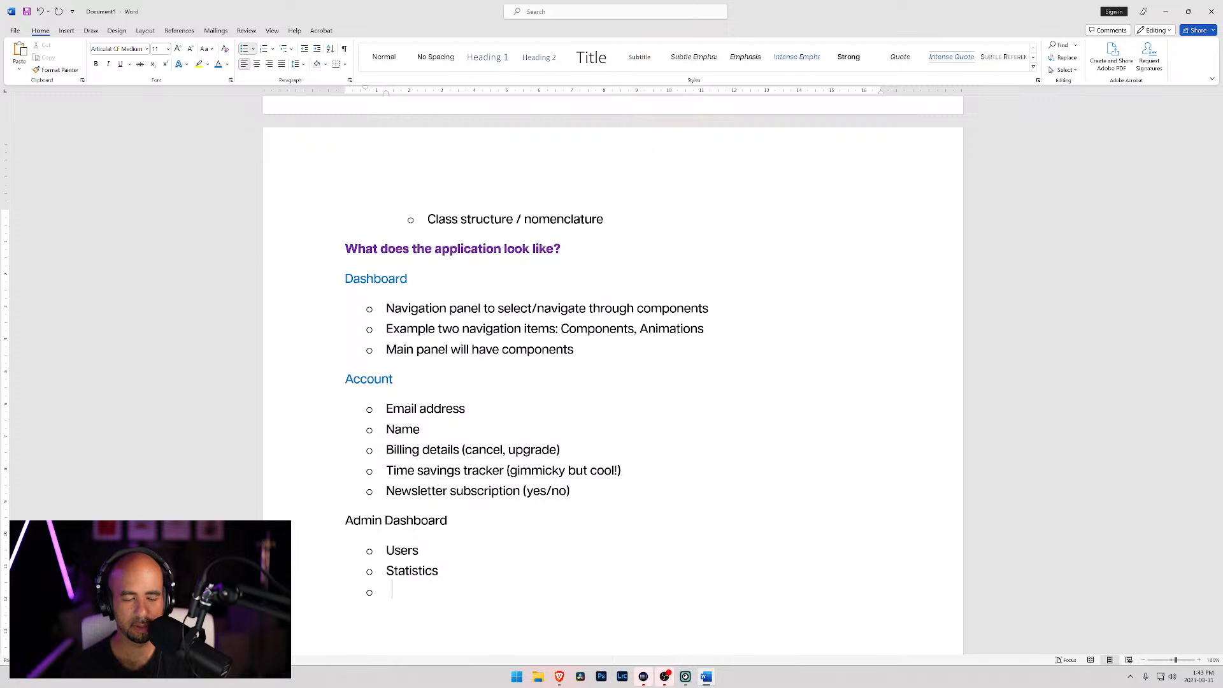
{"action": "key", "text": "Tab"}
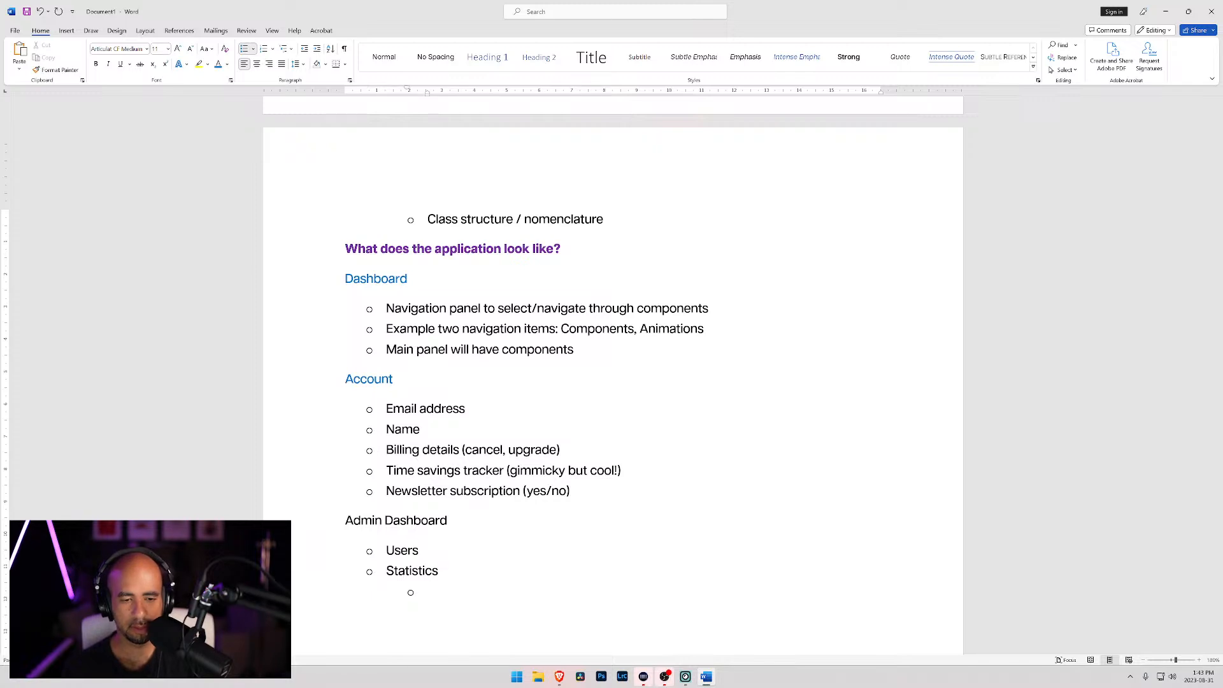
Insert an indented sub-bullet under Users reading "User details in list form".
{"action": "key", "text": "Up"}
{"action": "key", "text": "Return"}
{"action": "key", "text": "ctrl+z"}
{"action": "key", "text": "Home"}
{"action": "key", "text": "Return"}
{"action": "key", "text": "Up"}
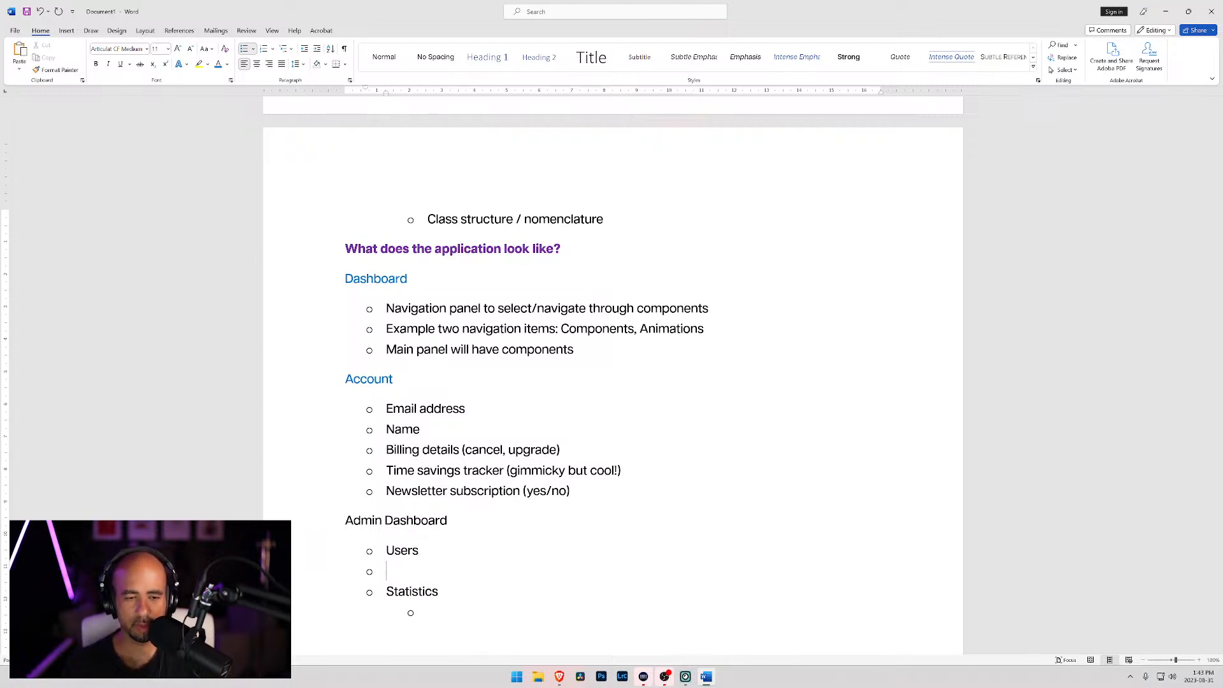
{"action": "key", "text": "Tab"}
{"action": "type", "text": "Name"}
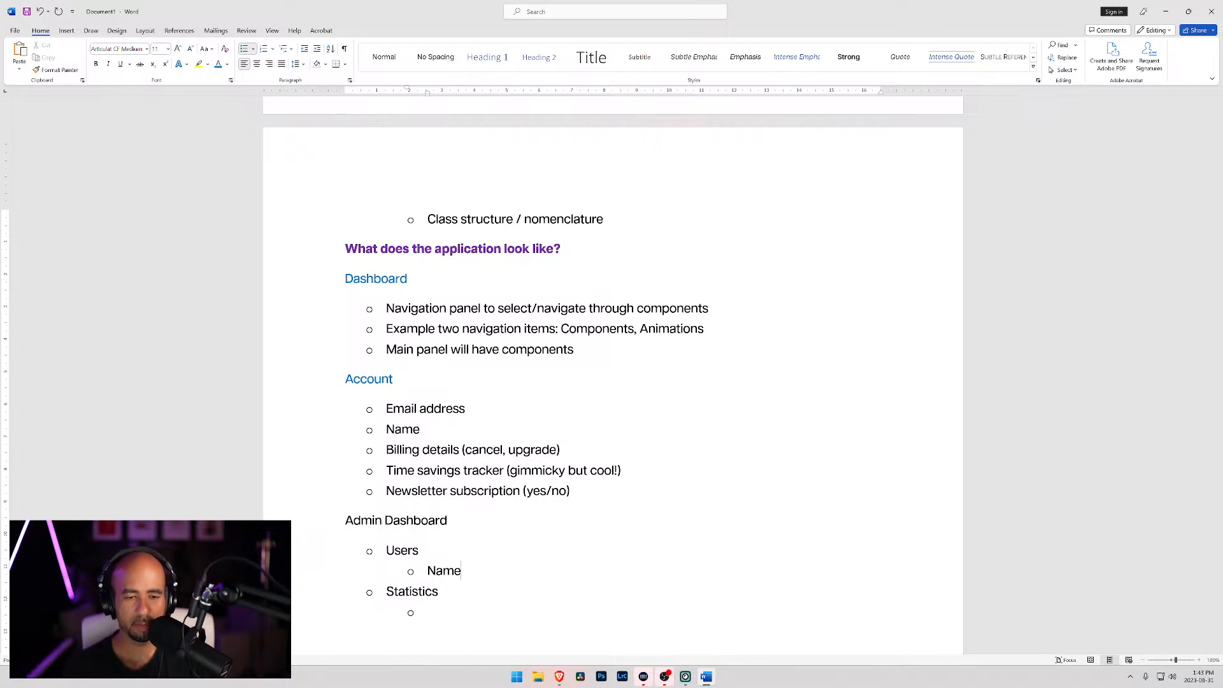
{"action": "key", "text": "BackSpace"}
{"action": "key", "text": "BackSpace"}
{"action": "key", "text": "BackSpace"}
{"action": "key", "text": "BackSpace"}
{"action": "type", "text": "User deta"}
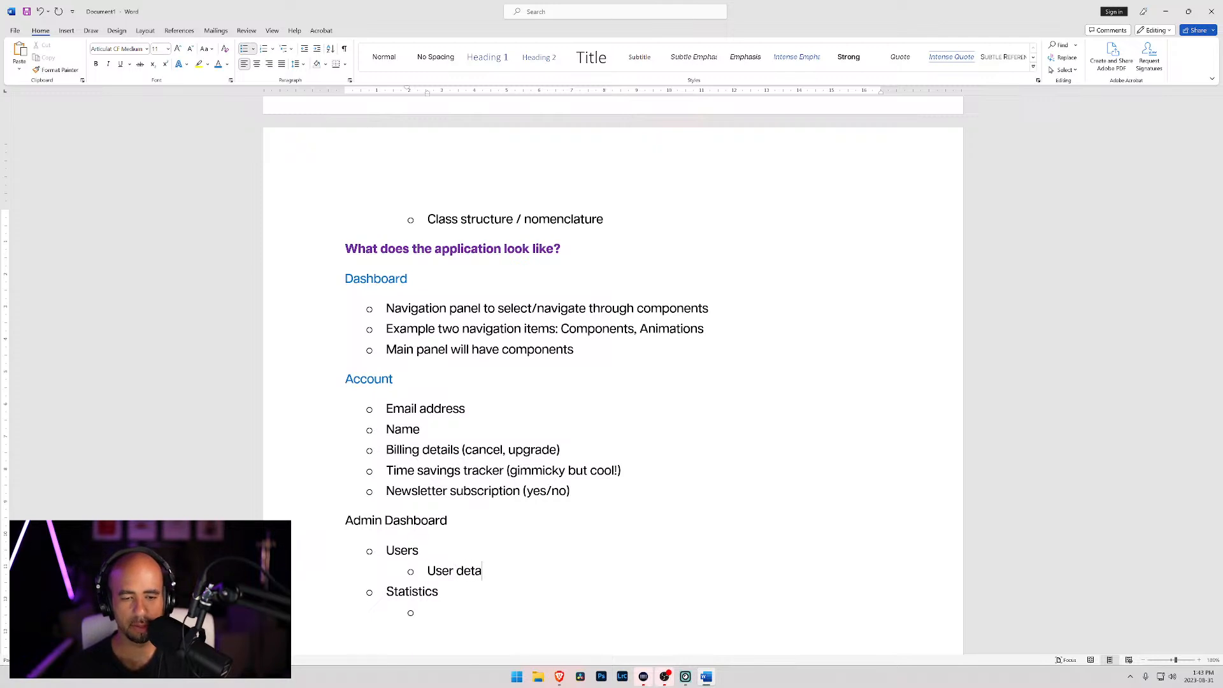
{"action": "type", "text": "ils in list form"}
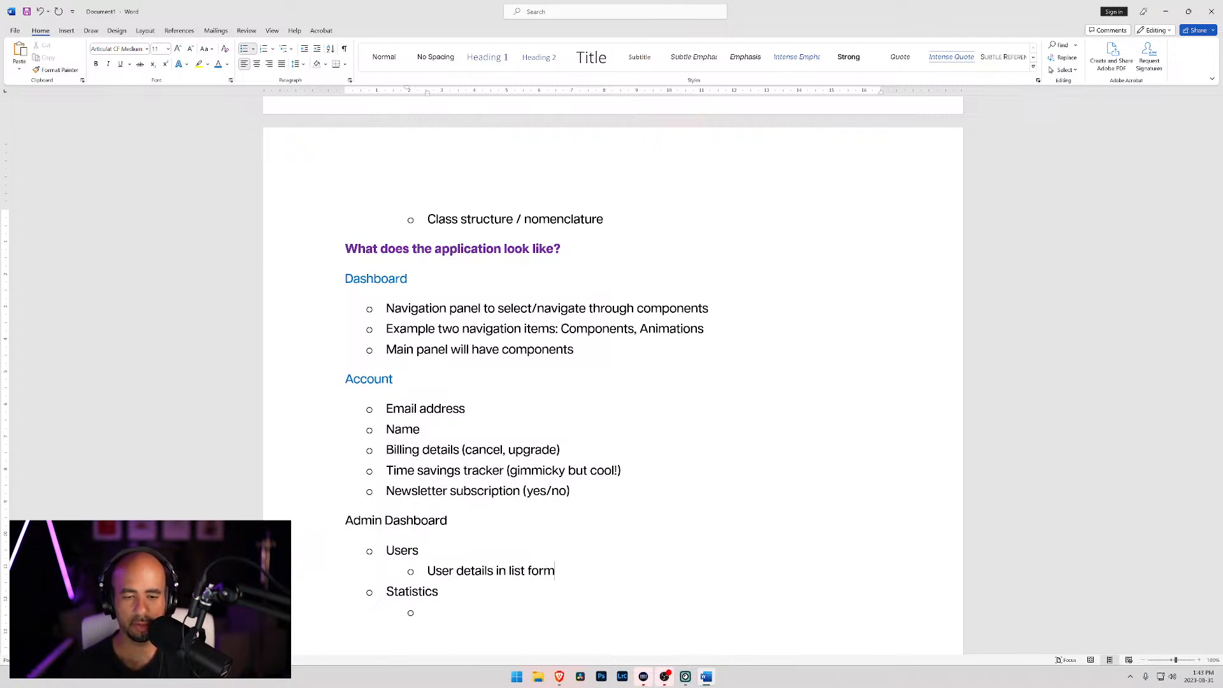
Extend the user details sub-bullet with "(name, email, last login, logins, plan)".
{"action": "type", "text": " (name,"}
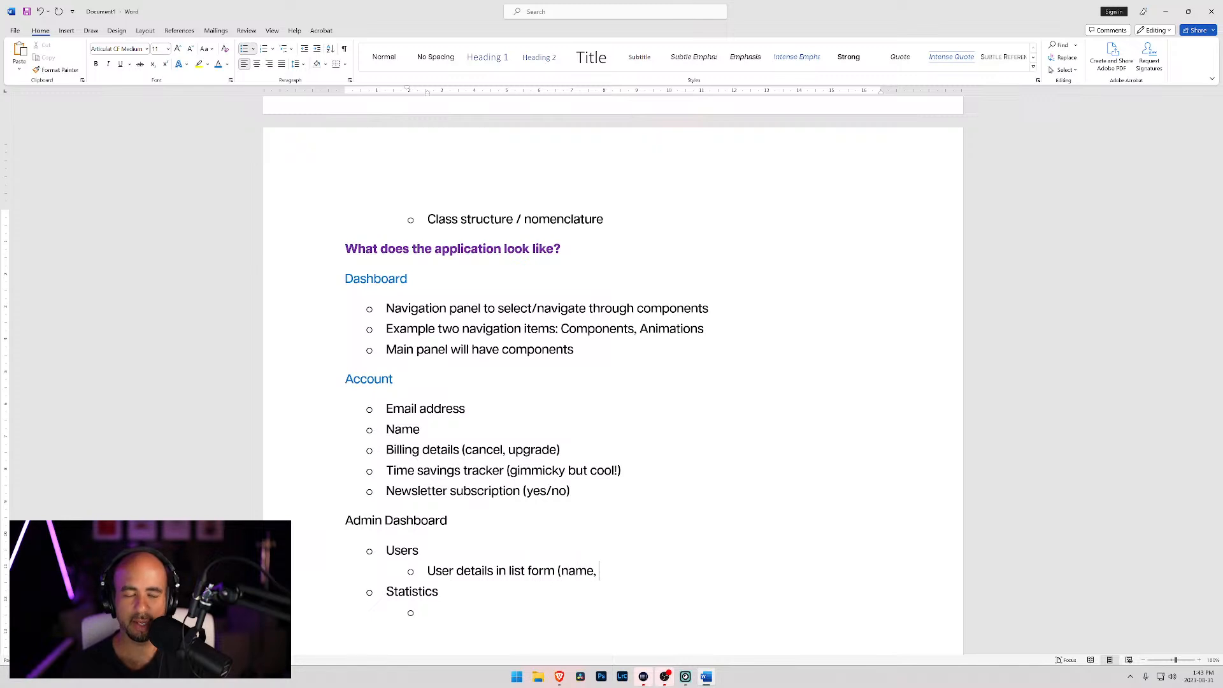
{"action": "type", "text": " last"}
{"action": "key", "text": "BackSpace"}
{"action": "key", "text": "BackSpace"}
{"action": "key", "text": "BackSpace"}
{"action": "key", "text": "BackSpace"}
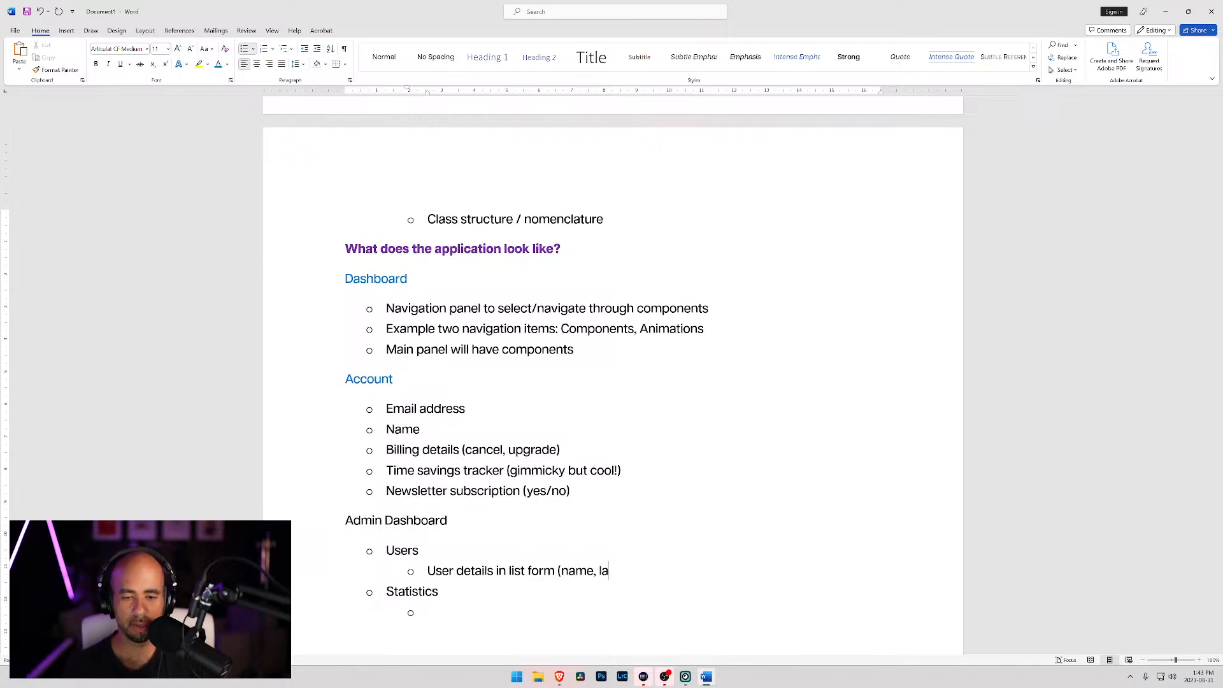
{"action": "type", "text": "email,"}
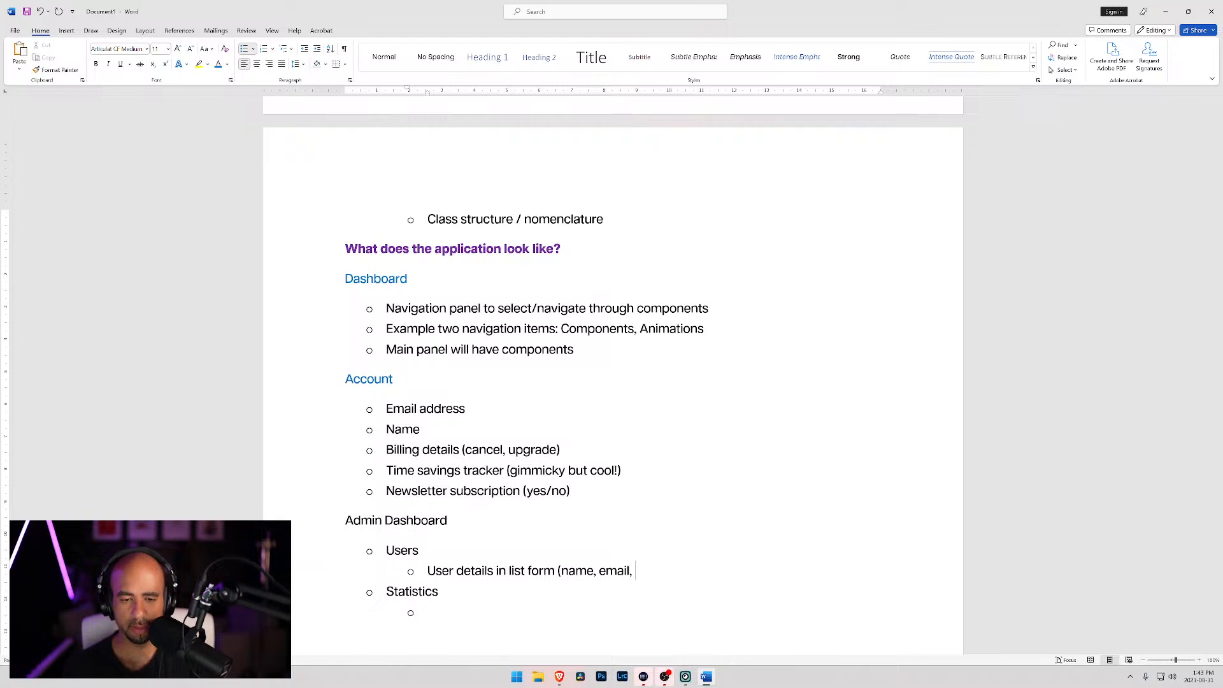
{"action": "type", "text": " last login"}
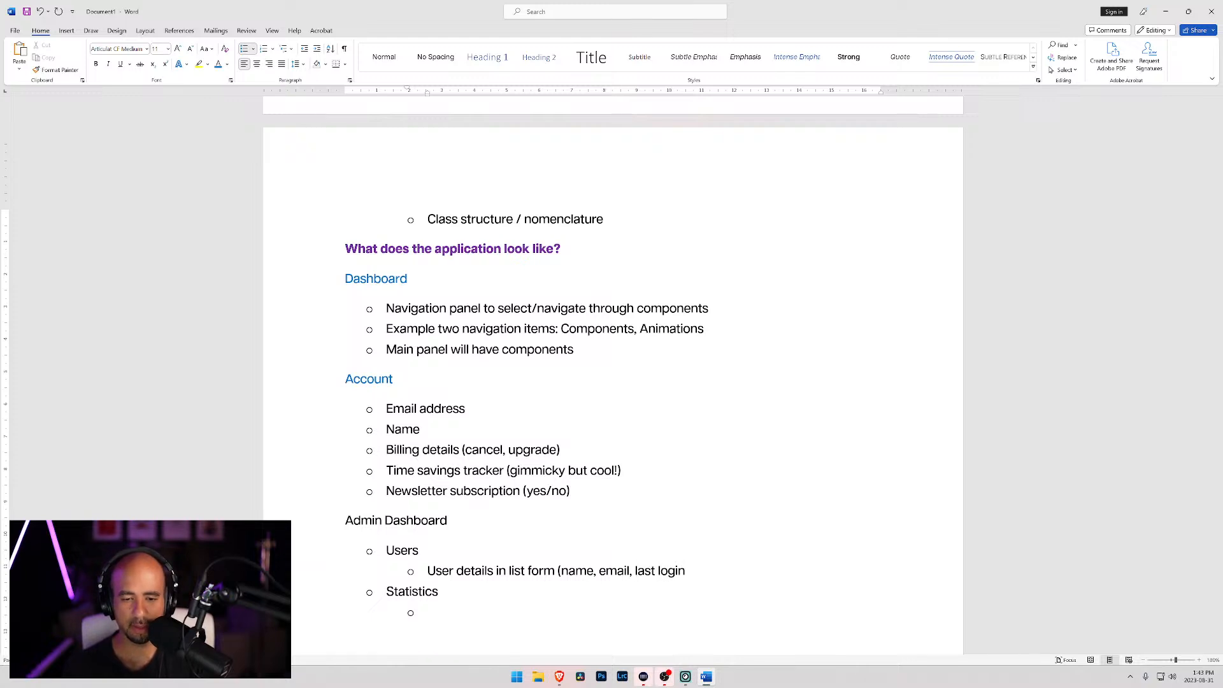
{"action": "type", "text": ", logins"}
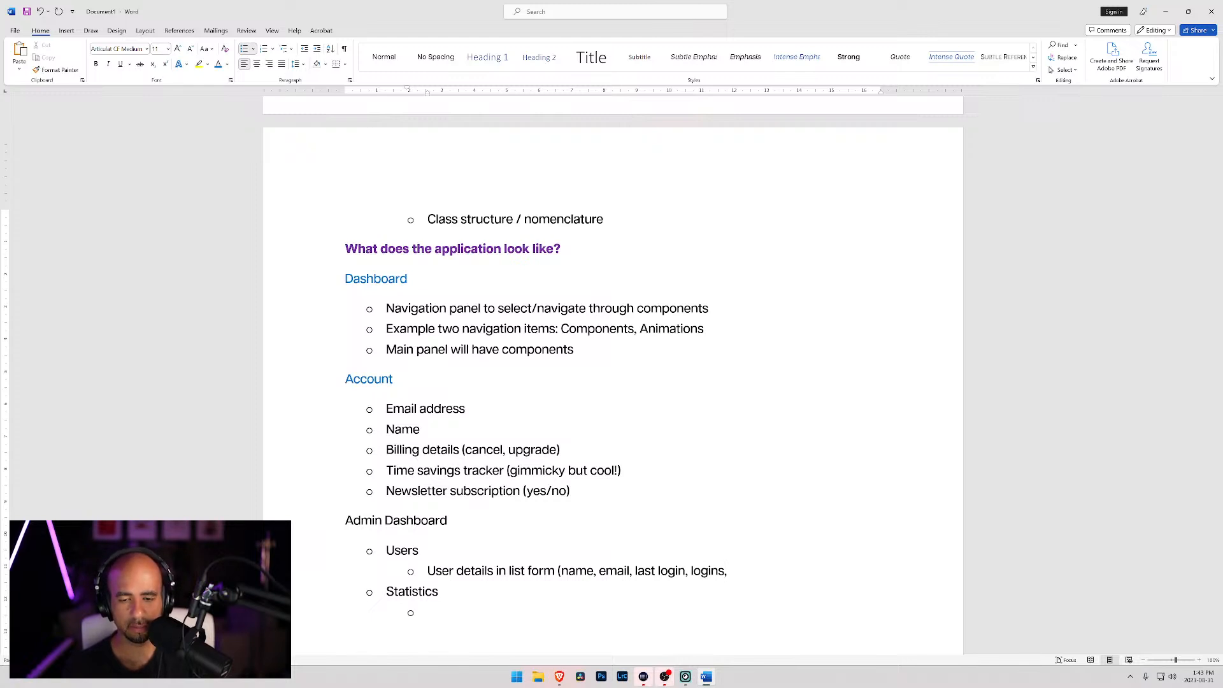
{"action": "type", "text": ", plan)"}
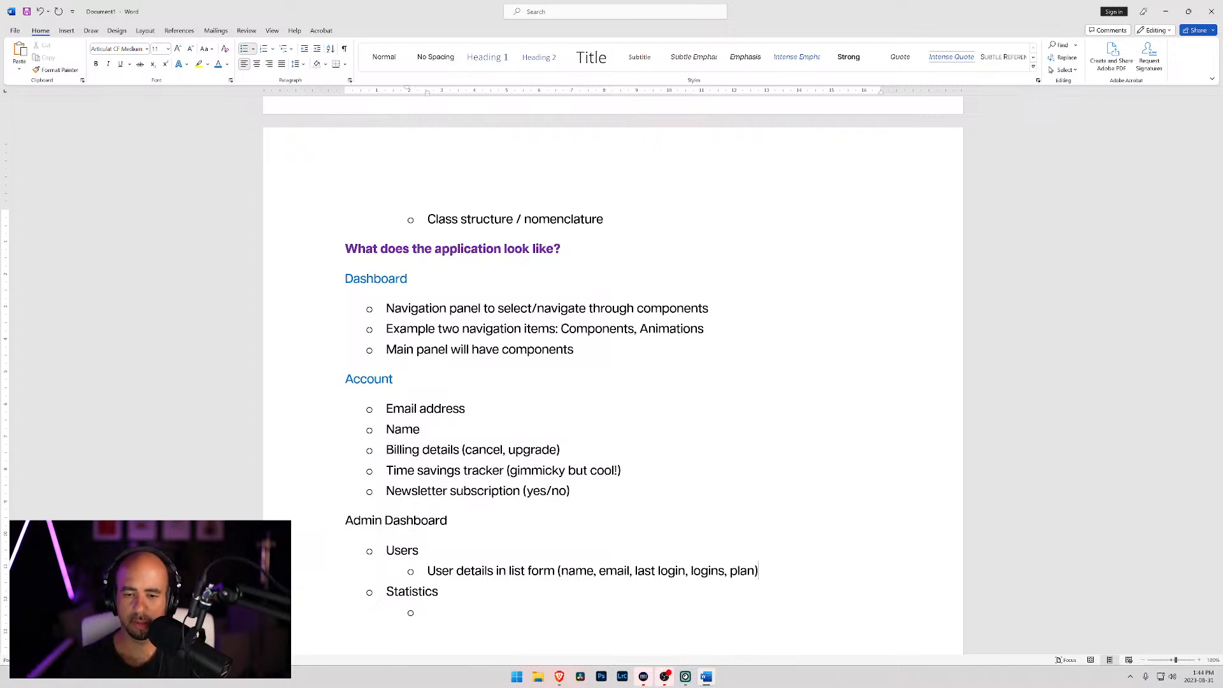
Fill the empty sub-bullet under Statistics with "Total users".
{"action": "key", "text": "Down"}
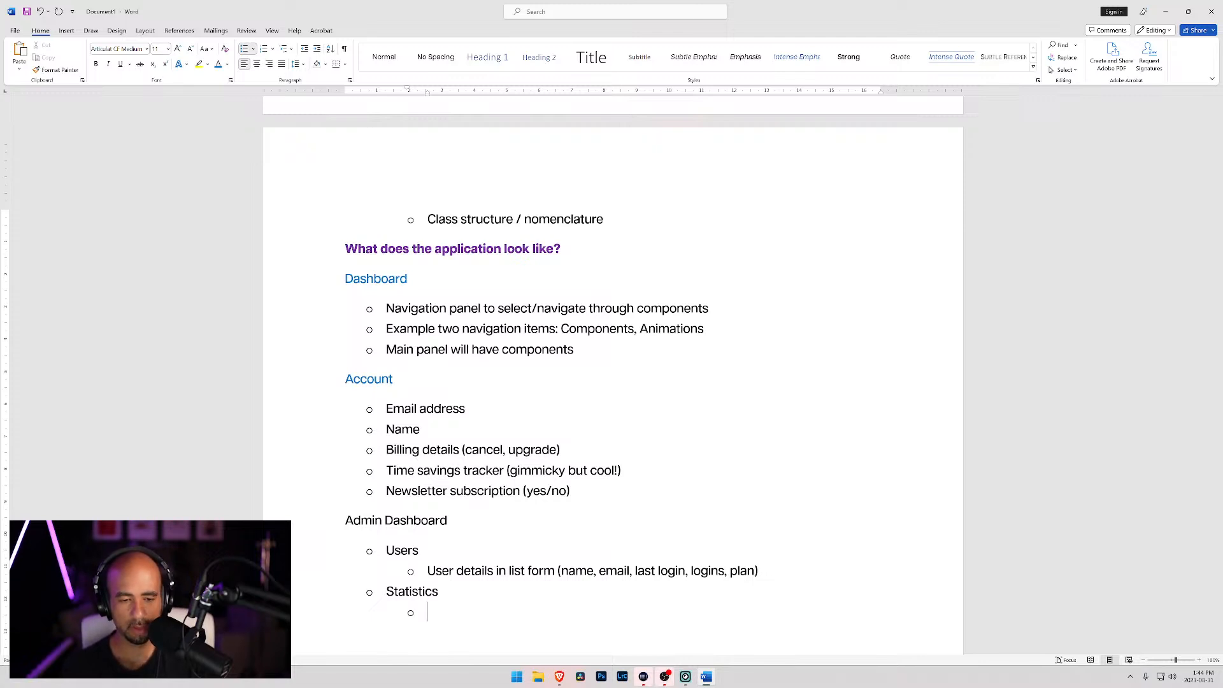
{"action": "type", "text": "TOtal"}
{"action": "key", "text": "BackSpace"}
{"action": "key", "text": "BackSpace"}
{"action": "key", "text": "BackSpace"}
{"action": "key", "text": "BackSpace"}
{"action": "type", "text": "o"}
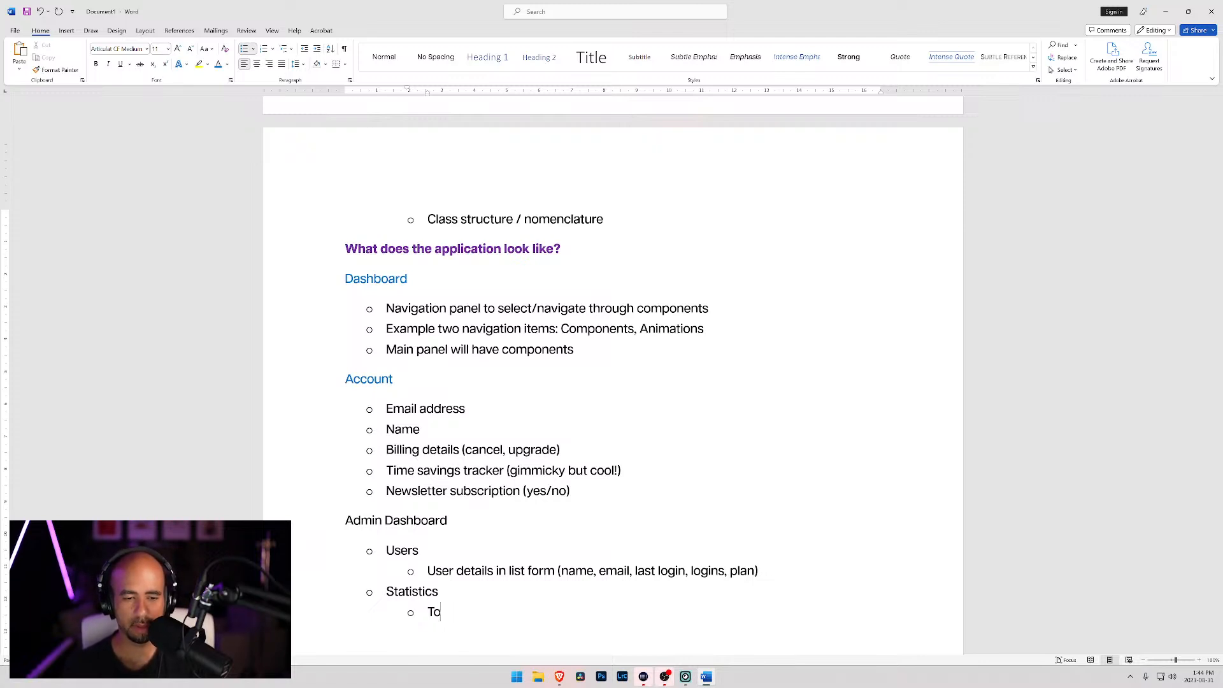
{"action": "type", "text": "tal users"}
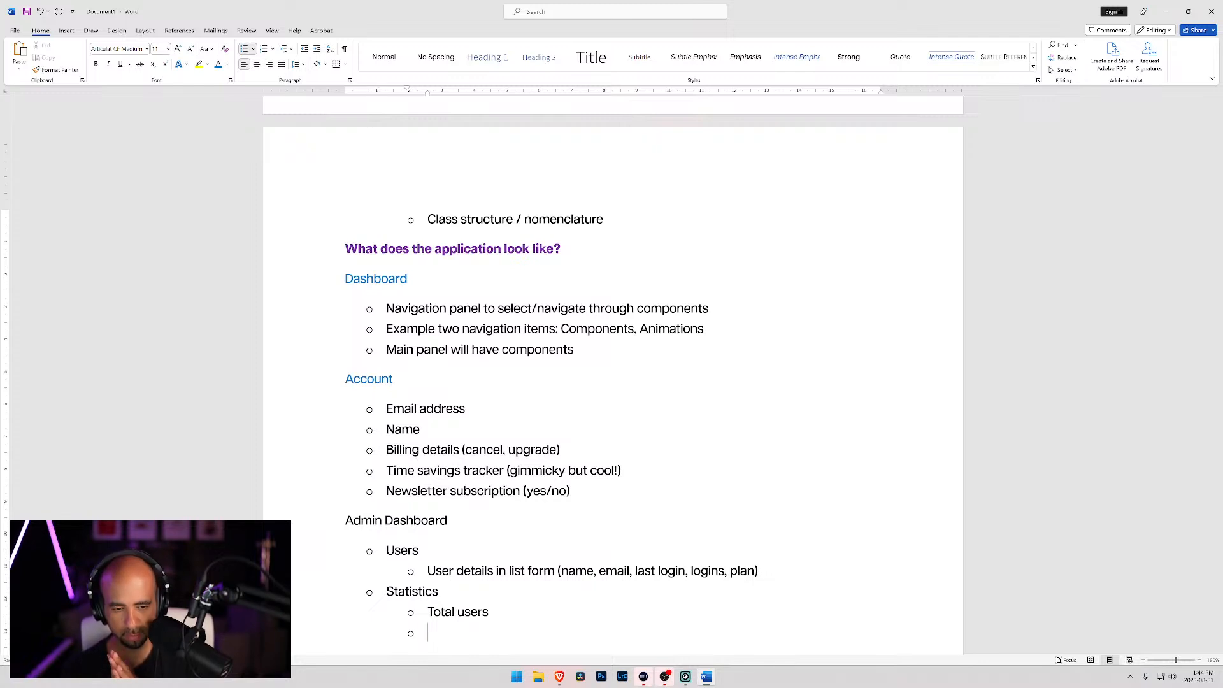
Add the Statistics sub-bullets "Total revenue" and "Total monthly recuring revenue".
{"action": "type", "text": "Total "}
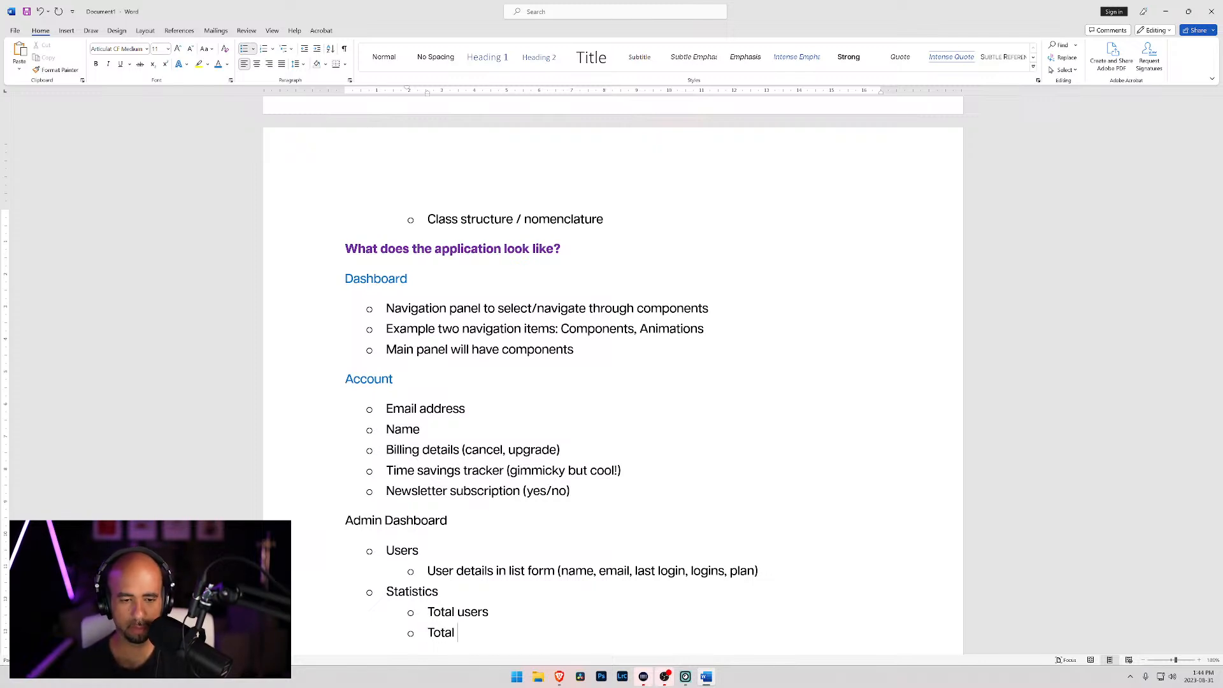
{"action": "type", "text": "revenue"}
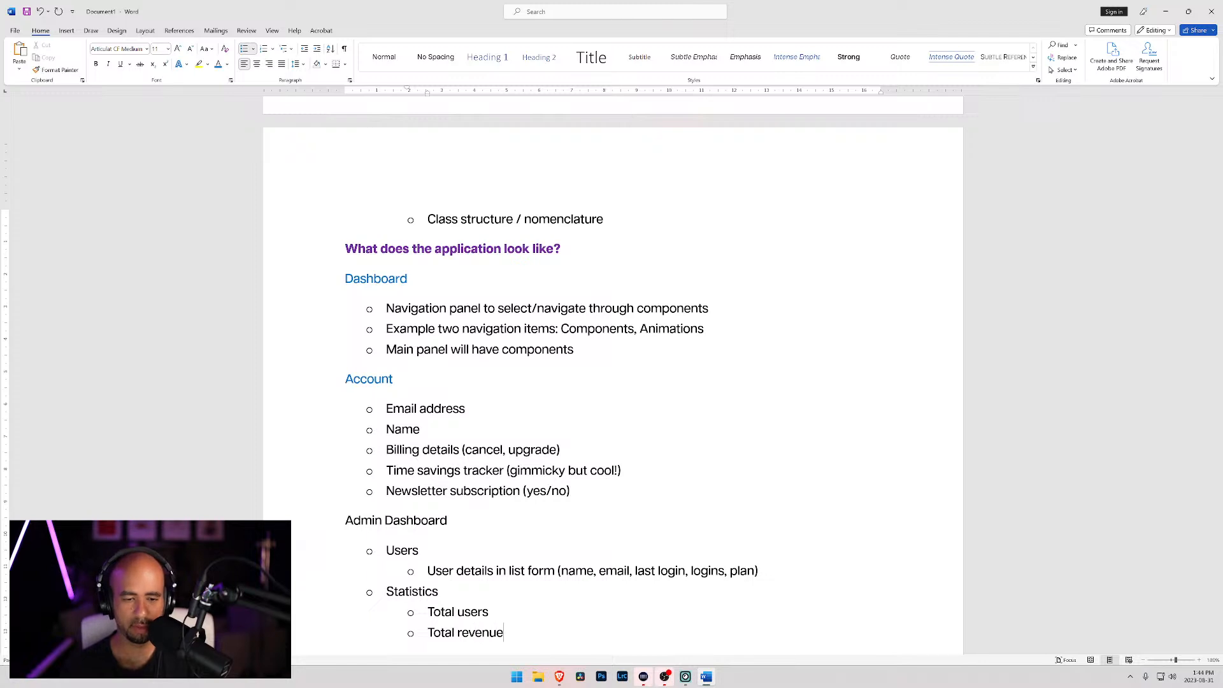
{"action": "key", "text": "Return"}
{"action": "type", "text": "Total re"}
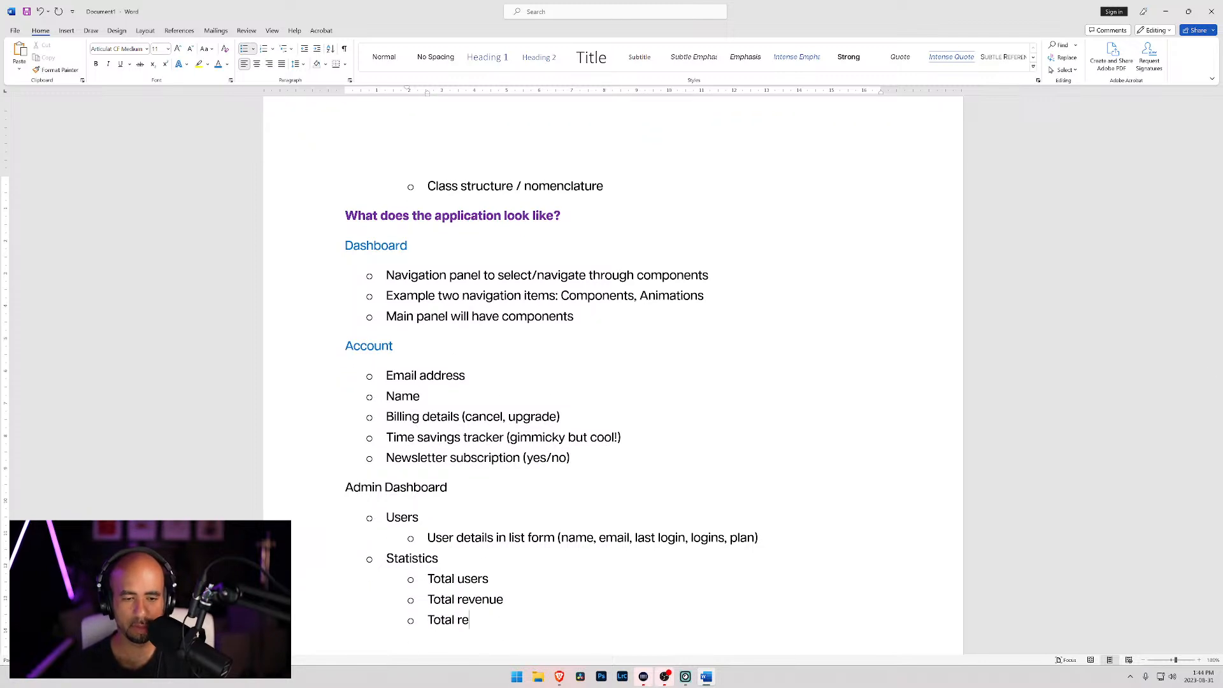
{"action": "key", "text": "BackSpace"}
{"action": "key", "text": "BackSpace"}
{"action": "type", "text": "monthly recuring revenue"}
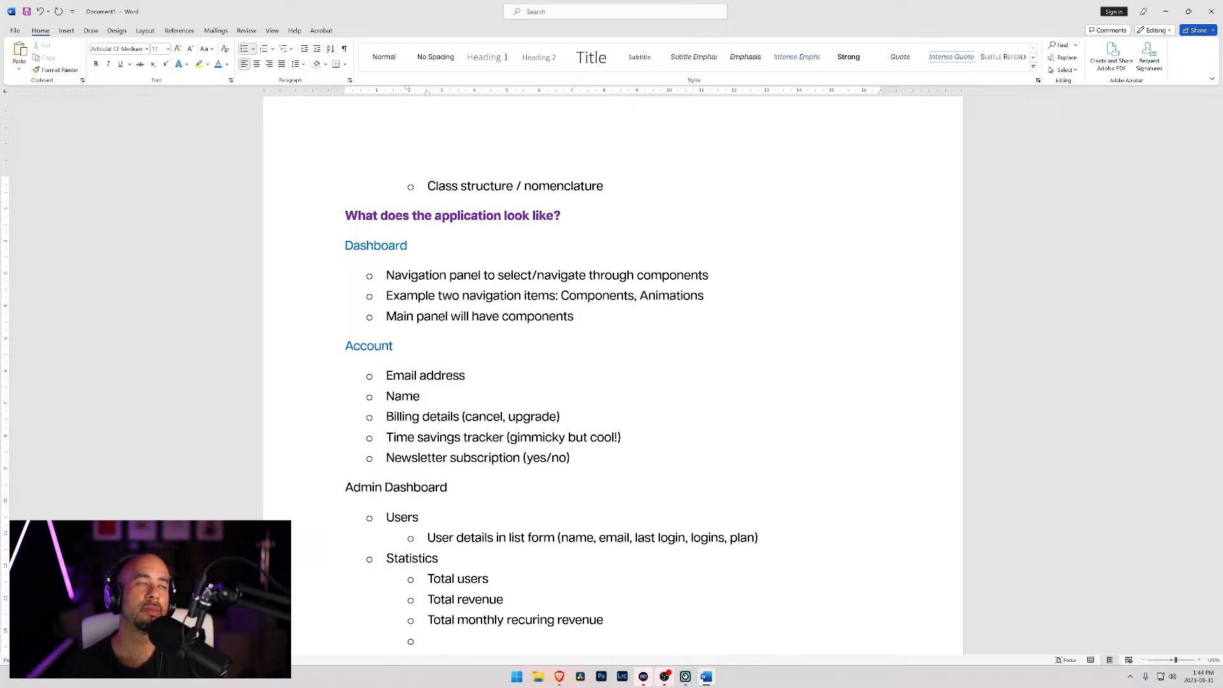
Add "Number of components copied" as the last sub-bullet under Statistics.
{"action": "type", "text": "Numb"}
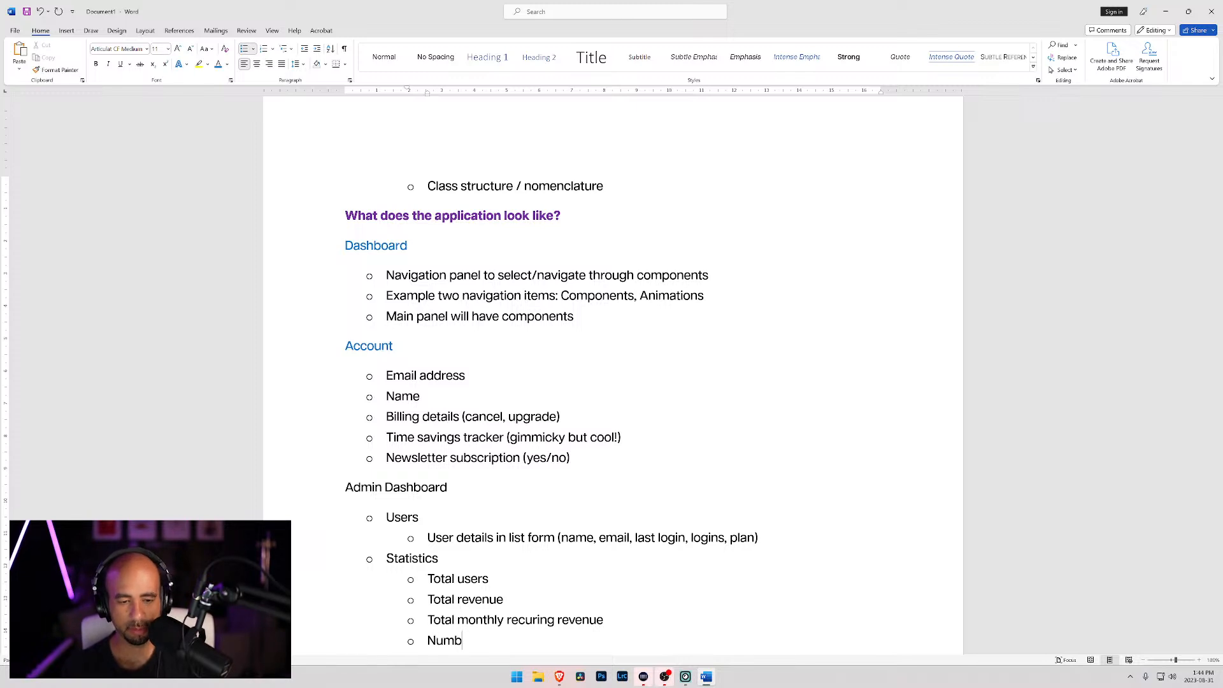
{"action": "type", "text": "er of cop"}
{"action": "key", "text": "BackSpace"}
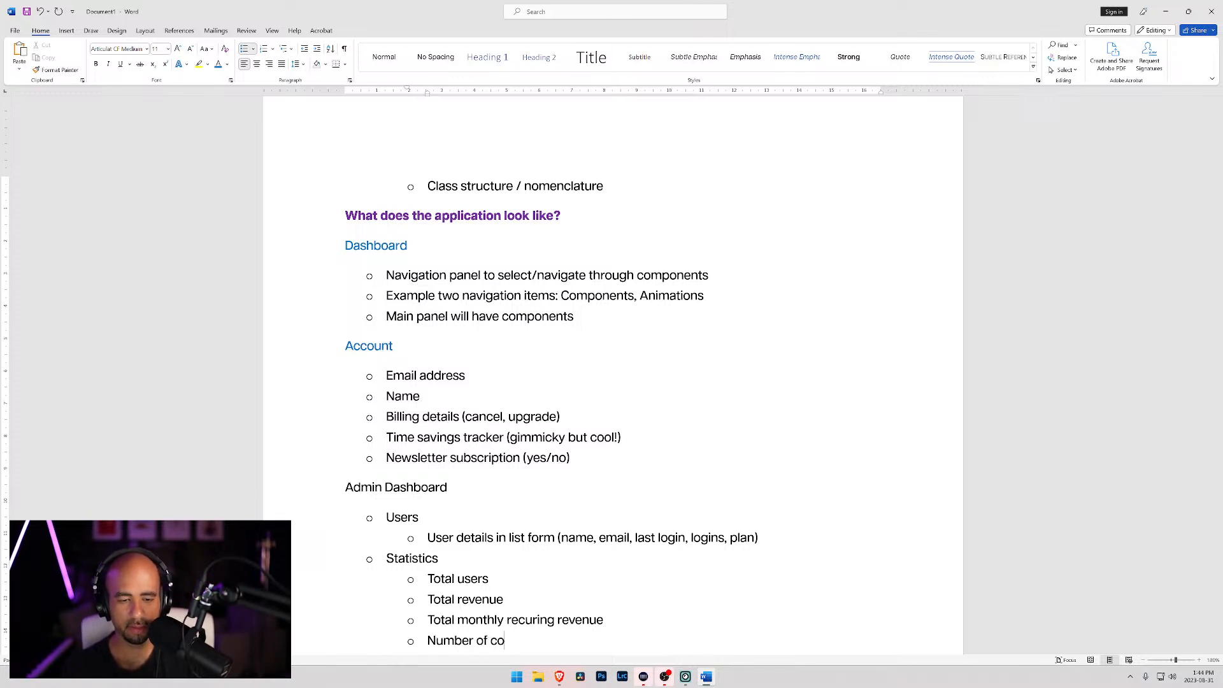
{"action": "type", "text": "pies"}
{"action": "key", "text": "BackSpace"}
{"action": "key", "text": "BackSpace"}
{"action": "key", "text": "BackSpace"}
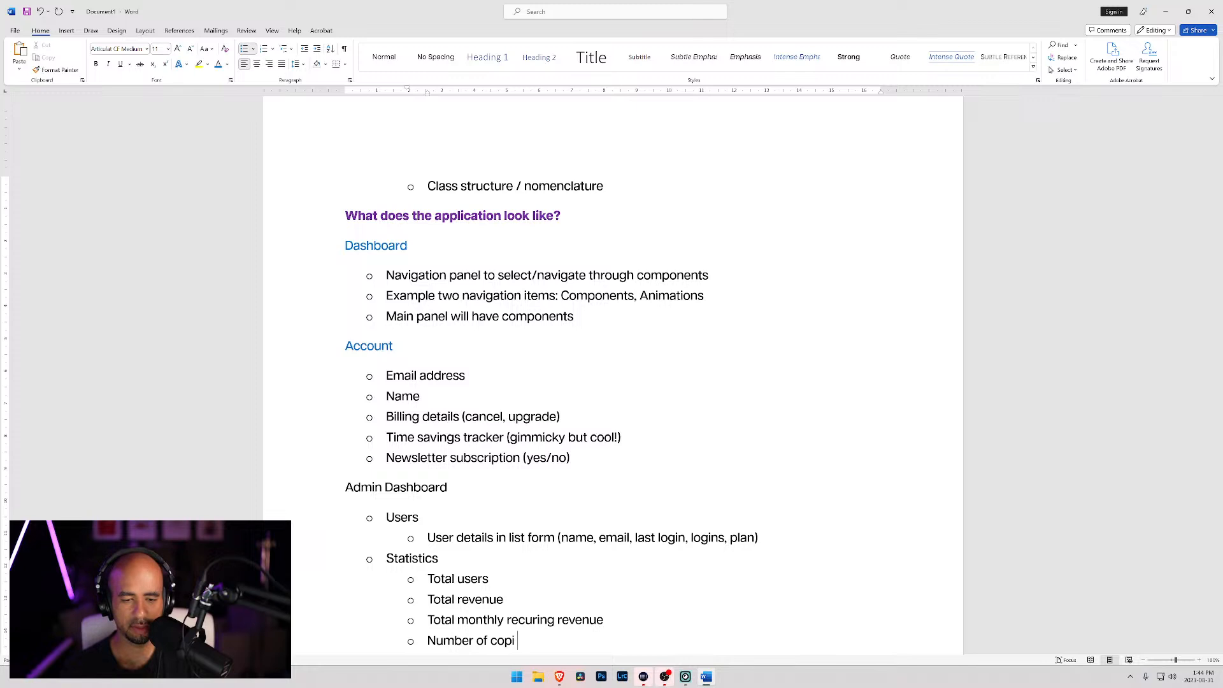
{"action": "key", "text": "BackSpace"}
{"action": "key", "text": "BackSpace"}
{"action": "type", "text": "omponents cp"}
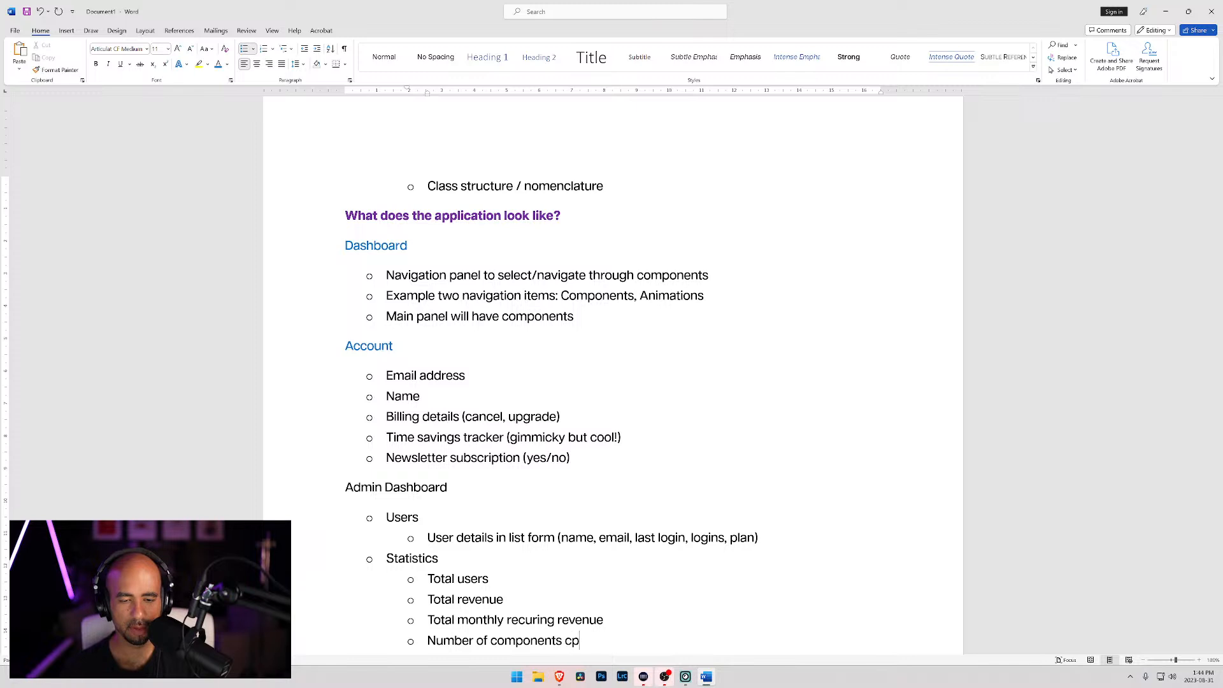
{"action": "key", "text": "BackSpace"}
{"action": "type", "text": "opied"}
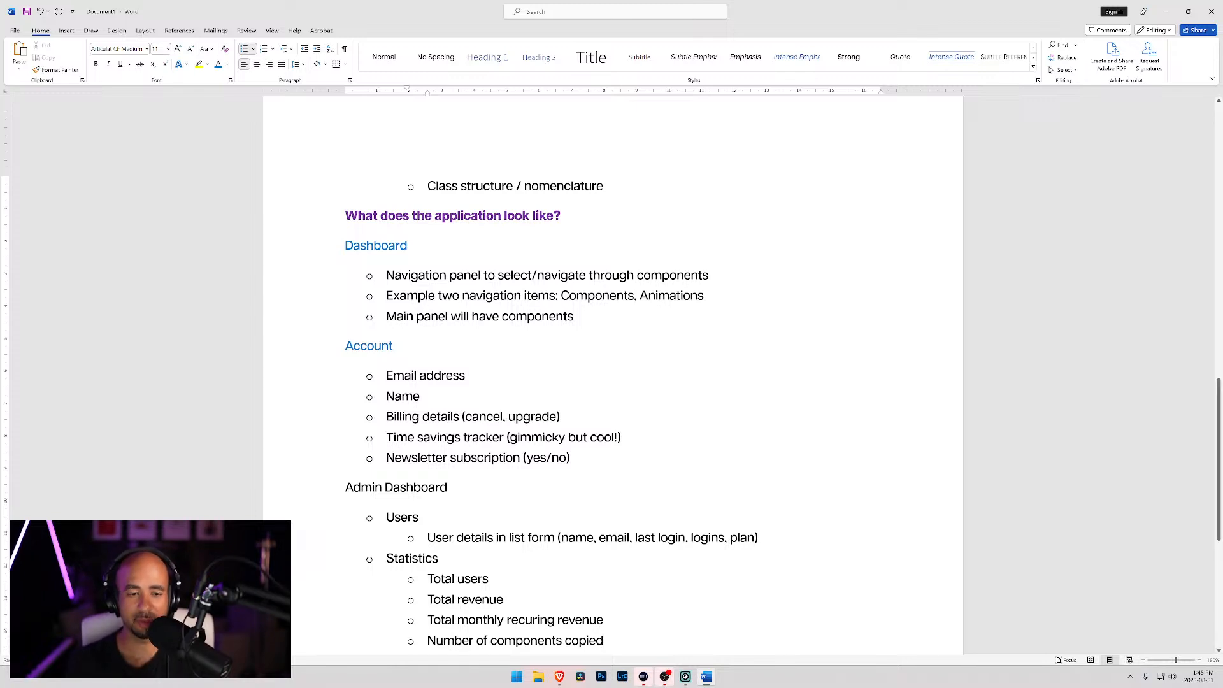
Color the "Admin Dashboard" heading blue like the Dashboard and Account headings.
{"action": "triple_click", "coordinate": [411, 487]}
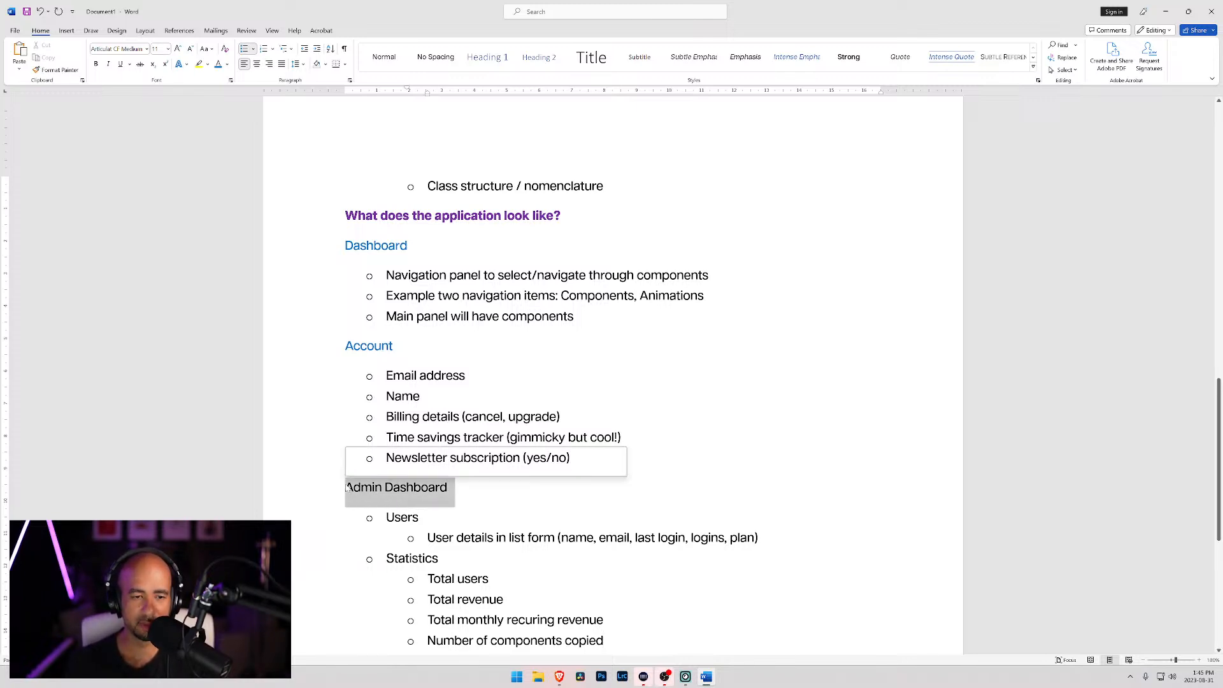
{"action": "left_click", "coordinate": [405, 469]}
{"action": "left_click", "coordinate": [509, 511]}
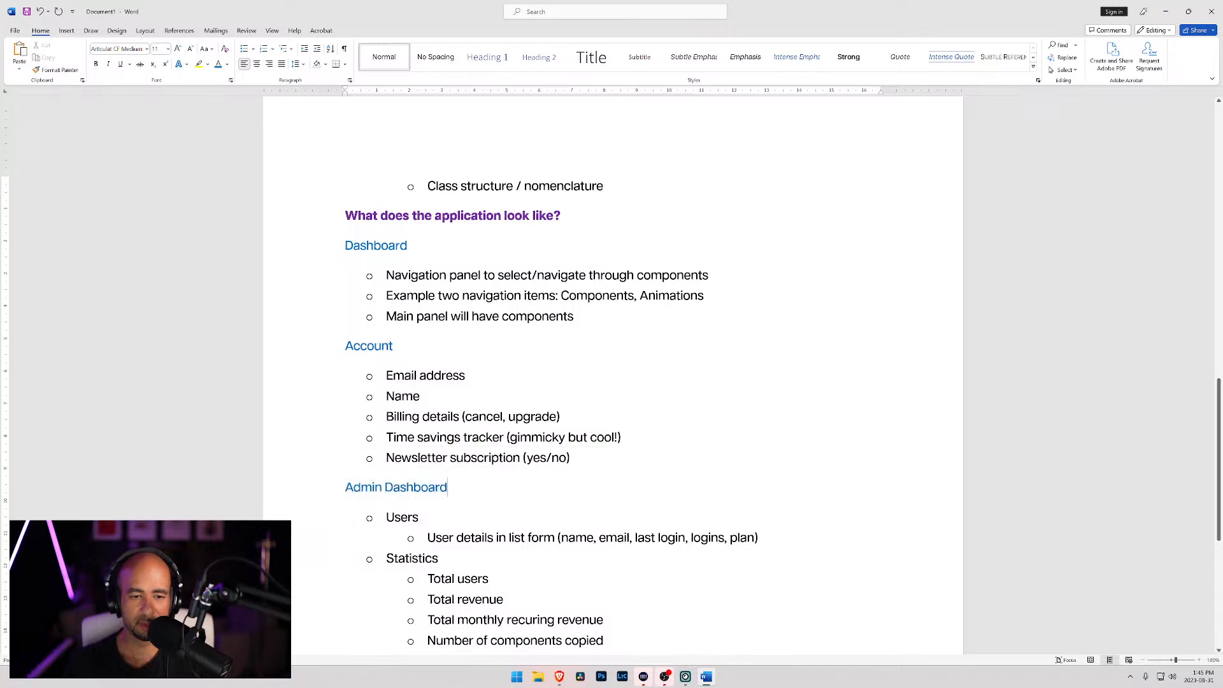
Add the bullet "Ability to send out invites" below the Statistics sub-list, at the same level as Statistics.
{"action": "scroll", "coordinate": [509, 511], "scroll_direction": "down", "scroll_amount": 2}
{"action": "scroll", "coordinate": [509, 541], "scroll_direction": "down", "scroll_amount": 1}
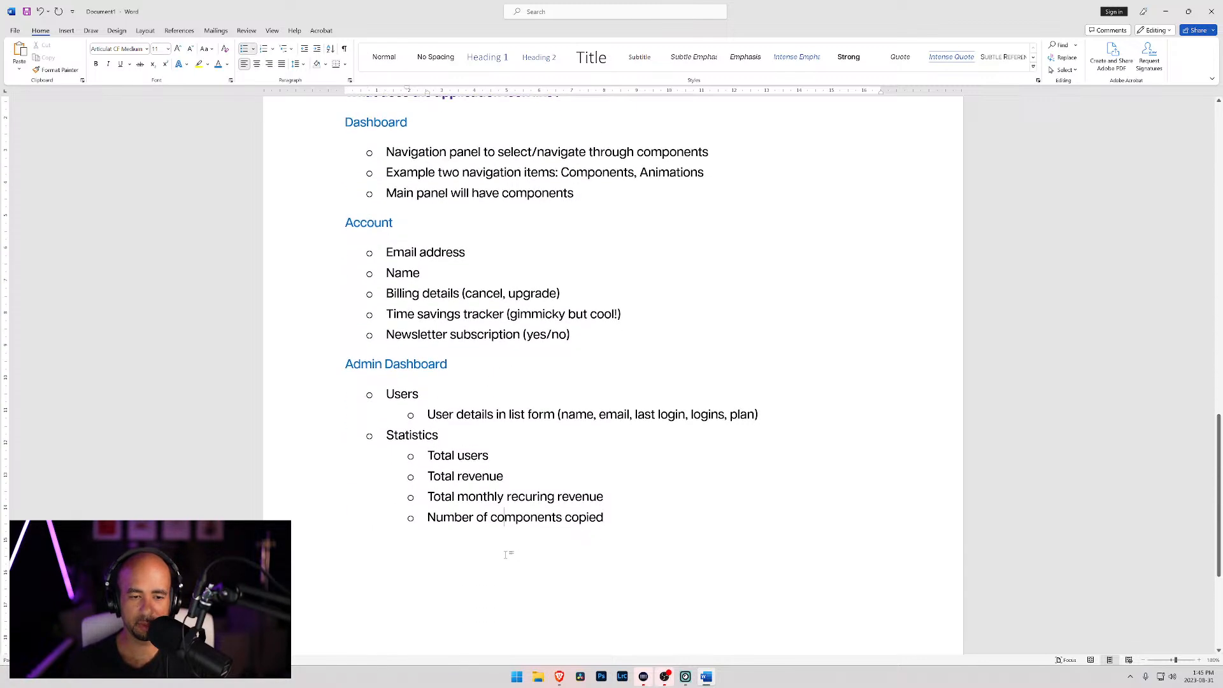
{"action": "left_click", "coordinate": [413, 563]}
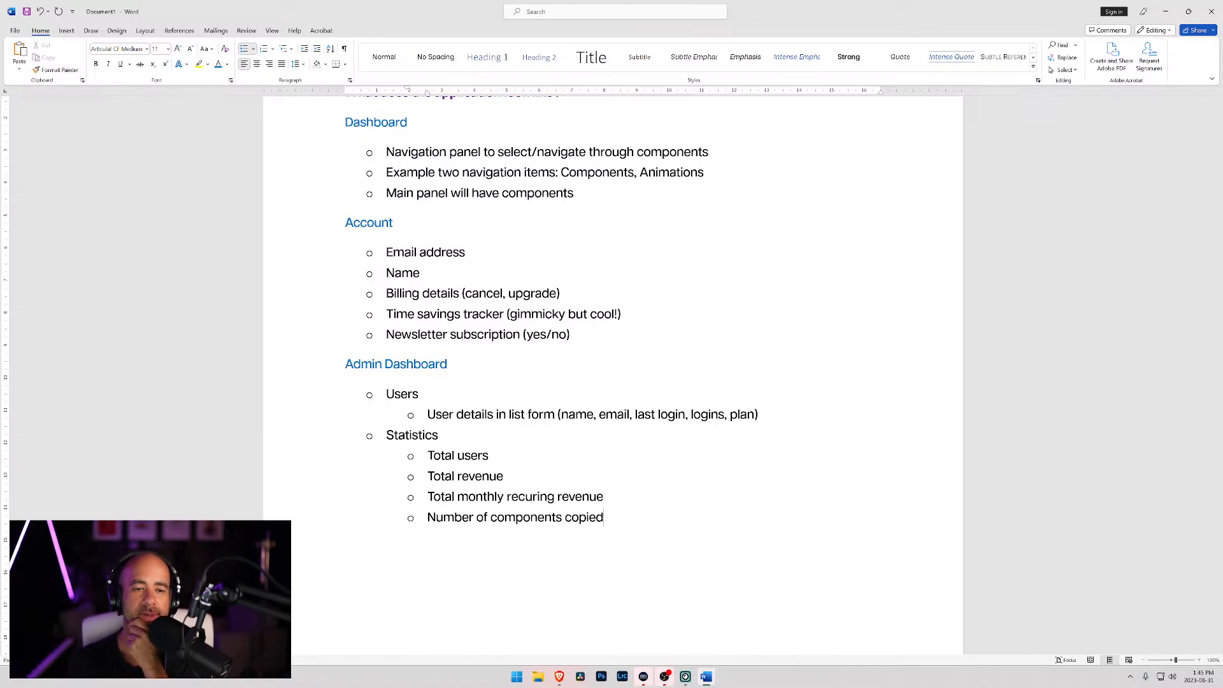
{"action": "key", "text": "Return"}
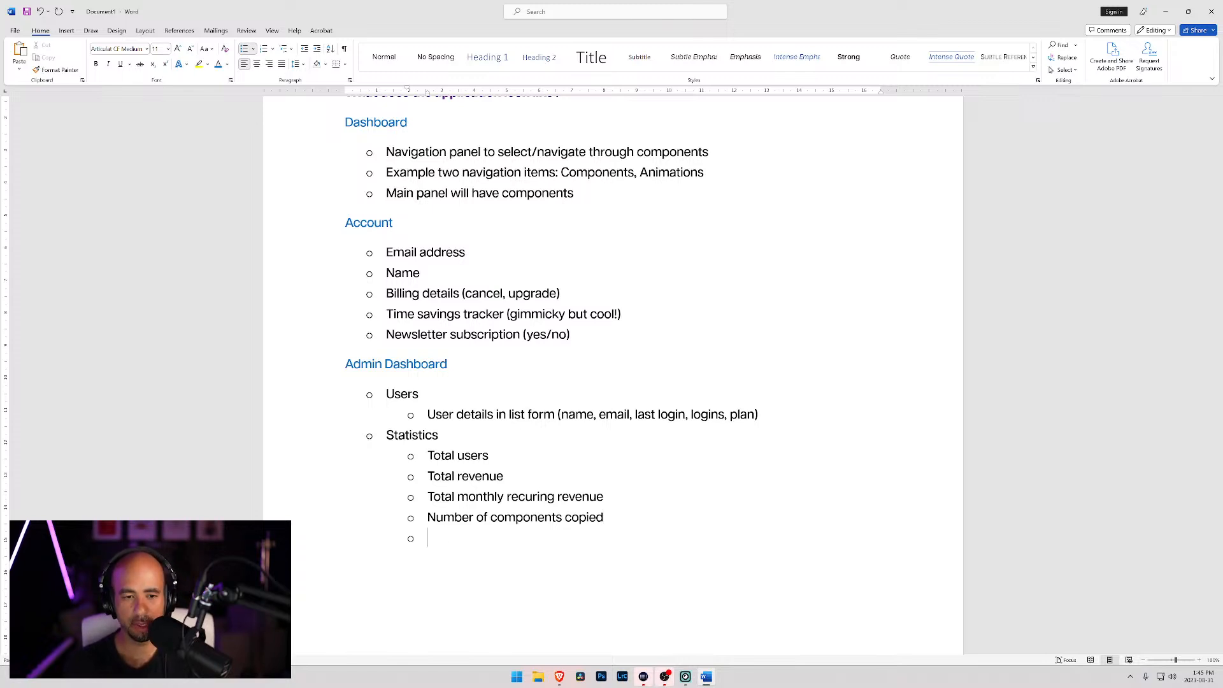
{"action": "key", "text": "shift+Tab"}
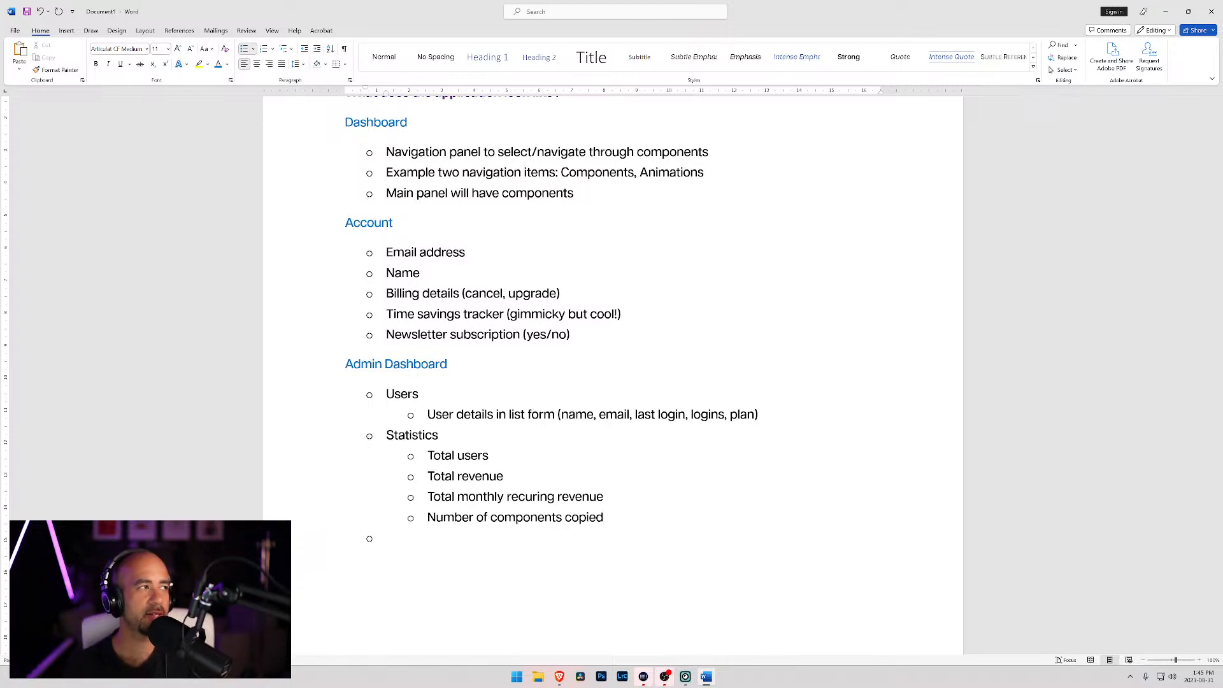
{"action": "type", "text": "Ability to "}
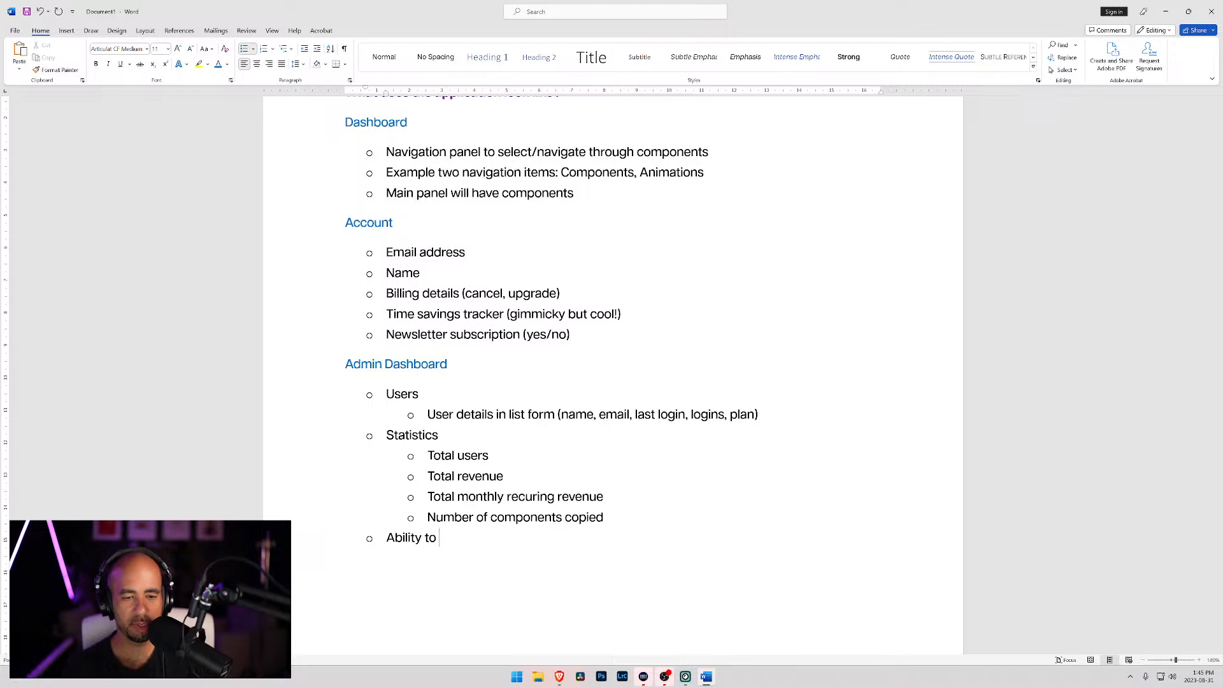
{"action": "type", "text": "send out"}
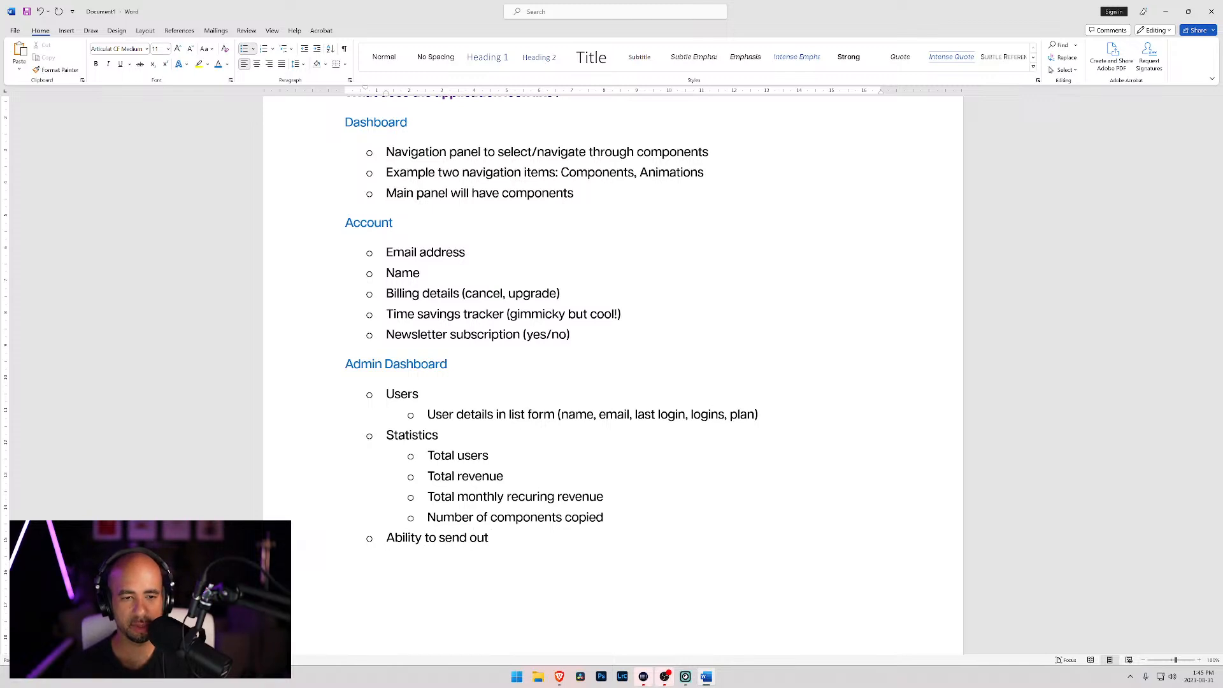
{"action": "type", "text": "n"}
{"action": "key", "text": "BackSpace"}
{"action": "type", "text": "invoi"}
{"action": "key", "text": "BackSpace"}
{"action": "key", "text": "BackSpace"}
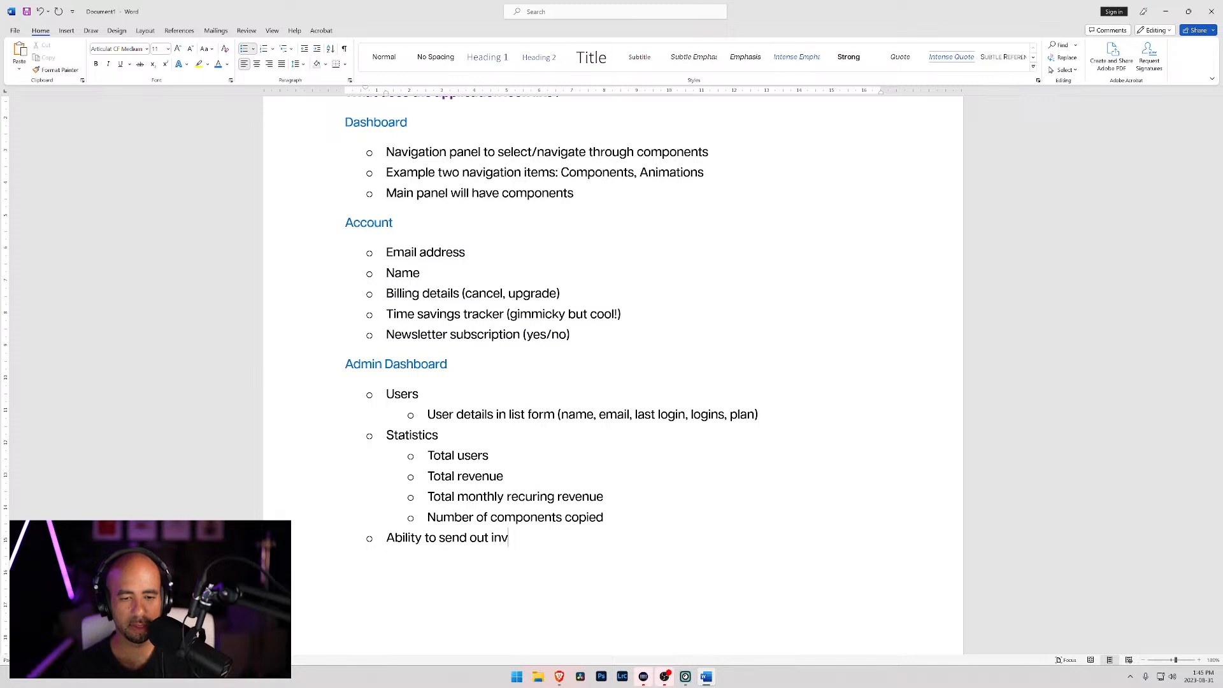
{"action": "type", "text": "ites"}
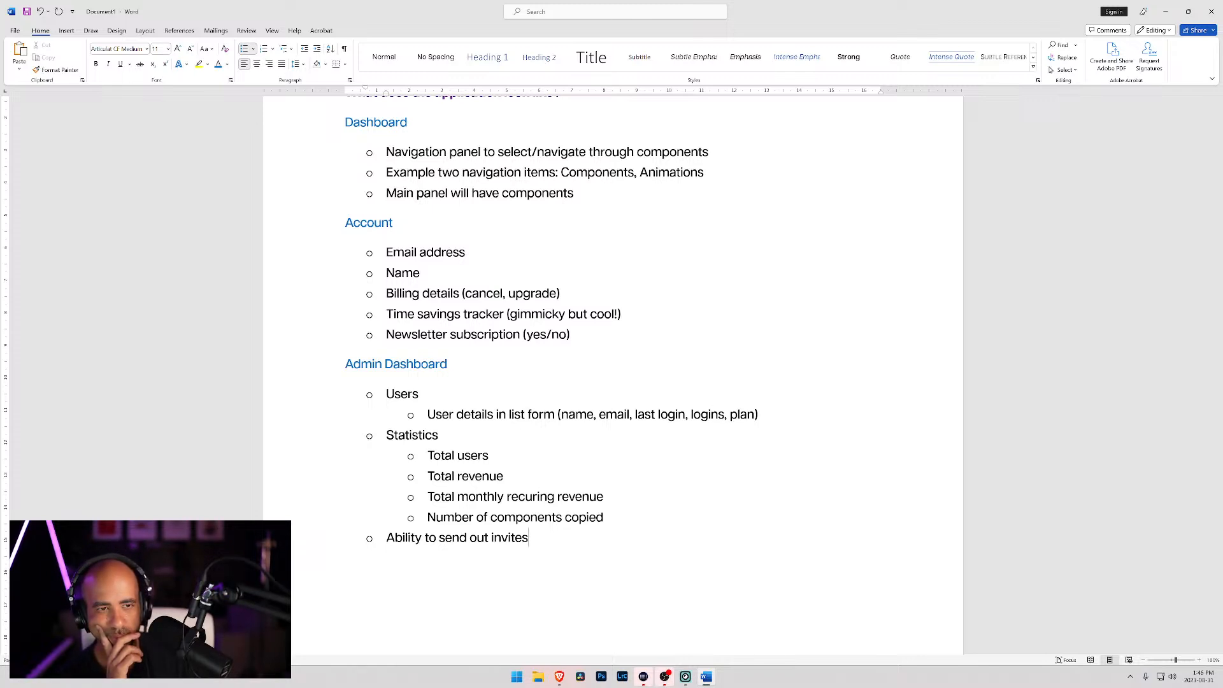
Reword the last Admin Dashboard bullet to "Ability to give free accounts ??".
{"action": "key", "text": "ctrl+shift+Left"}
{"action": "key", "text": "ctrl+shift+Left"}
{"action": "key", "text": "ctrl+shift+Left"}
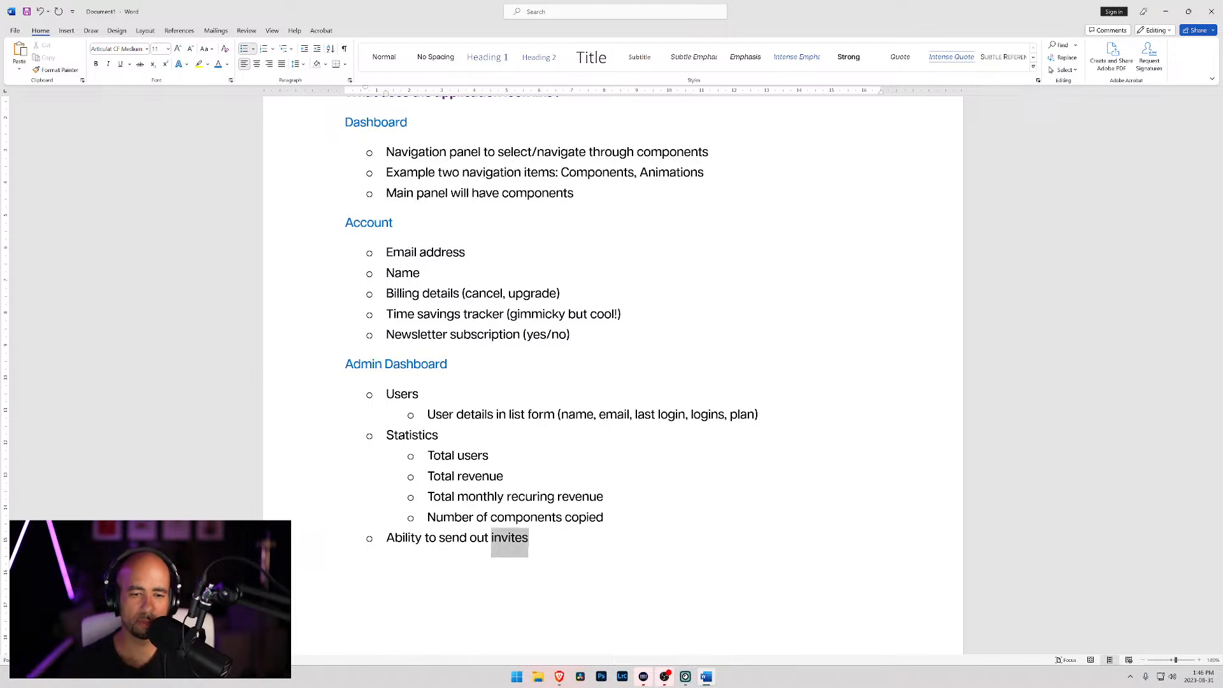
{"action": "type", "text": "gi"}
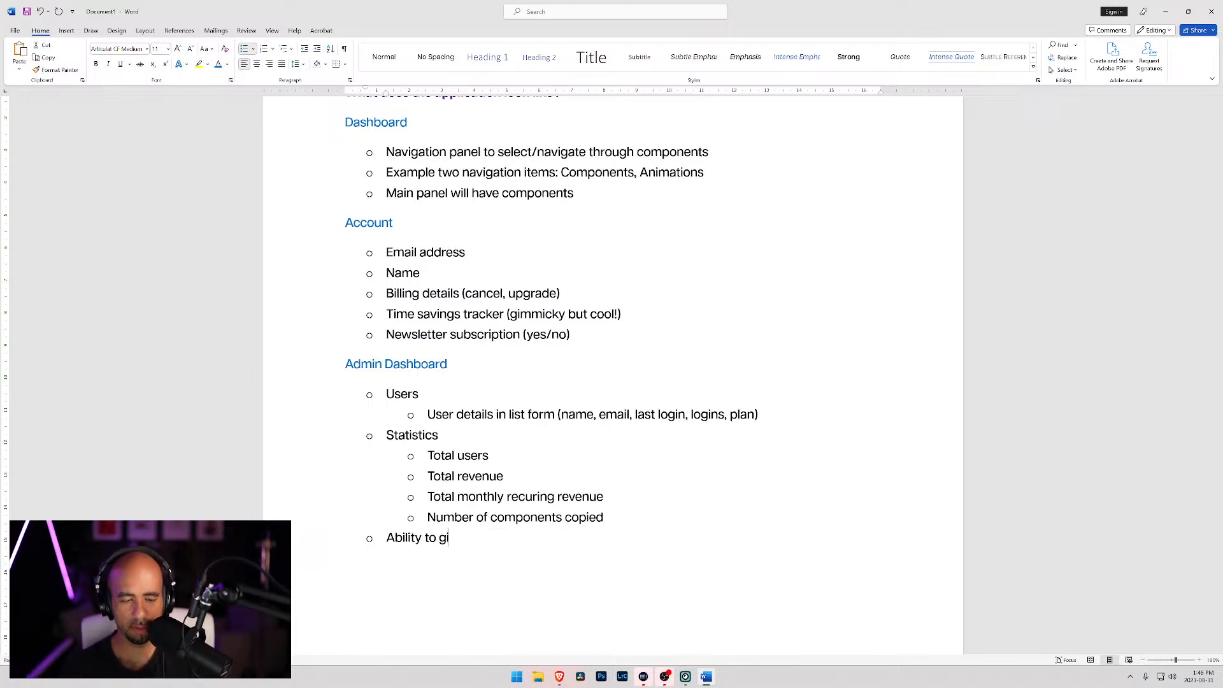
{"action": "type", "text": "ve free accounts"}
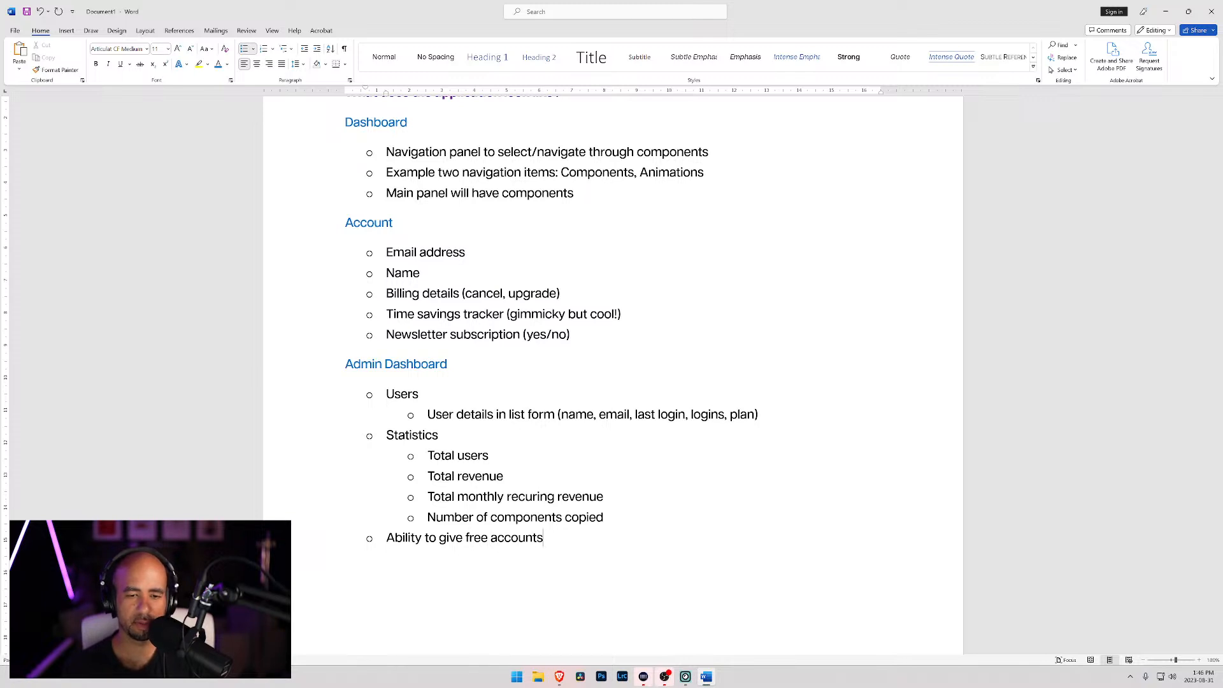
{"action": "type", "text": " or"}
{"action": "key", "text": "BackSpace"}
{"action": "key", "text": "BackSpace"}
{"action": "key", "text": "BackSpace"}
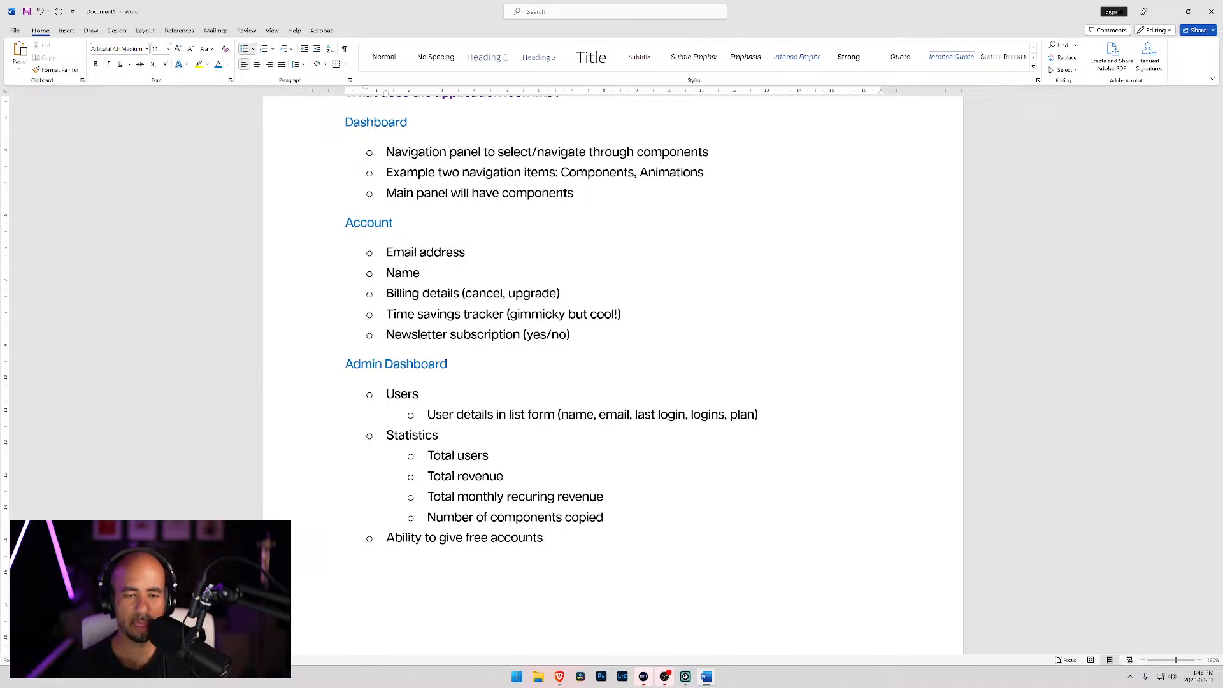
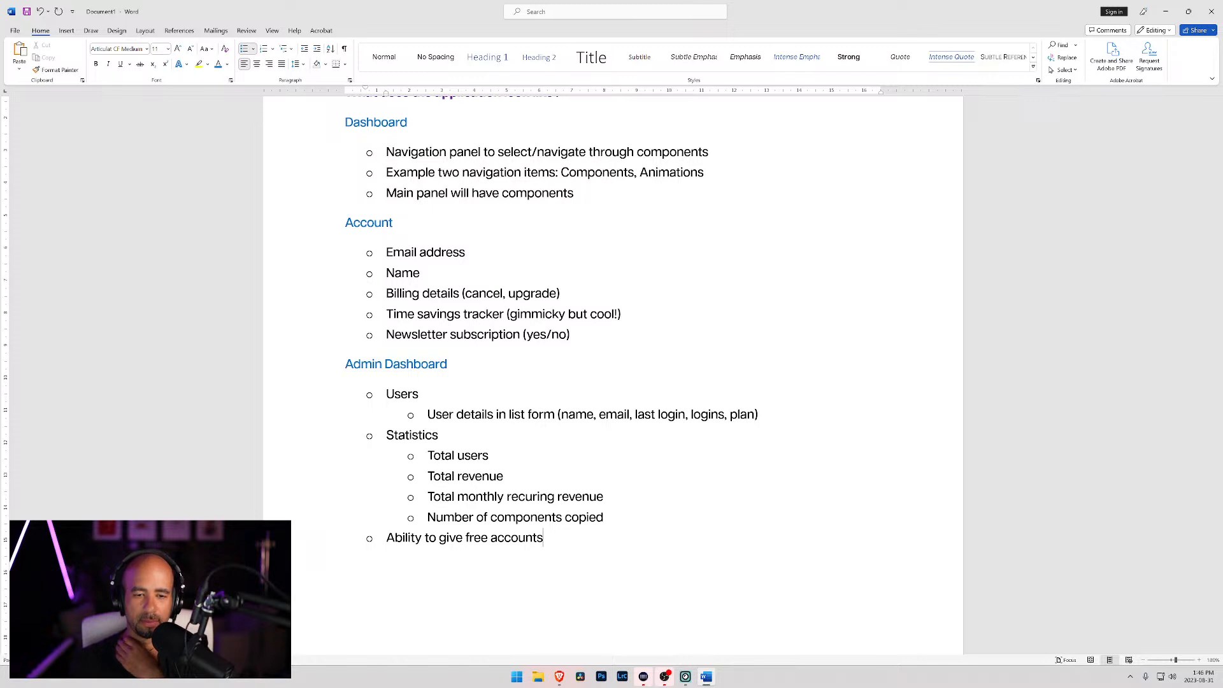
{"action": "type", "text": "??"}
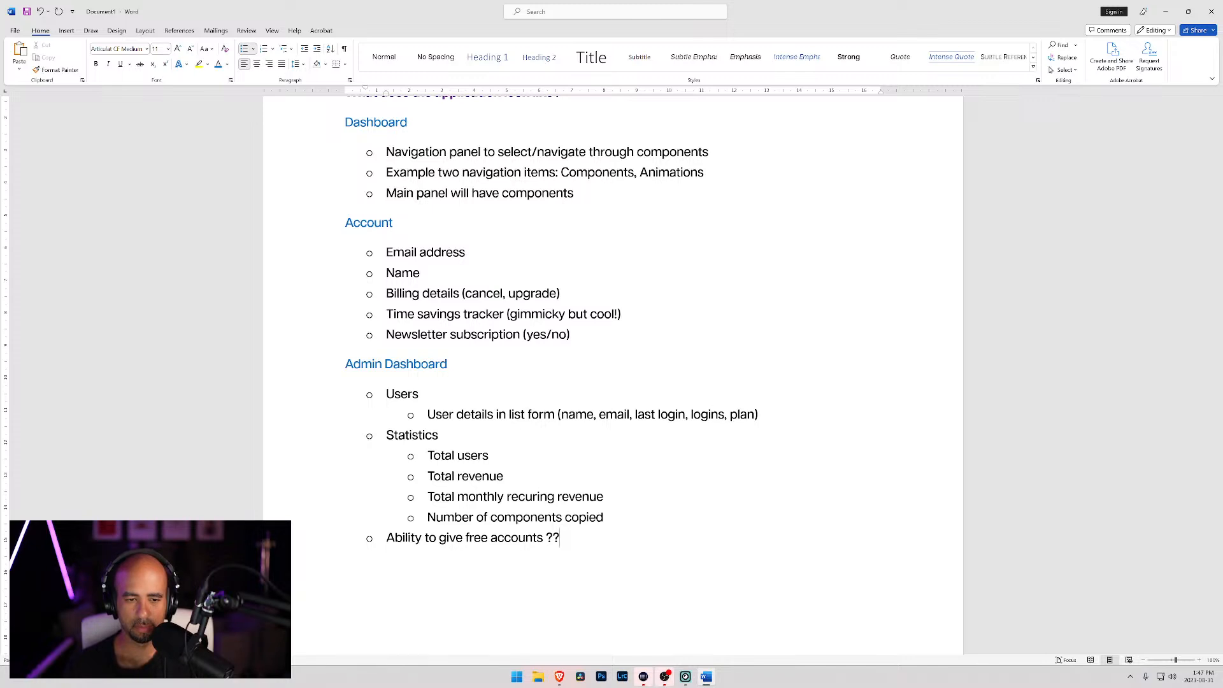
Delete the whole "Ability to give free accounts ??" bullet from the Admin Dashboard list.
{"action": "key", "text": "ctrl+shift+Left"}
{"action": "key", "text": "ctrl+shift+Left"}
{"action": "key", "text": "ctrl+shift+Left"}
{"action": "key", "text": "ctrl+shift+Left"}
{"action": "key", "text": "ctrl+shift+Left"}
{"action": "key", "text": "ctrl+shift+Left"}
{"action": "key", "text": "ctrl+shift+Left"}
{"action": "key", "text": "ctrl+shift+Right"}
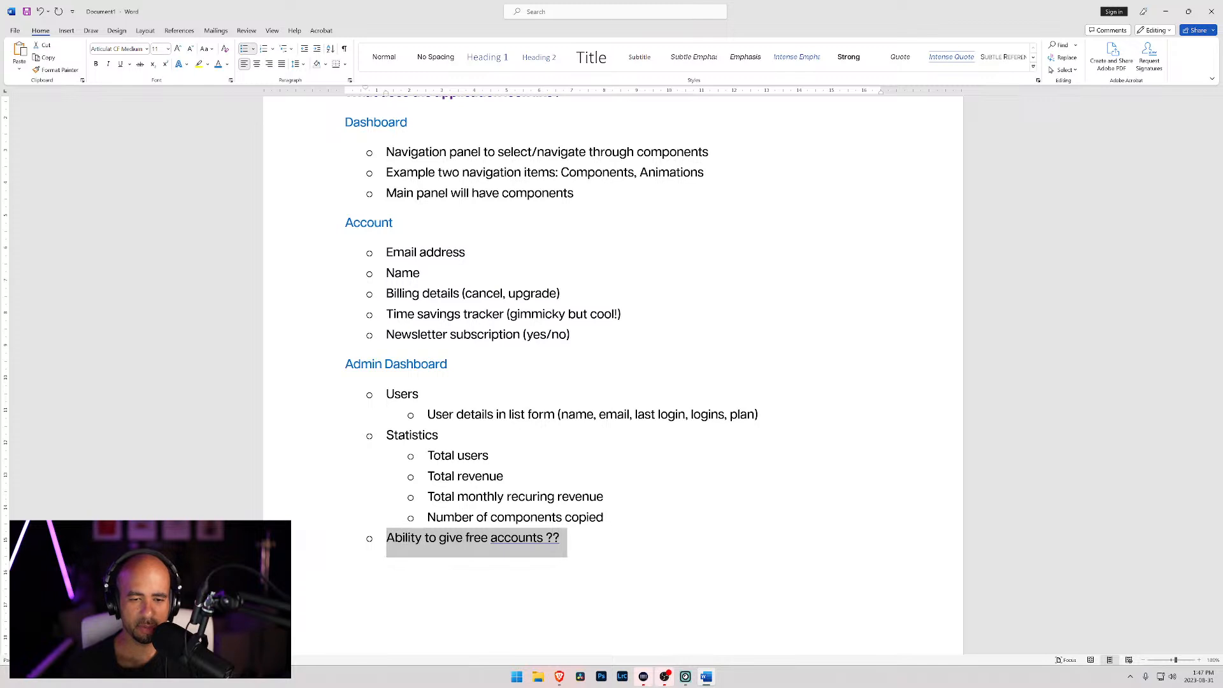
{"action": "key", "text": "BackSpace"}
{"action": "key", "text": "BackSpace"}
{"action": "key", "text": "BackSpace"}
{"action": "key", "text": "BackSpace"}
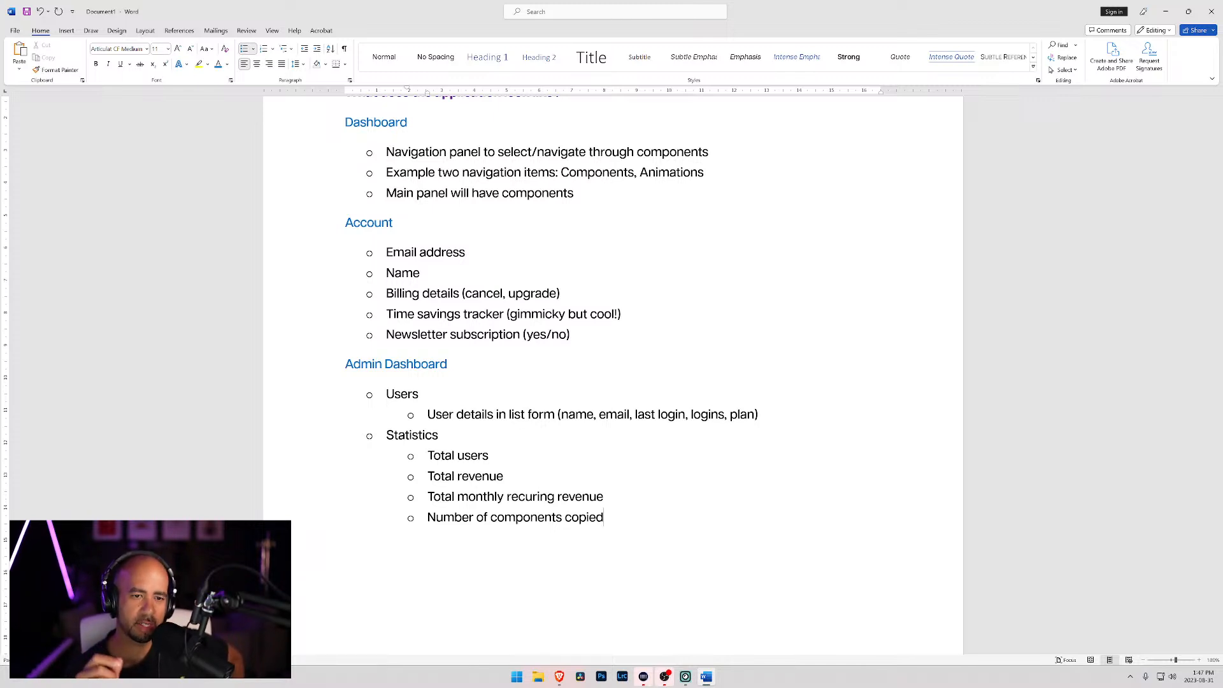
Insert a "Help" heading line between the Account list and the "Admin Dashboard" heading, with an empty line below it.
{"action": "scroll", "coordinate": [611, 375], "scroll_direction": "up", "scroll_amount": 2}
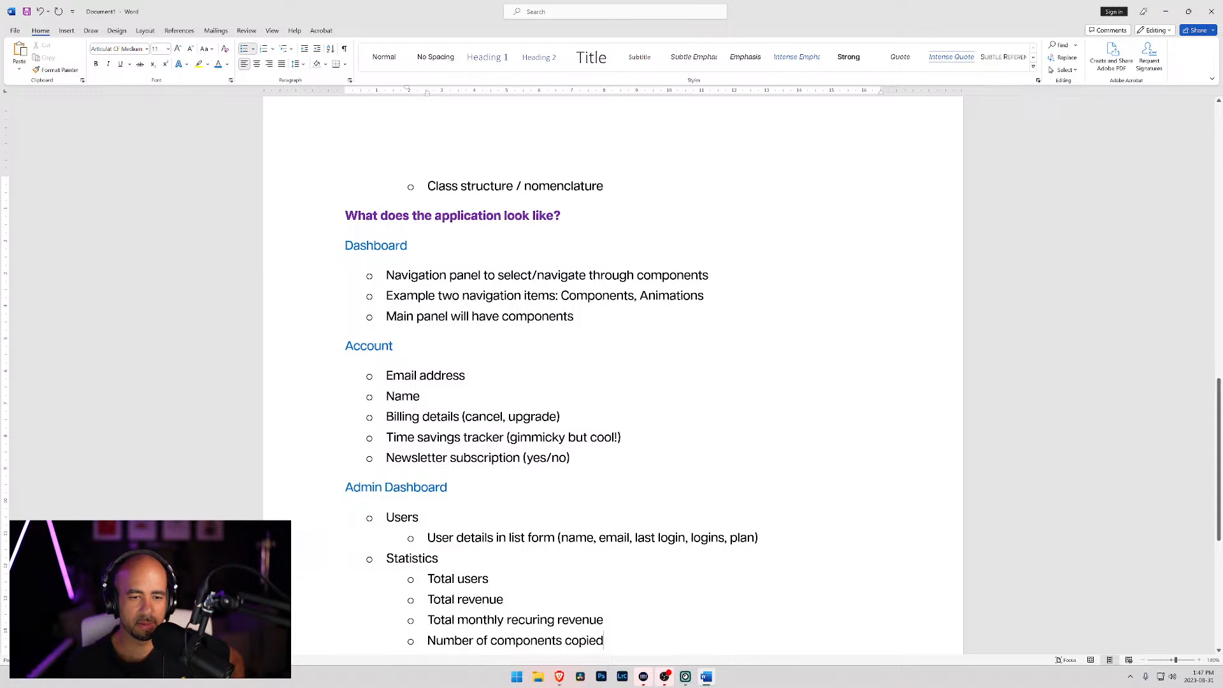
{"action": "scroll", "coordinate": [611, 376], "scroll_direction": "down", "scroll_amount": 2}
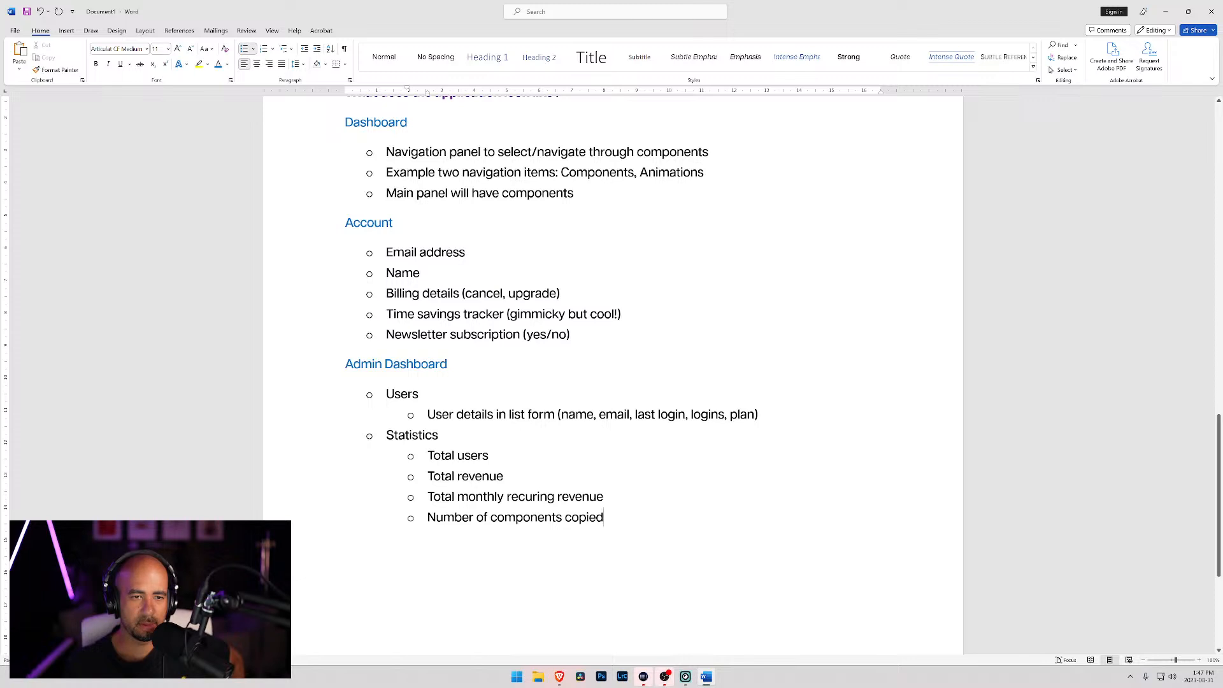
{"action": "key", "text": "Return"}
{"action": "key", "text": "Return"}
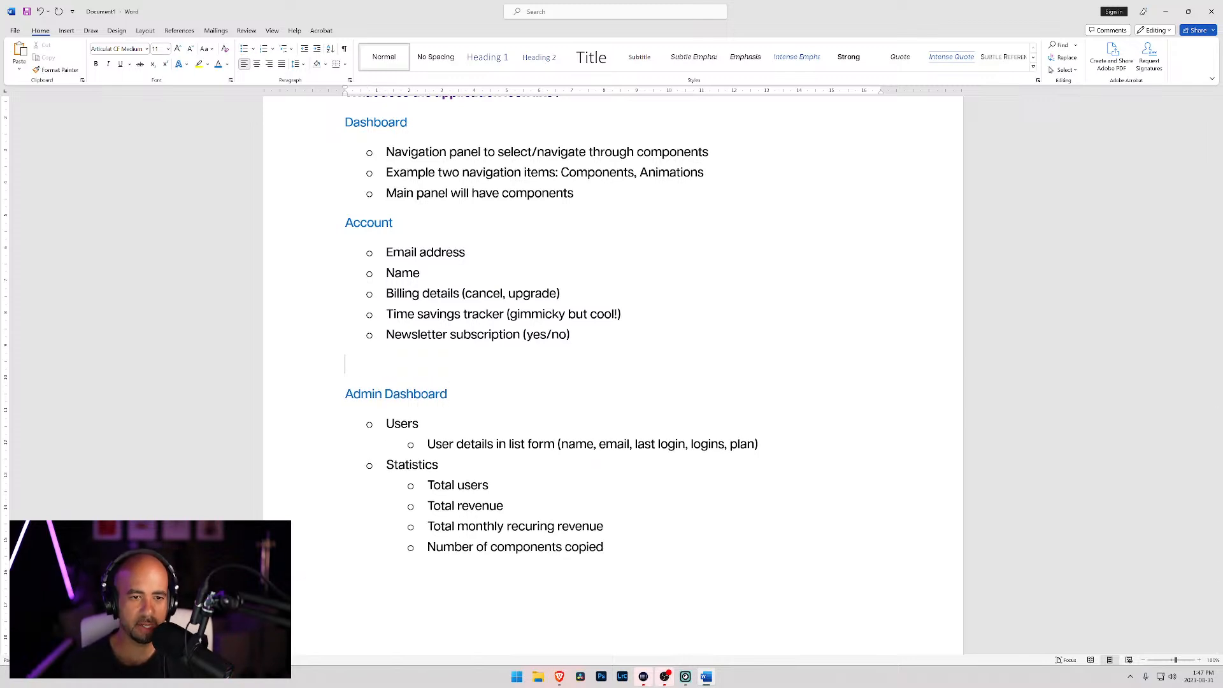
{"action": "type", "text": "Help"}
{"action": "key", "text": "Return"}
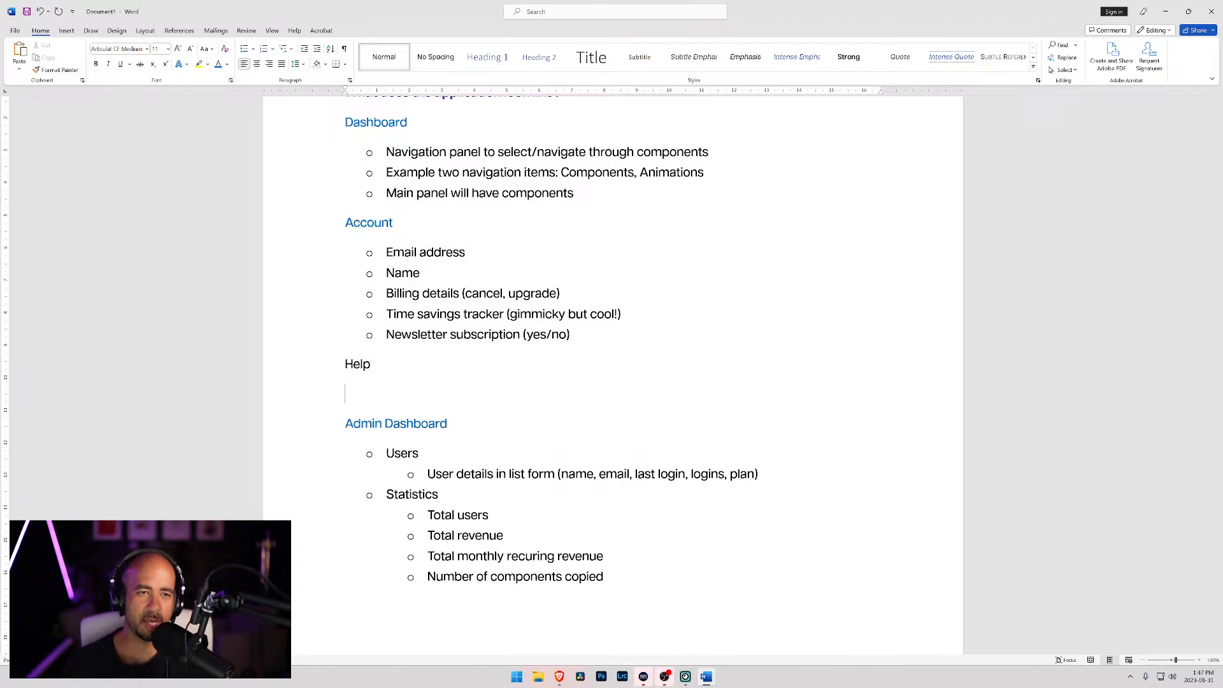
Start a bulleted list under "Help" with the item "Chat software".
{"action": "left_click", "coordinate": [244, 48]}
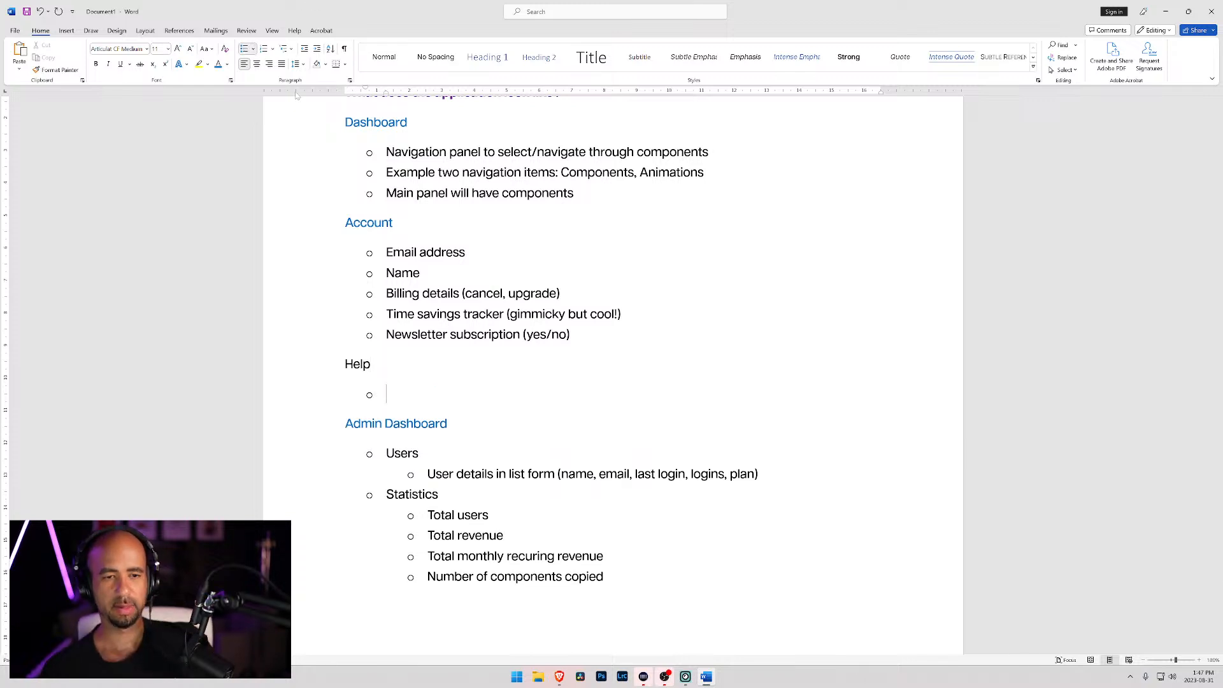
{"action": "type", "text": "Chat"}
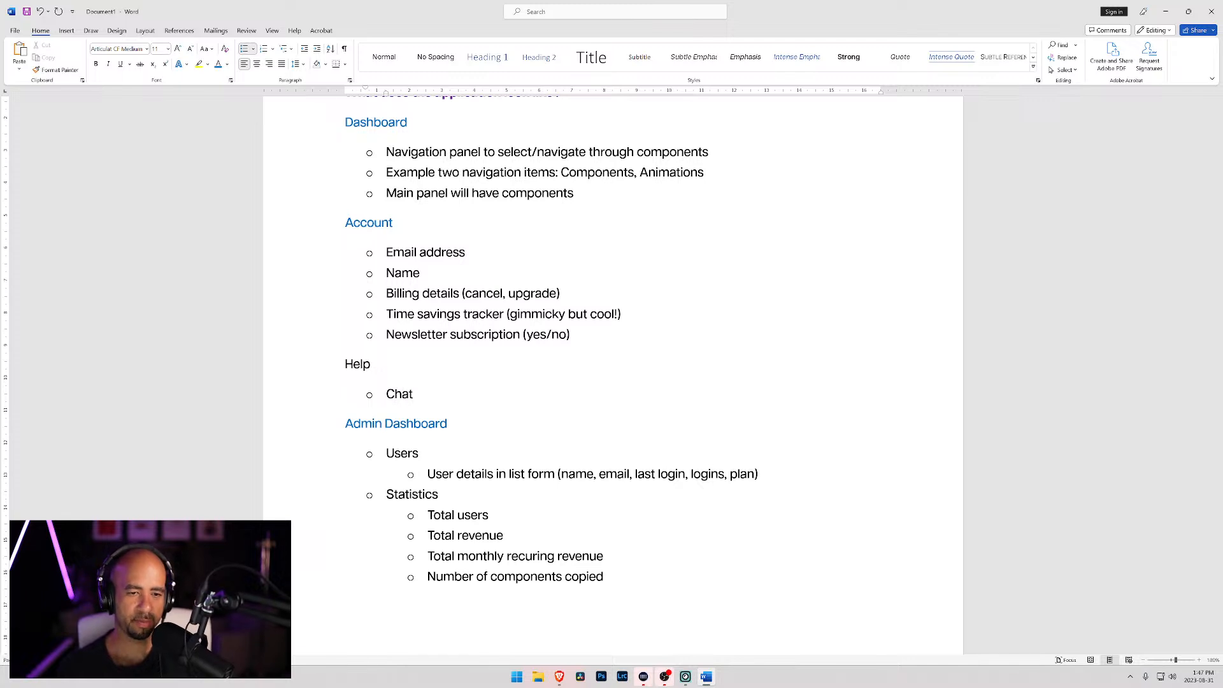
{"action": "type", "text": " ("}
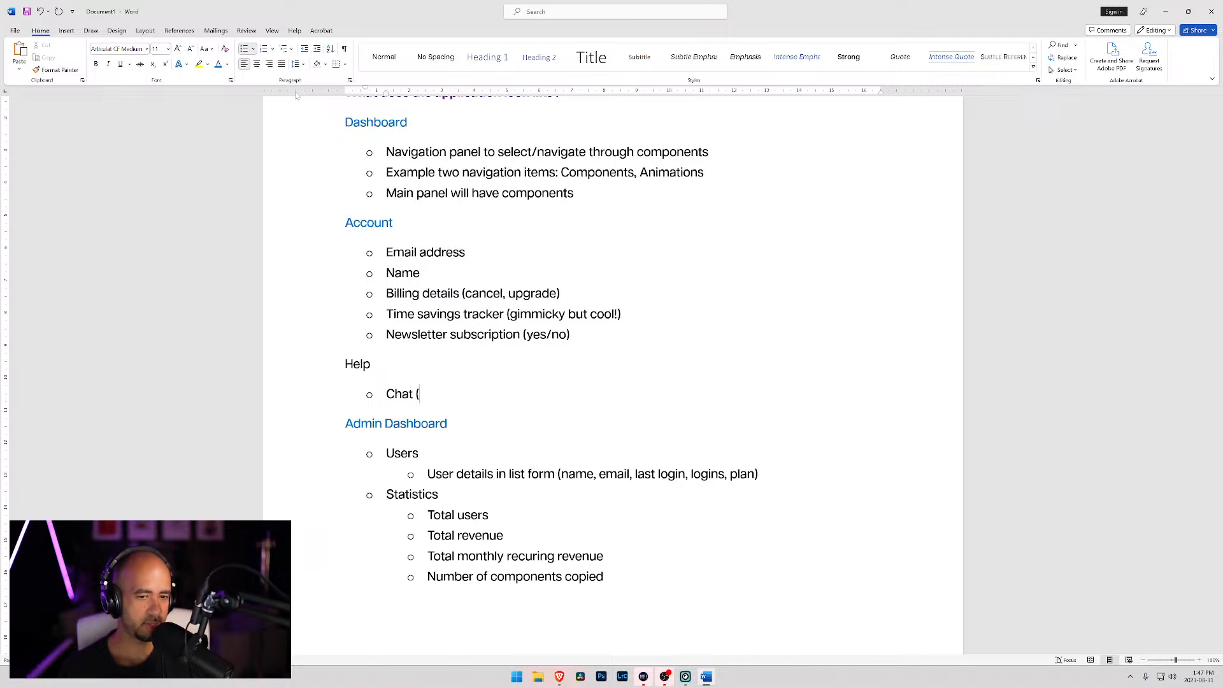
{"action": "key", "text": "BackSpace"}
{"action": "type", "text": "software"}
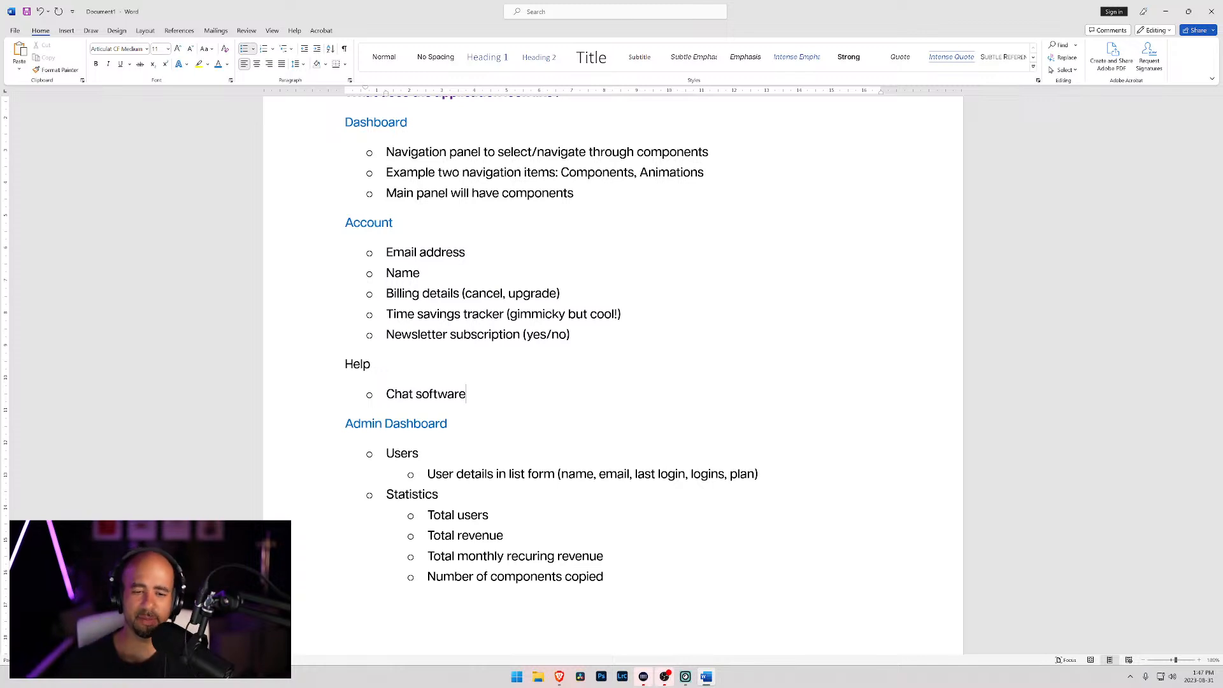
Switch to the Brave browser, search the web for "intercom" and open the Intercom website.
{"action": "left_click", "coordinate": [557, 679]}
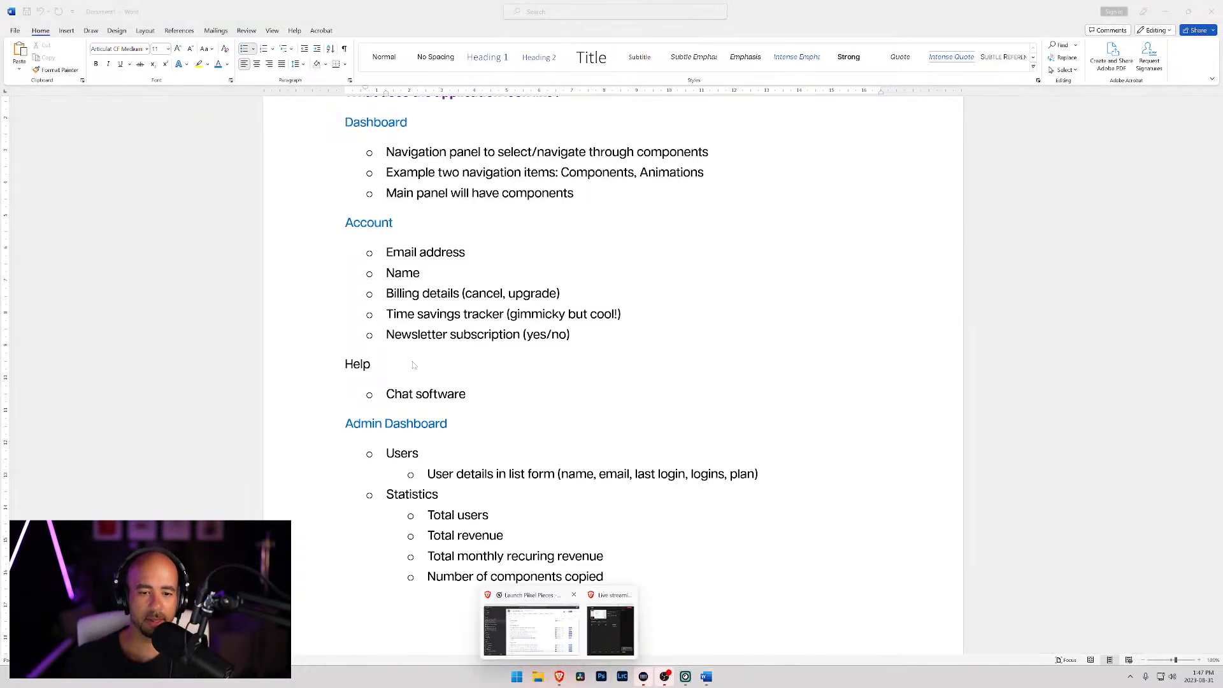
{"action": "left_click", "coordinate": [545, 627]}
{"action": "left_click", "coordinate": [126, 7]}
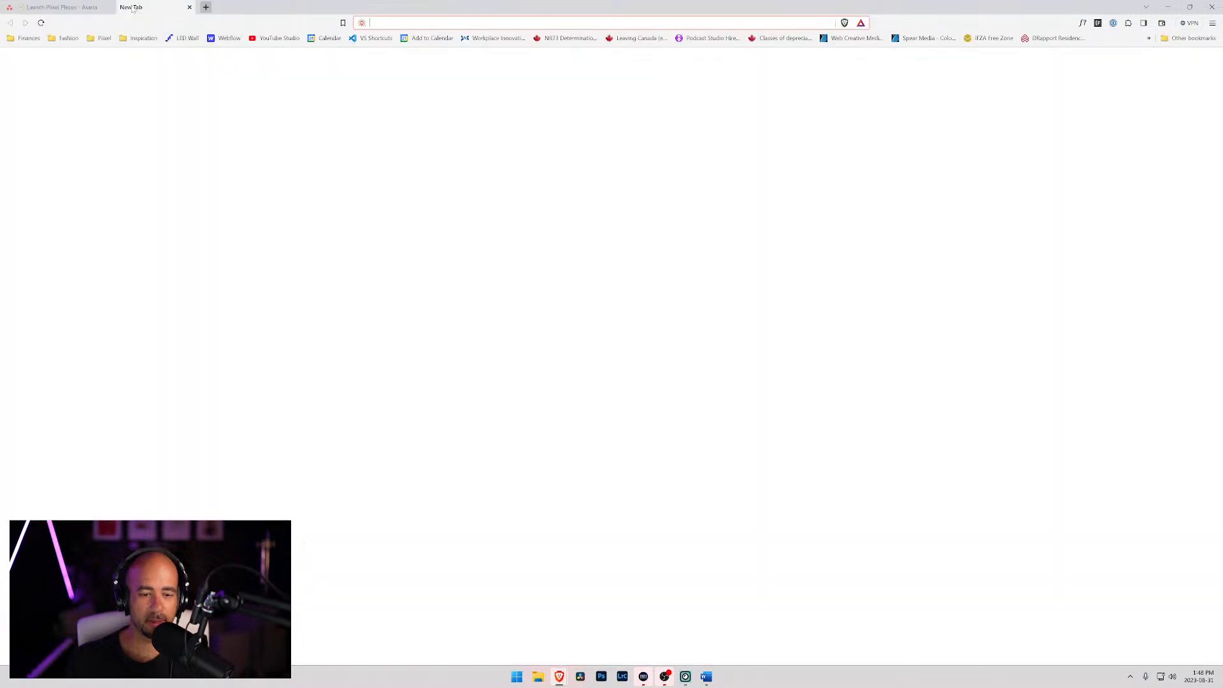
{"action": "type", "text": "intercom"}
{"action": "key", "text": "Return"}
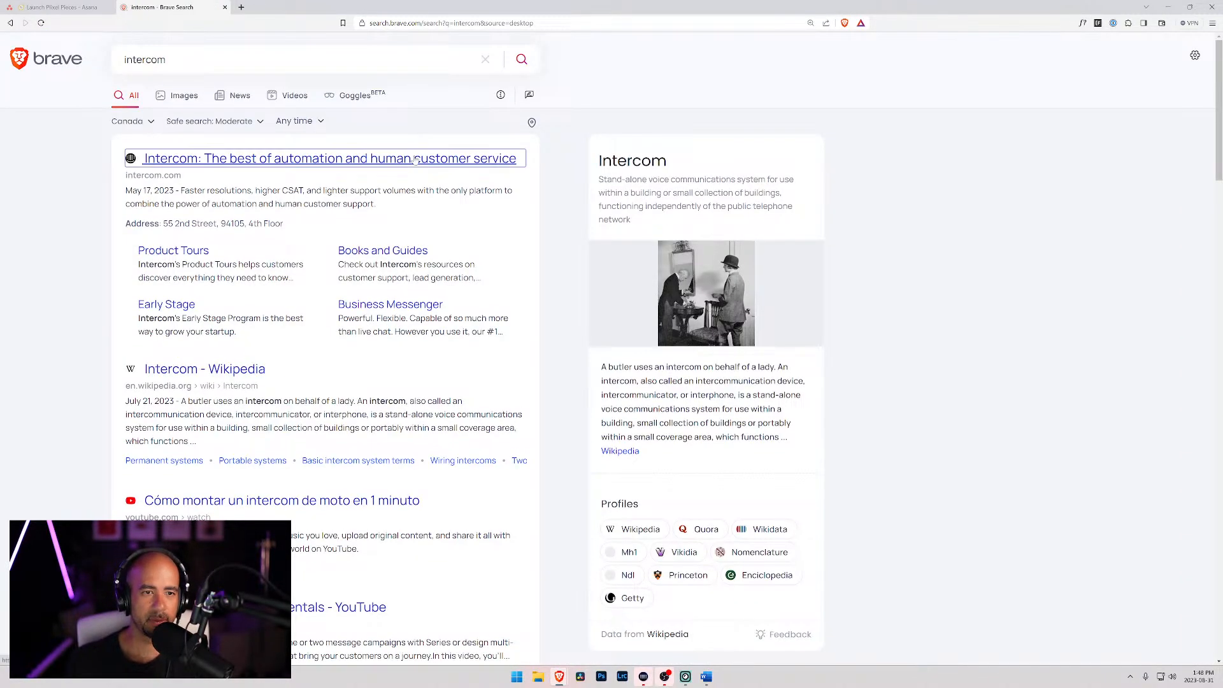
{"action": "left_click", "coordinate": [414, 159]}
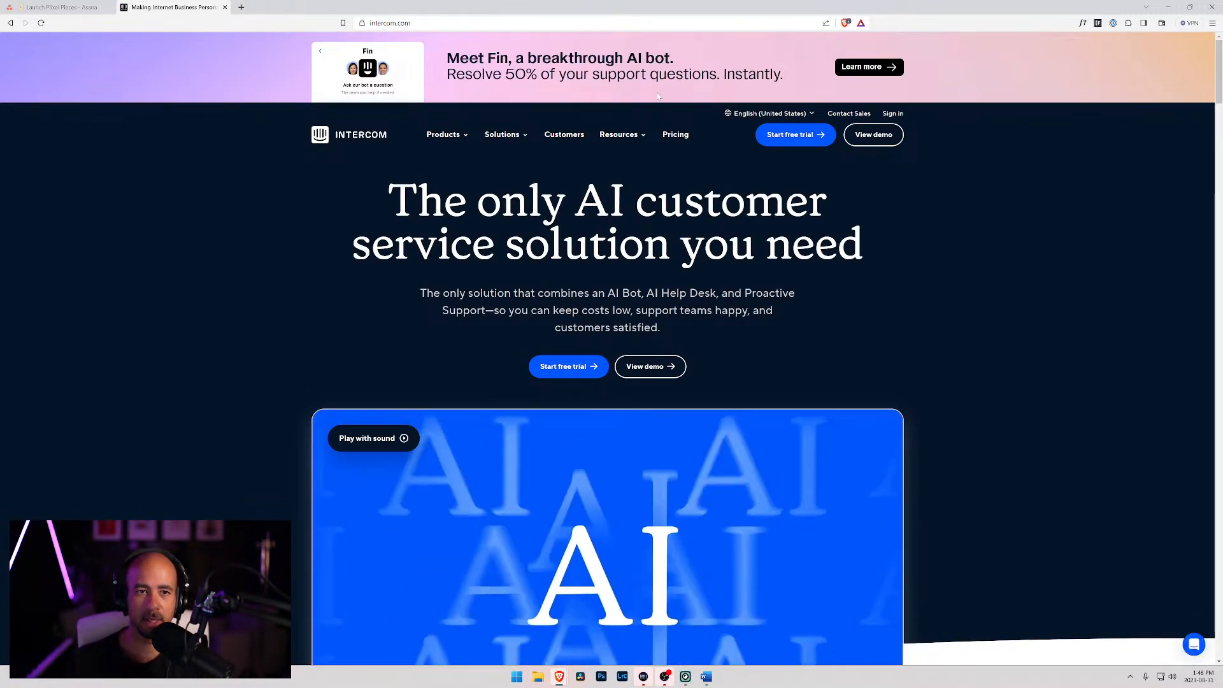
Open Intercom's pricing page and check the plan features, including the explanation of Fin AI in the Starter plan.
{"action": "left_click", "coordinate": [618, 135]}
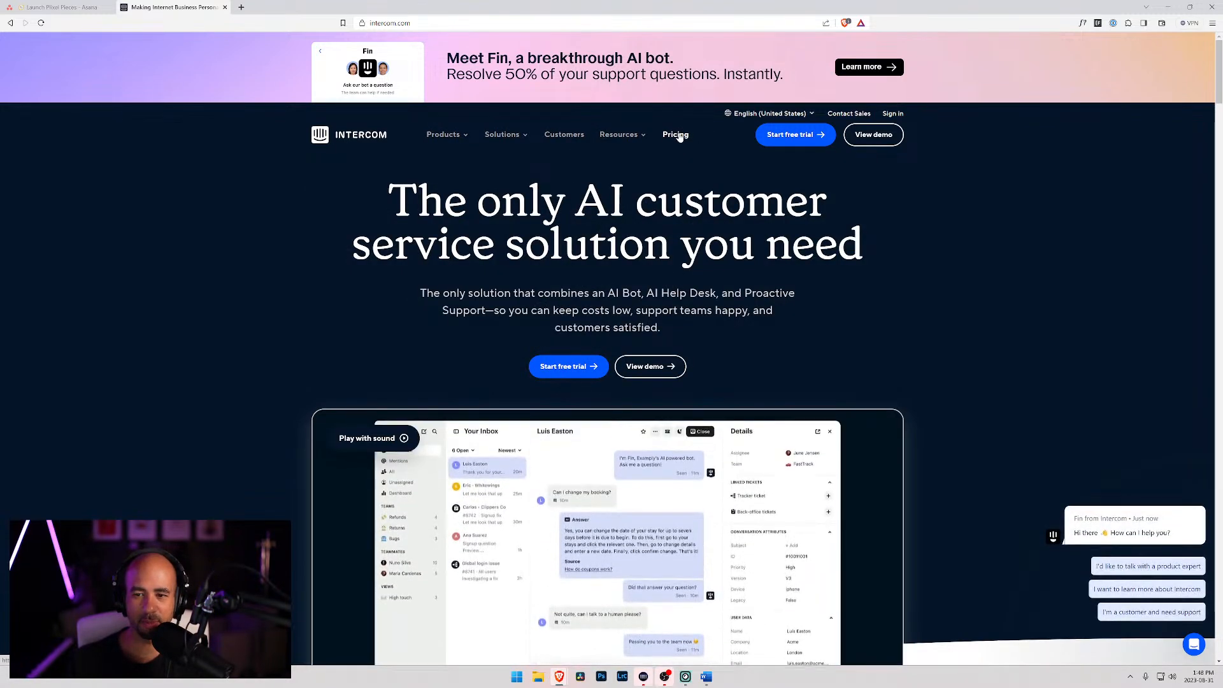
{"action": "left_click", "coordinate": [676, 135]}
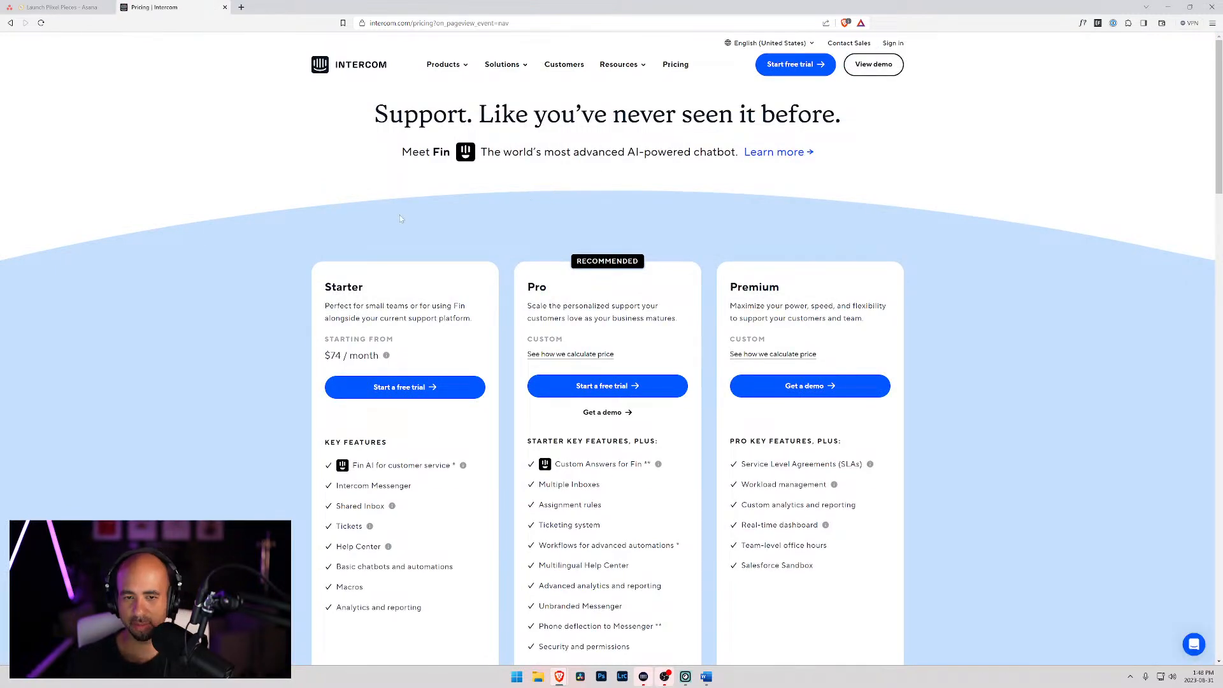
{"action": "scroll", "coordinate": [347, 258], "scroll_direction": "down", "scroll_amount": 2}
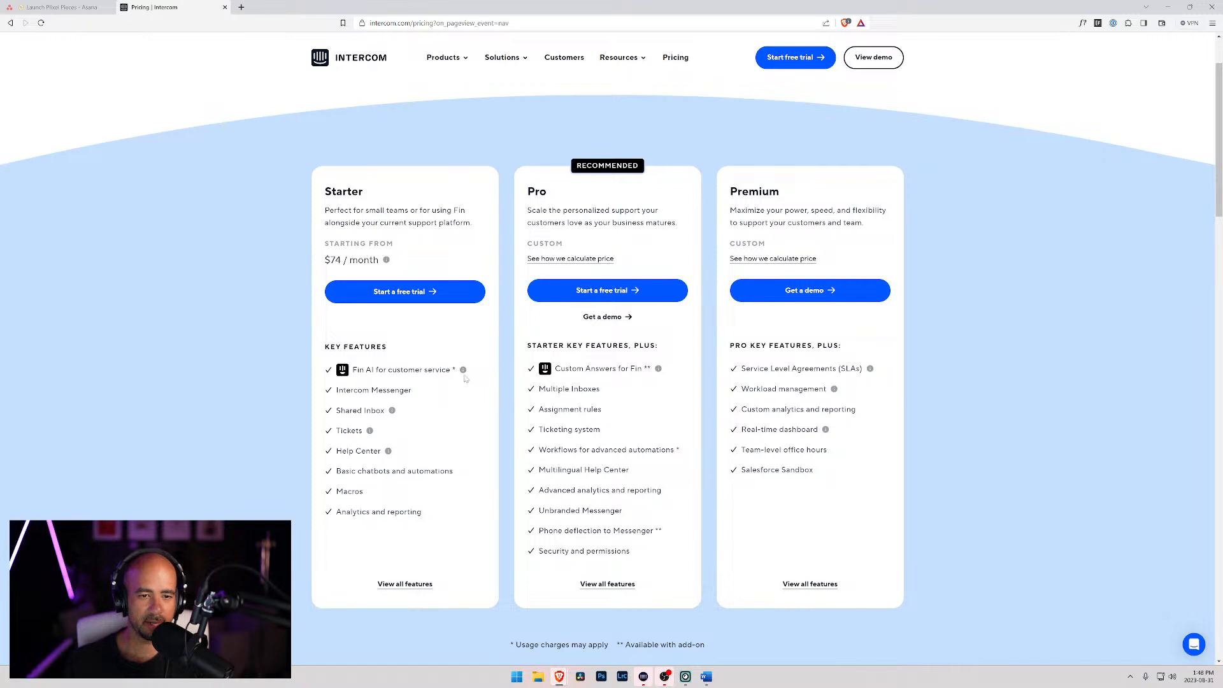
{"action": "mouse_move", "coordinate": [464, 375]}
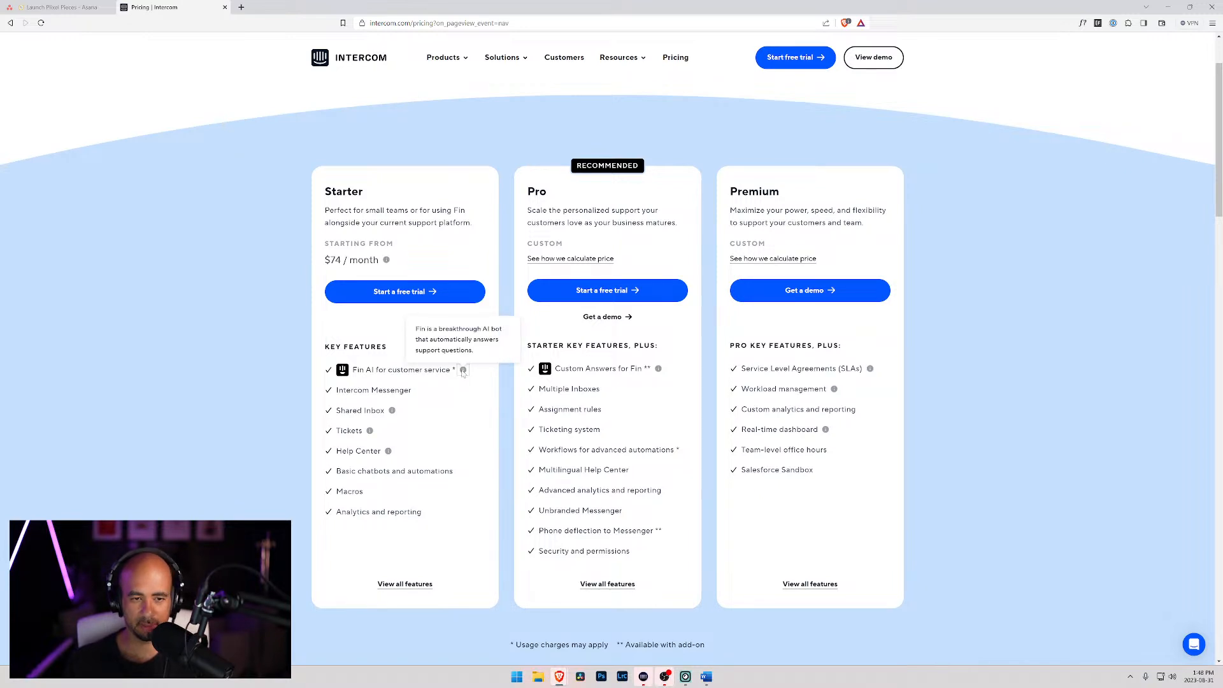
Highlight Intercom Messenger in the Starter features and try the site's chat messenger with the "Choosing a pricing plan" reply.
{"action": "left_click_drag", "start_coordinate": [344, 390], "coordinate": [414, 387]}
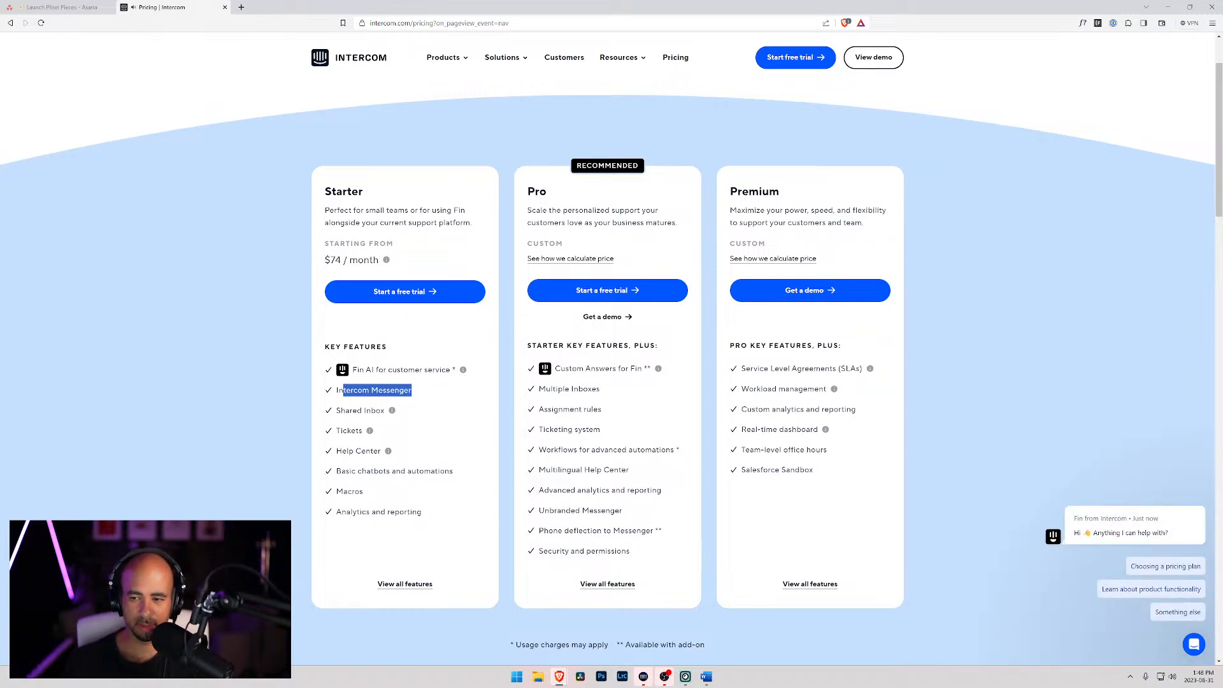
{"action": "left_click", "coordinate": [1152, 569]}
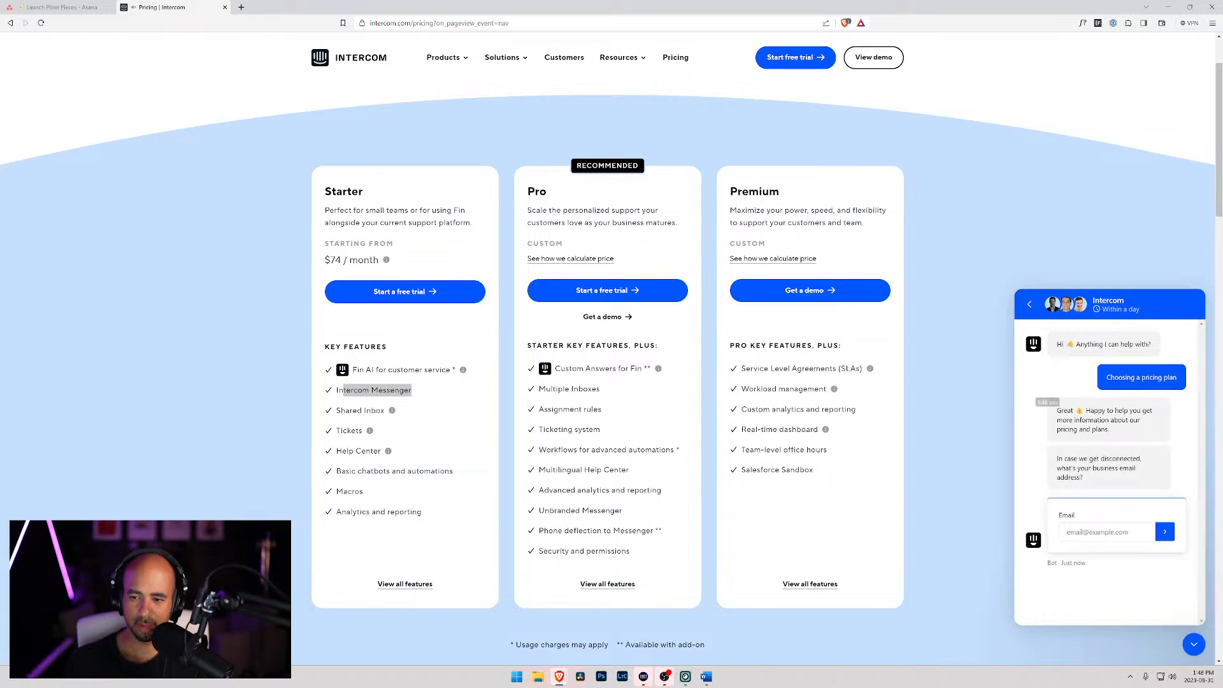
{"action": "left_click", "coordinate": [1045, 275]}
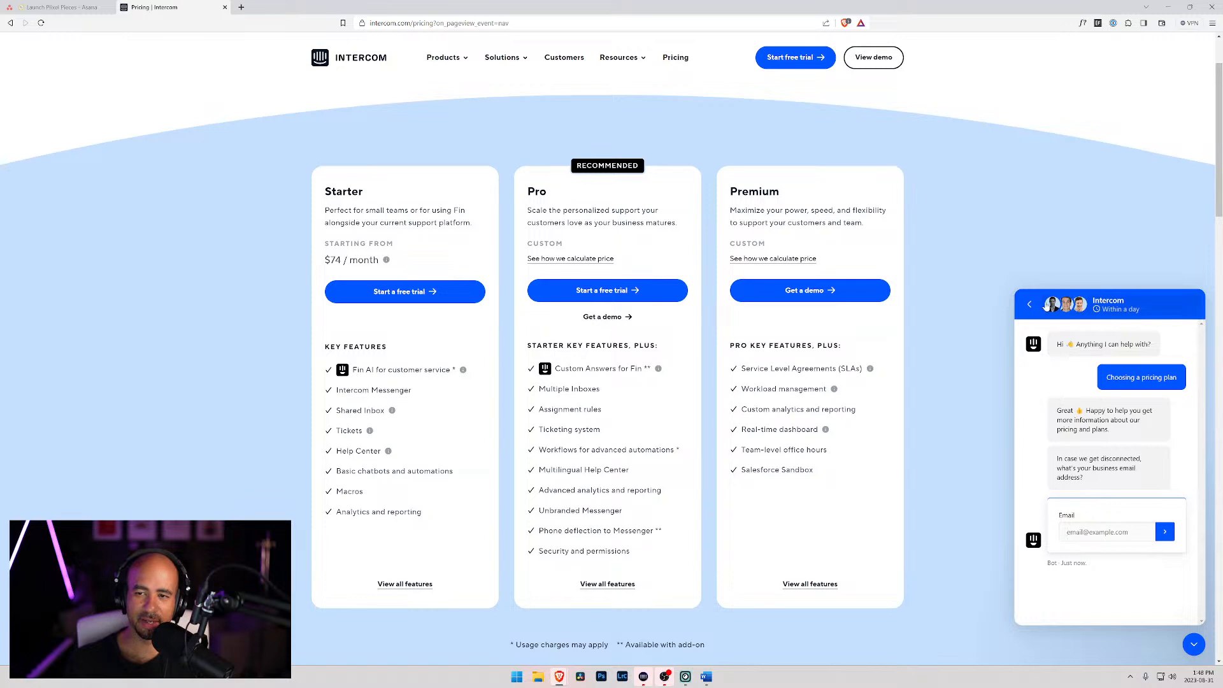
Leave the Intercom chat conversation and review the Starter plan's price and features on the pricing page.
{"action": "left_click", "coordinate": [1029, 304]}
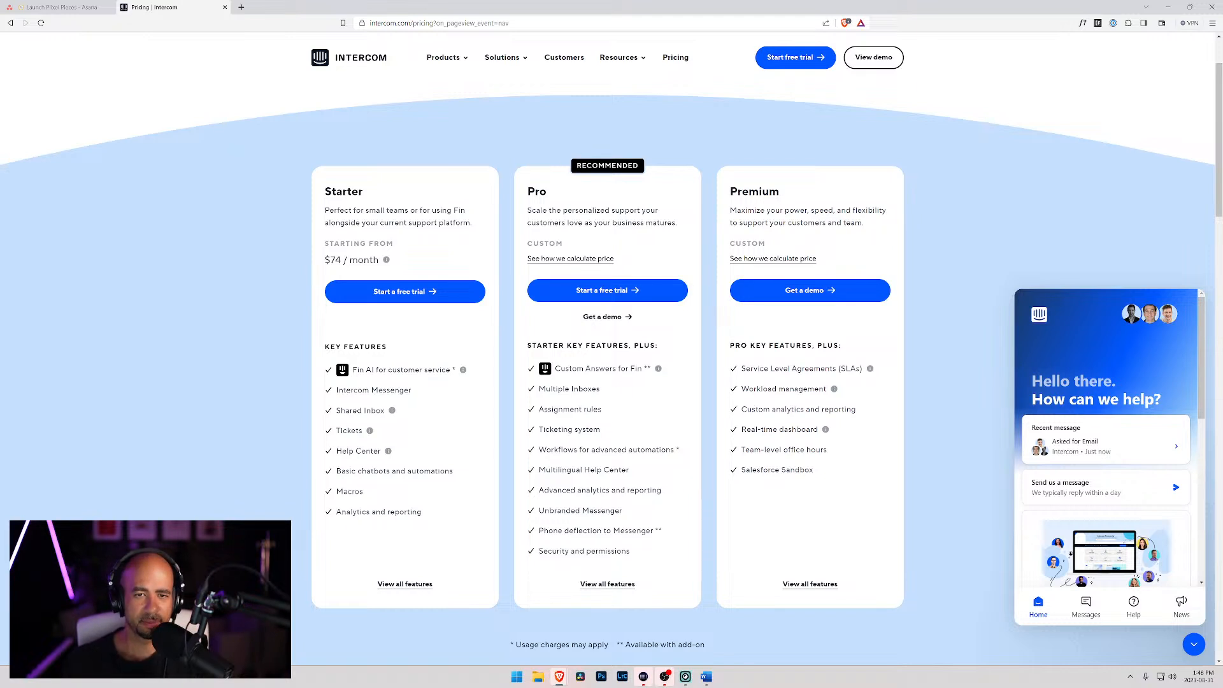
{"action": "mouse_move", "coordinate": [385, 261]}
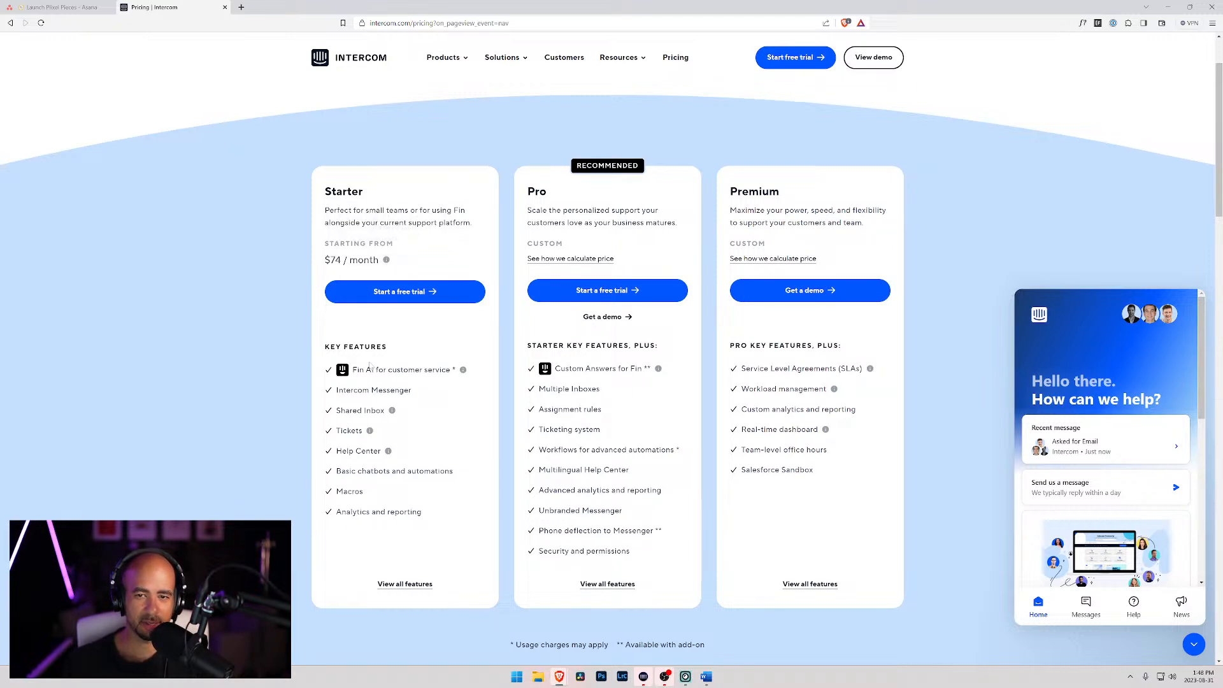
{"action": "scroll", "coordinate": [393, 51], "scroll_direction": "down", "scroll_amount": 3}
{"action": "scroll", "coordinate": [393, 51], "scroll_direction": "up", "scroll_amount": 5}
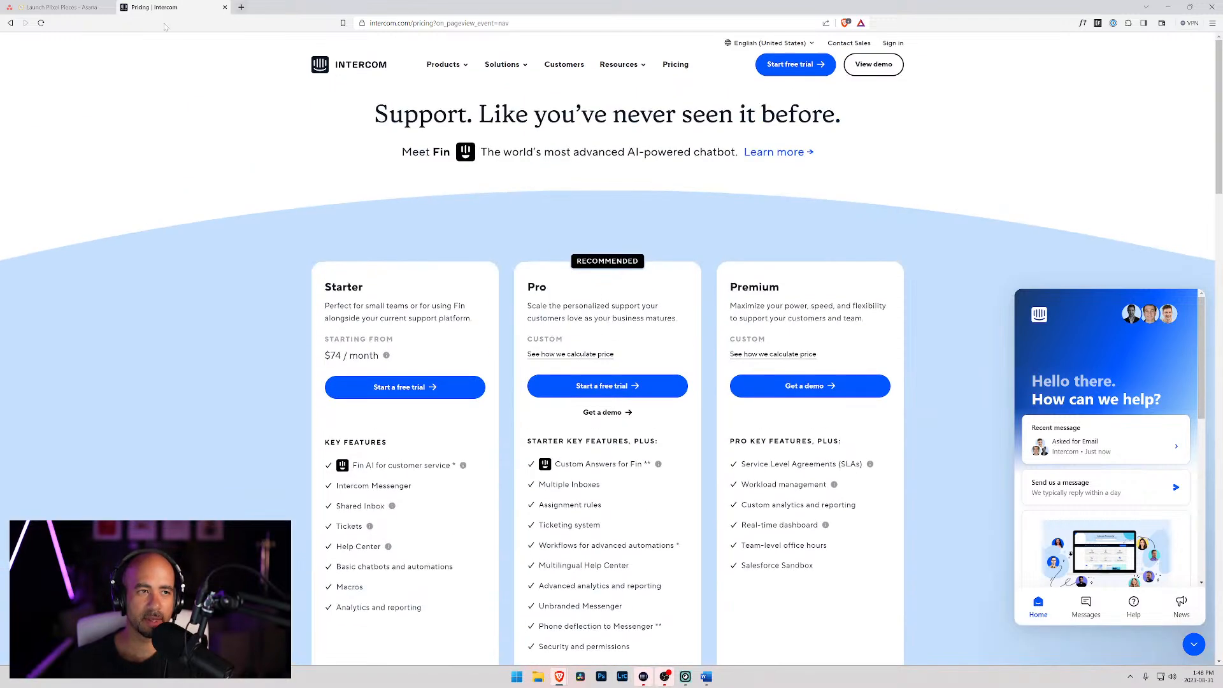
Switch to Word, append "(intercom)" to the "Chat software" bullet under Help and add the bullet "Contact form/ticket system".
{"action": "left_click", "coordinate": [1168, 7]}
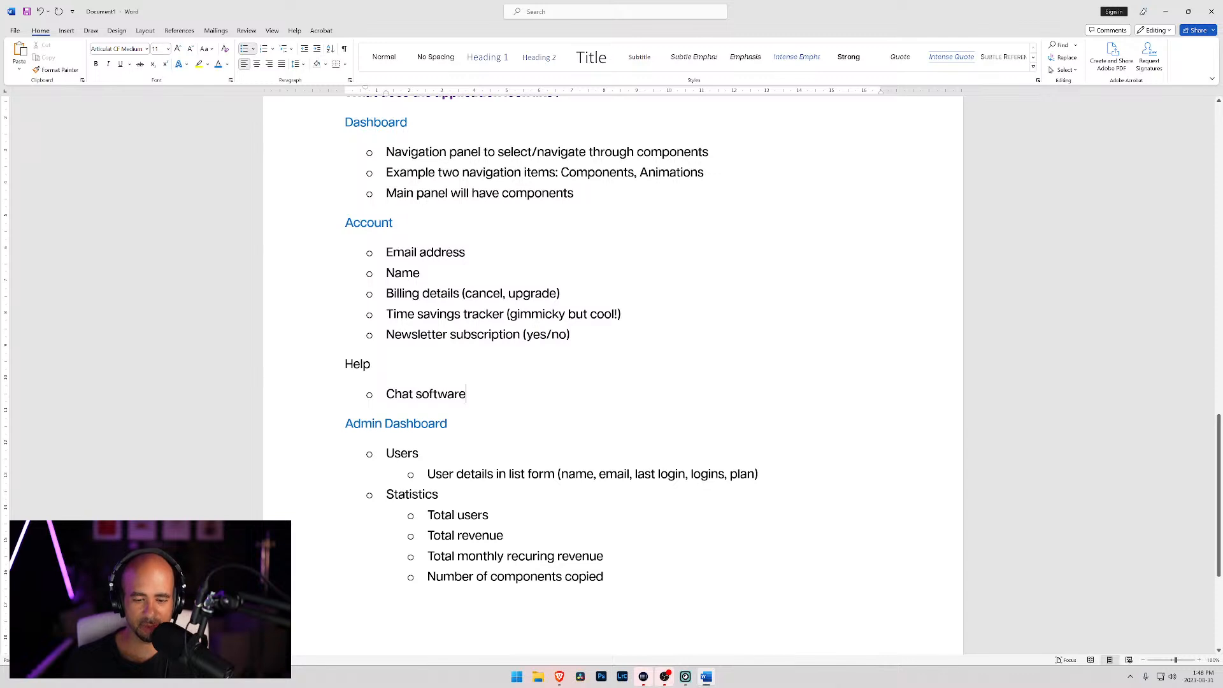
{"action": "type", "text": "(intercom"}
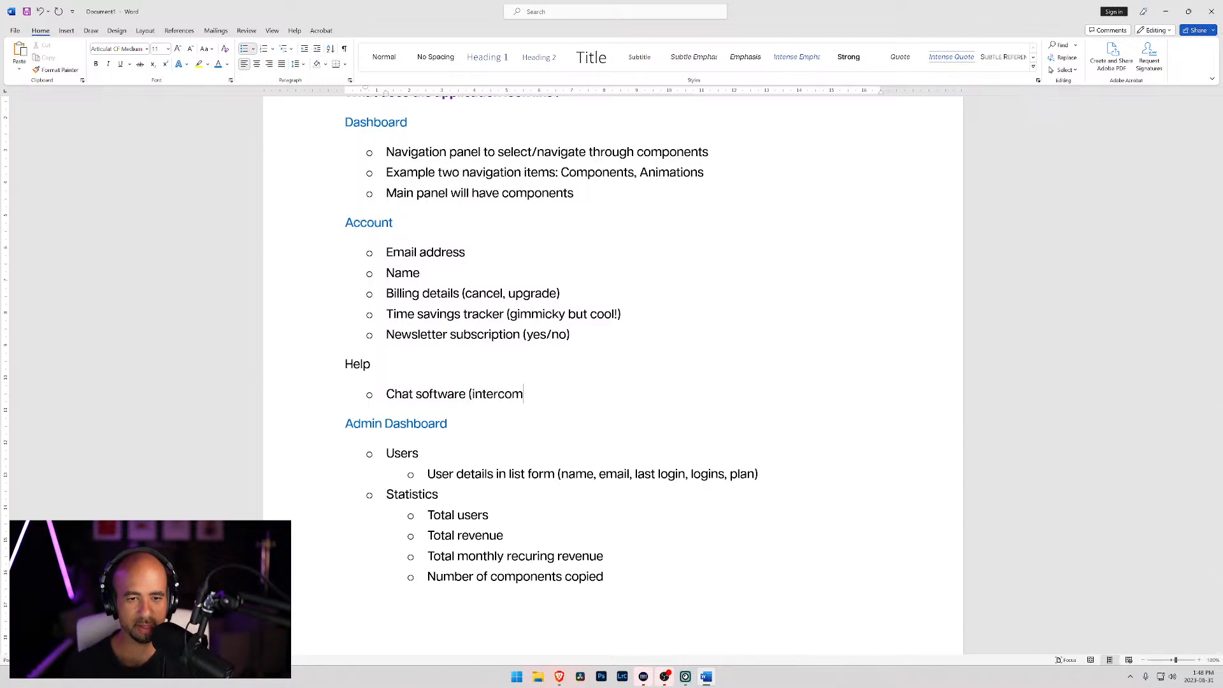
{"action": "type", "text": ")"}
{"action": "key", "text": "Return"}
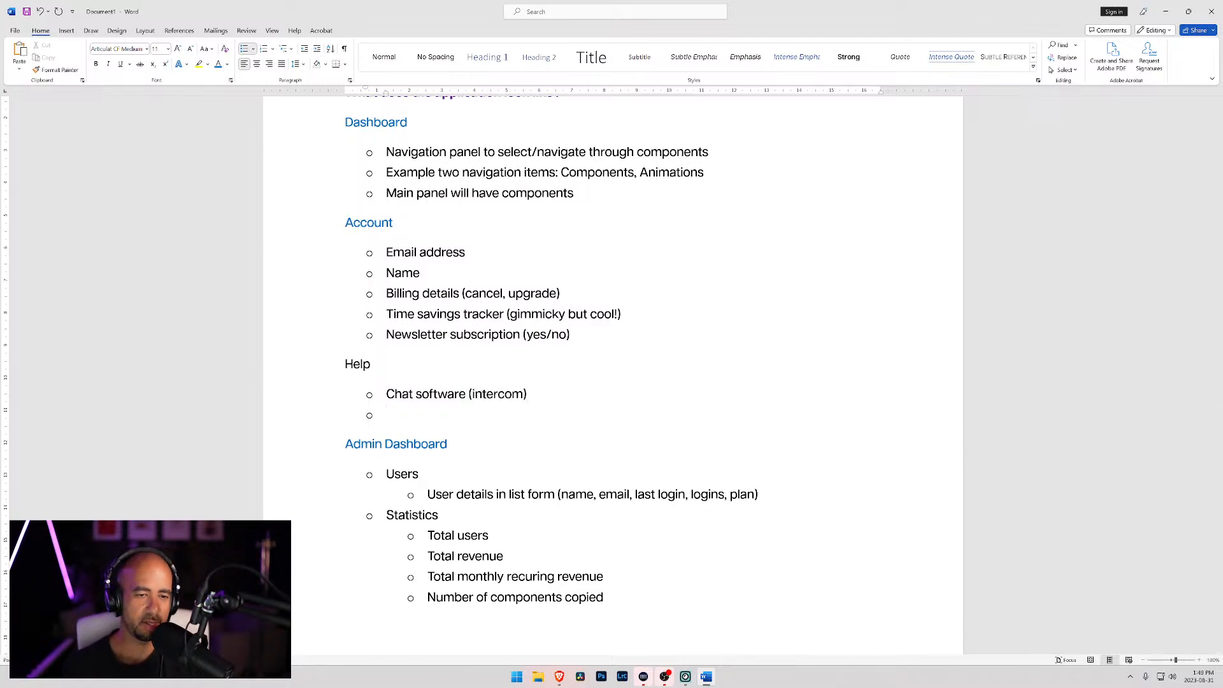
{"action": "type", "text": "Contact f"}
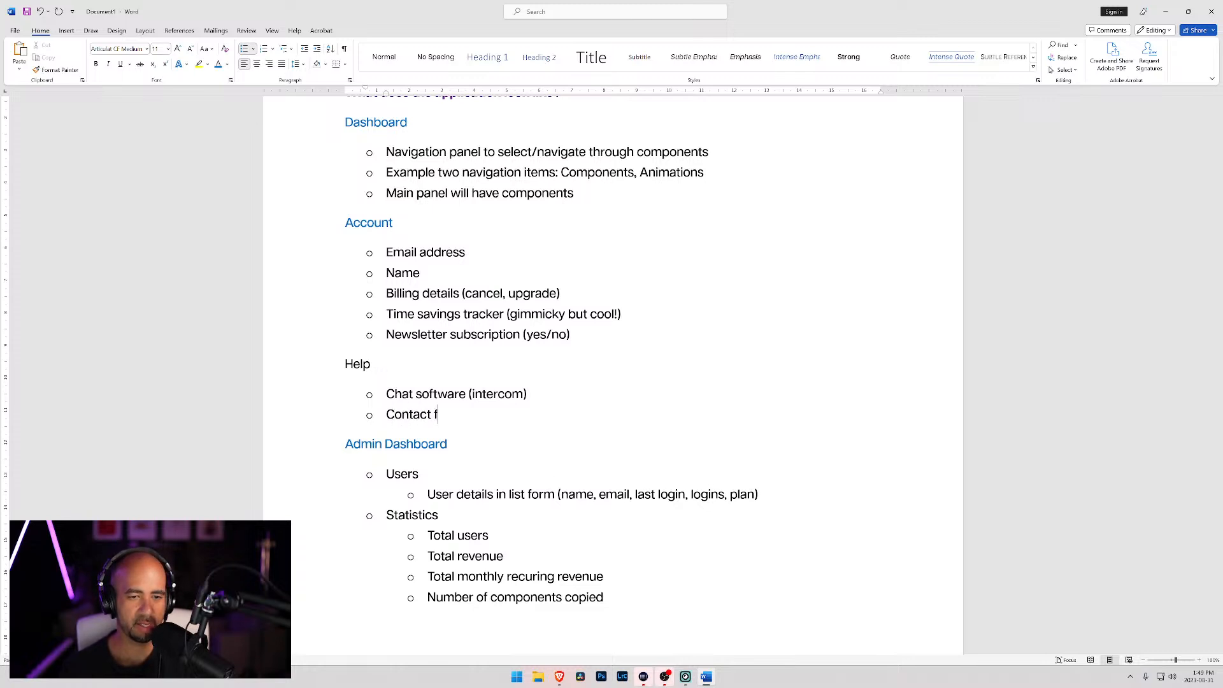
{"action": "type", "text": "orm/ticke"}
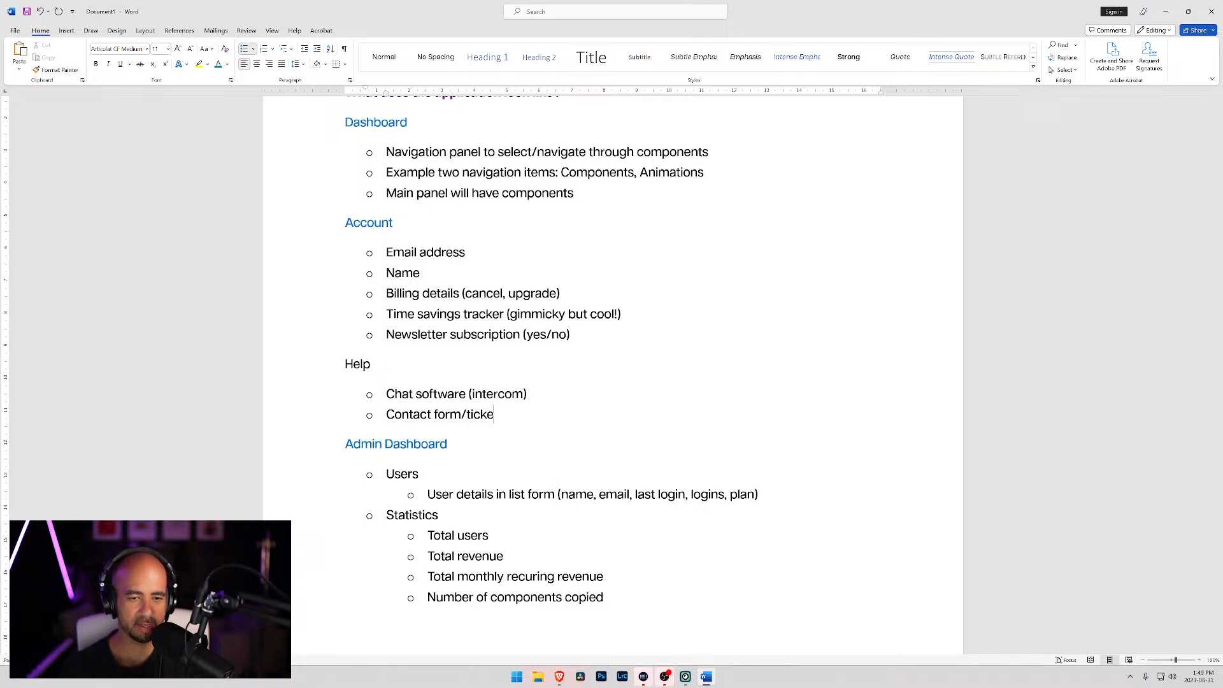
{"action": "type", "text": "t system"}
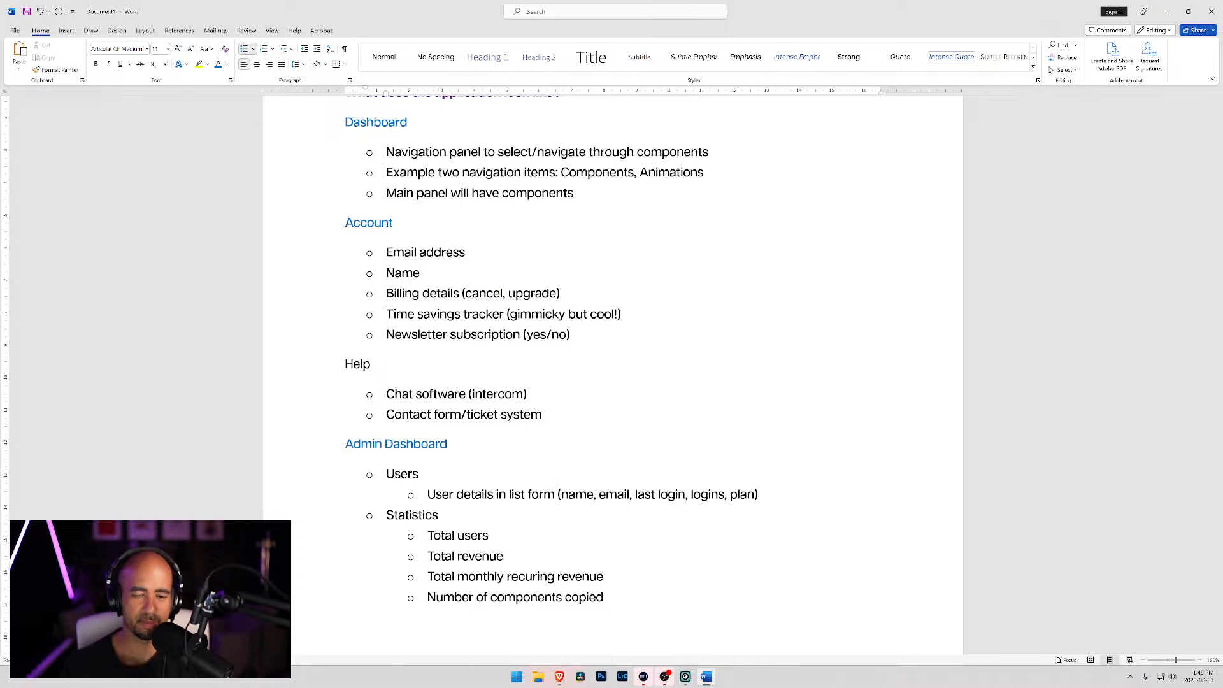
Switch to the Brave browser and open the Zendesk website in the Intercom tab.
{"action": "left_click", "coordinate": [559, 677]}
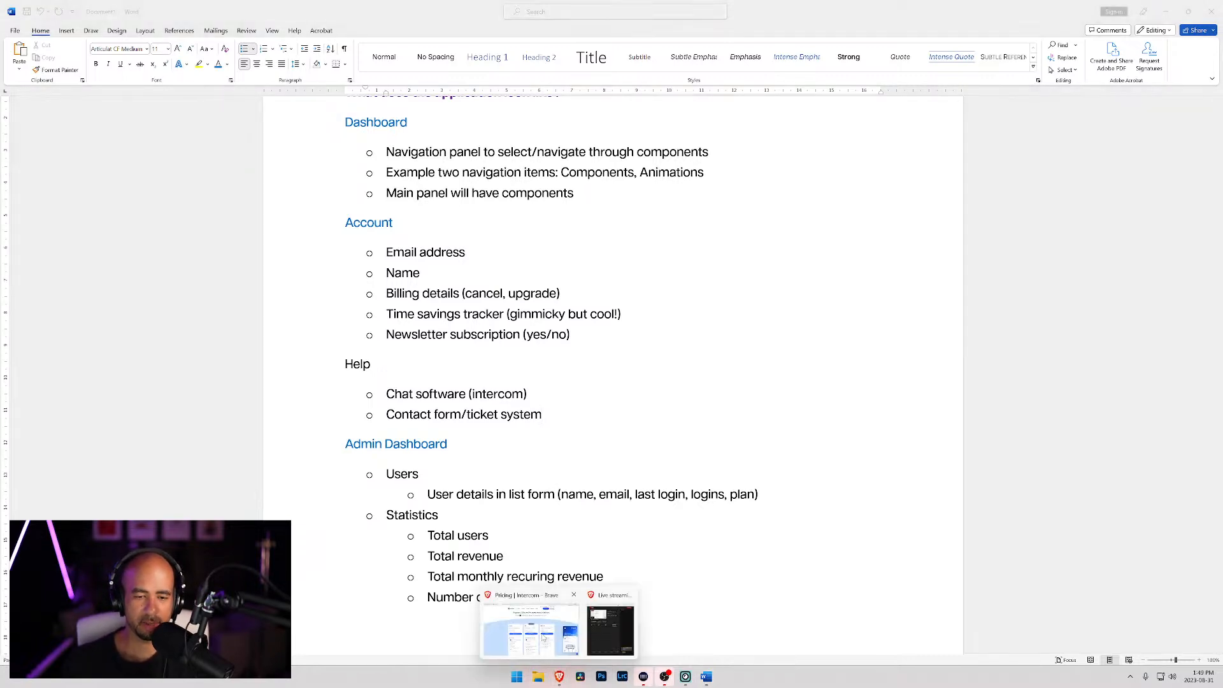
{"action": "left_click", "coordinate": [543, 637]}
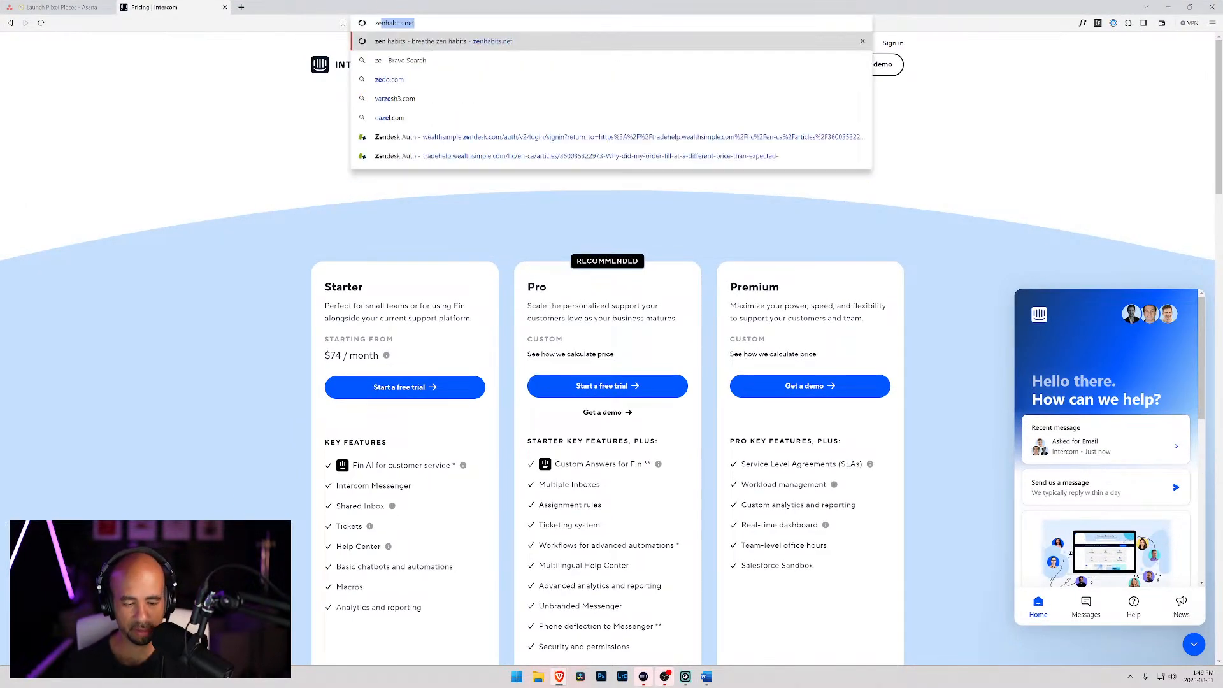
{"action": "type", "text": "ndesk"}
{"action": "key", "text": "Return"}
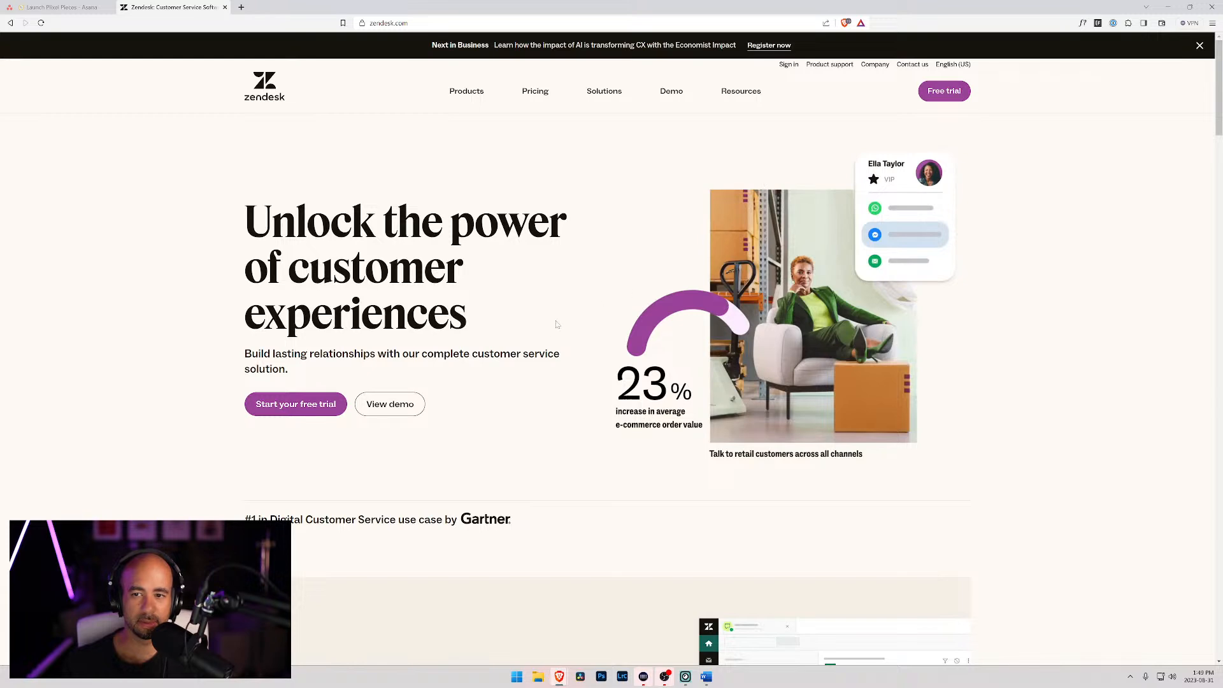
Look through the Zendesk homepage, dismiss the demo pop-up and open the site's chat widget.
{"action": "scroll", "coordinate": [575, 349], "scroll_direction": "down", "scroll_amount": 6}
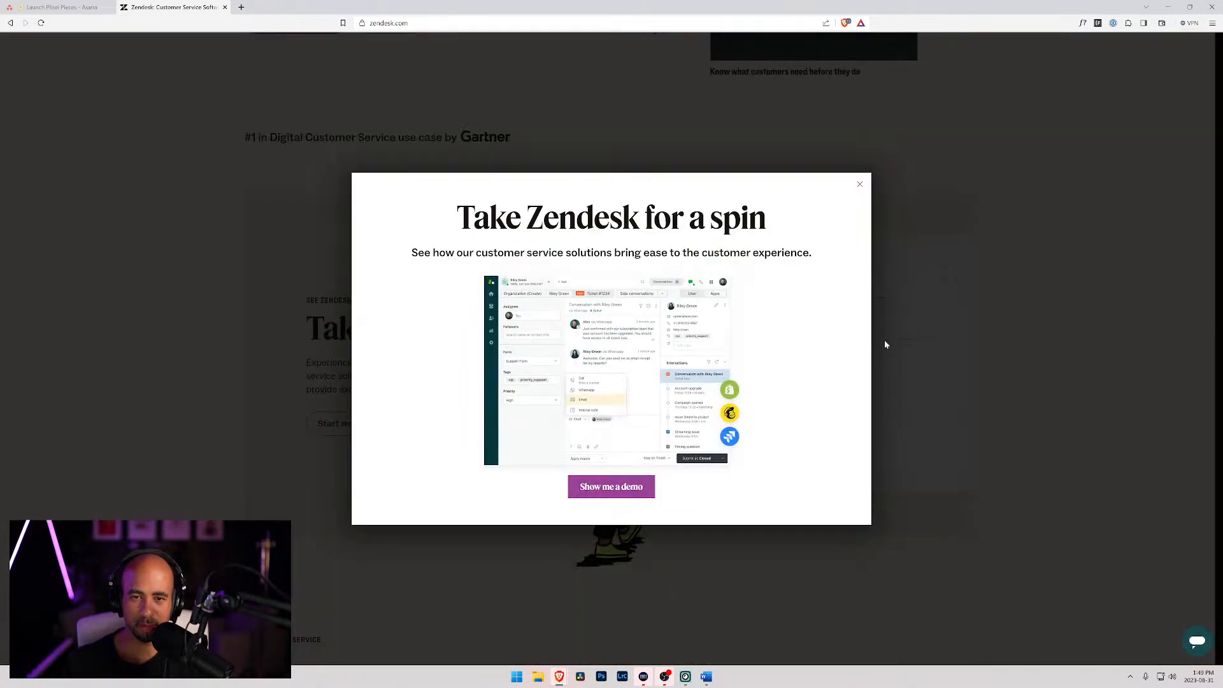
{"action": "left_click", "coordinate": [860, 184]}
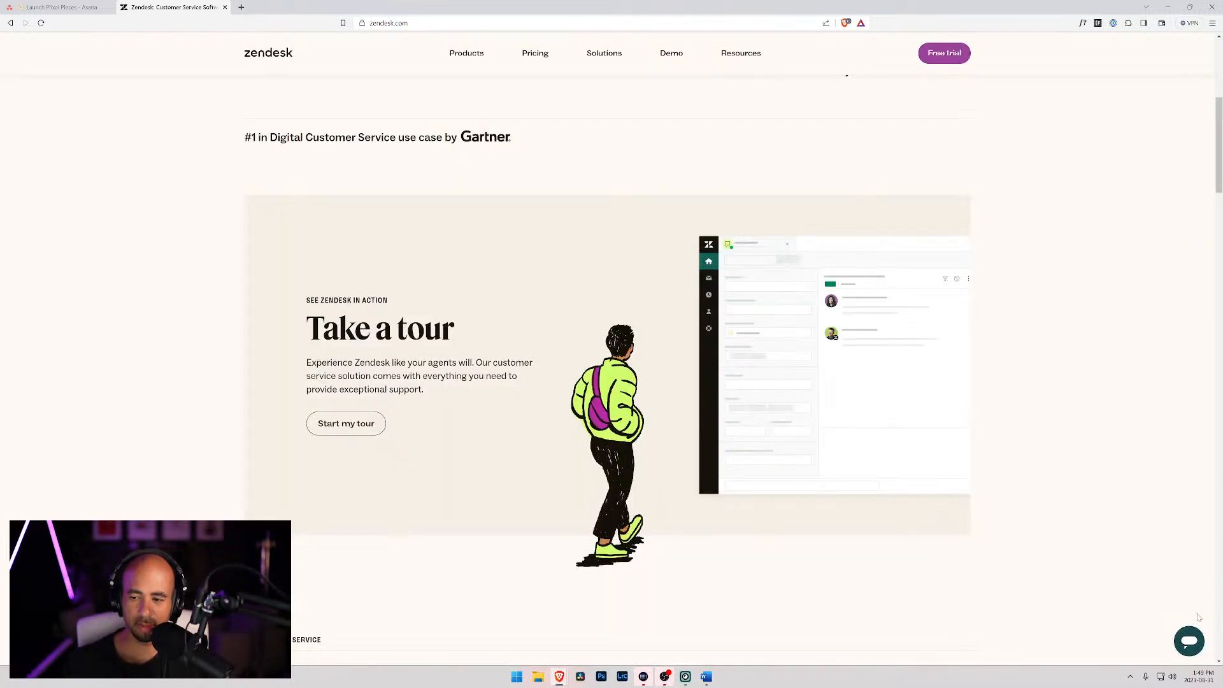
{"action": "left_click", "coordinate": [1188, 644]}
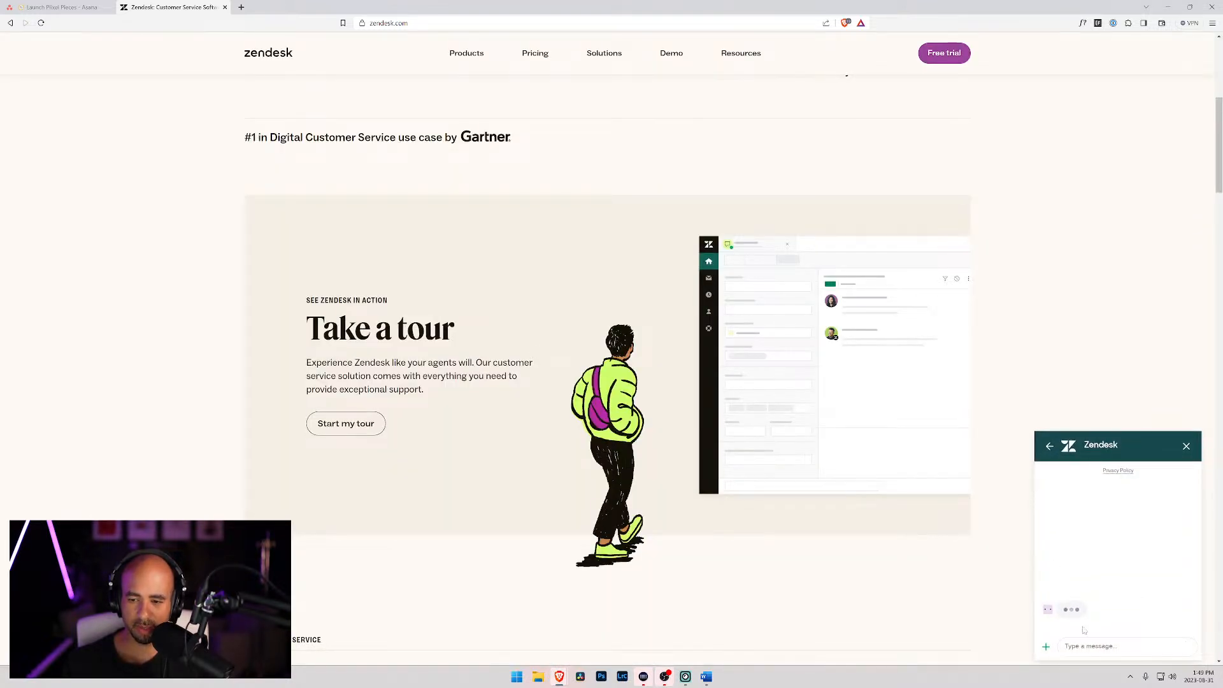
{"action": "scroll", "coordinate": [1116, 316], "scroll_direction": "up", "scroll_amount": 6}
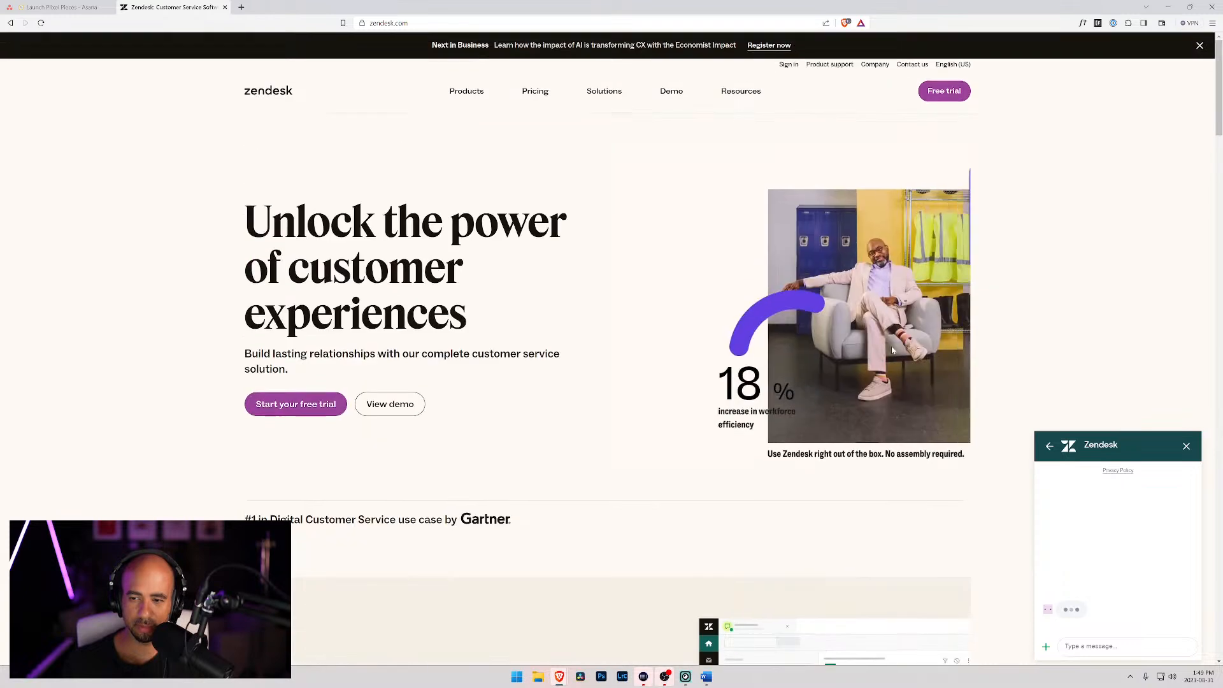
Open the Zendesk for service pricing and compare the Suite plans' monthly and annual prices.
{"action": "mouse_move", "coordinate": [528, 91]}
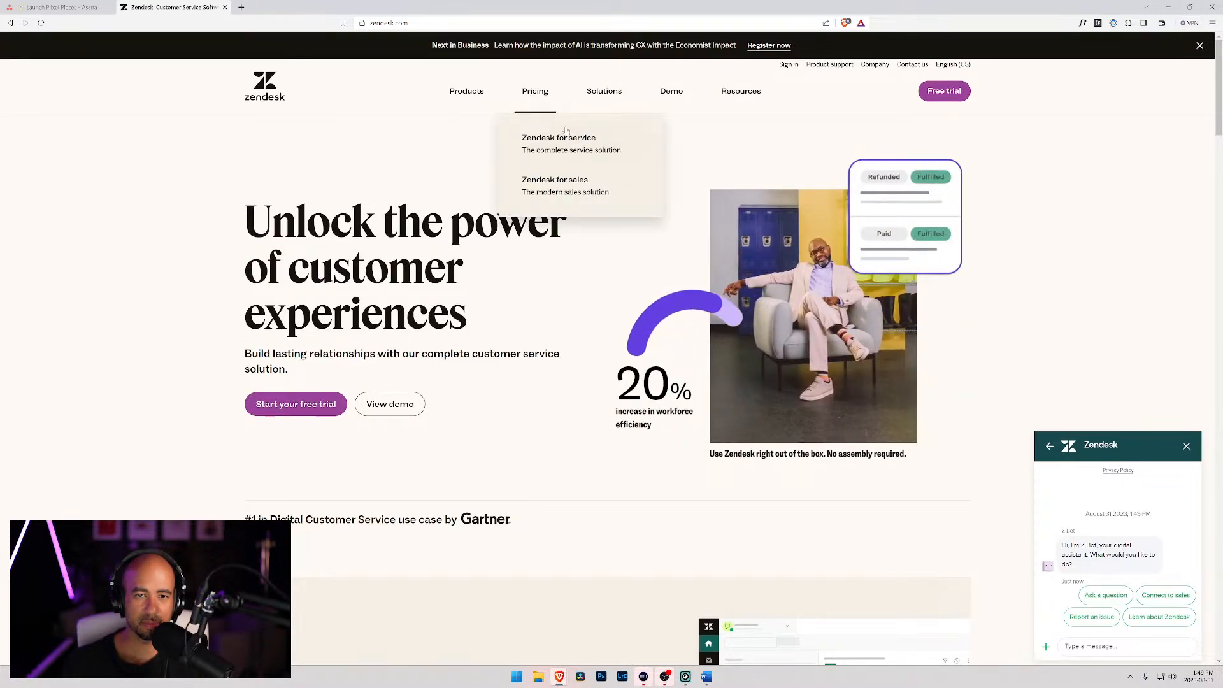
{"action": "left_click", "coordinate": [610, 148]}
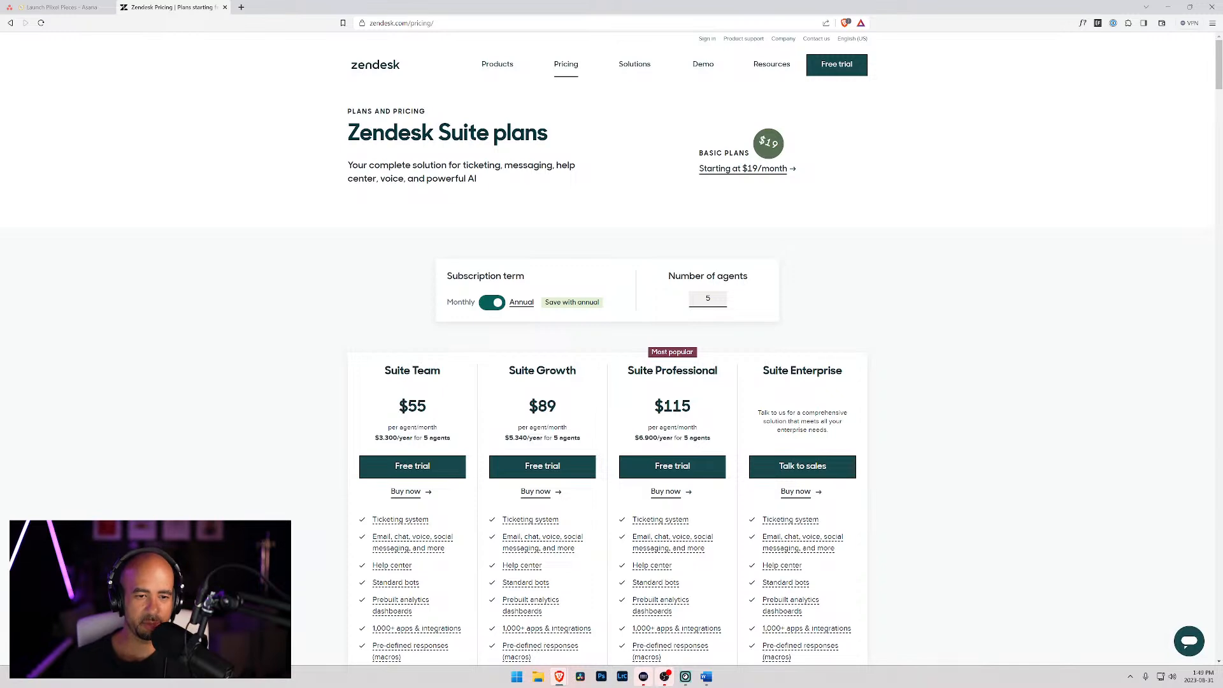
{"action": "left_click", "coordinate": [489, 303]}
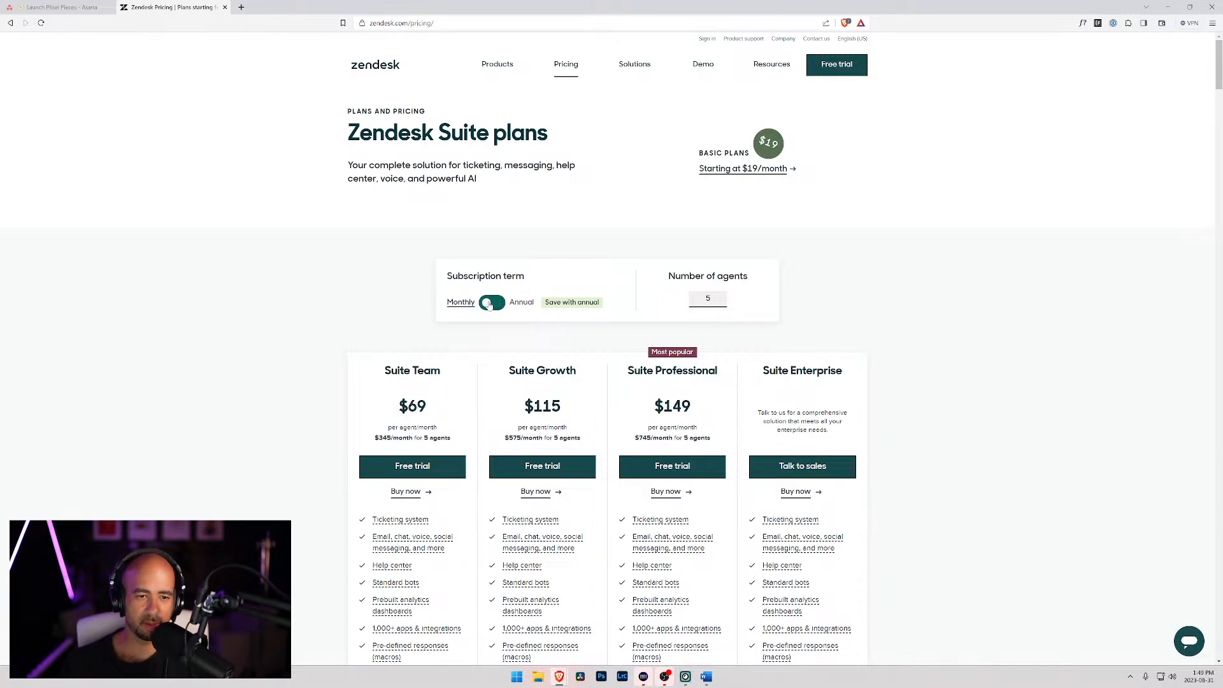
{"action": "left_click", "coordinate": [491, 303]}
{"action": "scroll", "coordinate": [490, 304], "scroll_direction": "down", "scroll_amount": 2}
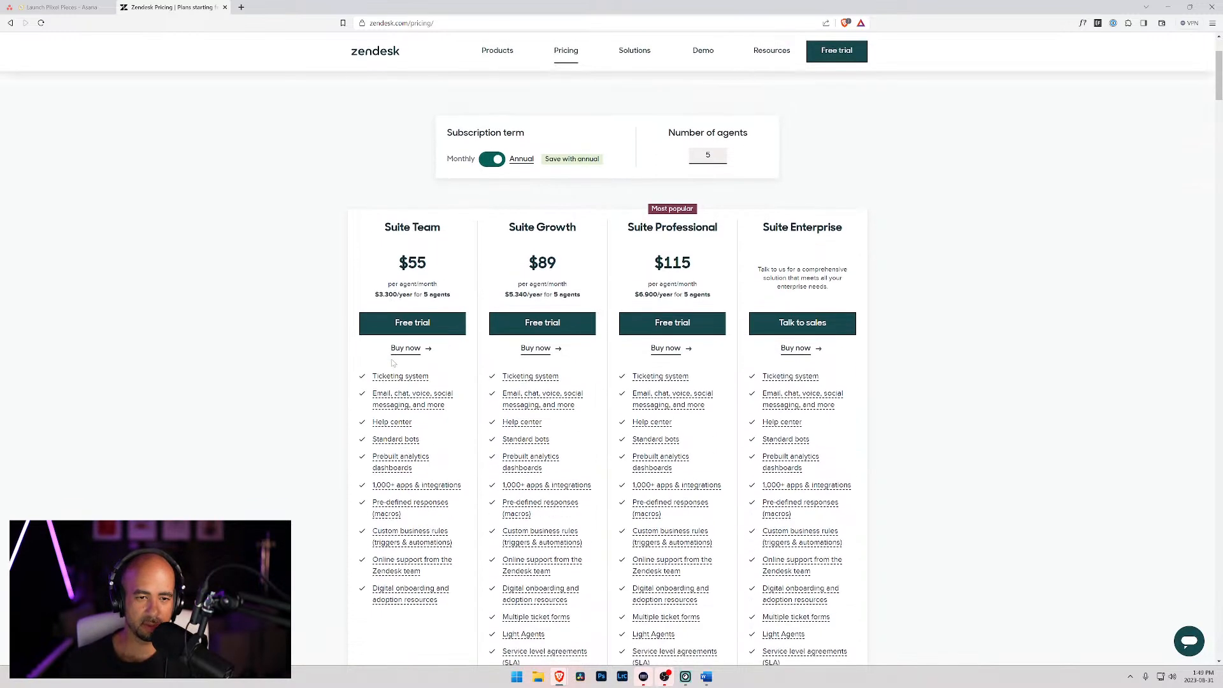
Read the Suite Team feature details on email, chat, voice and social messaging, and on custom business rules.
{"action": "left_click", "coordinate": [415, 406]}
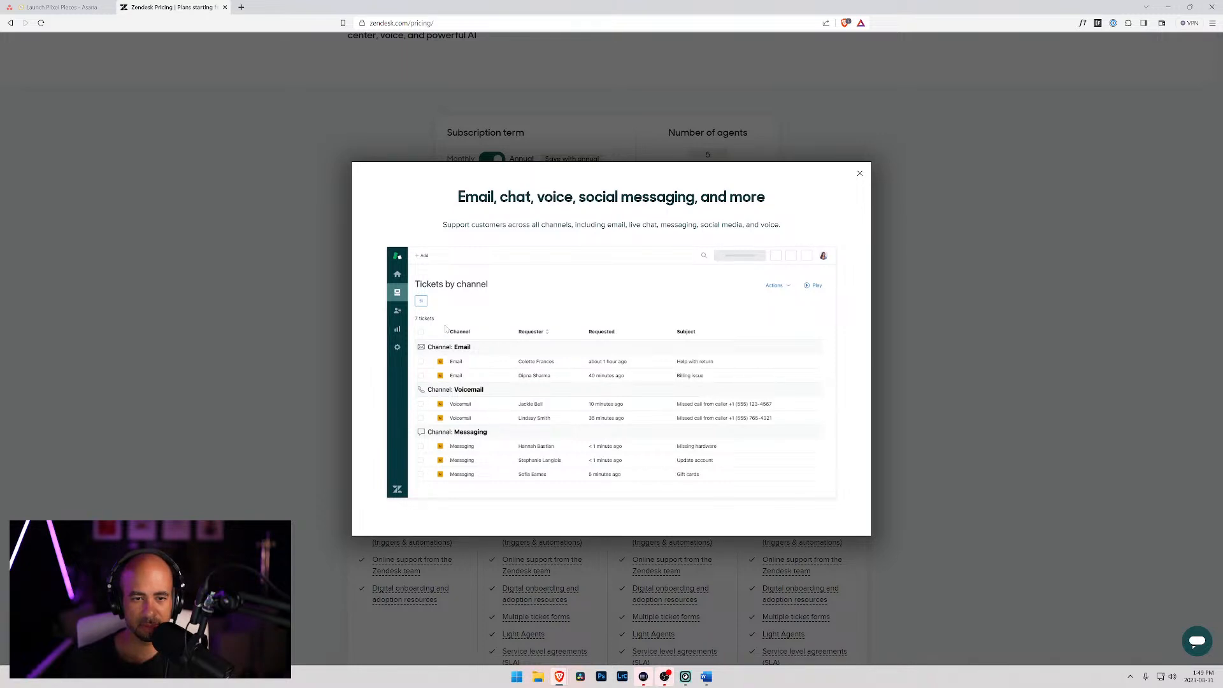
{"action": "left_click", "coordinate": [860, 174]}
{"action": "scroll", "coordinate": [440, 375], "scroll_direction": "down", "scroll_amount": 3}
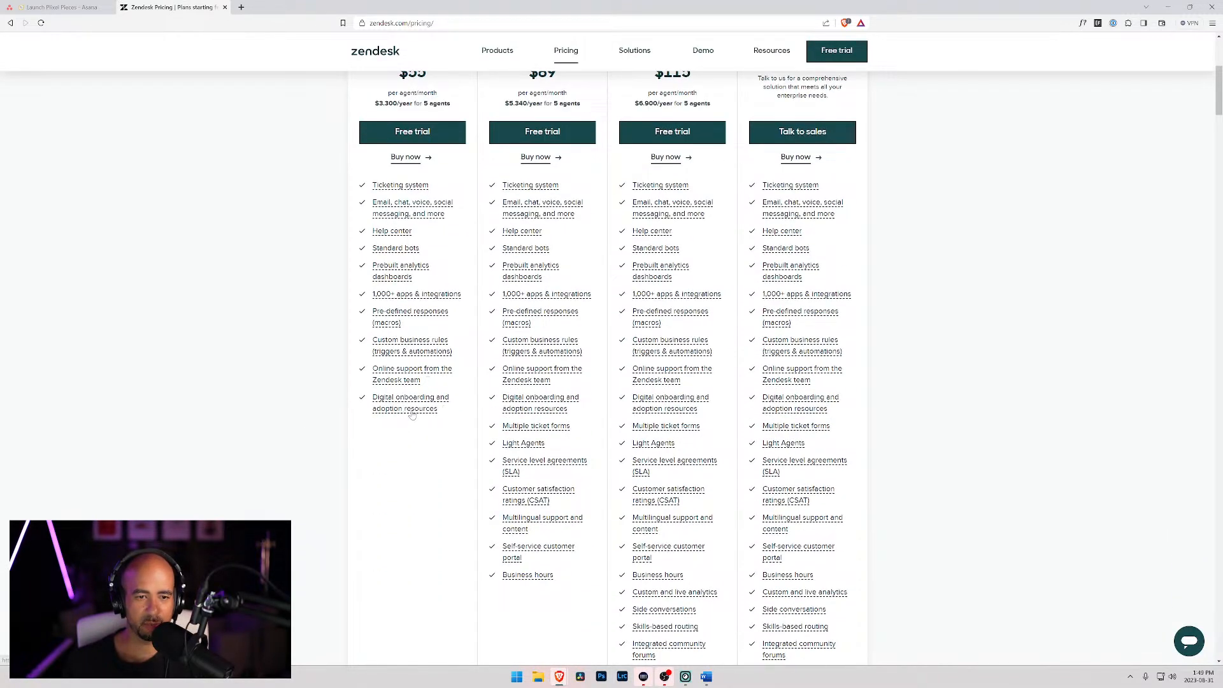
{"action": "left_click", "coordinate": [412, 351]}
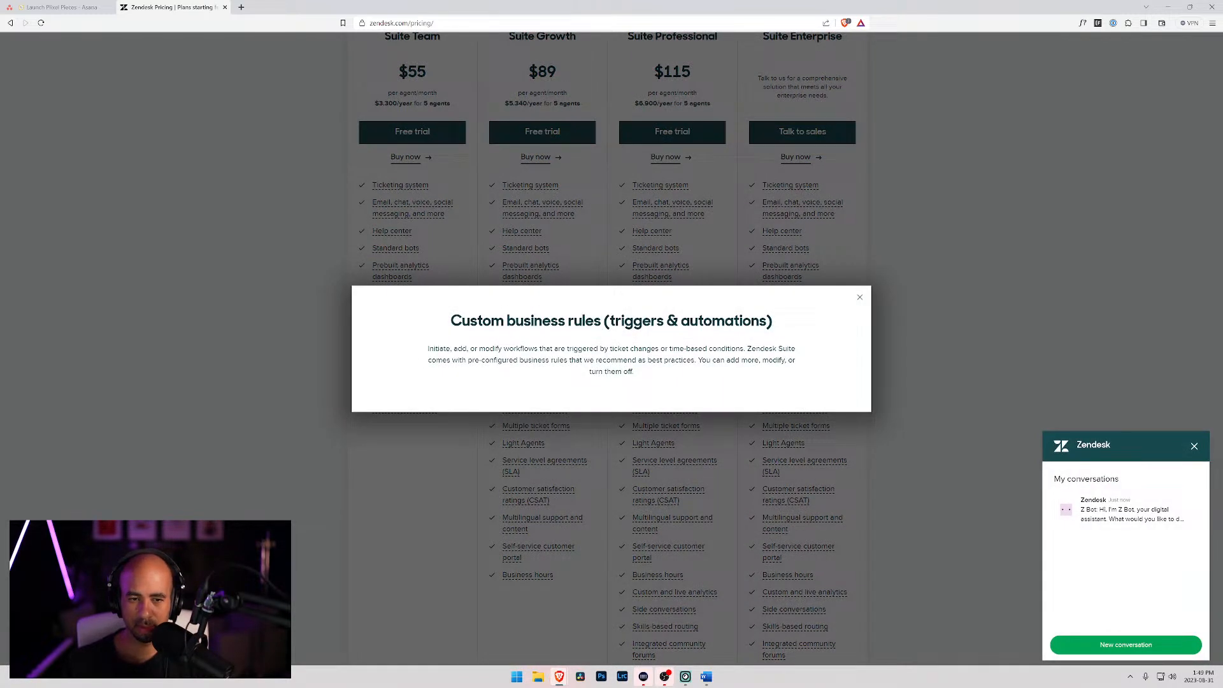
{"action": "left_click", "coordinate": [860, 298]}
{"action": "scroll", "coordinate": [528, 345], "scroll_direction": "up", "scroll_amount": 5}
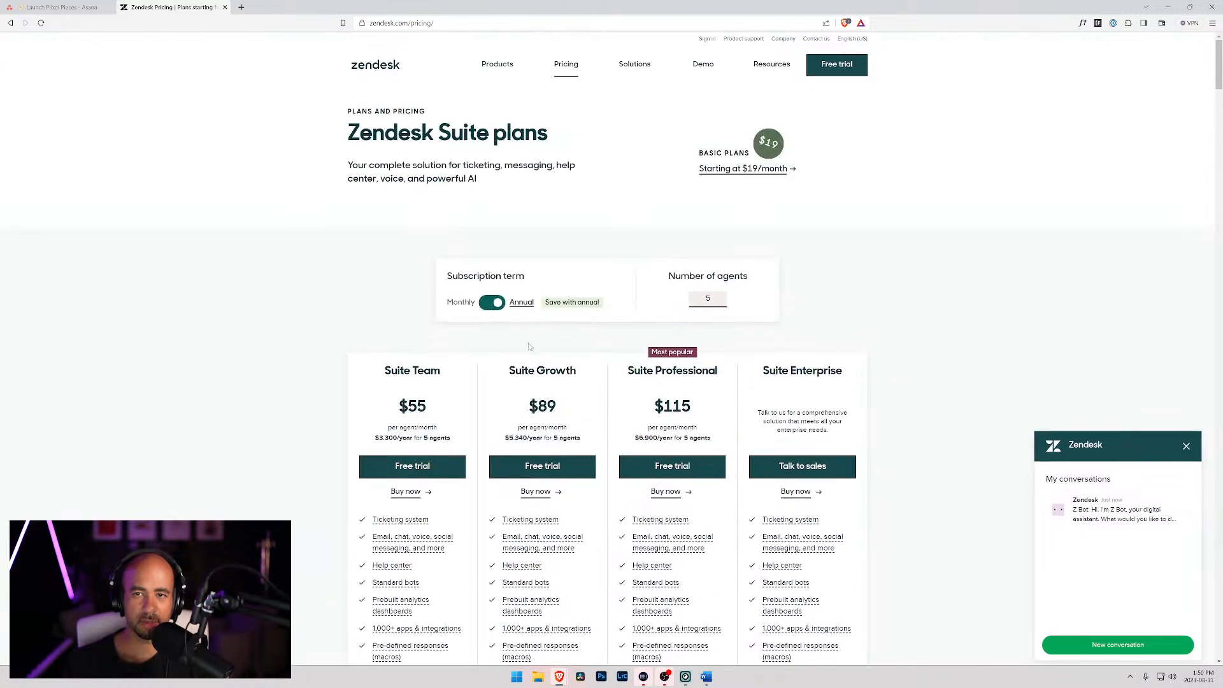
Return to the Launch Piixel Pieces project in Asana and add the task "Investigate best software to help with customer service" to Building Application.
{"action": "left_click", "coordinate": [1168, 7]}
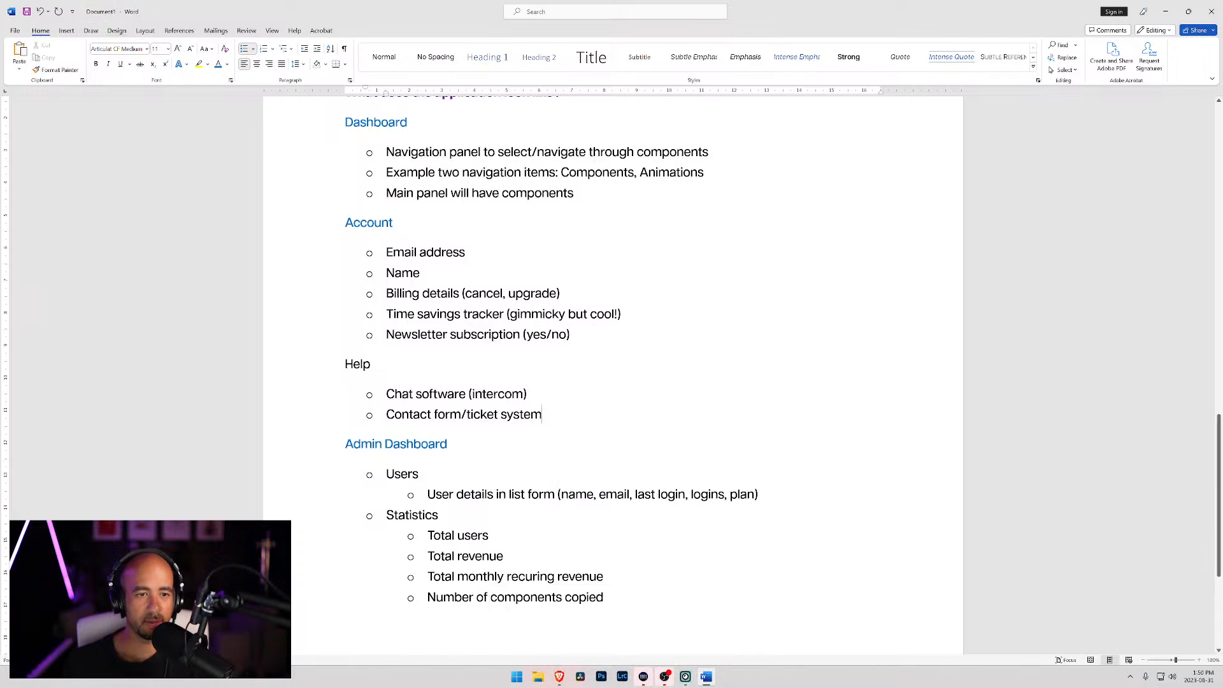
{"action": "left_click", "coordinate": [560, 676]}
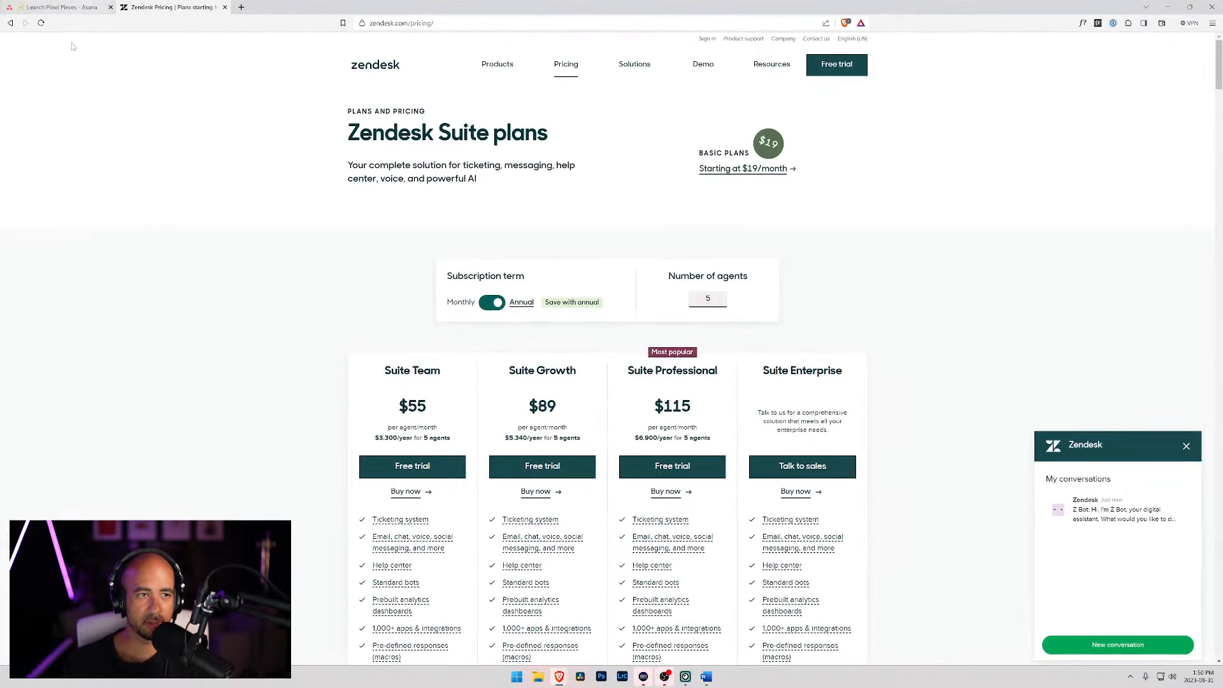
{"action": "left_click", "coordinate": [60, 7]}
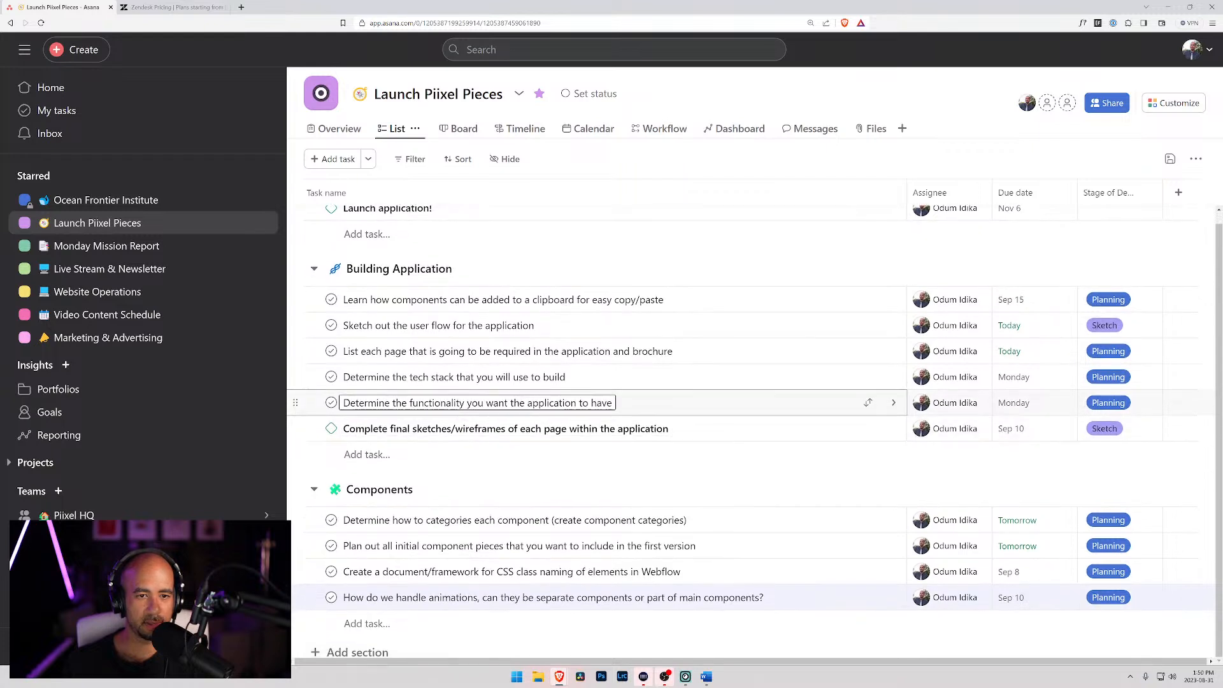
{"action": "left_click", "coordinate": [583, 428]}
{"action": "key", "text": "Return"}
{"action": "type", "text": "Inves"}
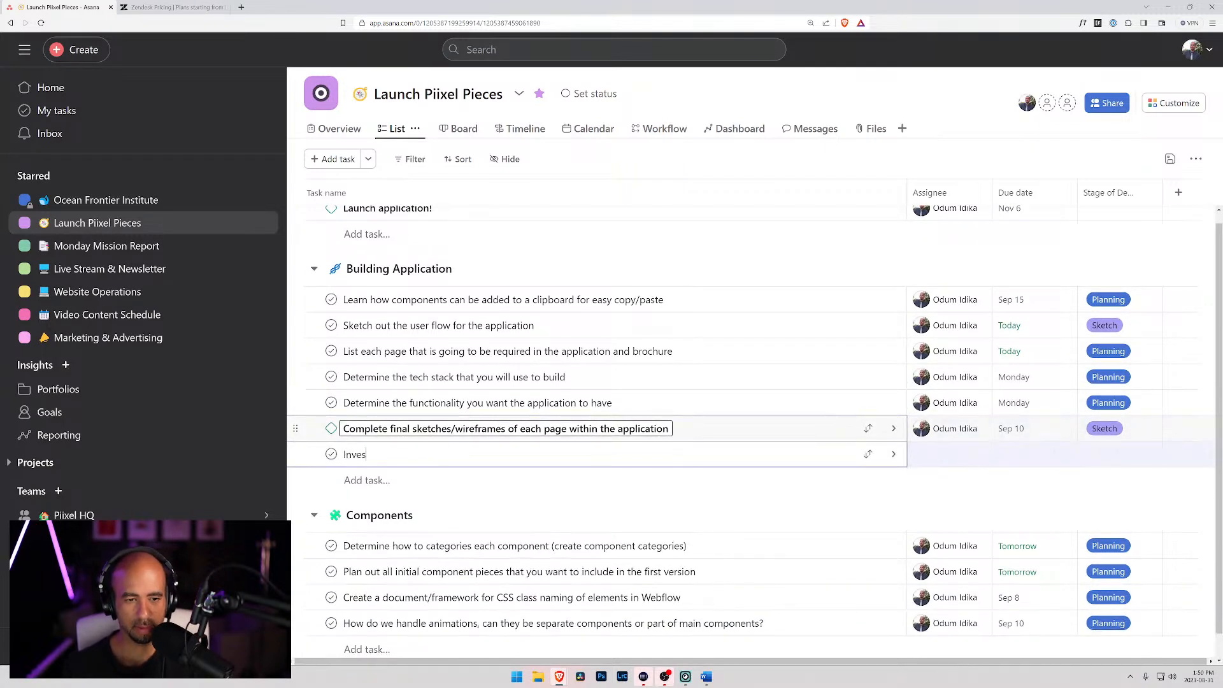
{"action": "type", "text": "tigate be"}
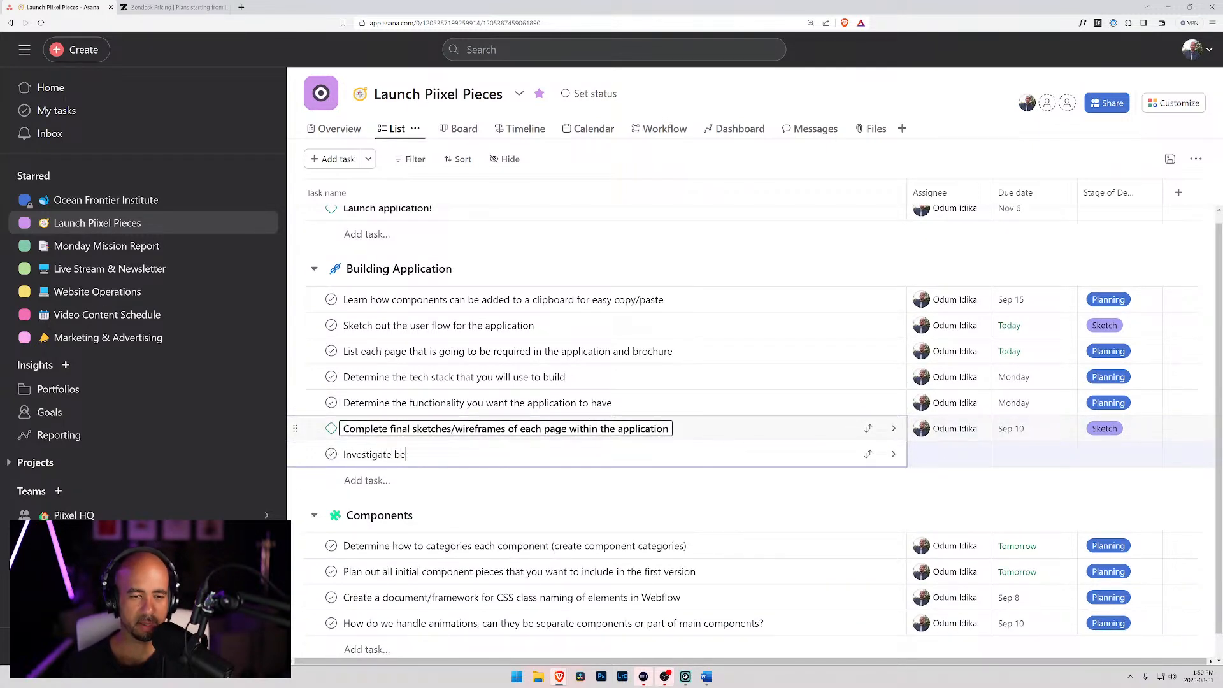
{"action": "type", "text": "st s"}
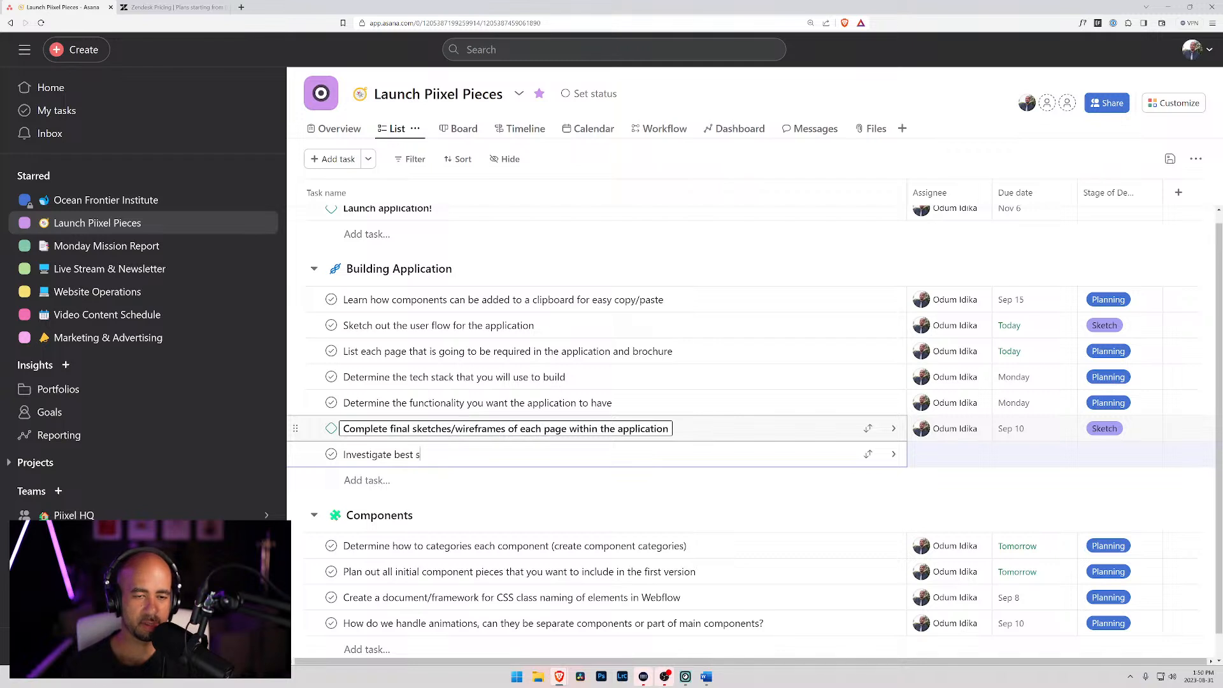
{"action": "type", "text": "oftware to help w"}
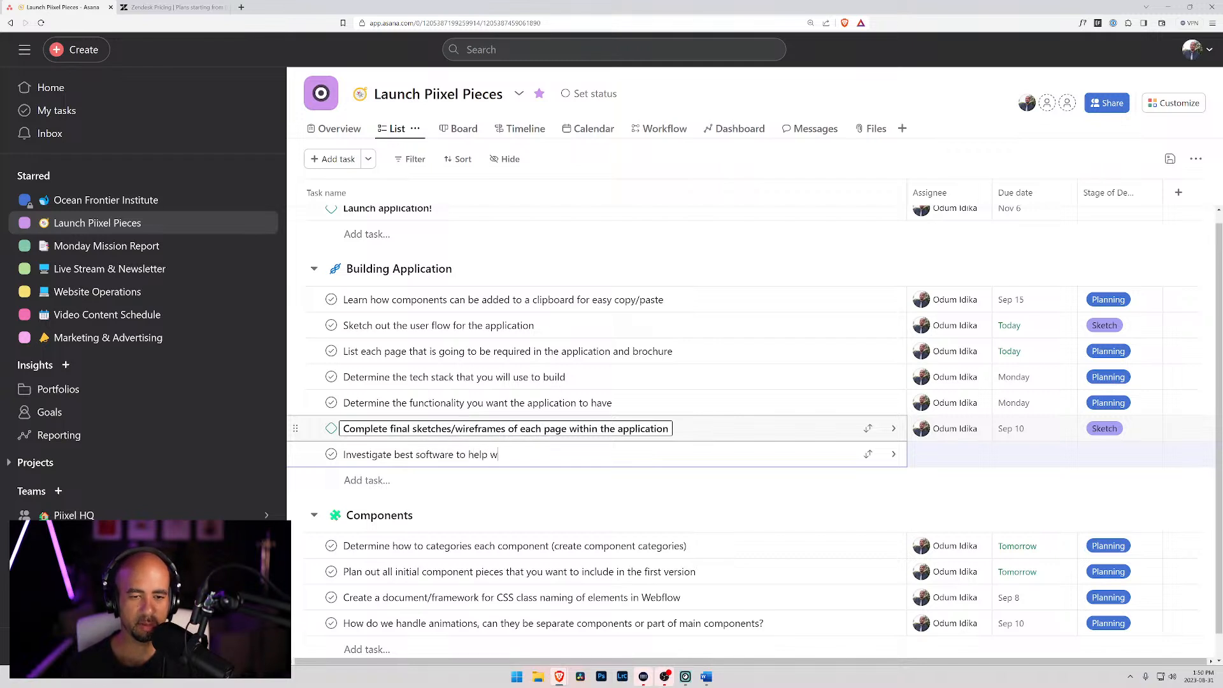
{"action": "type", "text": "ith customer service"}
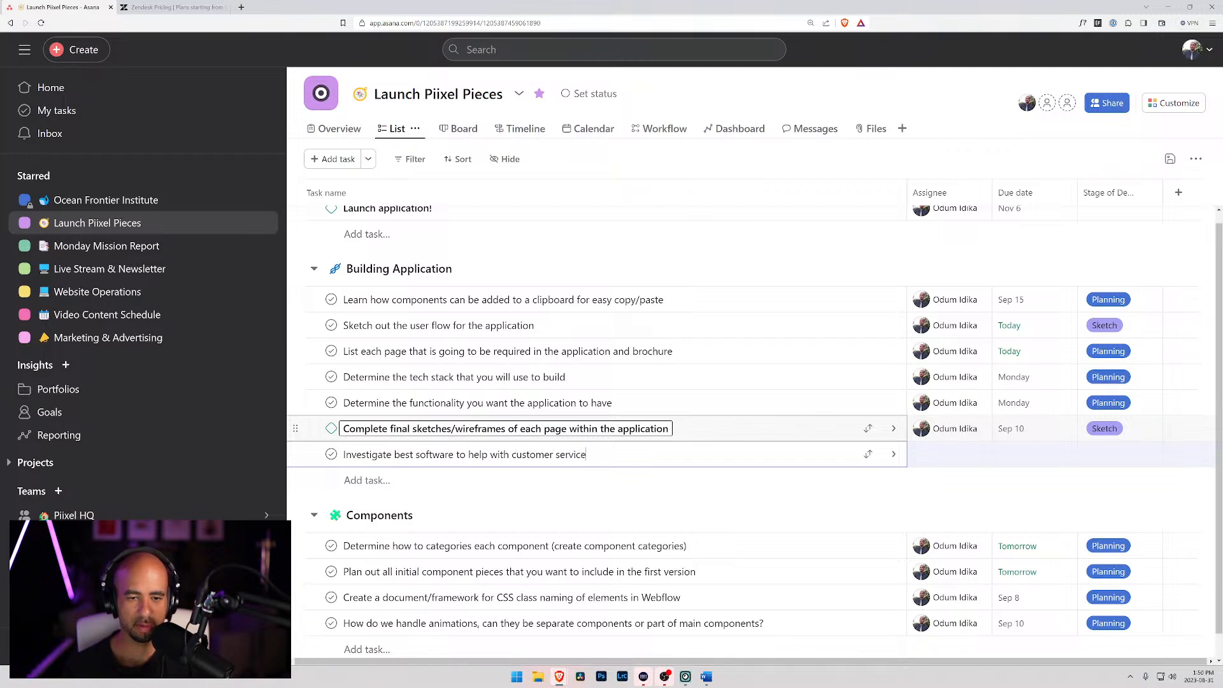
Assign the customer service software task to yourself and set its due date to 09/29/23.
{"action": "key", "text": "Tab+m"}
{"action": "left_click", "coordinate": [1039, 452]}
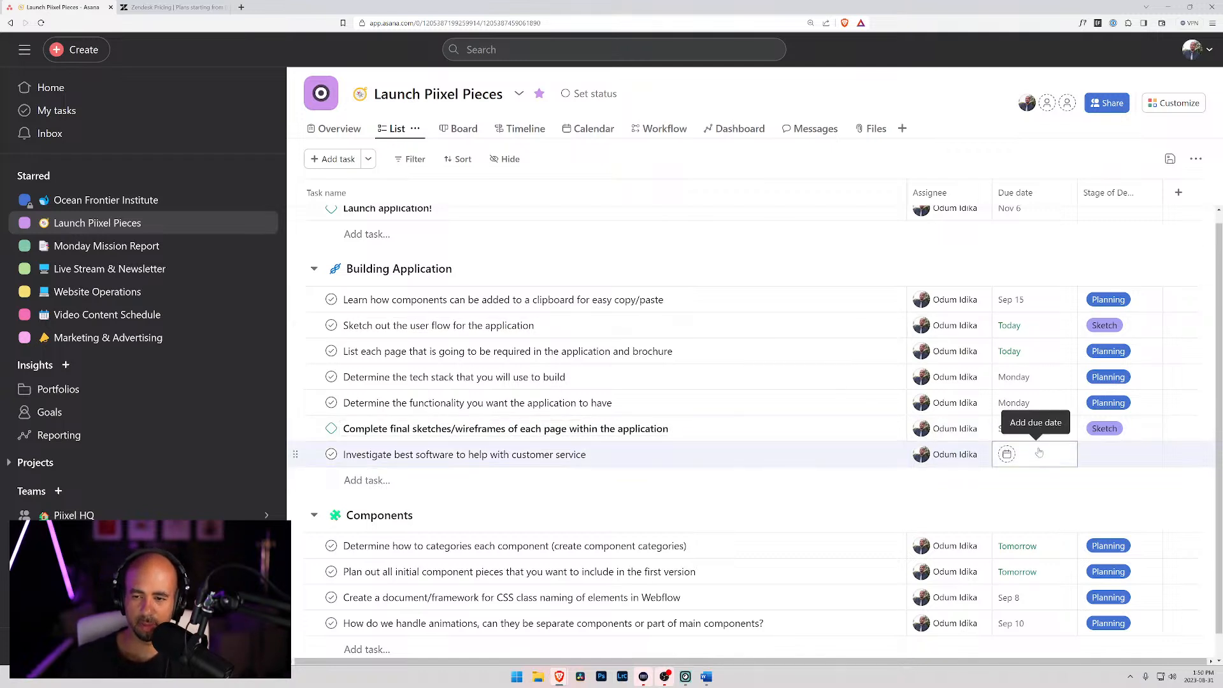
{"action": "left_click", "coordinate": [1179, 227]}
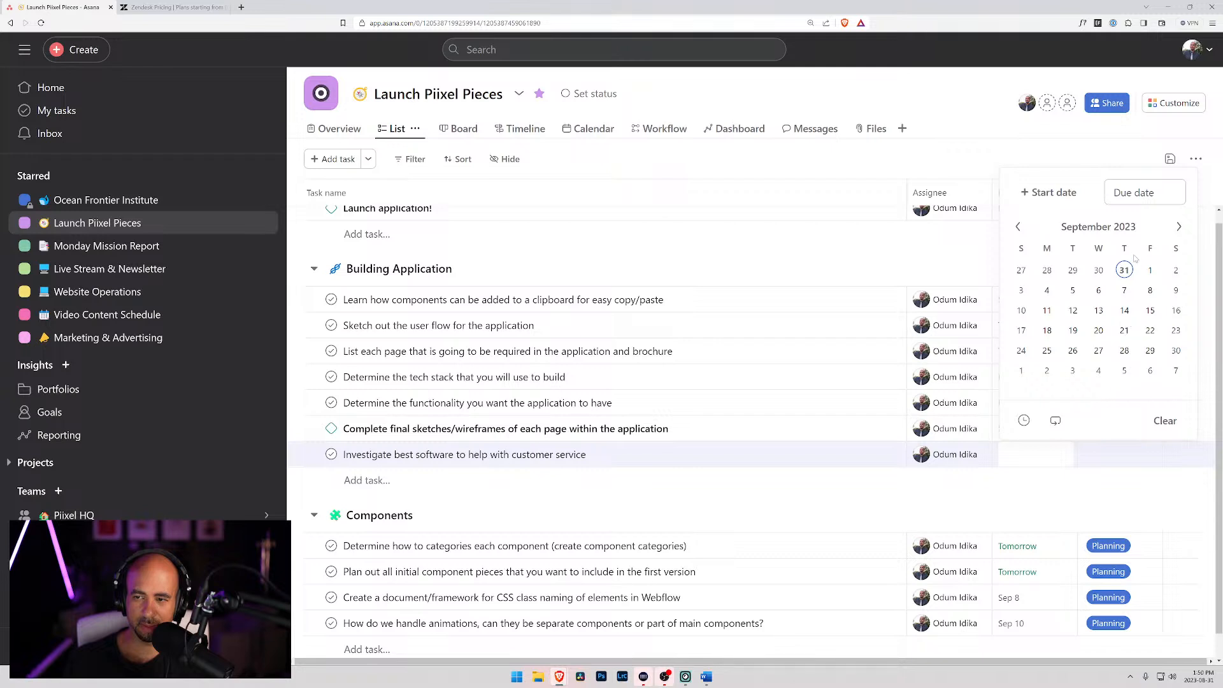
{"action": "left_click", "coordinate": [1150, 350]}
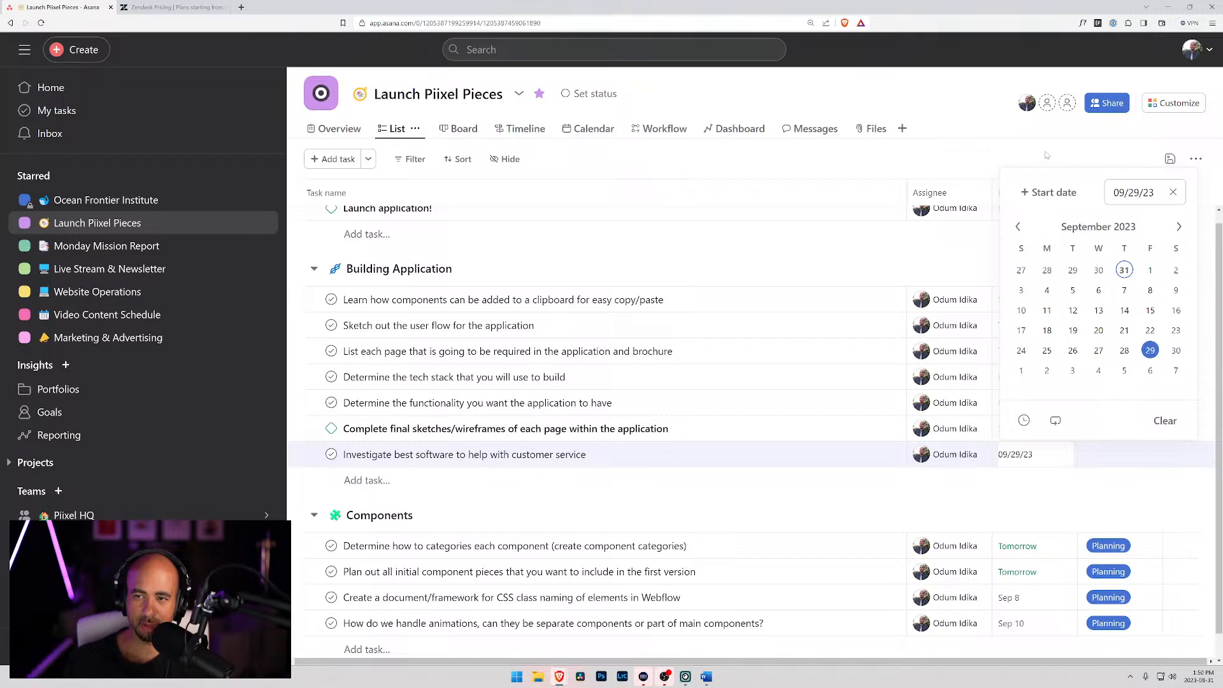
Set the stage of development for the "Investigate best software to help with customer service" task to Development.
{"action": "left_click", "coordinate": [1045, 154]}
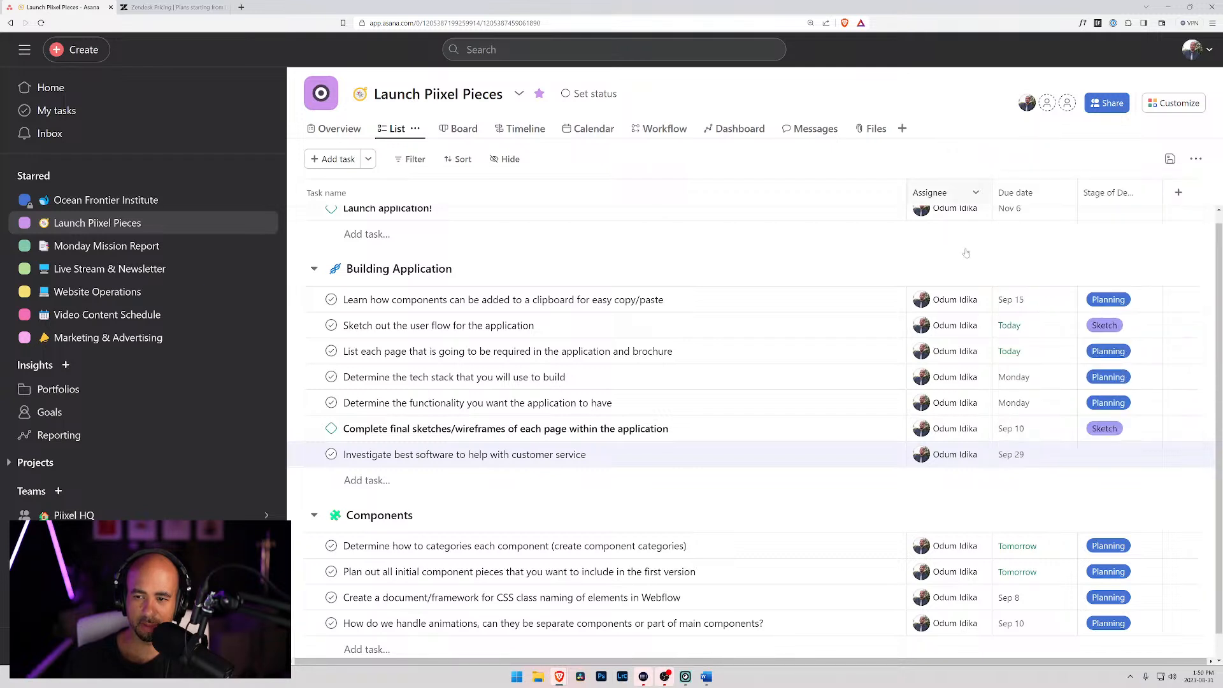
{"action": "left_click", "coordinate": [1120, 454]}
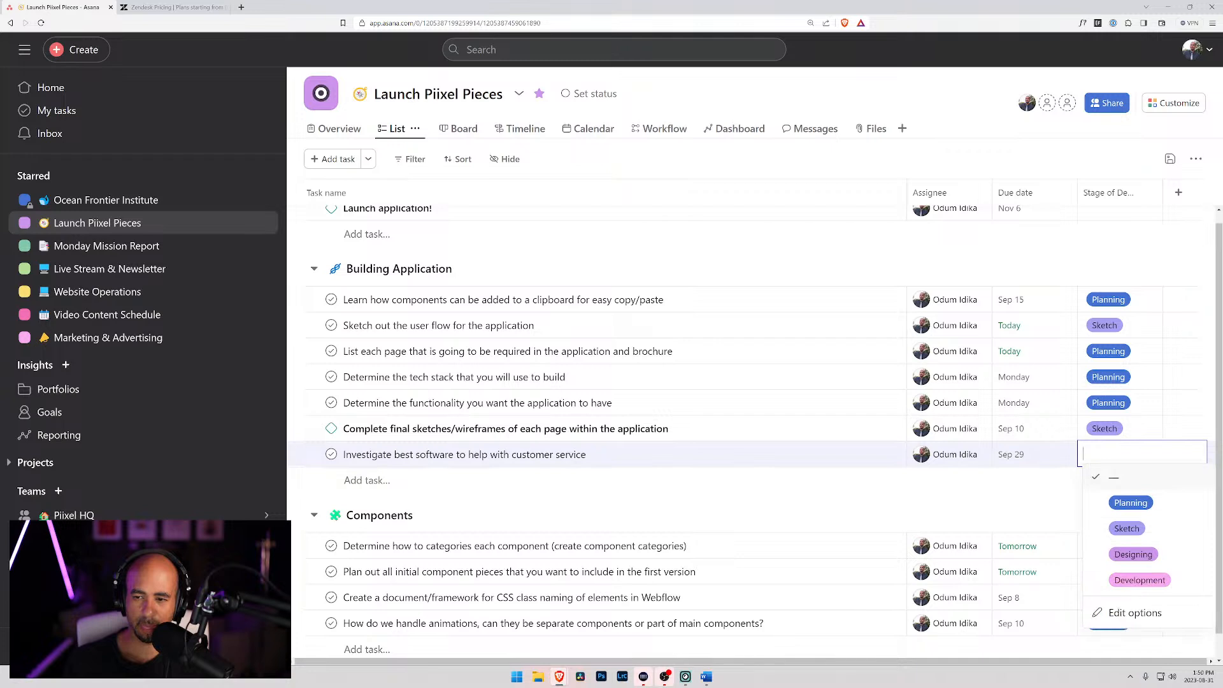
{"action": "left_click", "coordinate": [1139, 579]}
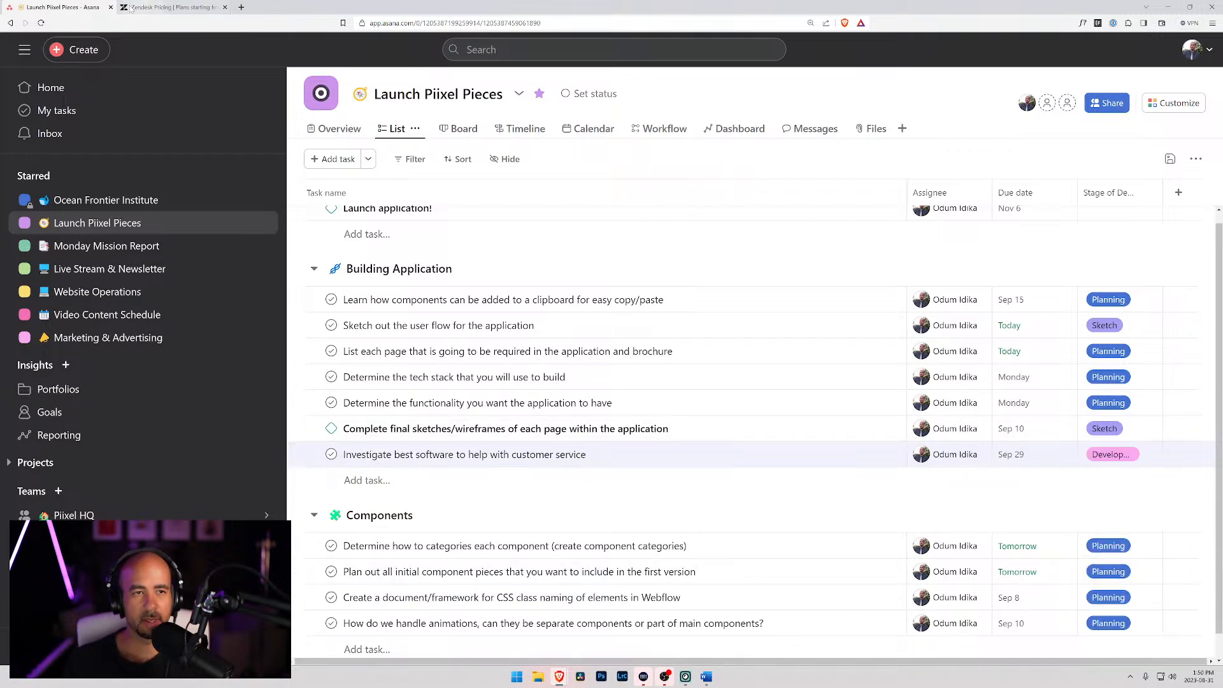
Return to the Word document and give the Help heading the same blue formatting as the other page headings.
{"action": "left_click", "coordinate": [177, 7]}
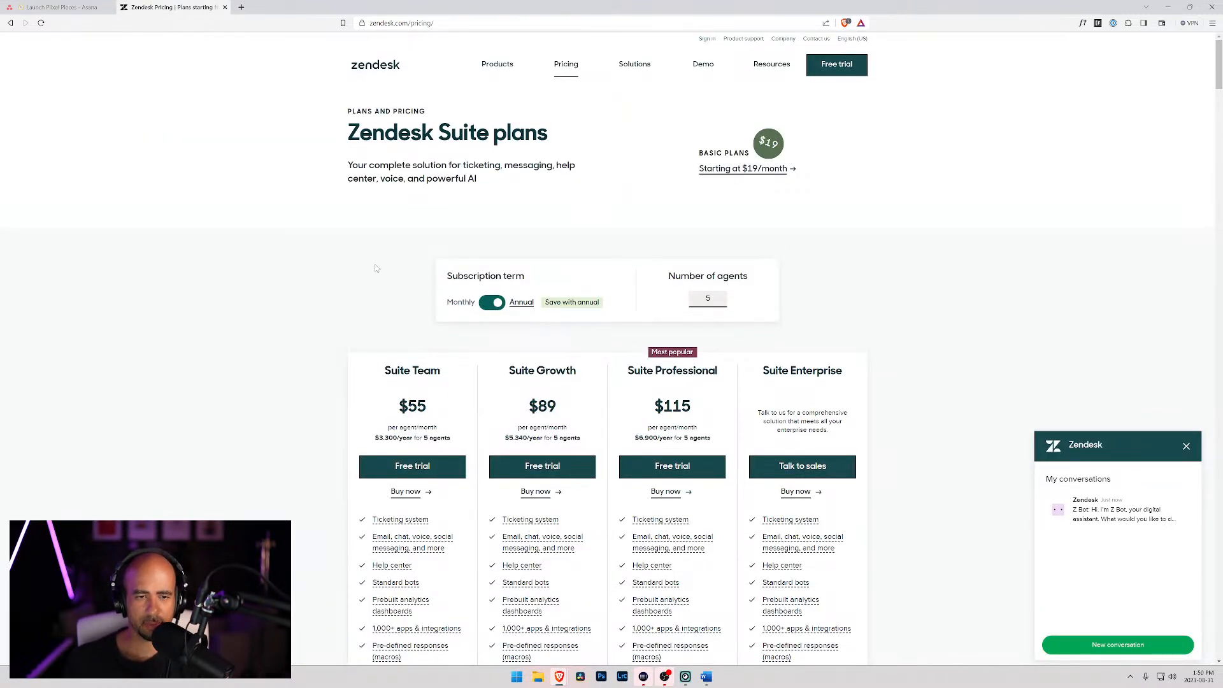
{"action": "left_click", "coordinate": [1168, 7]}
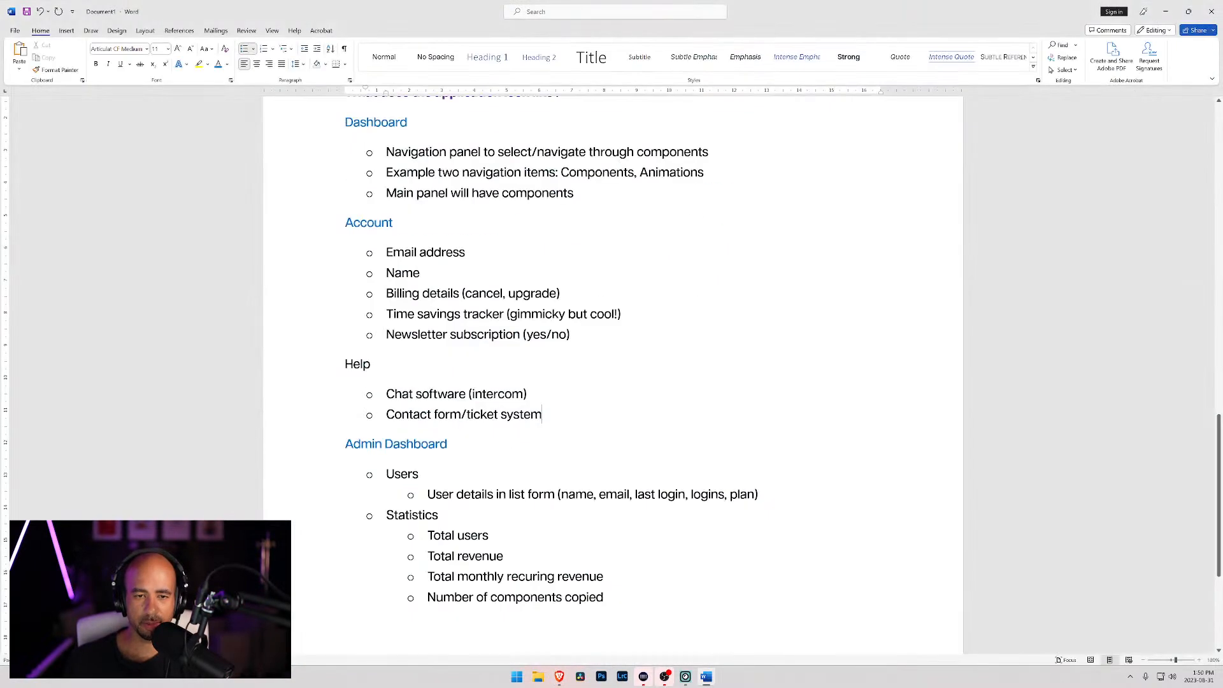
{"action": "double_click", "coordinate": [357, 364]}
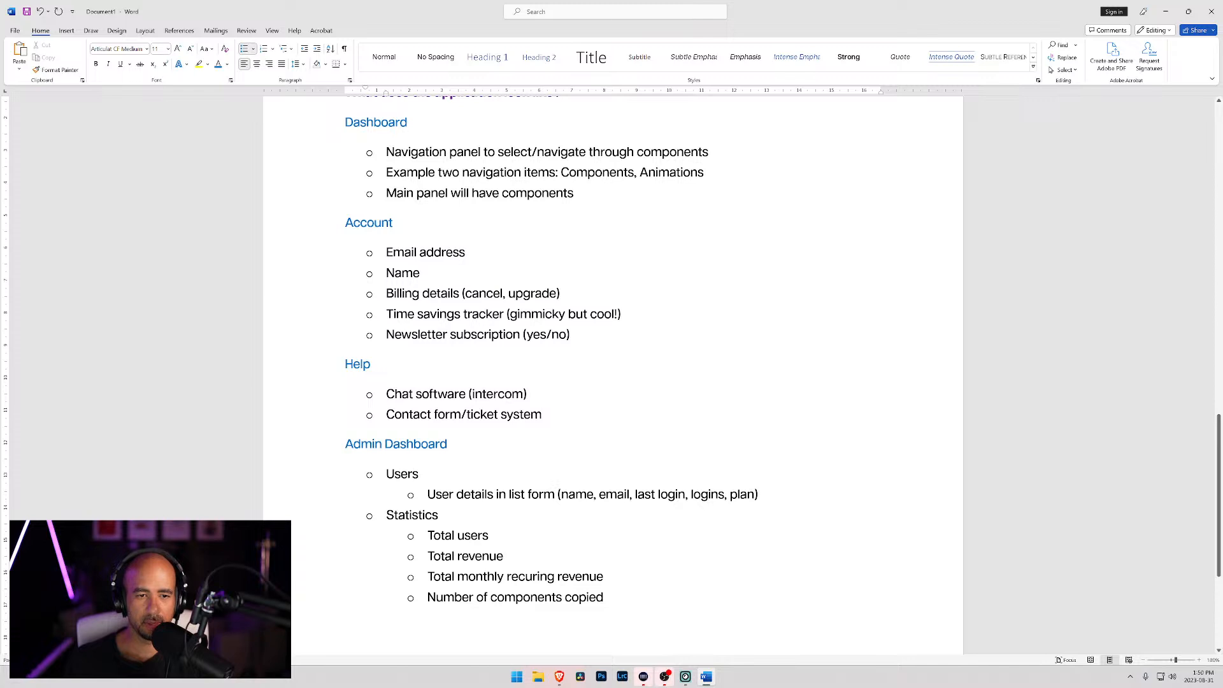
Extend the Help heading with the note "(button available on each page – top right or system tray)".
{"action": "left_click", "coordinate": [372, 364]}
{"action": "type", "text": "("}
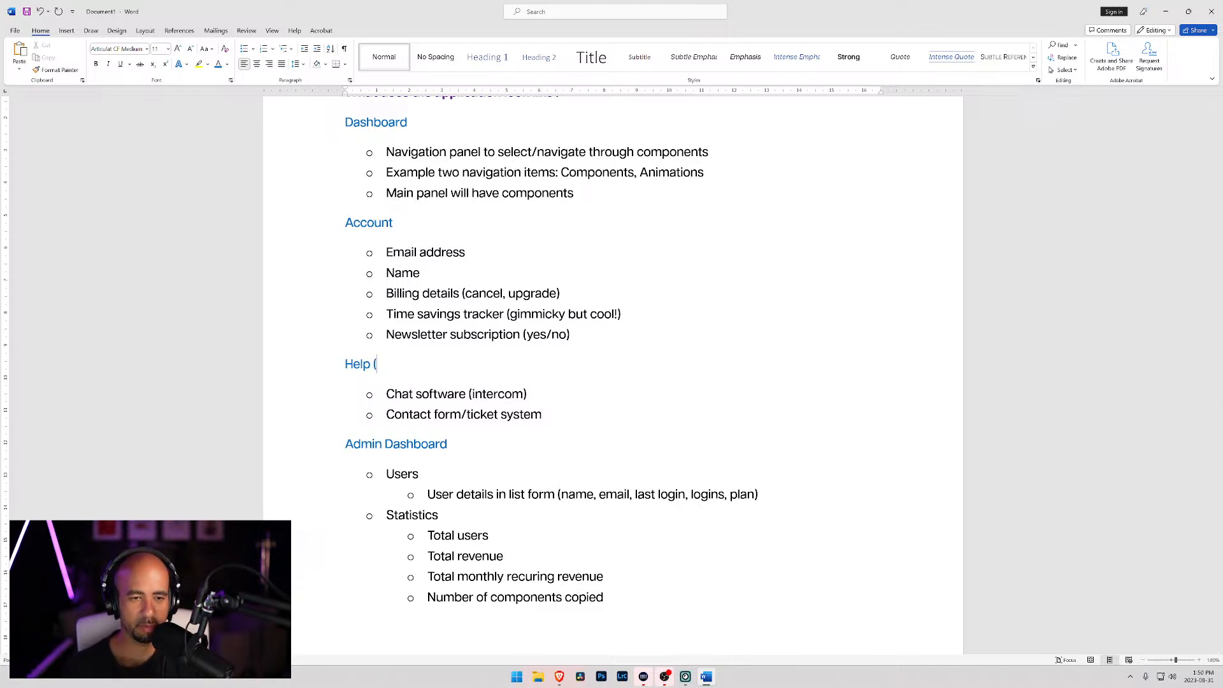
{"action": "type", "text": "Button"}
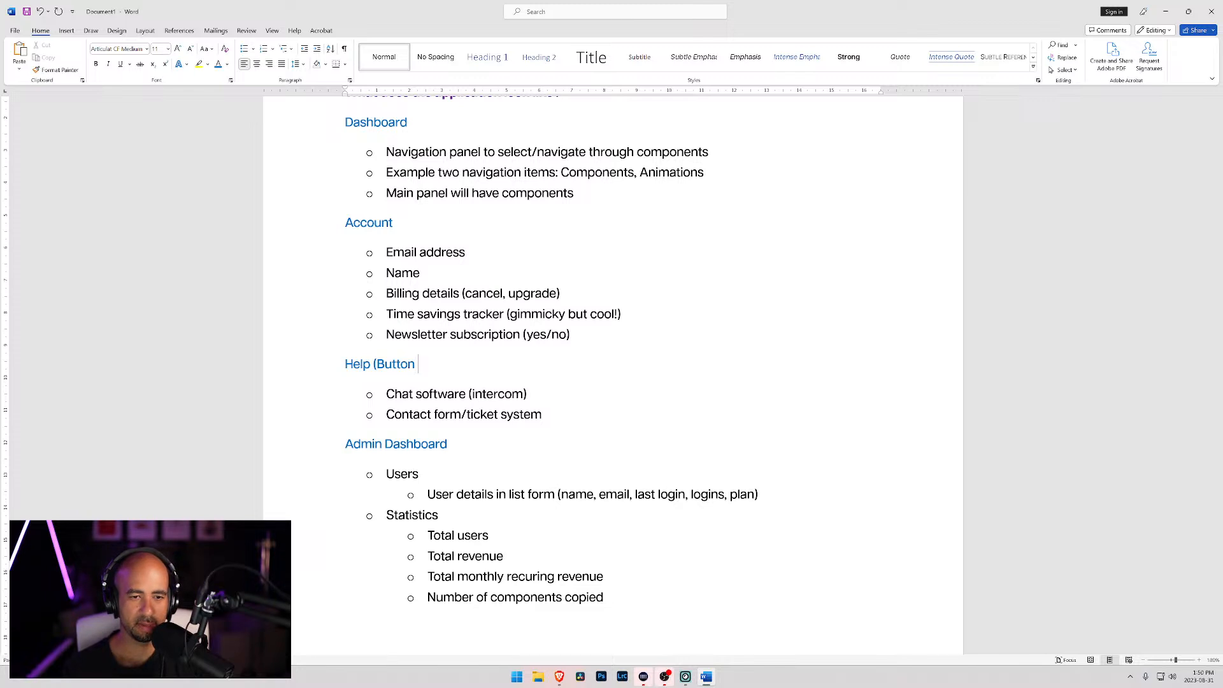
{"action": "key", "text": "BackSpace"}
{"action": "key", "text": "BackSpace"}
{"action": "key", "text": "BackSpace"}
{"action": "key", "text": "BackSpace"}
{"action": "key", "text": "BackSpace"}
{"action": "key", "text": "BackSpace"}
{"action": "key", "text": "BackSpace"}
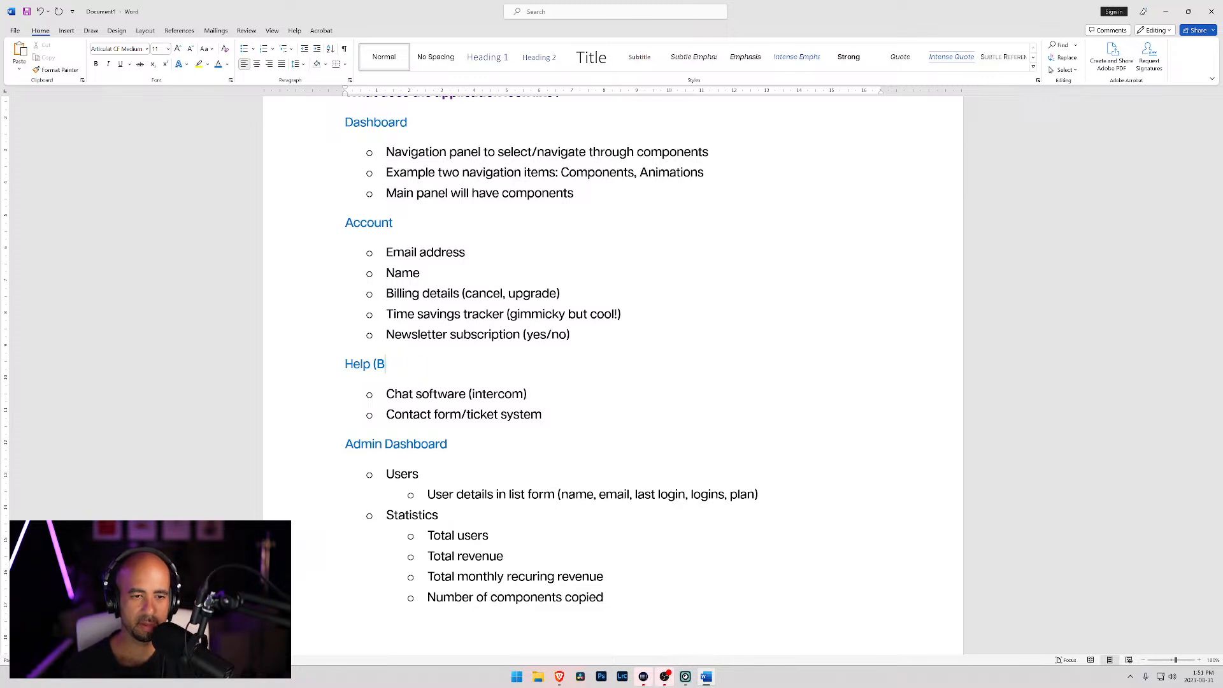
{"action": "type", "text": "button availabl"}
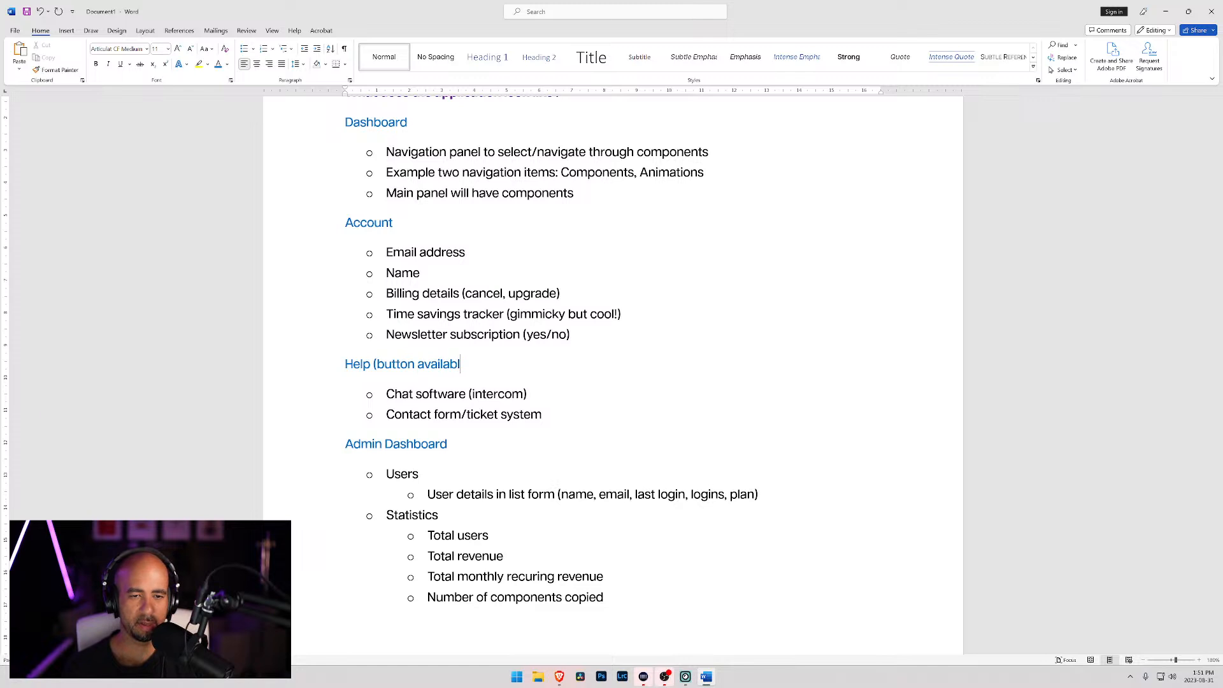
{"action": "type", "text": "e on each page"}
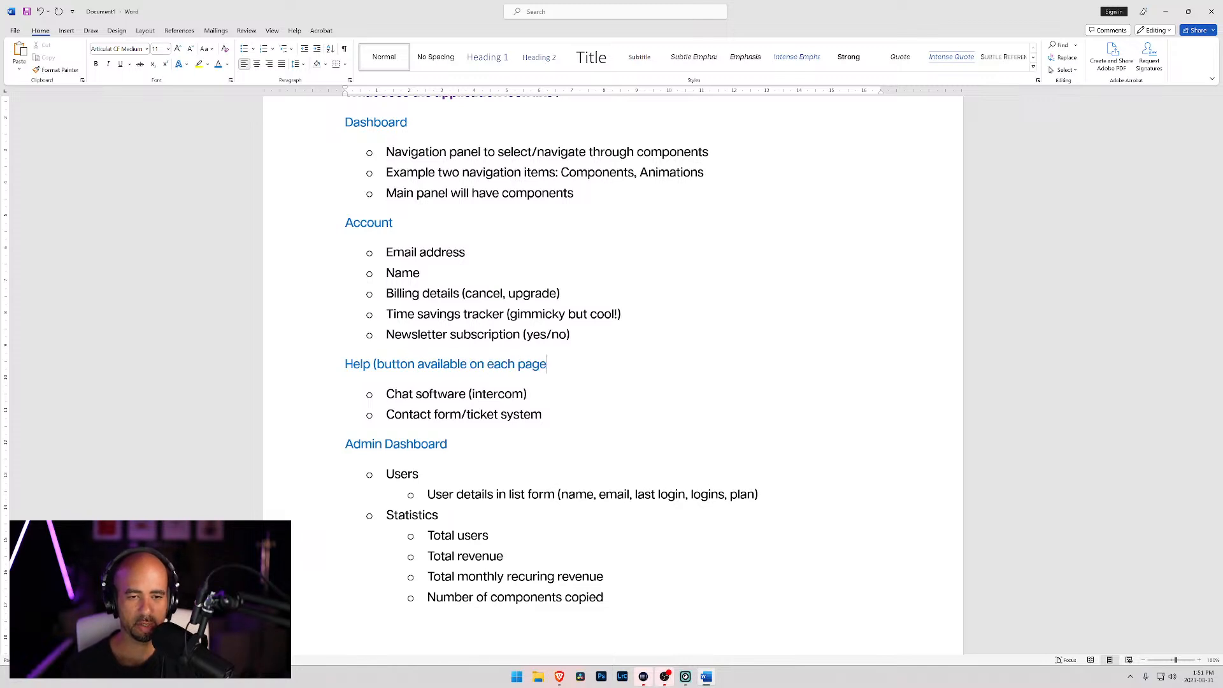
{"action": "type", "text": " - top rightg"}
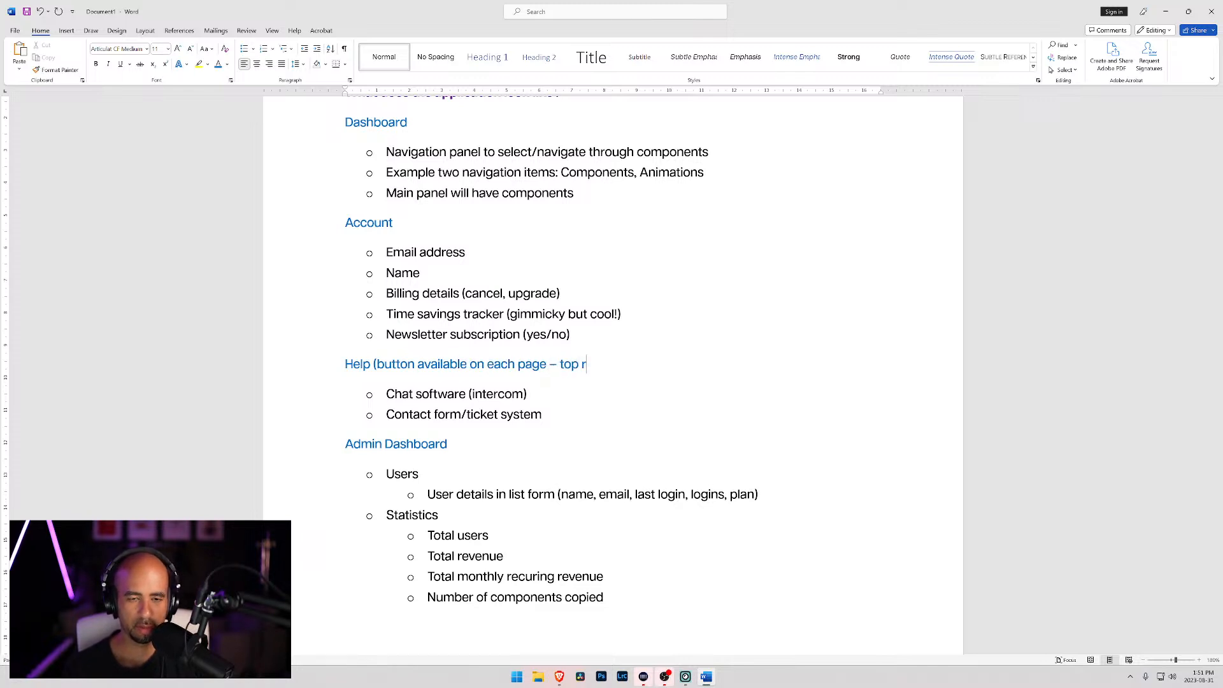
{"action": "key", "text": "BackSpace"}
{"action": "type", "text": ")"}
{"action": "key", "text": "BackSpace"}
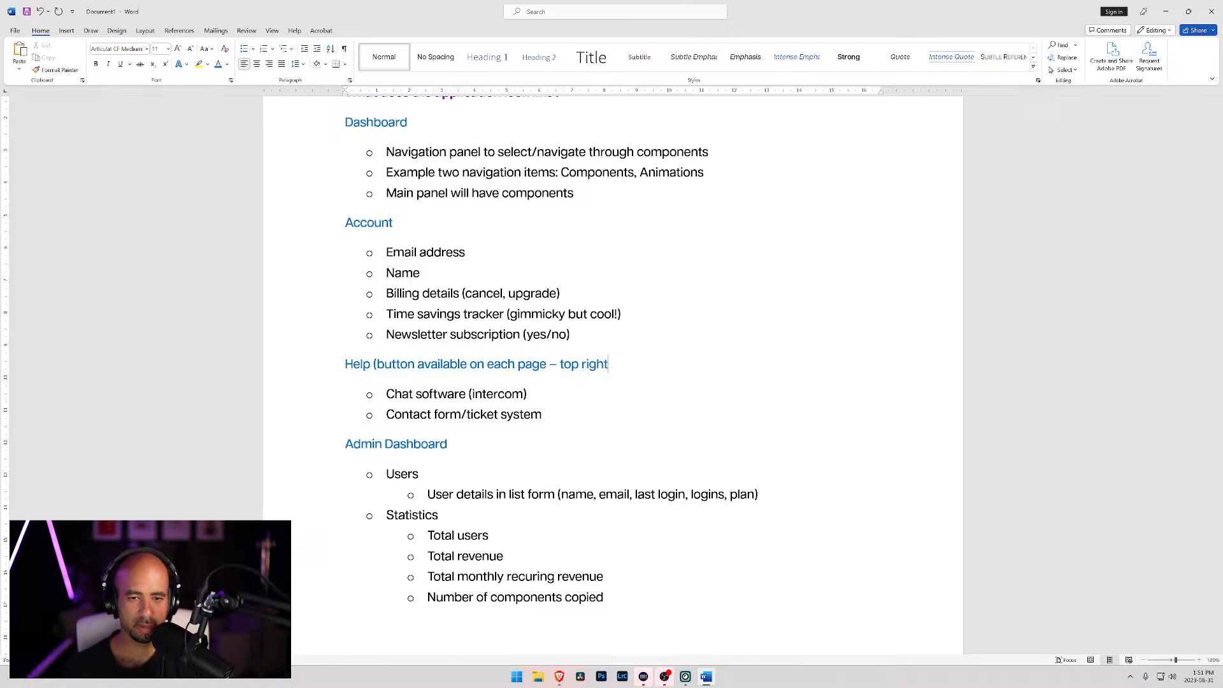
{"action": "type", "text": "or s"}
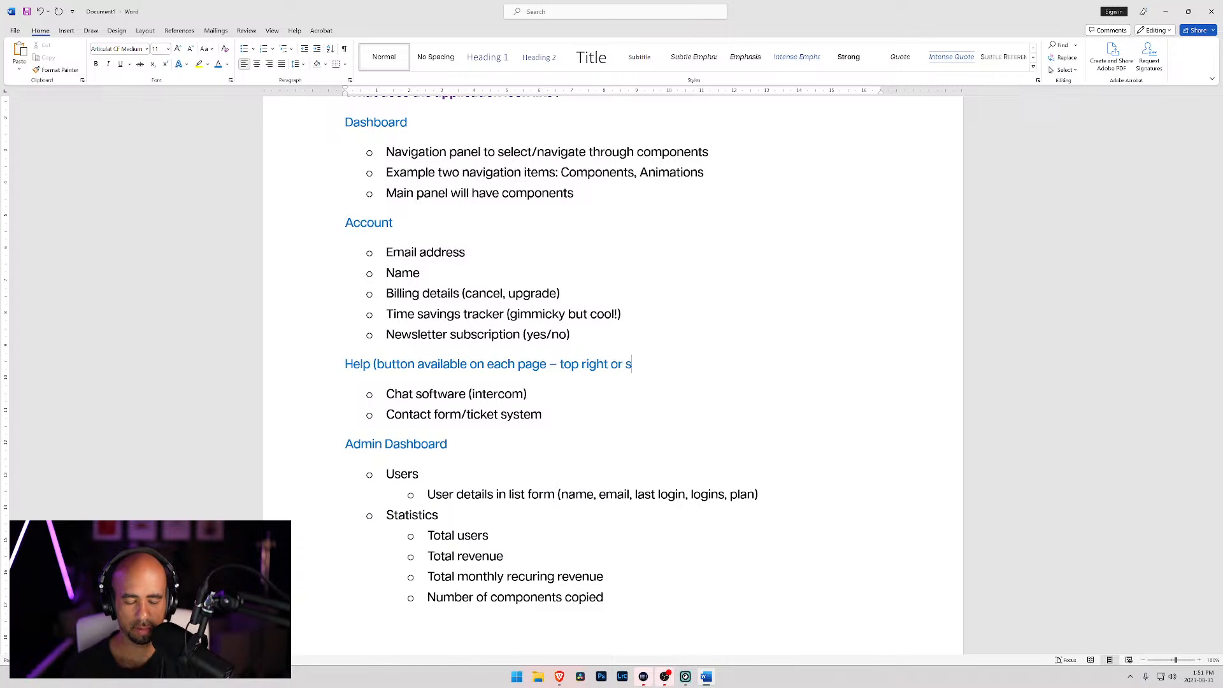
{"action": "type", "text": "ystem tray)"}
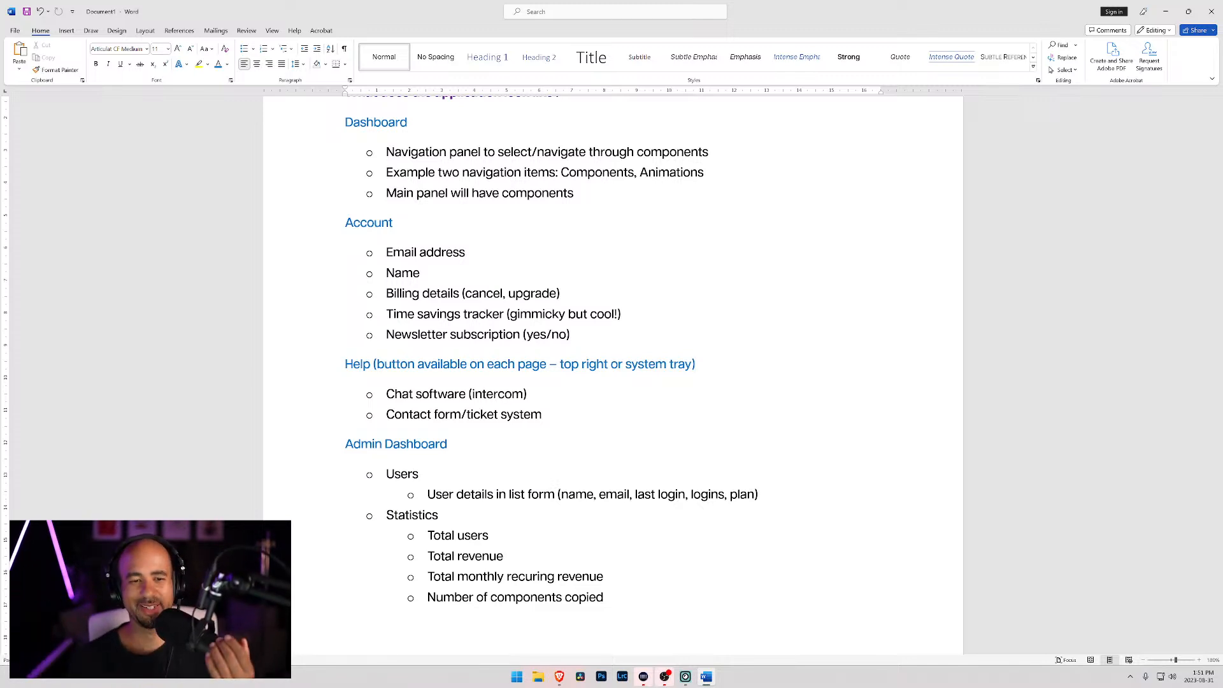
Review the whole document, from the introduction and brochure pages to the application page outlines.
{"action": "scroll", "coordinate": [612, 376], "scroll_direction": "down", "scroll_amount": 3}
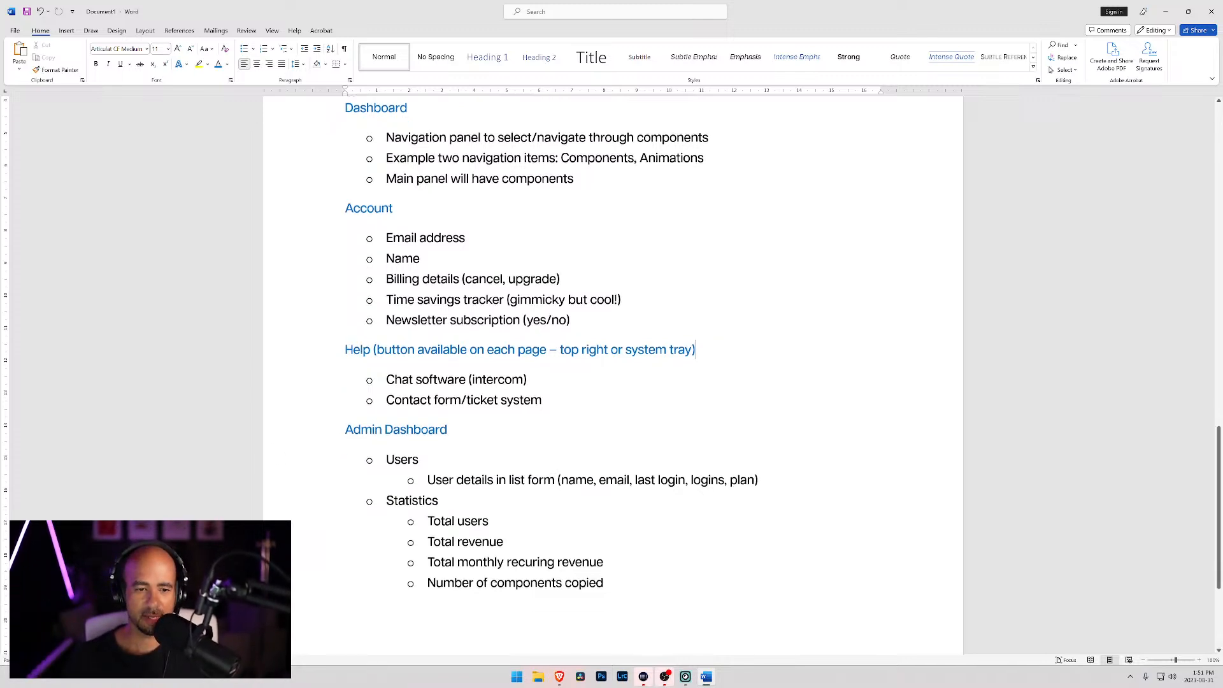
{"action": "scroll", "coordinate": [611, 376], "scroll_direction": "up", "scroll_amount": 5}
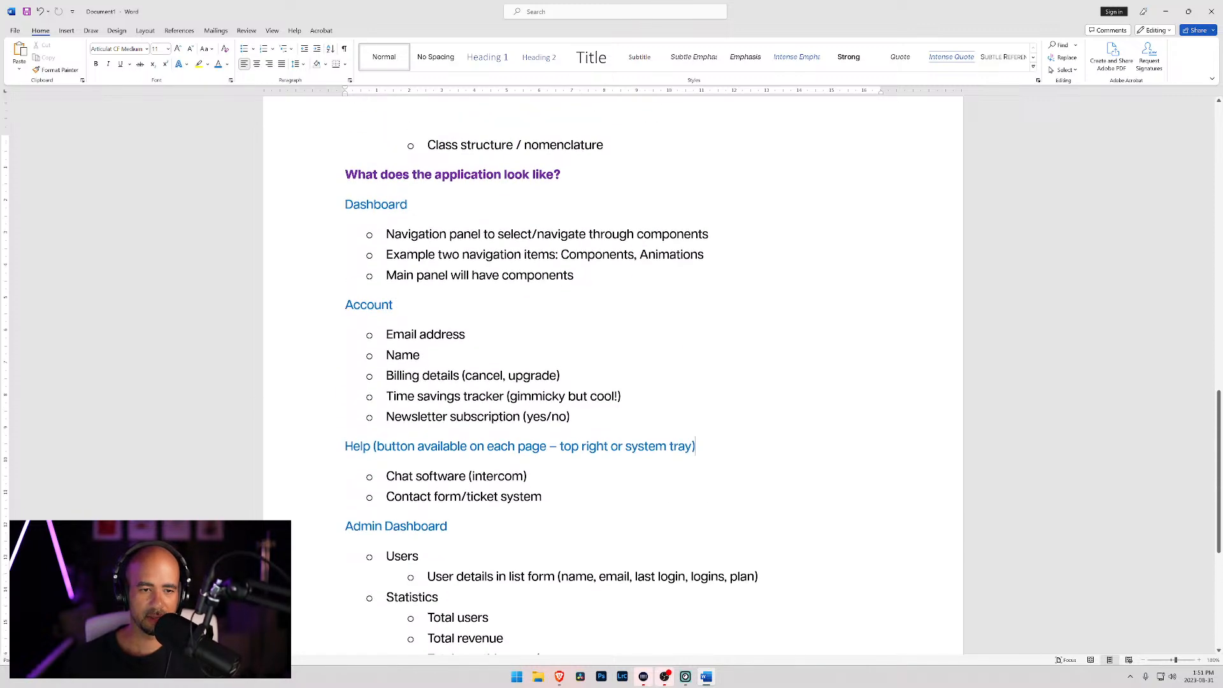
{"action": "scroll", "coordinate": [611, 376], "scroll_direction": "up", "scroll_amount": 15}
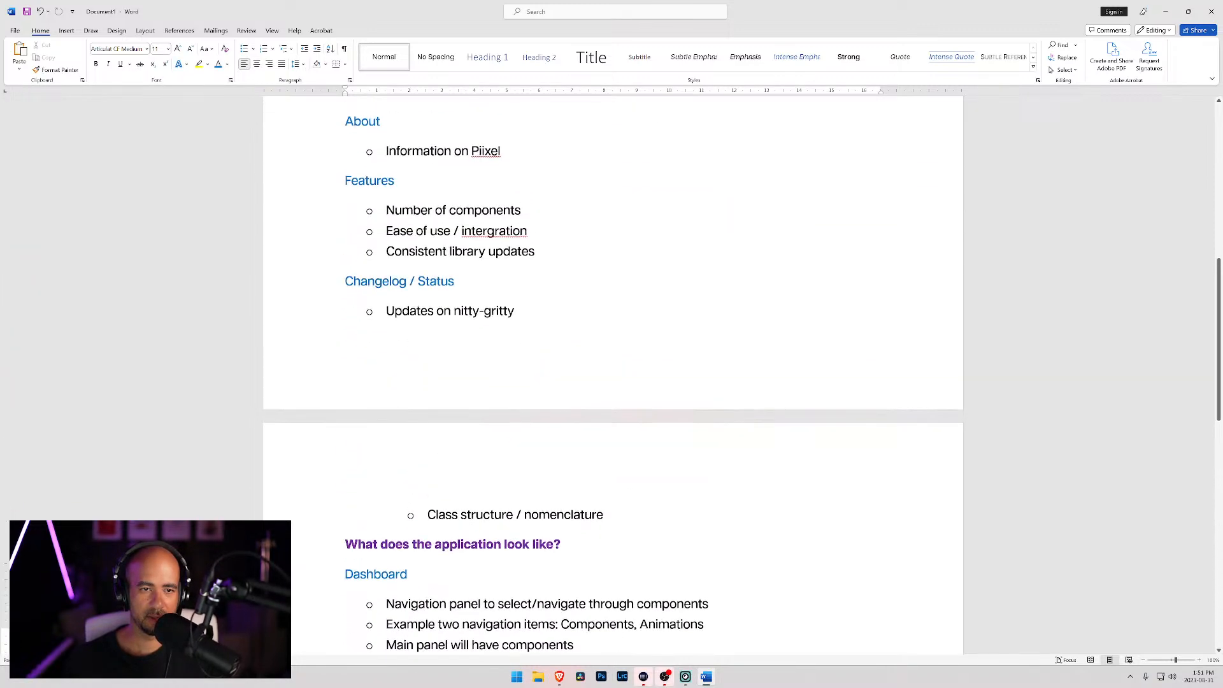
{"action": "scroll", "coordinate": [611, 376], "scroll_direction": "down", "scroll_amount": 1}
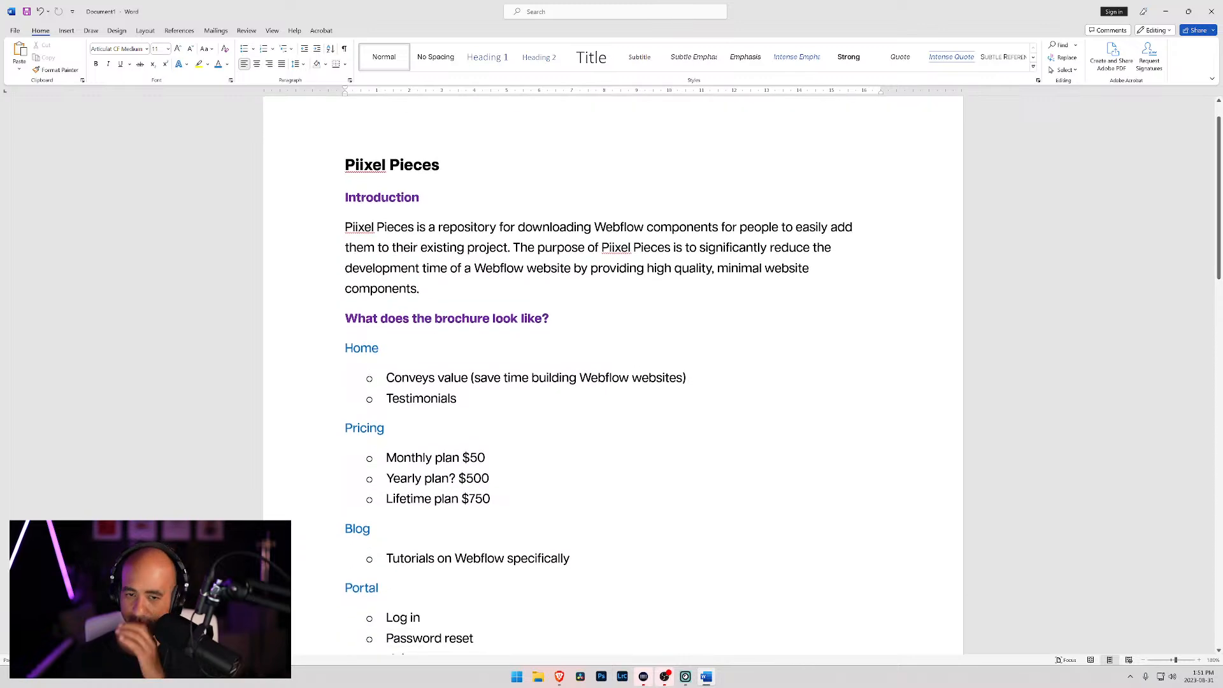
{"action": "scroll", "coordinate": [611, 376], "scroll_direction": "down", "scroll_amount": 8}
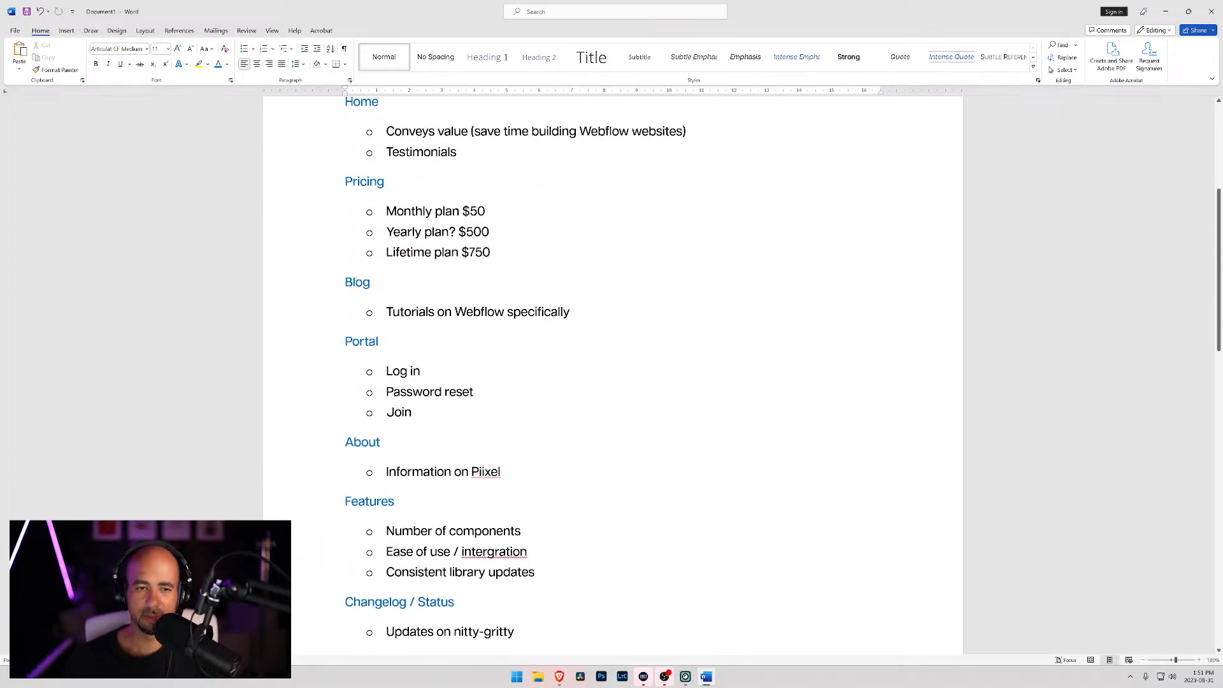
{"action": "scroll", "coordinate": [611, 376], "scroll_direction": "up", "scroll_amount": 5}
{"action": "scroll", "coordinate": [611, 376], "scroll_direction": "down", "scroll_amount": 14}
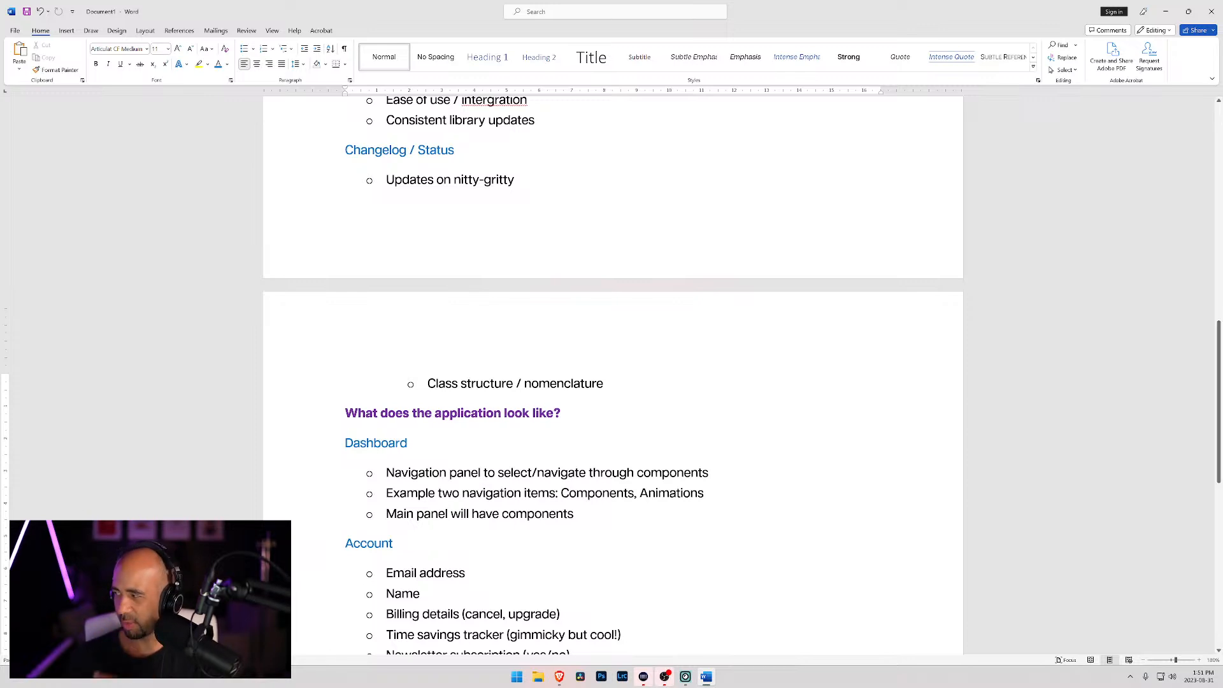
Save the document on this PC under the name "Piixel Pieces Website Information Architecture".
{"action": "mouse_move", "coordinate": [561, 679]}
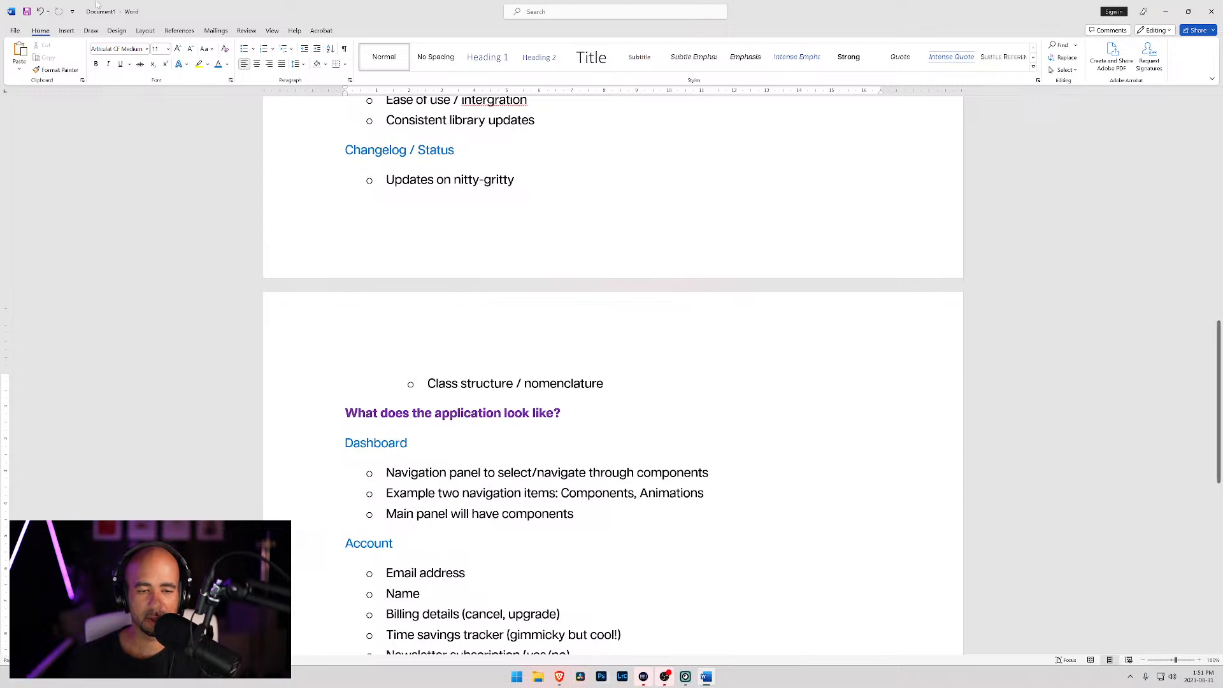
{"action": "key", "text": "ctrl+s"}
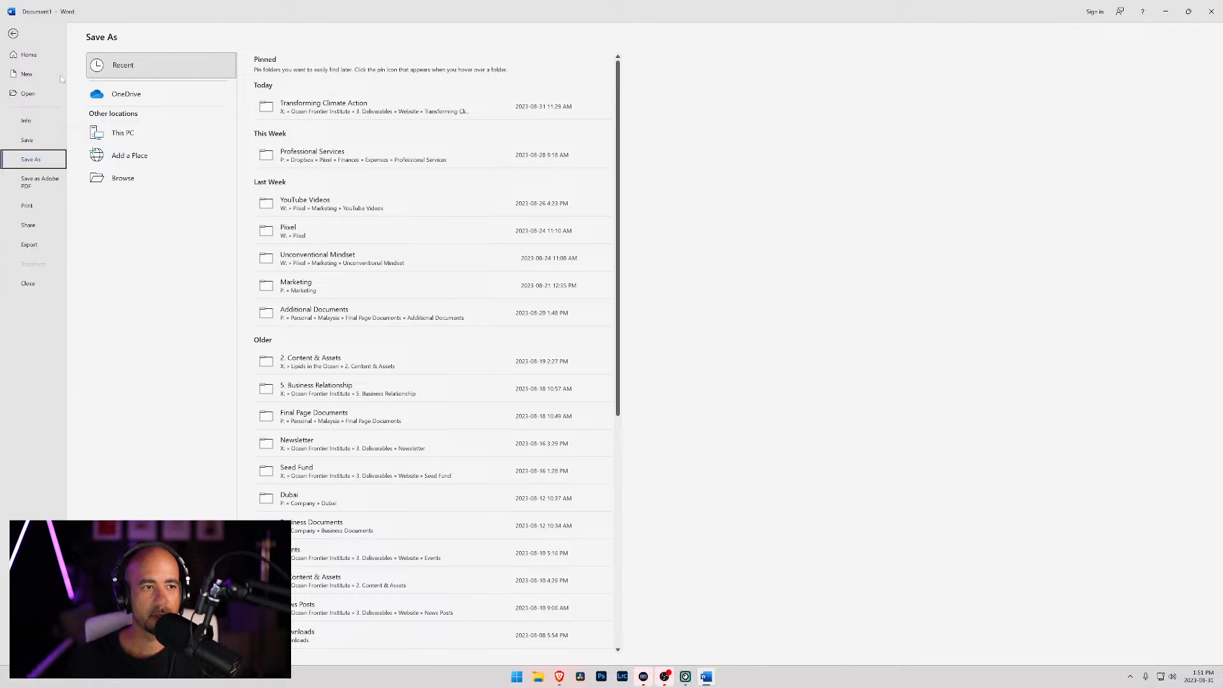
{"action": "left_click", "coordinate": [121, 177]}
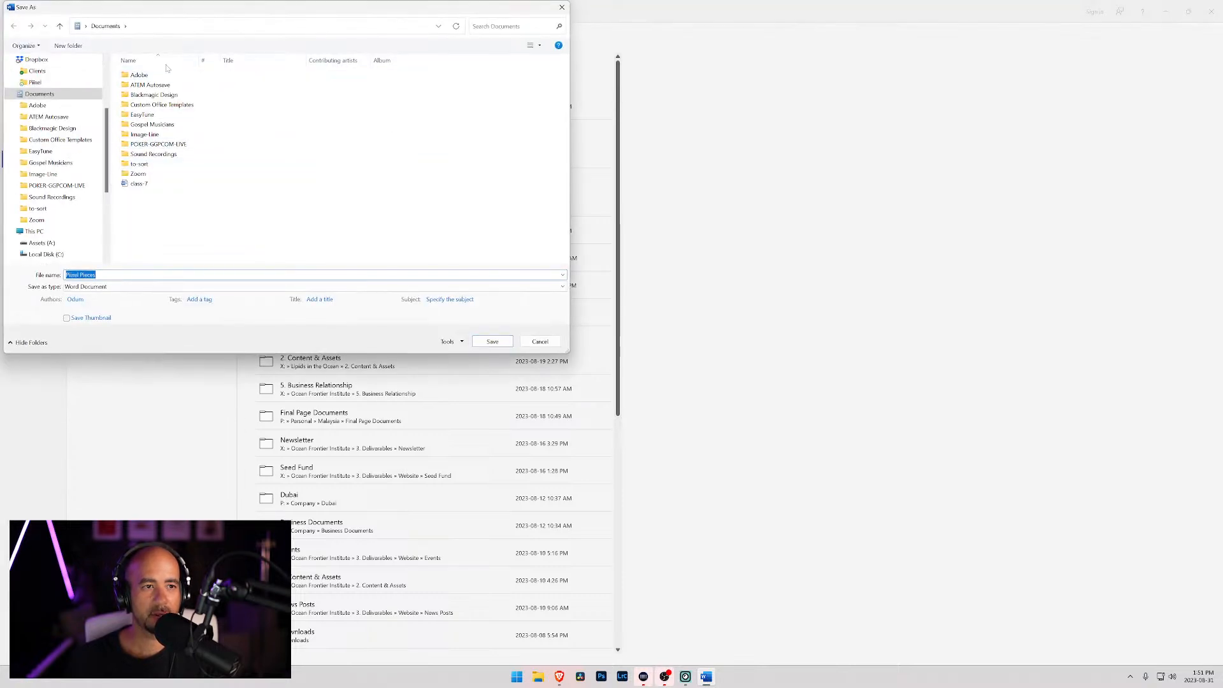
{"action": "left_click", "coordinate": [36, 219]}
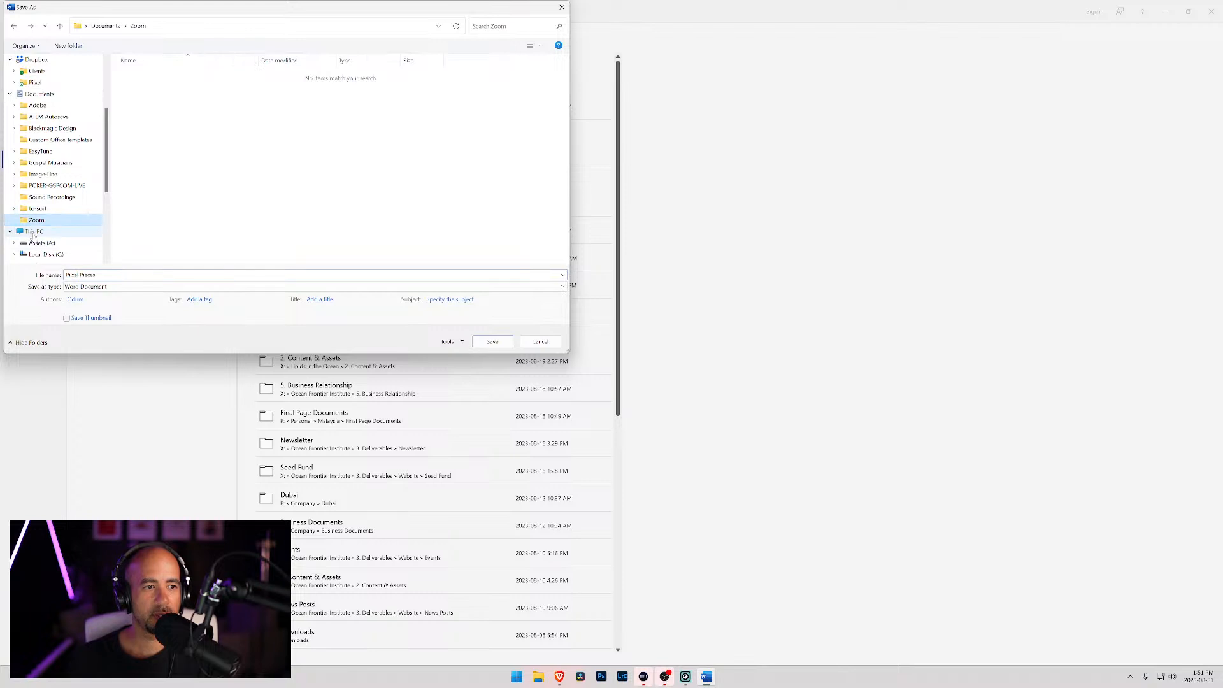
{"action": "left_click", "coordinate": [34, 232]}
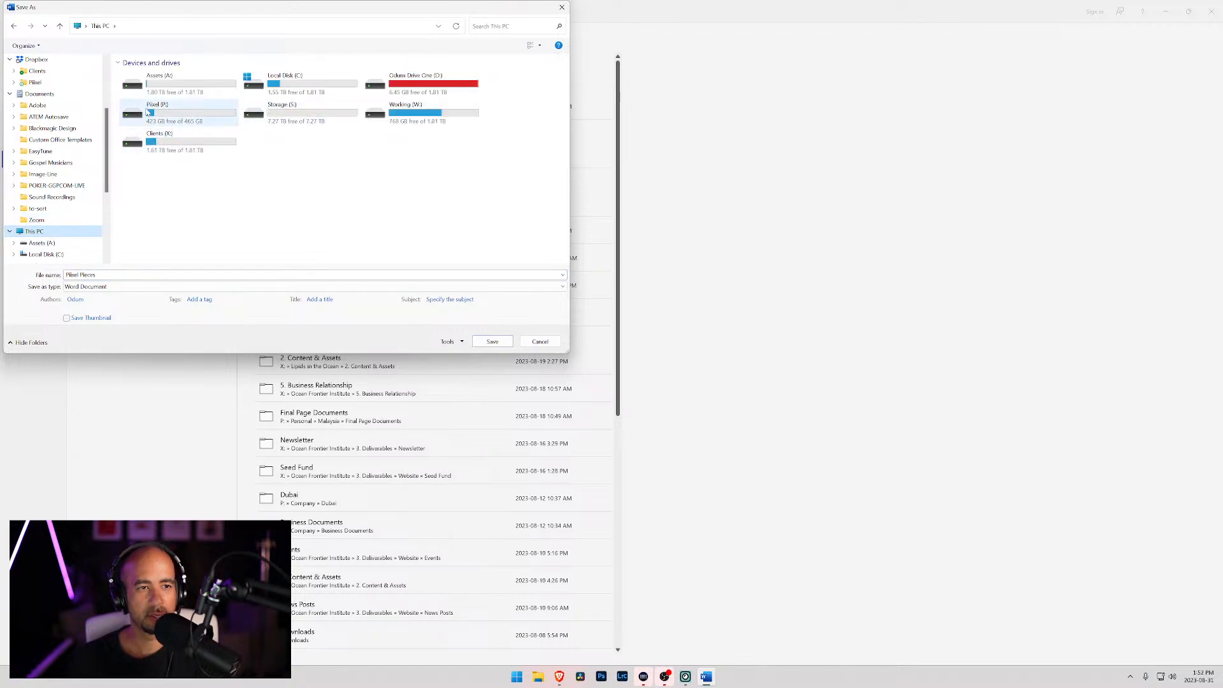
{"action": "left_click_drag", "start_coordinate": [185, 1], "coordinate": [1222, 153]}
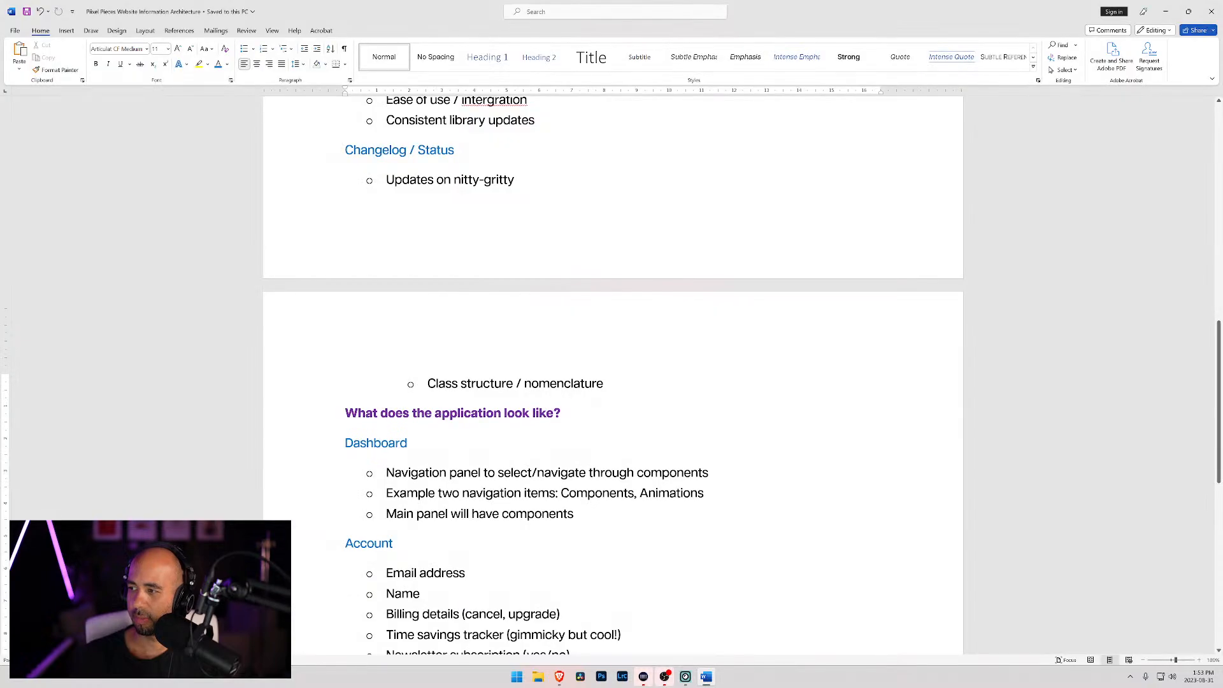
Switch to the Launch Piixel Pieces project in Asana and complete the task "List each page that is going to be required in the application and brochure".
{"action": "scroll", "coordinate": [613, 376], "scroll_direction": "down", "scroll_amount": 4}
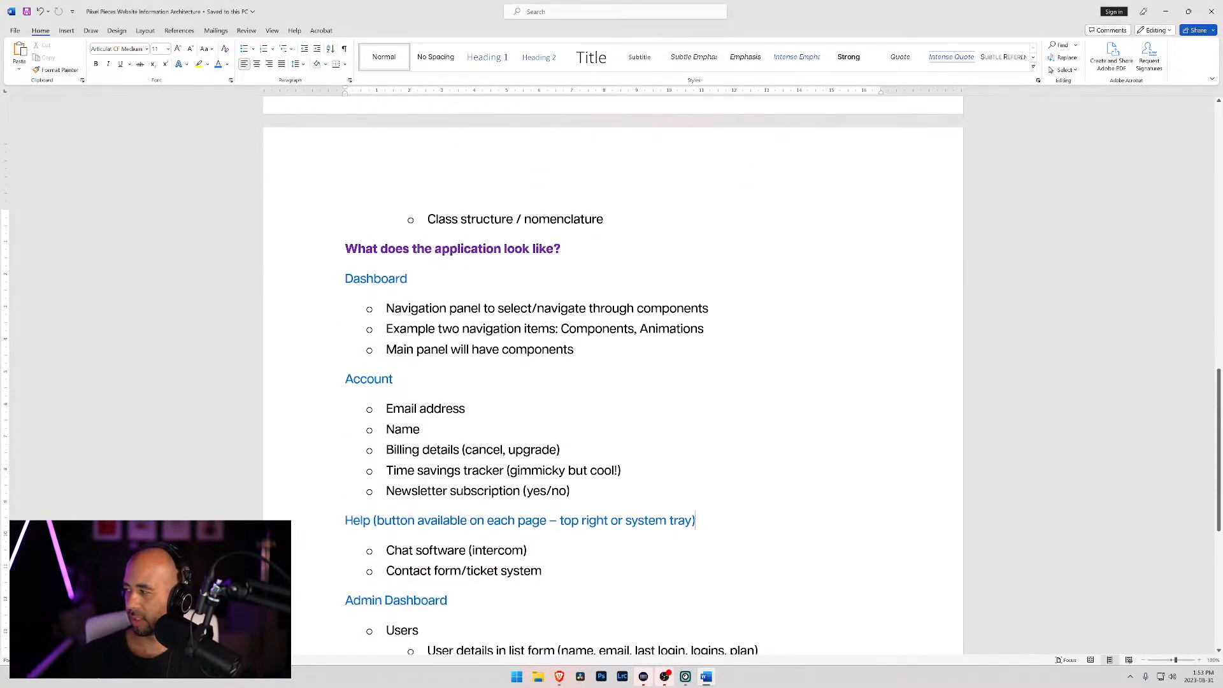
{"action": "scroll", "coordinate": [612, 376], "scroll_direction": "down", "scroll_amount": 2}
{"action": "scroll", "coordinate": [613, 376], "scroll_direction": "up", "scroll_amount": 5}
{"action": "scroll", "coordinate": [613, 375], "scroll_direction": "down", "scroll_amount": 3}
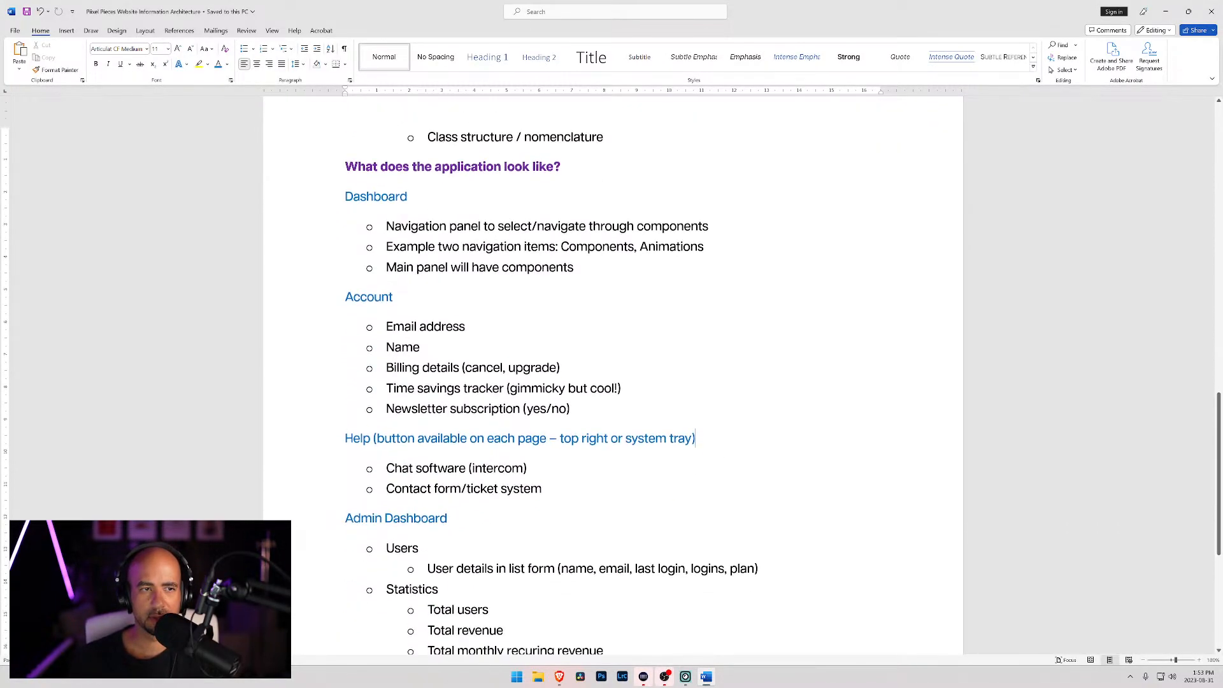
{"action": "left_click", "coordinate": [559, 677]}
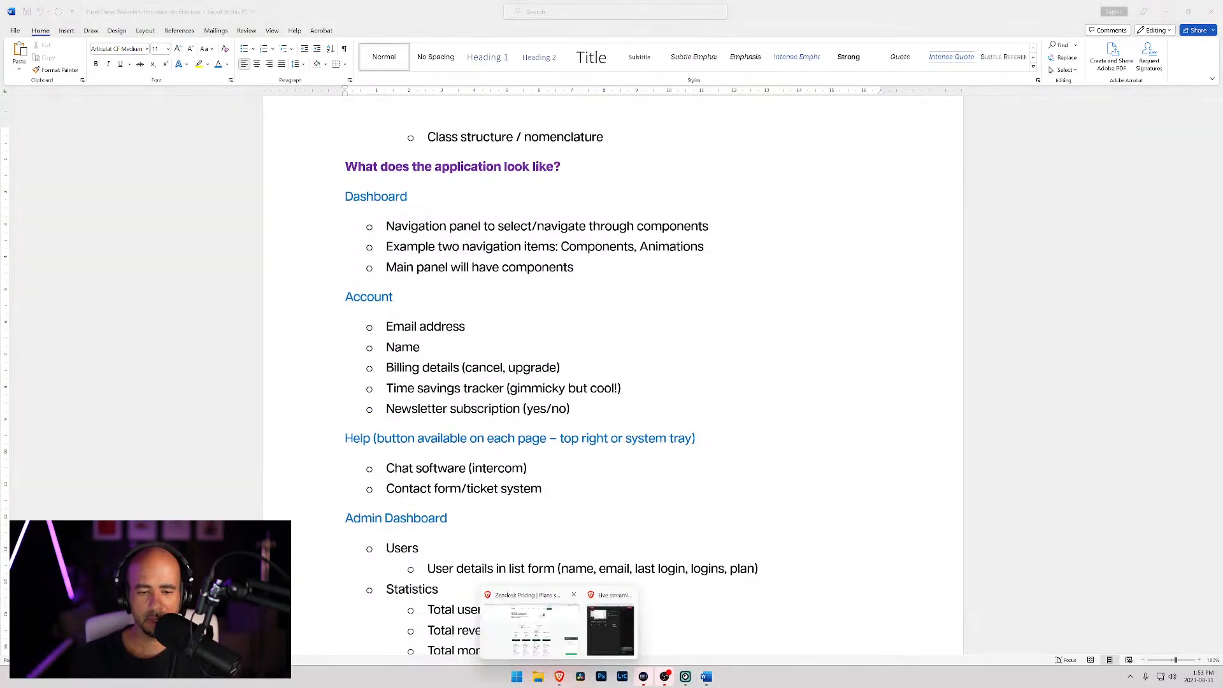
{"action": "left_click", "coordinate": [522, 619]}
{"action": "left_click", "coordinate": [60, 7]}
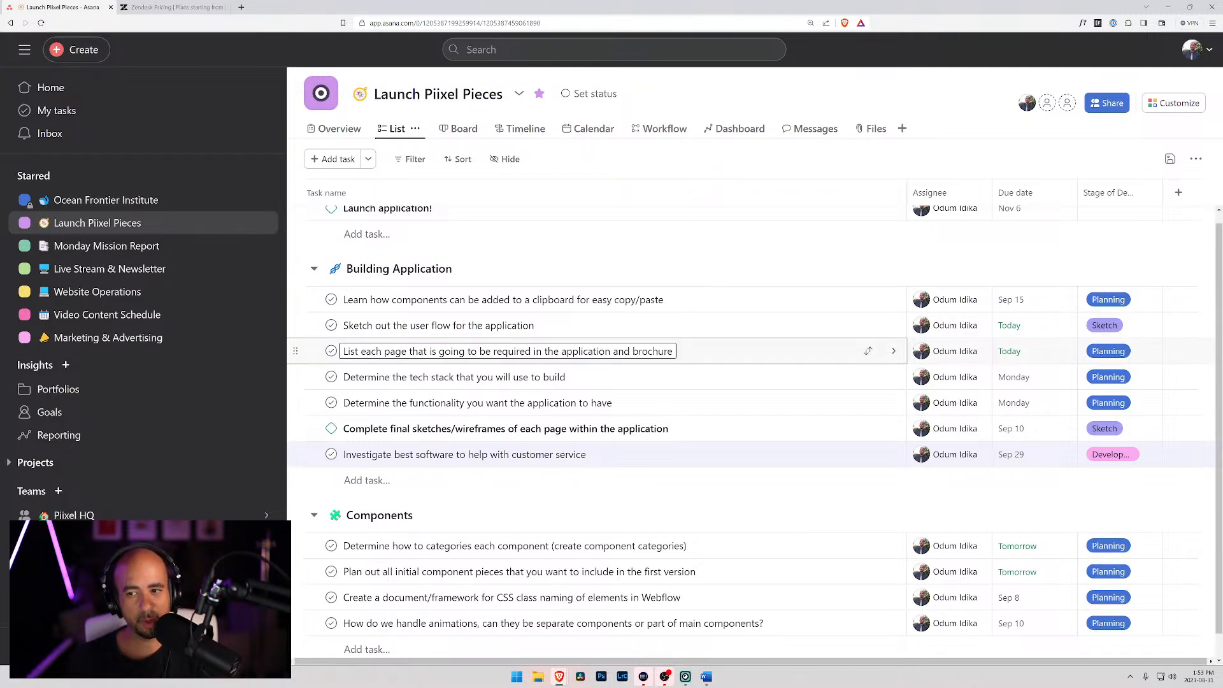
{"action": "left_click", "coordinate": [331, 352]}
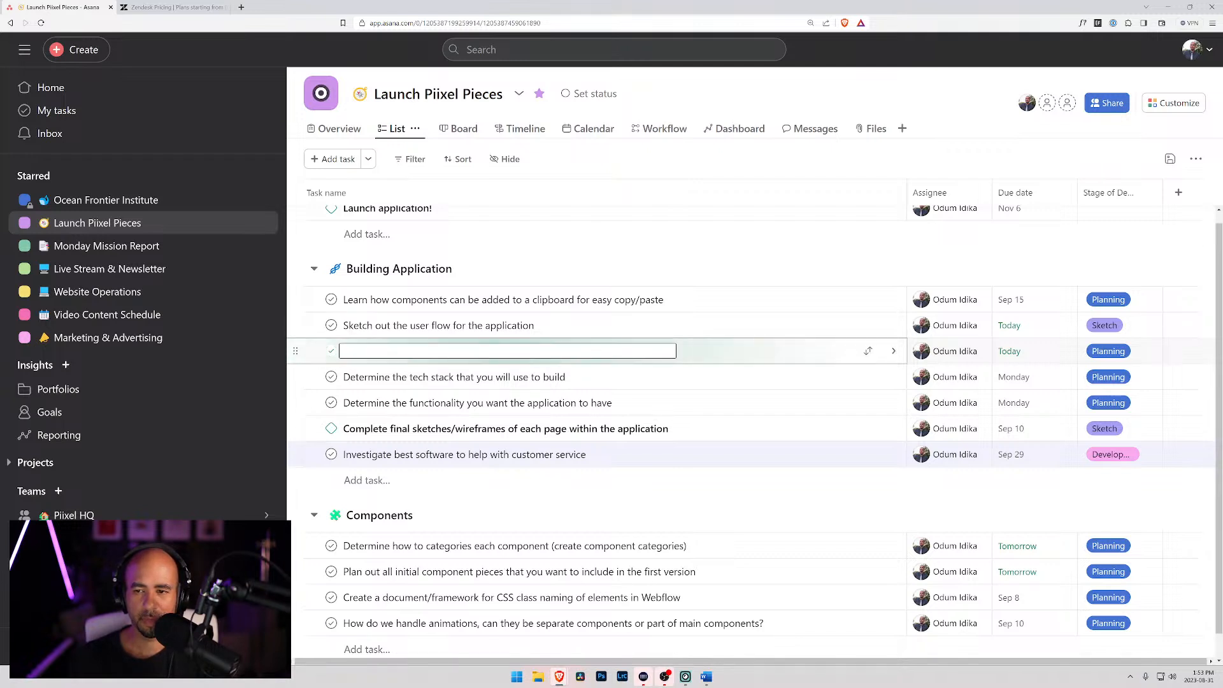
Switch to Photoshop and create a new document from the recent 1920 x 1080 px, 72 ppi preset with a white background.
{"action": "left_click", "coordinate": [489, 325]}
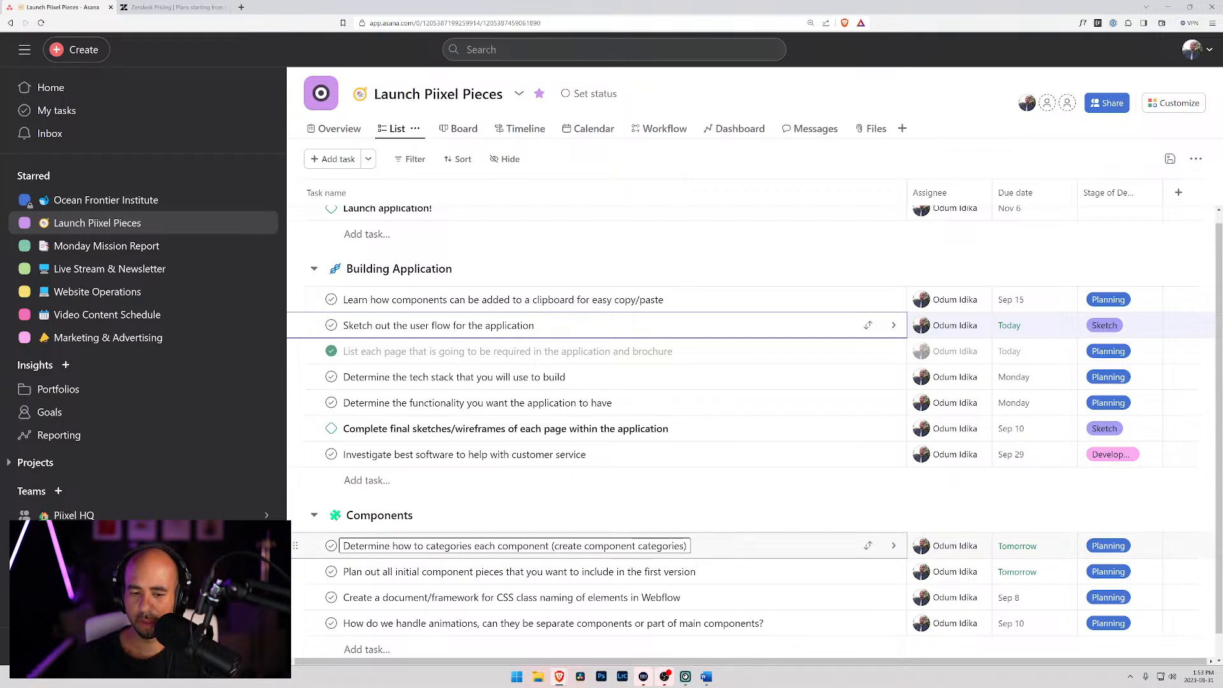
{"action": "left_click", "coordinate": [601, 677]}
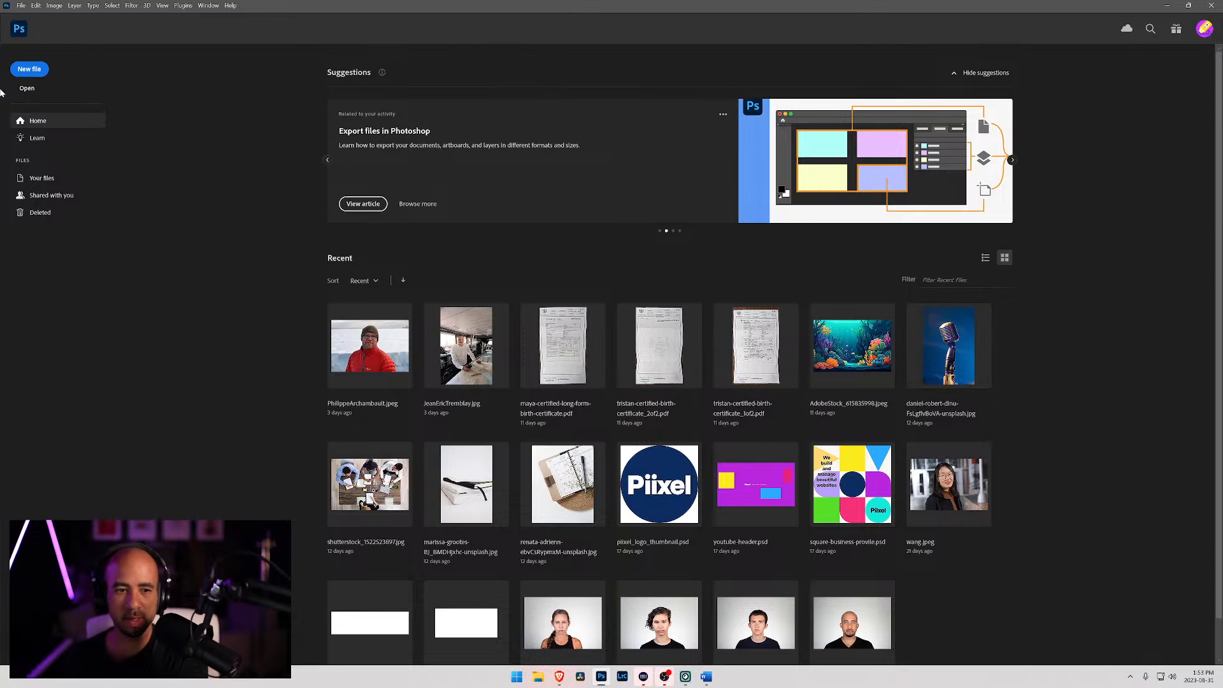
{"action": "left_click", "coordinate": [29, 69]}
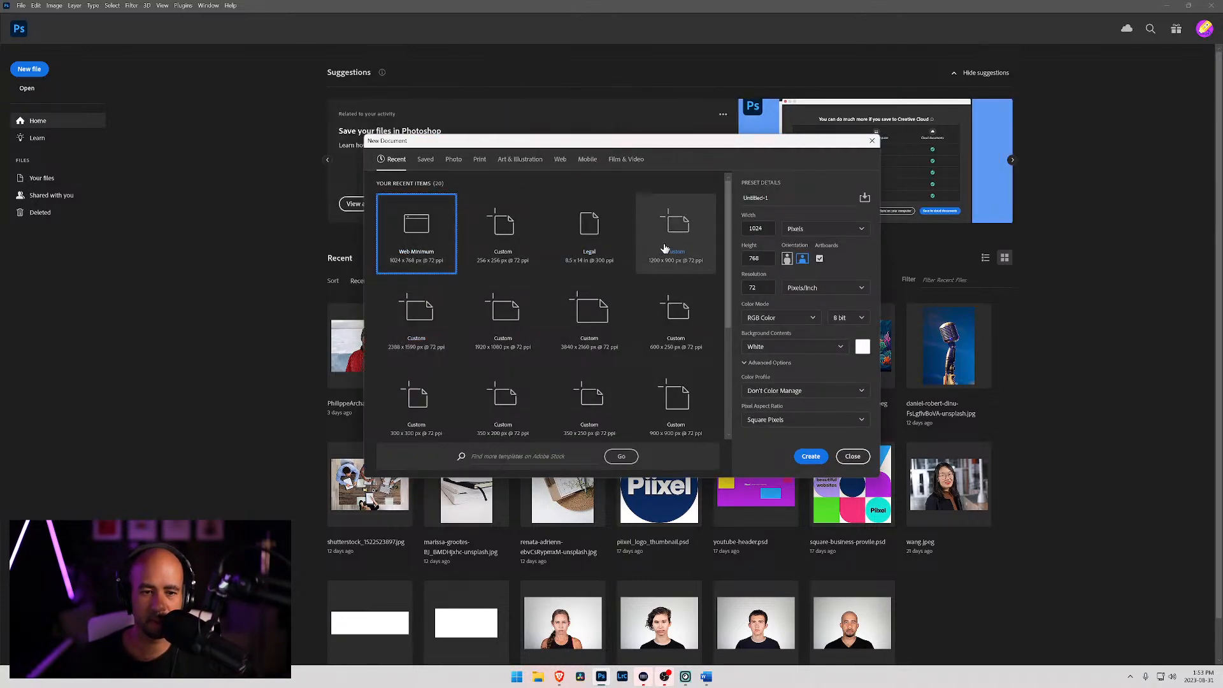
{"action": "scroll", "coordinate": [611, 328], "scroll_direction": "down", "scroll_amount": 1}
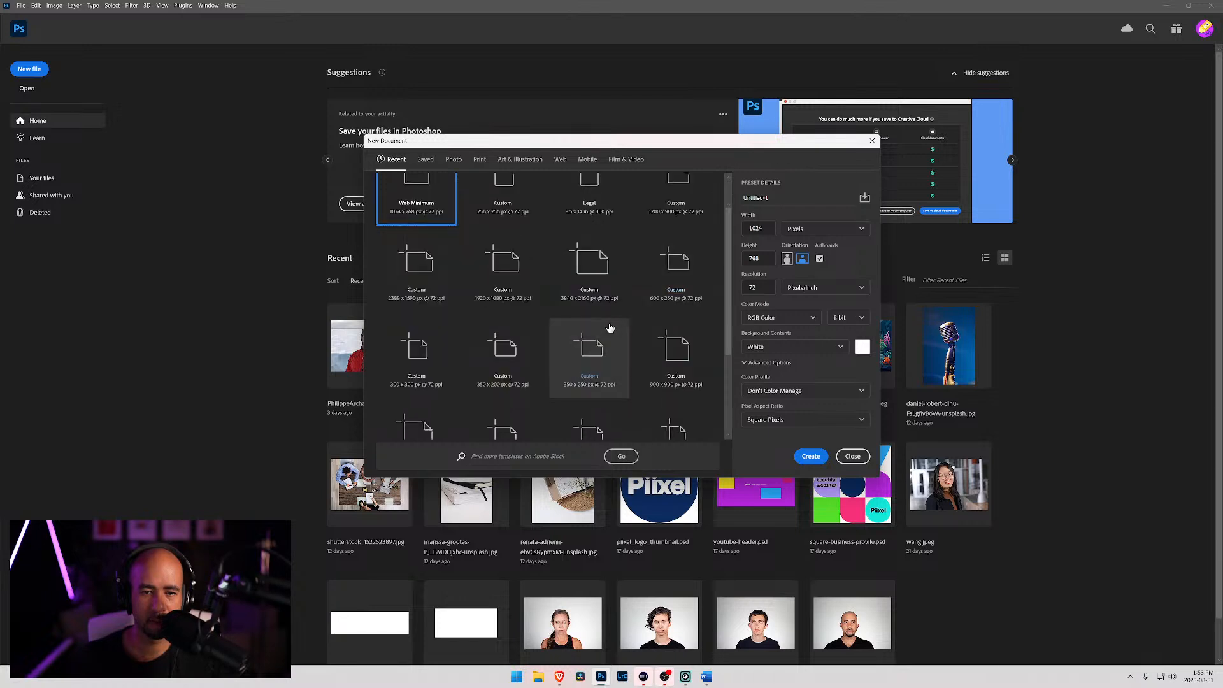
{"action": "left_click", "coordinate": [496, 280]}
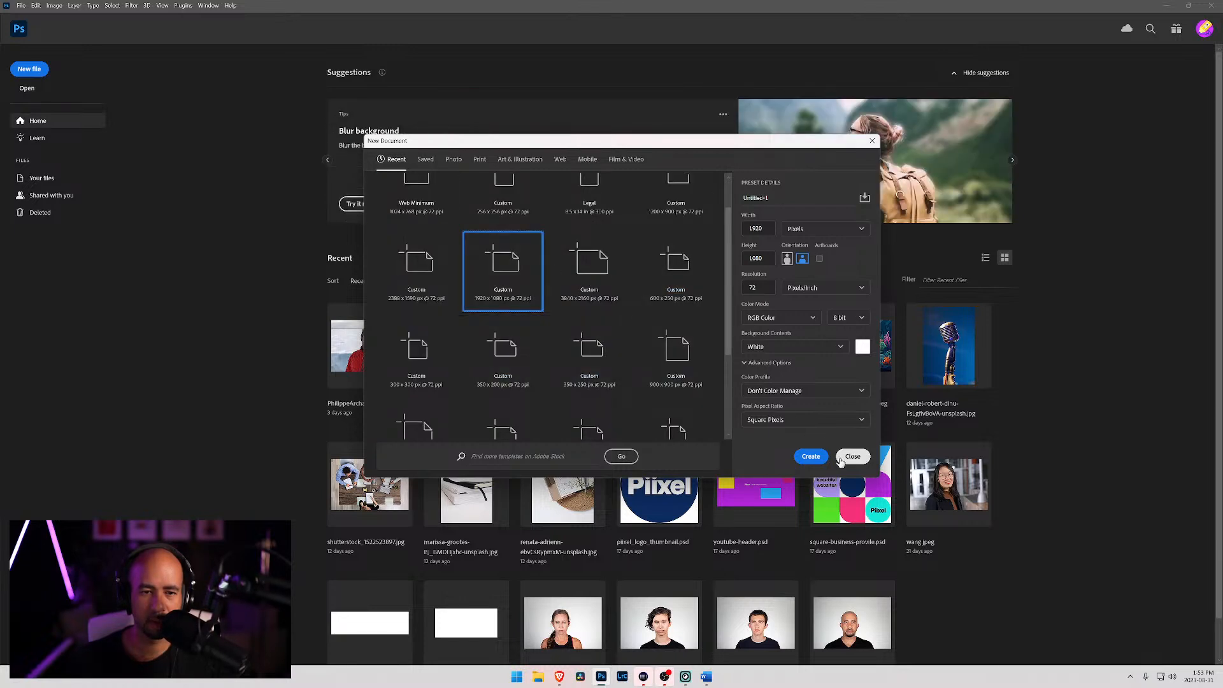
{"action": "left_click", "coordinate": [810, 456]}
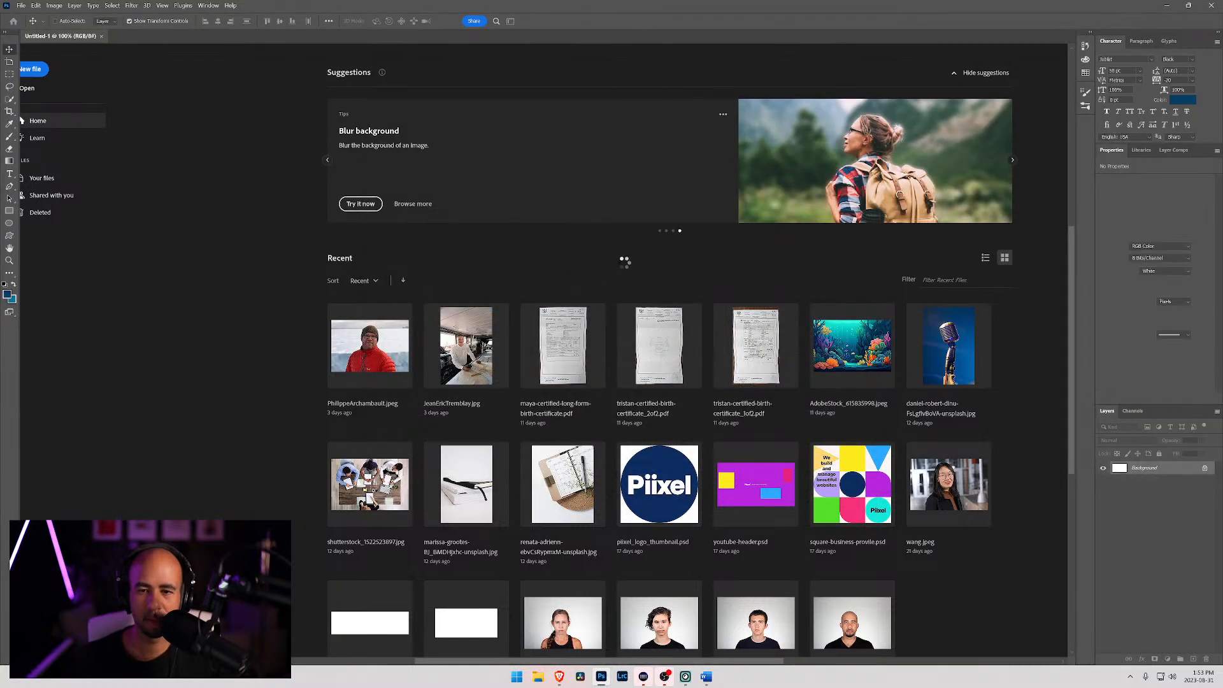
{"action": "scroll", "coordinate": [628, 250], "scroll_direction": "down", "scroll_amount": 2}
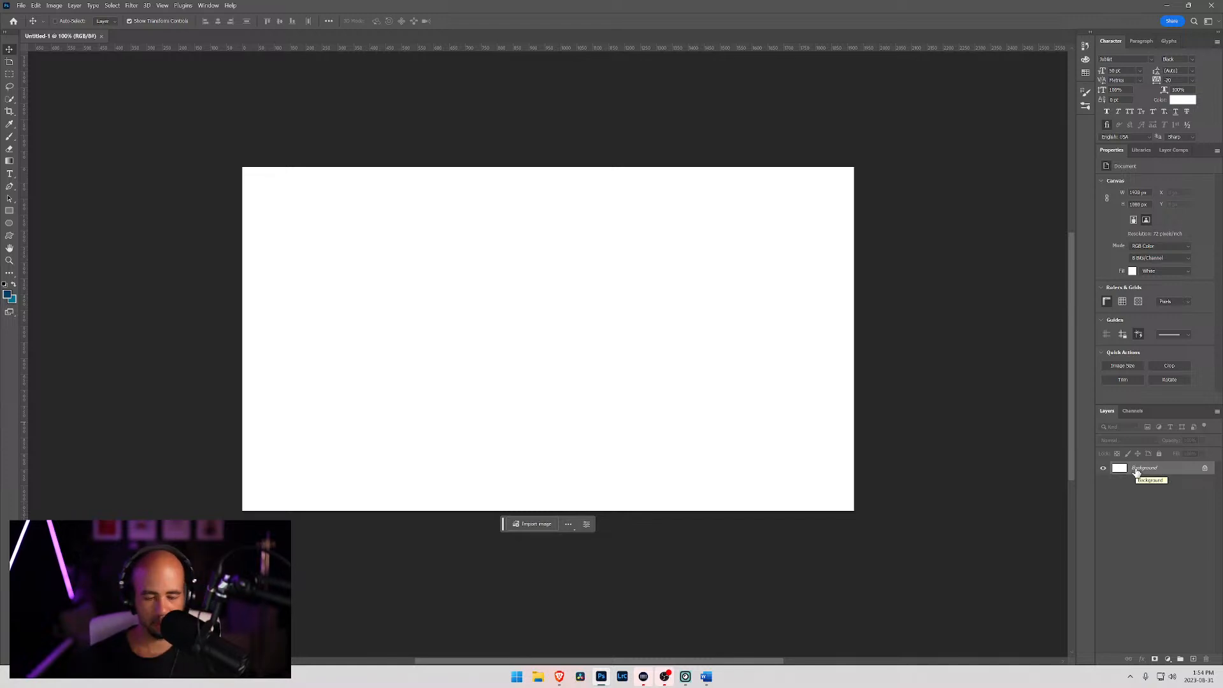
Check the drawing tablet's connection in the Windows Bluetooth device settings and close them.
{"action": "key", "text": "ctrl+o"}
{"action": "key", "text": "super"}
{"action": "type", "text": "blue"}
{"action": "key", "text": "Return"}
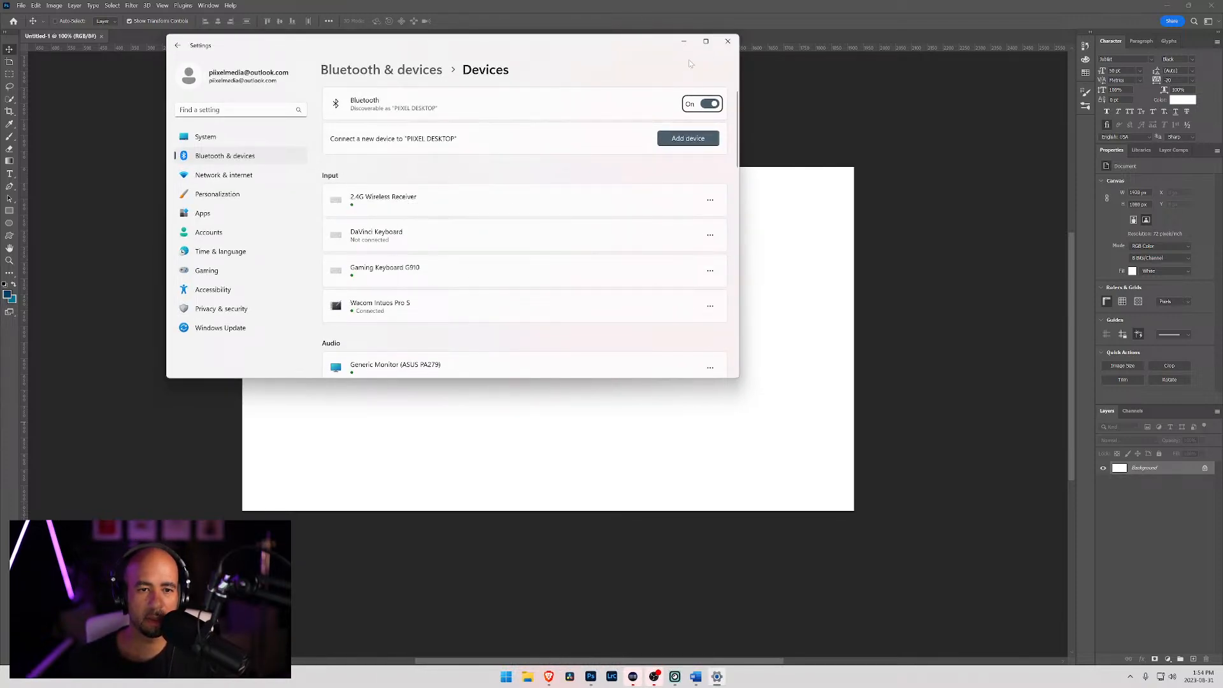
{"action": "left_click", "coordinate": [728, 40]}
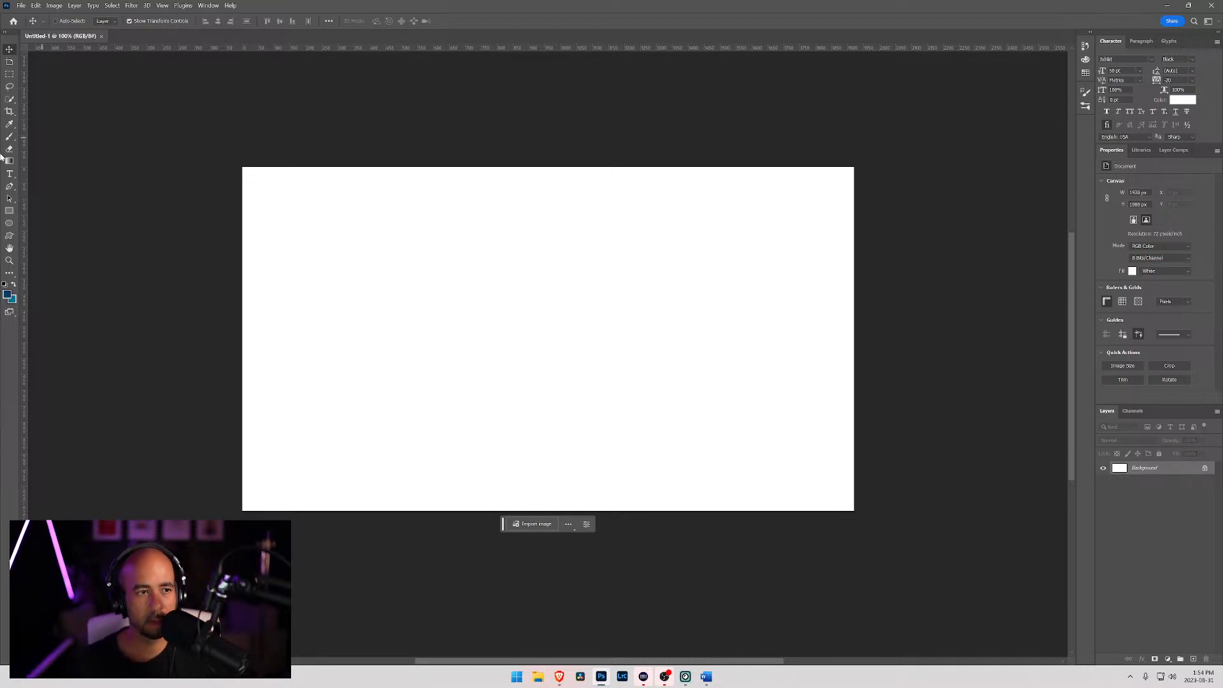
Set the foreground colour to black (#000000) and add a new layer above the background.
{"action": "left_click", "coordinate": [9, 294]}
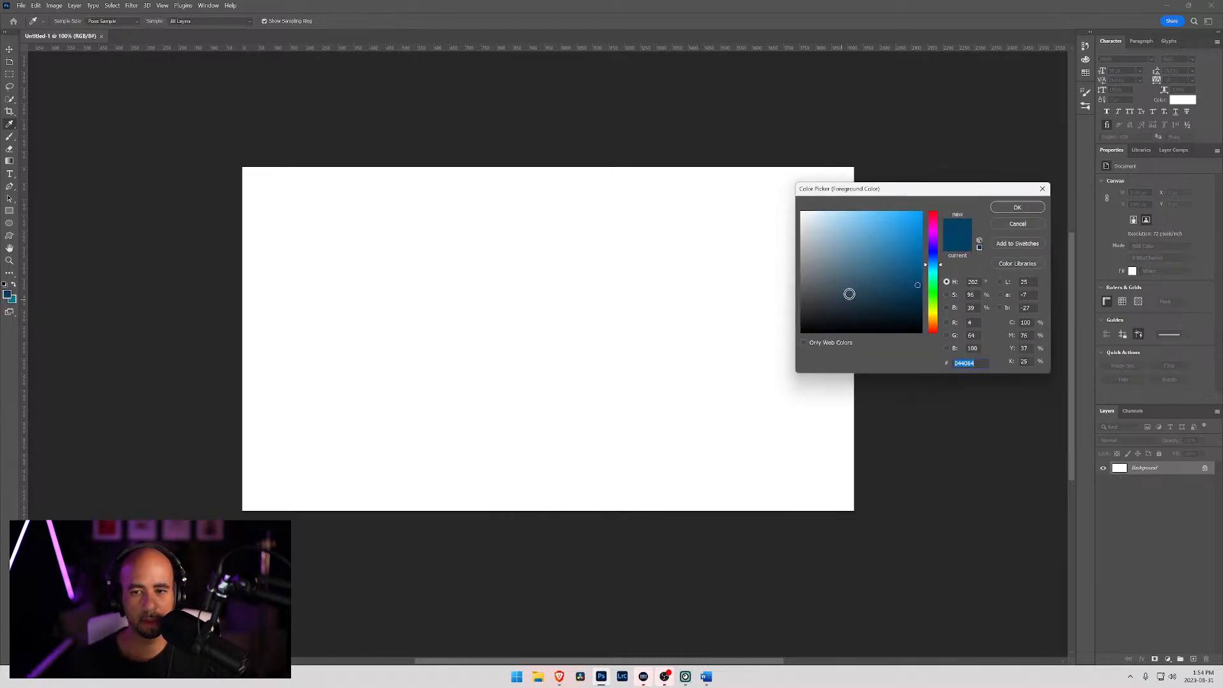
{"action": "type", "text": "000000"}
{"action": "left_click", "coordinate": [1017, 207]}
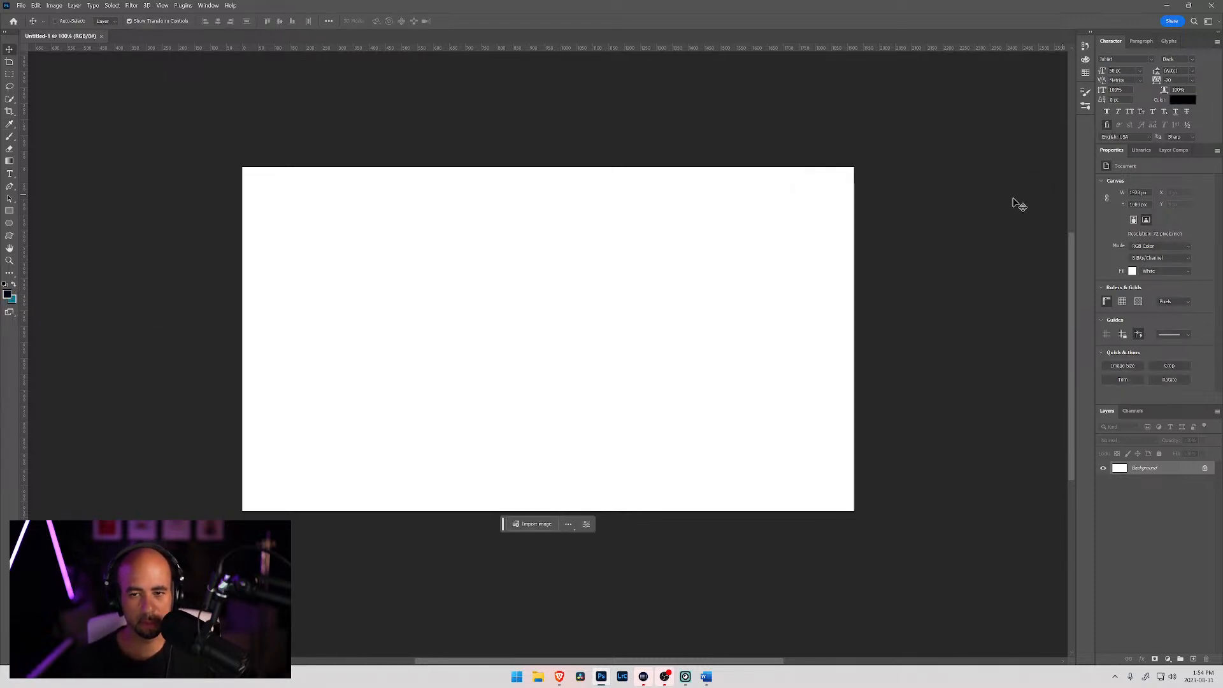
{"action": "left_click_drag", "start_coordinate": [628, 248], "coordinate": [579, 278]}
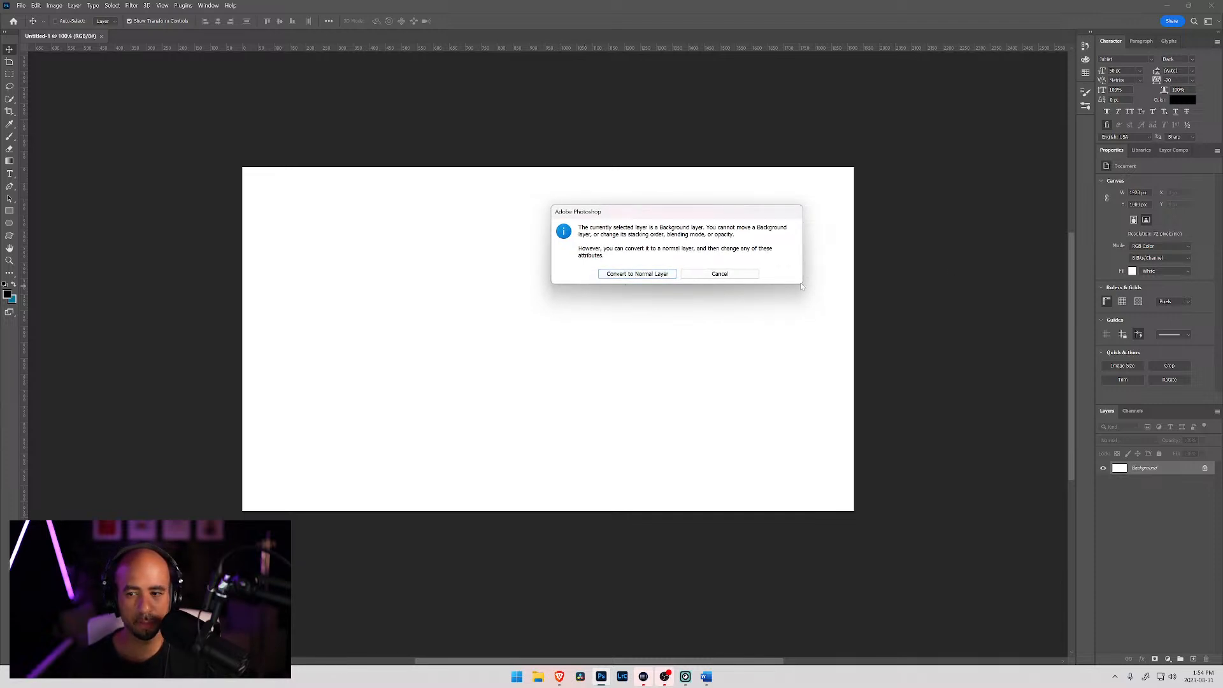
{"action": "left_click", "coordinate": [719, 273]}
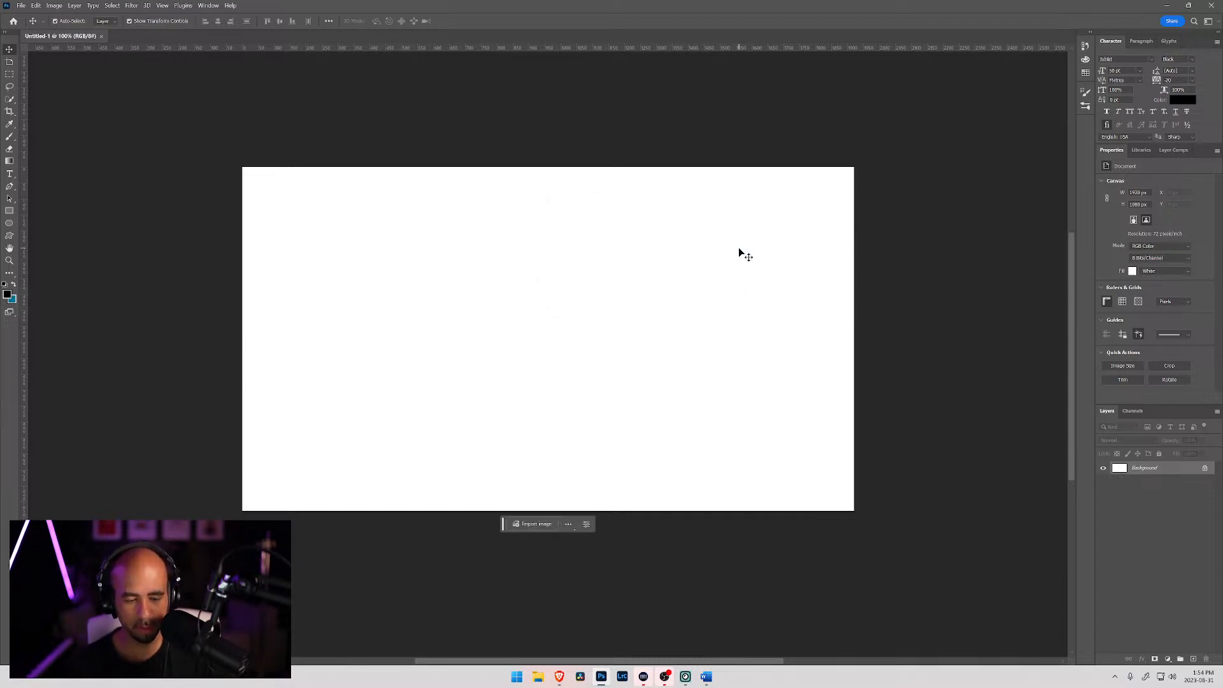
{"action": "key", "text": "ctrl+shift+n"}
{"action": "key", "text": "Return"}
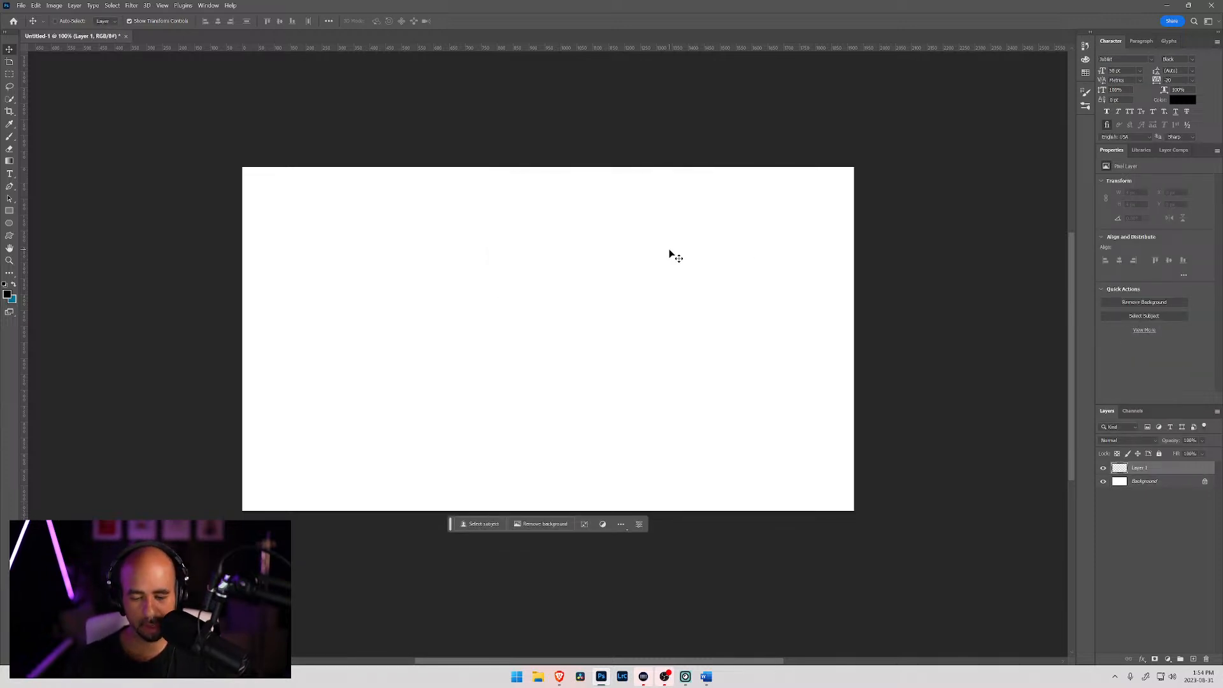
Resize the image to 1600 px wide and 4320 px high with the aspect ratio unconstrained.
{"action": "key", "text": "ctrl+plus"}
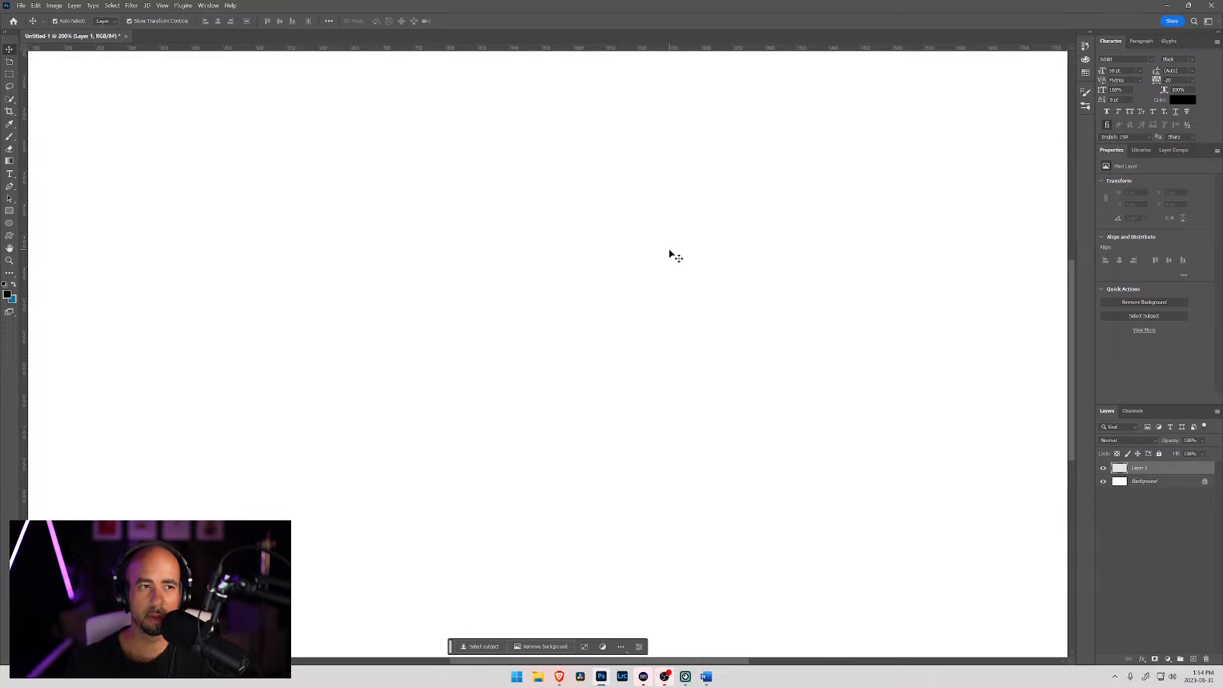
{"action": "scroll", "coordinate": [564, 290], "scroll_direction": "up", "scroll_amount": 2}
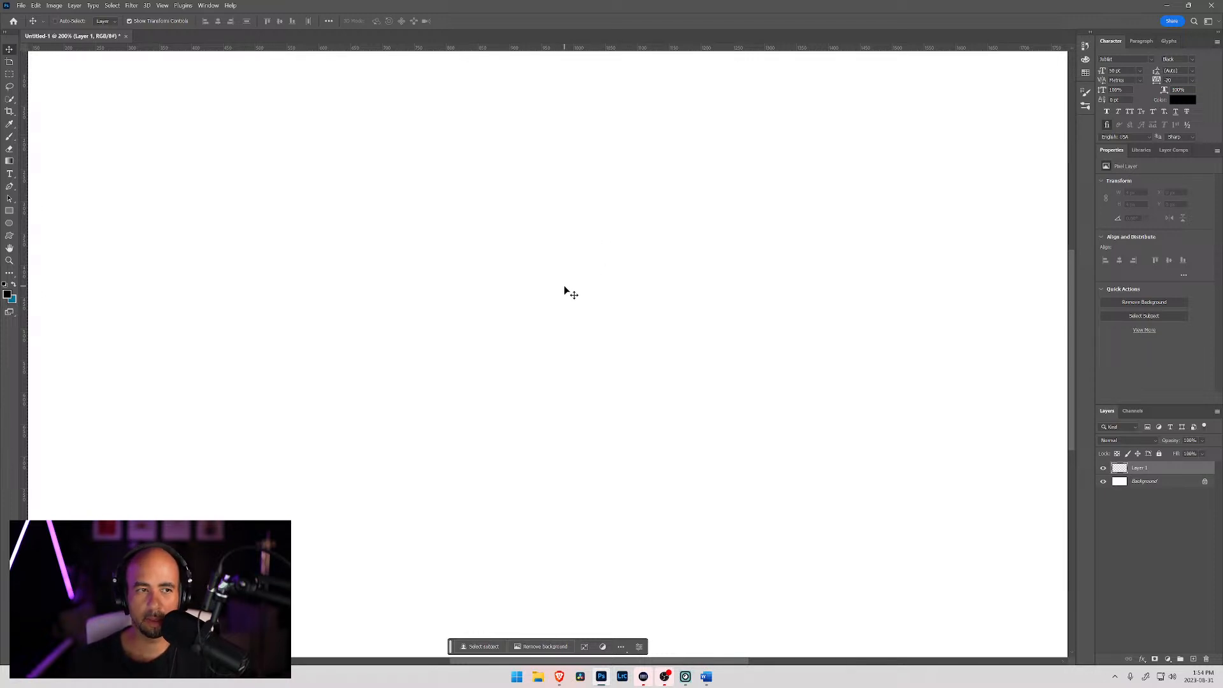
{"action": "scroll", "coordinate": [564, 287], "scroll_direction": "up", "scroll_amount": 1}
{"action": "key", "text": "ctrl+minus"}
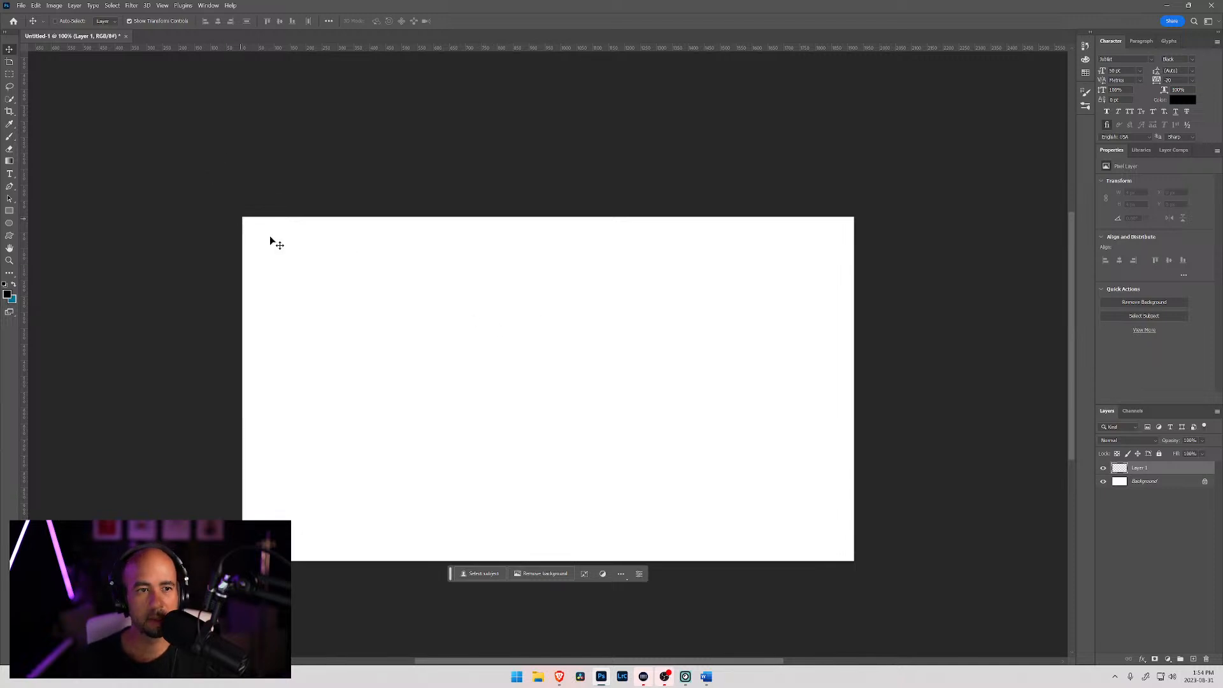
{"action": "key", "text": "ctrl+alt+i"}
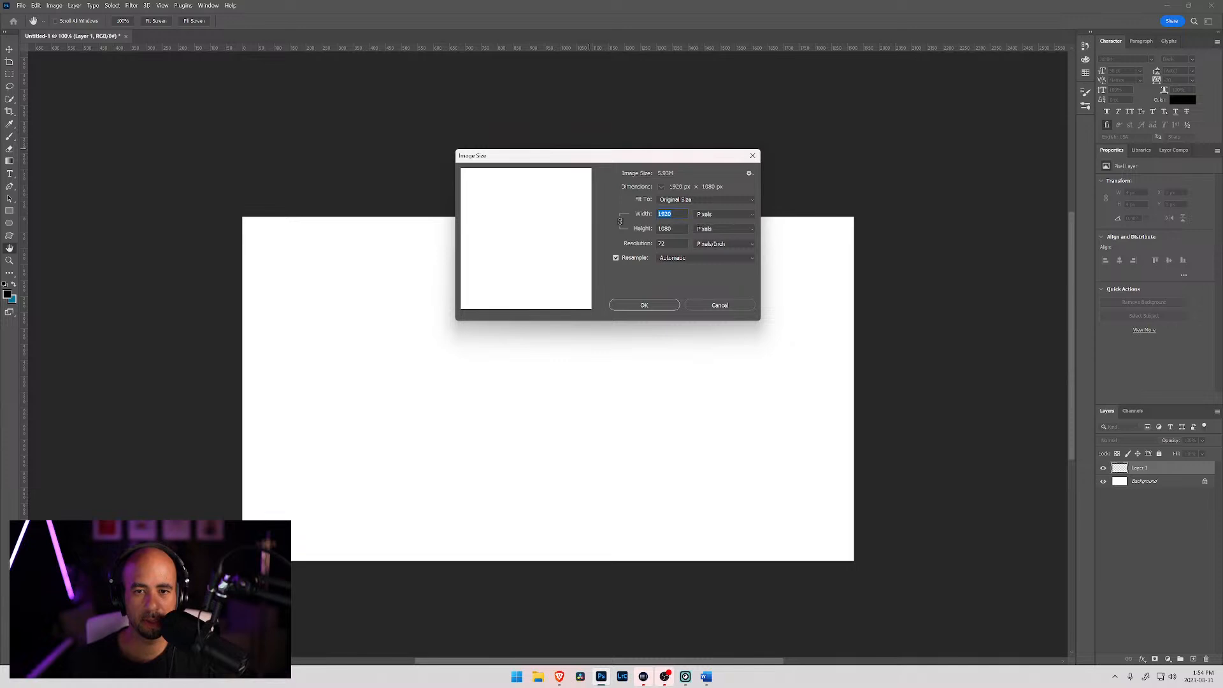
{"action": "key", "text": "Tab"}
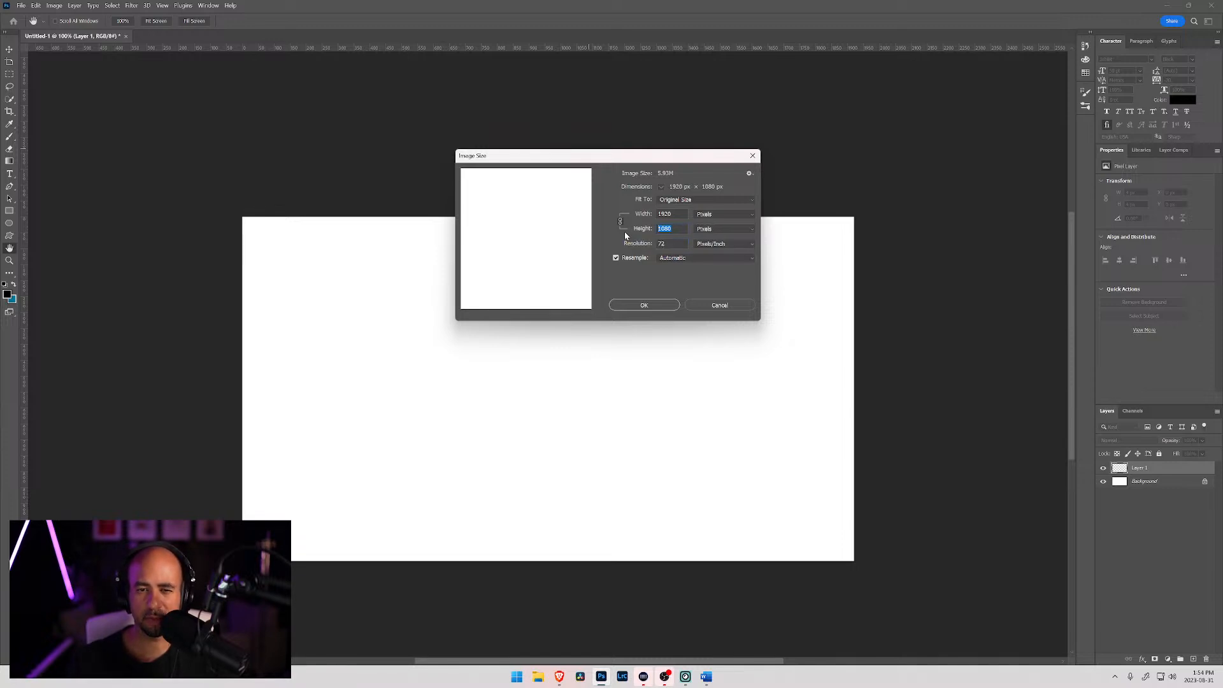
{"action": "type", "text": "4320"}
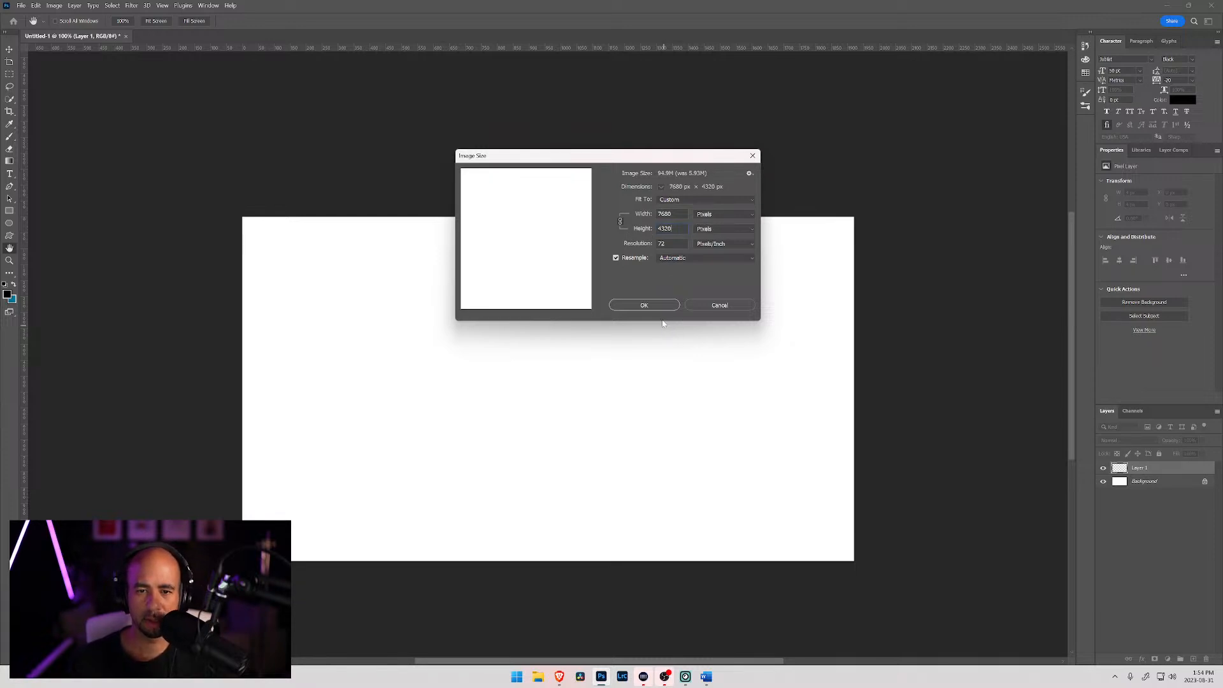
{"action": "left_click", "coordinate": [615, 223]}
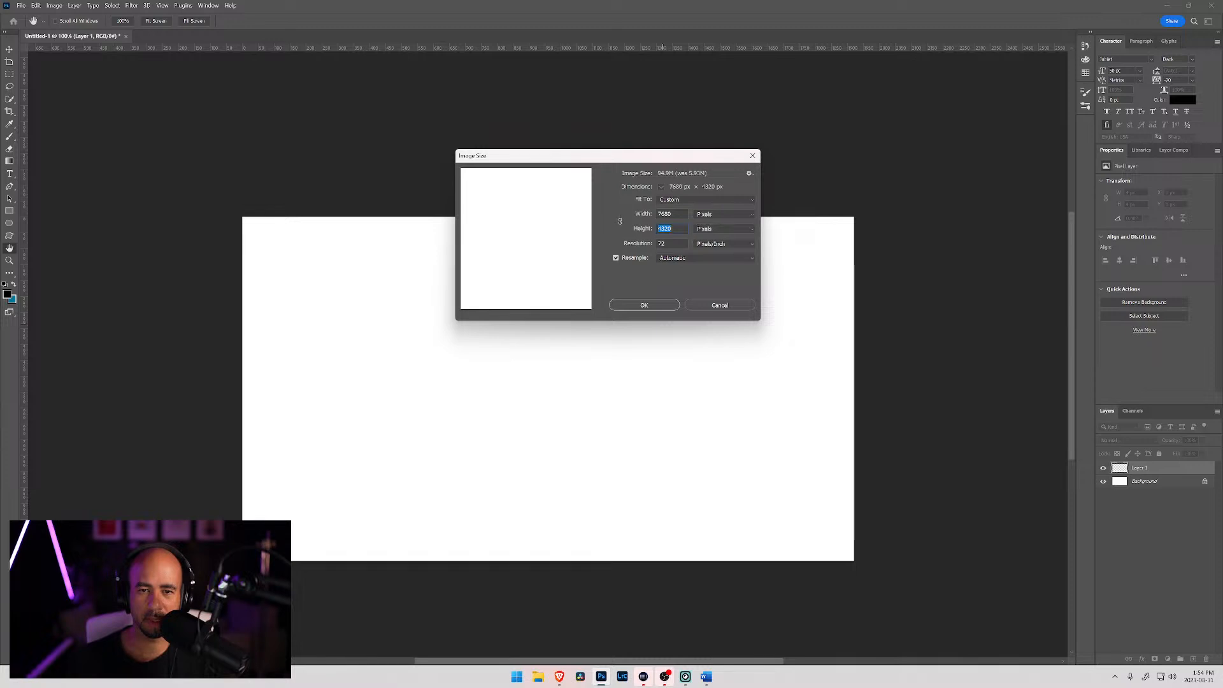
{"action": "key", "text": "shift+Tab"}
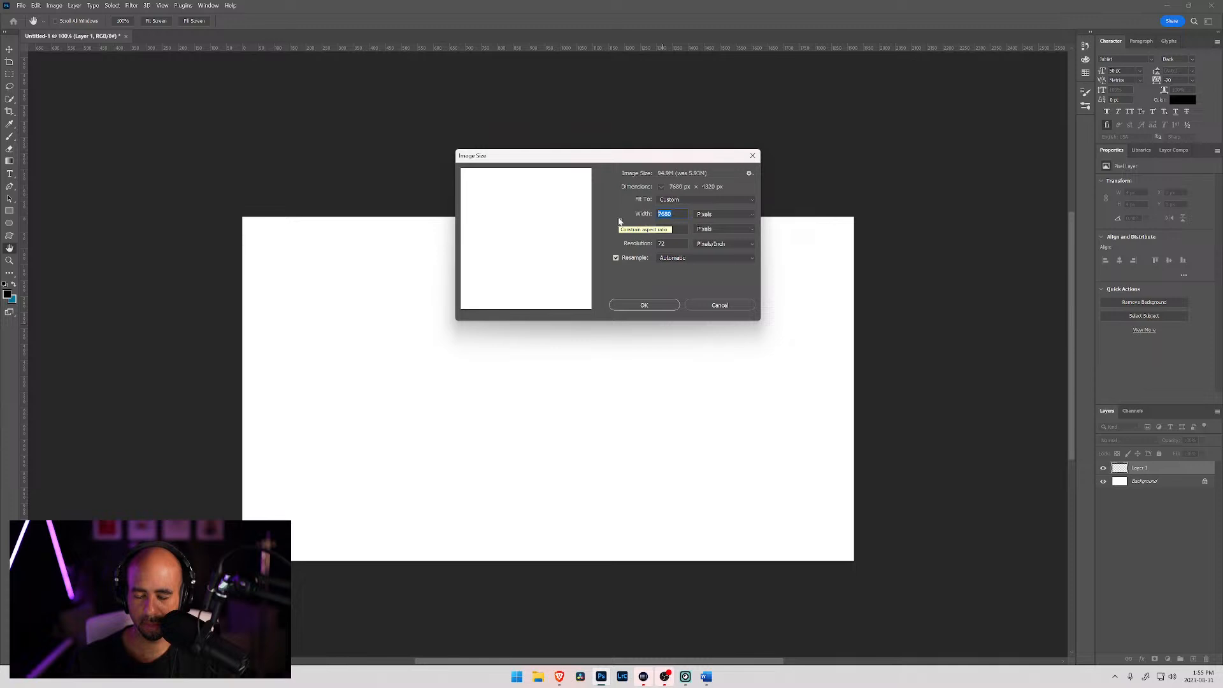
{"action": "type", "text": "1600"}
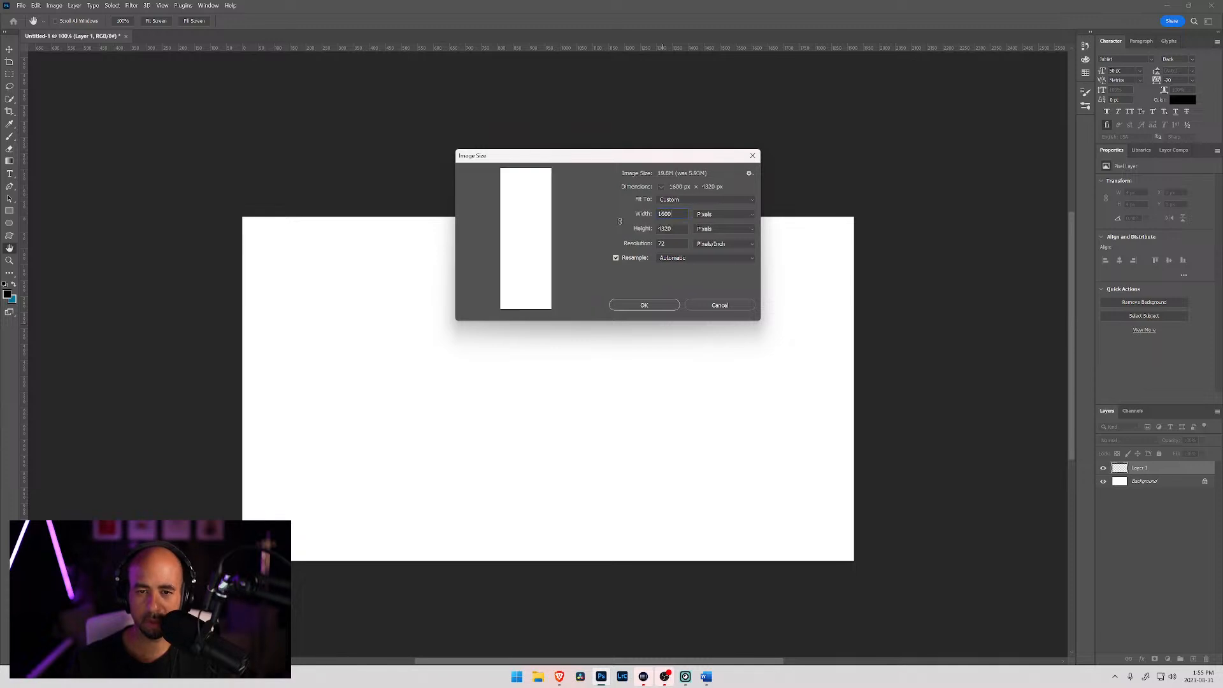
{"action": "left_click", "coordinate": [644, 305]}
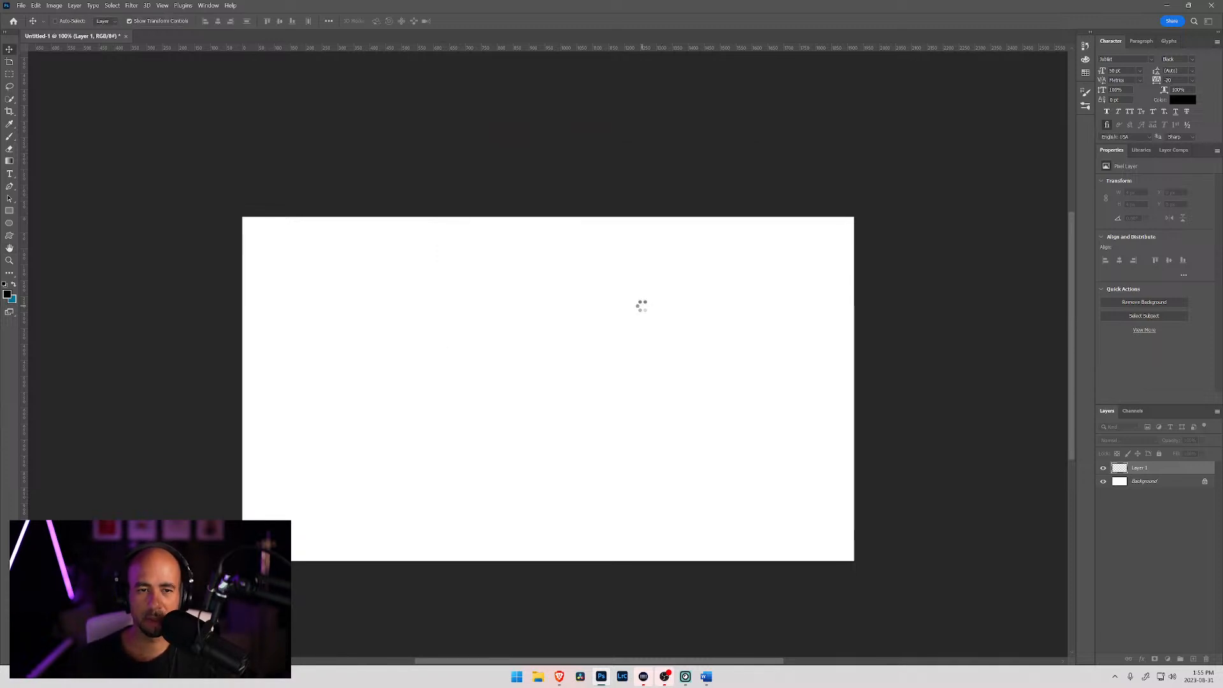
Set the Brush tool to 4 px size and 100% hardness, and try a test stroke on the canvas.
{"action": "key", "text": "ctrl+plus"}
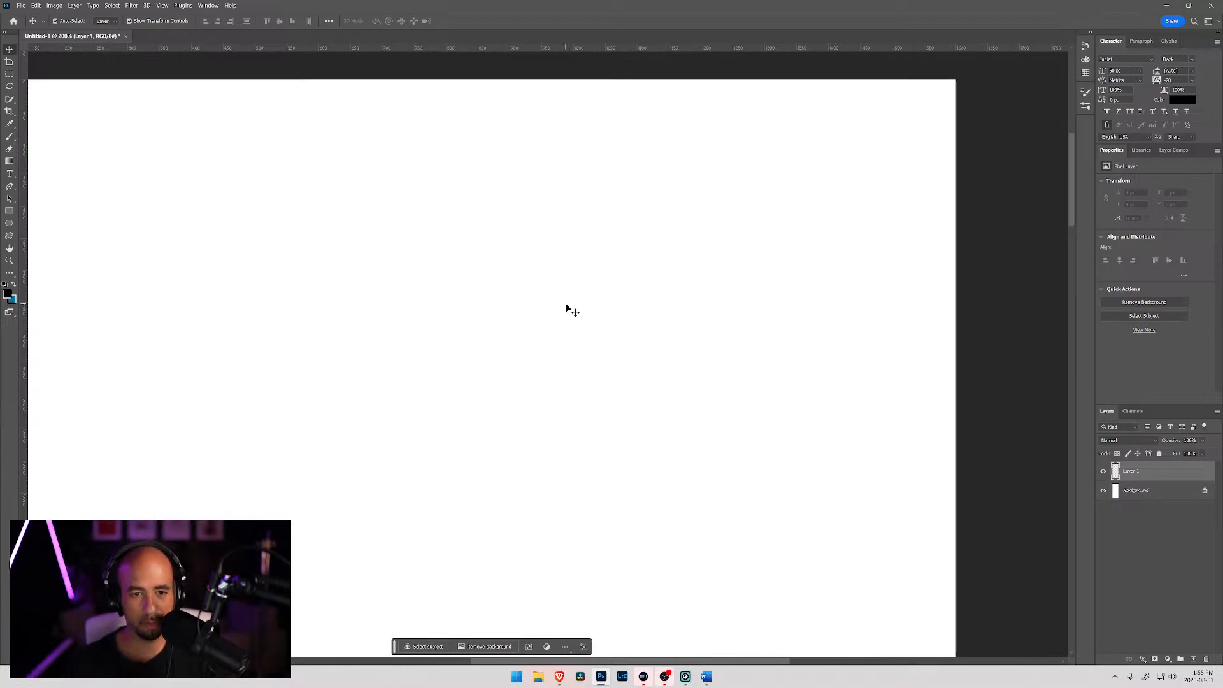
{"action": "left_click_drag", "start_coordinate": [352, 281], "coordinate": [449, 262]}
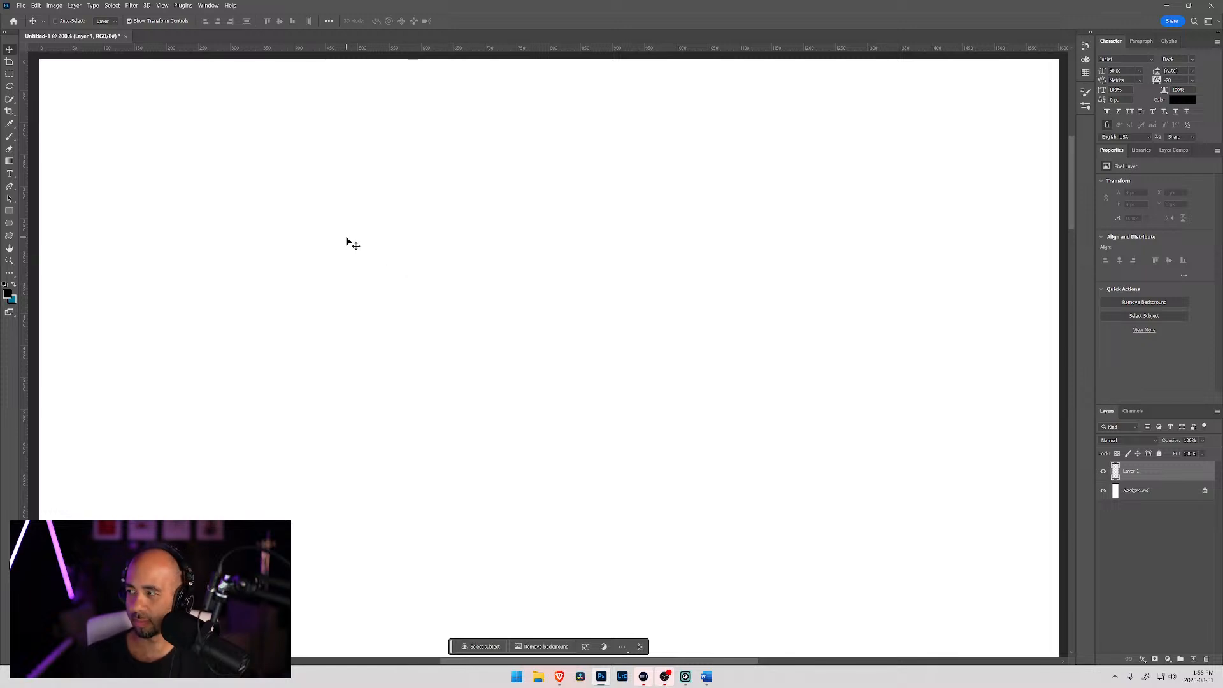
{"action": "left_click", "coordinate": [9, 136]}
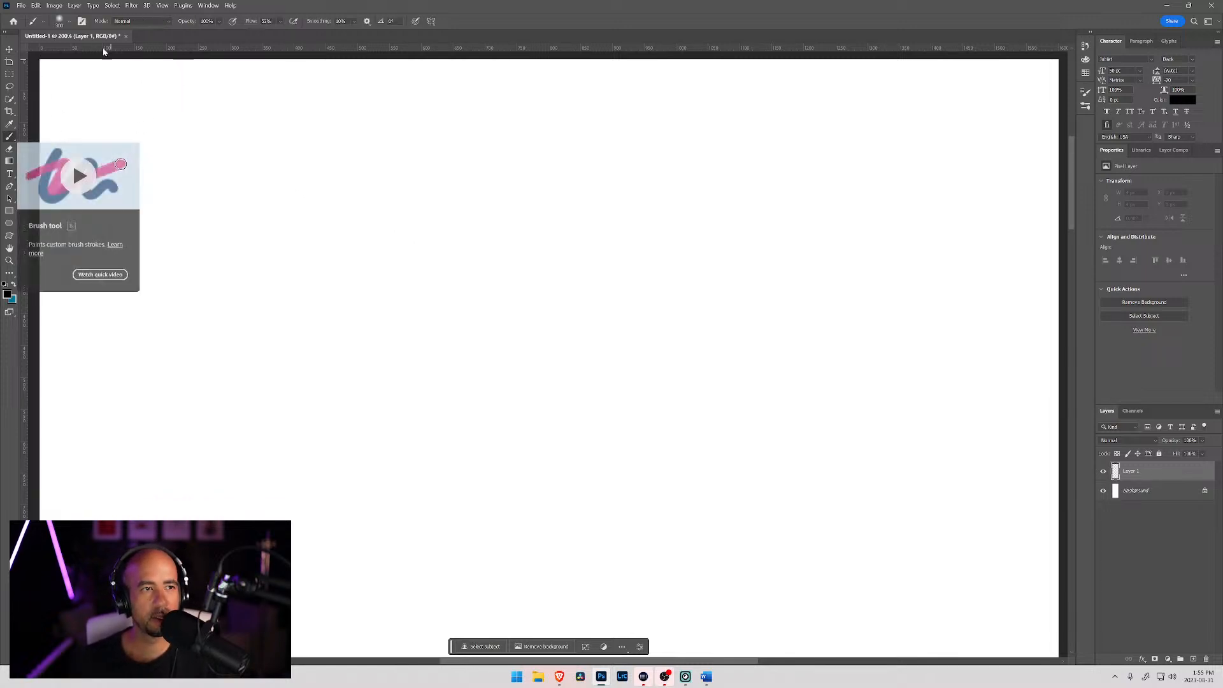
{"action": "left_click", "coordinate": [71, 22]}
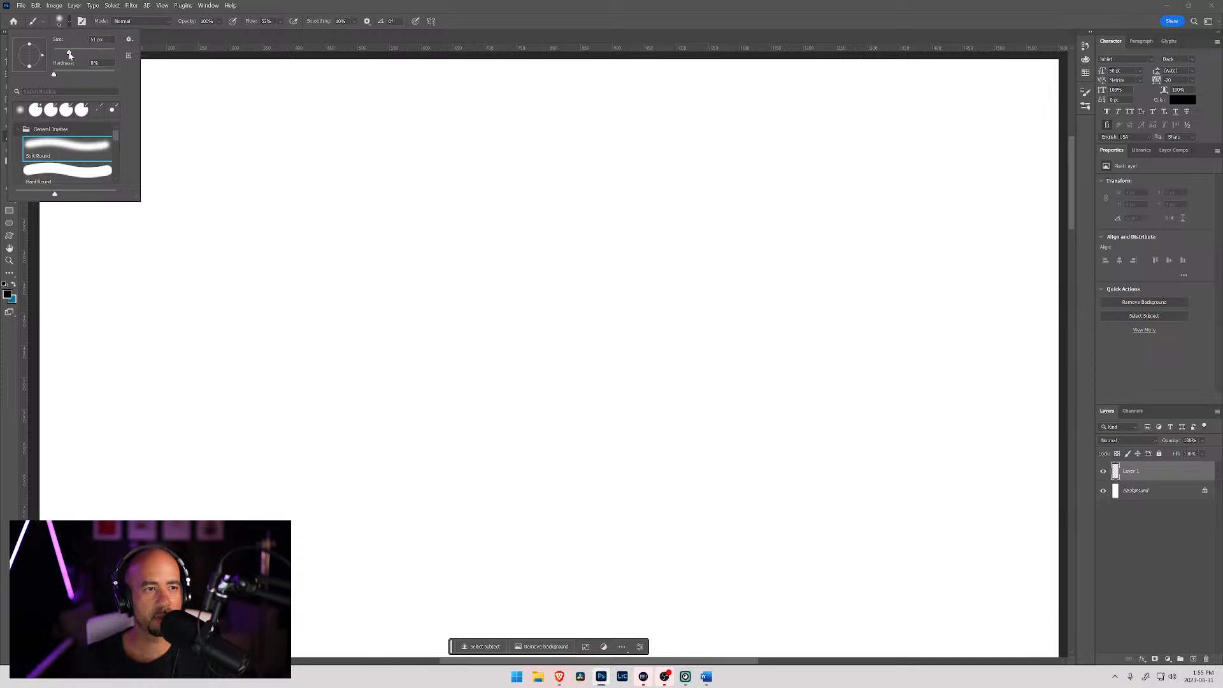
{"action": "mouse_move", "coordinate": [71, 55]}
{"action": "left_mouse_down"}
{"action": "mouse_move", "coordinate": [53, 67]}
{"action": "mouse_move", "coordinate": [116, 75]}
{"action": "left_mouse_up"}
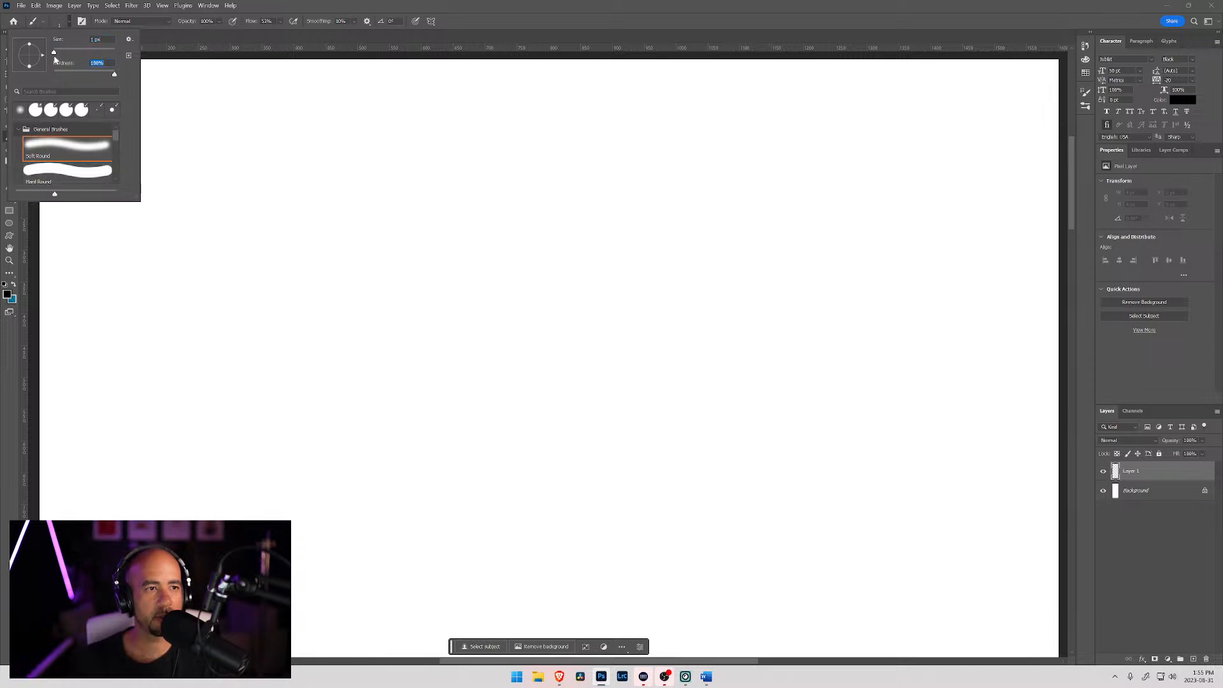
{"action": "left_click_drag", "start_coordinate": [53, 53], "coordinate": [55, 53]}
{"action": "left_click", "coordinate": [331, 4]}
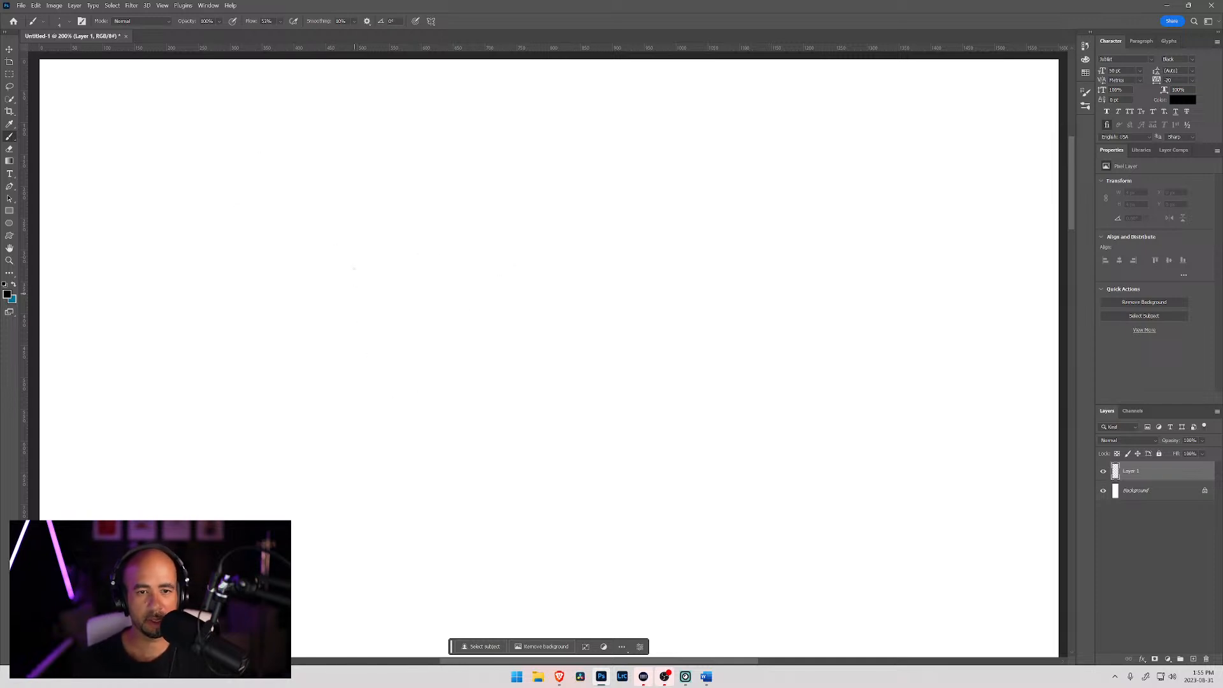
{"action": "mouse_move", "coordinate": [350, 174]}
{"action": "left_mouse_down"}
{"action": "mouse_move", "coordinate": [396, 210]}
{"action": "mouse_move", "coordinate": [643, 168]}
{"action": "mouse_move", "coordinate": [726, 185]}
{"action": "left_mouse_up"}
{"action": "key", "text": "ctrl+z"}
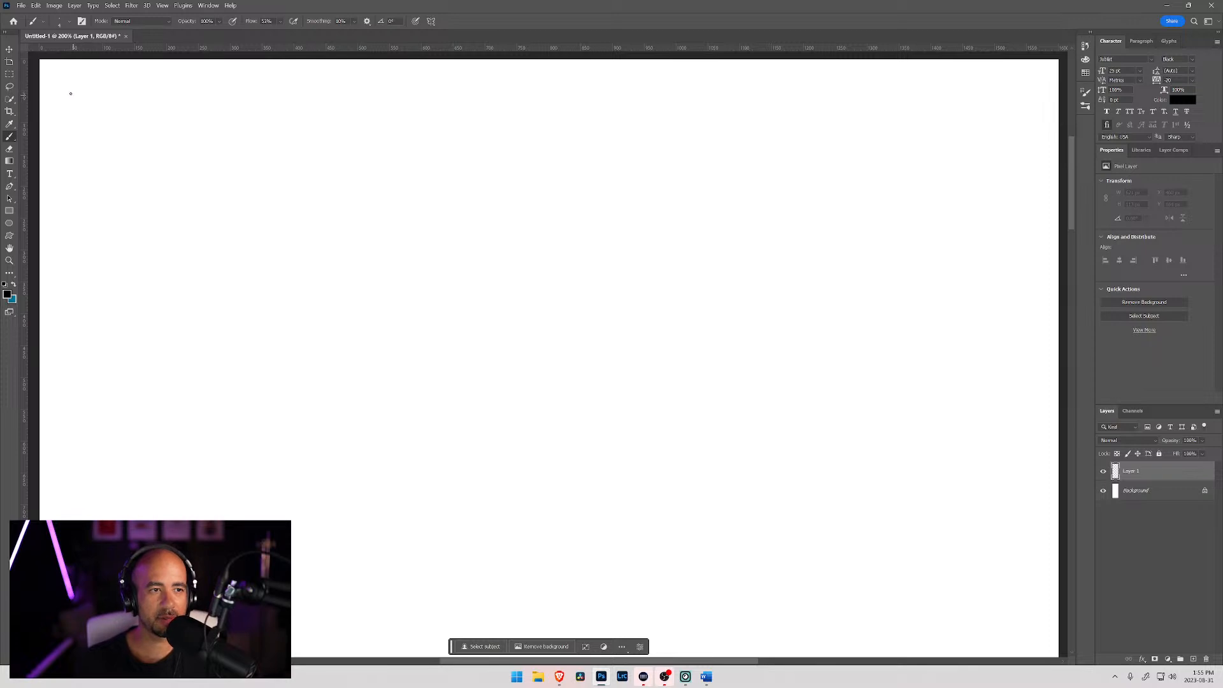
Handwrite the title "UserFlow" in the upper-left corner of the canvas.
{"action": "mouse_move", "coordinate": [75, 83]}
{"action": "left_mouse_down"}
{"action": "mouse_move", "coordinate": [77, 107]}
{"action": "mouse_move", "coordinate": [96, 88]}
{"action": "mouse_move", "coordinate": [103, 108]}
{"action": "mouse_move", "coordinate": [130, 109]}
{"action": "left_mouse_up"}
{"action": "left_click_drag", "start_coordinate": [139, 102], "coordinate": [150, 99]}
{"action": "mouse_move", "coordinate": [159, 87]}
{"action": "left_mouse_down"}
{"action": "mouse_move", "coordinate": [158, 109]}
{"action": "mouse_move", "coordinate": [171, 87]}
{"action": "left_mouse_up"}
{"action": "left_click_drag", "start_coordinate": [156, 100], "coordinate": [192, 102]}
{"action": "left_click_drag", "start_coordinate": [194, 101], "coordinate": [223, 97]}
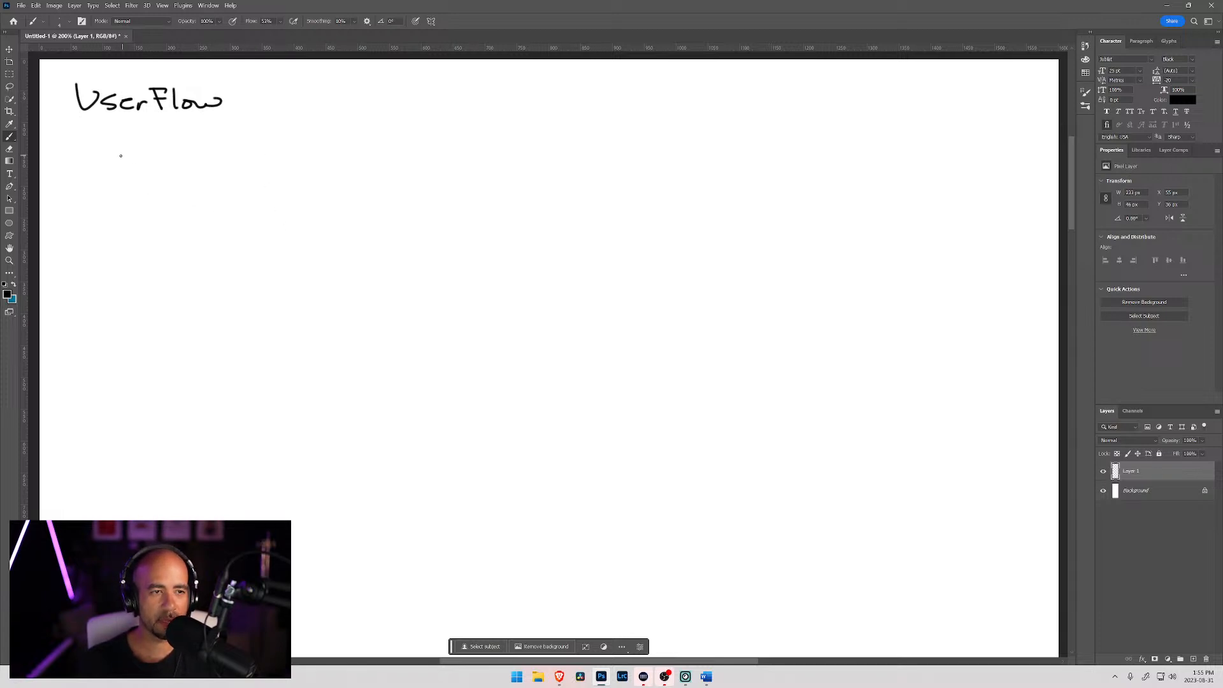
Handwrite the heading "Brochure" below the UserFlow title and underline it.
{"action": "left_click_drag", "start_coordinate": [107, 143], "coordinate": [106, 167]}
{"action": "mouse_move", "coordinate": [129, 156]}
{"action": "left_mouse_down"}
{"action": "mouse_move", "coordinate": [130, 167]}
{"action": "mouse_move", "coordinate": [142, 155]}
{"action": "left_mouse_up"}
{"action": "mouse_move", "coordinate": [154, 159]}
{"action": "left_mouse_down"}
{"action": "mouse_move", "coordinate": [148, 165]}
{"action": "mouse_move", "coordinate": [163, 159]}
{"action": "left_mouse_up"}
{"action": "left_click_drag", "start_coordinate": [175, 160], "coordinate": [181, 169]}
{"action": "left_click_drag", "start_coordinate": [182, 160], "coordinate": [202, 168]}
{"action": "left_click_drag", "start_coordinate": [205, 154], "coordinate": [206, 170]}
{"action": "key", "text": "ctrl+z"}
{"action": "key", "text": "ctrl+z"}
{"action": "key", "text": "ctrl+z"}
{"action": "key", "text": "ctrl+z"}
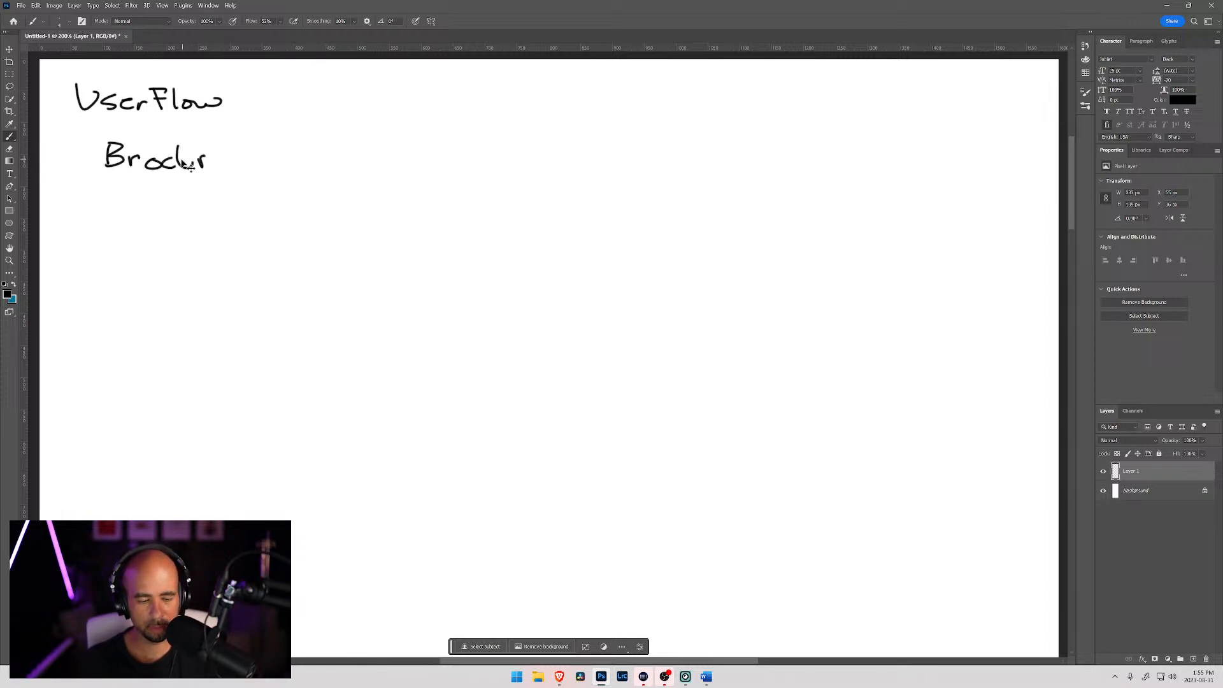
{"action": "mouse_move", "coordinate": [179, 145]}
{"action": "left_mouse_down"}
{"action": "mouse_move", "coordinate": [196, 169]}
{"action": "mouse_move", "coordinate": [226, 160]}
{"action": "mouse_move", "coordinate": [248, 170]}
{"action": "left_mouse_up"}
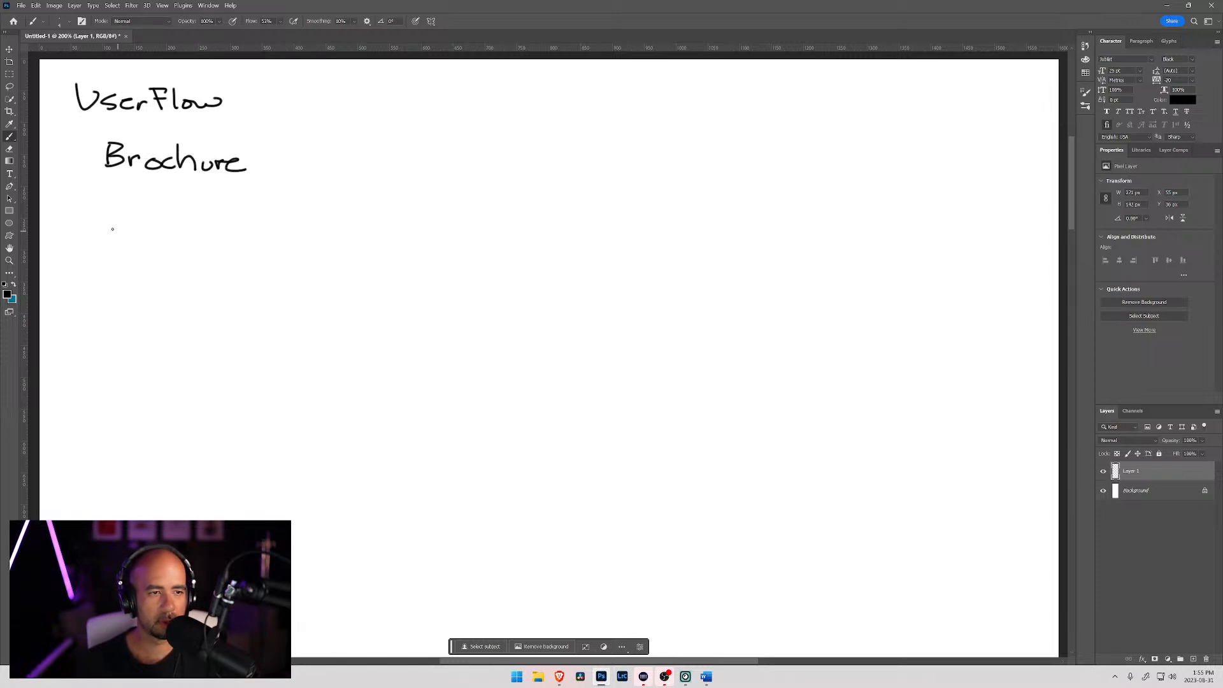
{"action": "left_click_drag", "start_coordinate": [117, 181], "coordinate": [213, 184]}
{"action": "mouse_move", "coordinate": [155, 229]}
{"action": "left_mouse_down"}
{"action": "mouse_move", "coordinate": [156, 317]}
{"action": "mouse_move", "coordinate": [192, 344]}
{"action": "left_mouse_up"}
{"action": "right_click", "coordinate": [194, 345]}
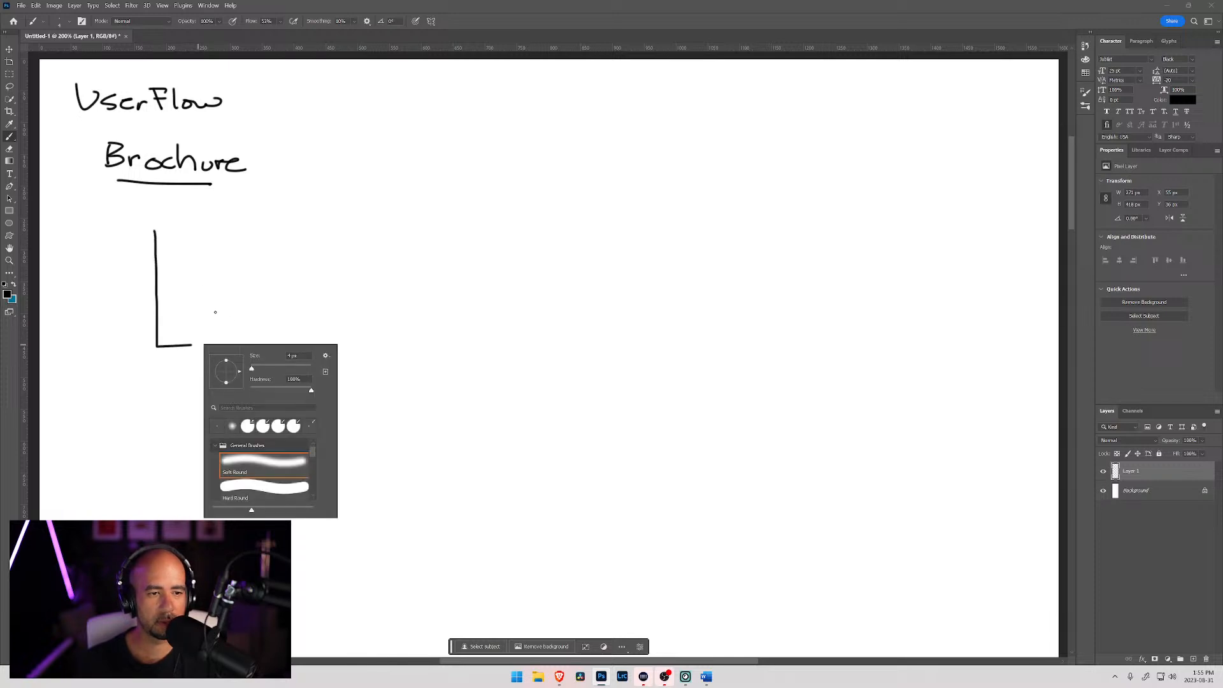
{"action": "key", "text": "Escape"}
{"action": "key", "text": "ctrl+z"}
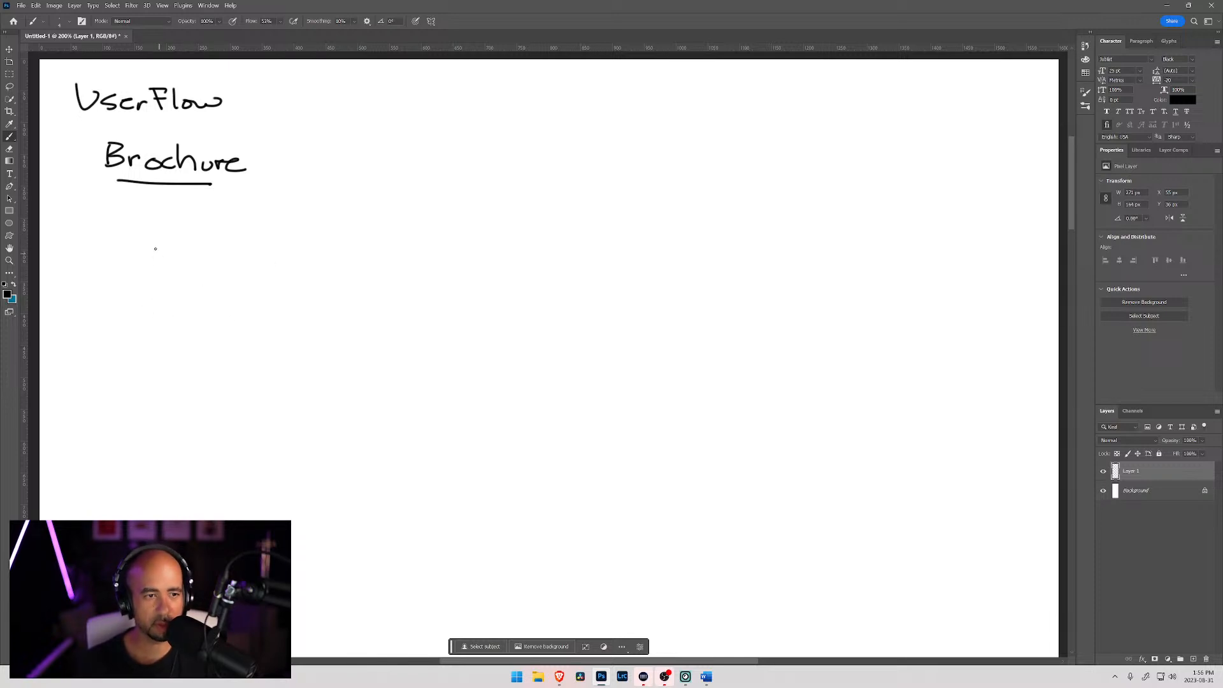
{"action": "mouse_move", "coordinate": [153, 220]}
{"action": "left_mouse_down"}
{"action": "mouse_move", "coordinate": [147, 327]}
{"action": "mouse_move", "coordinate": [211, 364]}
{"action": "mouse_move", "coordinate": [316, 361]}
{"action": "mouse_move", "coordinate": [297, 255]}
{"action": "mouse_move", "coordinate": [307, 216]}
{"action": "mouse_move", "coordinate": [150, 220]}
{"action": "left_mouse_up"}
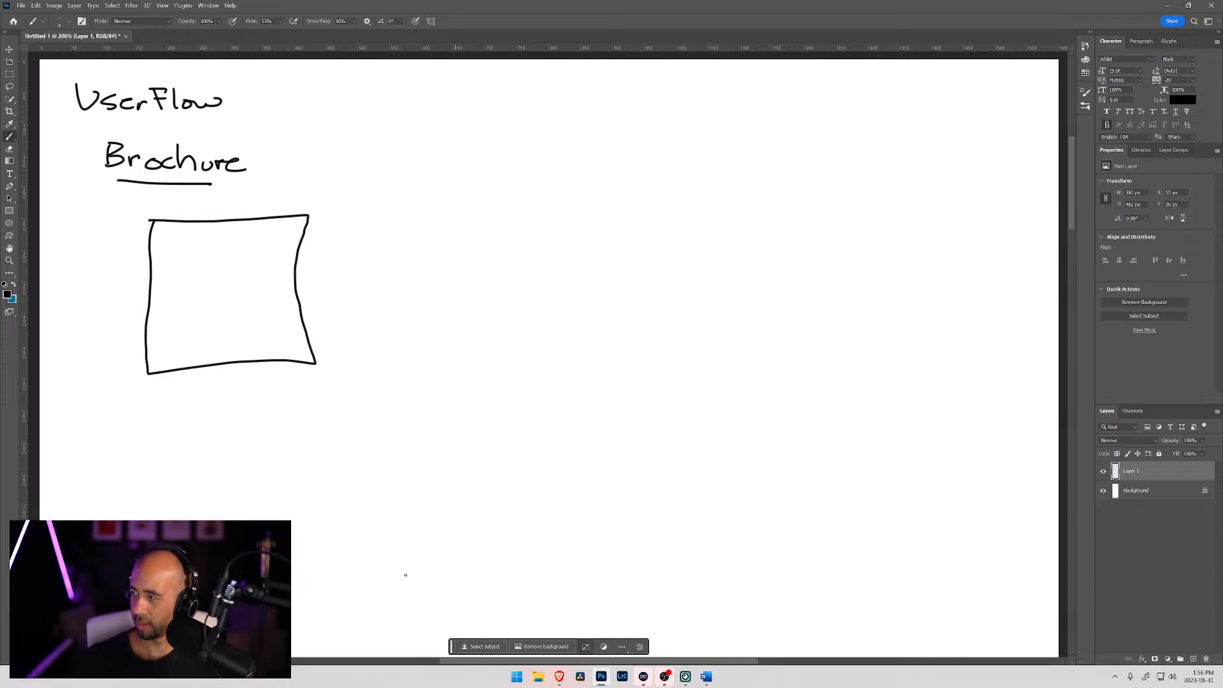
{"action": "key", "text": "ctrl+z"}
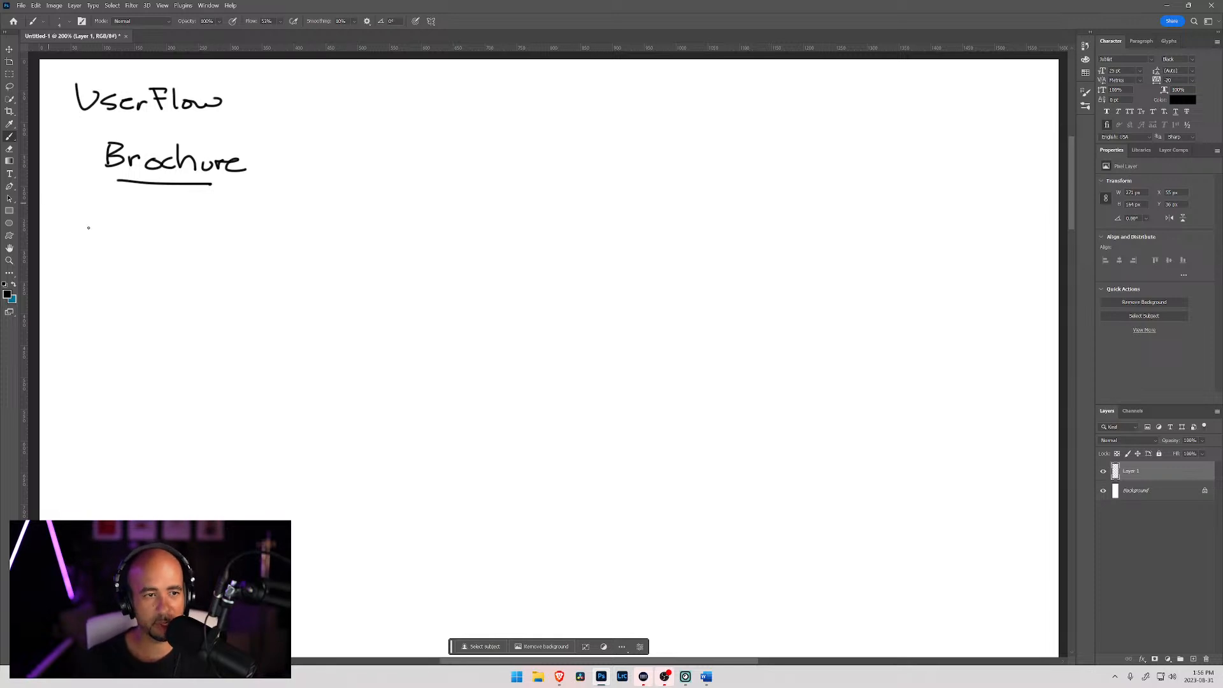
Draw a square box below the Brochure heading and handwrite "Home" beneath it.
{"action": "mouse_move", "coordinate": [137, 240]}
{"action": "left_mouse_down"}
{"action": "mouse_move", "coordinate": [132, 362]}
{"action": "mouse_move", "coordinate": [263, 358]}
{"action": "mouse_move", "coordinate": [262, 225]}
{"action": "mouse_move", "coordinate": [159, 224]}
{"action": "mouse_move", "coordinate": [264, 225]}
{"action": "left_mouse_up"}
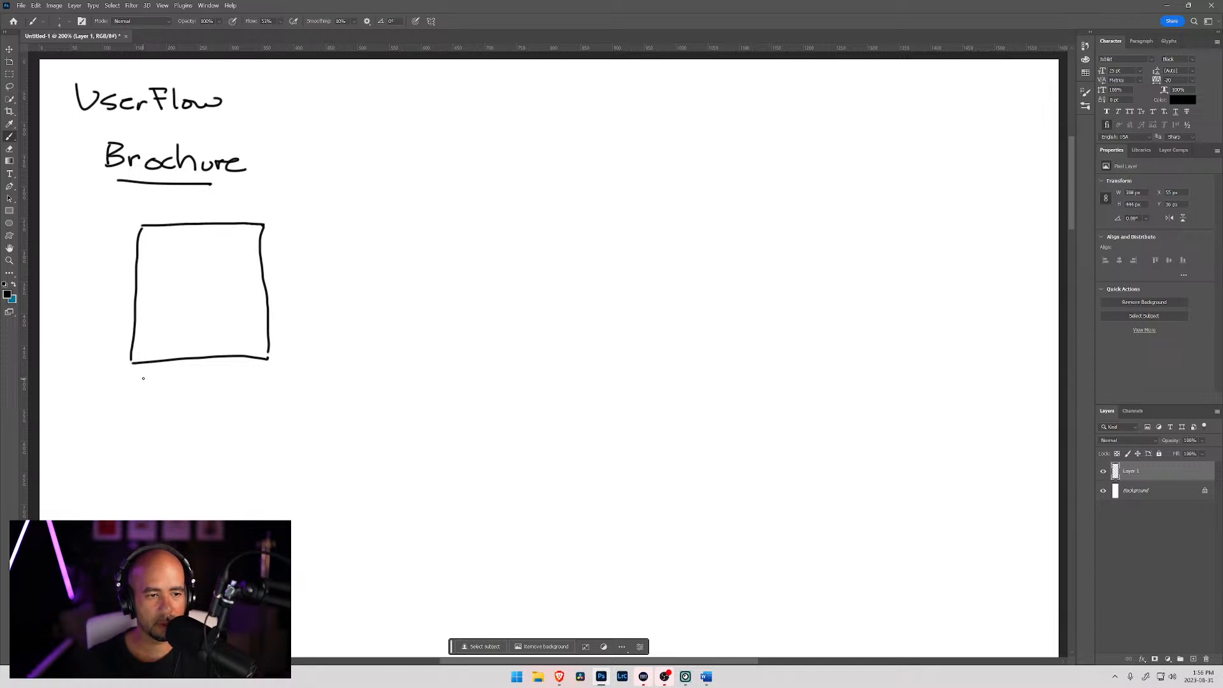
{"action": "left_click_drag", "start_coordinate": [143, 378], "coordinate": [144, 393]}
{"action": "left_click_drag", "start_coordinate": [144, 386], "coordinate": [199, 392]}
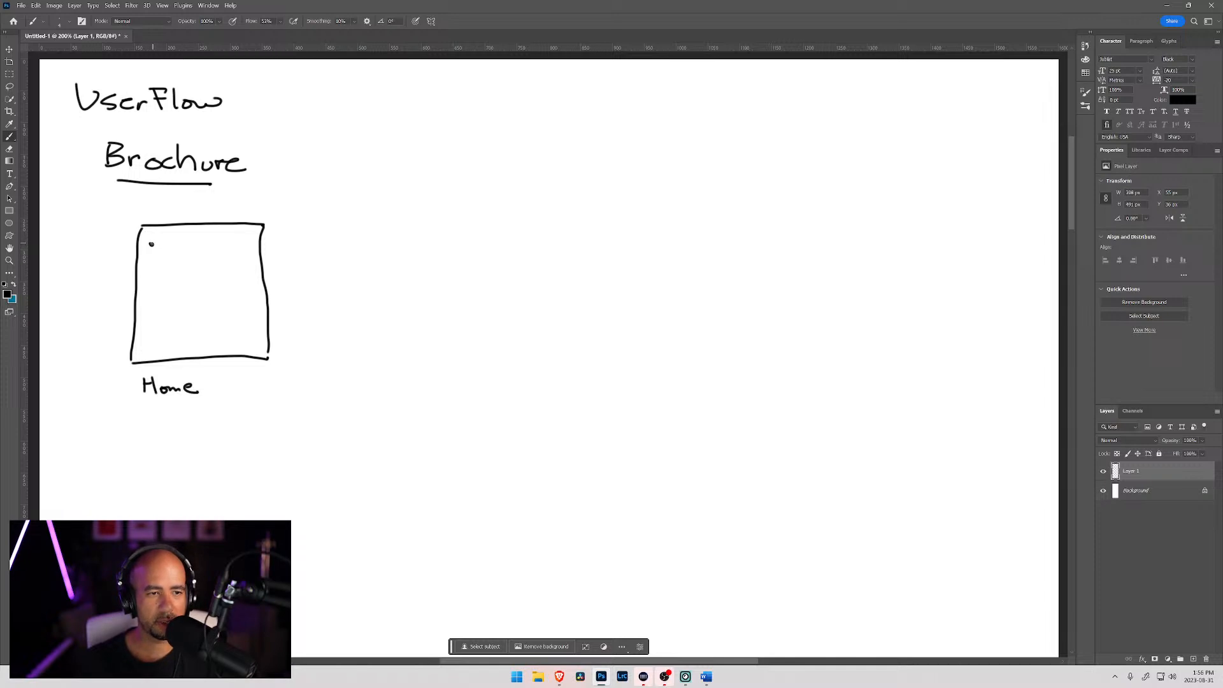
Handwrite "About" as the first bullet inside the square Home box and add a second bullet dot.
{"action": "left_click_drag", "start_coordinate": [155, 254], "coordinate": [173, 248]}
{"action": "mouse_move", "coordinate": [174, 237]}
{"action": "left_mouse_down"}
{"action": "mouse_move", "coordinate": [175, 254]}
{"action": "mouse_move", "coordinate": [212, 248]}
{"action": "left_mouse_up"}
{"action": "left_click", "coordinate": [191, 248]}
{"action": "left_click", "coordinate": [192, 253]}
{"action": "left_click_drag", "start_coordinate": [218, 241], "coordinate": [219, 255]}
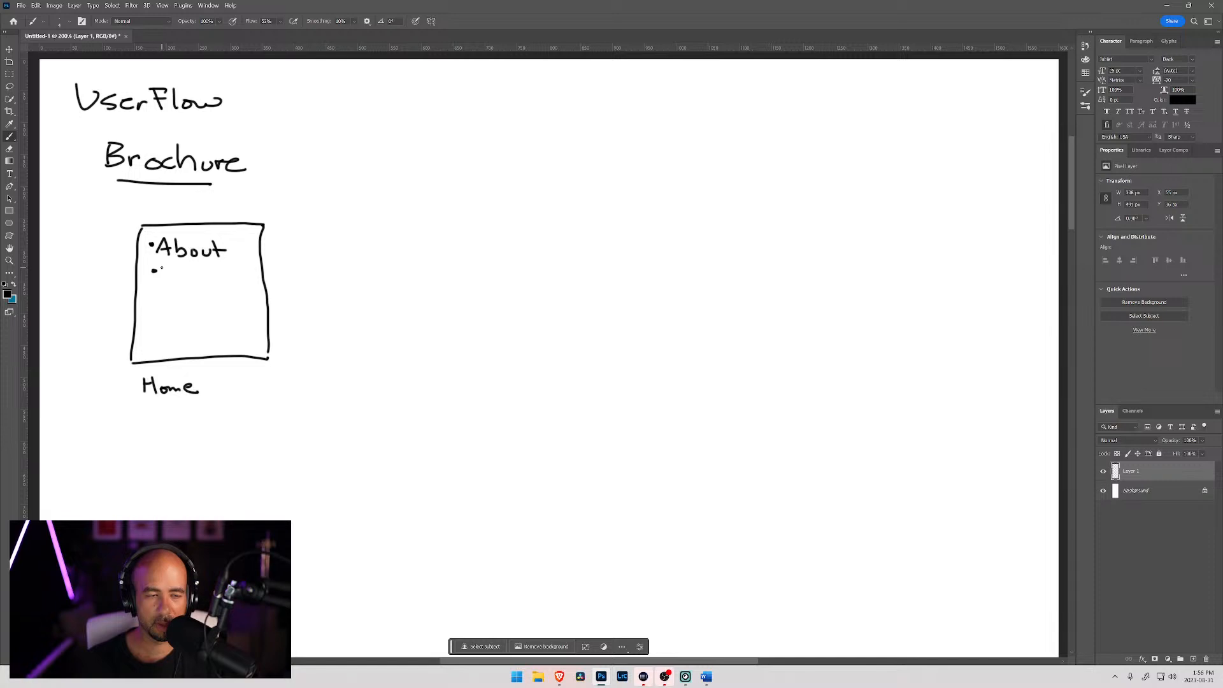
Switch to Word and review the list of brochure pages, and return to the Photoshop sketch.
{"action": "key", "text": "alt+Tab"}
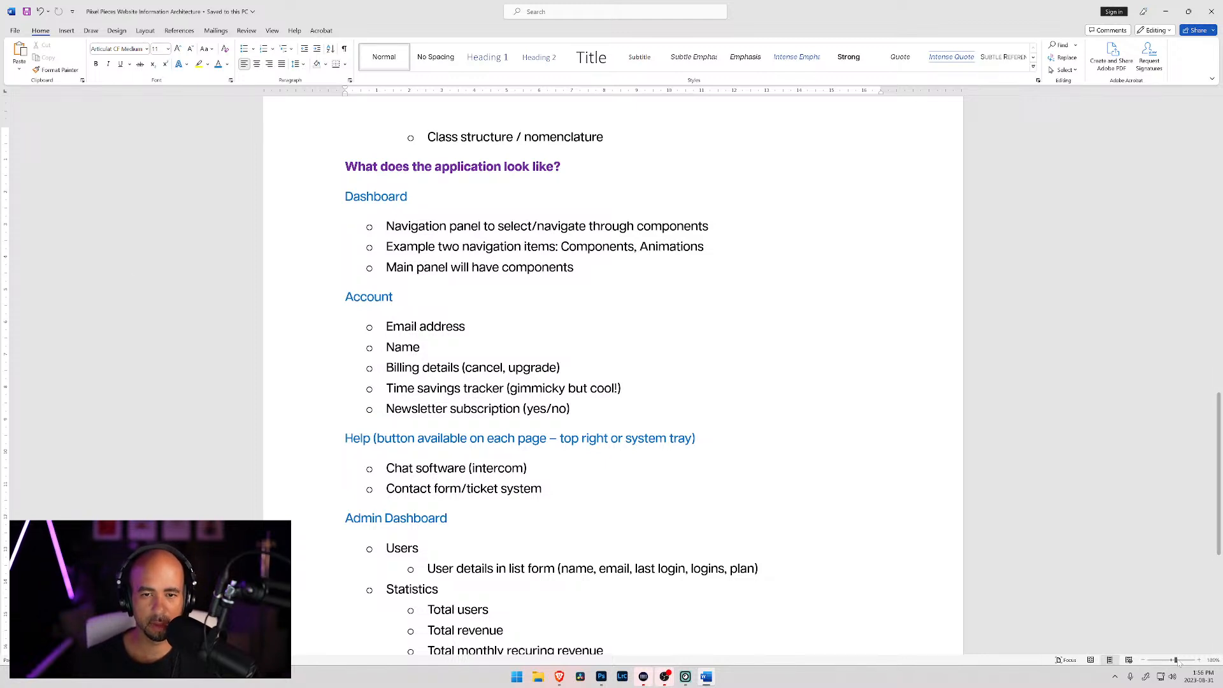
{"action": "scroll", "coordinate": [613, 376], "scroll_direction": "up", "scroll_amount": 8}
{"action": "scroll", "coordinate": [613, 376], "scroll_direction": "up", "scroll_amount": 3}
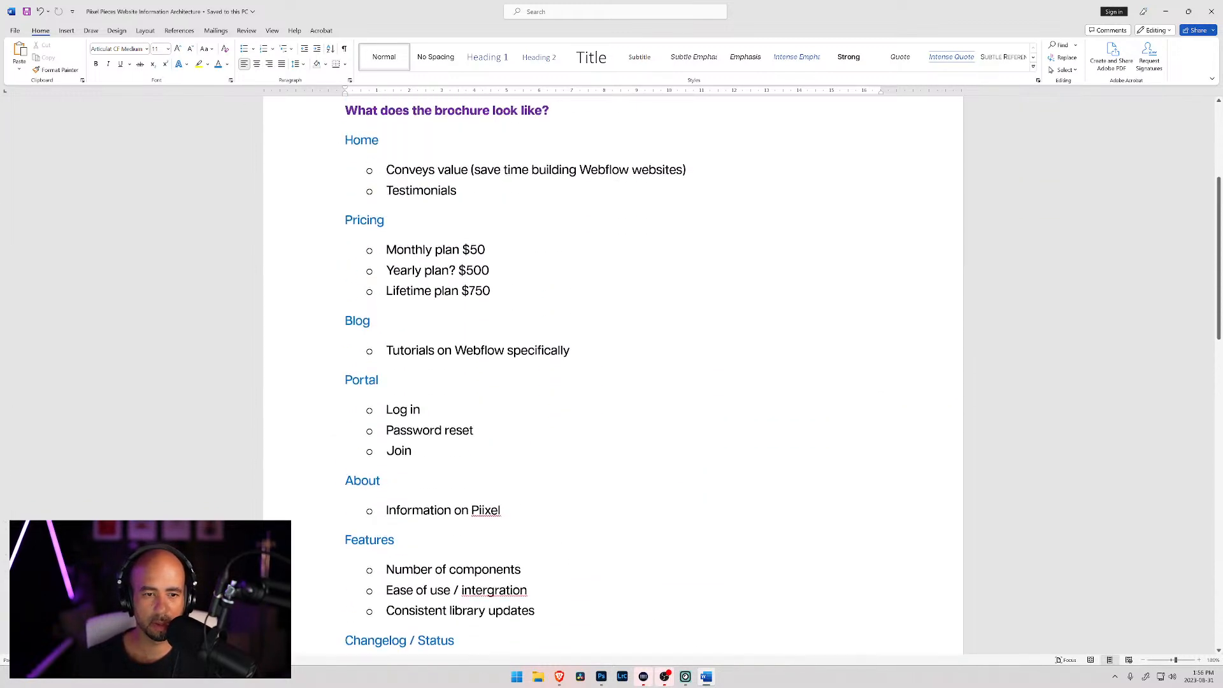
{"action": "scroll", "coordinate": [613, 376], "scroll_direction": "down", "scroll_amount": 1}
{"action": "key", "text": "alt"}
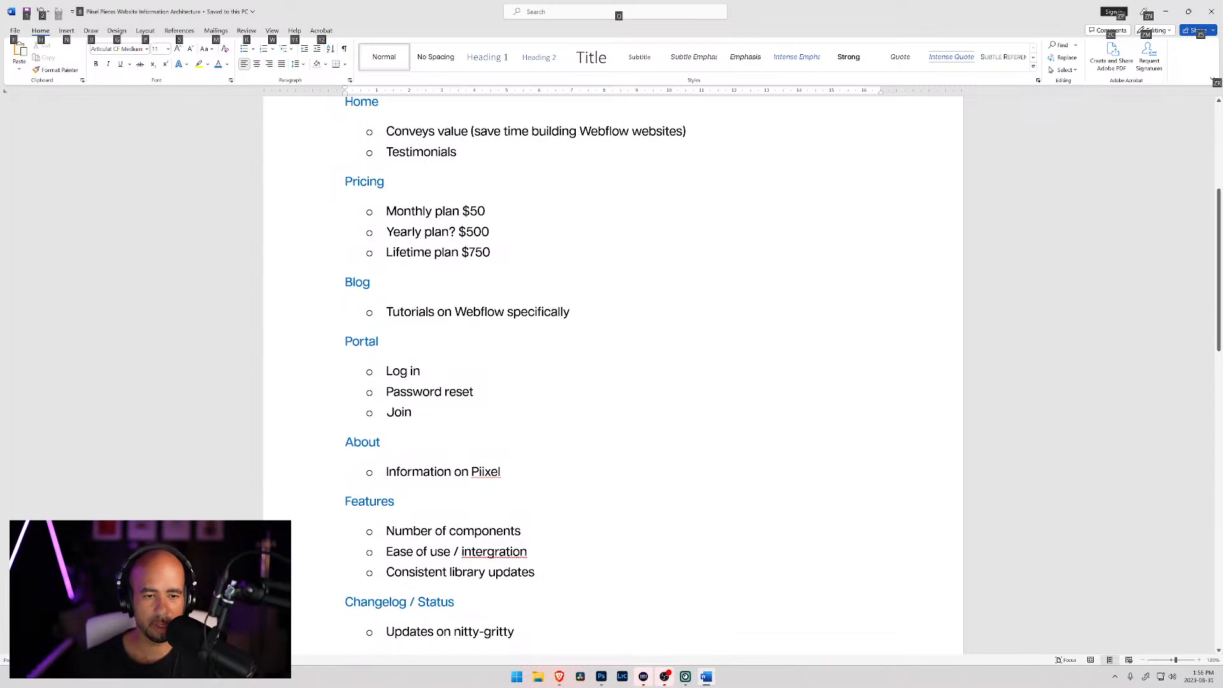
{"action": "key", "text": "alt+Tab"}
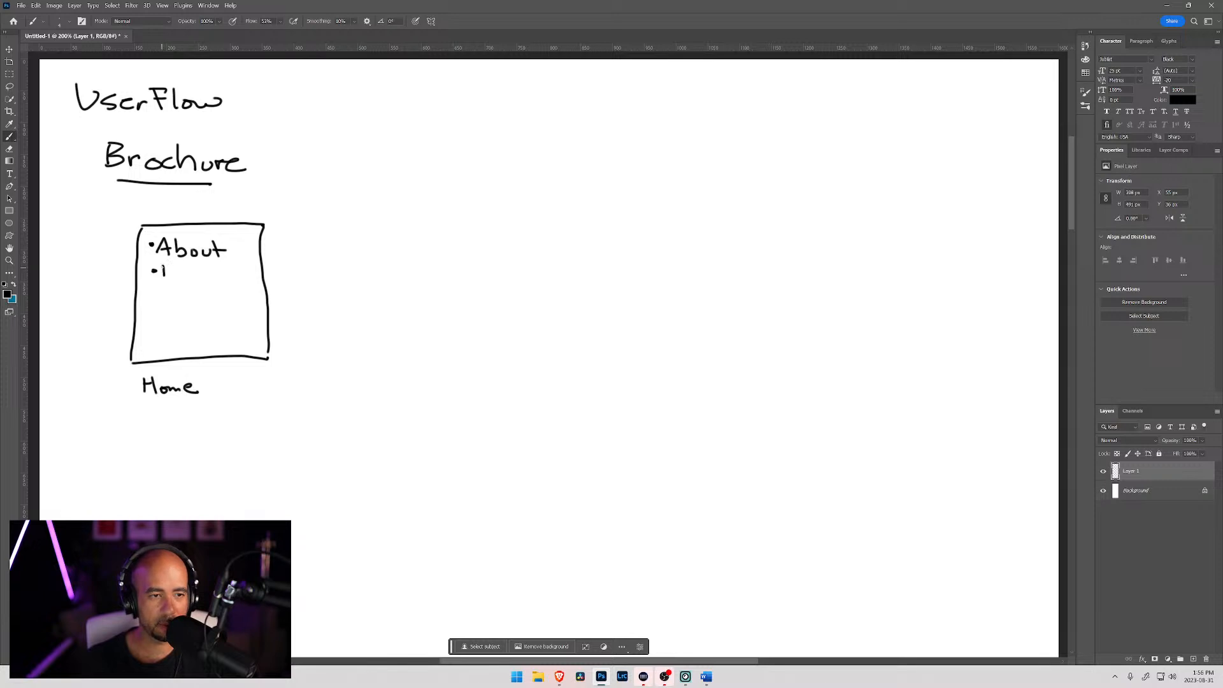
Erase the square Home box with its label and bullets, using an enlarged Eraser.
{"action": "left_click_drag", "start_coordinate": [162, 265], "coordinate": [162, 277]}
{"action": "key", "text": "ctrl+z"}
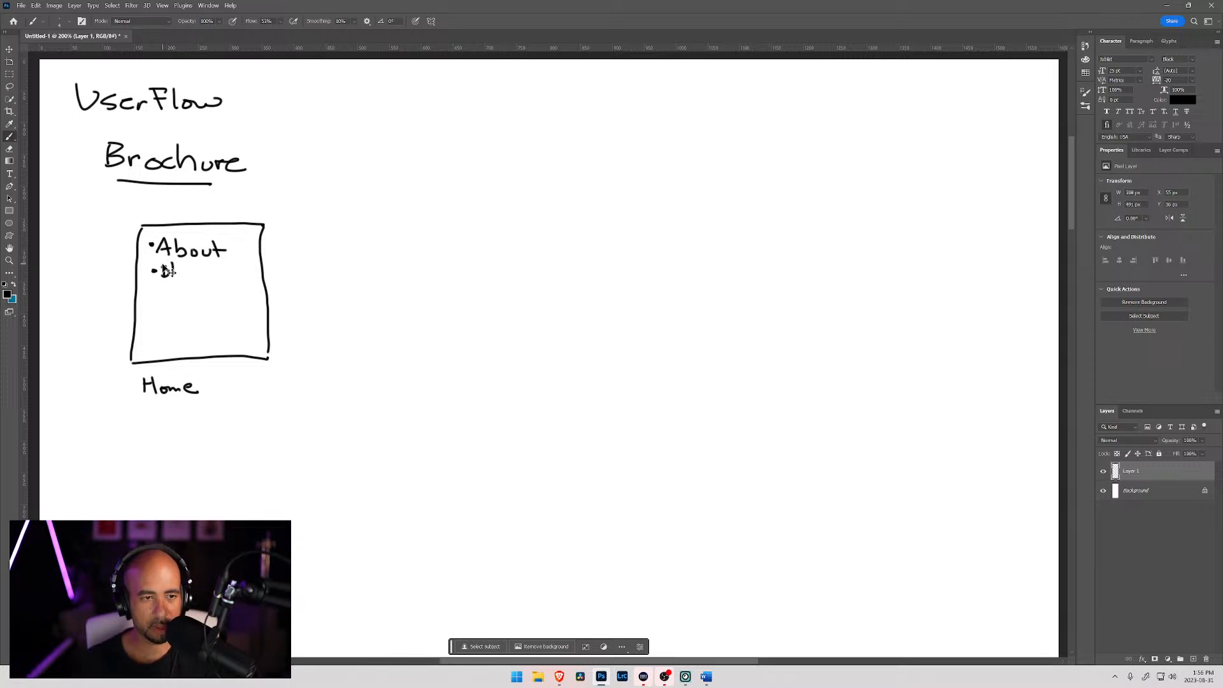
{"action": "key", "text": "e"}
{"action": "mouse_move", "coordinate": [161, 228]}
{"action": "left_mouse_down"}
{"action": "mouse_move", "coordinate": [141, 230]}
{"action": "mouse_move", "coordinate": [140, 347]}
{"action": "mouse_move", "coordinate": [123, 287]}
{"action": "mouse_move", "coordinate": [150, 404]}
{"action": "mouse_move", "coordinate": [130, 376]}
{"action": "left_mouse_up"}
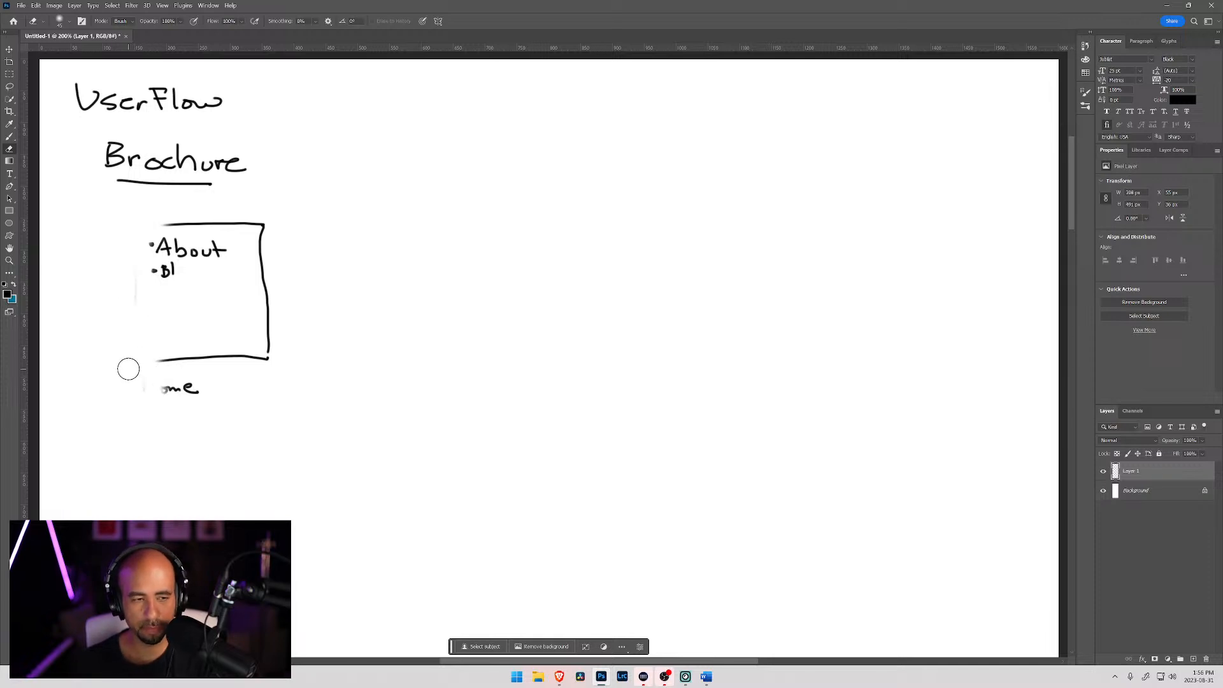
{"action": "key", "text": "bracketright"}
{"action": "key", "text": "bracketright"}
{"action": "key", "text": "bracketright"}
{"action": "key", "text": "bracketright"}
{"action": "key", "text": "bracketright"}
{"action": "key", "text": "bracketright"}
{"action": "key", "text": "bracketright"}
{"action": "key", "text": "bracketright"}
{"action": "key", "text": "bracketright"}
{"action": "key", "text": "bracketright"}
{"action": "key", "text": "bracketright"}
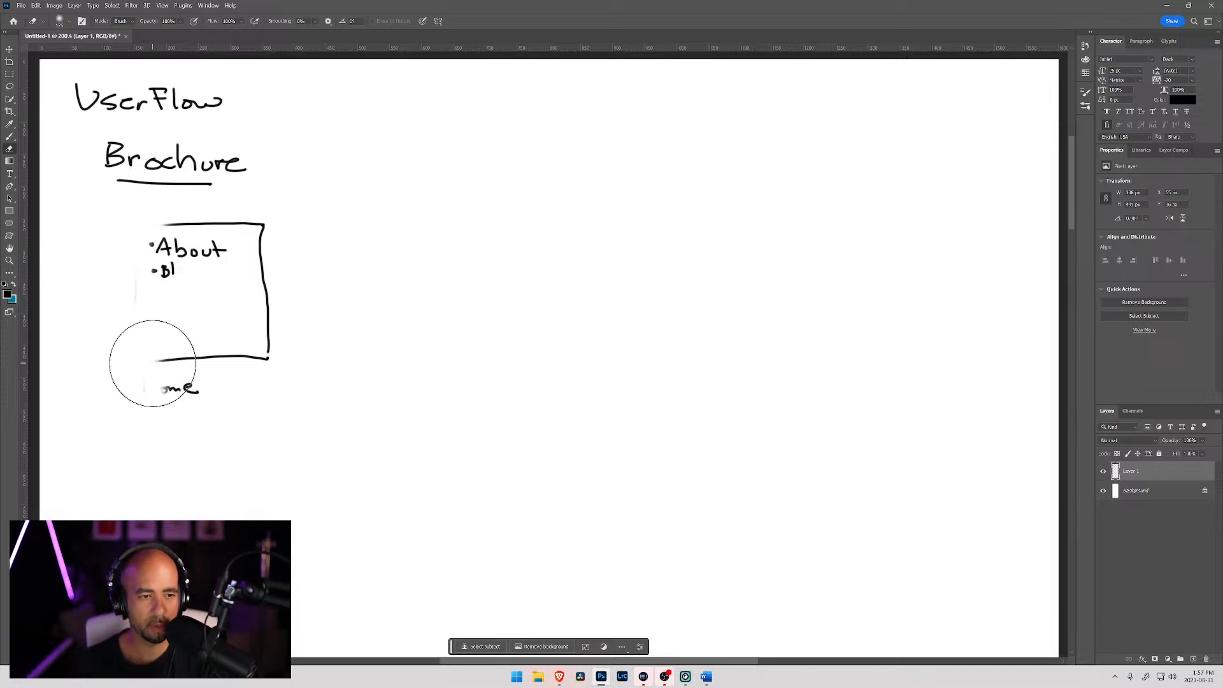
{"action": "mouse_move", "coordinate": [153, 362]}
{"action": "left_mouse_down"}
{"action": "mouse_move", "coordinate": [248, 303]}
{"action": "mouse_move", "coordinate": [140, 288]}
{"action": "mouse_move", "coordinate": [191, 265]}
{"action": "mouse_move", "coordinate": [286, 267]}
{"action": "mouse_move", "coordinate": [271, 307]}
{"action": "mouse_move", "coordinate": [219, 325]}
{"action": "left_mouse_up"}
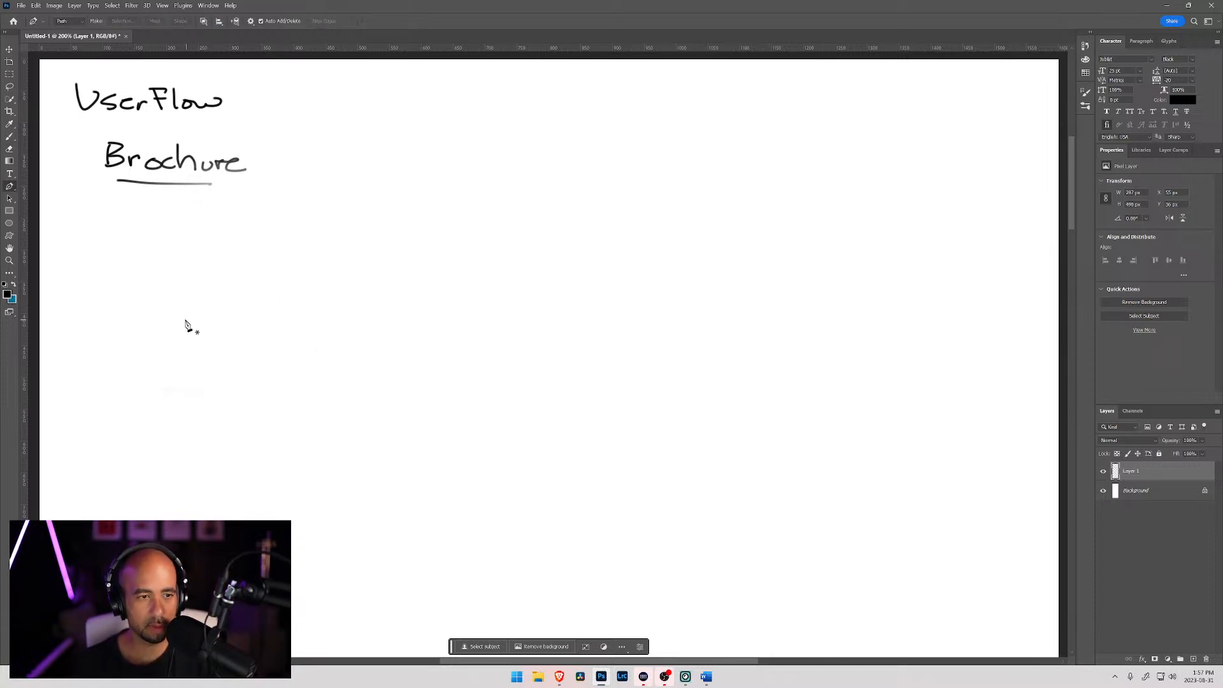
Draw a tall rectangle with the Brush below the Brochure heading and handwrite "Home" beneath it.
{"action": "key", "text": "b"}
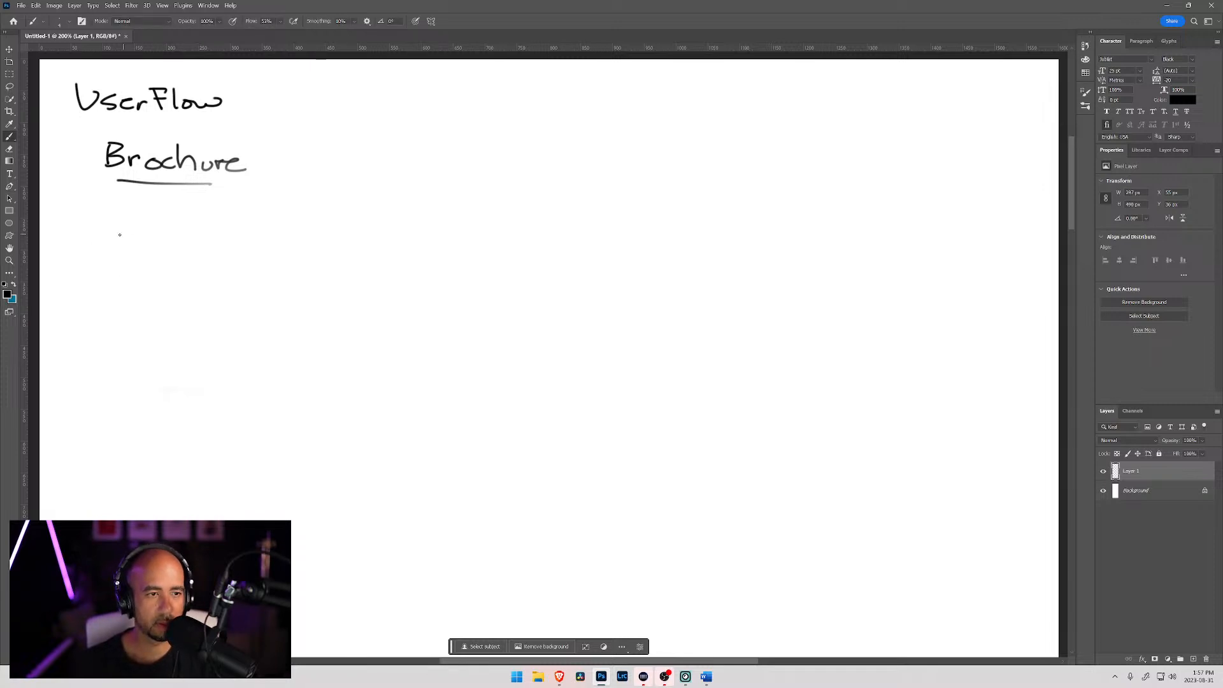
{"action": "mouse_move", "coordinate": [119, 235]}
{"action": "left_mouse_down"}
{"action": "mouse_move", "coordinate": [117, 485]}
{"action": "mouse_move", "coordinate": [307, 486]}
{"action": "mouse_move", "coordinate": [298, 381]}
{"action": "mouse_move", "coordinate": [311, 224]}
{"action": "left_mouse_up"}
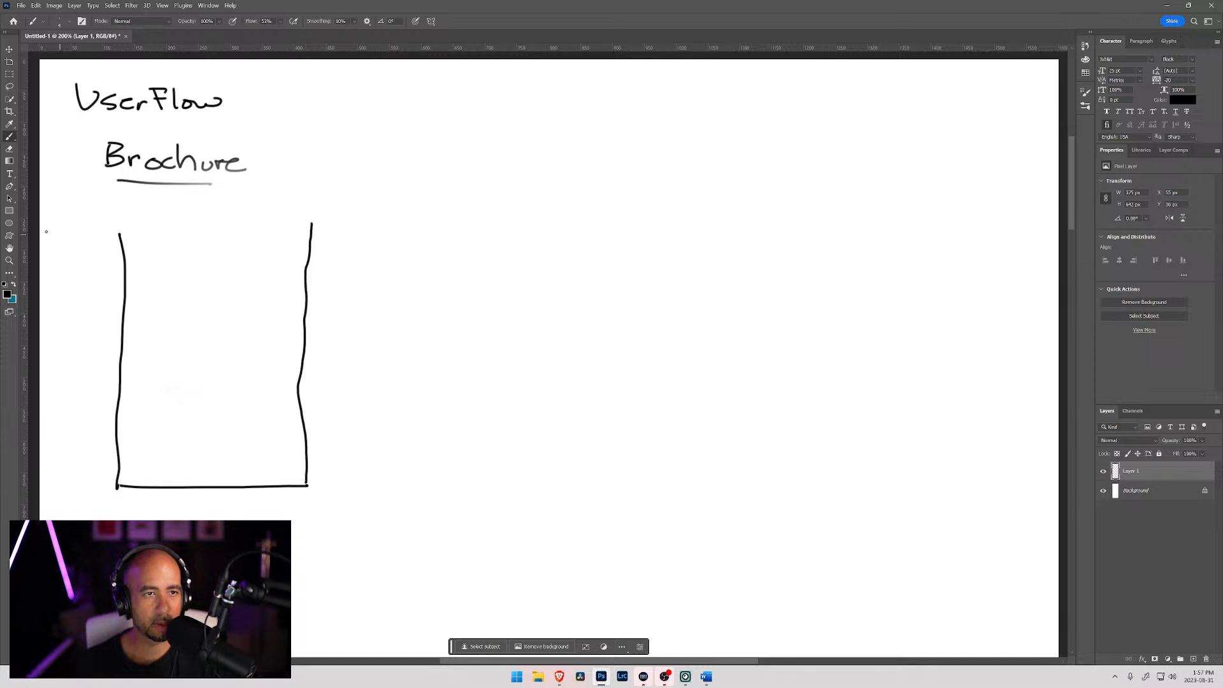
{"action": "left_click_drag", "start_coordinate": [121, 229], "coordinate": [330, 222]}
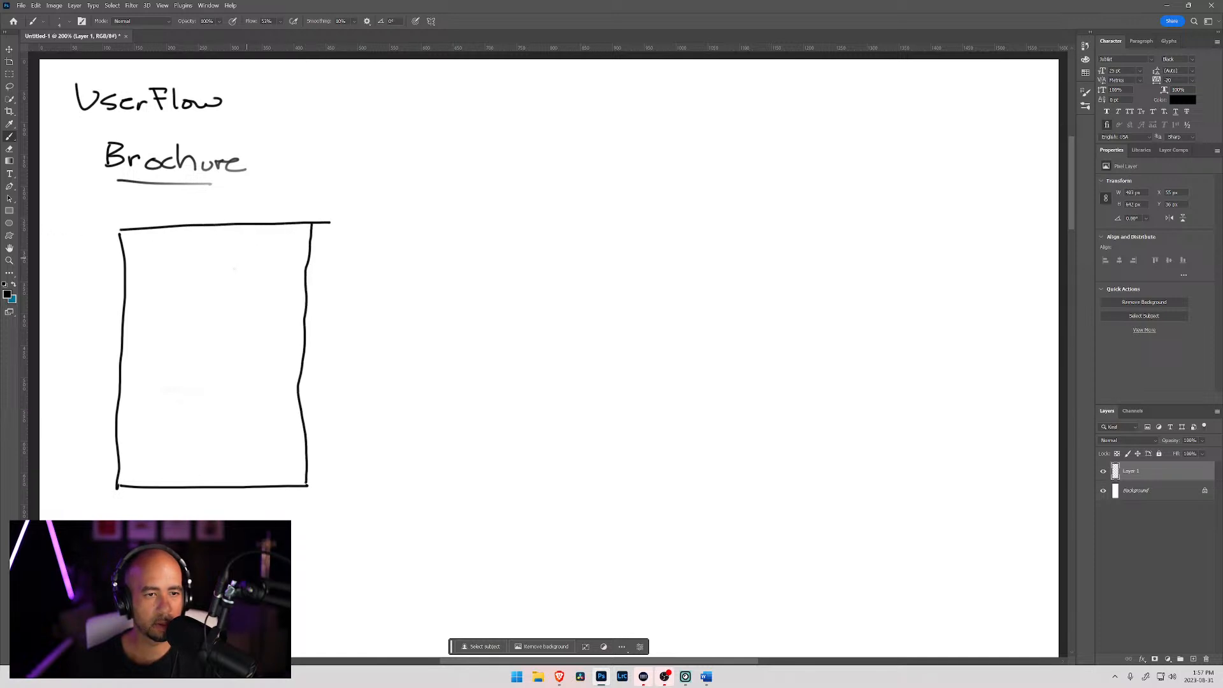
{"action": "mouse_move", "coordinate": [133, 502]}
{"action": "left_mouse_down"}
{"action": "mouse_move", "coordinate": [132, 518]}
{"action": "mouse_move", "coordinate": [150, 502]}
{"action": "mouse_move", "coordinate": [213, 517]}
{"action": "left_mouse_up"}
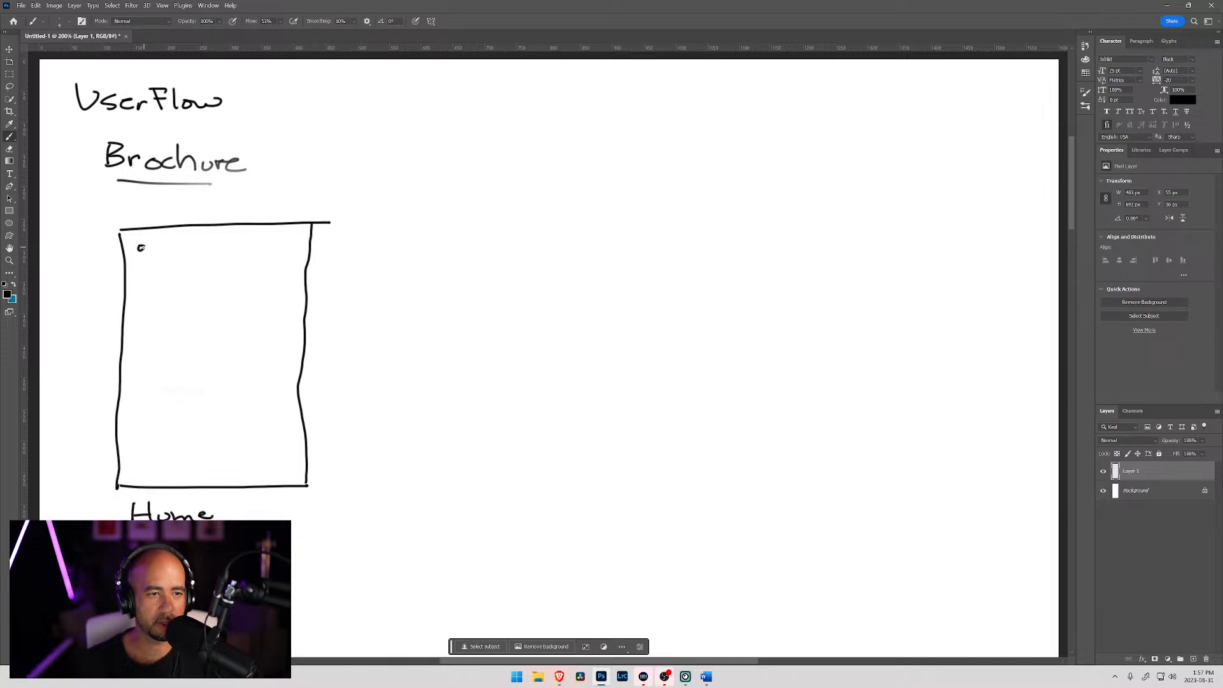
Handwrite the bullets "About", "Pricing" and "Features" inside the tall Home box.
{"action": "mouse_move", "coordinate": [157, 242]}
{"action": "left_mouse_down"}
{"action": "mouse_move", "coordinate": [147, 262]}
{"action": "mouse_move", "coordinate": [164, 260]}
{"action": "left_mouse_up"}
{"action": "left_click_drag", "start_coordinate": [153, 256], "coordinate": [214, 264]}
{"action": "mouse_move", "coordinate": [219, 240]}
{"action": "left_mouse_down"}
{"action": "mouse_move", "coordinate": [220, 263]}
{"action": "mouse_move", "coordinate": [231, 253]}
{"action": "left_mouse_up"}
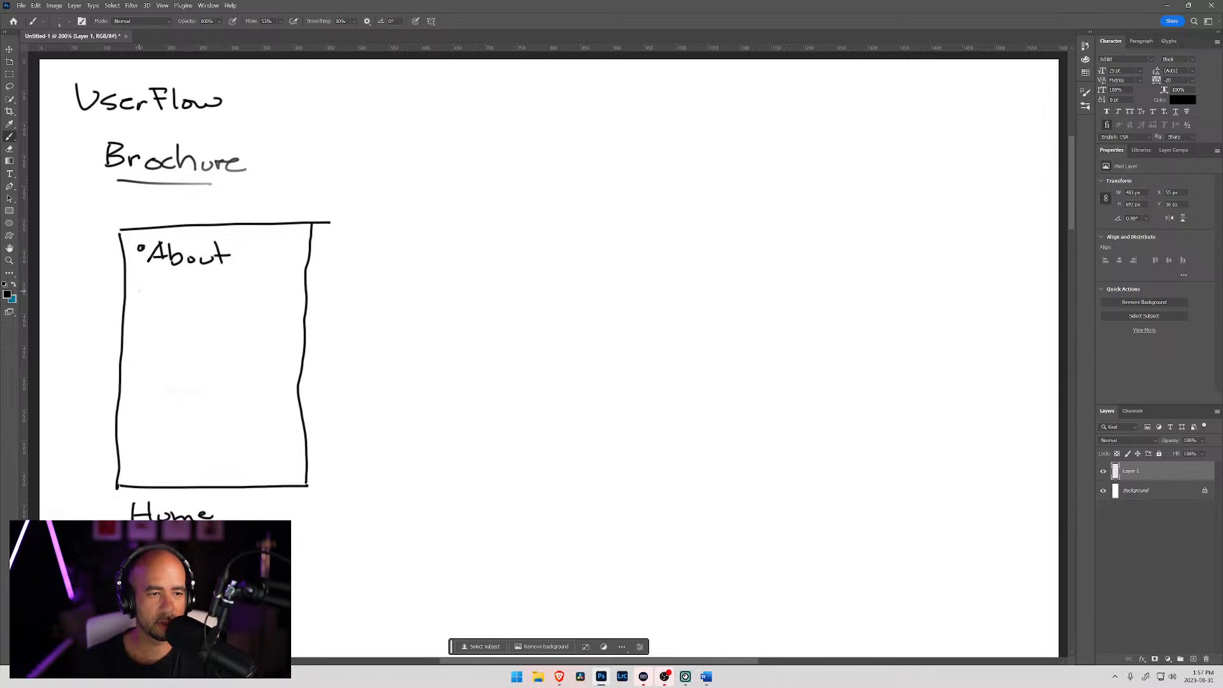
{"action": "left_click_drag", "start_coordinate": [155, 280], "coordinate": [155, 294]}
{"action": "mouse_move", "coordinate": [156, 277]}
{"action": "left_mouse_down"}
{"action": "mouse_move", "coordinate": [223, 304]}
{"action": "mouse_move", "coordinate": [156, 332]}
{"action": "left_mouse_up"}
{"action": "left_click", "coordinate": [142, 321]}
{"action": "left_click_drag", "start_coordinate": [155, 313], "coordinate": [172, 321]}
{"action": "mouse_move", "coordinate": [182, 322]}
{"action": "left_mouse_down"}
{"action": "mouse_move", "coordinate": [173, 326]}
{"action": "mouse_move", "coordinate": [237, 333]}
{"action": "left_mouse_up"}
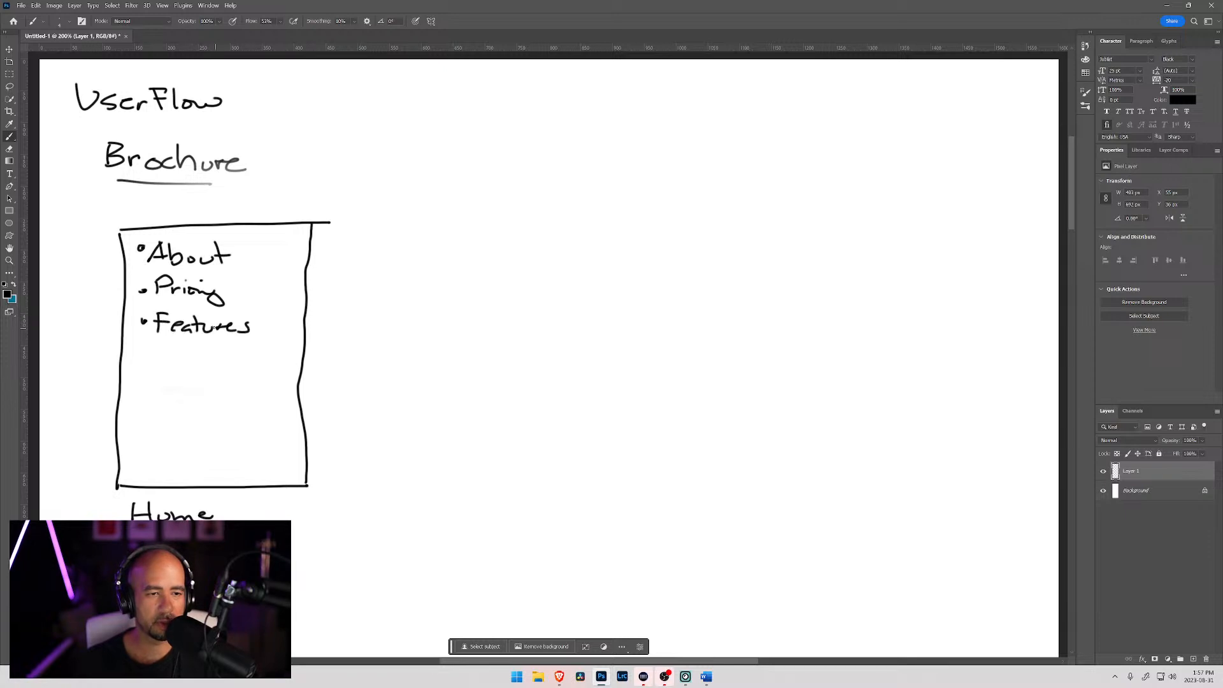
Add the handwritten bullets "Blog" and "Portal" below Features in the Home box.
{"action": "left_click", "coordinate": [145, 356]}
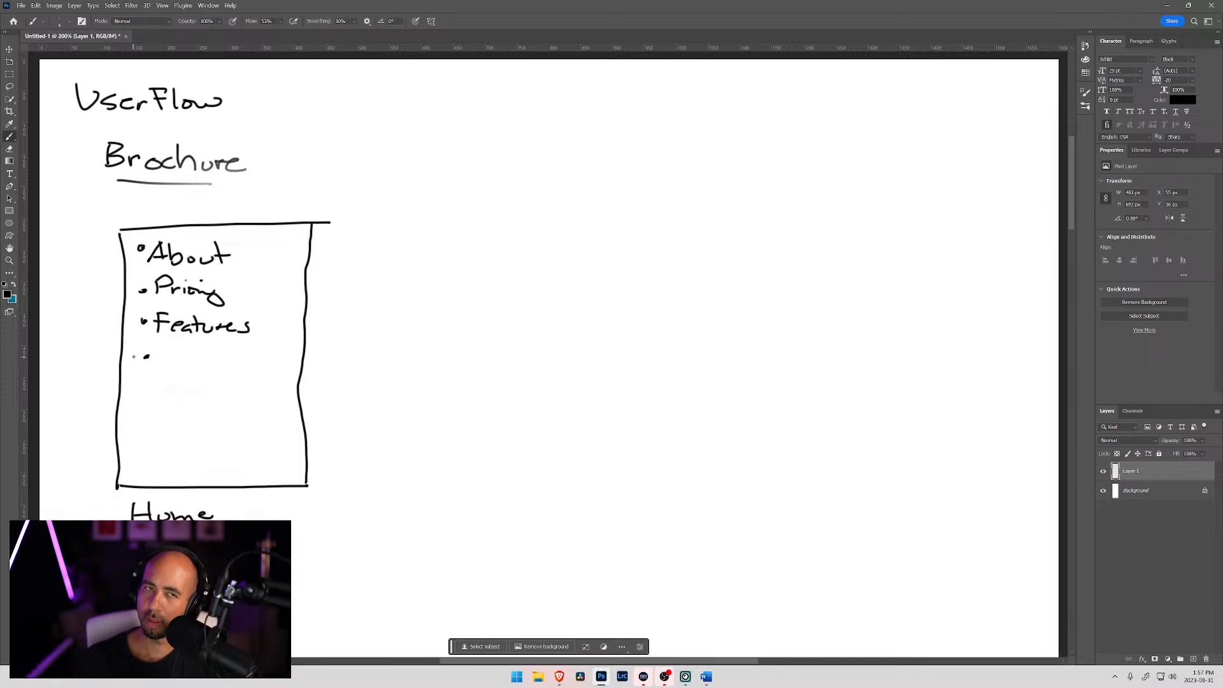
{"action": "left_click_drag", "start_coordinate": [163, 348], "coordinate": [162, 361]}
{"action": "left_click_drag", "start_coordinate": [164, 346], "coordinate": [180, 363]}
{"action": "left_click_drag", "start_coordinate": [194, 356], "coordinate": [199, 356]}
{"action": "mouse_move", "coordinate": [199, 357]}
{"action": "left_mouse_down"}
{"action": "mouse_move", "coordinate": [212, 370]}
{"action": "mouse_move", "coordinate": [202, 358]}
{"action": "mouse_move", "coordinate": [167, 387]}
{"action": "left_mouse_up"}
{"action": "left_click", "coordinate": [148, 387]}
{"action": "left_click_drag", "start_coordinate": [175, 386], "coordinate": [192, 385]}
{"action": "left_click_drag", "start_coordinate": [199, 377], "coordinate": [208, 392]}
{"action": "mouse_move", "coordinate": [217, 386]}
{"action": "left_mouse_down"}
{"action": "mouse_move", "coordinate": [229, 390]}
{"action": "mouse_move", "coordinate": [218, 375]}
{"action": "left_mouse_up"}
Check the brochure page list in Word, and handwrite the bullet "Status" below Portal in the Photoshop sketch.
{"action": "key", "text": "alt+Tab"}
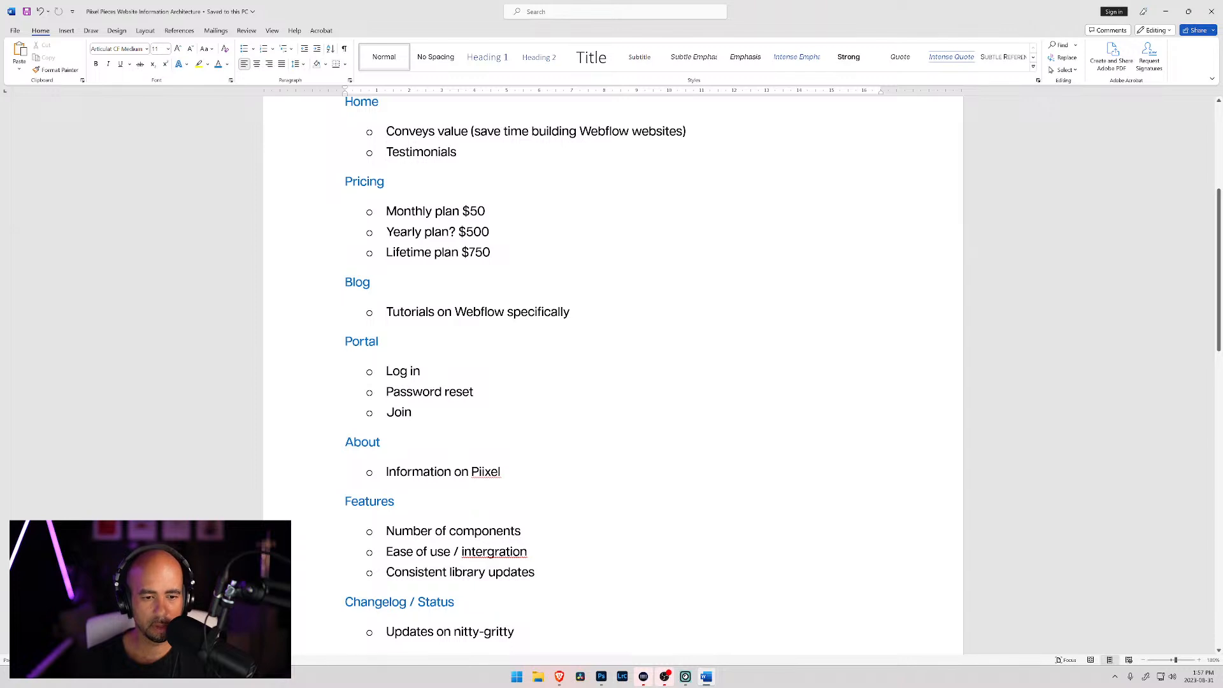
{"action": "key", "text": "alt+Tab"}
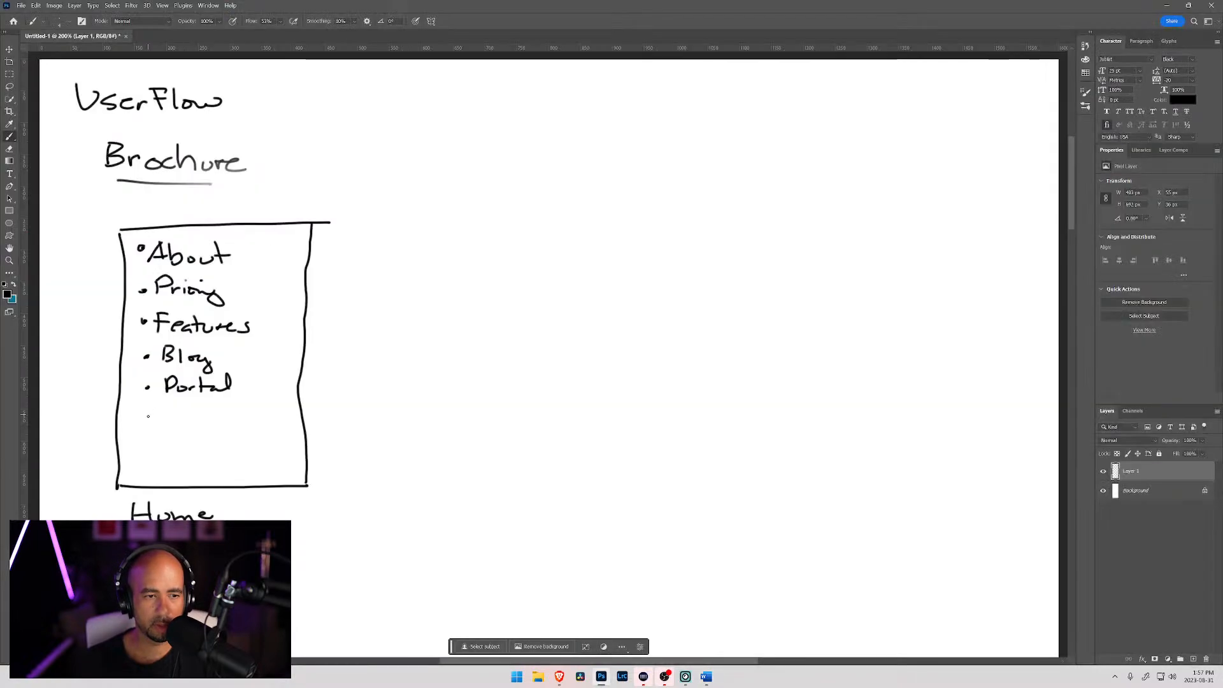
{"action": "mouse_move", "coordinate": [174, 409]}
{"action": "left_mouse_down"}
{"action": "mouse_move", "coordinate": [159, 425]}
{"action": "mouse_move", "coordinate": [232, 425]}
{"action": "left_mouse_up"}
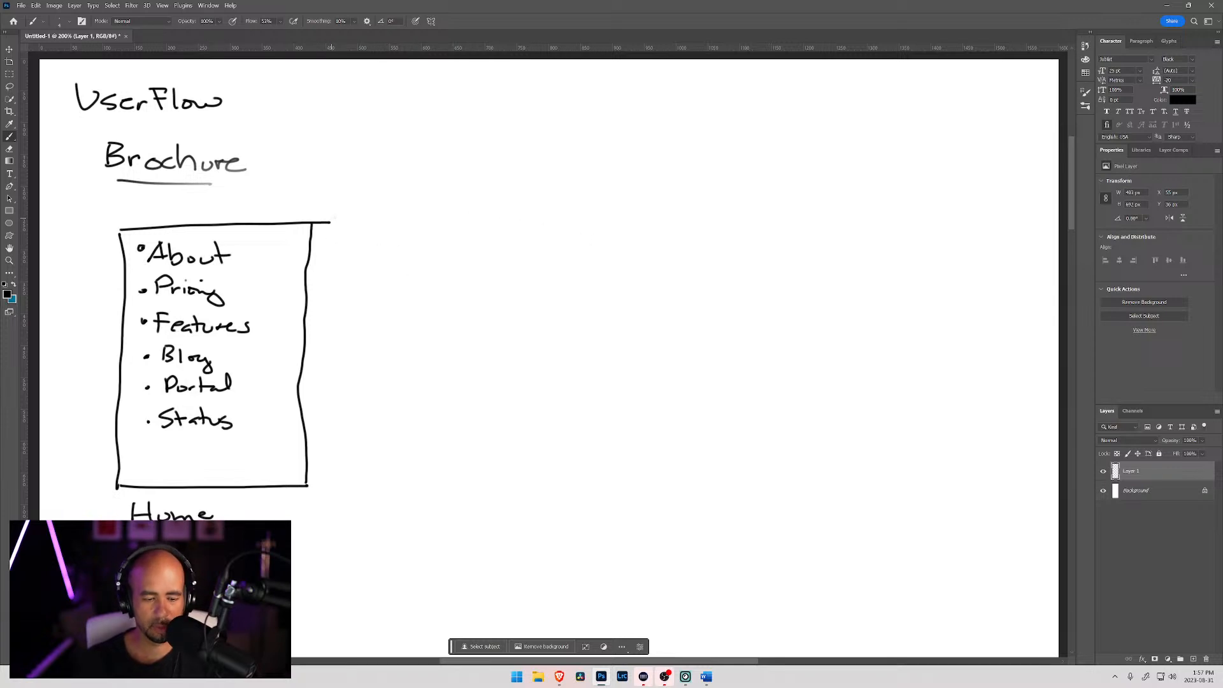
Set the Eraser to a smaller size with 100% hardness and erase the line overshooting the Home box's upper-right corner.
{"action": "key", "text": "e"}
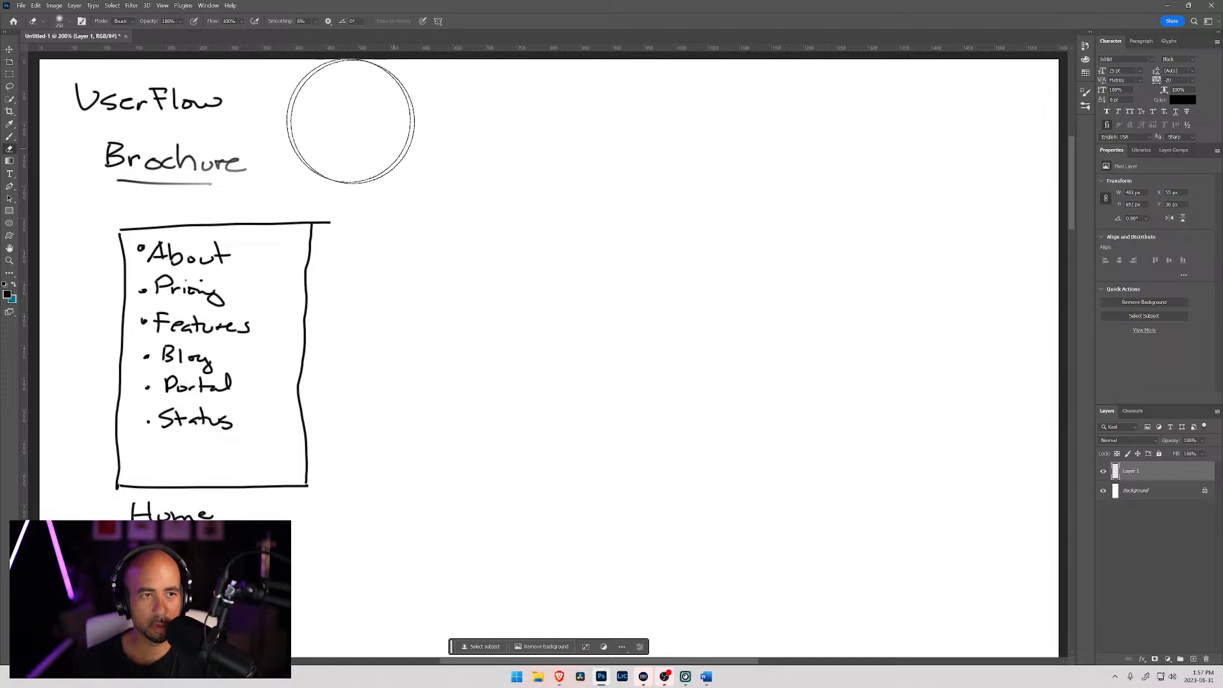
{"action": "left_click", "coordinate": [69, 25]}
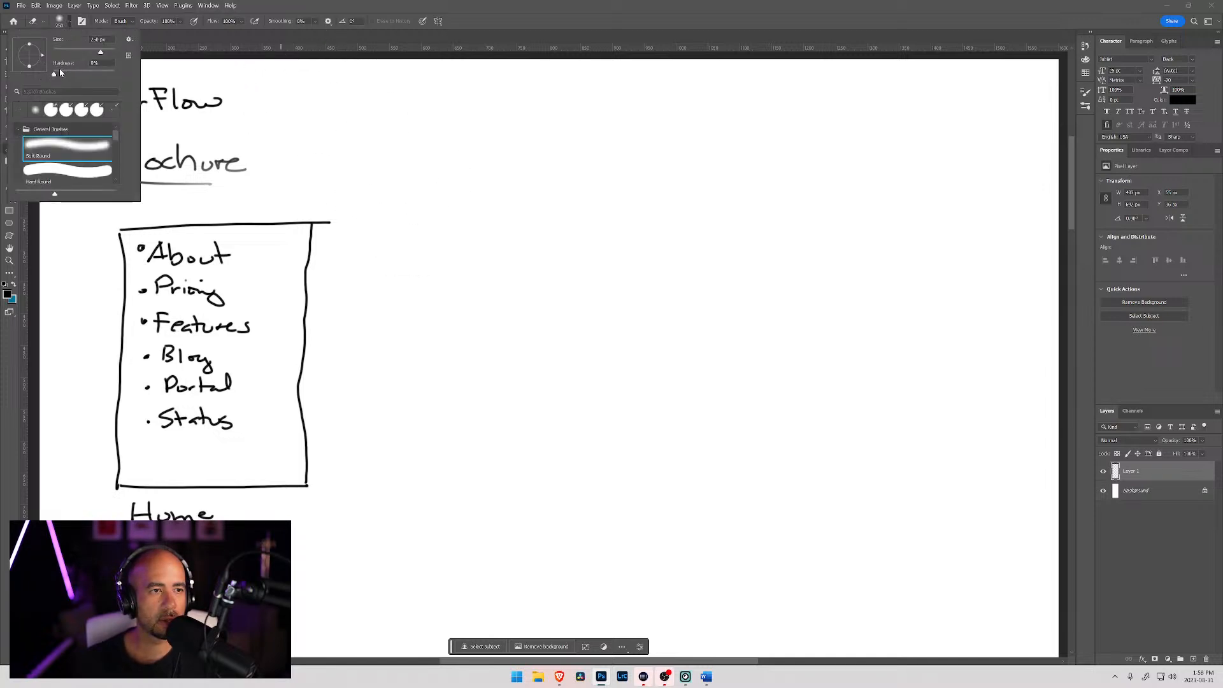
{"action": "mouse_move", "coordinate": [57, 72]}
{"action": "left_mouse_down"}
{"action": "mouse_move", "coordinate": [121, 68]}
{"action": "mouse_move", "coordinate": [73, 52]}
{"action": "left_mouse_up"}
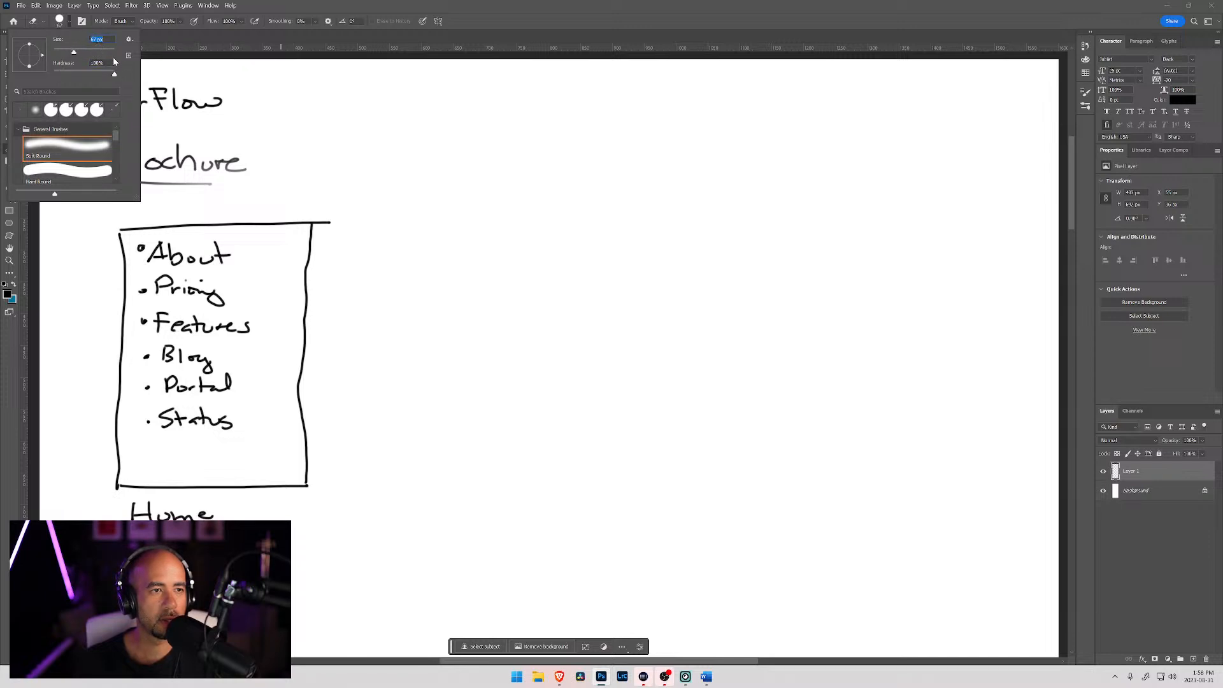
{"action": "left_click", "coordinate": [330, 219]}
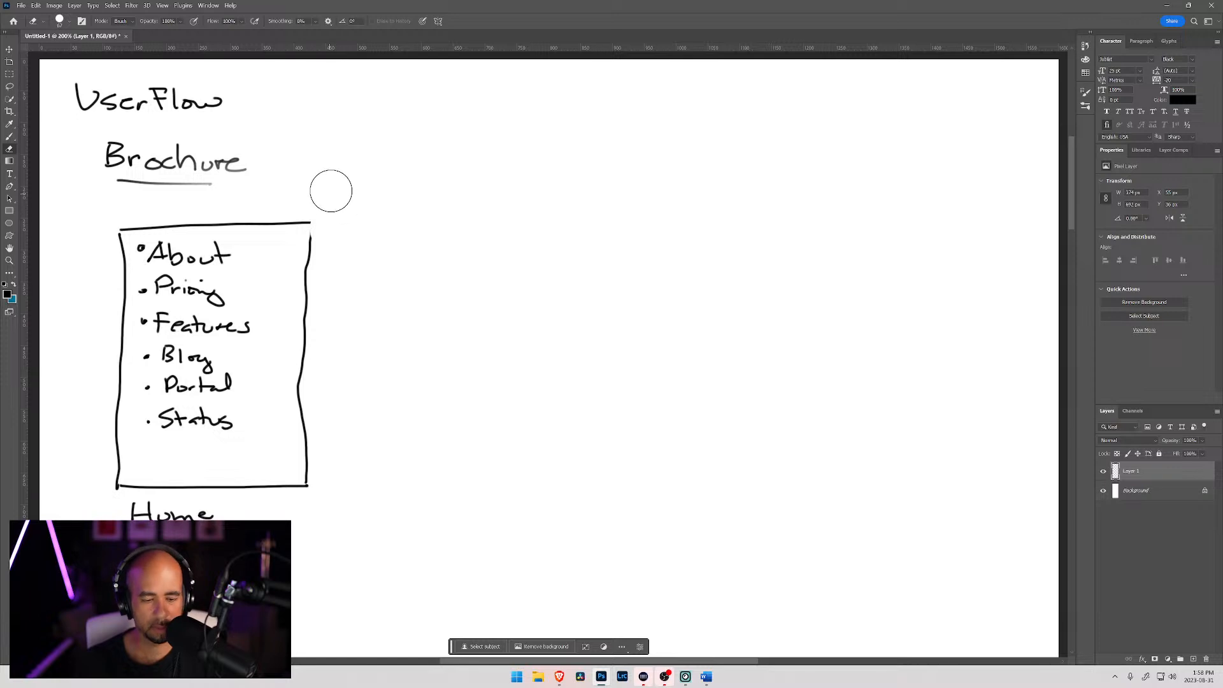
Redraw the Home box's upper-right corner with the Brush and retrace the faded end of the Brochure underline.
{"action": "key", "text": "b"}
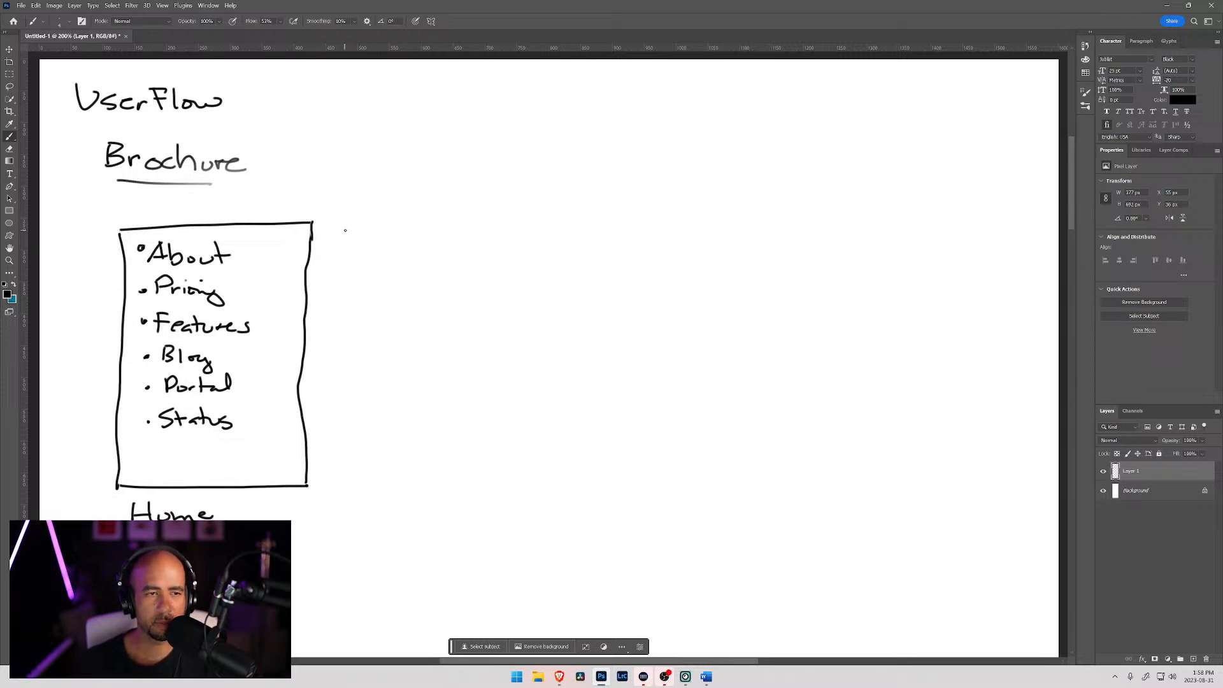
{"action": "left_click_drag", "start_coordinate": [151, 183], "coordinate": [212, 183]}
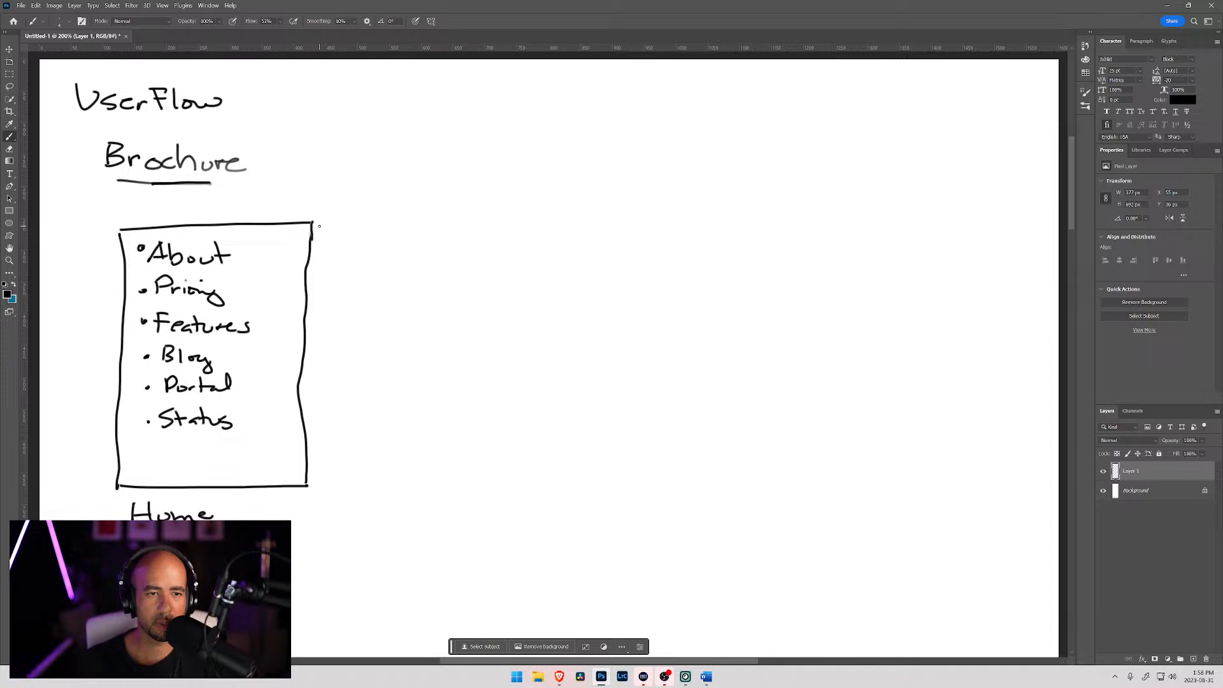
Draw an arrow from the Home box to a new "About" box, with "Price $" and "Features" boxes stacked beneath it.
{"action": "mouse_move", "coordinate": [318, 227]}
{"action": "left_mouse_down"}
{"action": "mouse_move", "coordinate": [390, 226]}
{"action": "mouse_move", "coordinate": [381, 218]}
{"action": "mouse_move", "coordinate": [397, 230]}
{"action": "mouse_move", "coordinate": [379, 228]}
{"action": "mouse_move", "coordinate": [411, 296]}
{"action": "mouse_move", "coordinate": [471, 292]}
{"action": "mouse_move", "coordinate": [490, 276]}
{"action": "mouse_move", "coordinate": [486, 215]}
{"action": "mouse_move", "coordinate": [411, 216]}
{"action": "mouse_move", "coordinate": [417, 255]}
{"action": "mouse_move", "coordinate": [474, 245]}
{"action": "left_mouse_up"}
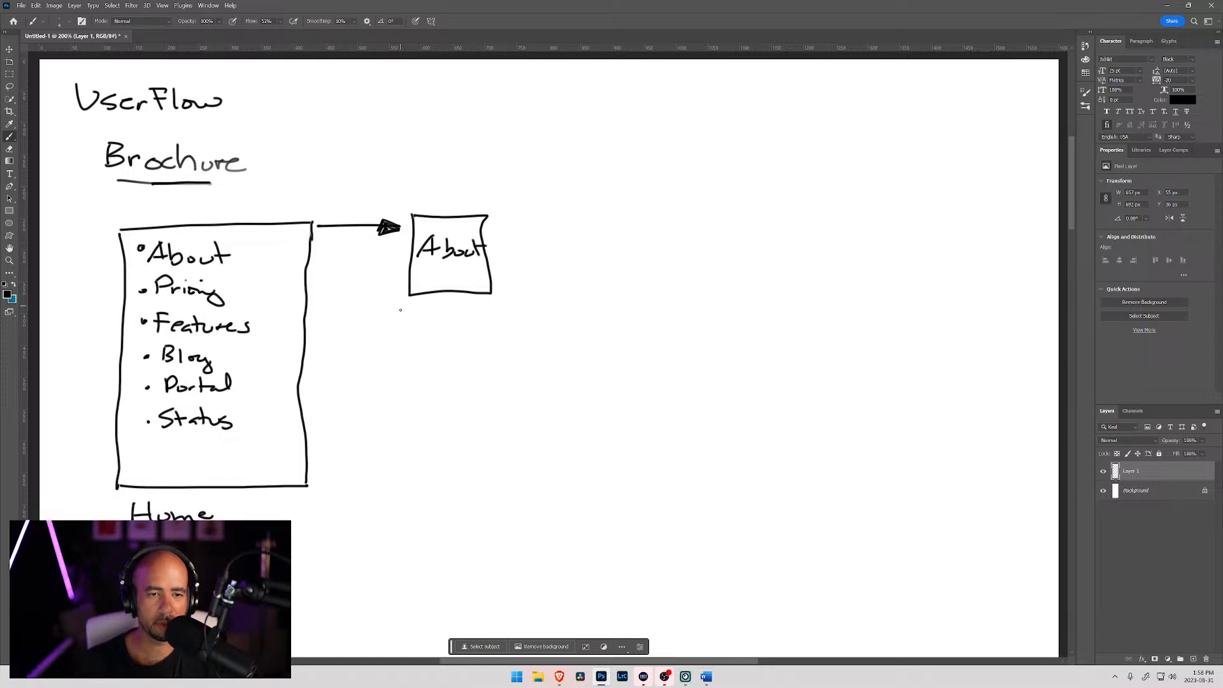
{"action": "mouse_move", "coordinate": [413, 313]}
{"action": "left_mouse_down"}
{"action": "mouse_move", "coordinate": [411, 381]}
{"action": "mouse_move", "coordinate": [458, 389]}
{"action": "mouse_move", "coordinate": [492, 361]}
{"action": "mouse_move", "coordinate": [497, 309]}
{"action": "mouse_move", "coordinate": [413, 312]}
{"action": "mouse_move", "coordinate": [457, 348]}
{"action": "mouse_move", "coordinate": [489, 344]}
{"action": "mouse_move", "coordinate": [439, 373]}
{"action": "mouse_move", "coordinate": [451, 376]}
{"action": "mouse_move", "coordinate": [406, 459]}
{"action": "mouse_move", "coordinate": [444, 501]}
{"action": "mouse_move", "coordinate": [500, 475]}
{"action": "mouse_move", "coordinate": [499, 411]}
{"action": "mouse_move", "coordinate": [413, 409]}
{"action": "mouse_move", "coordinate": [415, 455]}
{"action": "mouse_move", "coordinate": [429, 434]}
{"action": "mouse_move", "coordinate": [456, 448]}
{"action": "mouse_move", "coordinate": [459, 432]}
{"action": "mouse_move", "coordinate": [490, 433]}
{"action": "left_mouse_up"}
{"action": "left_click", "coordinate": [418, 336]}
{"action": "left_click", "coordinate": [427, 338]}
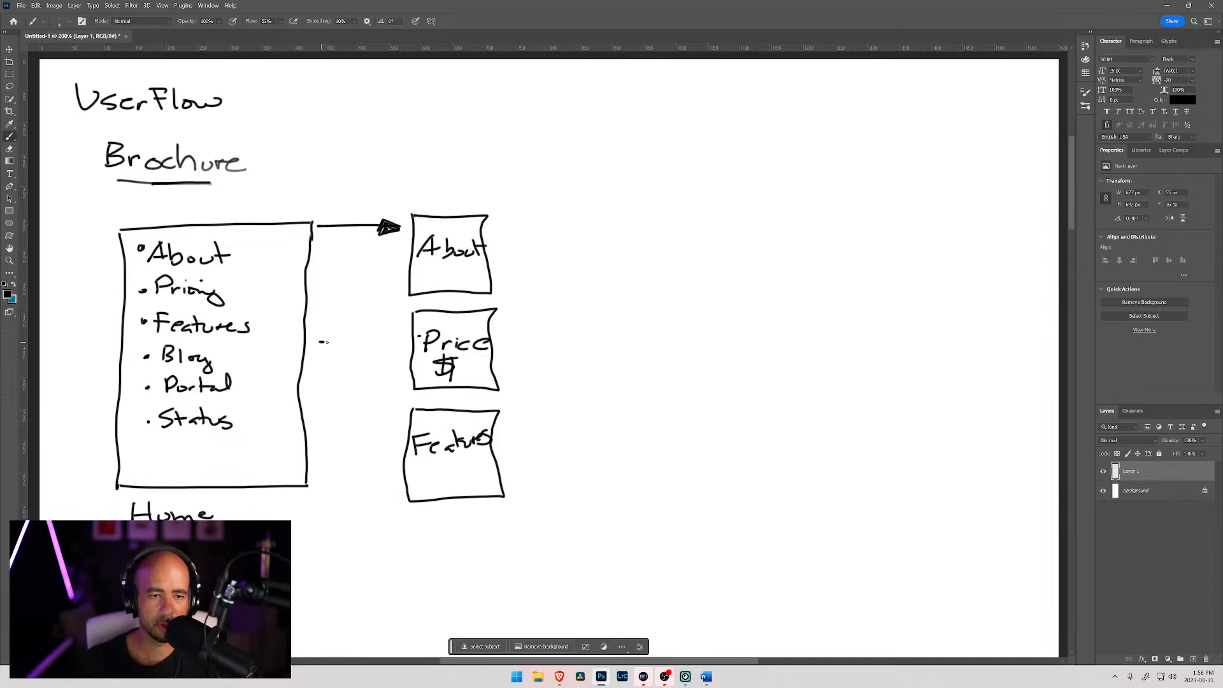
Draw arrows from the Home box to the Price and Features boxes.
{"action": "left_click_drag", "start_coordinate": [319, 342], "coordinate": [403, 347]}
{"action": "mouse_move", "coordinate": [378, 338]}
{"action": "left_mouse_down"}
{"action": "mouse_move", "coordinate": [402, 347]}
{"action": "mouse_move", "coordinate": [379, 350]}
{"action": "left_mouse_up"}
{"action": "left_click_drag", "start_coordinate": [329, 435], "coordinate": [393, 444]}
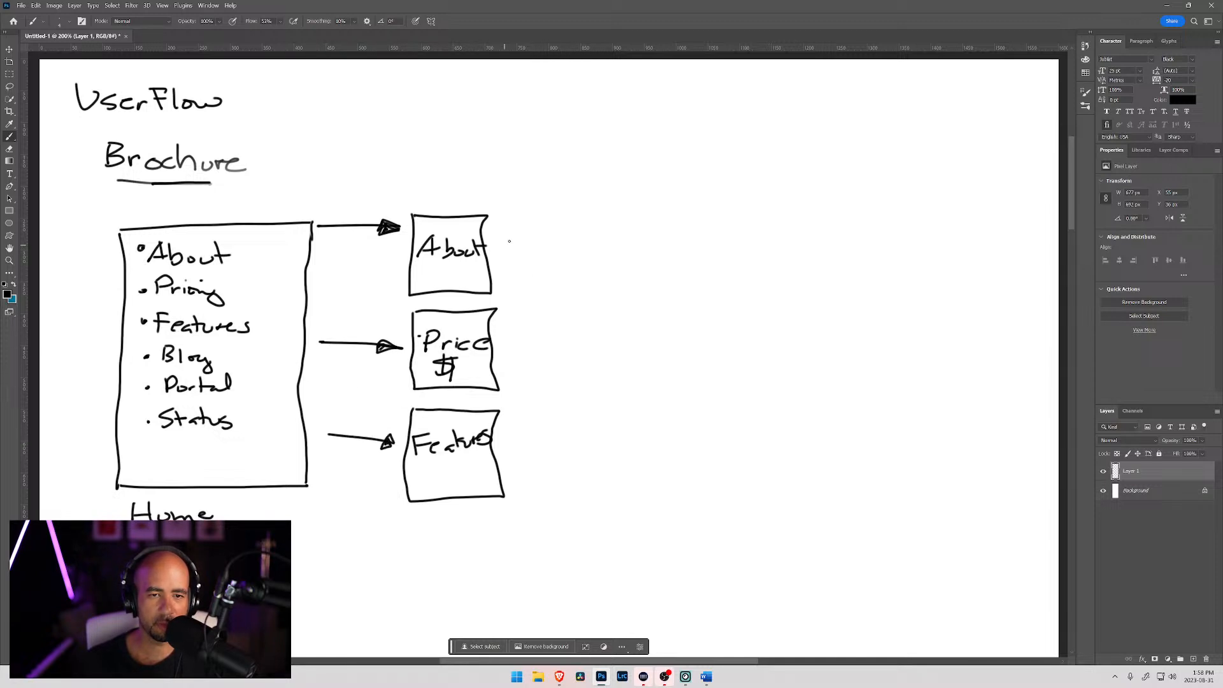
Draw a box to the right of the About box and handwrite "Blog" inside it.
{"action": "mouse_move", "coordinate": [535, 216]}
{"action": "left_mouse_down"}
{"action": "mouse_move", "coordinate": [529, 290]}
{"action": "mouse_move", "coordinate": [615, 248]}
{"action": "mouse_move", "coordinate": [551, 222]}
{"action": "mouse_move", "coordinate": [546, 263]}
{"action": "mouse_move", "coordinate": [568, 261]}
{"action": "left_mouse_up"}
{"action": "mouse_move", "coordinate": [571, 257]}
{"action": "left_mouse_down"}
{"action": "mouse_move", "coordinate": [593, 253]}
{"action": "mouse_move", "coordinate": [592, 273]}
{"action": "left_mouse_up"}
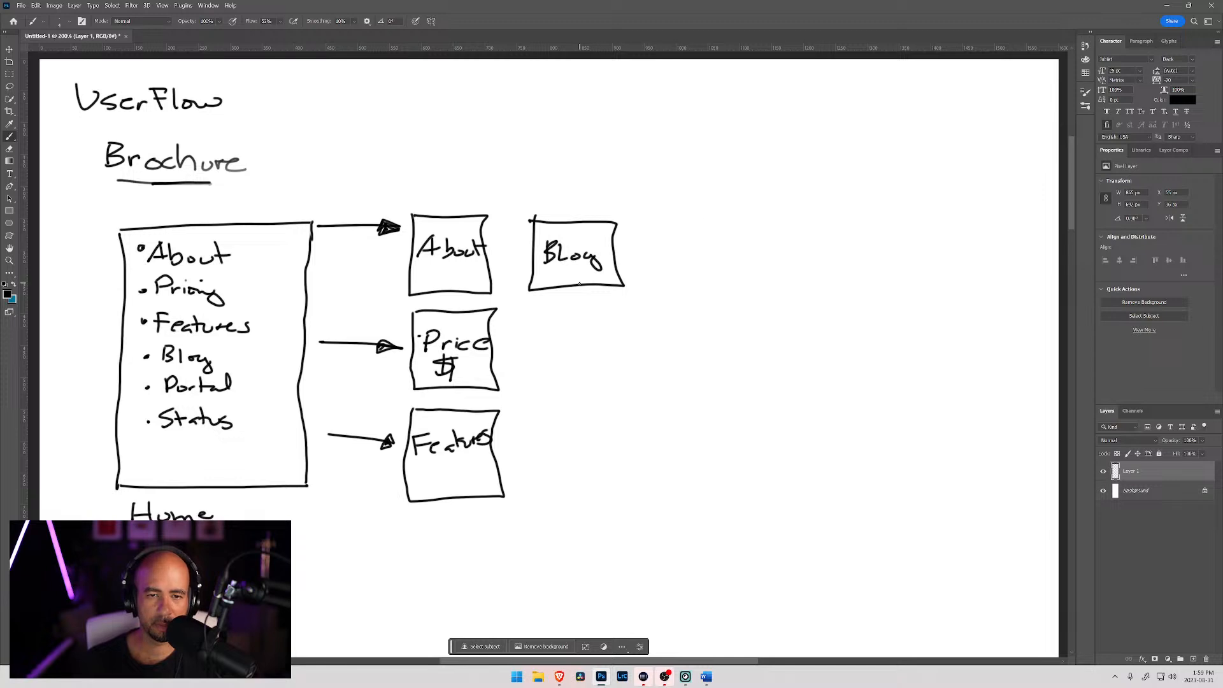
Draw an arrow from the Blog box to a new "Blog Post" box, and a "Status" box beneath Blog.
{"action": "mouse_move", "coordinate": [615, 251]}
{"action": "left_mouse_down"}
{"action": "mouse_move", "coordinate": [678, 252]}
{"action": "mouse_move", "coordinate": [660, 254]}
{"action": "left_mouse_up"}
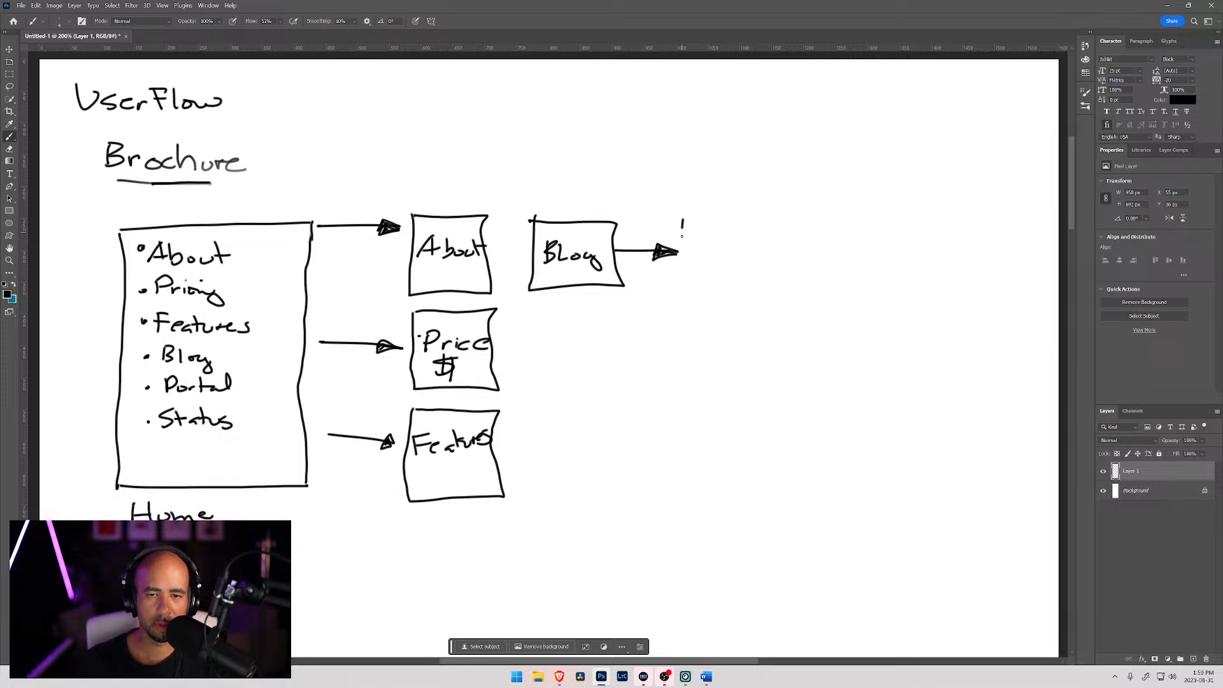
{"action": "mouse_move", "coordinate": [681, 234]}
{"action": "left_mouse_down"}
{"action": "mouse_move", "coordinate": [683, 286]}
{"action": "mouse_move", "coordinate": [793, 280]}
{"action": "mouse_move", "coordinate": [789, 217]}
{"action": "mouse_move", "coordinate": [679, 218]}
{"action": "mouse_move", "coordinate": [704, 246]}
{"action": "left_mouse_up"}
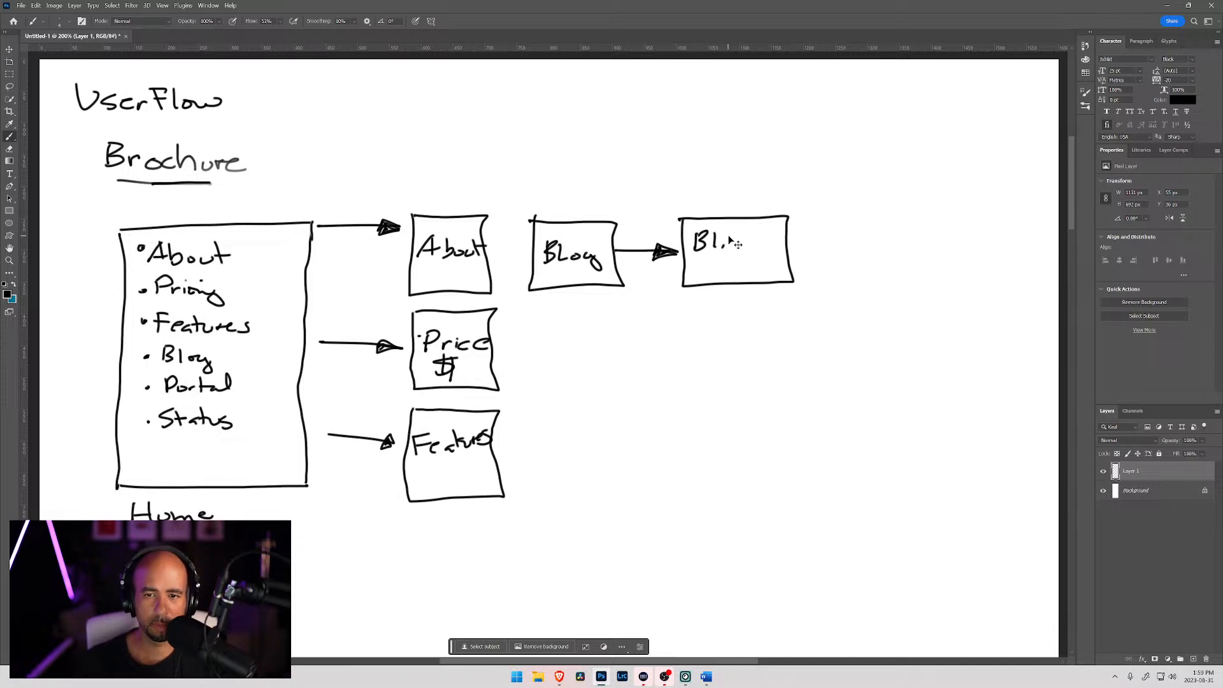
{"action": "mouse_move", "coordinate": [728, 237]}
{"action": "left_mouse_down"}
{"action": "mouse_move", "coordinate": [752, 255]}
{"action": "mouse_move", "coordinate": [758, 241]}
{"action": "mouse_move", "coordinate": [722, 261]}
{"action": "mouse_move", "coordinate": [735, 270]}
{"action": "mouse_move", "coordinate": [763, 253]}
{"action": "left_mouse_up"}
{"action": "left_click_drag", "start_coordinate": [753, 254], "coordinate": [750, 270]}
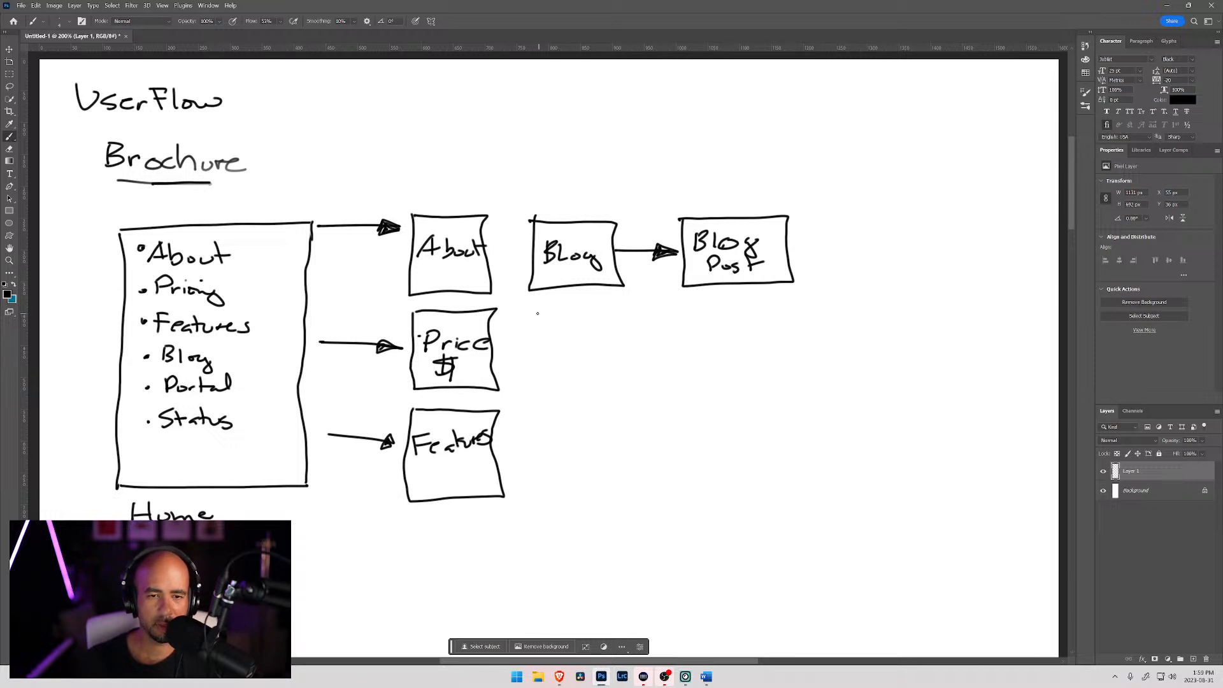
{"action": "mouse_move", "coordinate": [535, 333]}
{"action": "left_mouse_down"}
{"action": "mouse_move", "coordinate": [575, 374]}
{"action": "mouse_move", "coordinate": [613, 328]}
{"action": "mouse_move", "coordinate": [545, 309]}
{"action": "mouse_move", "coordinate": [540, 342]}
{"action": "mouse_move", "coordinate": [590, 330]}
{"action": "mouse_move", "coordinate": [605, 334]}
{"action": "mouse_move", "coordinate": [597, 341]}
{"action": "left_mouse_up"}
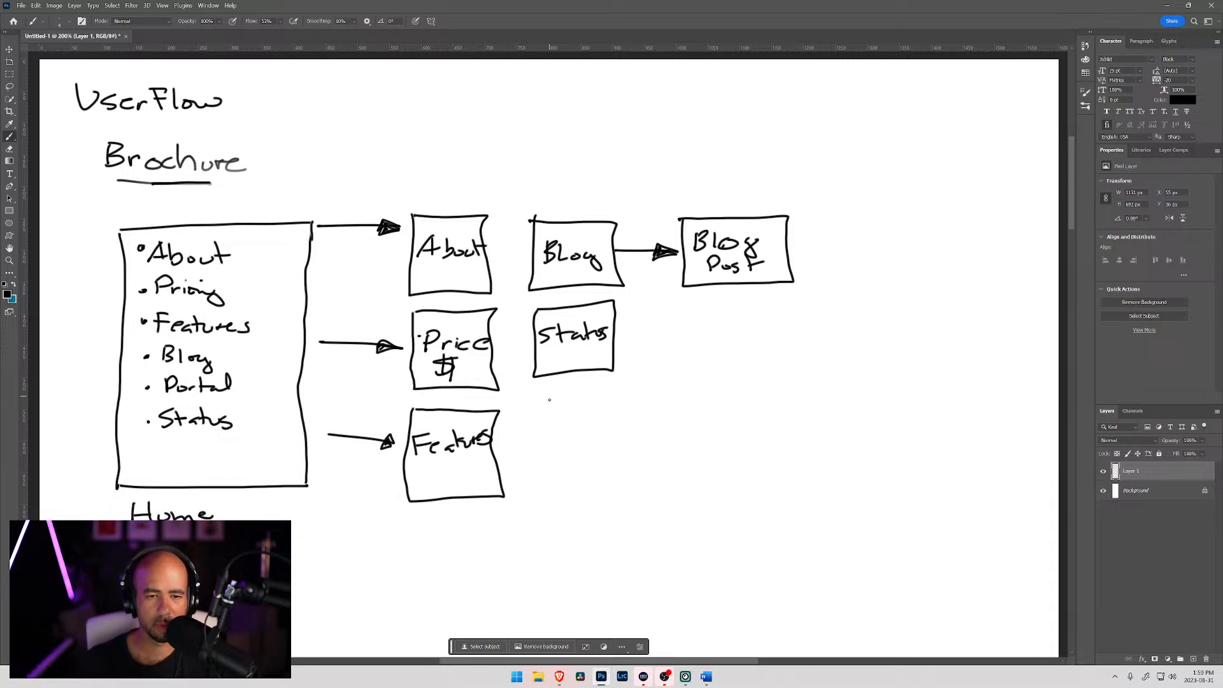
Draw stacked "Login", "Join" and "Password" boxes below the Home box and an arrow from the Home label to Login.
{"action": "mouse_move", "coordinate": [493, 440]}
{"action": "left_mouse_down"}
{"action": "mouse_move", "coordinate": [584, 385]}
{"action": "mouse_move", "coordinate": [675, 297]}
{"action": "left_mouse_up"}
{"action": "left_click_drag", "start_coordinate": [610, 370], "coordinate": [637, 297]}
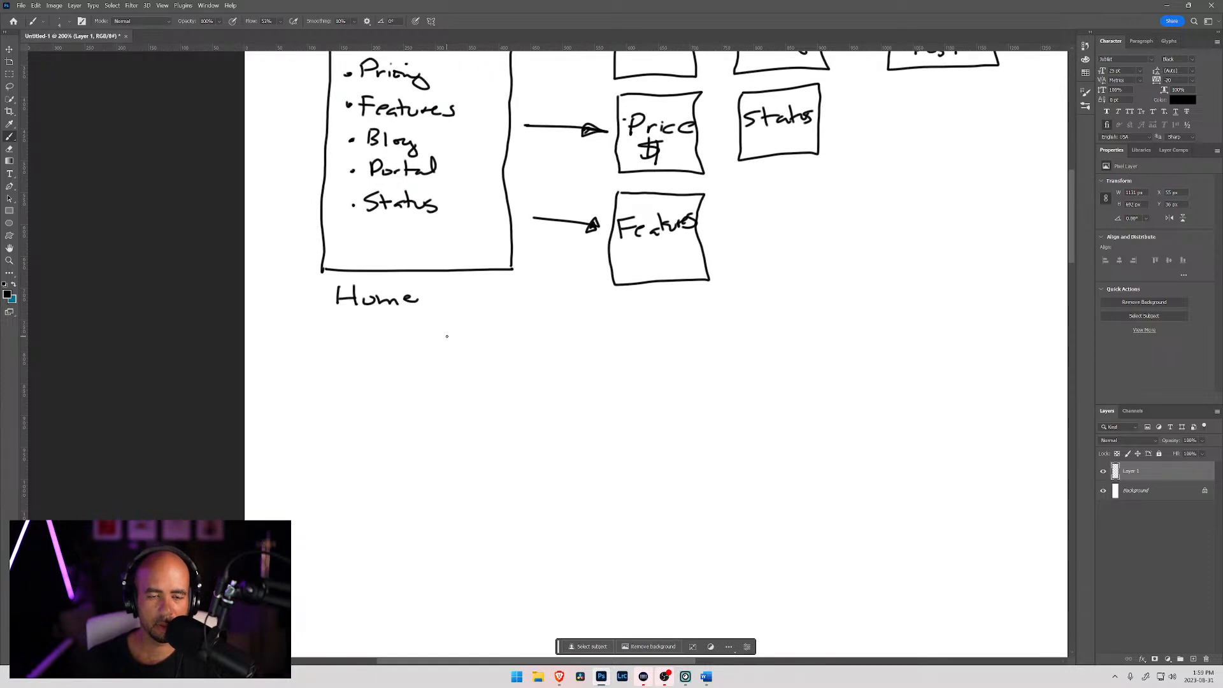
{"action": "mouse_move", "coordinate": [453, 334]}
{"action": "left_mouse_down"}
{"action": "mouse_move", "coordinate": [449, 369]}
{"action": "mouse_move", "coordinate": [523, 385]}
{"action": "mouse_move", "coordinate": [534, 332]}
{"action": "mouse_move", "coordinate": [459, 332]}
{"action": "mouse_move", "coordinate": [471, 368]}
{"action": "mouse_move", "coordinate": [514, 363]}
{"action": "left_mouse_up"}
{"action": "mouse_move", "coordinate": [449, 403]}
{"action": "left_mouse_down"}
{"action": "mouse_move", "coordinate": [450, 444]}
{"action": "mouse_move", "coordinate": [533, 438]}
{"action": "mouse_move", "coordinate": [534, 393]}
{"action": "mouse_move", "coordinate": [449, 396]}
{"action": "mouse_move", "coordinate": [465, 427]}
{"action": "left_mouse_up"}
{"action": "left_click_drag", "start_coordinate": [464, 412], "coordinate": [516, 421]}
{"action": "mouse_move", "coordinate": [455, 456]}
{"action": "left_mouse_down"}
{"action": "mouse_move", "coordinate": [454, 501]}
{"action": "mouse_move", "coordinate": [545, 501]}
{"action": "mouse_move", "coordinate": [539, 444]}
{"action": "mouse_move", "coordinate": [452, 455]}
{"action": "mouse_move", "coordinate": [467, 480]}
{"action": "mouse_move", "coordinate": [528, 468]}
{"action": "left_mouse_up"}
{"action": "left_click_drag", "start_coordinate": [534, 470], "coordinate": [536, 459]}
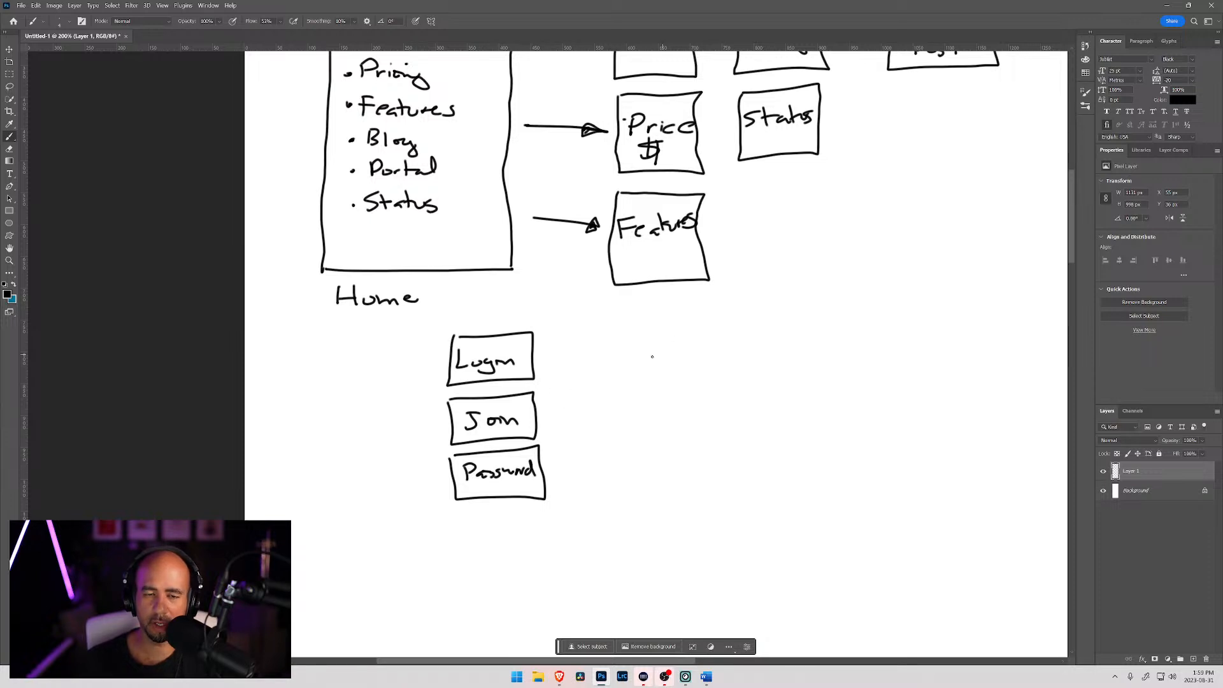
{"action": "mouse_move", "coordinate": [387, 322]}
{"action": "left_mouse_down"}
{"action": "mouse_move", "coordinate": [385, 338]}
{"action": "mouse_move", "coordinate": [413, 365]}
{"action": "left_mouse_up"}
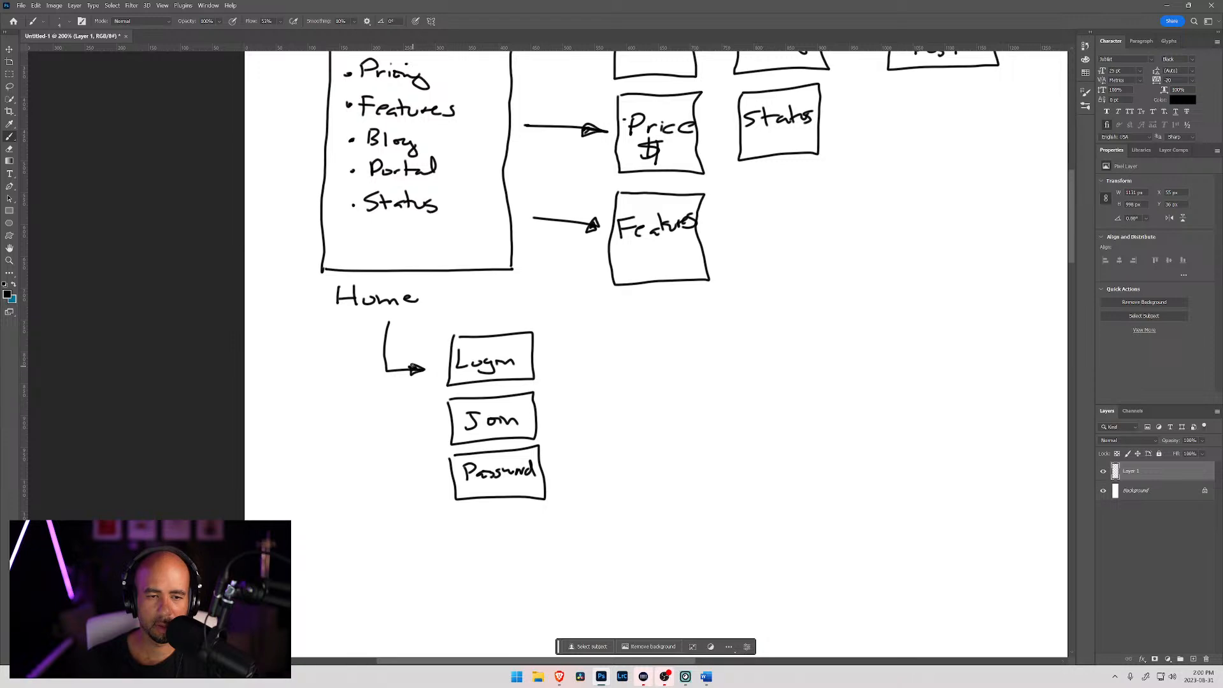
{"action": "mouse_move", "coordinate": [562, 305]}
{"action": "left_mouse_down"}
{"action": "mouse_move", "coordinate": [483, 401]}
{"action": "mouse_move", "coordinate": [417, 328]}
{"action": "mouse_move", "coordinate": [314, 341]}
{"action": "mouse_move", "coordinate": [628, 278]}
{"action": "left_mouse_up"}
{"action": "mouse_move", "coordinate": [417, 348]}
{"action": "left_mouse_down"}
{"action": "mouse_move", "coordinate": [469, 346]}
{"action": "mouse_move", "coordinate": [529, 292]}
{"action": "left_mouse_up"}
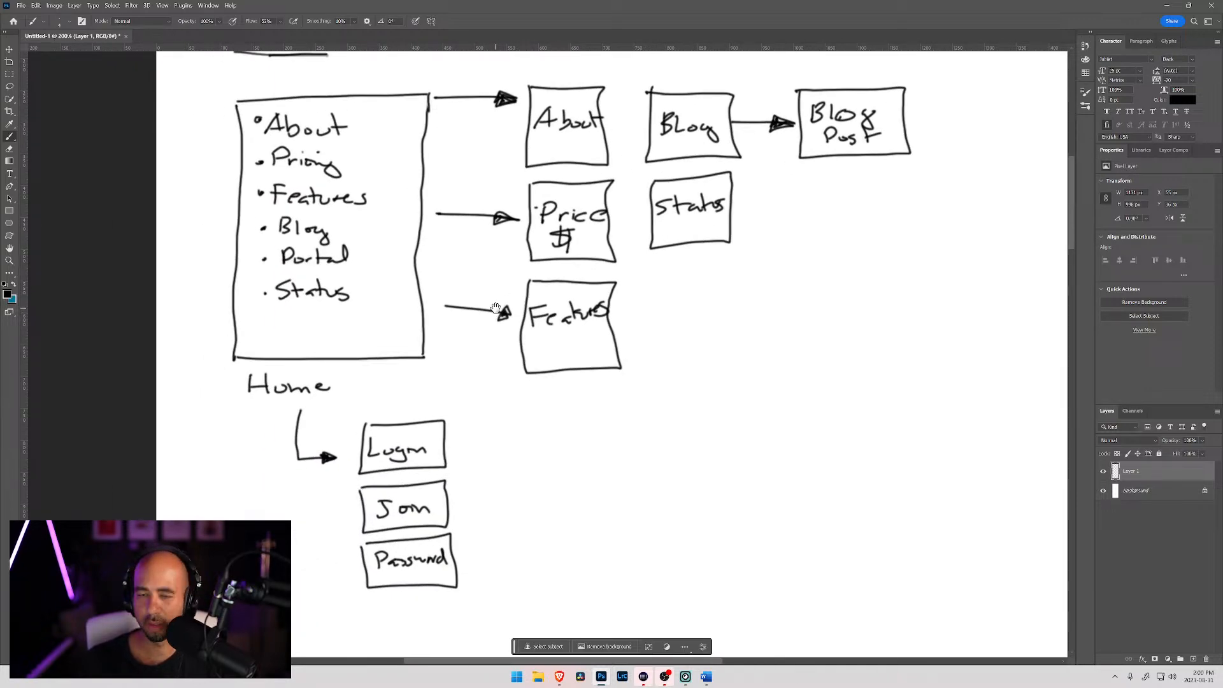
{"action": "left_click_drag", "start_coordinate": [495, 244], "coordinate": [423, 328]}
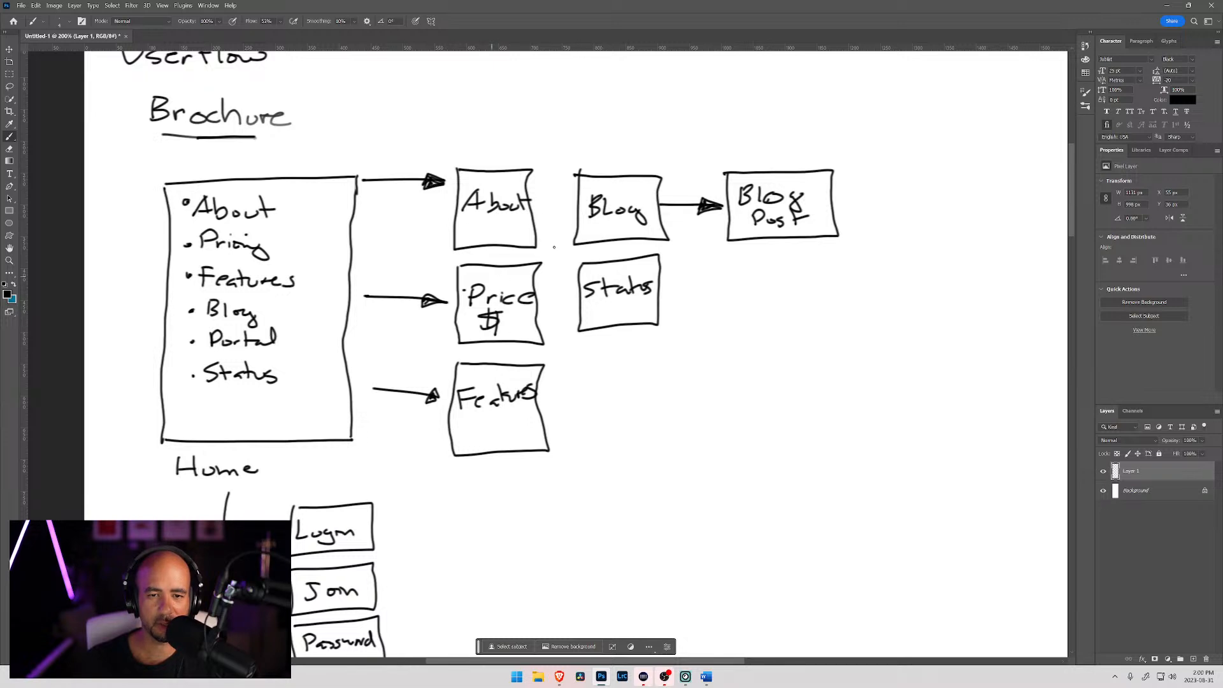
{"action": "left_click_drag", "start_coordinate": [406, 227], "coordinate": [468, 331]}
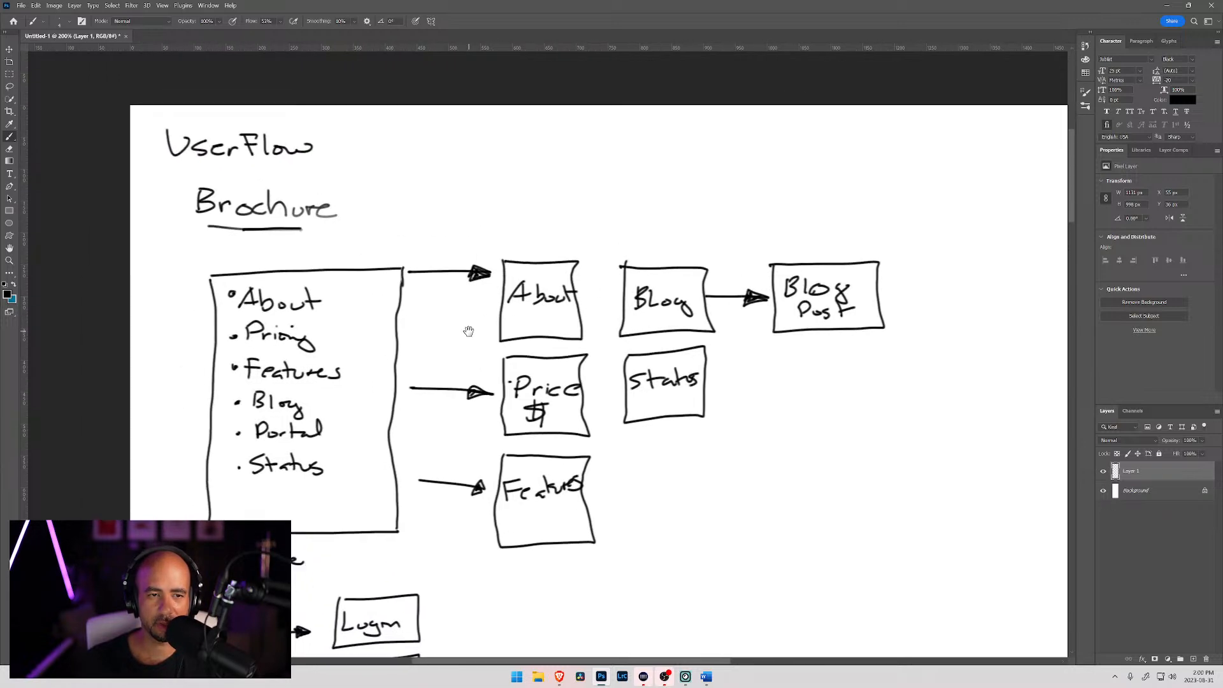
{"action": "mouse_move", "coordinate": [543, 168]}
{"action": "left_mouse_down"}
{"action": "mouse_move", "coordinate": [537, 190]}
{"action": "mouse_move", "coordinate": [597, 181]}
{"action": "mouse_move", "coordinate": [596, 192]}
{"action": "mouse_move", "coordinate": [528, 176]}
{"action": "mouse_move", "coordinate": [565, 183]}
{"action": "left_mouse_up"}
{"action": "key", "text": "ctrl+z"}
{"action": "key", "text": "ctrl+z"}
{"action": "key", "text": "e"}
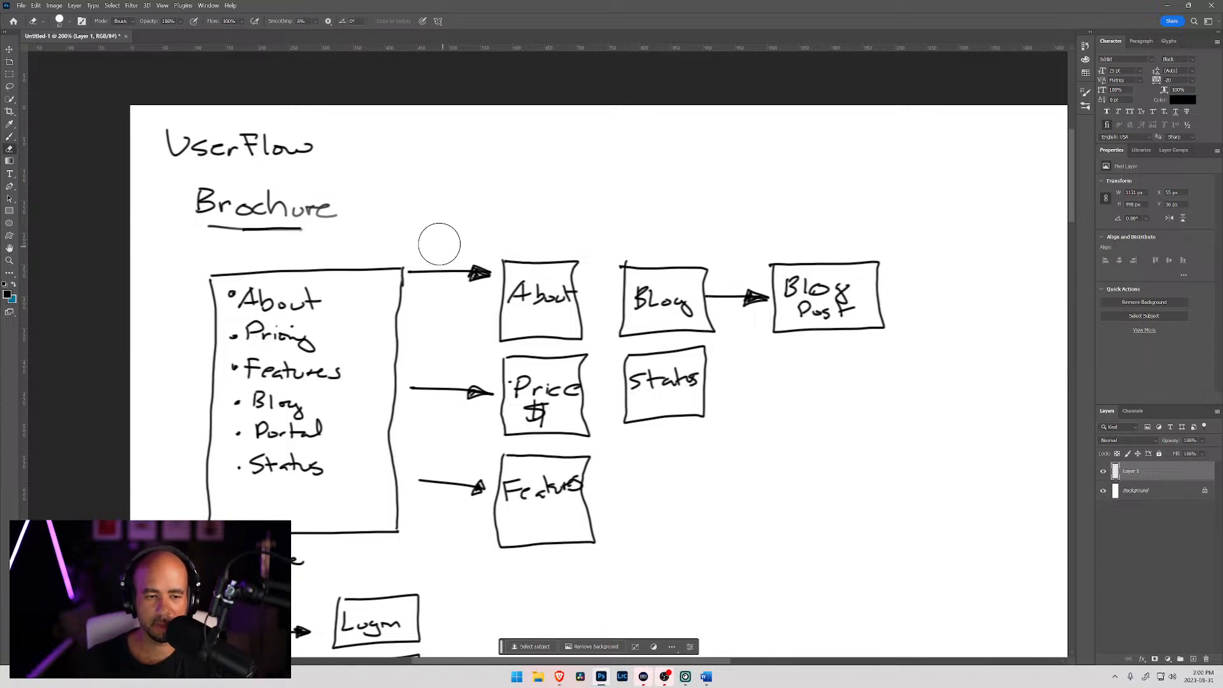
{"action": "key", "text": "v"}
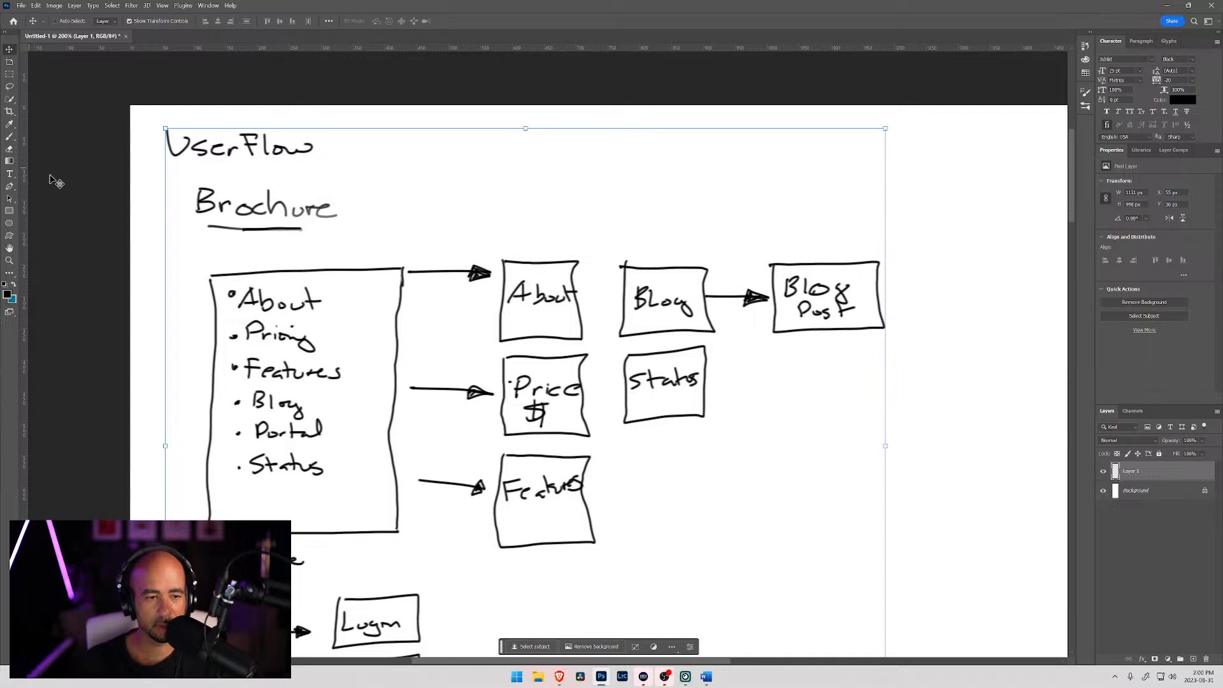
{"action": "key", "text": "b"}
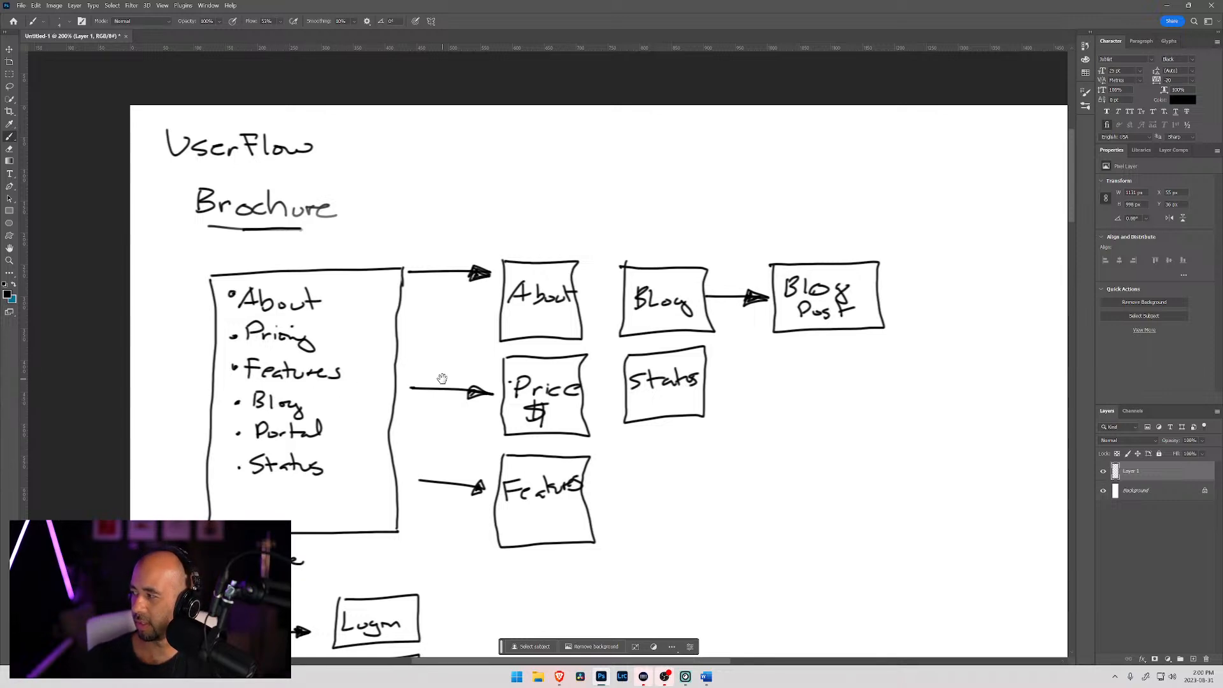
Underline "Status" in the Home box's list with the Brush.
{"action": "left_click_drag", "start_coordinate": [442, 382], "coordinate": [551, 219]}
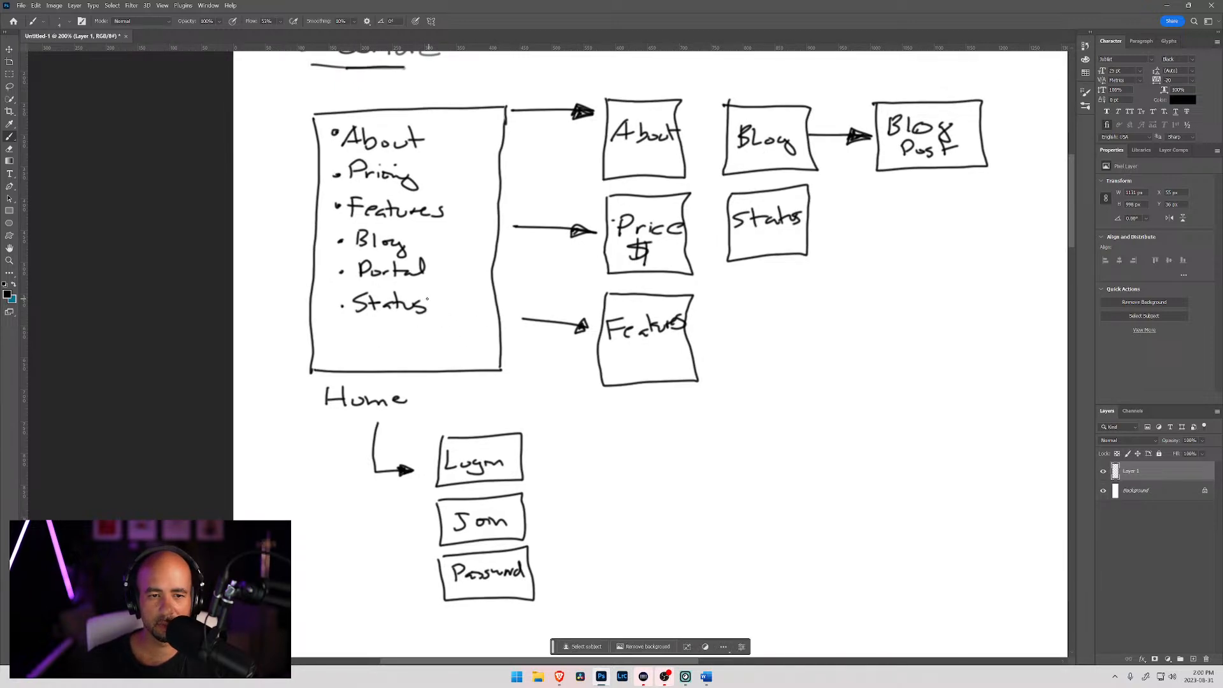
{"action": "left_click_drag", "start_coordinate": [360, 316], "coordinate": [422, 320]}
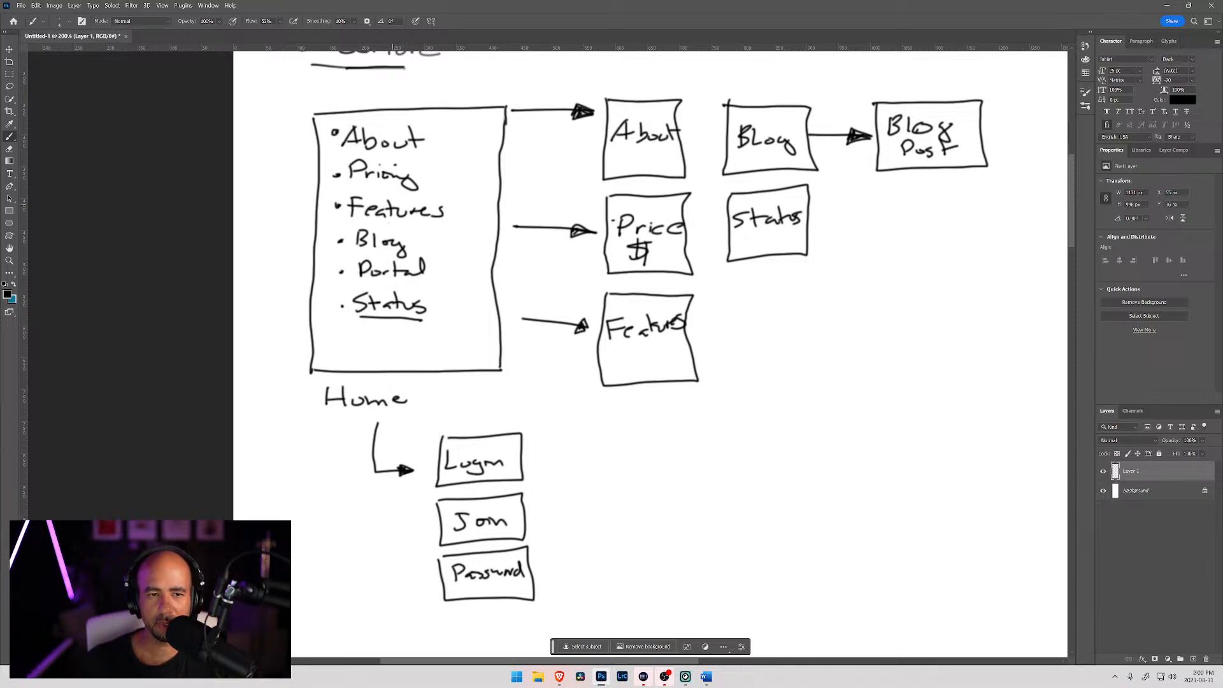
{"action": "left_click_drag", "start_coordinate": [619, 218], "coordinate": [543, 280]}
{"action": "left_click_drag", "start_coordinate": [477, 314], "coordinate": [489, 293]}
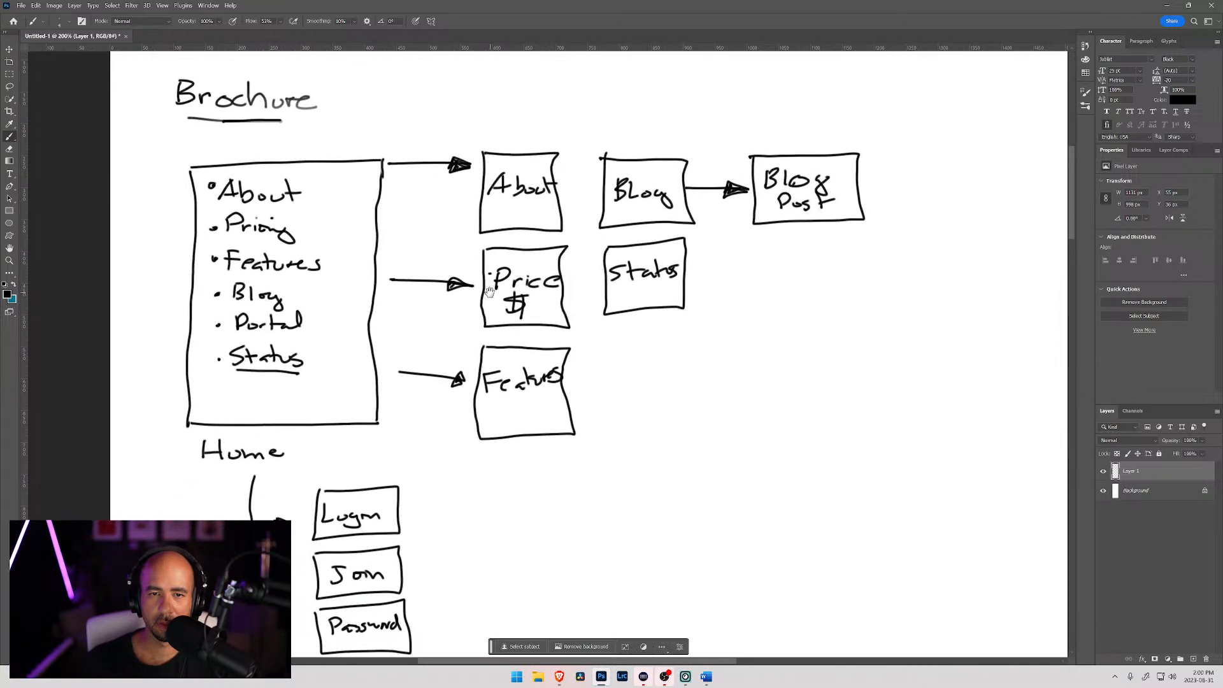
{"action": "left_click_drag", "start_coordinate": [368, 344], "coordinate": [497, 255]}
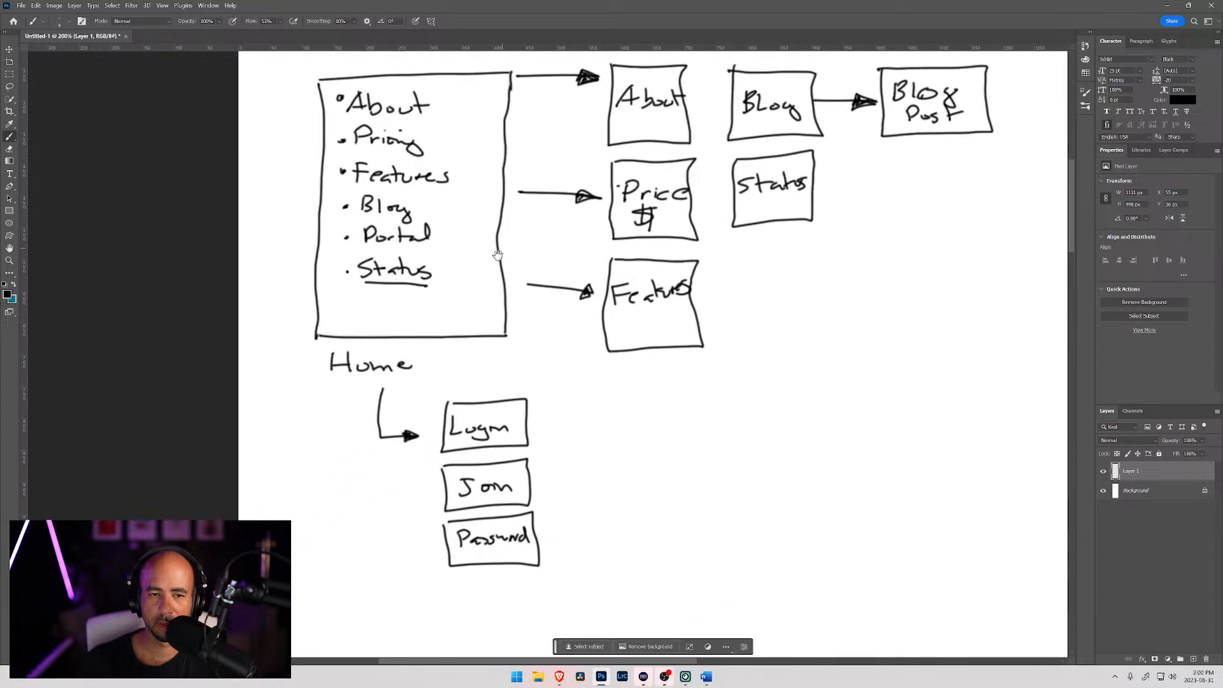
{"action": "left_click_drag", "start_coordinate": [505, 308], "coordinate": [408, 241]}
{"action": "left_click_drag", "start_coordinate": [475, 324], "coordinate": [400, 447]}
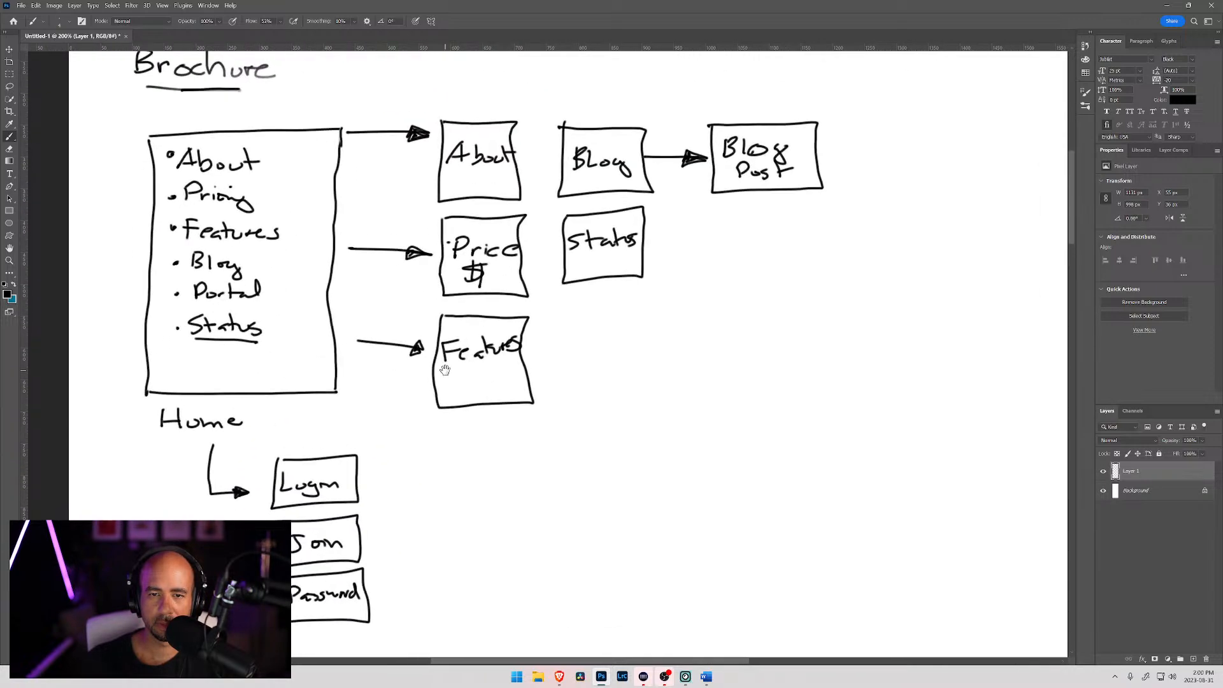
{"action": "left_click_drag", "start_coordinate": [454, 339], "coordinate": [559, 217]}
{"action": "left_click_drag", "start_coordinate": [484, 324], "coordinate": [429, 235]}
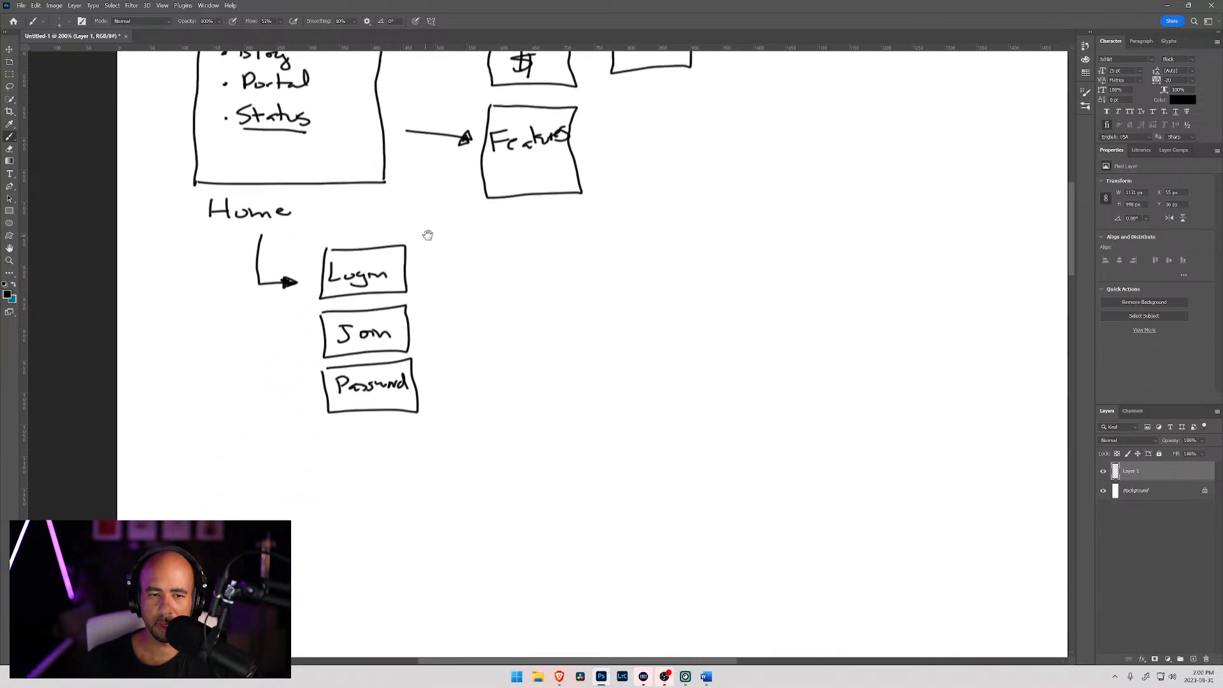
Handwrite the underlined heading "Application" in the empty area below the Password box.
{"action": "mouse_move", "coordinate": [365, 371]}
{"action": "left_mouse_down"}
{"action": "mouse_move", "coordinate": [520, 241]}
{"action": "mouse_move", "coordinate": [538, 186]}
{"action": "left_mouse_up"}
{"action": "right_click", "coordinate": [503, 260]}
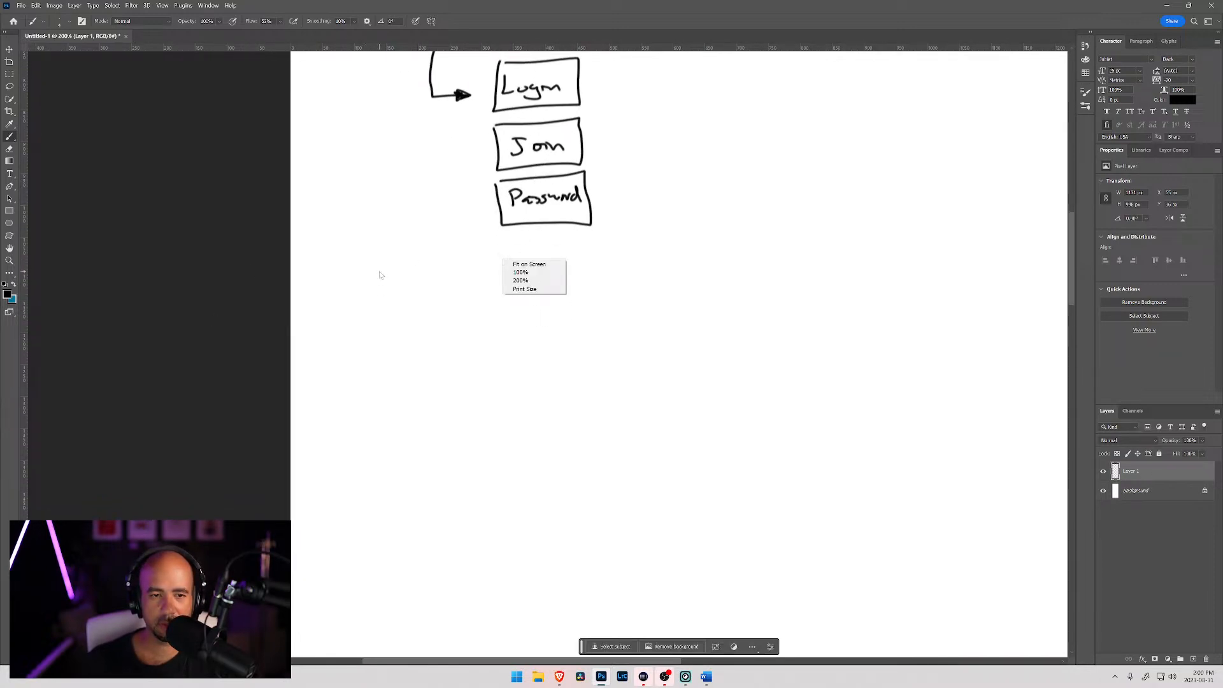
{"action": "left_click", "coordinate": [364, 279]}
{"action": "left_click_drag", "start_coordinate": [376, 264], "coordinate": [362, 290]}
{"action": "left_click_drag", "start_coordinate": [378, 261], "coordinate": [390, 277]}
{"action": "left_click_drag", "start_coordinate": [400, 275], "coordinate": [403, 287]}
{"action": "mouse_move", "coordinate": [414, 275]}
{"action": "left_mouse_down"}
{"action": "mouse_move", "coordinate": [411, 287]}
{"action": "mouse_move", "coordinate": [546, 281]}
{"action": "left_mouse_up"}
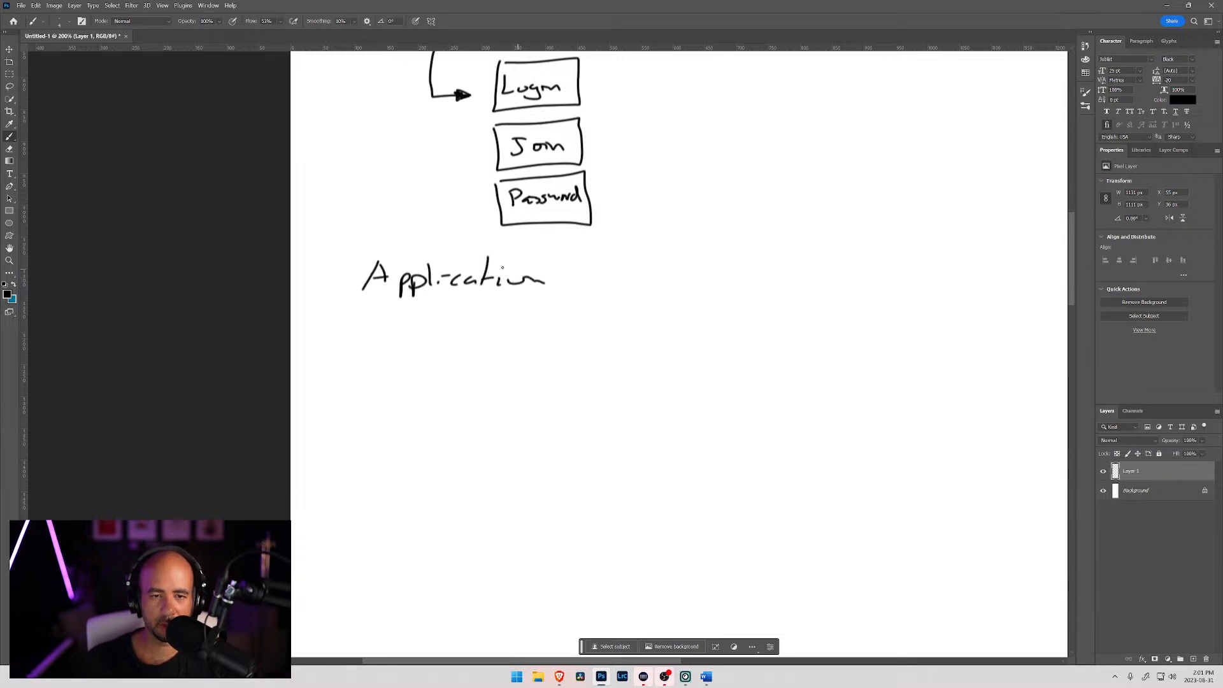
{"action": "left_click_drag", "start_coordinate": [430, 294], "coordinate": [544, 294]}
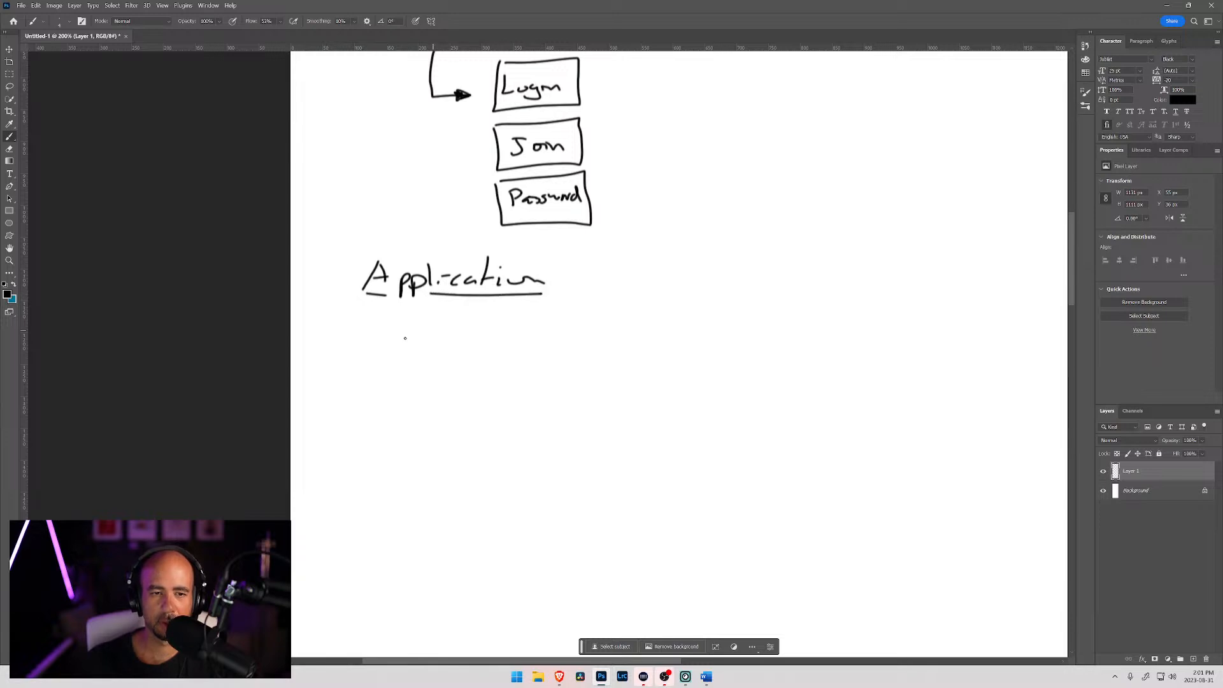
Draw a wide box with a narrow left column under the Application heading and label it "Dashboard" underneath.
{"action": "mouse_move", "coordinate": [456, 327]}
{"action": "left_mouse_down"}
{"action": "mouse_move", "coordinate": [404, 258]}
{"action": "mouse_move", "coordinate": [414, 194]}
{"action": "left_mouse_up"}
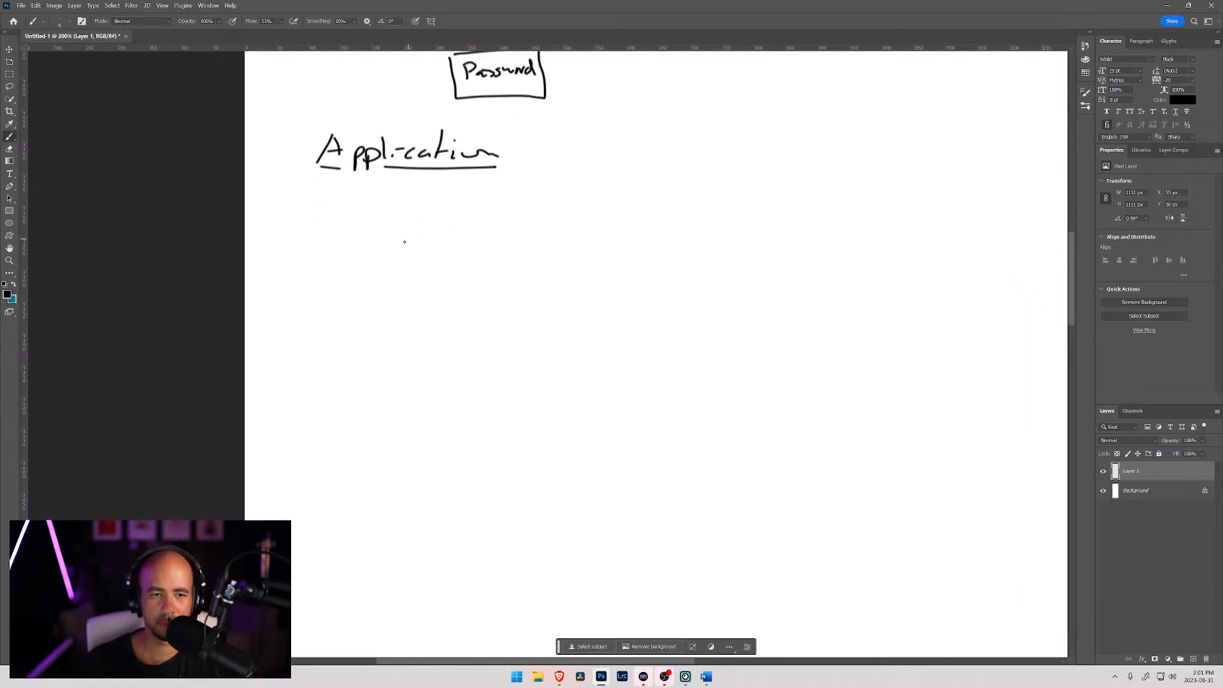
{"action": "mouse_move", "coordinate": [342, 209]}
{"action": "left_mouse_down"}
{"action": "mouse_move", "coordinate": [349, 358]}
{"action": "mouse_move", "coordinate": [630, 347]}
{"action": "mouse_move", "coordinate": [640, 189]}
{"action": "mouse_move", "coordinate": [360, 206]}
{"action": "mouse_move", "coordinate": [414, 279]}
{"action": "mouse_move", "coordinate": [418, 338]}
{"action": "left_mouse_up"}
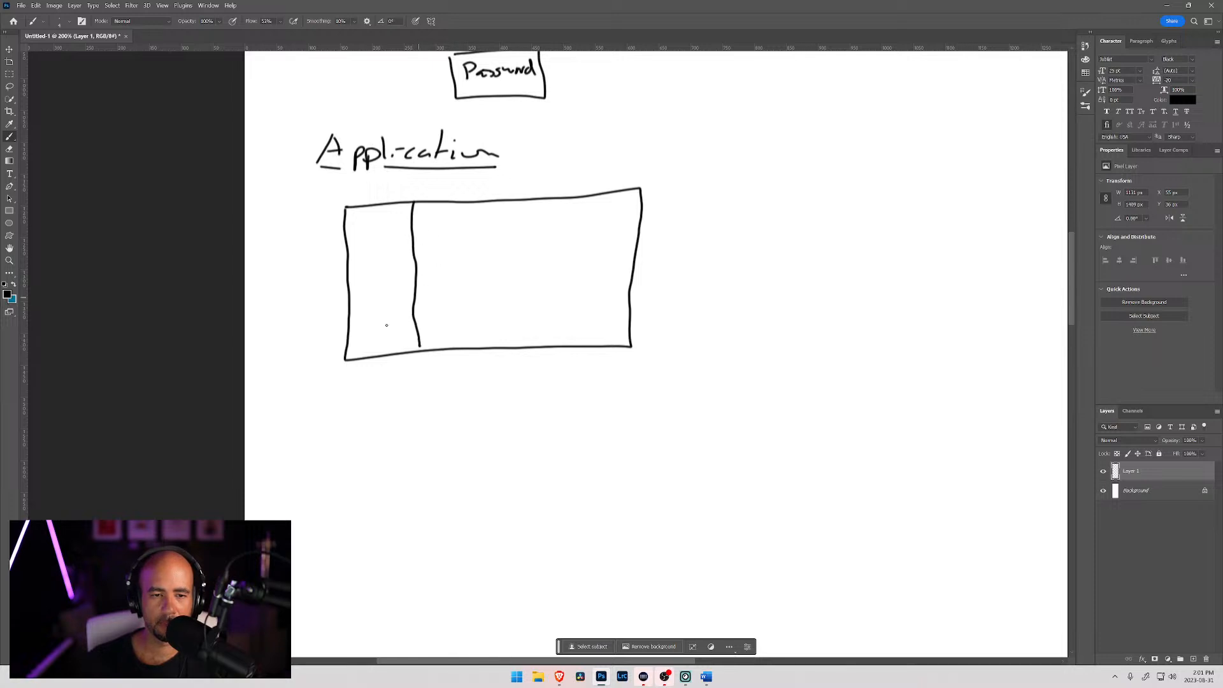
{"action": "left_click_drag", "start_coordinate": [368, 370], "coordinate": [369, 388]}
{"action": "mouse_move", "coordinate": [364, 370]}
{"action": "left_mouse_down"}
{"action": "mouse_move", "coordinate": [378, 386]}
{"action": "mouse_move", "coordinate": [418, 391]}
{"action": "mouse_move", "coordinate": [495, 379]}
{"action": "left_mouse_up"}
{"action": "left_click_drag", "start_coordinate": [505, 381], "coordinate": [511, 389]}
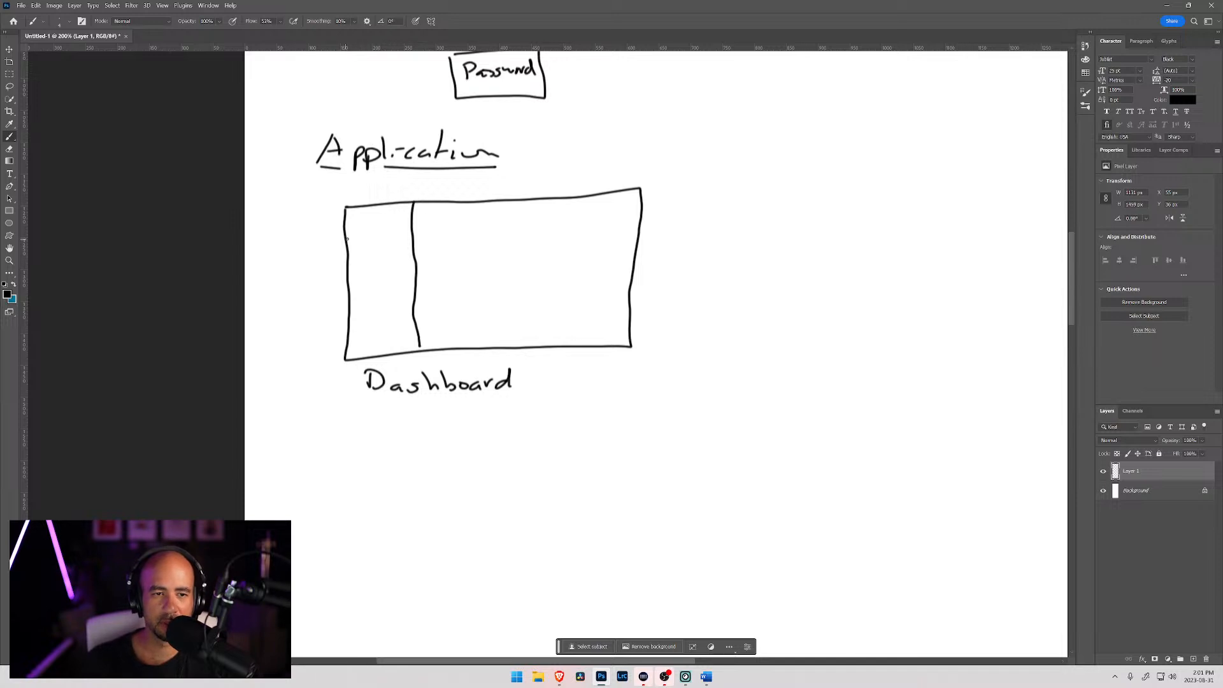
Handwrite "nav" in the dashboard's narrow column, "Components" in its main area and "Home" below the Dashboard label.
{"action": "mouse_move", "coordinate": [352, 237]}
{"action": "left_mouse_down"}
{"action": "mouse_move", "coordinate": [354, 252]}
{"action": "mouse_move", "coordinate": [369, 252]}
{"action": "left_mouse_up"}
{"action": "left_click_drag", "start_coordinate": [374, 245], "coordinate": [396, 236]}
{"action": "mouse_move", "coordinate": [457, 231]}
{"action": "left_mouse_down"}
{"action": "mouse_move", "coordinate": [441, 245]}
{"action": "mouse_move", "coordinate": [459, 250]}
{"action": "left_mouse_up"}
{"action": "left_click_drag", "start_coordinate": [472, 240], "coordinate": [507, 256]}
{"action": "left_click_drag", "start_coordinate": [506, 245], "coordinate": [588, 251]}
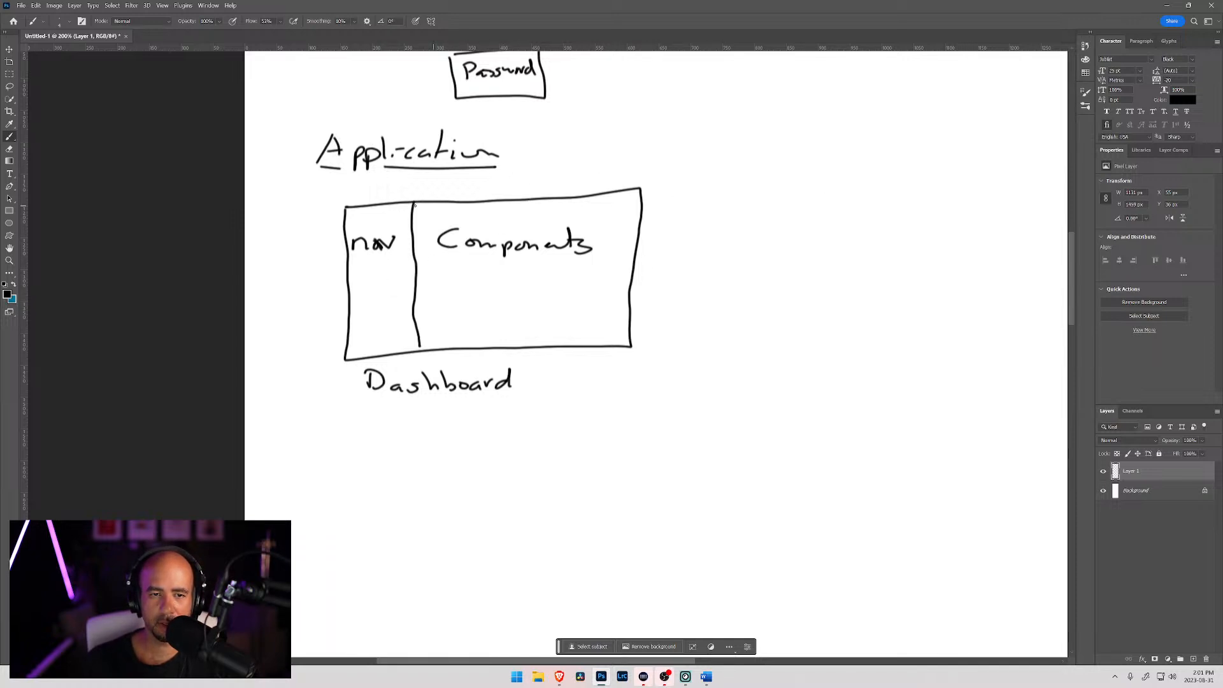
{"action": "mouse_move", "coordinate": [383, 405]}
{"action": "left_mouse_down"}
{"action": "mouse_move", "coordinate": [382, 424]}
{"action": "mouse_move", "coordinate": [398, 413]}
{"action": "mouse_move", "coordinate": [460, 423]}
{"action": "left_mouse_up"}
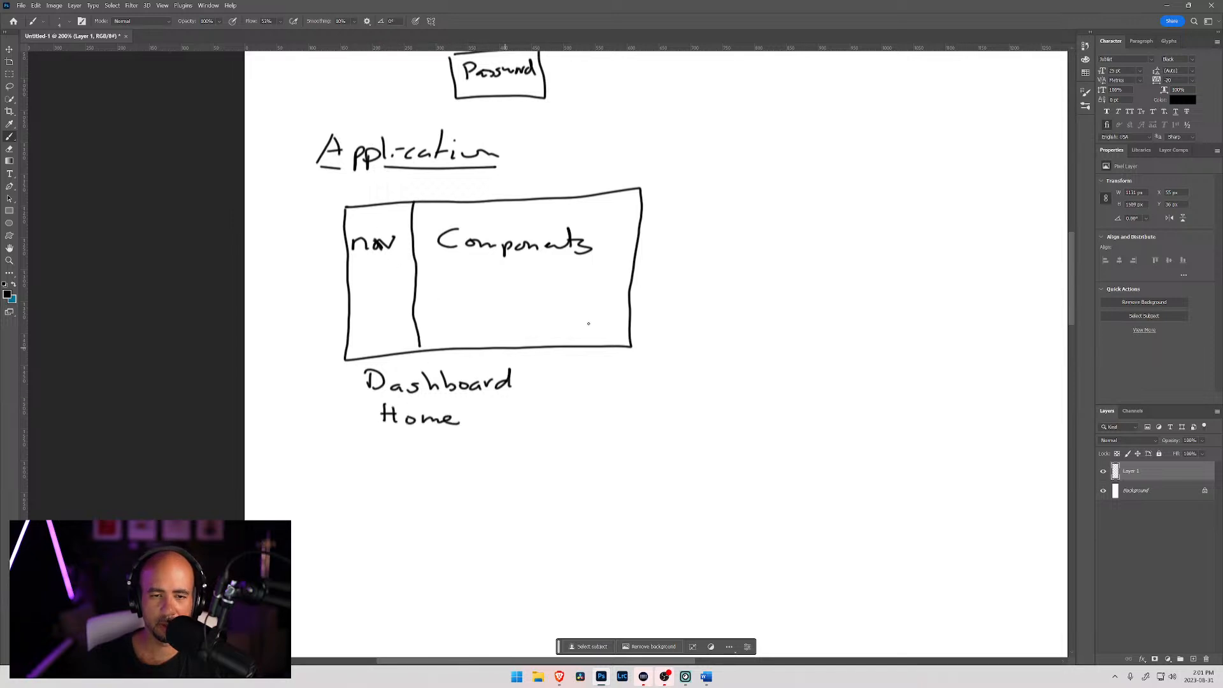
Draw an arrow from the dashboard box to a new box and handwrite "Account Setting" inside it.
{"action": "mouse_move", "coordinate": [688, 265]}
{"action": "left_mouse_down"}
{"action": "mouse_move", "coordinate": [528, 302]}
{"action": "mouse_move", "coordinate": [565, 274]}
{"action": "left_mouse_up"}
{"action": "left_click_drag", "start_coordinate": [556, 277], "coordinate": [553, 269]}
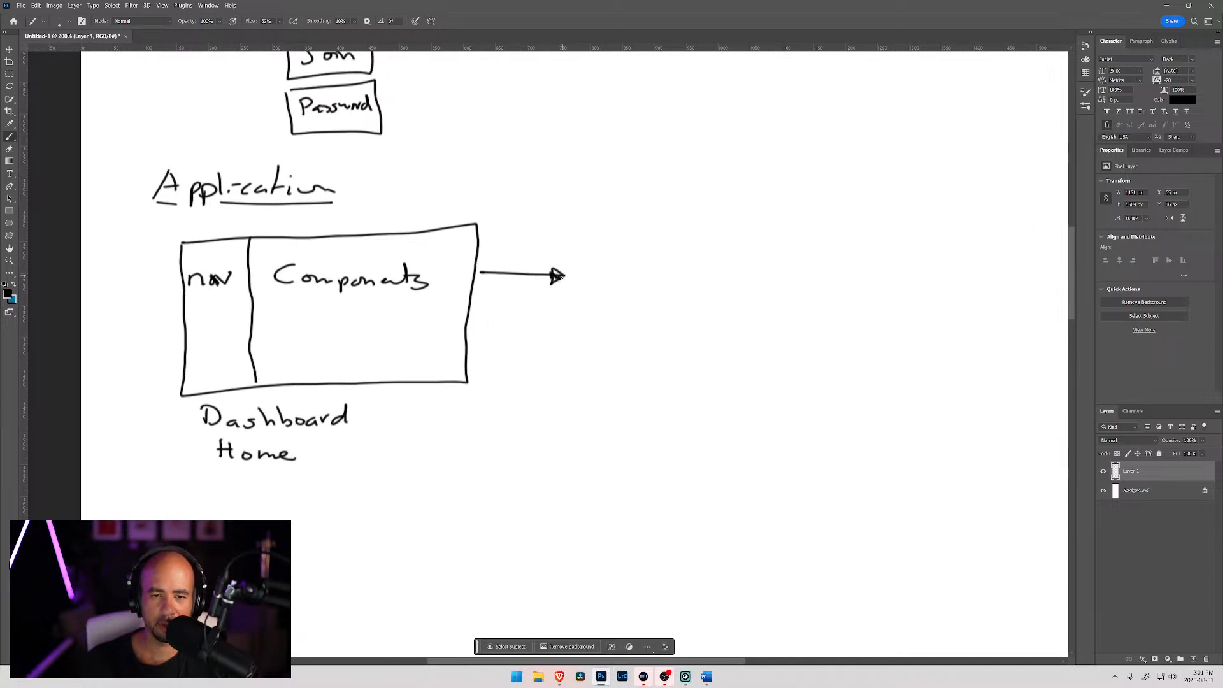
{"action": "mouse_move", "coordinate": [594, 230]}
{"action": "left_mouse_down"}
{"action": "mouse_move", "coordinate": [650, 310]}
{"action": "mouse_move", "coordinate": [733, 275]}
{"action": "mouse_move", "coordinate": [678, 223]}
{"action": "mouse_move", "coordinate": [587, 230]}
{"action": "mouse_move", "coordinate": [617, 245]}
{"action": "mouse_move", "coordinate": [624, 268]}
{"action": "left_mouse_up"}
{"action": "left_click_drag", "start_coordinate": [609, 262], "coordinate": [639, 269]}
{"action": "left_click_drag", "start_coordinate": [658, 261], "coordinate": [705, 268]}
{"action": "mouse_move", "coordinate": [717, 242]}
{"action": "left_mouse_down"}
{"action": "mouse_move", "coordinate": [714, 264]}
{"action": "mouse_move", "coordinate": [726, 253]}
{"action": "left_mouse_up"}
{"action": "left_click_drag", "start_coordinate": [642, 278], "coordinate": [630, 290]}
{"action": "left_click_drag", "start_coordinate": [654, 283], "coordinate": [659, 292]}
{"action": "left_click_drag", "start_coordinate": [665, 267], "coordinate": [665, 280]}
{"action": "left_click_drag", "start_coordinate": [675, 283], "coordinate": [695, 290]}
{"action": "left_click_drag", "start_coordinate": [701, 280], "coordinate": [706, 298]}
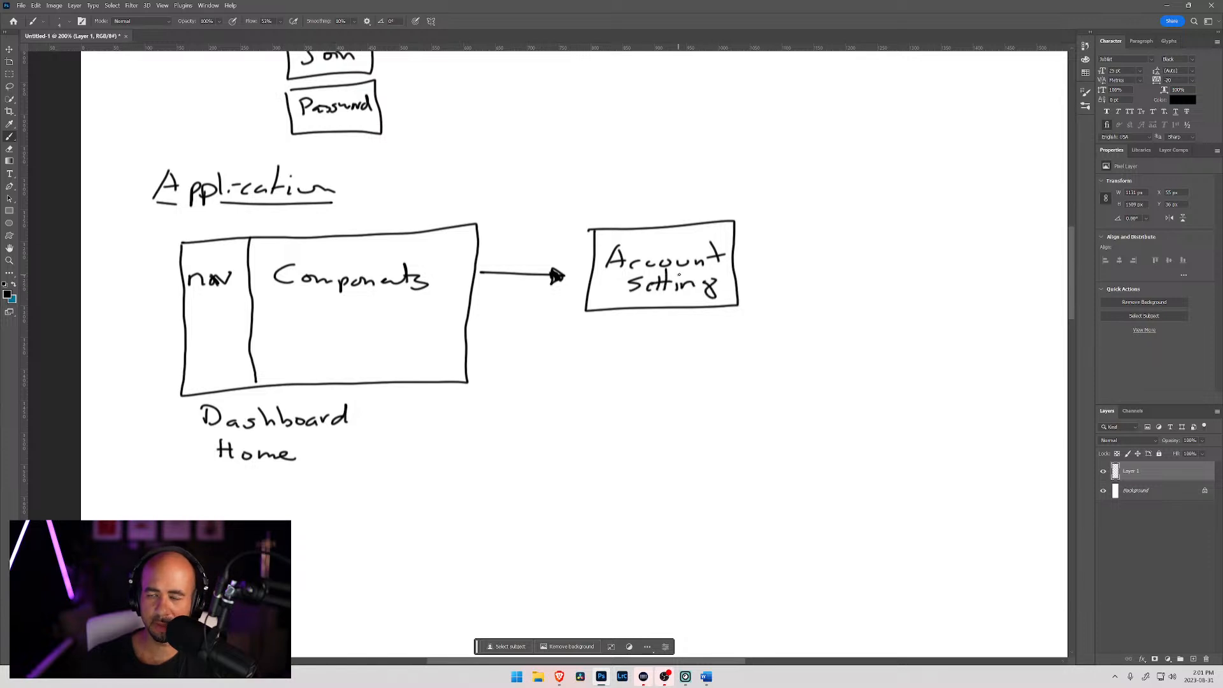
Draw a second arrow from the dashboard to a box beneath Account Setting and handwrite "Support" inside it.
{"action": "left_click_drag", "start_coordinate": [569, 342], "coordinate": [560, 282]}
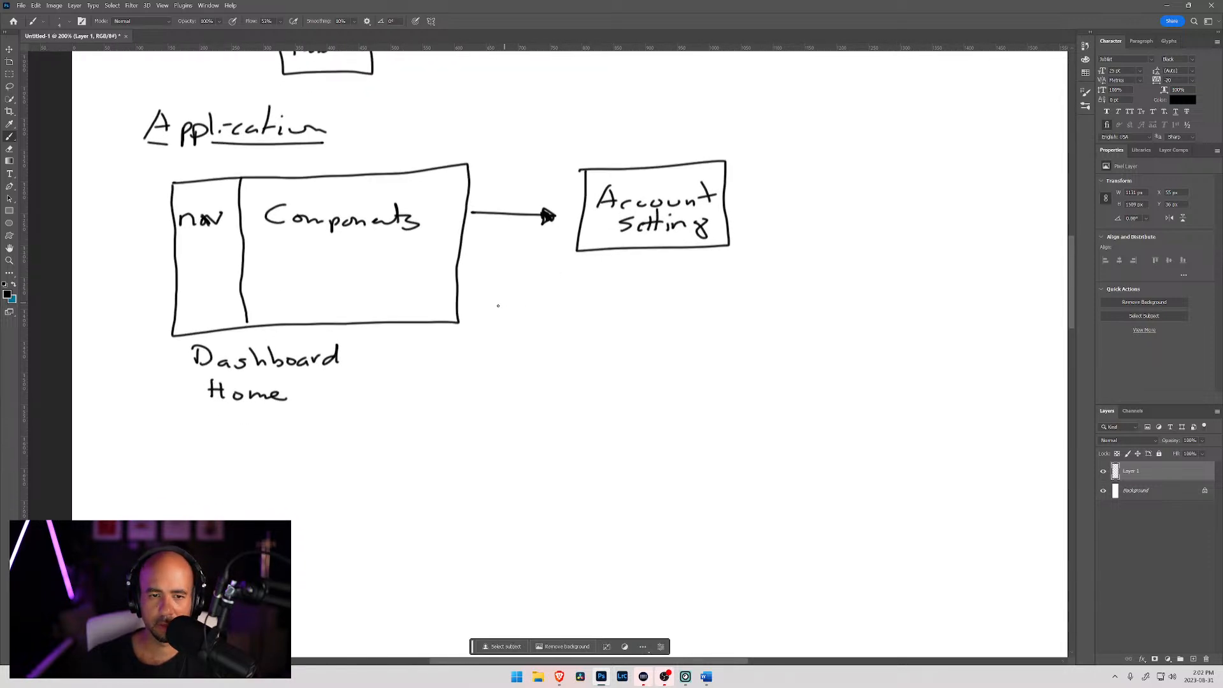
{"action": "left_click_drag", "start_coordinate": [489, 310], "coordinate": [560, 313]}
{"action": "mouse_move", "coordinate": [561, 313]}
{"action": "left_mouse_down"}
{"action": "mouse_move", "coordinate": [544, 323]}
{"action": "mouse_move", "coordinate": [542, 306]}
{"action": "mouse_move", "coordinate": [592, 351]}
{"action": "mouse_move", "coordinate": [723, 338]}
{"action": "mouse_move", "coordinate": [691, 269]}
{"action": "mouse_move", "coordinate": [581, 281]}
{"action": "left_mouse_up"}
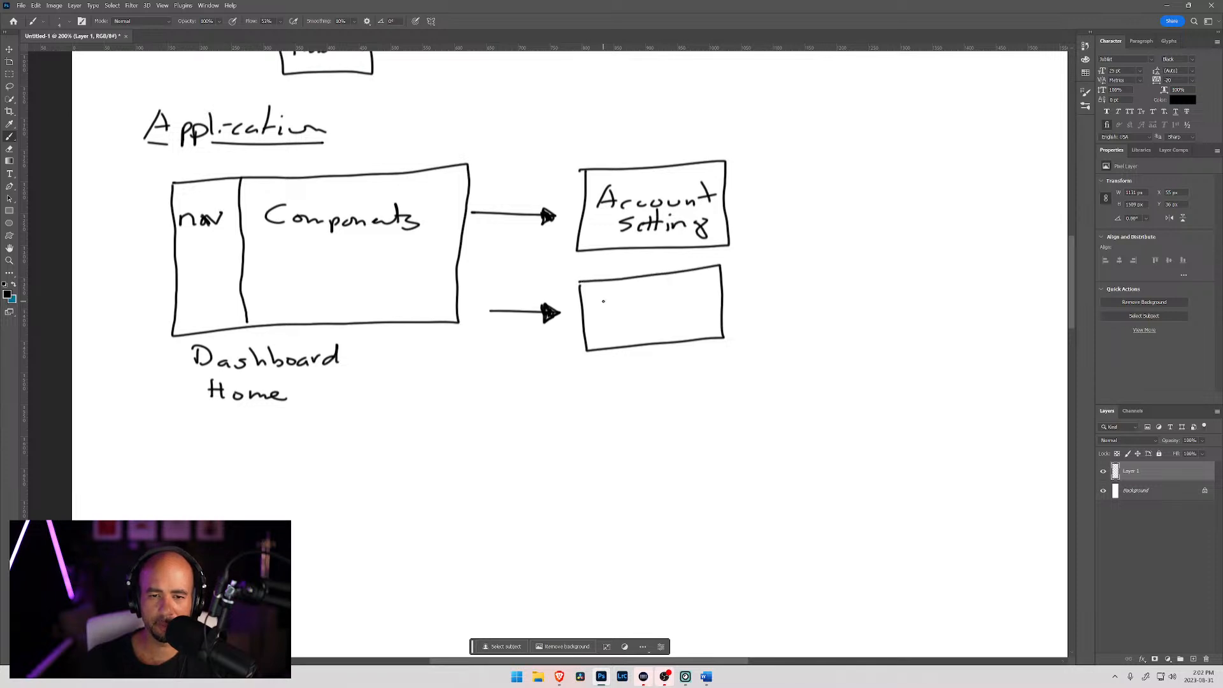
{"action": "mouse_move", "coordinate": [603, 303]}
{"action": "left_mouse_down"}
{"action": "mouse_move", "coordinate": [589, 324]}
{"action": "mouse_move", "coordinate": [629, 328]}
{"action": "mouse_move", "coordinate": [711, 298]}
{"action": "left_mouse_up"}
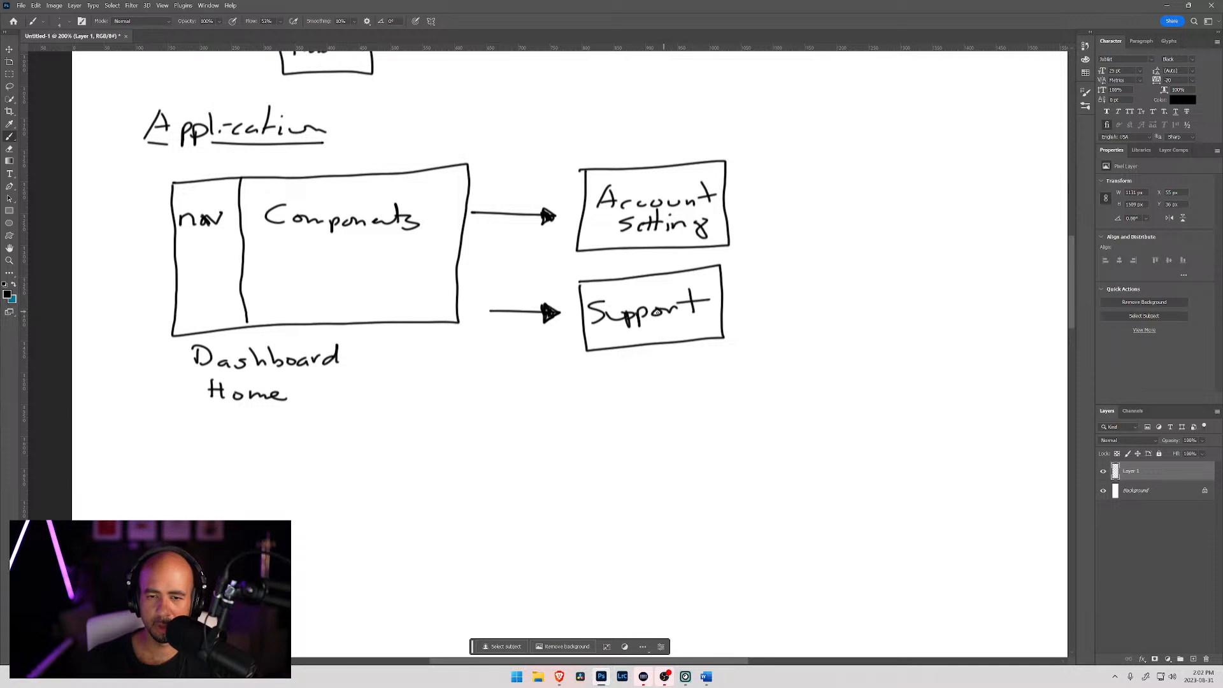
Switch to the information architecture document in Word, examine the application section and undo the stray ink strokes.
{"action": "key", "text": "alt+Tab"}
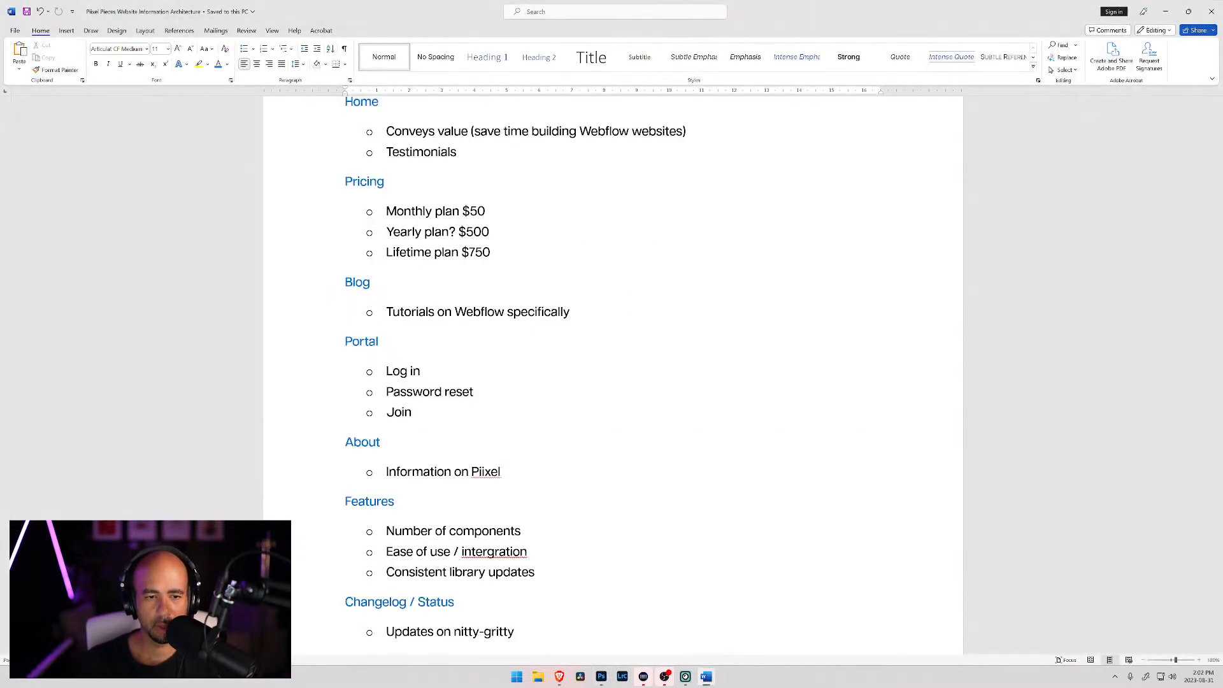
{"action": "left_click_drag", "start_coordinate": [512, 428], "coordinate": [513, 350]}
{"action": "scroll", "coordinate": [514, 349], "scroll_direction": "down", "scroll_amount": 8}
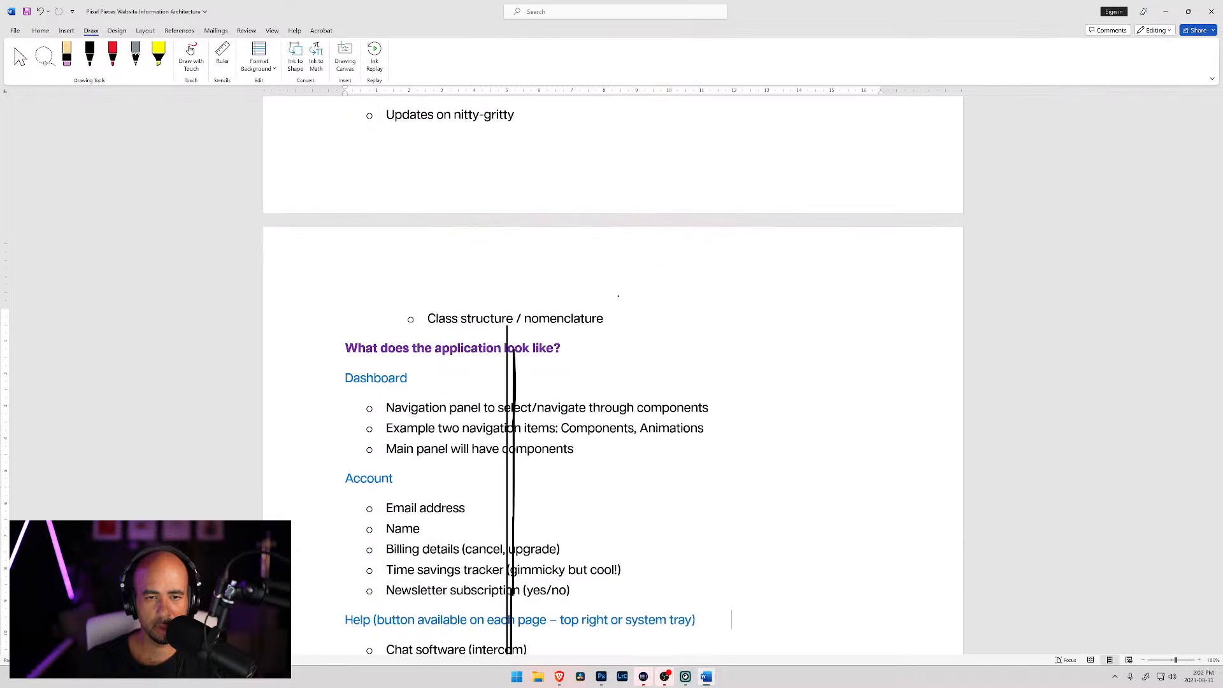
{"action": "left_click", "coordinate": [90, 54]}
{"action": "mouse_move", "coordinate": [580, 322]}
{"action": "left_mouse_down"}
{"action": "mouse_move", "coordinate": [673, 368]}
{"action": "mouse_move", "coordinate": [651, 377]}
{"action": "left_mouse_up"}
{"action": "key", "text": "ctrl+z"}
{"action": "key", "text": "ctrl+z"}
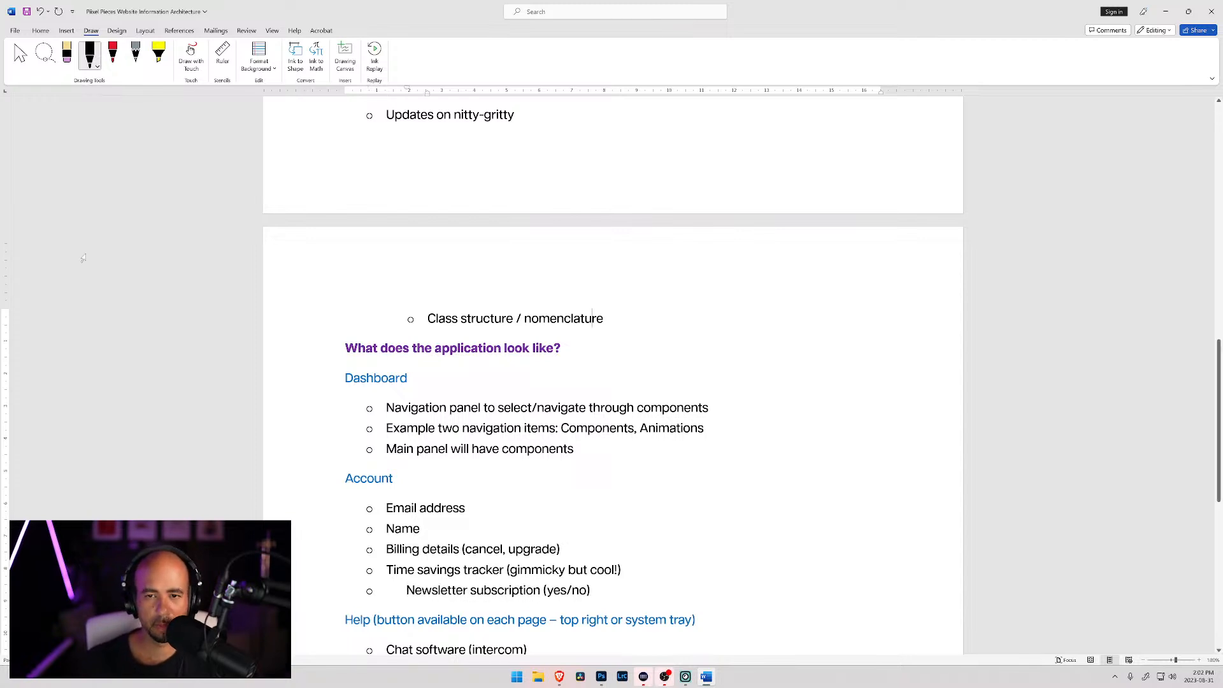
Correct the misspelled "intergration" to "integration" in the Features list and review the application section of the document.
{"action": "scroll", "coordinate": [226, 261], "scroll_direction": "up", "scroll_amount": 6}
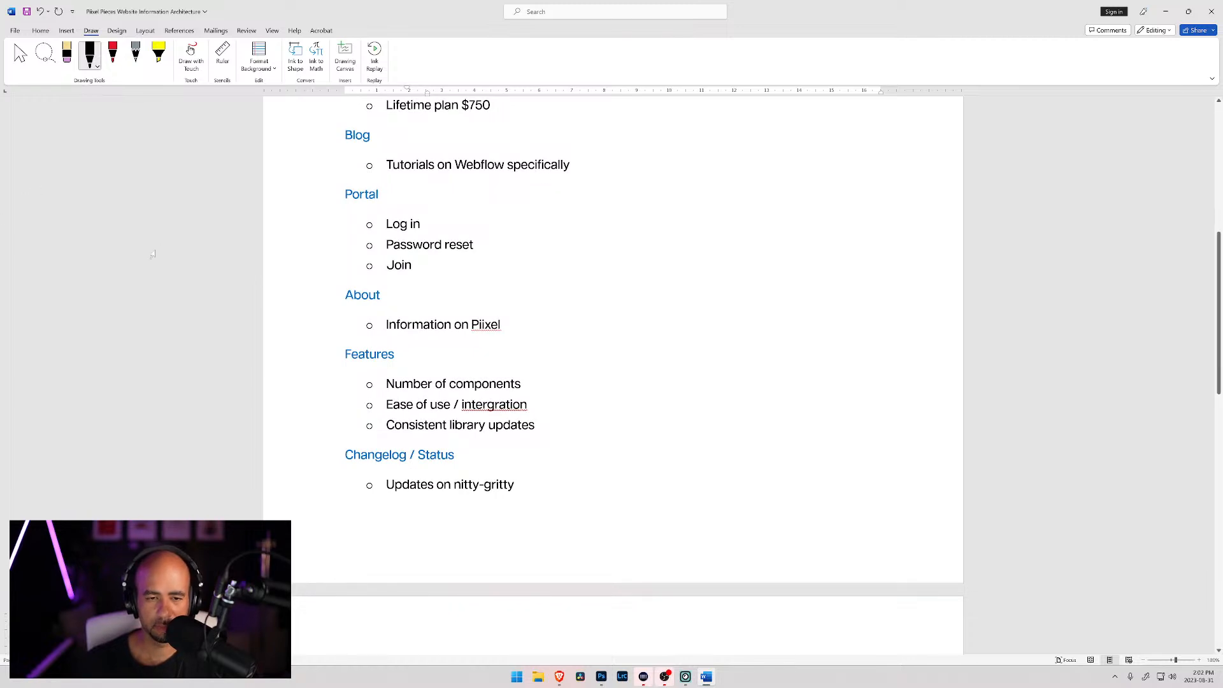
{"action": "right_click", "coordinate": [503, 407]}
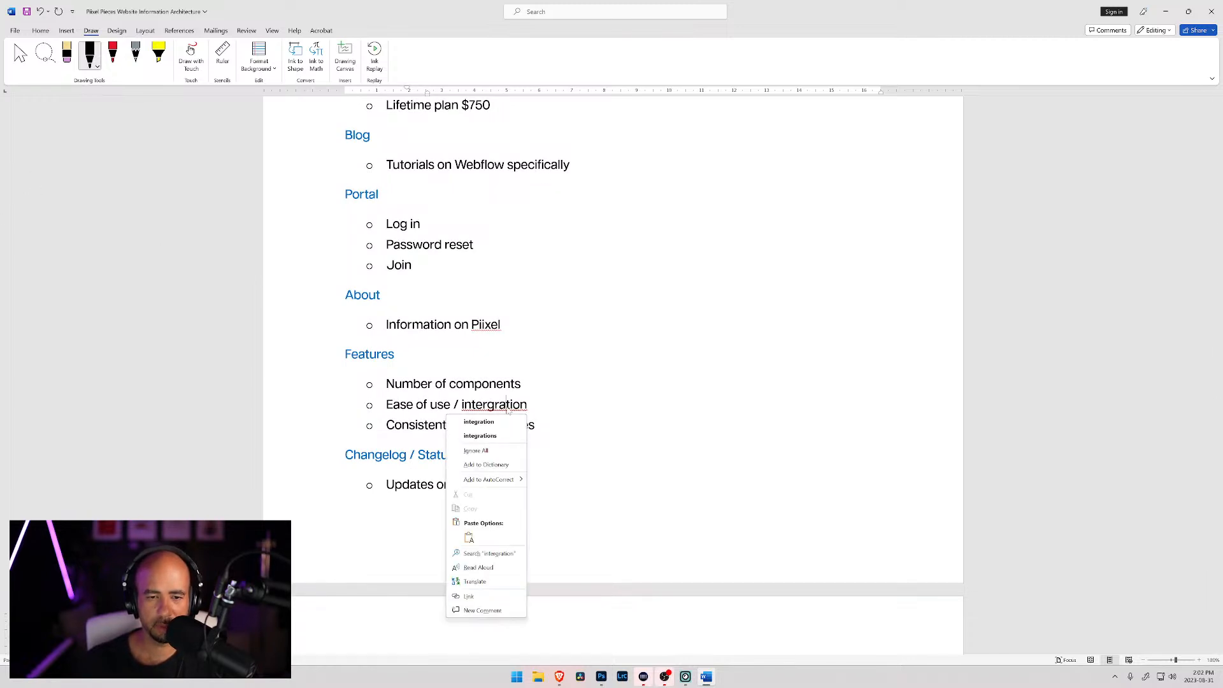
{"action": "left_click", "coordinate": [484, 421]}
{"action": "scroll", "coordinate": [484, 421], "scroll_direction": "down", "scroll_amount": 1}
{"action": "scroll", "coordinate": [612, 376], "scroll_direction": "down", "scroll_amount": 10}
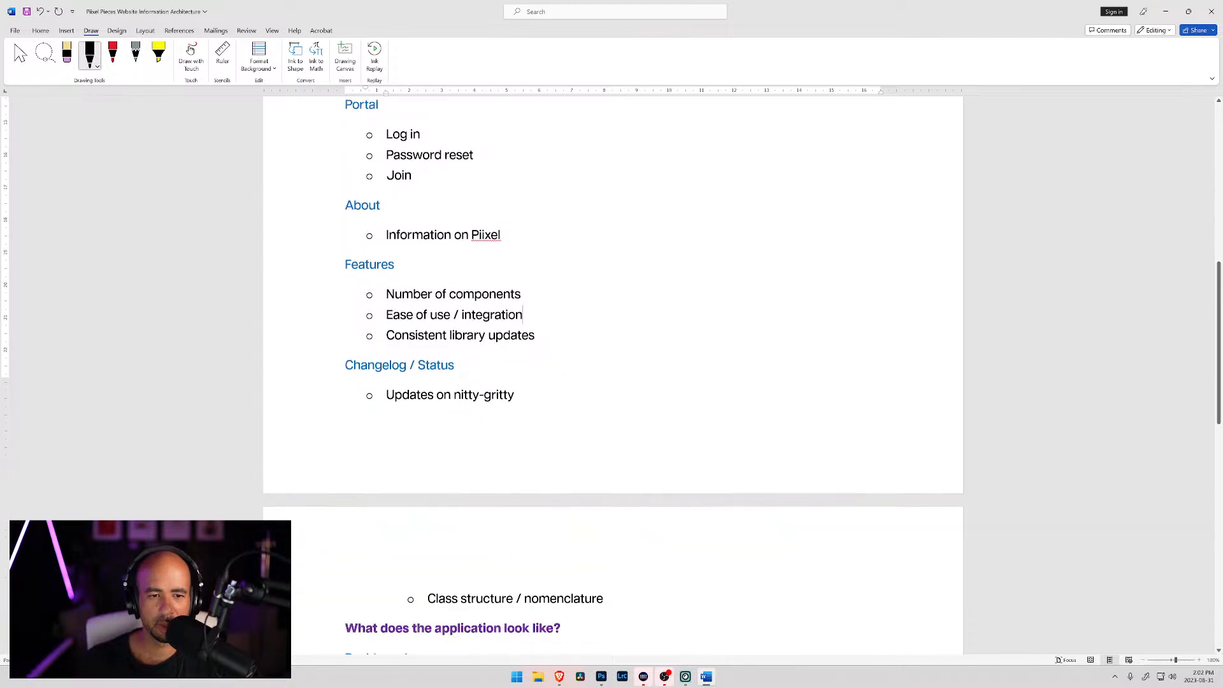
{"action": "scroll", "coordinate": [611, 376], "scroll_direction": "down", "scroll_amount": 1}
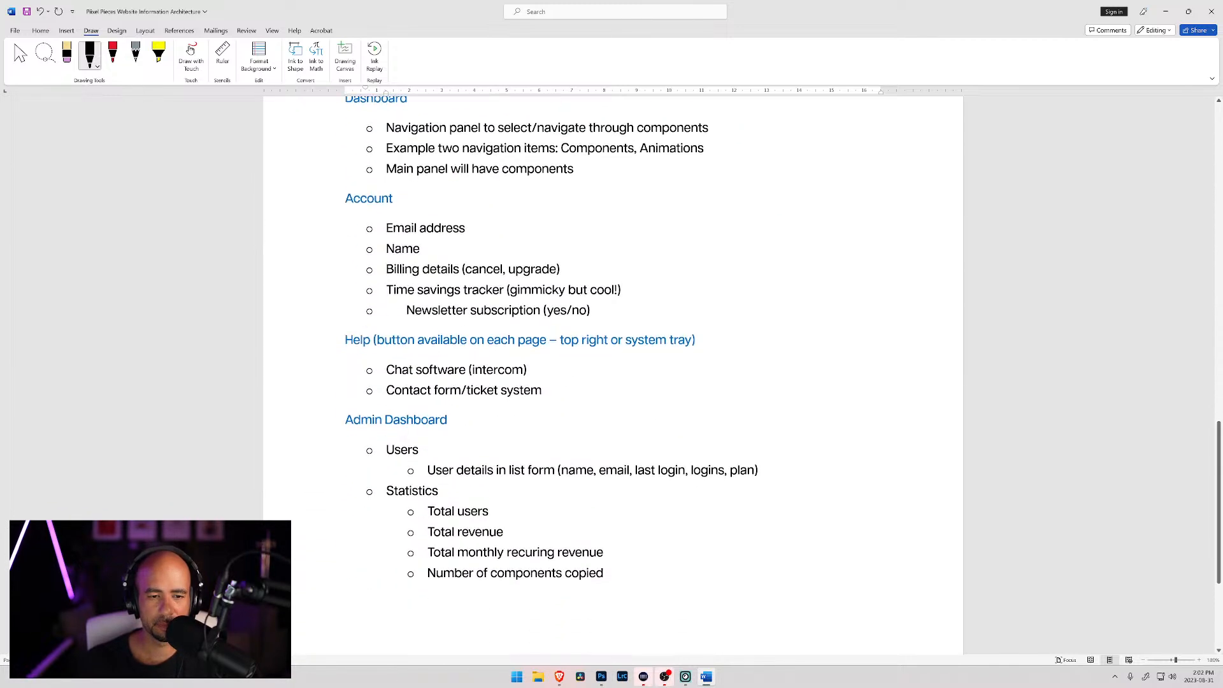
{"action": "scroll", "coordinate": [611, 376], "scroll_direction": "up", "scroll_amount": 2}
{"action": "scroll", "coordinate": [611, 376], "scroll_direction": "down", "scroll_amount": 1}
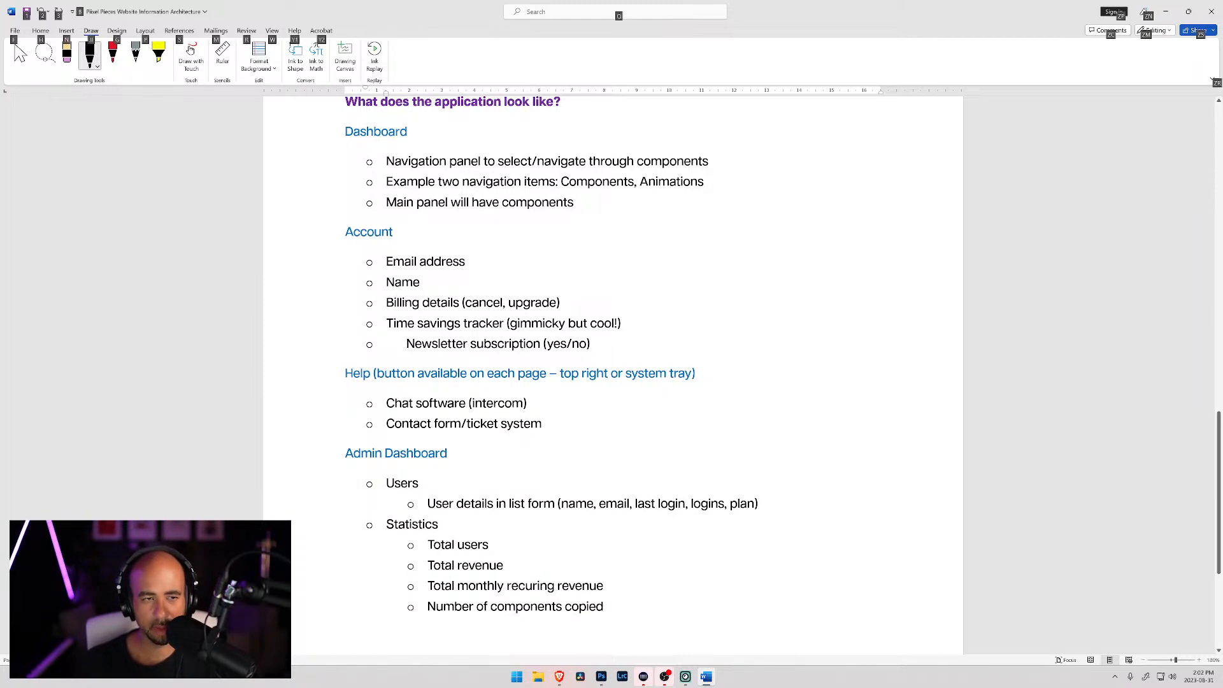
Switch to Photoshop and handwrite "(User)" after the Application heading.
{"action": "key", "text": "alt+Tab"}
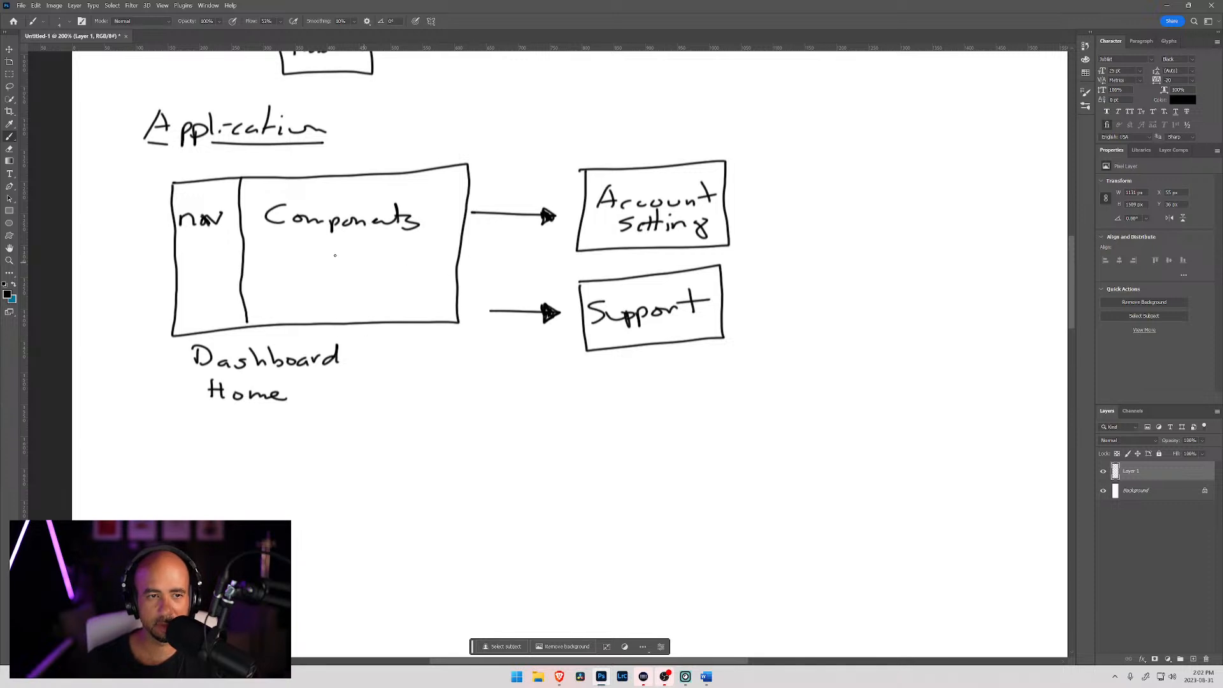
{"action": "mouse_move", "coordinate": [354, 102]}
{"action": "left_mouse_down"}
{"action": "mouse_move", "coordinate": [337, 130]}
{"action": "mouse_move", "coordinate": [424, 127]}
{"action": "left_mouse_up"}
{"action": "left_click_drag", "start_coordinate": [427, 130], "coordinate": [441, 124]}
{"action": "left_click_drag", "start_coordinate": [441, 102], "coordinate": [463, 131]}
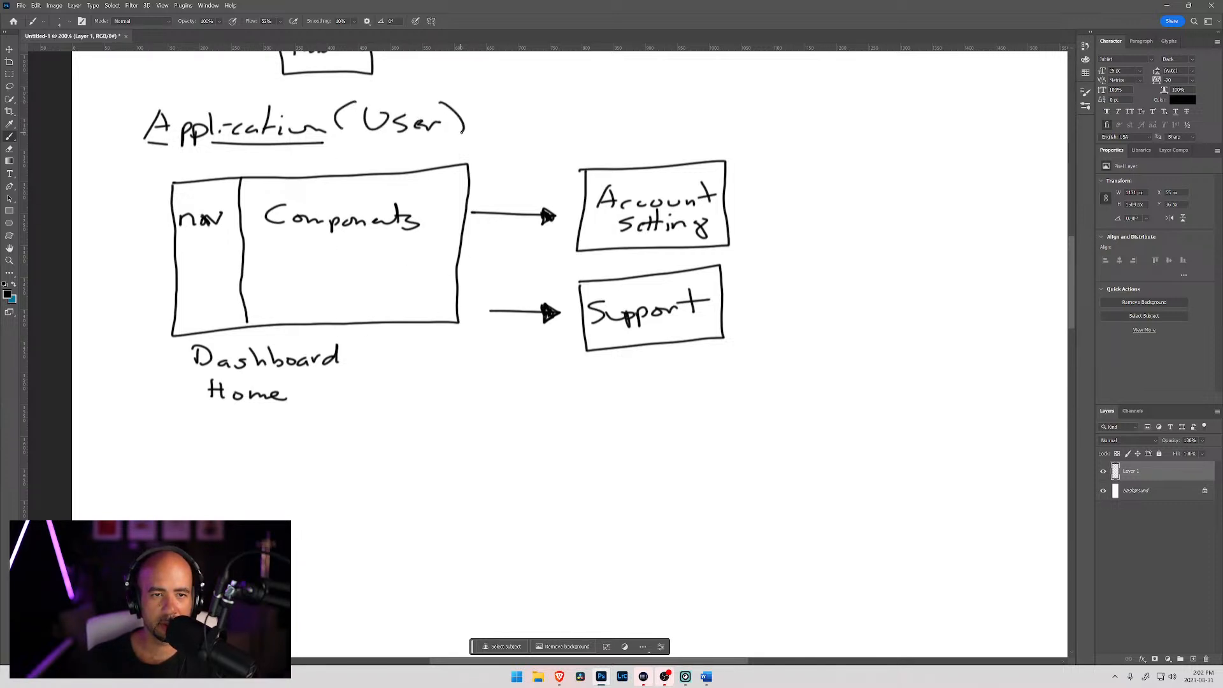
Draw an arrow to a box reading "Logout" beneath Support and add a small star below Components in the dashboard box.
{"action": "mouse_move", "coordinate": [792, 273]}
{"action": "left_mouse_down"}
{"action": "mouse_move", "coordinate": [661, 260]}
{"action": "mouse_move", "coordinate": [768, 221]}
{"action": "mouse_move", "coordinate": [641, 357]}
{"action": "mouse_move", "coordinate": [639, 315]}
{"action": "mouse_move", "coordinate": [552, 288]}
{"action": "left_mouse_up"}
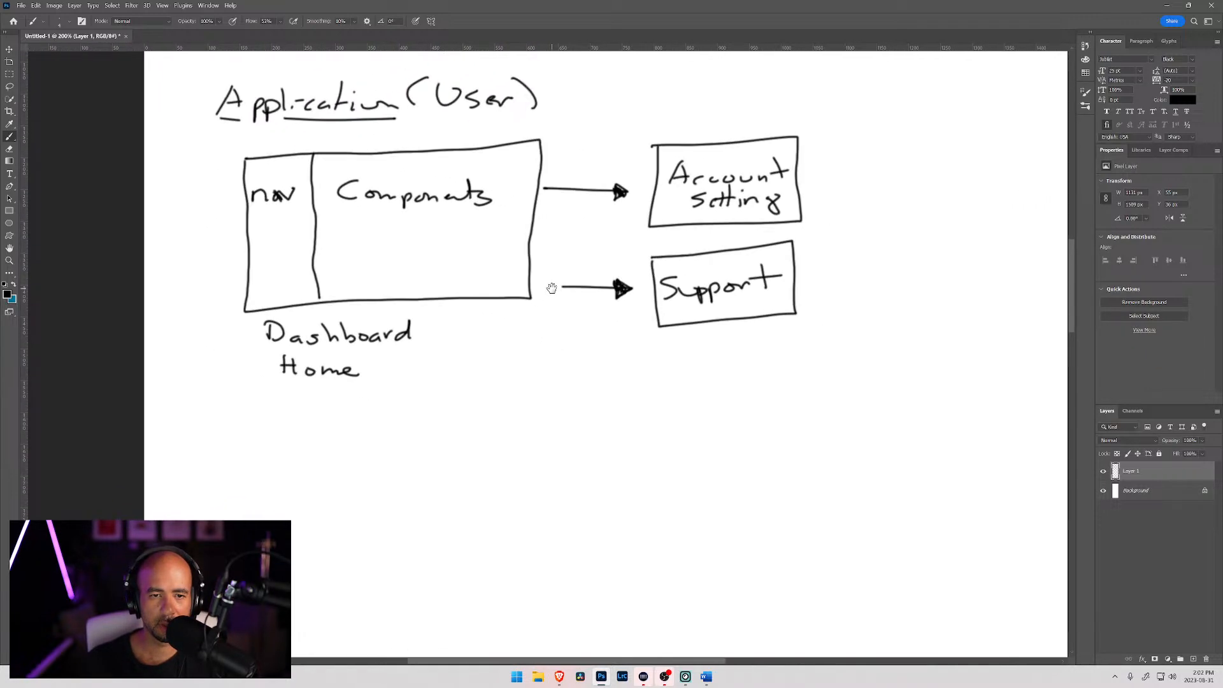
{"action": "mouse_move", "coordinate": [564, 374]}
{"action": "left_mouse_down"}
{"action": "mouse_move", "coordinate": [749, 391]}
{"action": "mouse_move", "coordinate": [645, 352]}
{"action": "left_mouse_up"}
{"action": "left_click_drag", "start_coordinate": [650, 359], "coordinate": [660, 378]}
{"action": "mouse_move", "coordinate": [670, 372]}
{"action": "left_mouse_down"}
{"action": "mouse_move", "coordinate": [679, 381]}
{"action": "mouse_move", "coordinate": [668, 387]}
{"action": "mouse_move", "coordinate": [707, 368]}
{"action": "mouse_move", "coordinate": [719, 378]}
{"action": "mouse_move", "coordinate": [726, 364]}
{"action": "left_mouse_up"}
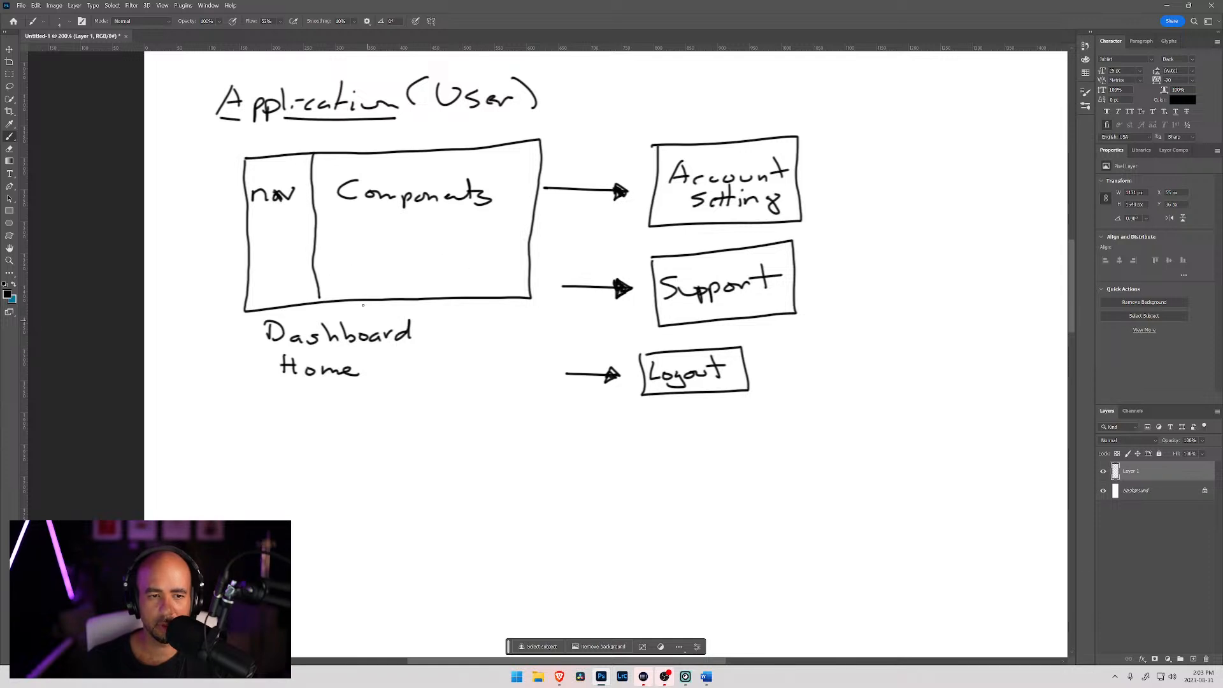
{"action": "mouse_move", "coordinate": [383, 235]}
{"action": "left_mouse_down"}
{"action": "mouse_move", "coordinate": [358, 246]}
{"action": "mouse_move", "coordinate": [377, 239]}
{"action": "left_mouse_up"}
Handwrite the heading "Application (Admin)" in the empty space below the user dashboard and underline it.
{"action": "key", "text": "space"}
{"action": "left_click_drag", "start_coordinate": [408, 347], "coordinate": [457, 287]}
{"action": "mouse_move", "coordinate": [434, 389]}
{"action": "left_mouse_down"}
{"action": "mouse_move", "coordinate": [475, 293]}
{"action": "mouse_move", "coordinate": [384, 333]}
{"action": "left_mouse_up"}
{"action": "mouse_move", "coordinate": [447, 273]}
{"action": "left_mouse_down"}
{"action": "mouse_move", "coordinate": [464, 289]}
{"action": "mouse_move", "coordinate": [456, 303]}
{"action": "left_mouse_up"}
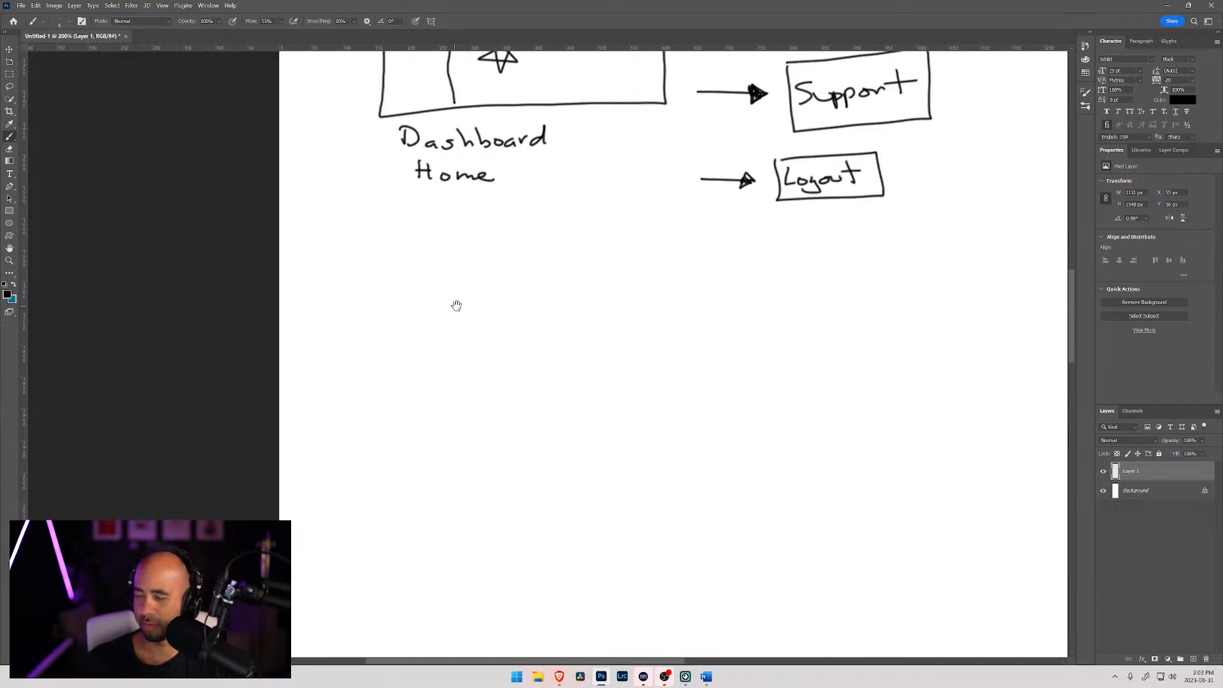
{"action": "mouse_move", "coordinate": [432, 247]}
{"action": "left_mouse_down"}
{"action": "mouse_move", "coordinate": [417, 278]}
{"action": "mouse_move", "coordinate": [447, 276]}
{"action": "left_mouse_up"}
{"action": "mouse_move", "coordinate": [425, 269]}
{"action": "left_mouse_down"}
{"action": "mouse_move", "coordinate": [446, 265]}
{"action": "mouse_move", "coordinate": [455, 287]}
{"action": "left_mouse_up"}
{"action": "left_click_drag", "start_coordinate": [457, 269], "coordinate": [470, 288]}
{"action": "left_click_drag", "start_coordinate": [472, 270], "coordinate": [506, 279]}
{"action": "left_click_drag", "start_coordinate": [521, 272], "coordinate": [538, 279]}
{"action": "left_click_drag", "start_coordinate": [548, 255], "coordinate": [549, 279]}
{"action": "left_click_drag", "start_coordinate": [540, 269], "coordinate": [567, 272]}
{"action": "mouse_move", "coordinate": [577, 272]}
{"action": "left_mouse_down"}
{"action": "mouse_move", "coordinate": [630, 278]}
{"action": "mouse_move", "coordinate": [671, 255]}
{"action": "mouse_move", "coordinate": [679, 277]}
{"action": "left_mouse_up"}
{"action": "left_click_drag", "start_coordinate": [665, 269], "coordinate": [682, 267]}
{"action": "mouse_move", "coordinate": [702, 263]}
{"action": "left_mouse_down"}
{"action": "mouse_move", "coordinate": [689, 274]}
{"action": "mouse_move", "coordinate": [704, 276]}
{"action": "left_mouse_up"}
{"action": "left_click_drag", "start_coordinate": [713, 275], "coordinate": [735, 275]}
{"action": "left_click_drag", "start_coordinate": [741, 265], "coordinate": [773, 275]}
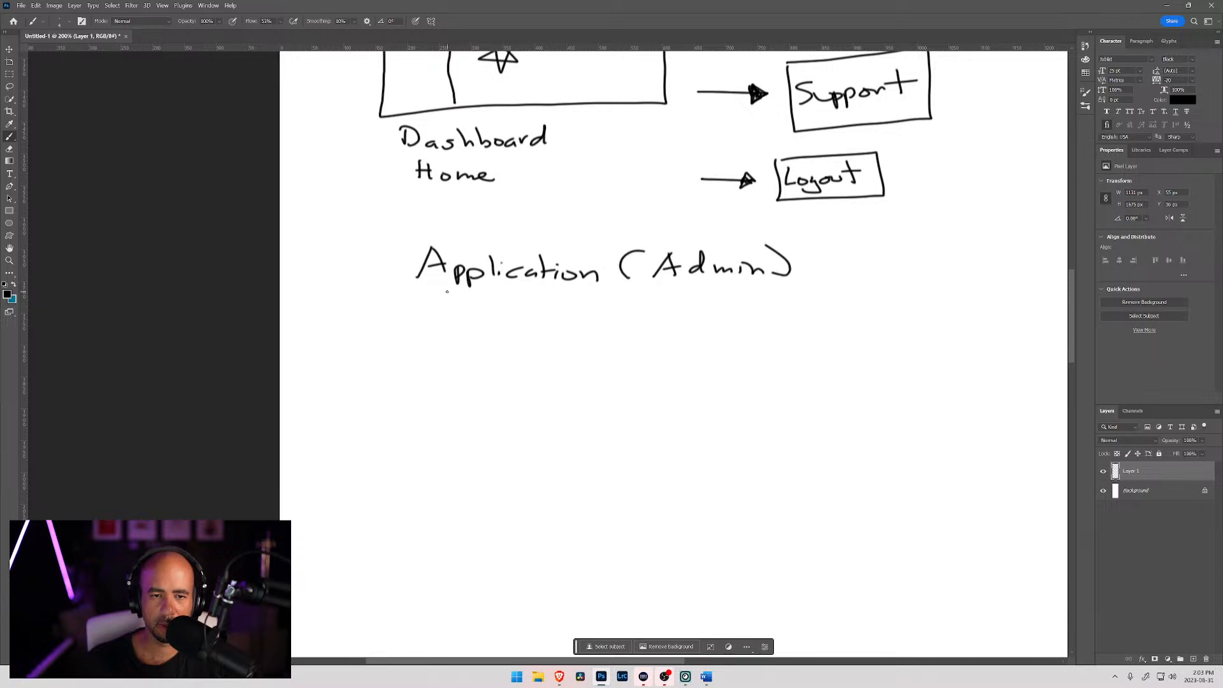
{"action": "left_click_drag", "start_coordinate": [494, 286], "coordinate": [751, 285]}
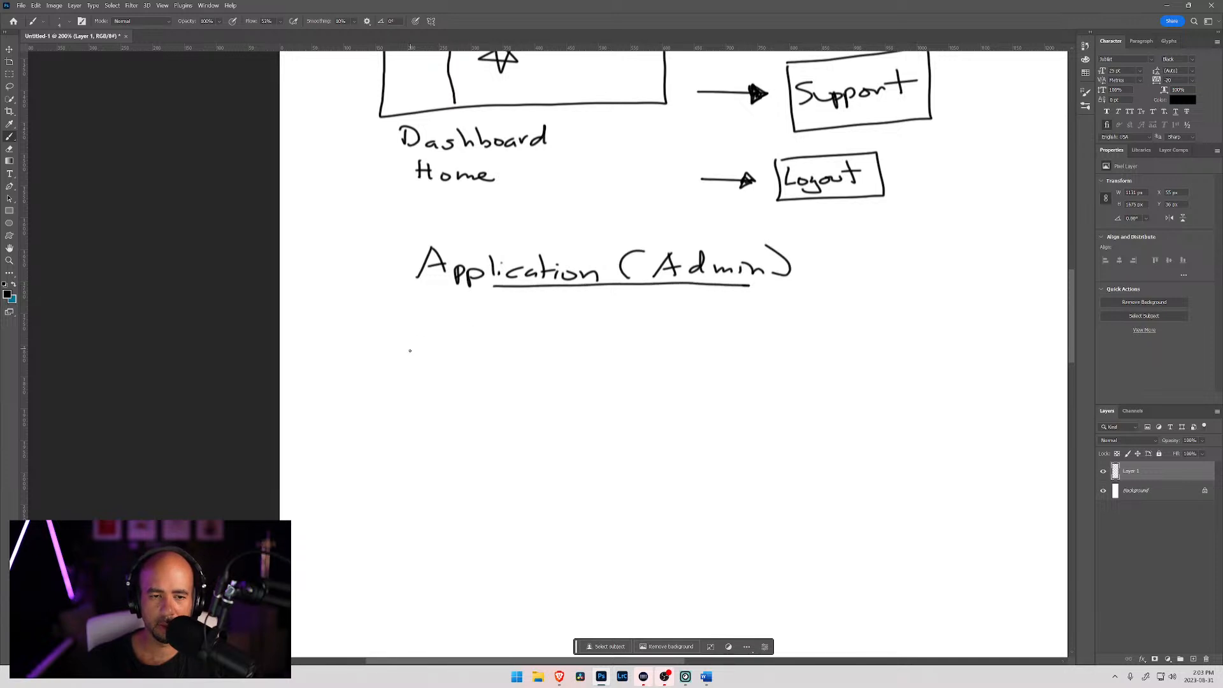
Draw a box below the Application (Admin) heading and handwrite "Dashboard" underneath it.
{"action": "mouse_move", "coordinate": [414, 335]}
{"action": "left_mouse_down"}
{"action": "mouse_move", "coordinate": [419, 382]}
{"action": "mouse_move", "coordinate": [516, 425]}
{"action": "mouse_move", "coordinate": [591, 356]}
{"action": "mouse_move", "coordinate": [480, 331]}
{"action": "mouse_move", "coordinate": [402, 339]}
{"action": "left_mouse_up"}
{"action": "mouse_move", "coordinate": [423, 441]}
{"action": "left_mouse_down"}
{"action": "mouse_move", "coordinate": [424, 460]}
{"action": "mouse_move", "coordinate": [494, 459]}
{"action": "left_mouse_up"}
{"action": "mouse_move", "coordinate": [501, 439]}
{"action": "left_mouse_down"}
{"action": "mouse_move", "coordinate": [503, 456]}
{"action": "mouse_move", "coordinate": [574, 454]}
{"action": "left_mouse_up"}
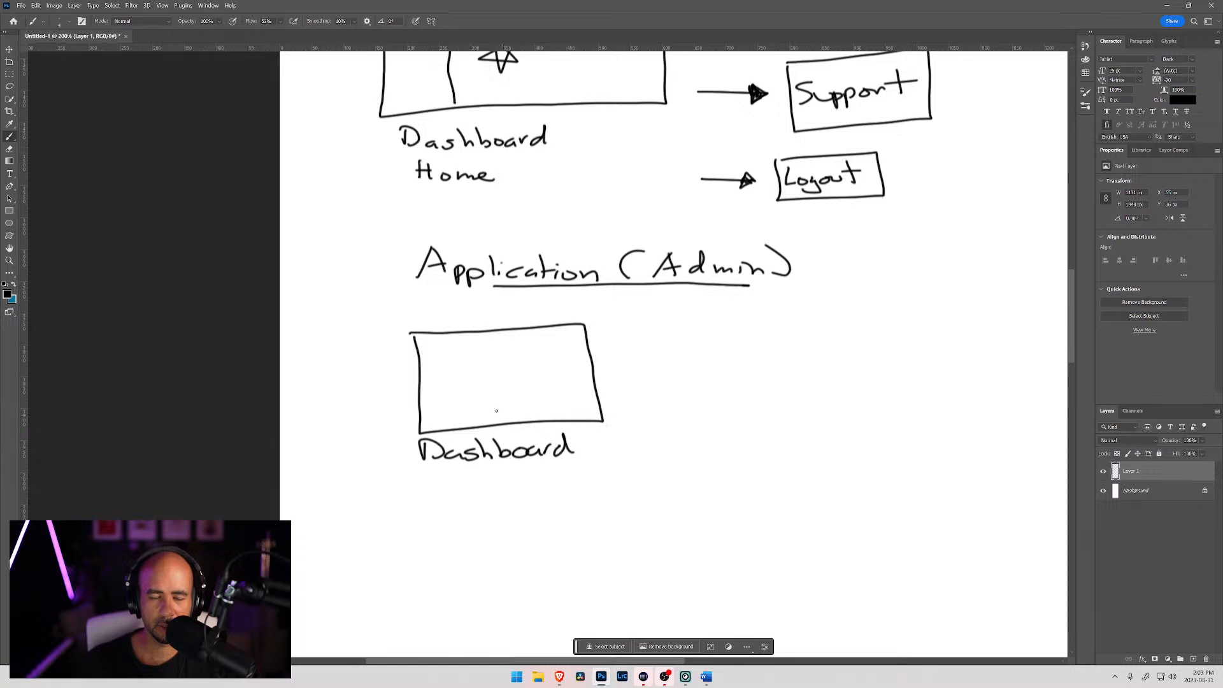
Handwrite the bullet points "Users" and "Stats" inside the admin dashboard box.
{"action": "left_click", "coordinate": [437, 354]}
{"action": "mouse_move", "coordinate": [448, 346]}
{"action": "left_mouse_down"}
{"action": "mouse_move", "coordinate": [452, 357]}
{"action": "mouse_move", "coordinate": [469, 346]}
{"action": "left_mouse_up"}
{"action": "left_click_drag", "start_coordinate": [477, 346], "coordinate": [518, 348]}
{"action": "mouse_move", "coordinate": [525, 348]}
{"action": "left_mouse_down"}
{"action": "mouse_move", "coordinate": [456, 391]}
{"action": "mouse_move", "coordinate": [521, 380]}
{"action": "mouse_move", "coordinate": [507, 392]}
{"action": "left_mouse_up"}
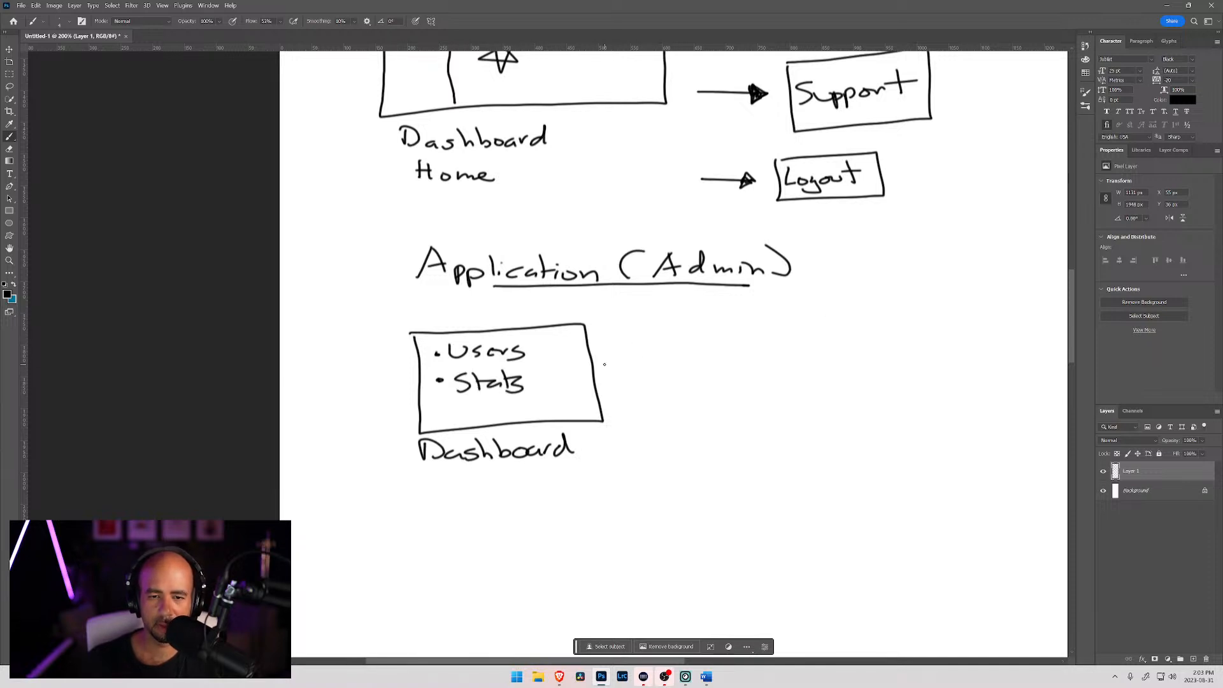
Draw an arrow from the admin dashboard to a box reading "Ind. User" and a second arrow beneath it.
{"action": "mouse_move", "coordinate": [595, 363]}
{"action": "left_mouse_down"}
{"action": "mouse_move", "coordinate": [669, 362]}
{"action": "mouse_move", "coordinate": [655, 370]}
{"action": "mouse_move", "coordinate": [783, 394]}
{"action": "mouse_move", "coordinate": [787, 315]}
{"action": "mouse_move", "coordinate": [673, 326]}
{"action": "mouse_move", "coordinate": [695, 357]}
{"action": "mouse_move", "coordinate": [750, 351]}
{"action": "mouse_move", "coordinate": [722, 368]}
{"action": "mouse_move", "coordinate": [723, 382]}
{"action": "mouse_move", "coordinate": [753, 378]}
{"action": "left_mouse_up"}
{"action": "left_click_drag", "start_coordinate": [754, 381], "coordinate": [768, 367]}
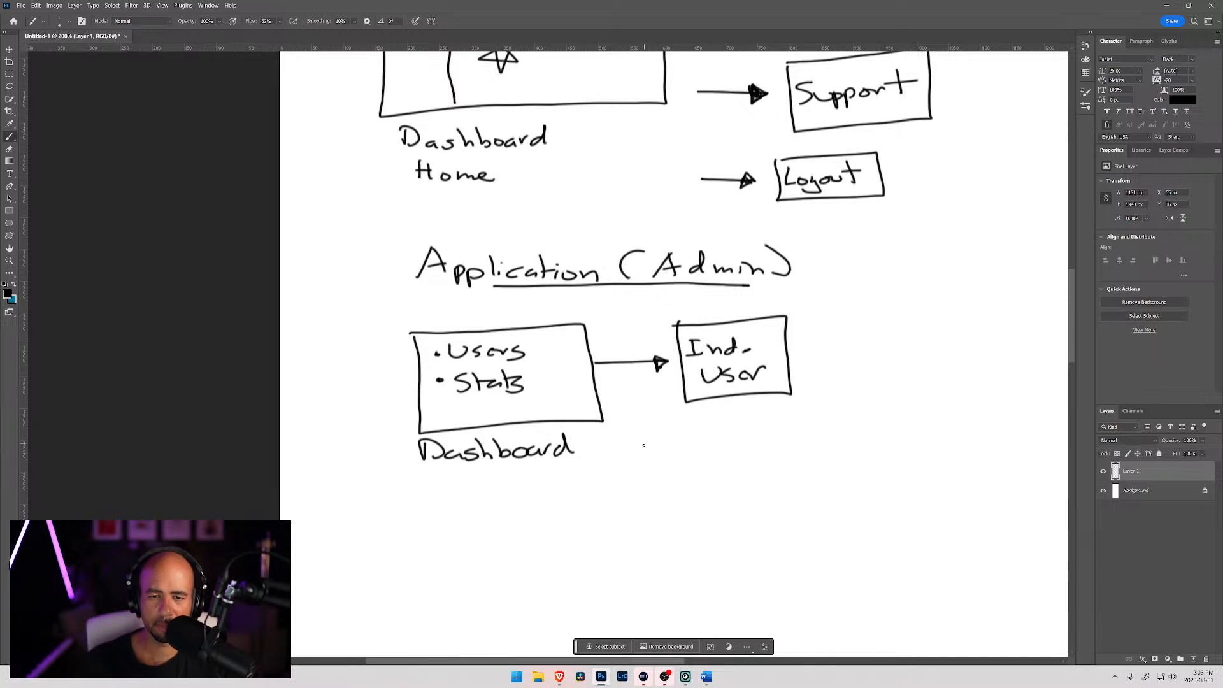
{"action": "mouse_move", "coordinate": [620, 460]}
{"action": "left_mouse_down"}
{"action": "mouse_move", "coordinate": [687, 464]}
{"action": "mouse_move", "coordinate": [670, 461]}
{"action": "left_mouse_up"}
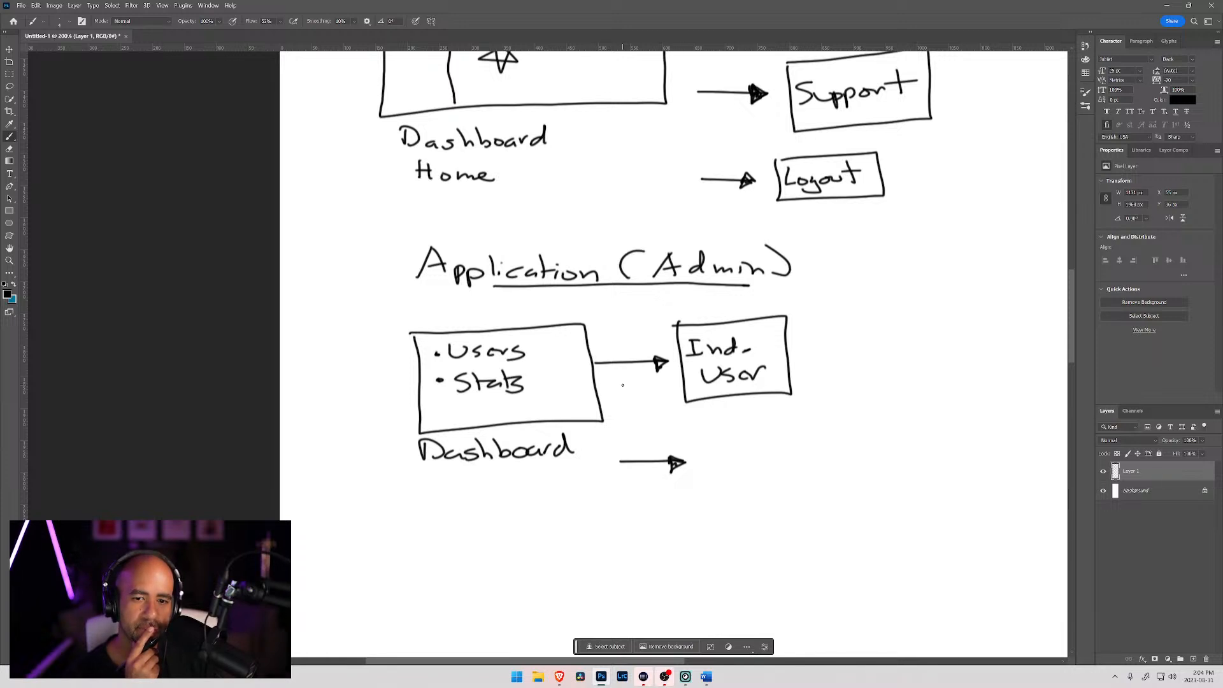
Check the Admin Dashboard section in Word, return to Photoshop and draw a box at the tip of the lower admin arrow.
{"action": "key", "text": "alt+Tab"}
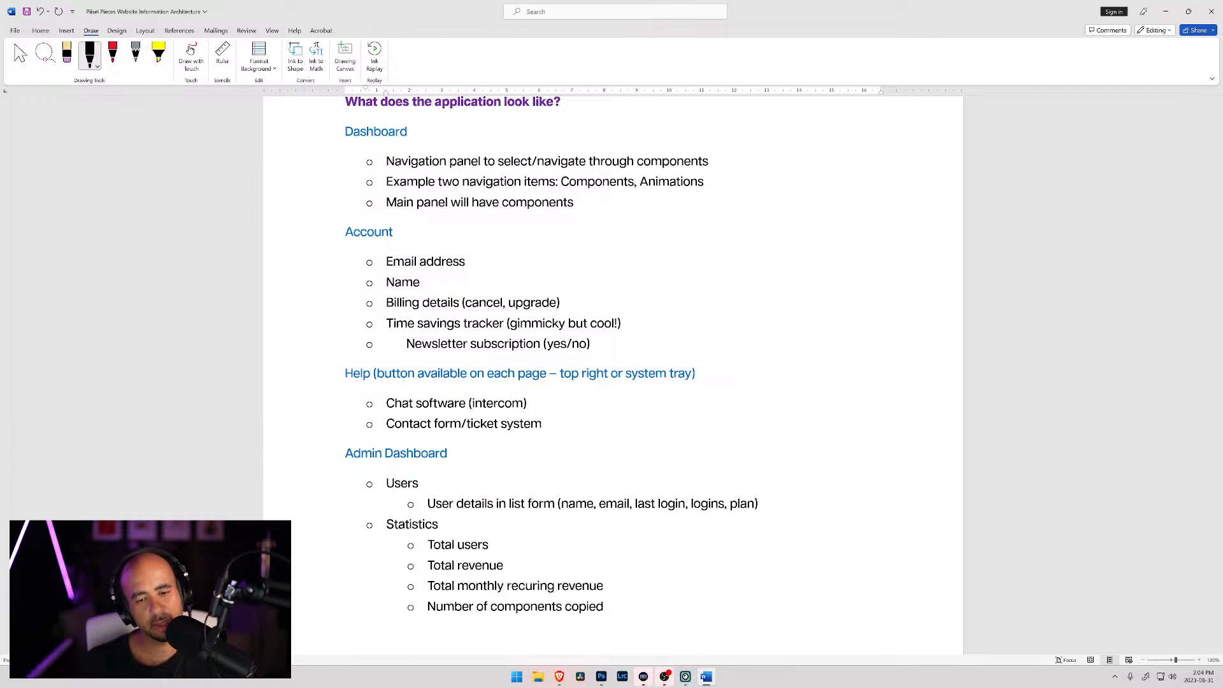
{"action": "key", "text": "alt+Tab"}
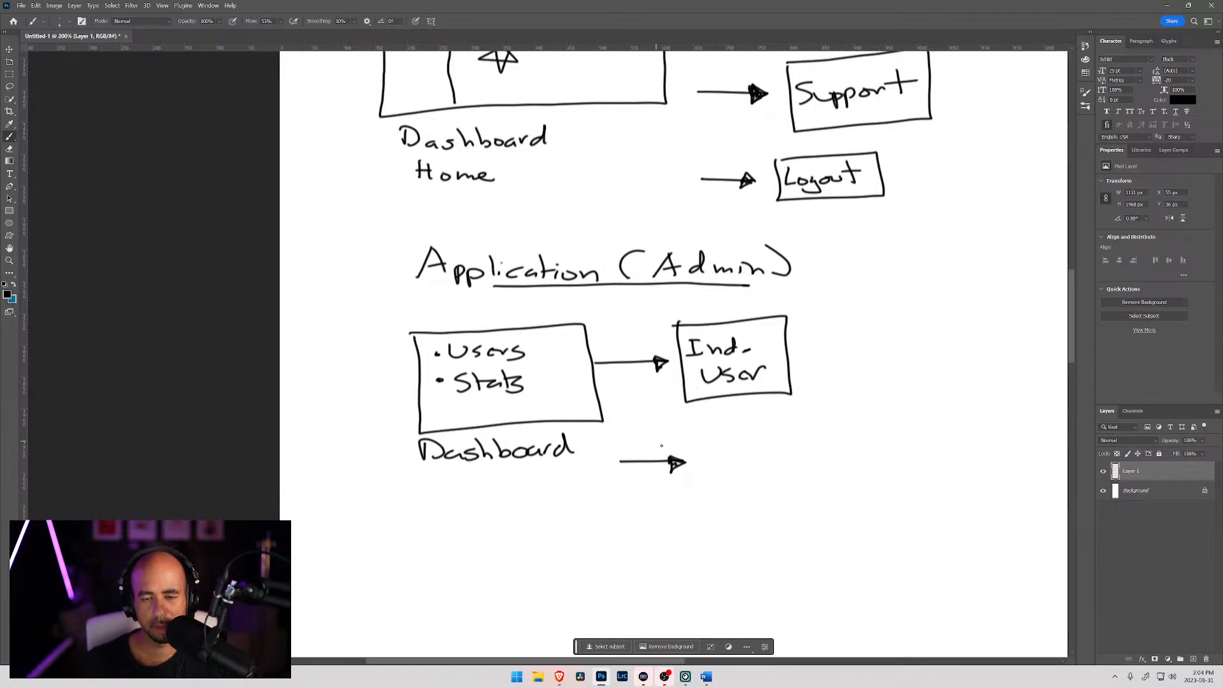
{"action": "mouse_move", "coordinate": [691, 438]}
{"action": "left_mouse_down"}
{"action": "mouse_move", "coordinate": [693, 500]}
{"action": "mouse_move", "coordinate": [797, 496]}
{"action": "mouse_move", "coordinate": [798, 428]}
{"action": "mouse_move", "coordinate": [688, 431]}
{"action": "left_mouse_up"}
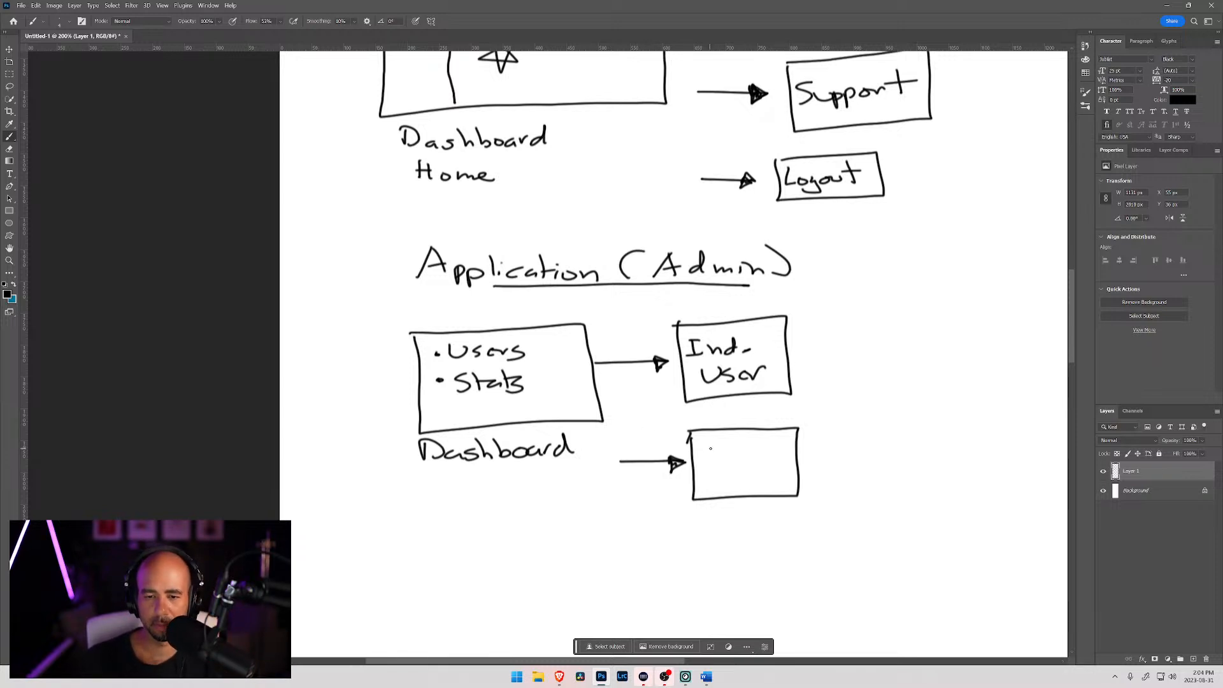
Handwrite "Account" inside the box below Ind. User, undoing the miswritten letters.
{"action": "left_click_drag", "start_coordinate": [702, 469], "coordinate": [768, 463]}
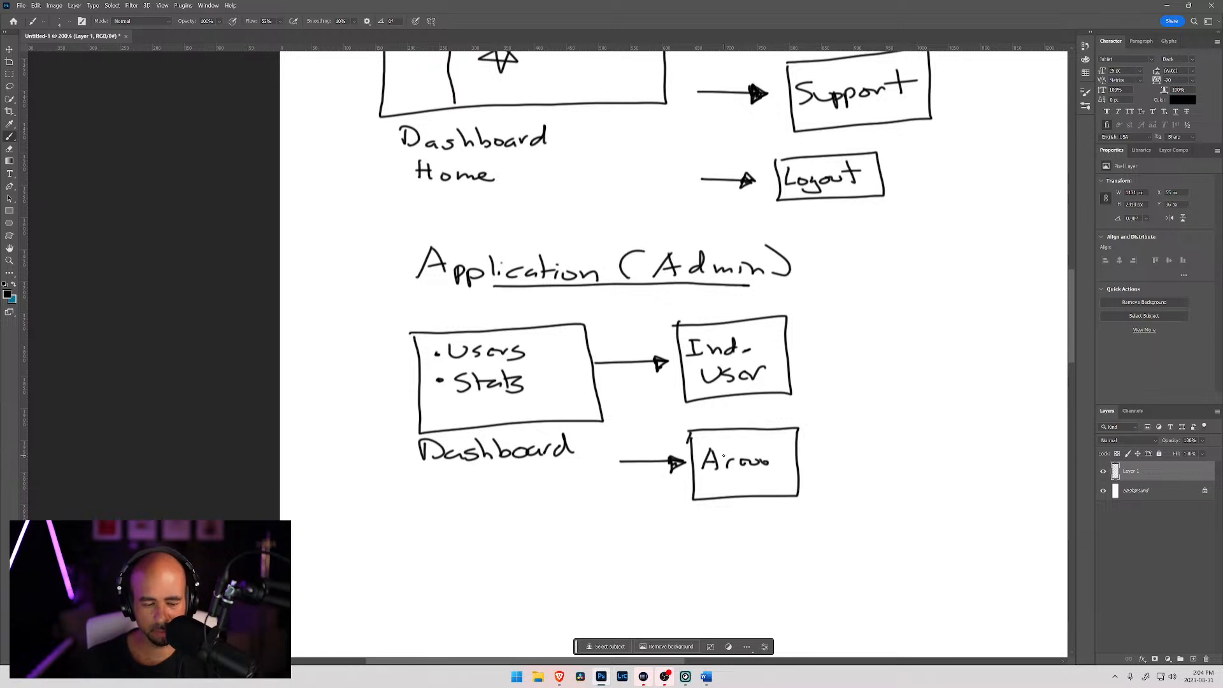
{"action": "key", "text": "alt+Tab"}
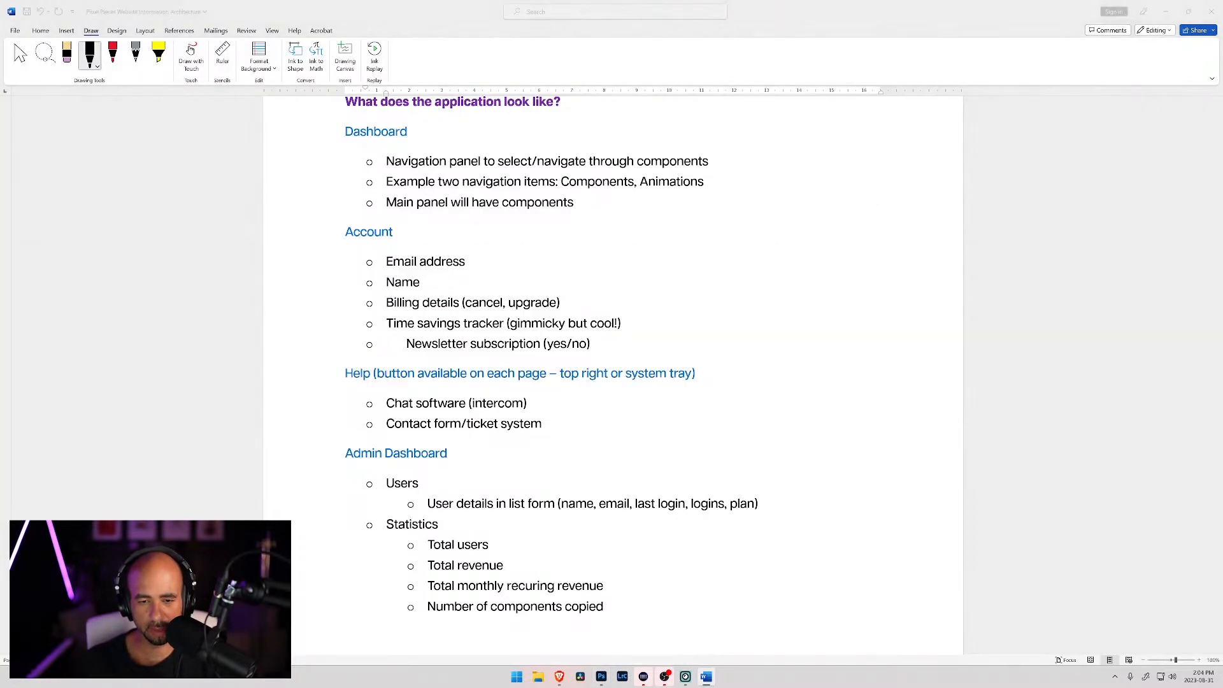
{"action": "key", "text": "alt+Tab"}
{"action": "key", "text": "ctrl+z"}
{"action": "key", "text": "ctrl+z"}
{"action": "key", "text": "ctrl+z"}
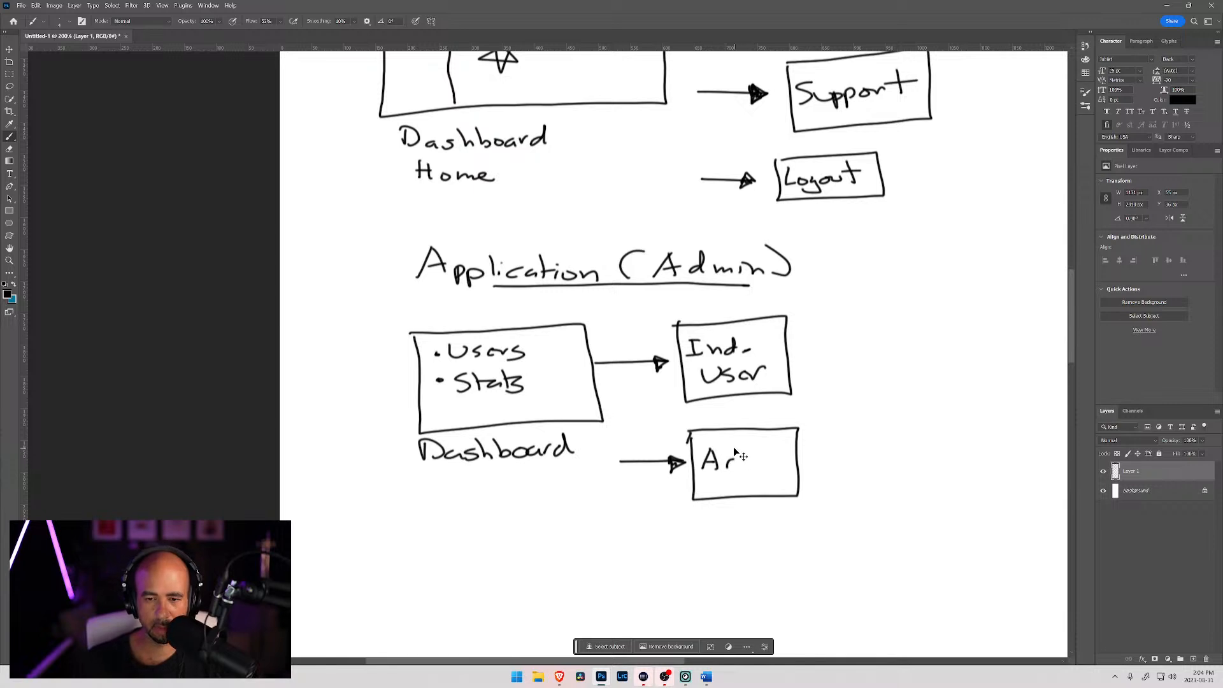
{"action": "key", "text": "ctrl+z"}
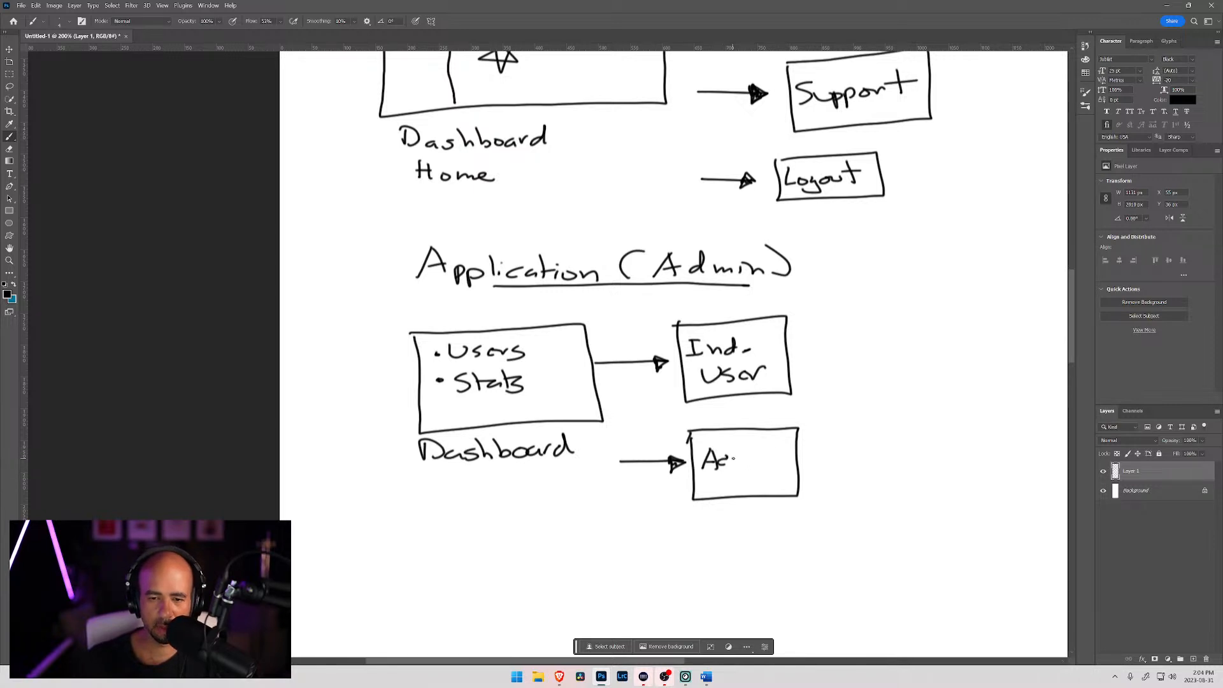
{"action": "left_click_drag", "start_coordinate": [726, 458], "coordinate": [805, 453]}
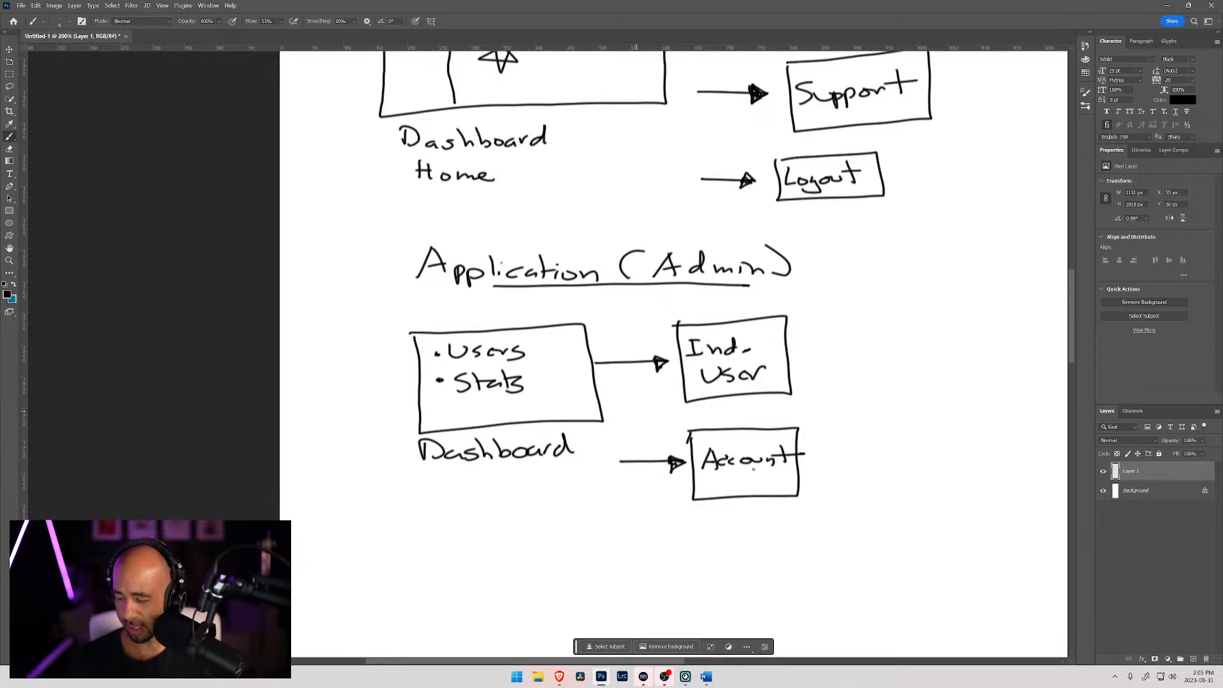
Handwrite the large title "Piixel Pieces!!" in the page's upper-right corner, opposite the UserFlow heading.
{"action": "scroll", "coordinate": [565, 370], "scroll_direction": "up", "scroll_amount": 2}
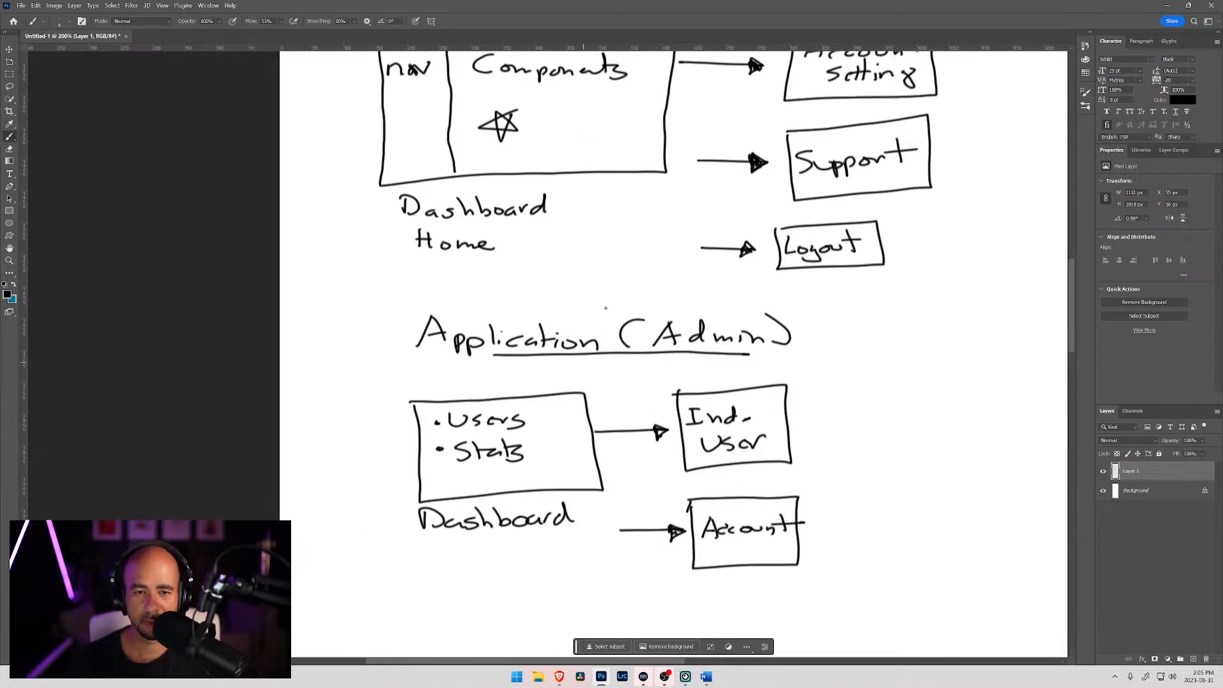
{"action": "key", "text": "ctrl+minus"}
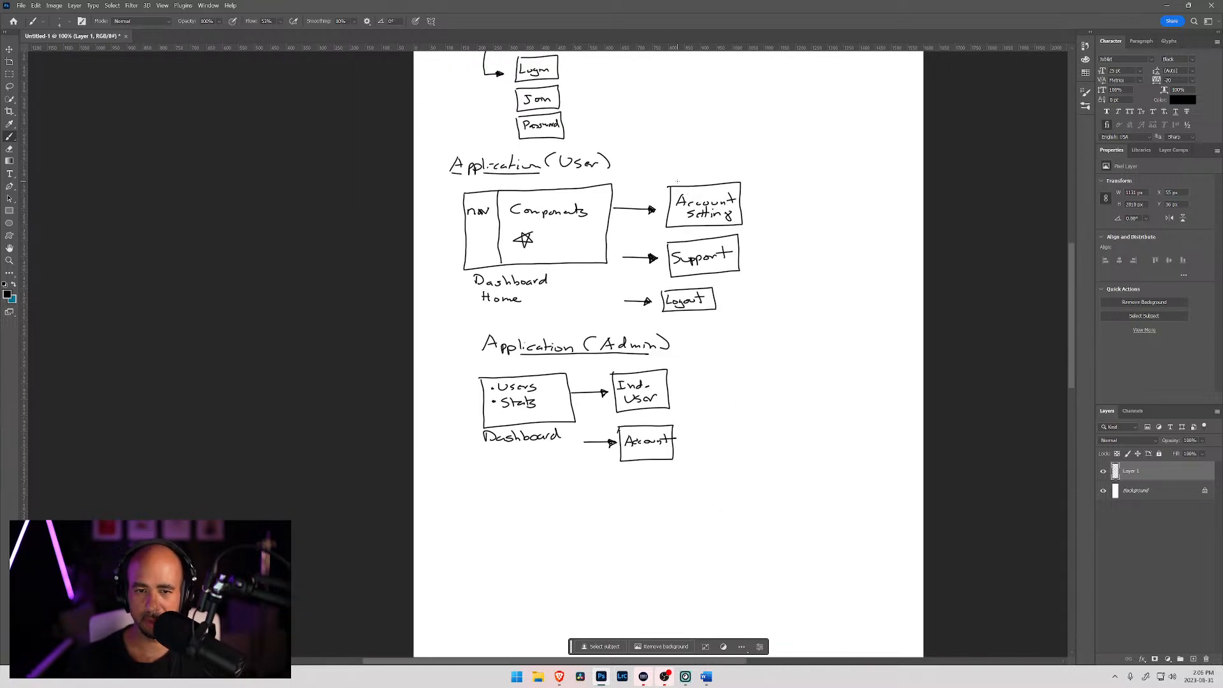
{"action": "left_click_drag", "start_coordinate": [622, 133], "coordinate": [600, 325]}
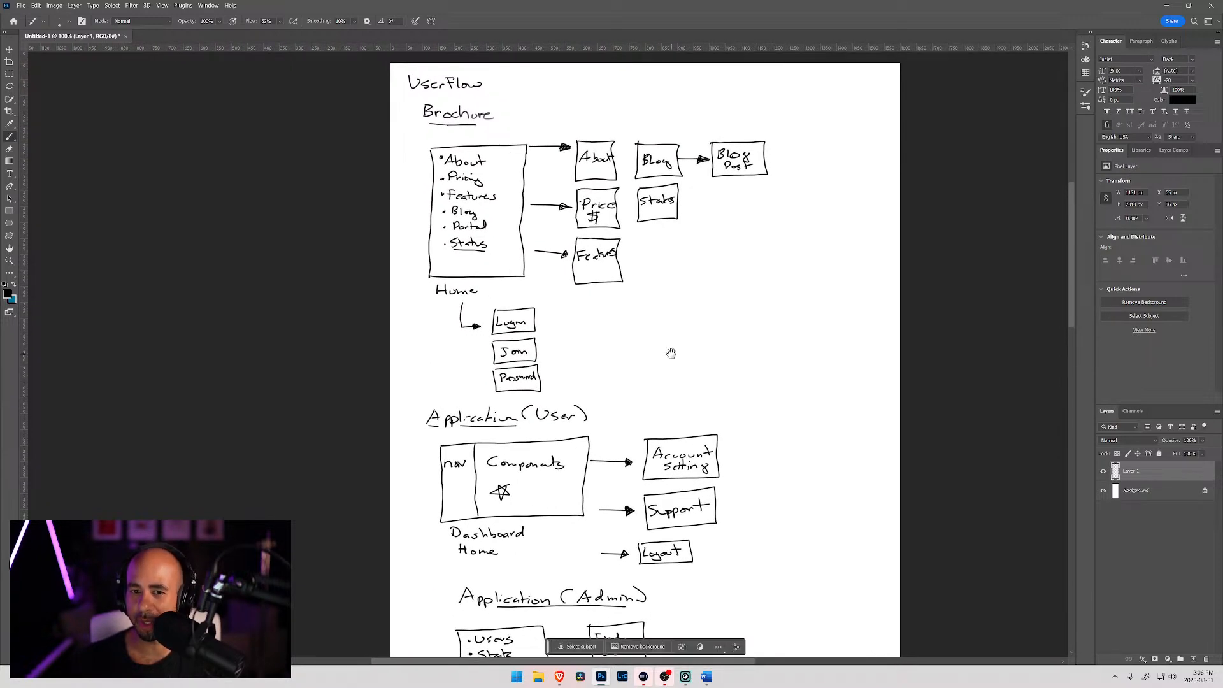
{"action": "mouse_move", "coordinate": [671, 356]}
{"action": "left_mouse_down"}
{"action": "mouse_move", "coordinate": [644, 265]}
{"action": "mouse_move", "coordinate": [657, 393]}
{"action": "left_mouse_up"}
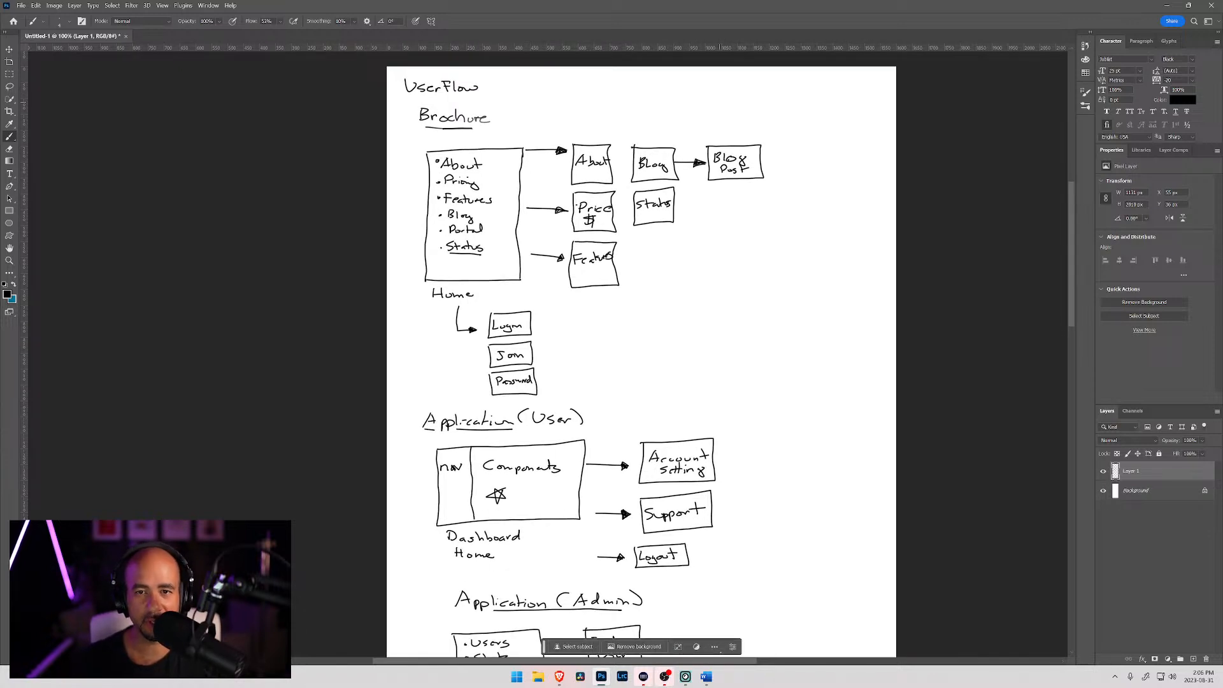
{"action": "mouse_move", "coordinate": [642, 81]}
{"action": "left_mouse_down"}
{"action": "mouse_move", "coordinate": [643, 97]}
{"action": "mouse_move", "coordinate": [755, 113]}
{"action": "left_mouse_up"}
{"action": "mouse_move", "coordinate": [750, 86]}
{"action": "left_mouse_down"}
{"action": "mouse_move", "coordinate": [755, 102]}
{"action": "mouse_move", "coordinate": [809, 113]}
{"action": "left_mouse_up"}
{"action": "left_click_drag", "start_coordinate": [815, 108], "coordinate": [830, 103]}
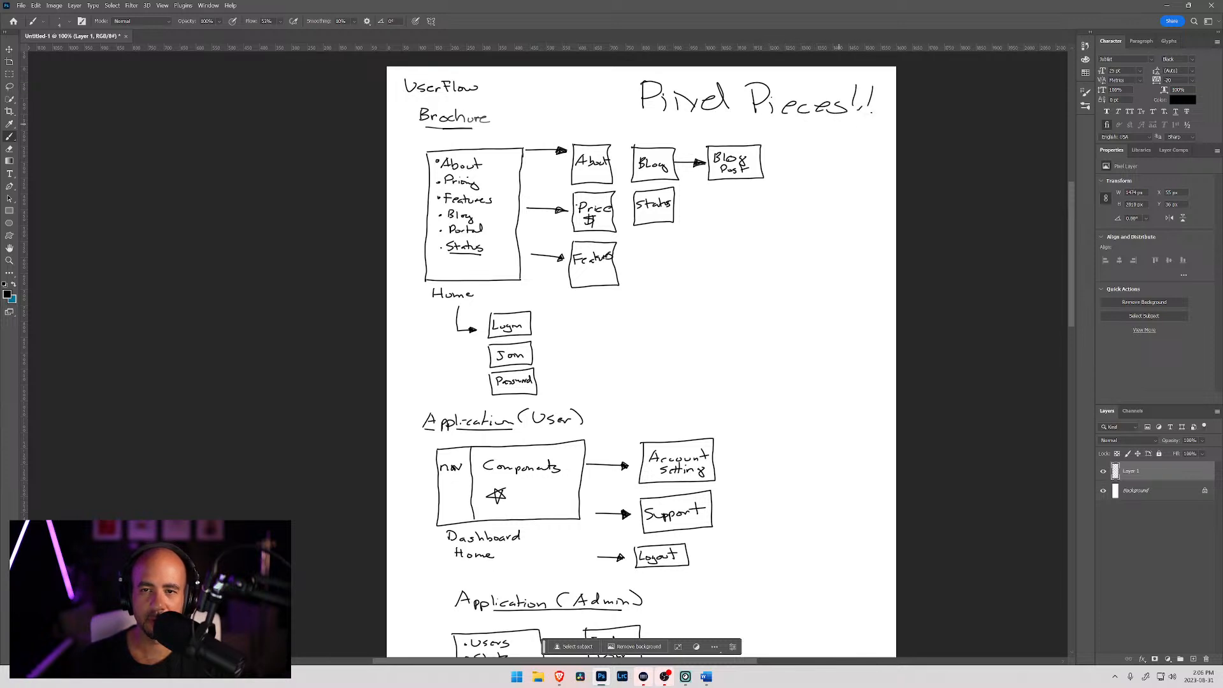
Undo the exclamation marks after the Piixel Pieces title and draw a double underline beneath it.
{"action": "key", "text": "ctrl+z"}
{"action": "key", "text": "ctrl+z"}
{"action": "key", "text": "ctrl+z"}
{"action": "key", "text": "ctrl+z"}
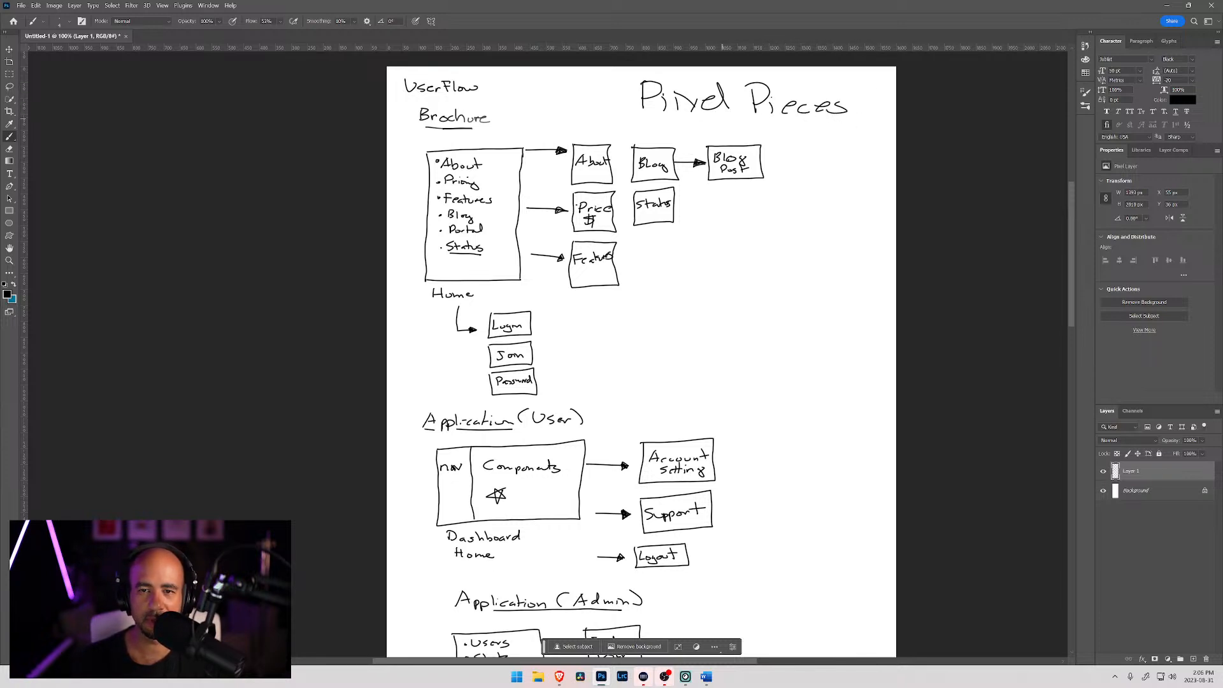
{"action": "left_click_drag", "start_coordinate": [697, 122], "coordinate": [814, 121]}
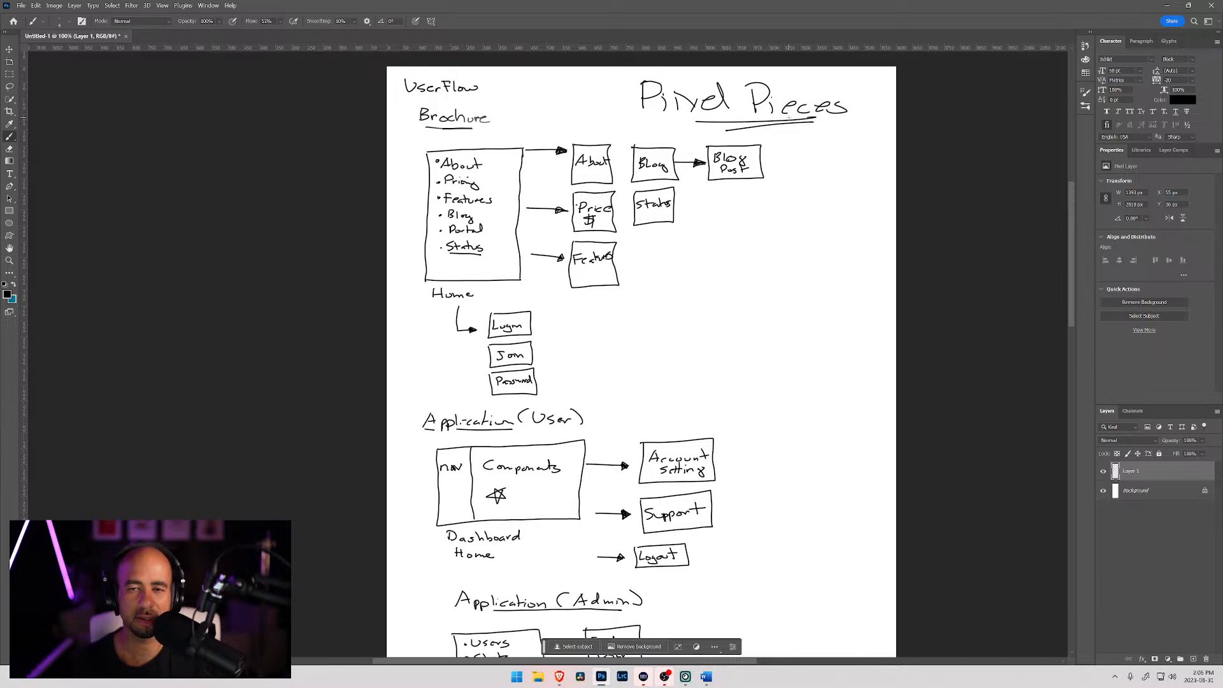